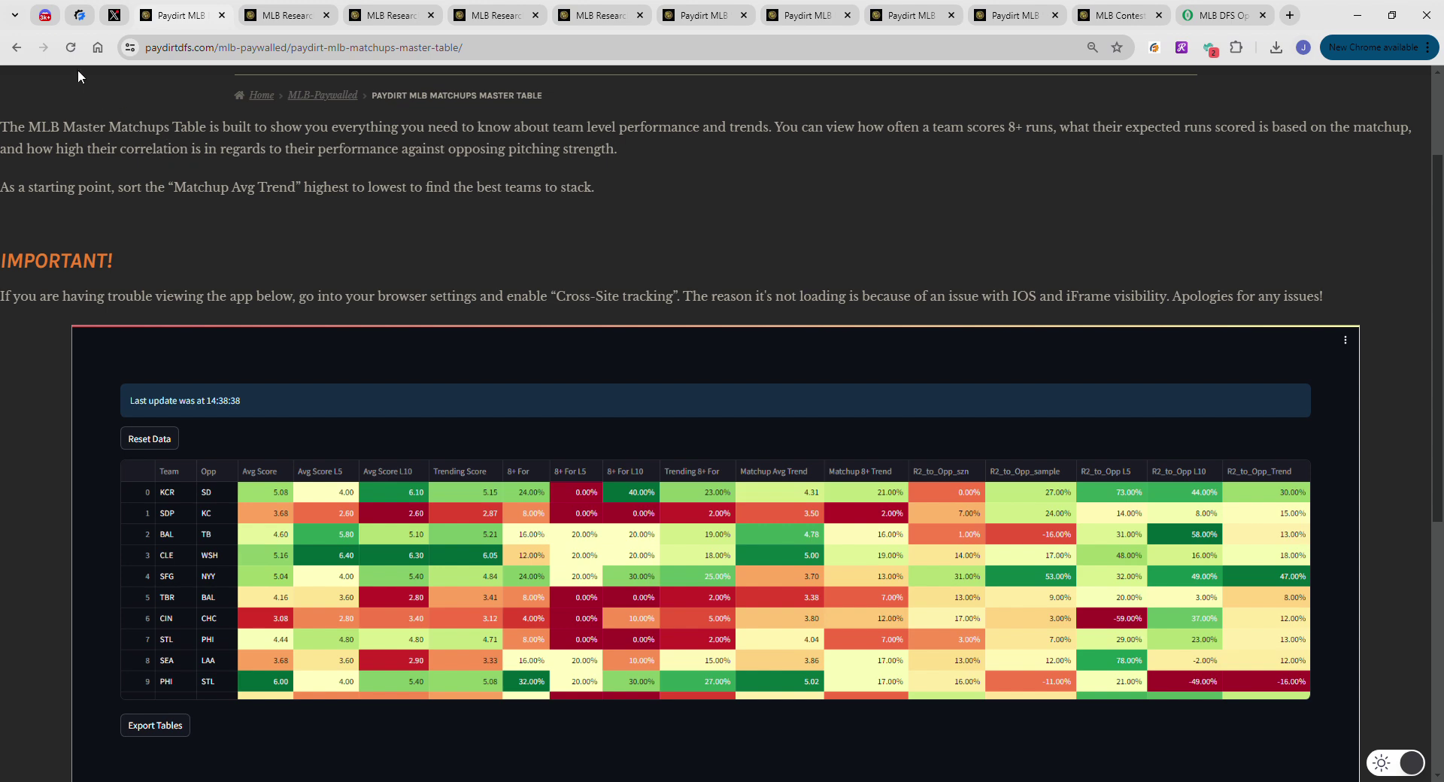
# Open the Underdog MLB profile on X, load its newest posts and examine the posted 5/31 team lineups
pyautogui.click(80, 16)
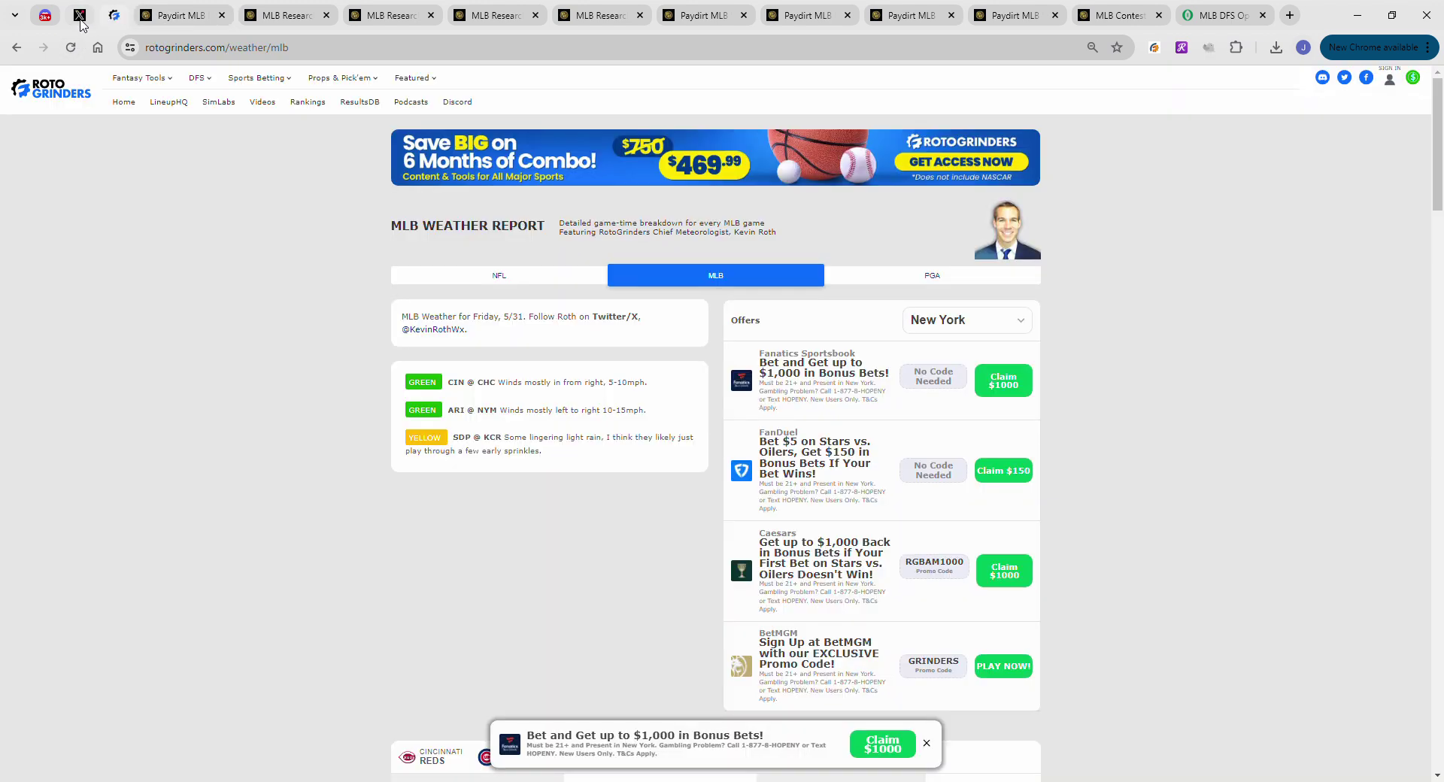
pyautogui.click(79, 16)
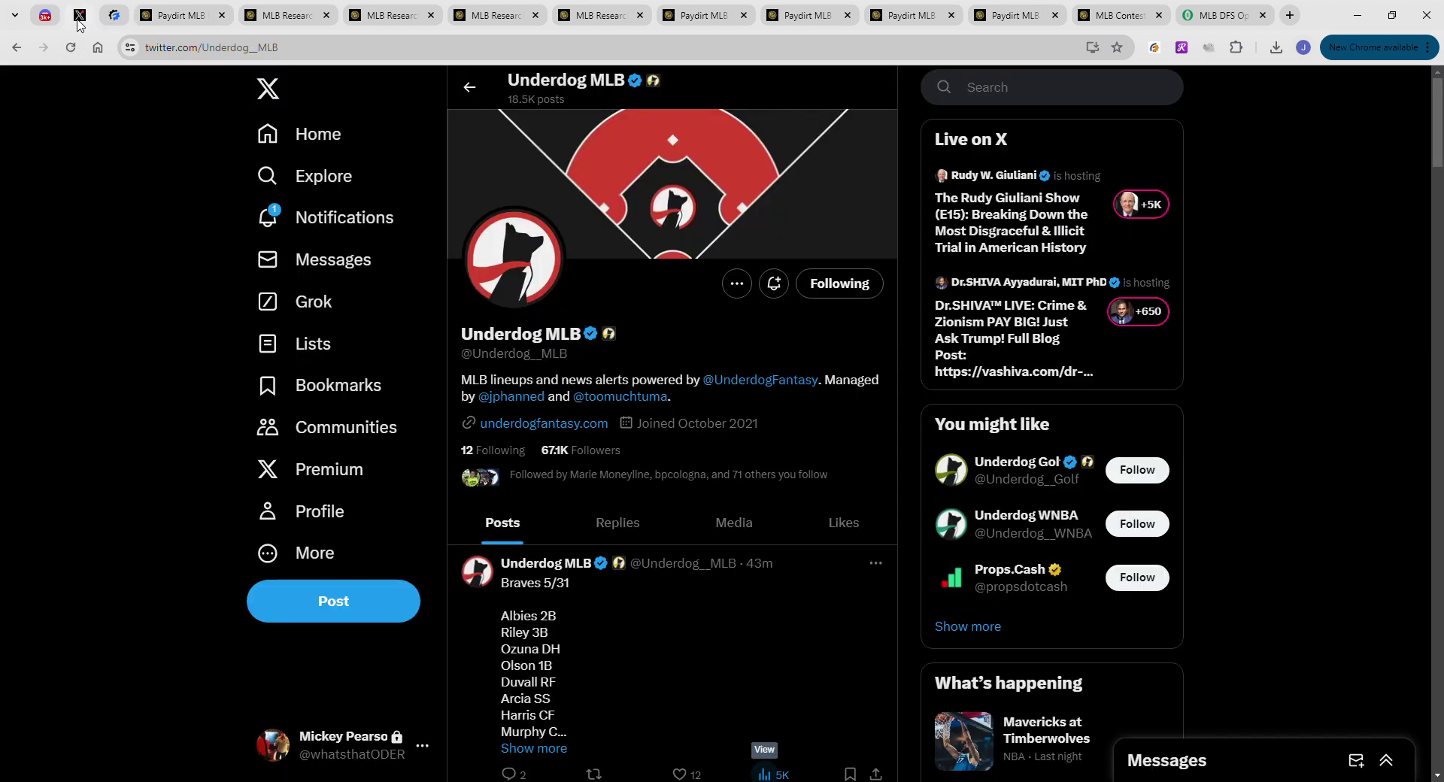
pyautogui.click(305, 222)
pyautogui.click(509, 181)
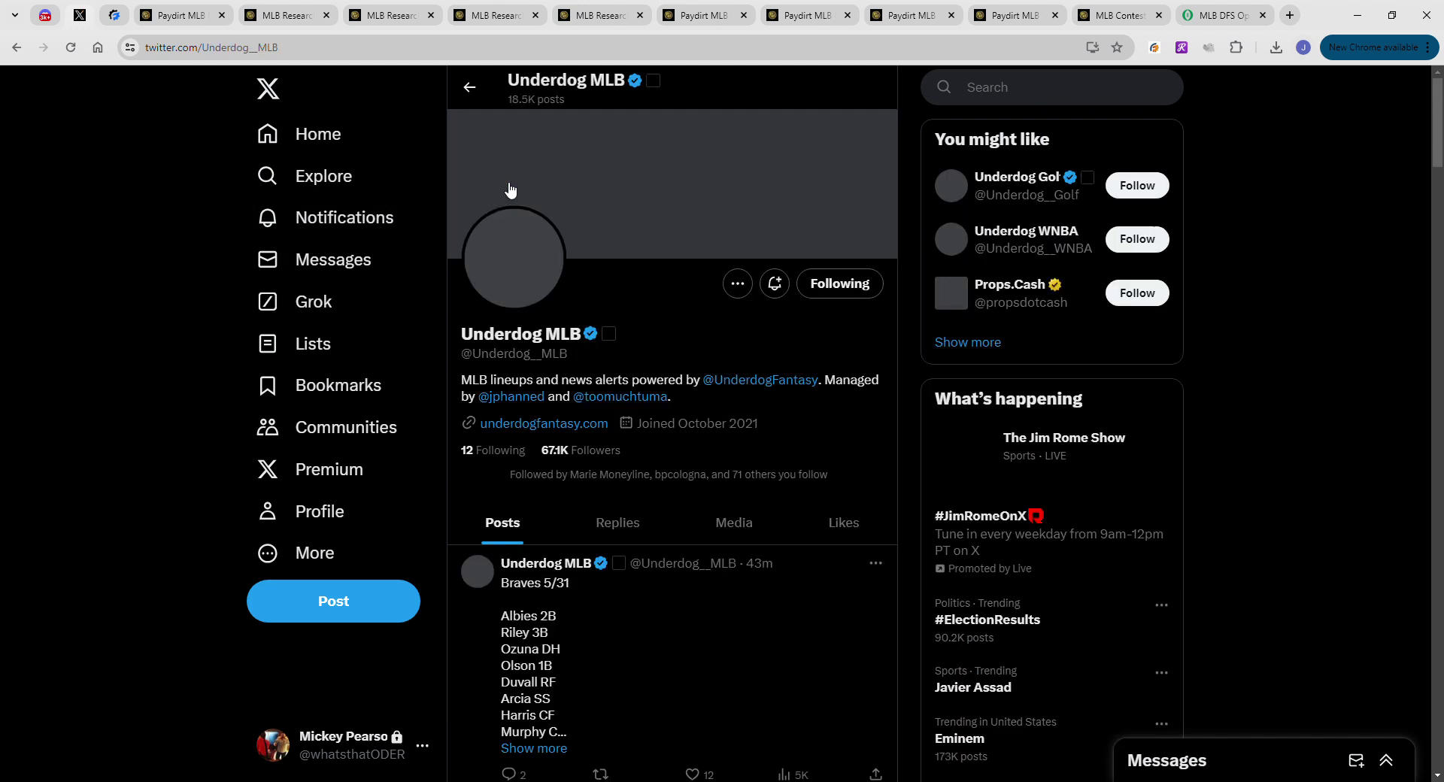
pyautogui.scroll(-3, 580, 326)
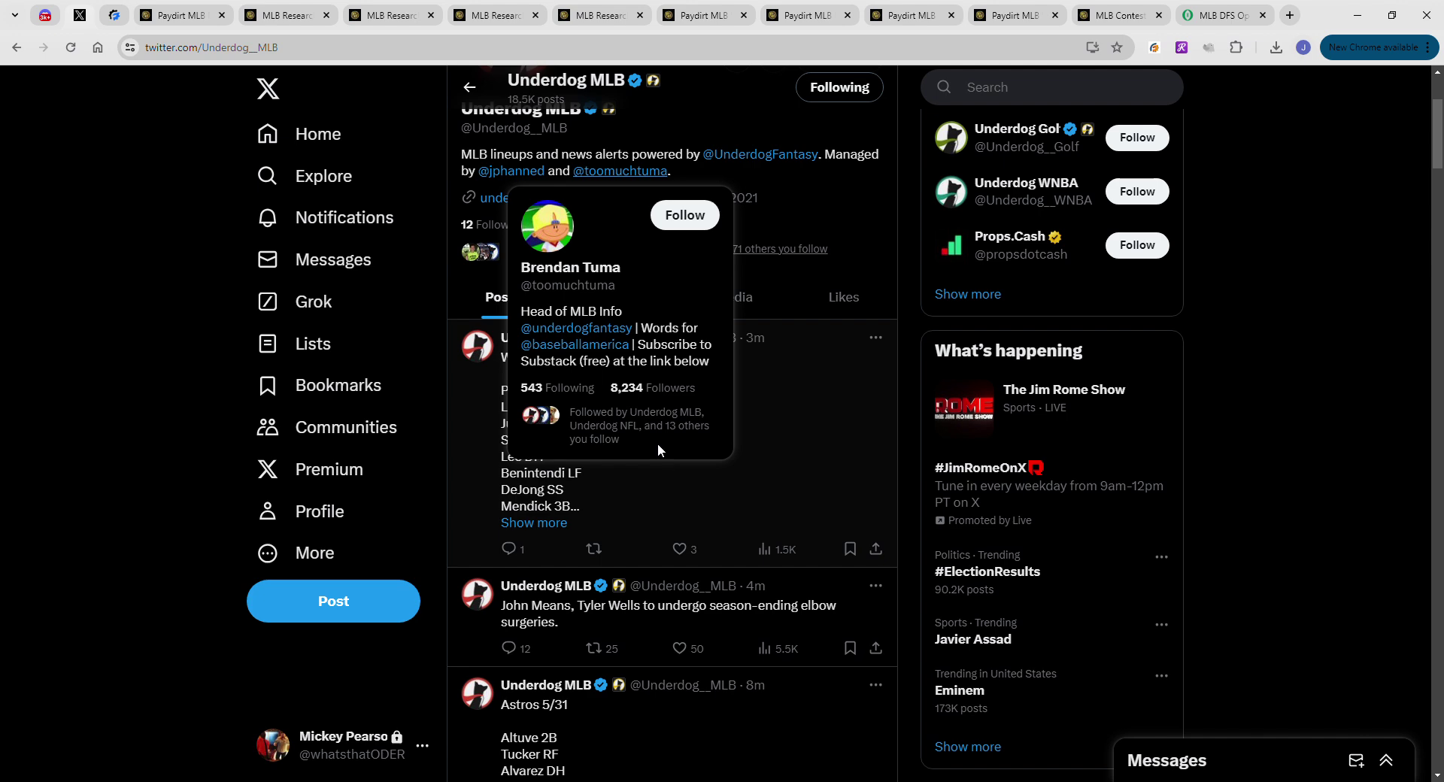
pyautogui.scroll(-2, 873, 419)
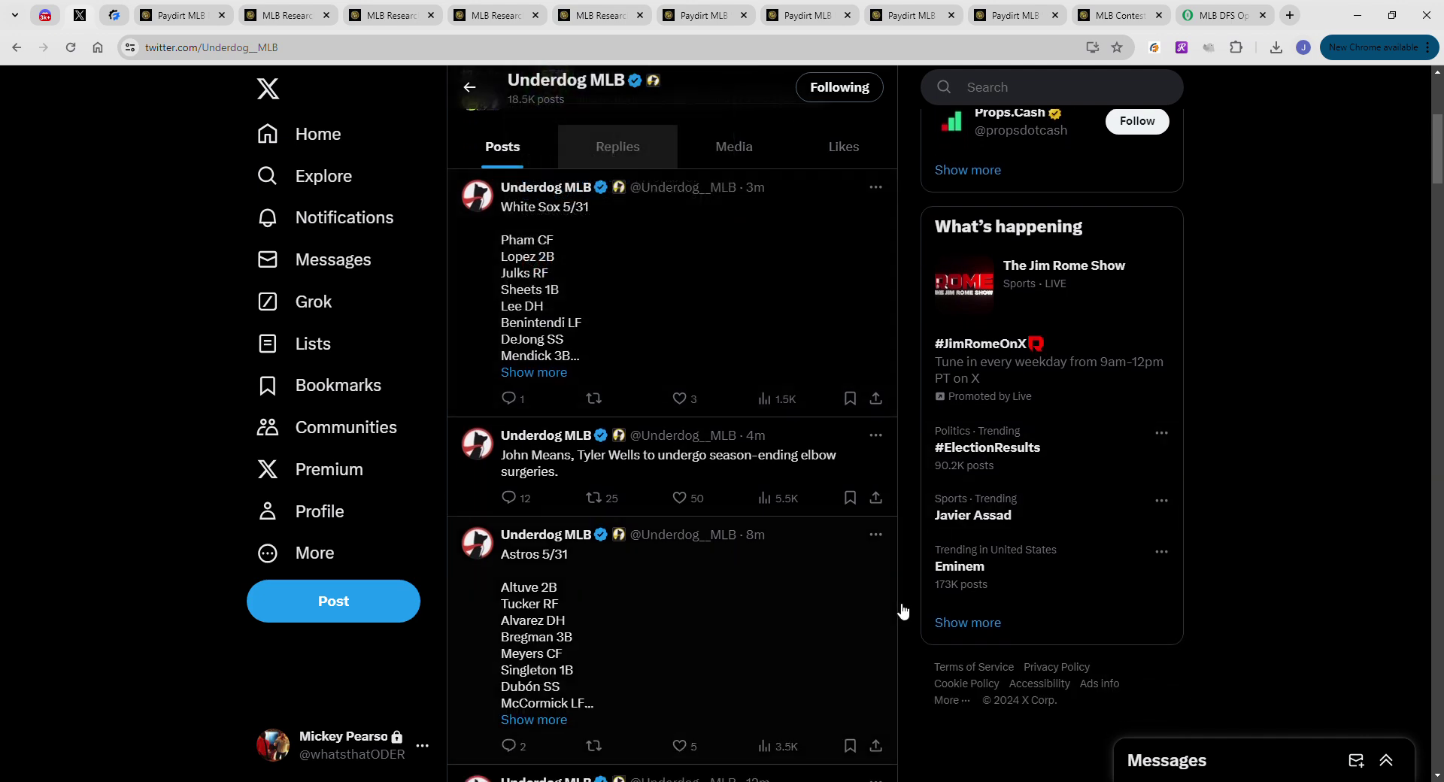
pyautogui.scroll(-1, 902, 612)
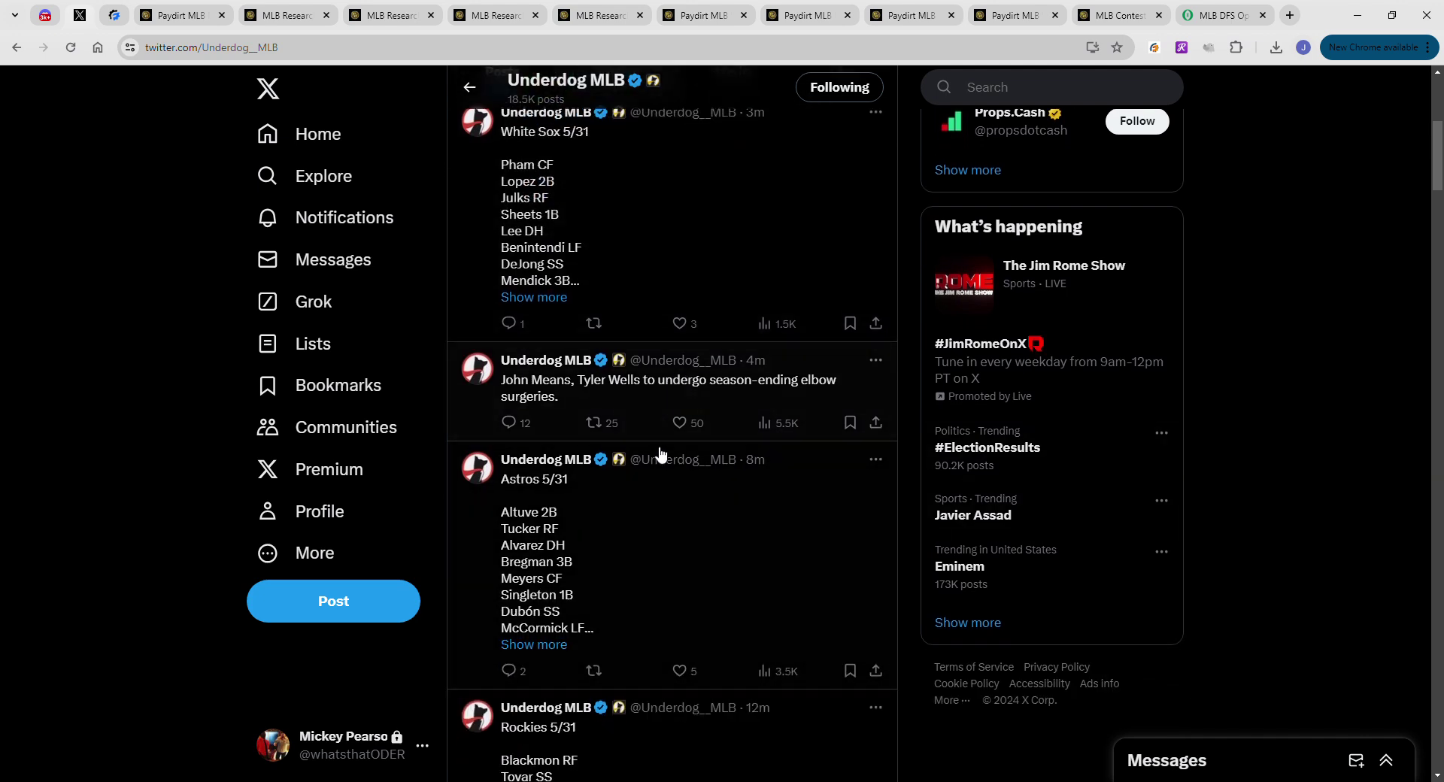
pyautogui.scroll(-3, 720, 534)
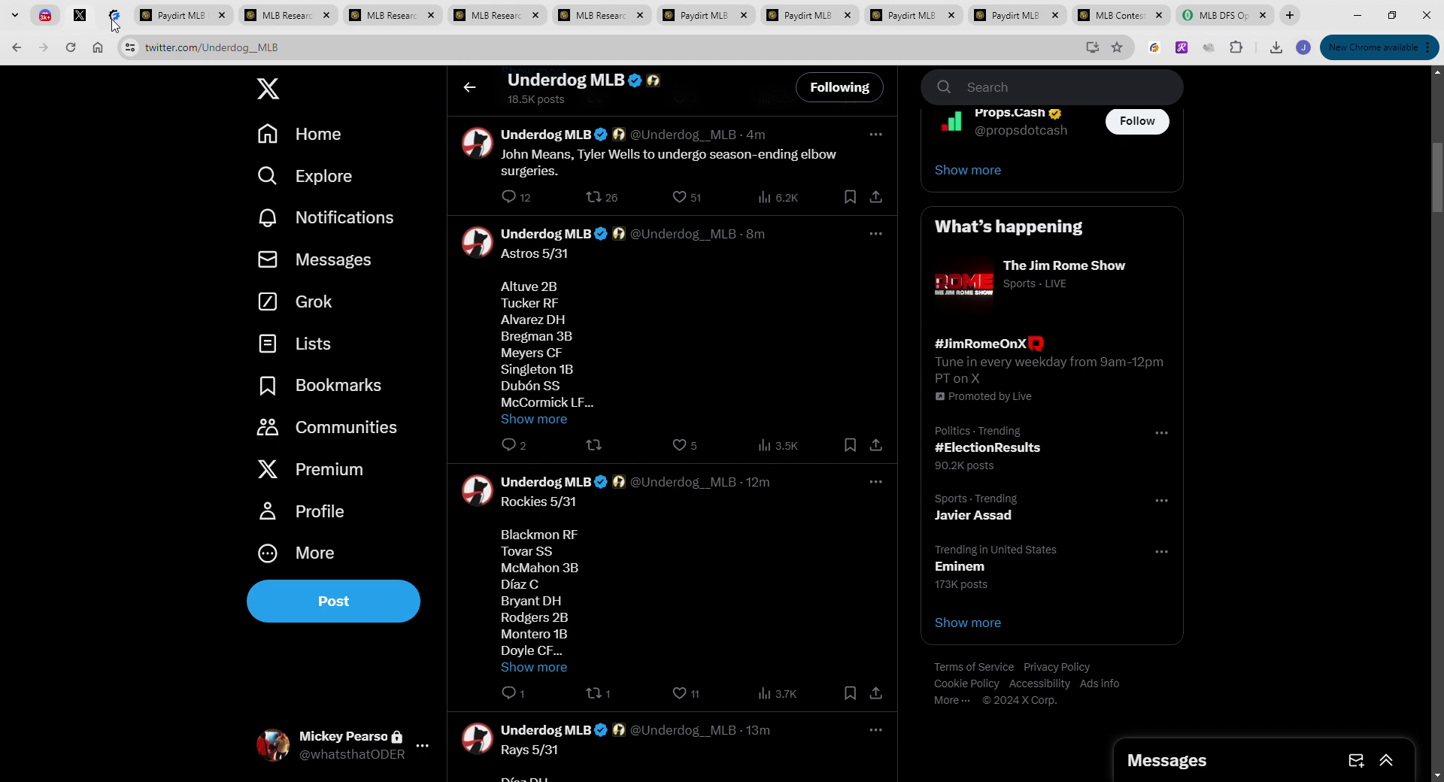
# Switch to the RotoGrinders MLB weather report, dismiss the promotional offer banner and read the weather summary for Friday, 5/31
pyautogui.click(113, 18)
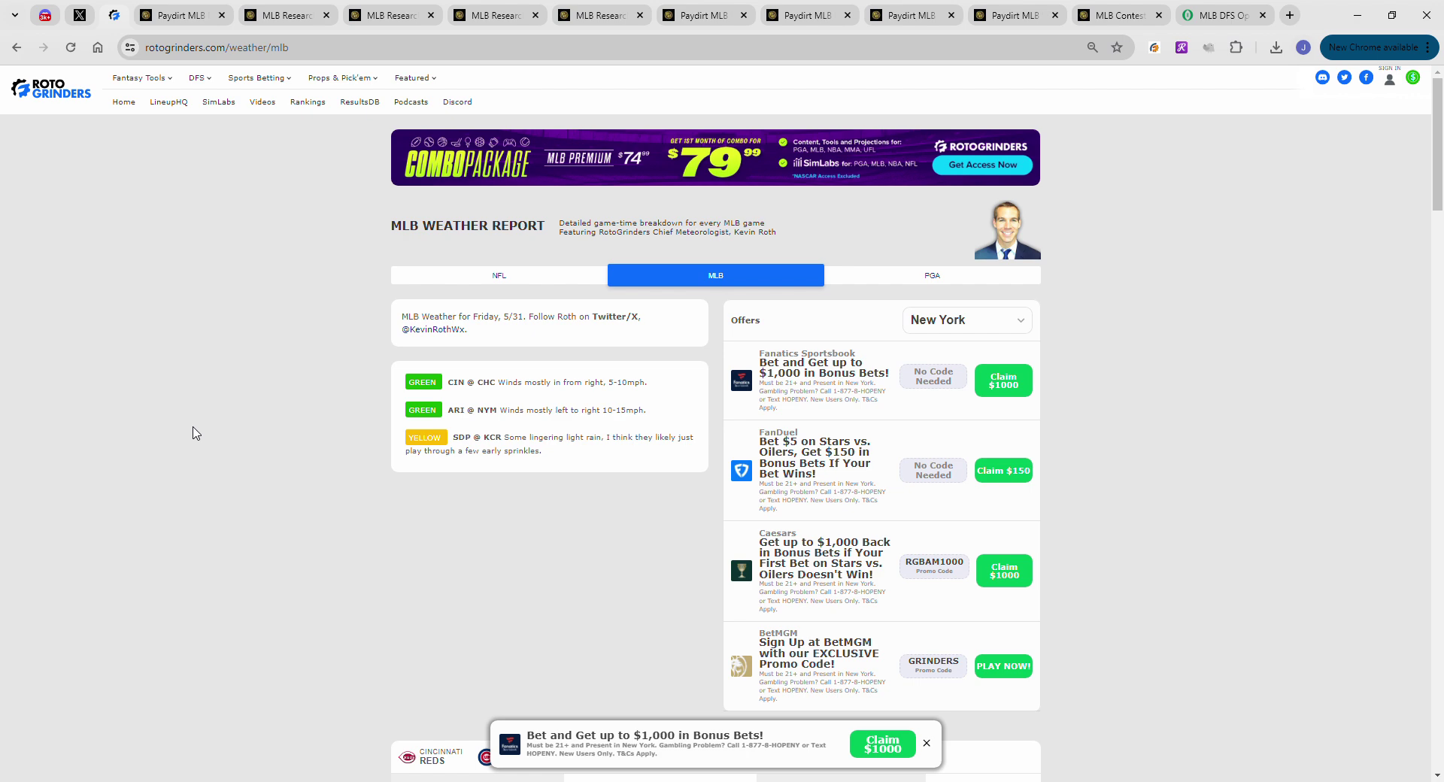
pyautogui.click(926, 744)
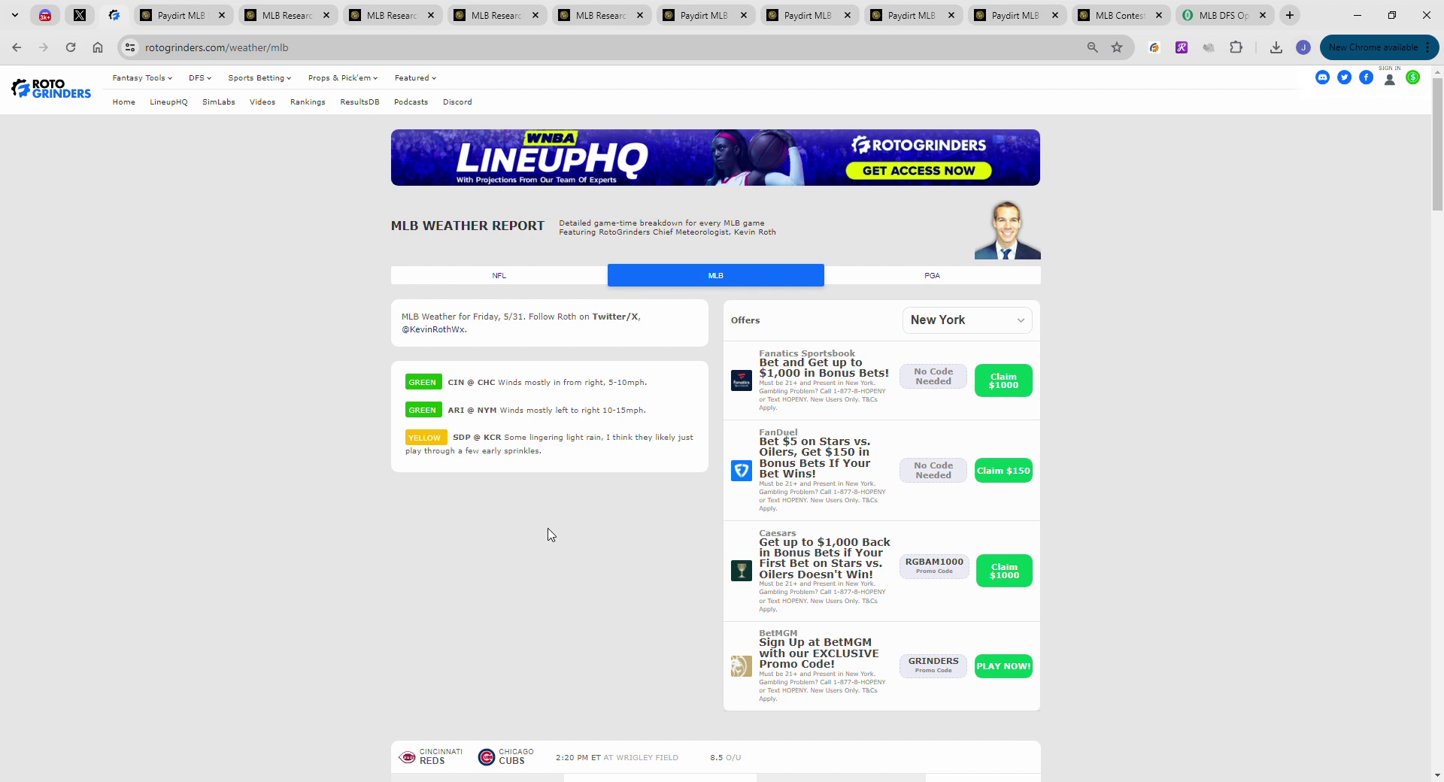
pyautogui.scroll(-1, 511, 511)
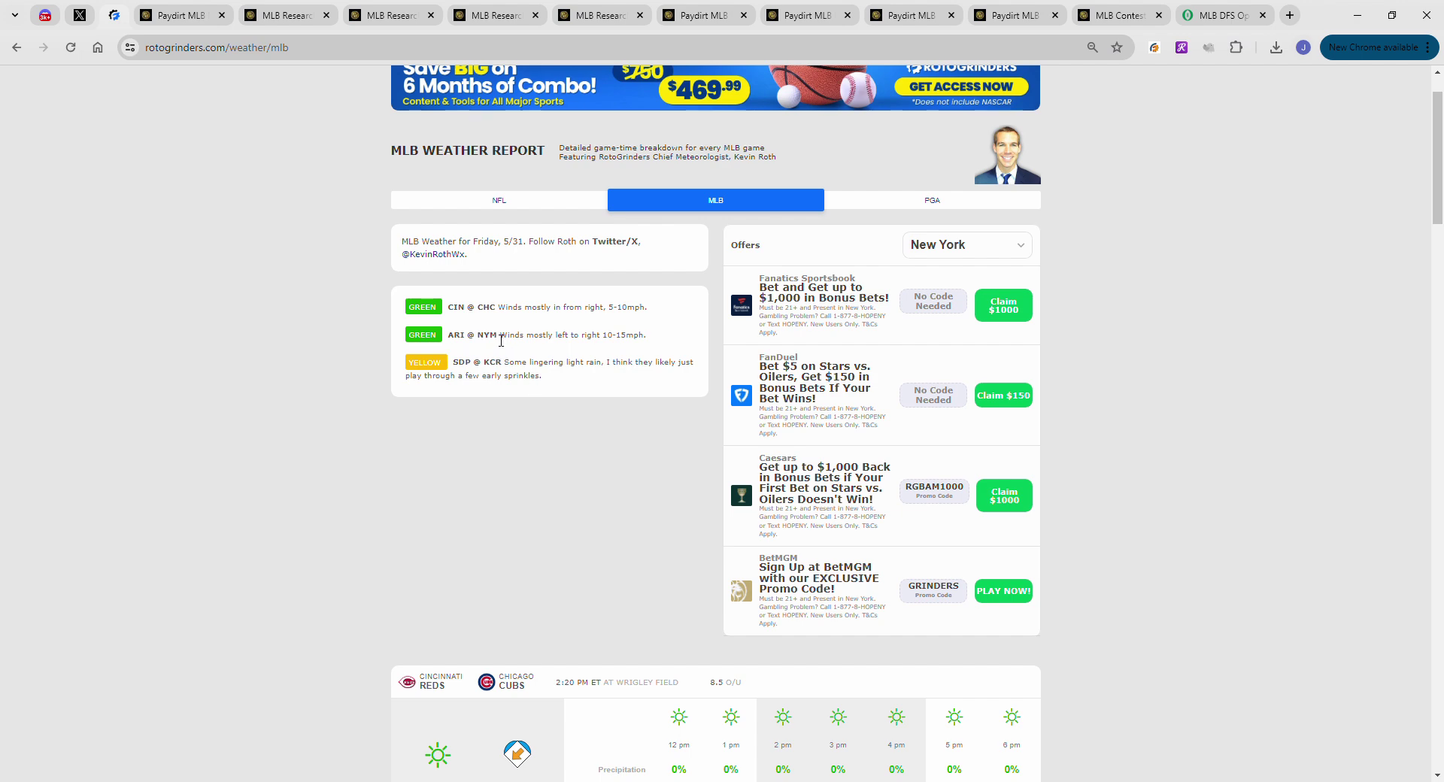
pyautogui.scroll(-2, 591, 342)
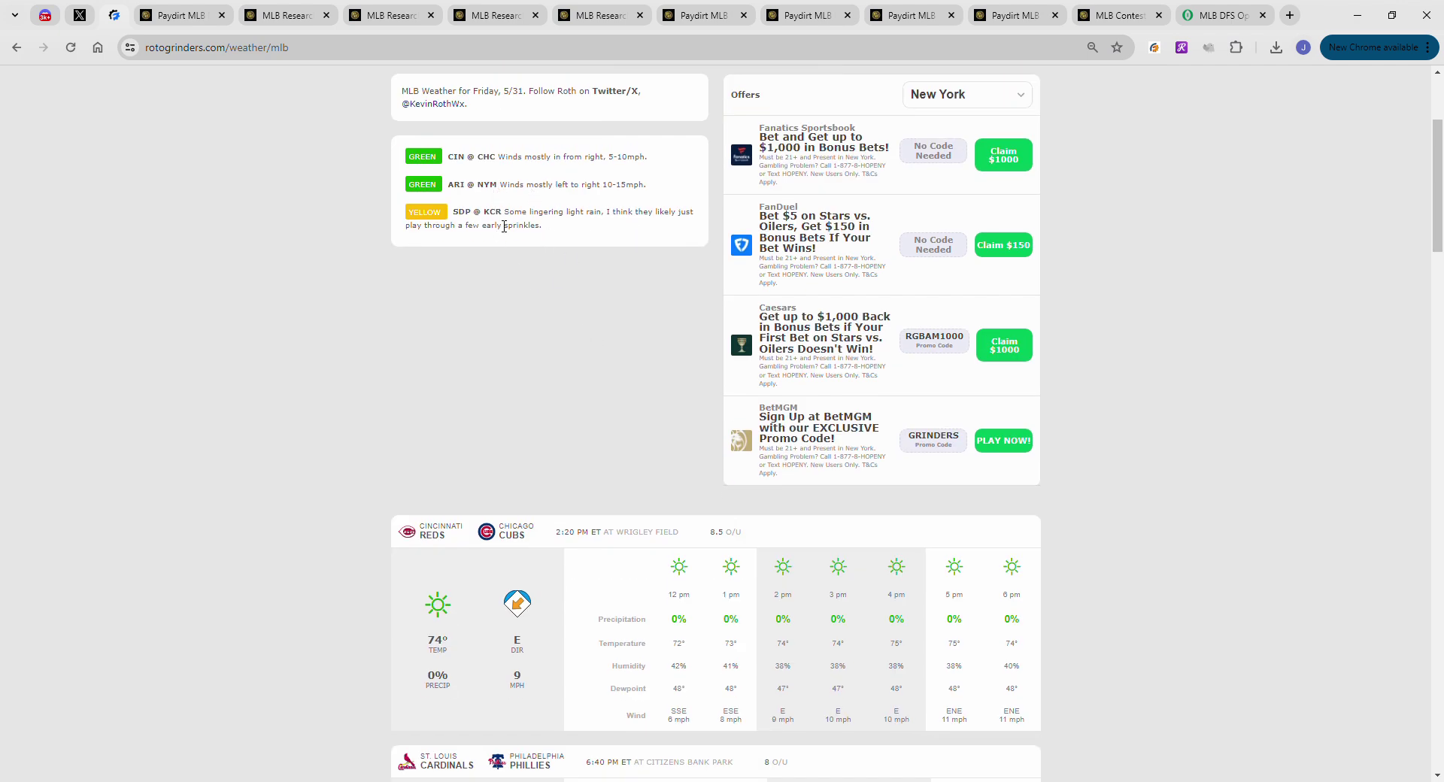
pyautogui.scroll(2, 583, 244)
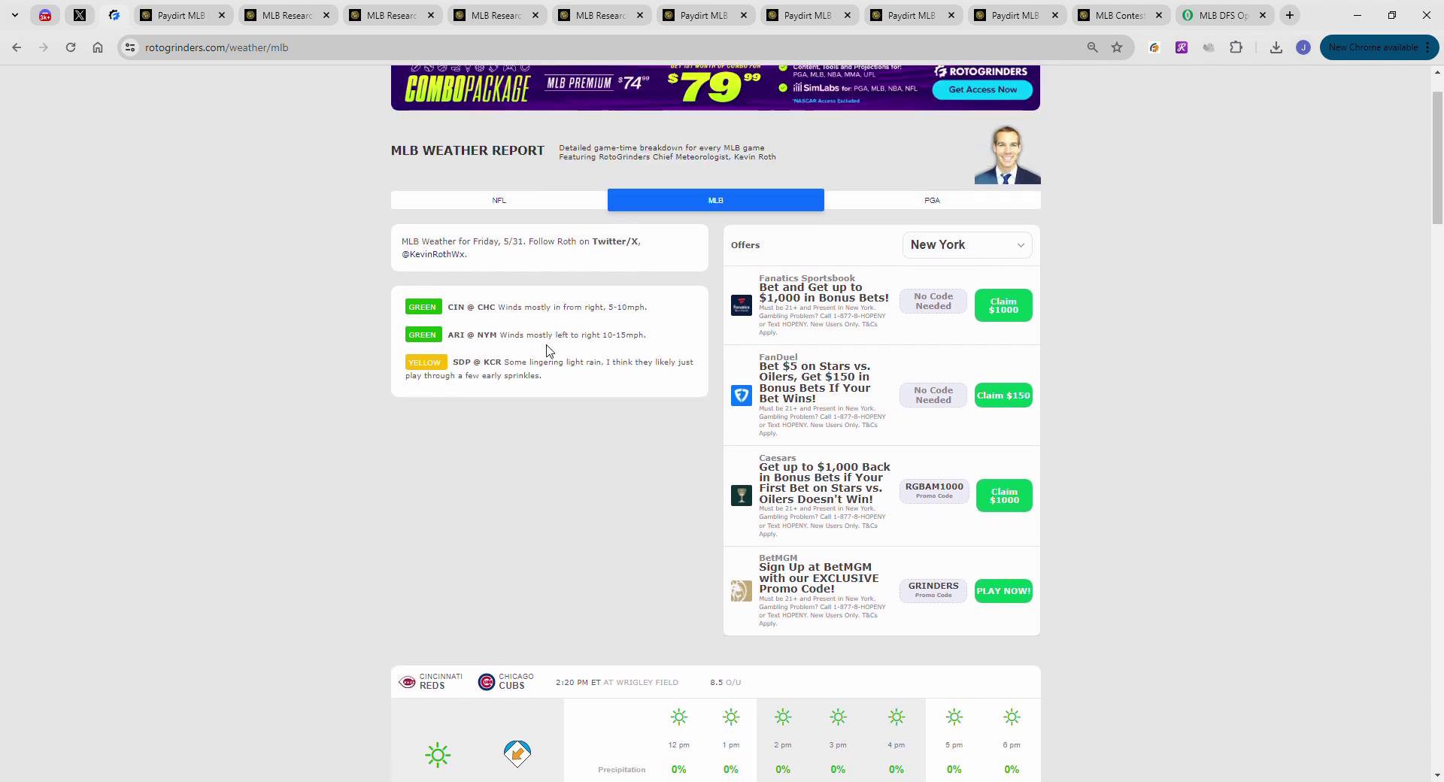
# Examine the hourly temperature, precipitation and wind forecasts of every game in the MLB weather report
pyautogui.scroll(-6, 548, 354)
pyautogui.scroll(-3, 312, 397)
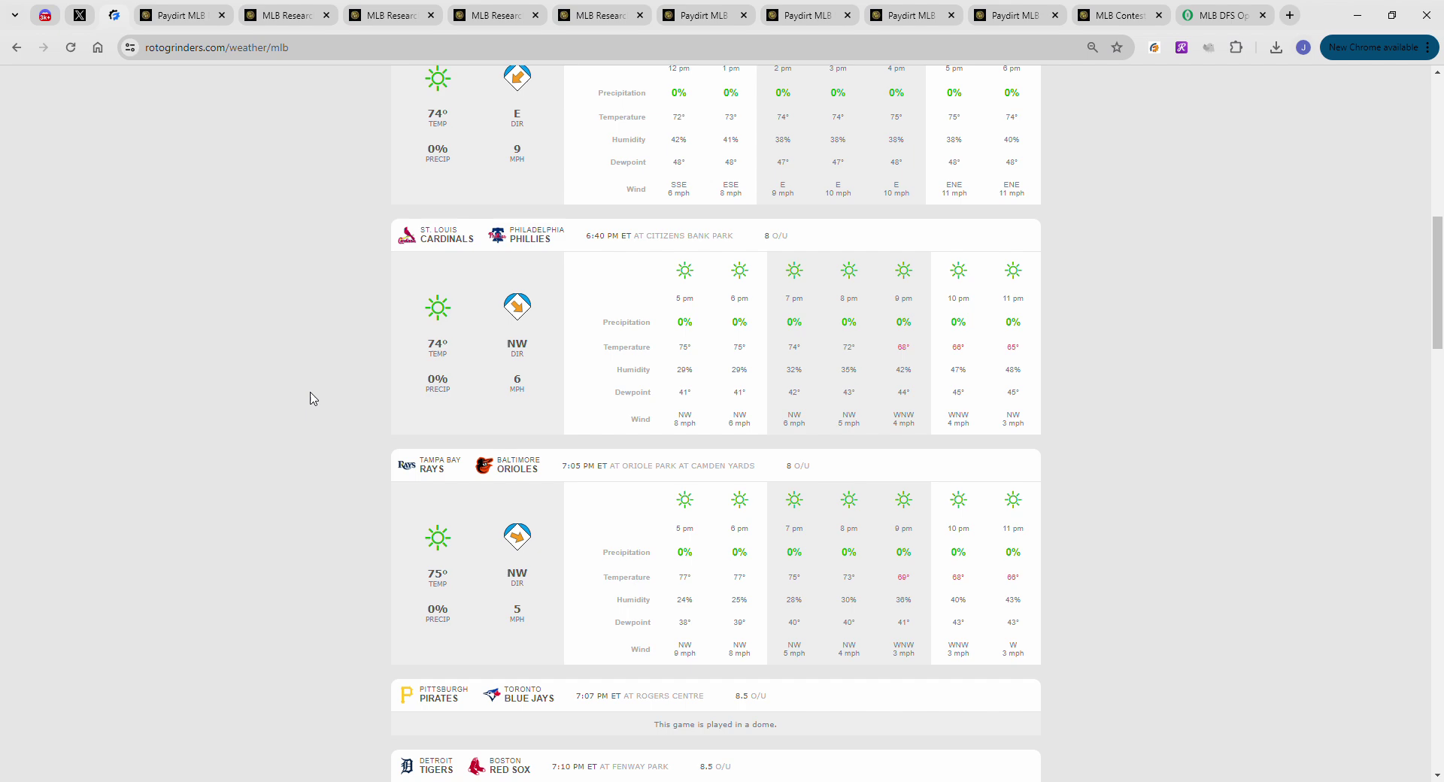
pyautogui.scroll(-8, 313, 399)
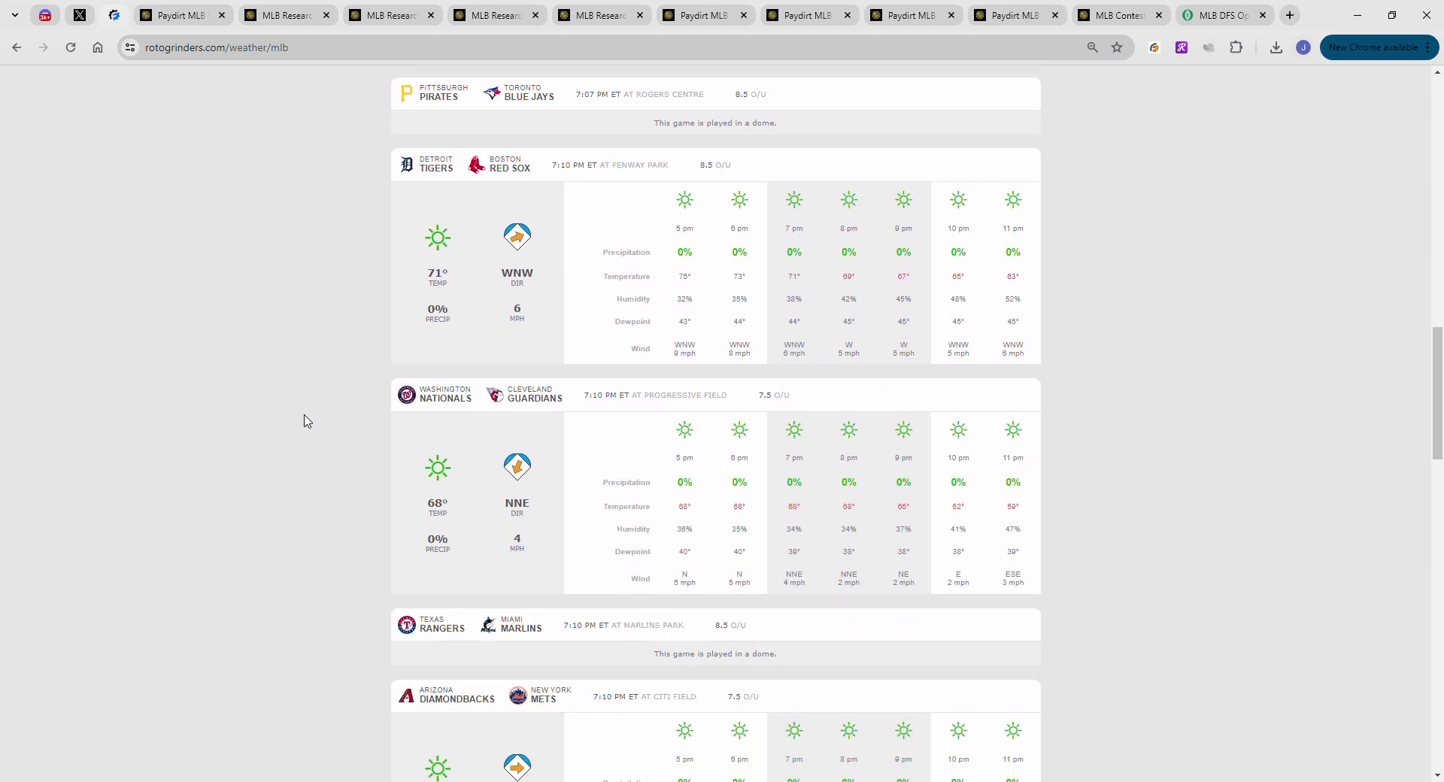
pyautogui.scroll(-4, 305, 422)
pyautogui.scroll(-20, 308, 420)
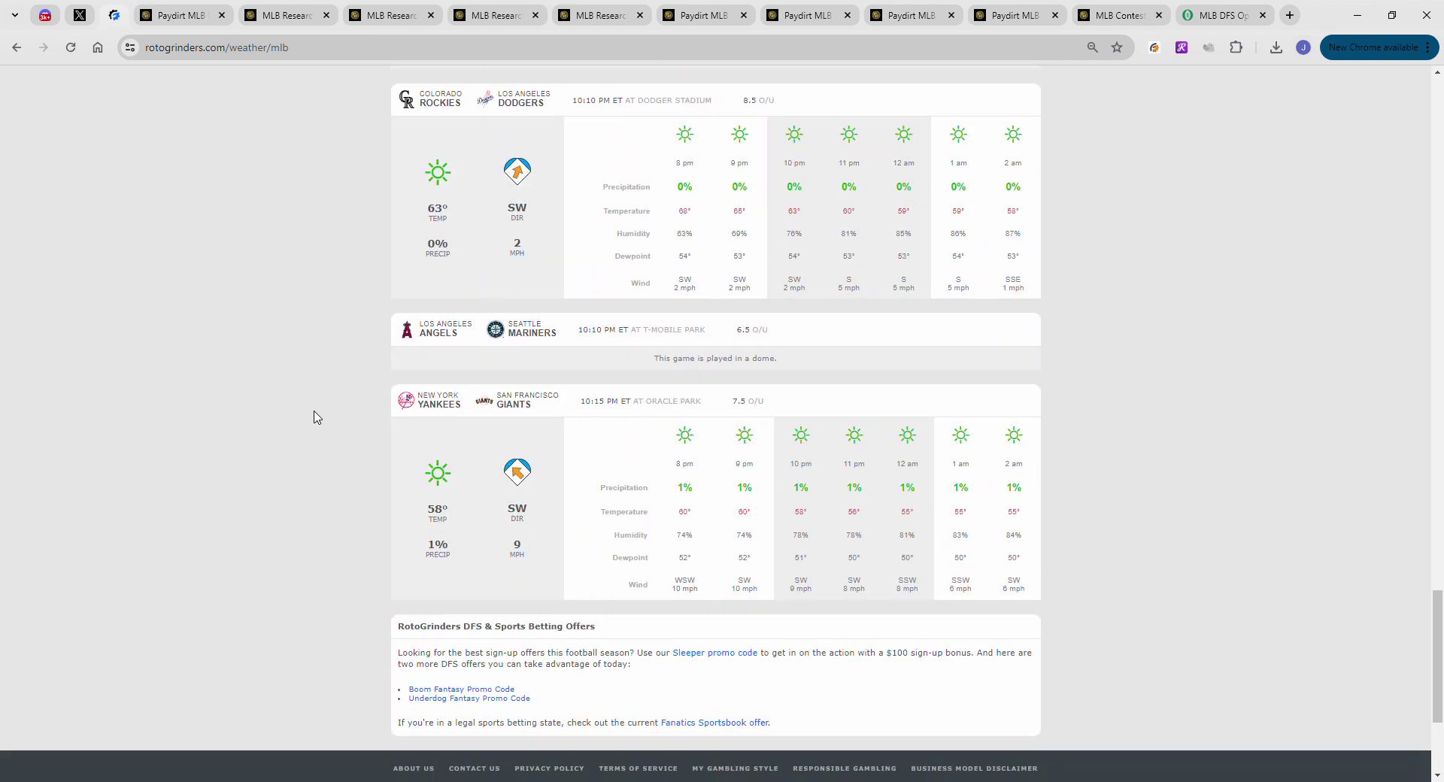
pyautogui.scroll(20, 458, 413)
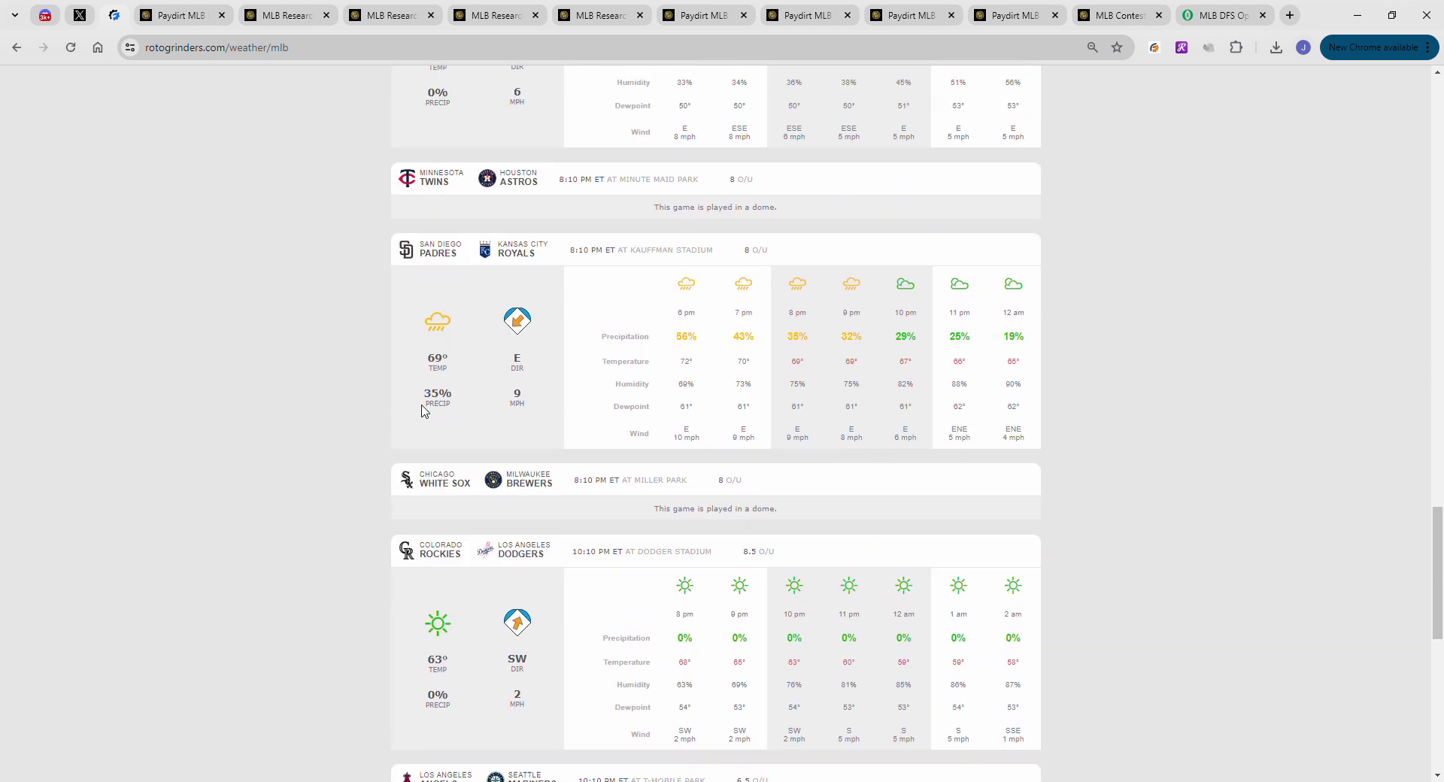
pyautogui.scroll(8, 410, 415)
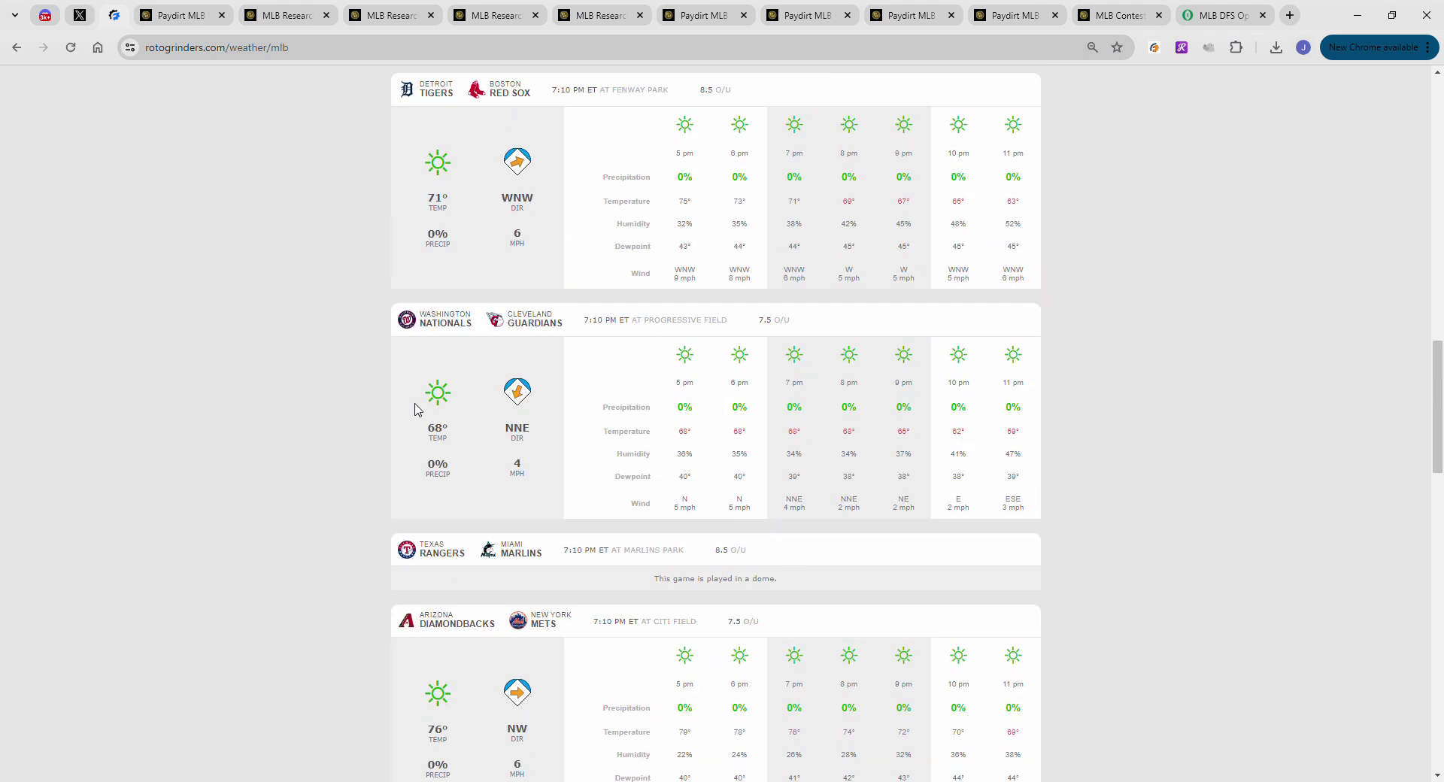
pyautogui.scroll(6, 419, 410)
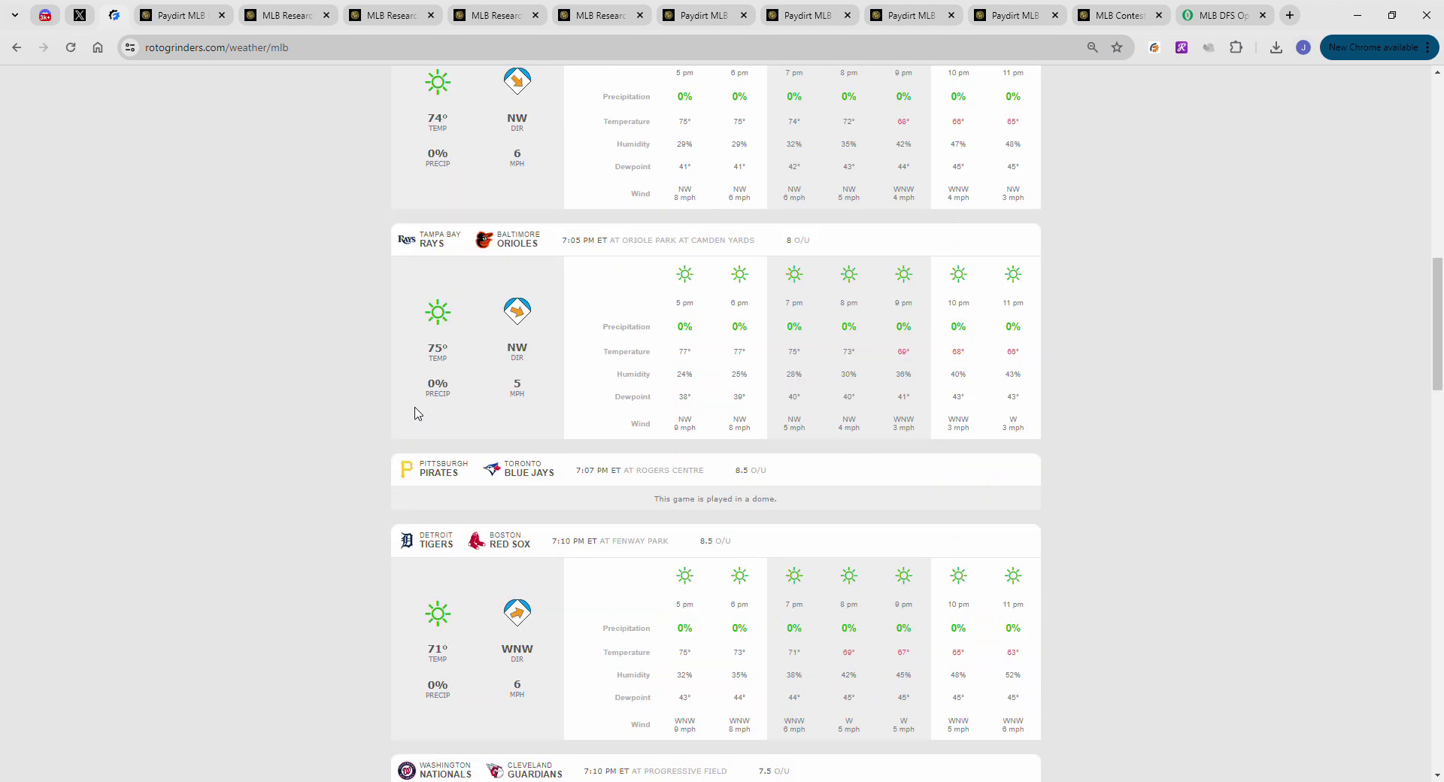
pyautogui.scroll(3, 643, 410)
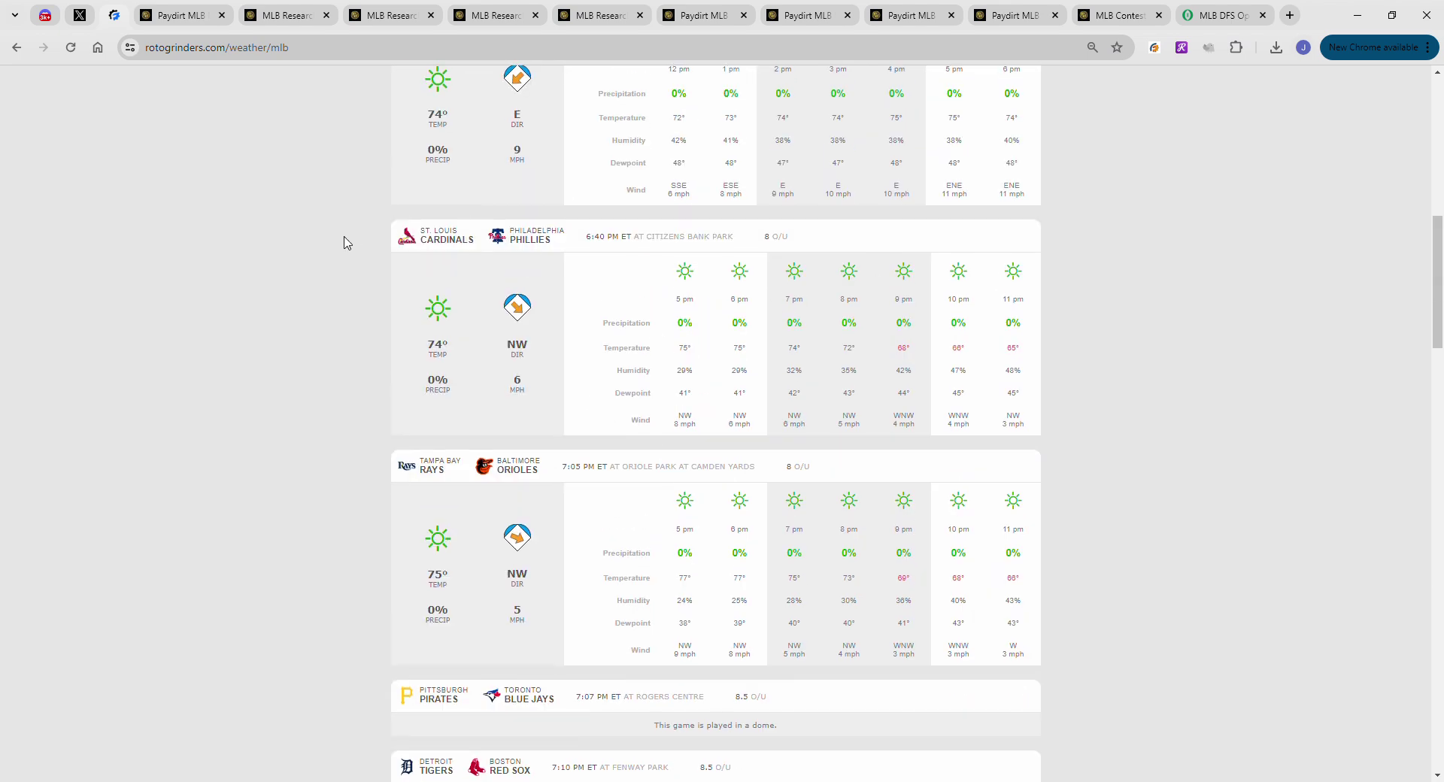
pyautogui.scroll(1, 343, 243)
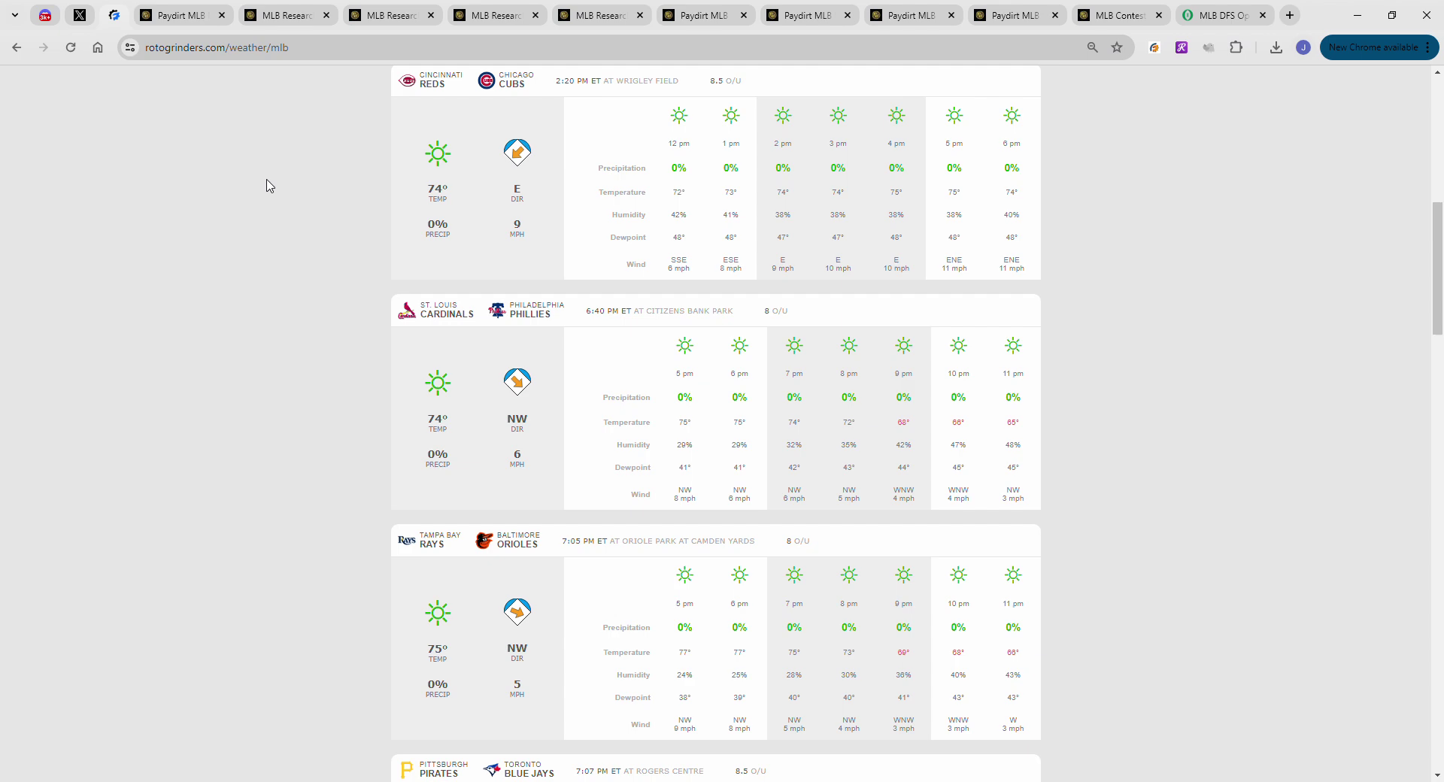
# Switch to the Paydirt MLB Matchups Master Table and sort it by Matchup Avg Trend from highest to lowest
pyautogui.click(181, 17)
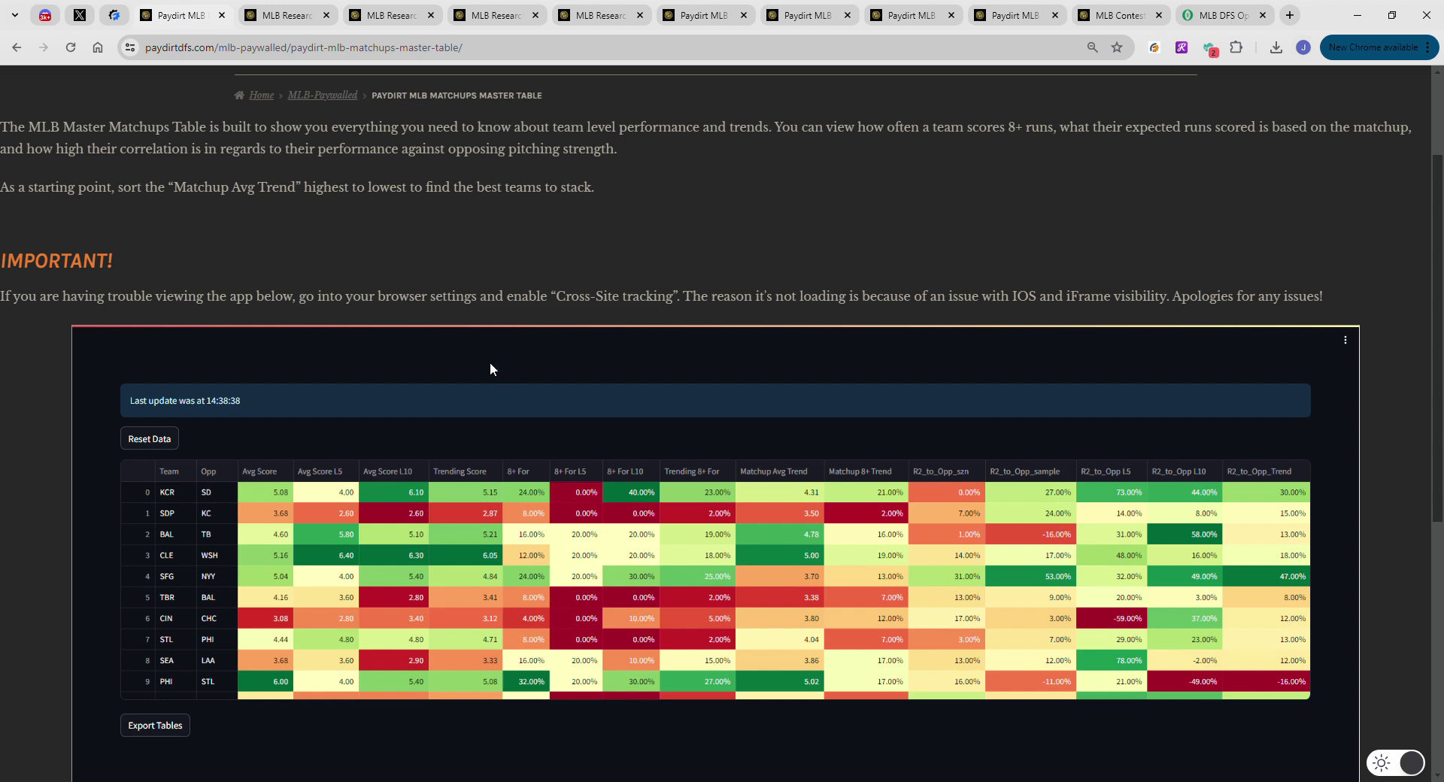
pyautogui.scroll(2, 2, 426)
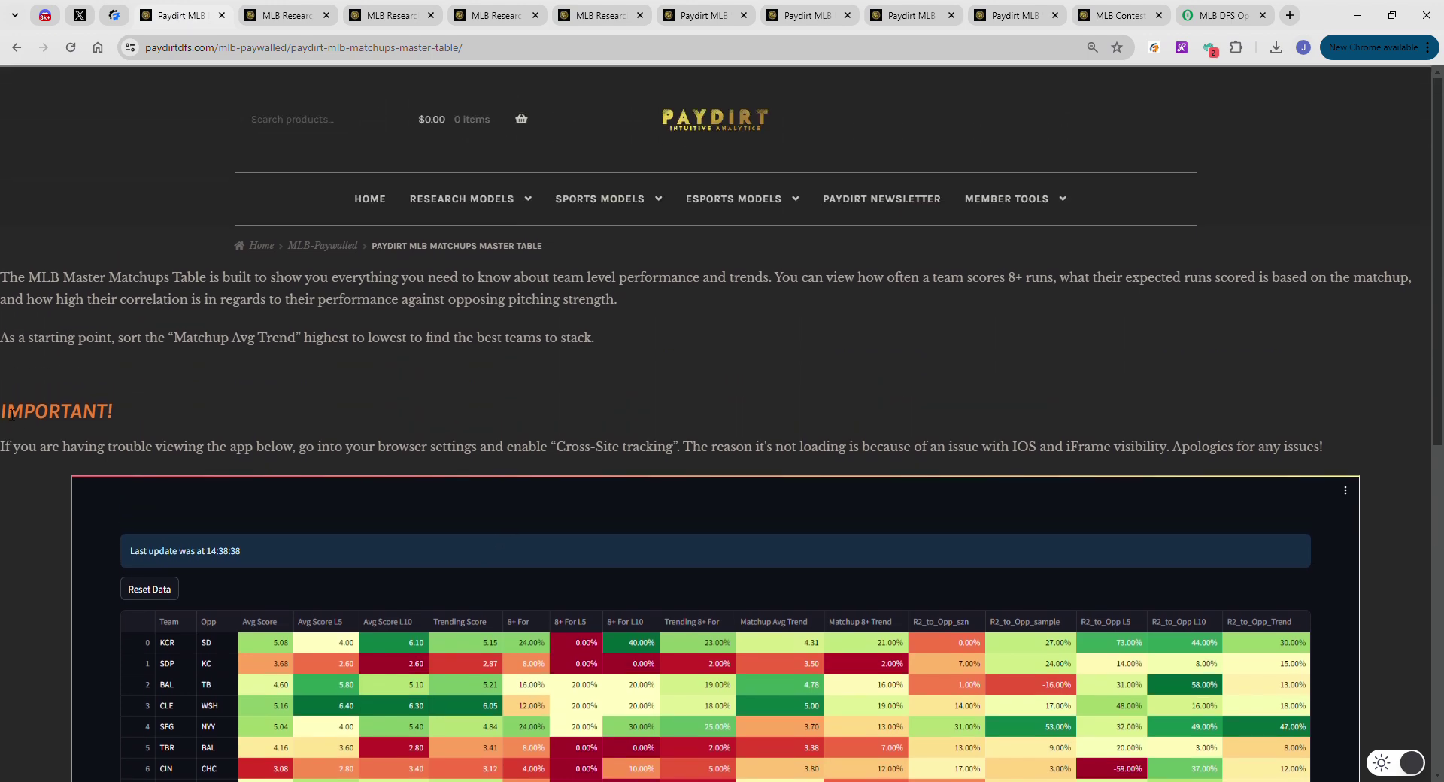
pyautogui.scroll(-3, 827, 459)
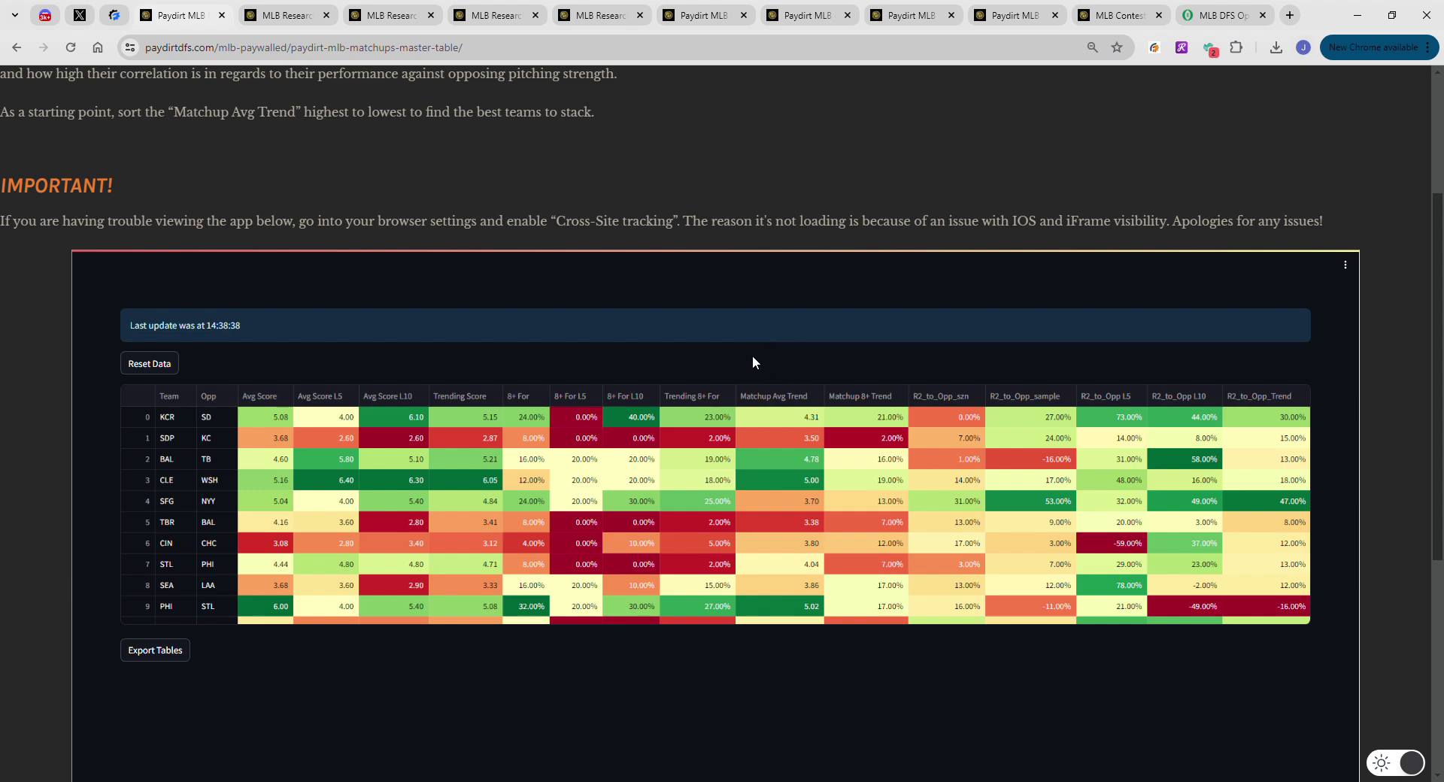
pyautogui.scroll(-1, 782, 361)
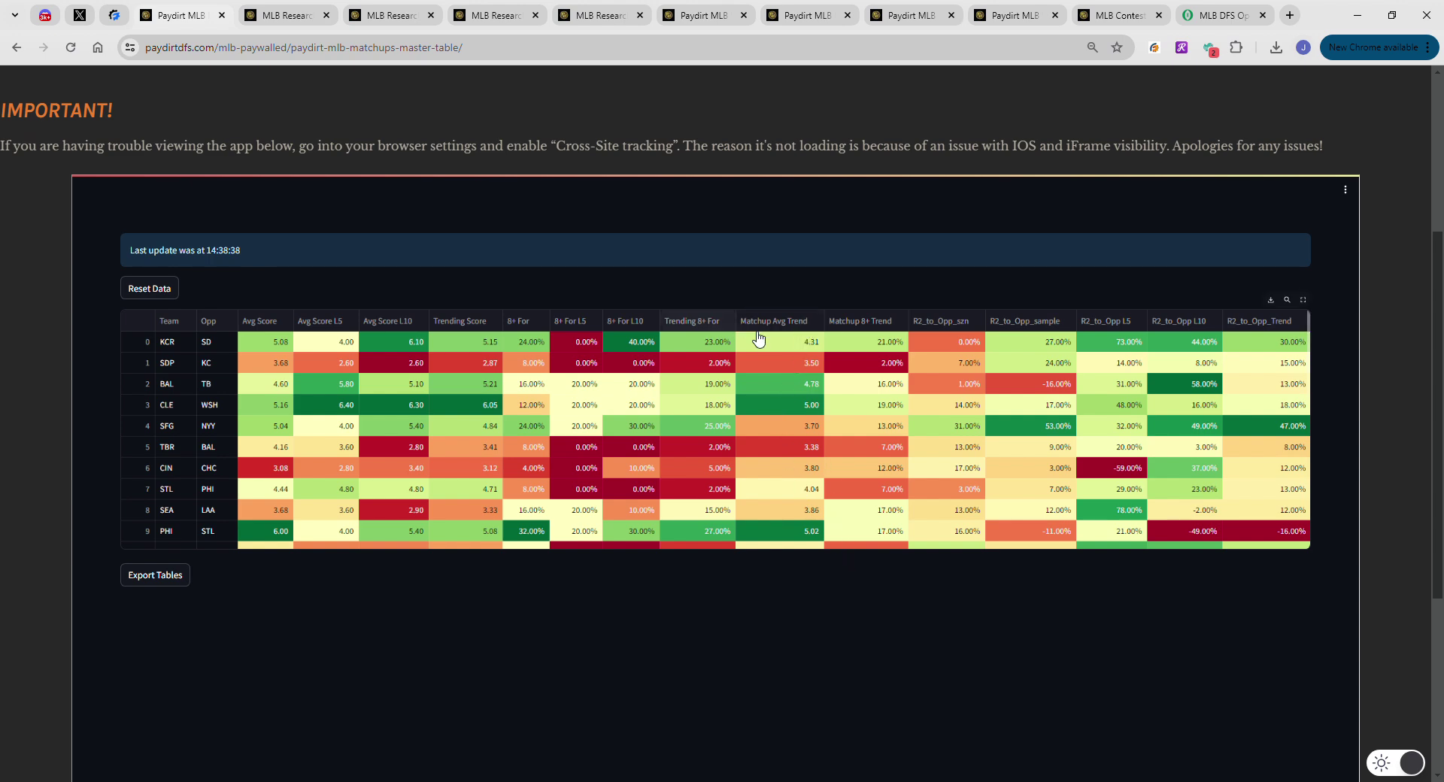
pyautogui.click(795, 324)
pyautogui.click(794, 324)
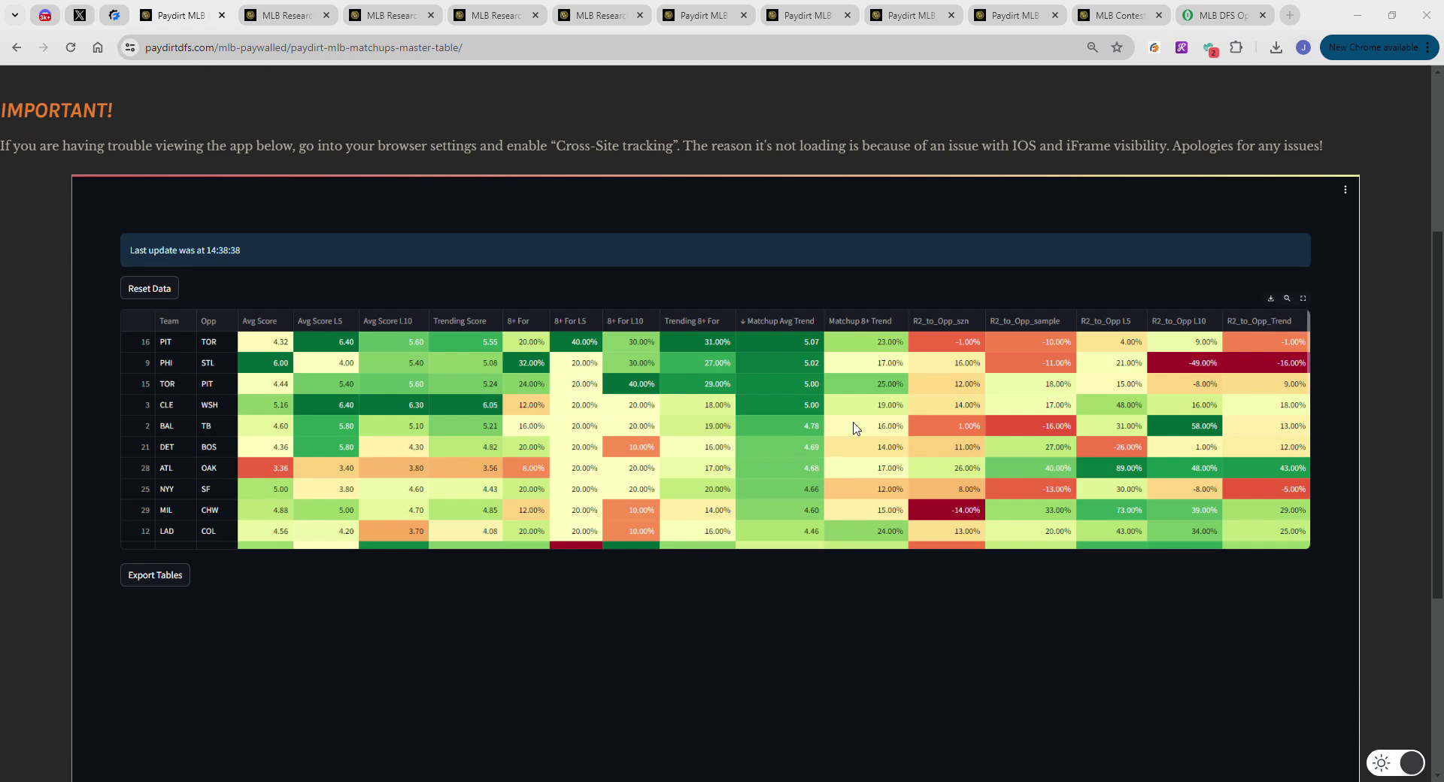
# Sort the matchups table by Trending 8+ For from highest to lowest
pyautogui.click(729, 321)
pyautogui.click(730, 321)
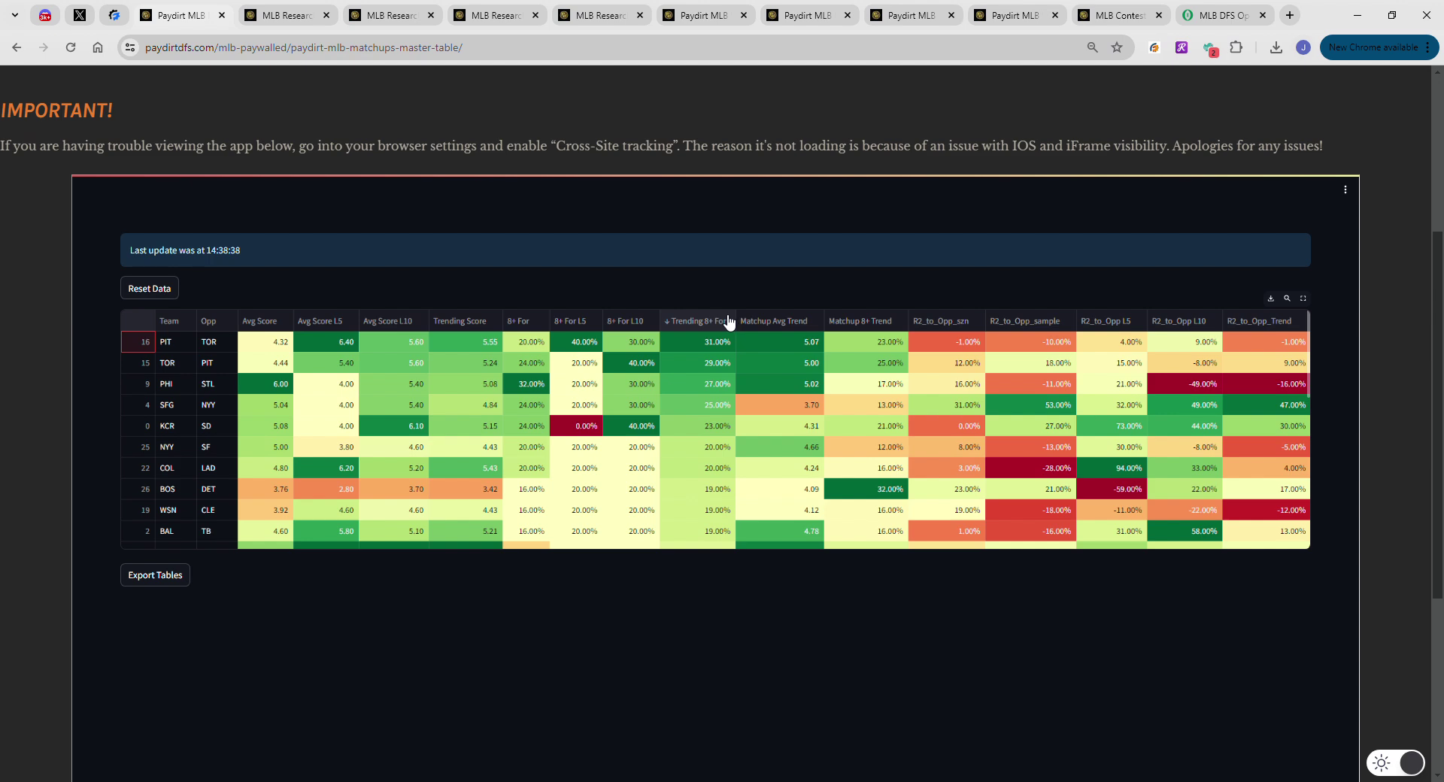
pyautogui.click(757, 328)
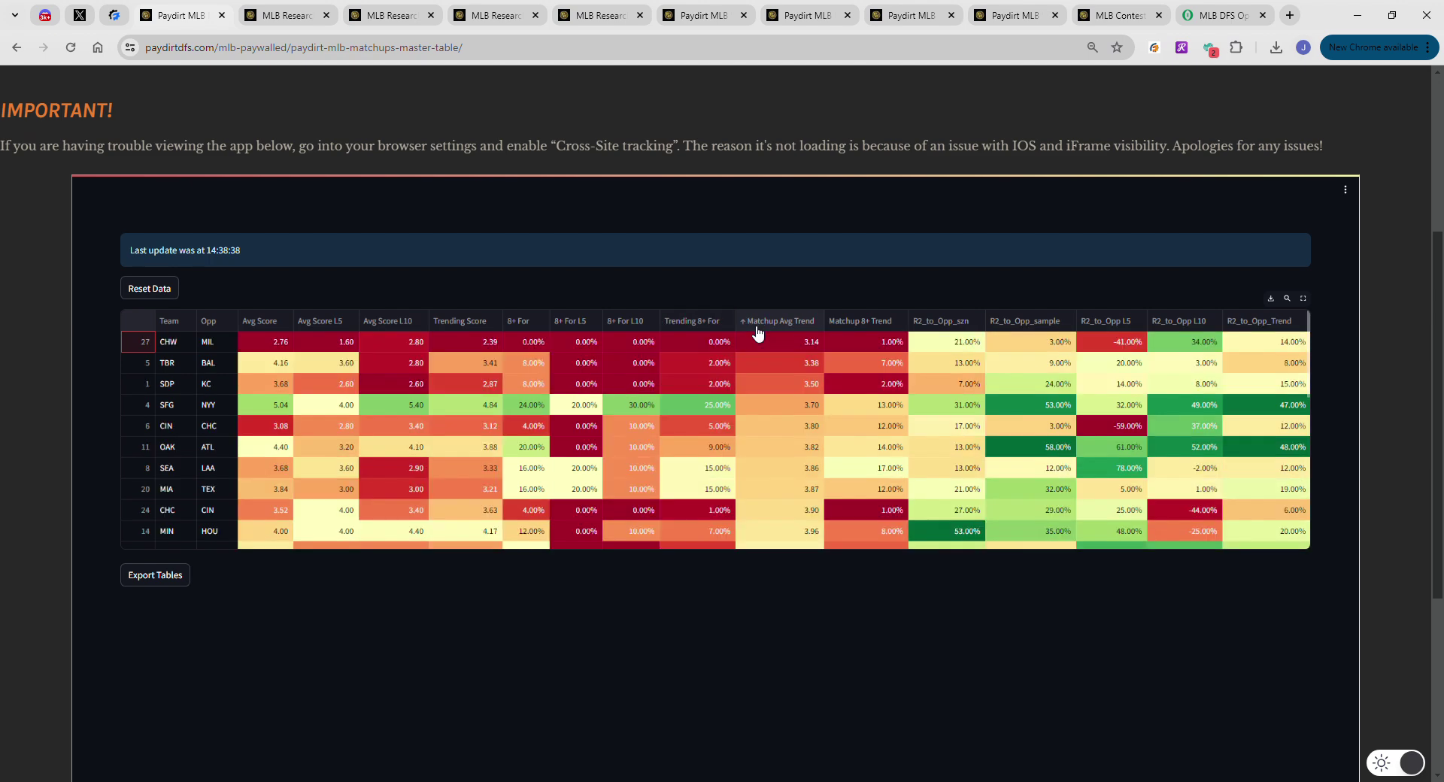
pyautogui.click(697, 325)
pyautogui.click(698, 328)
pyautogui.click(698, 328)
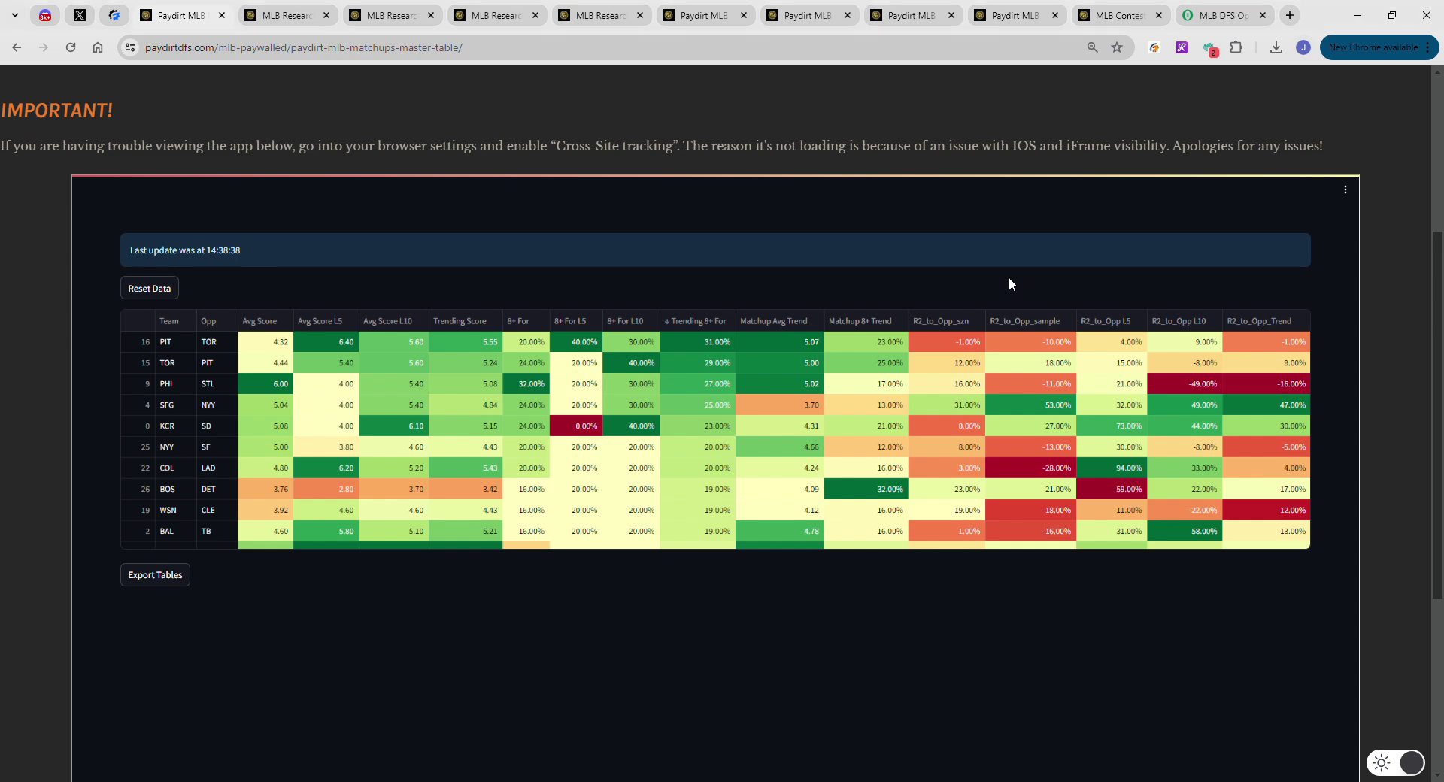
# Compare the matchups table sorted by R2_to_Opp_szn in both directions, finishing with highest to lowest
pyautogui.click(978, 327)
pyautogui.click(949, 325)
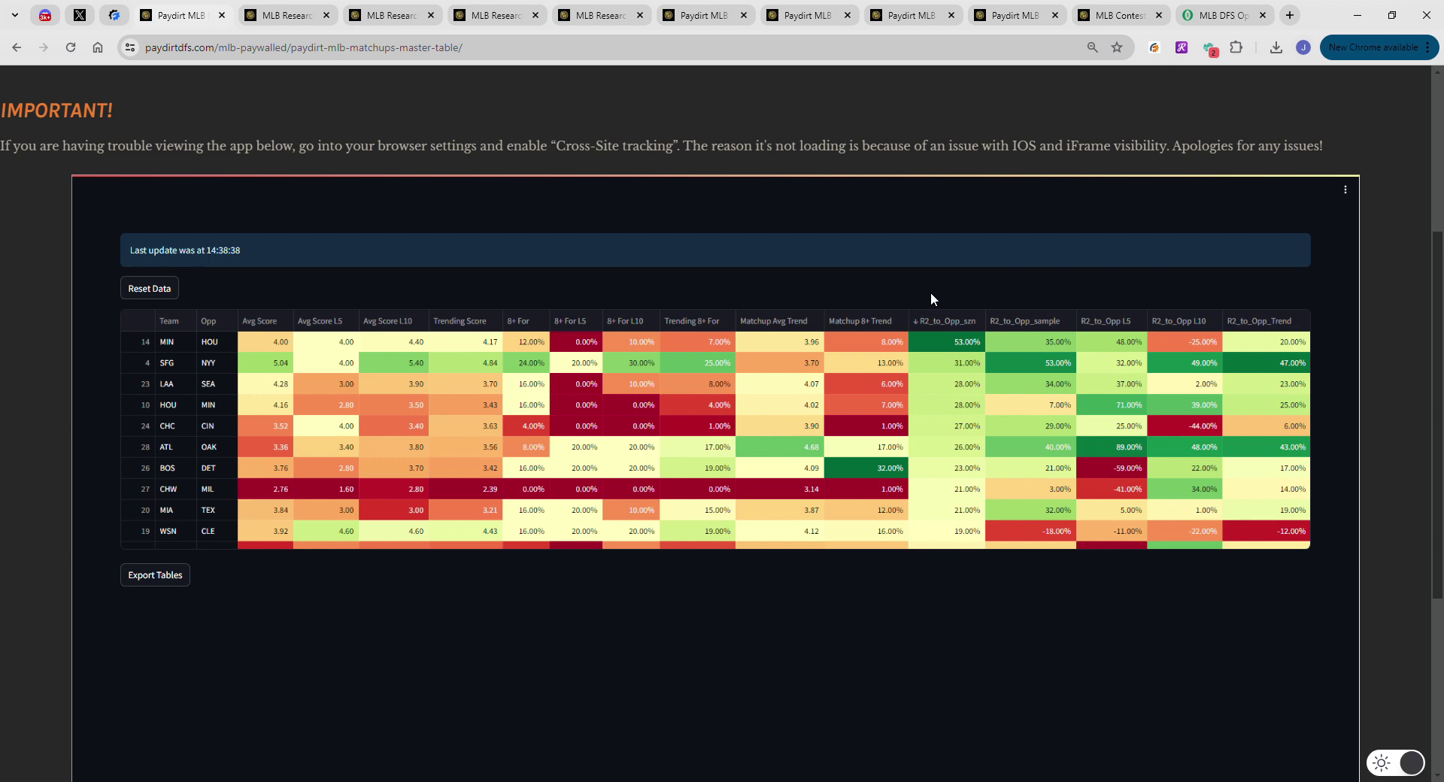
pyautogui.click(963, 328)
pyautogui.click(961, 324)
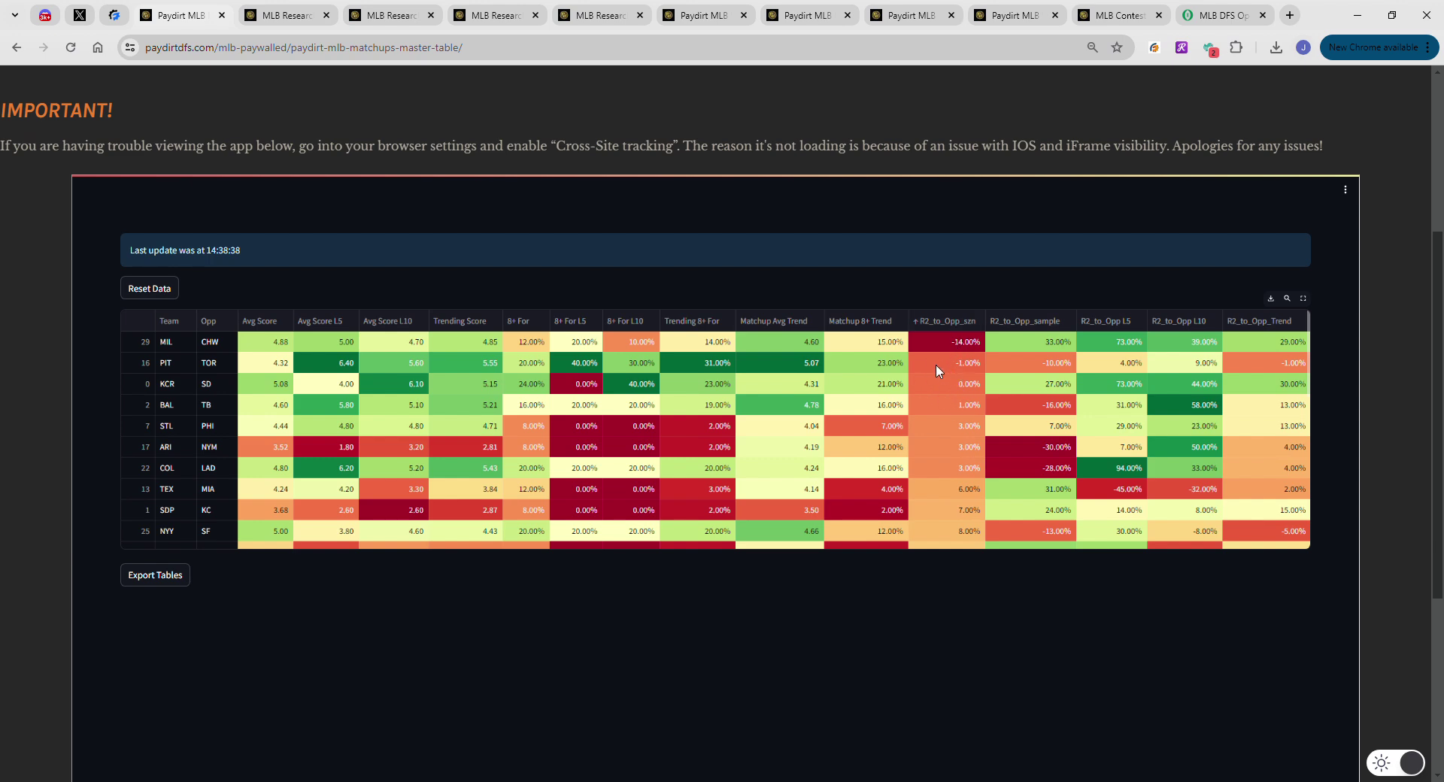
pyautogui.click(946, 325)
pyautogui.click(946, 326)
pyautogui.click(953, 330)
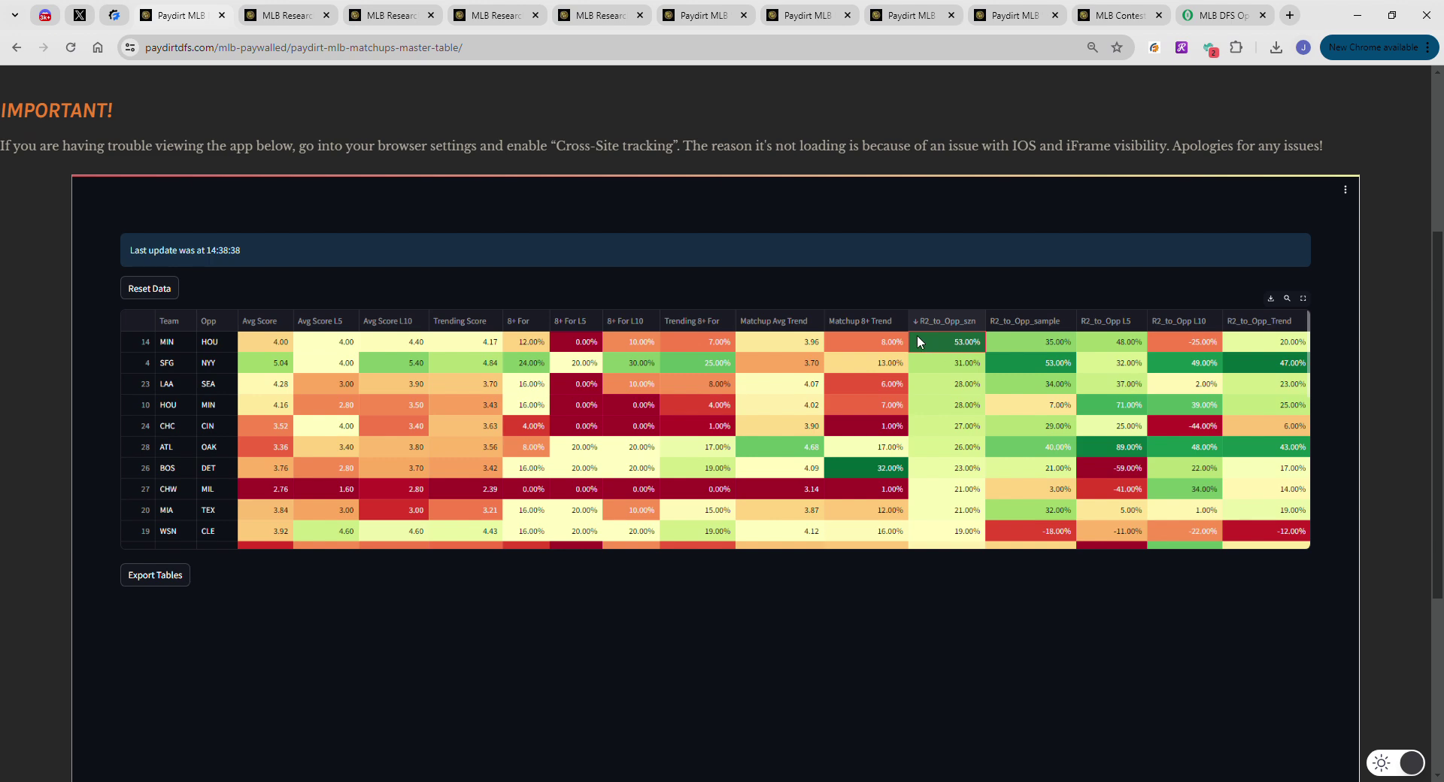
# Compare the teams sorted highest to lowest by Matchup 8+ Trend and by Trending 8+ For, finishing on Matchup 8+ Trend
pyautogui.click(899, 322)
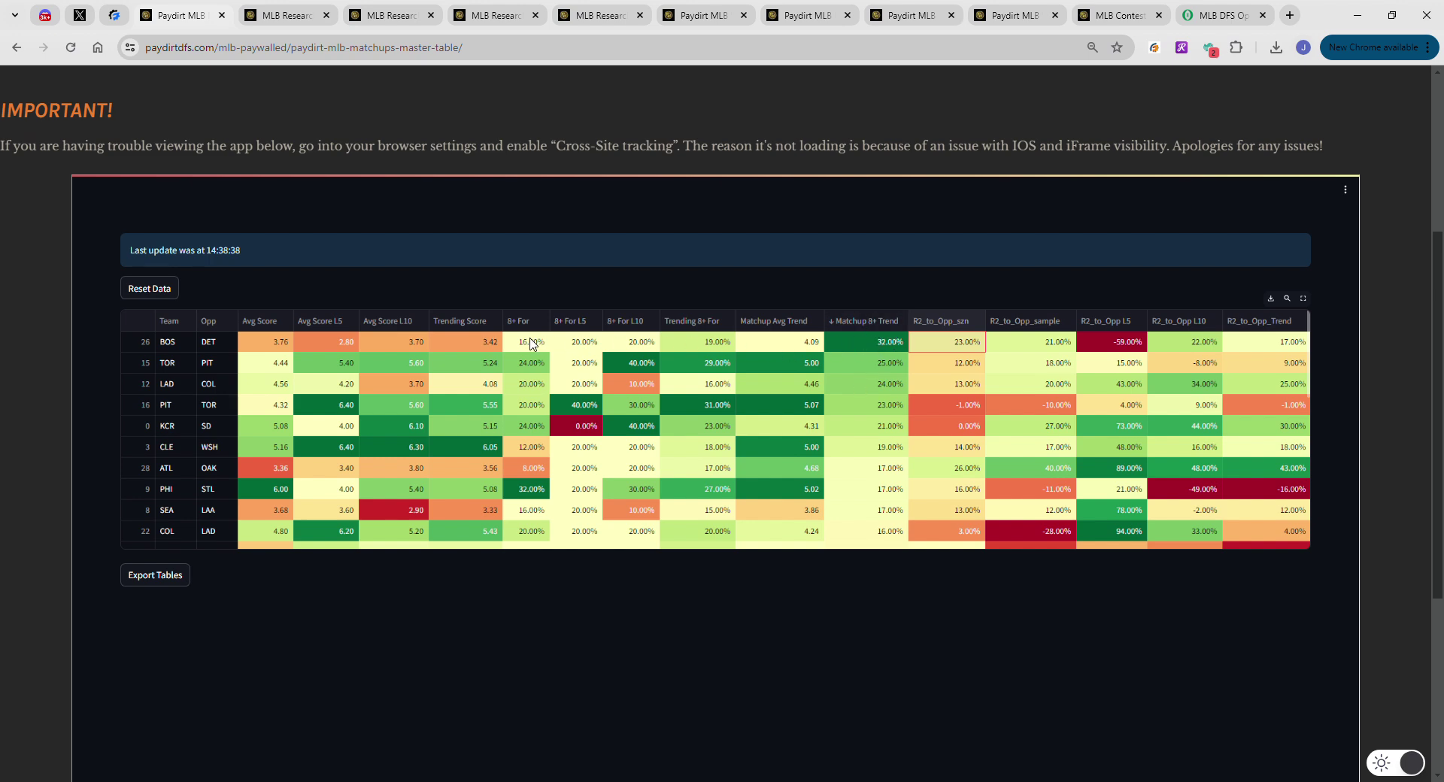
pyautogui.click(777, 346)
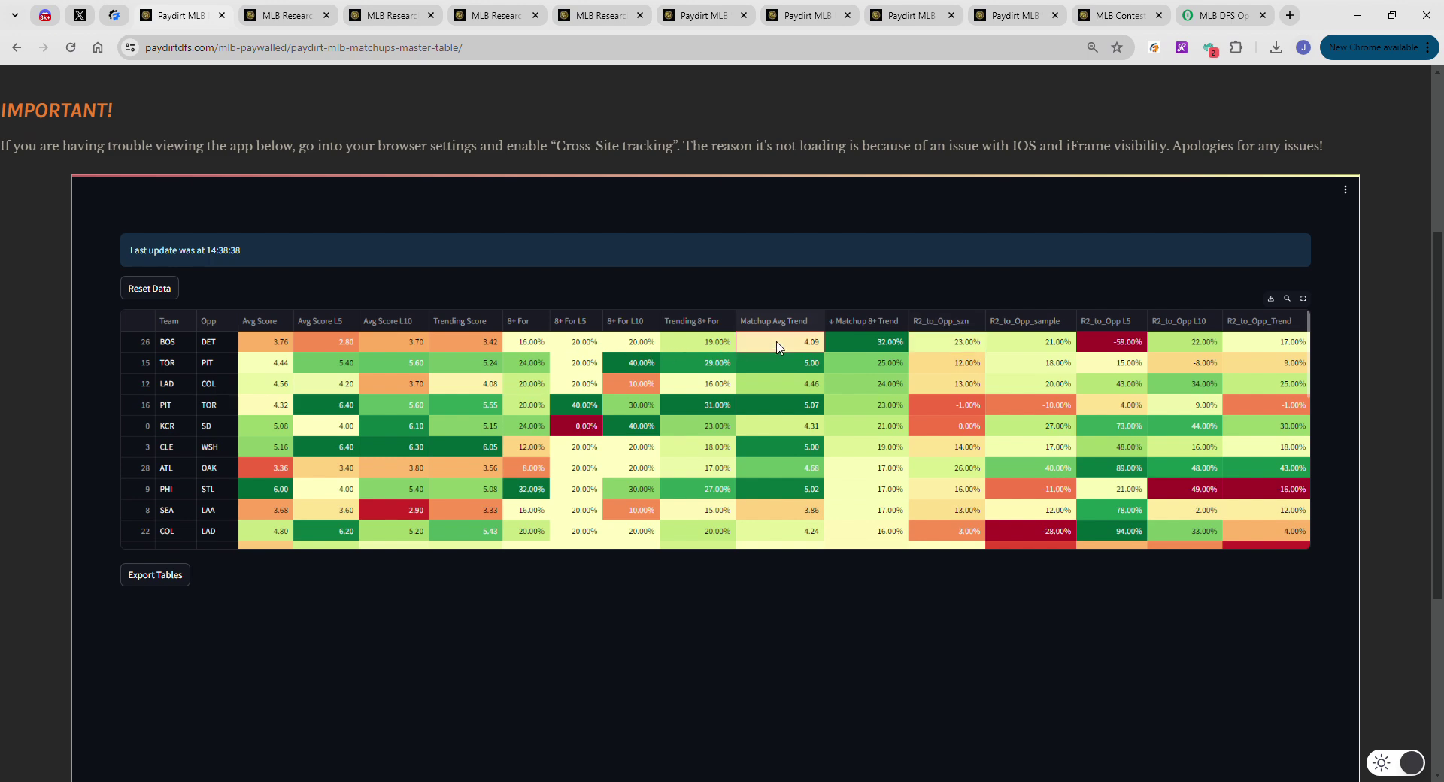
pyautogui.click(707, 322)
pyautogui.click(707, 321)
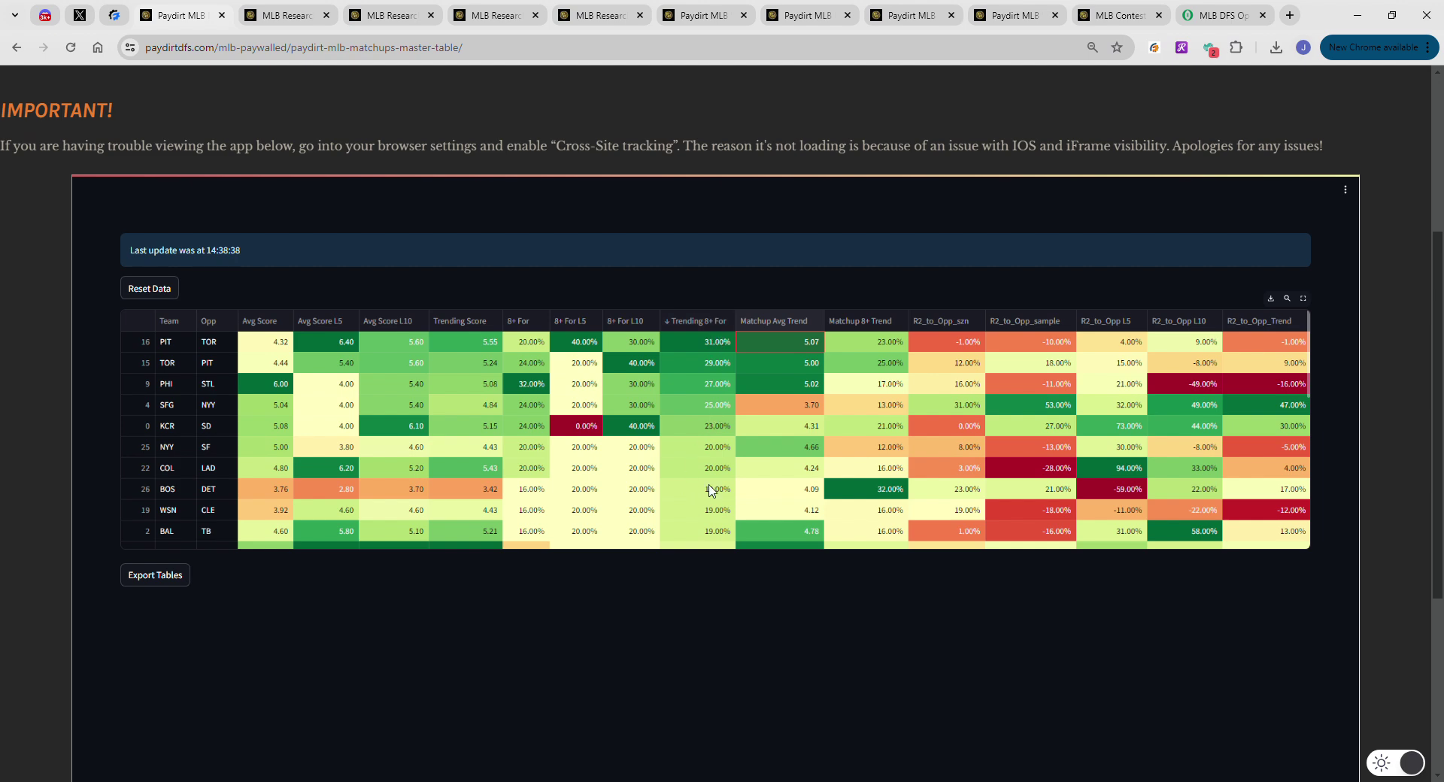
pyautogui.doubleClick(846, 323)
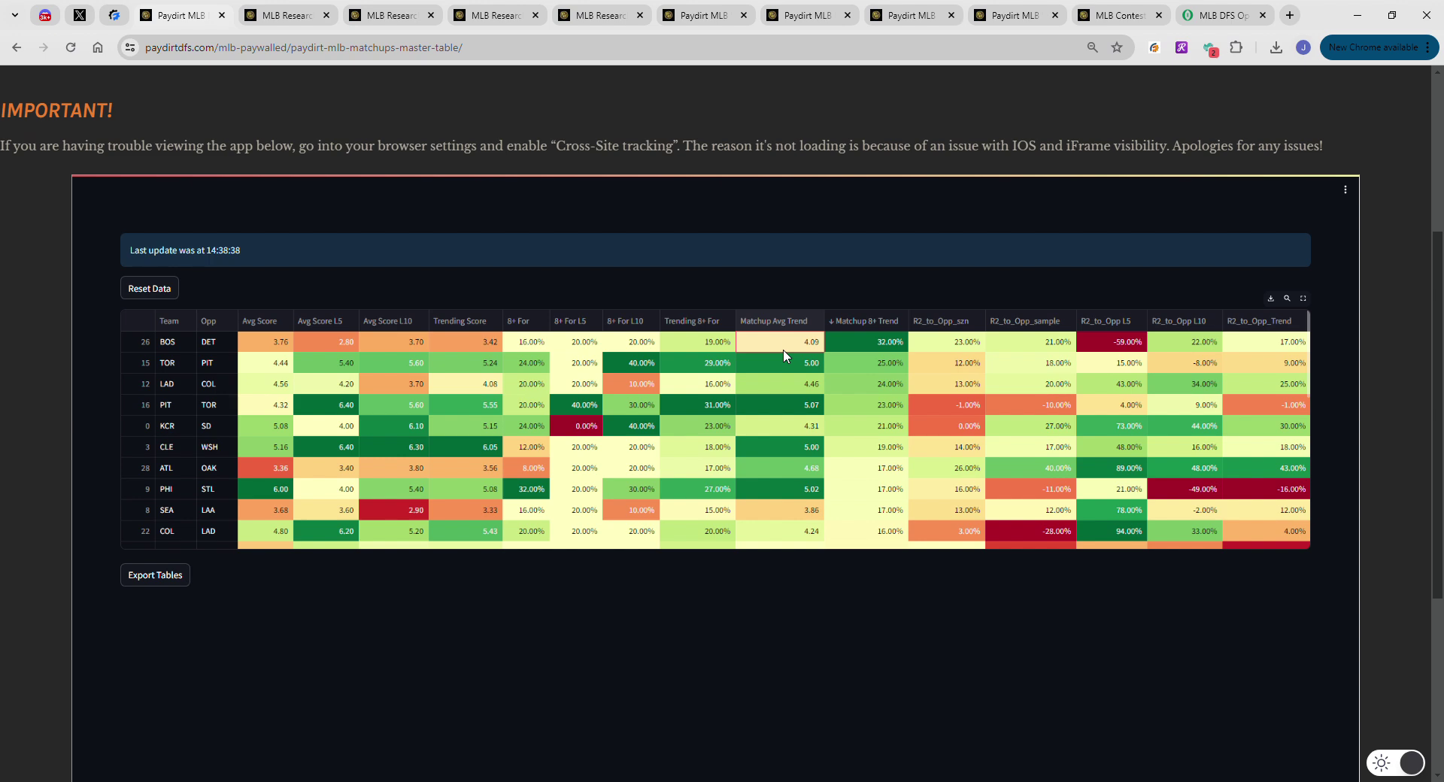
# Sort the matchups table by Matchup Avg Trend from highest to lowest and go through the ranked teams
pyautogui.click(790, 322)
pyautogui.scroll(-1, 789, 373)
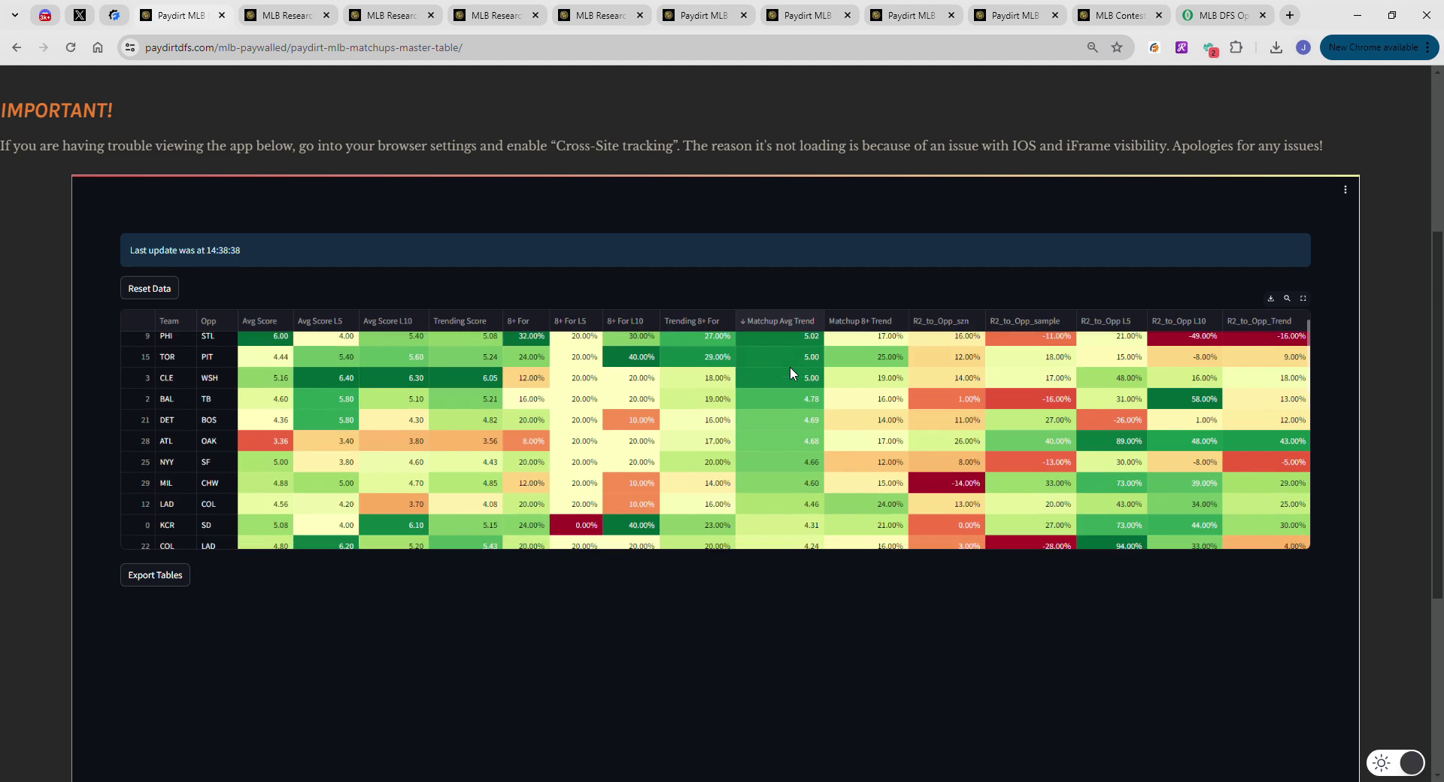
pyautogui.scroll(-2, 790, 372)
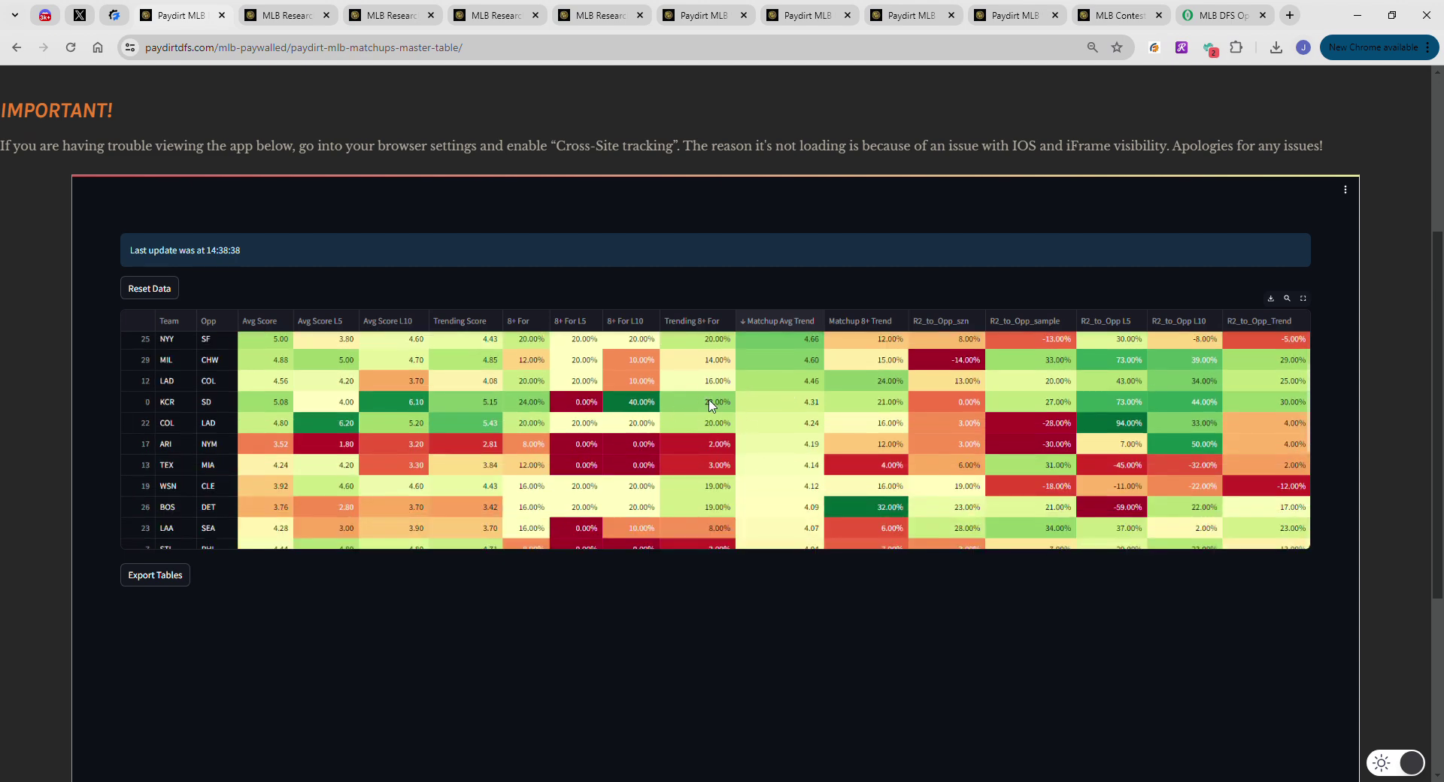
pyautogui.scroll(3, 733, 427)
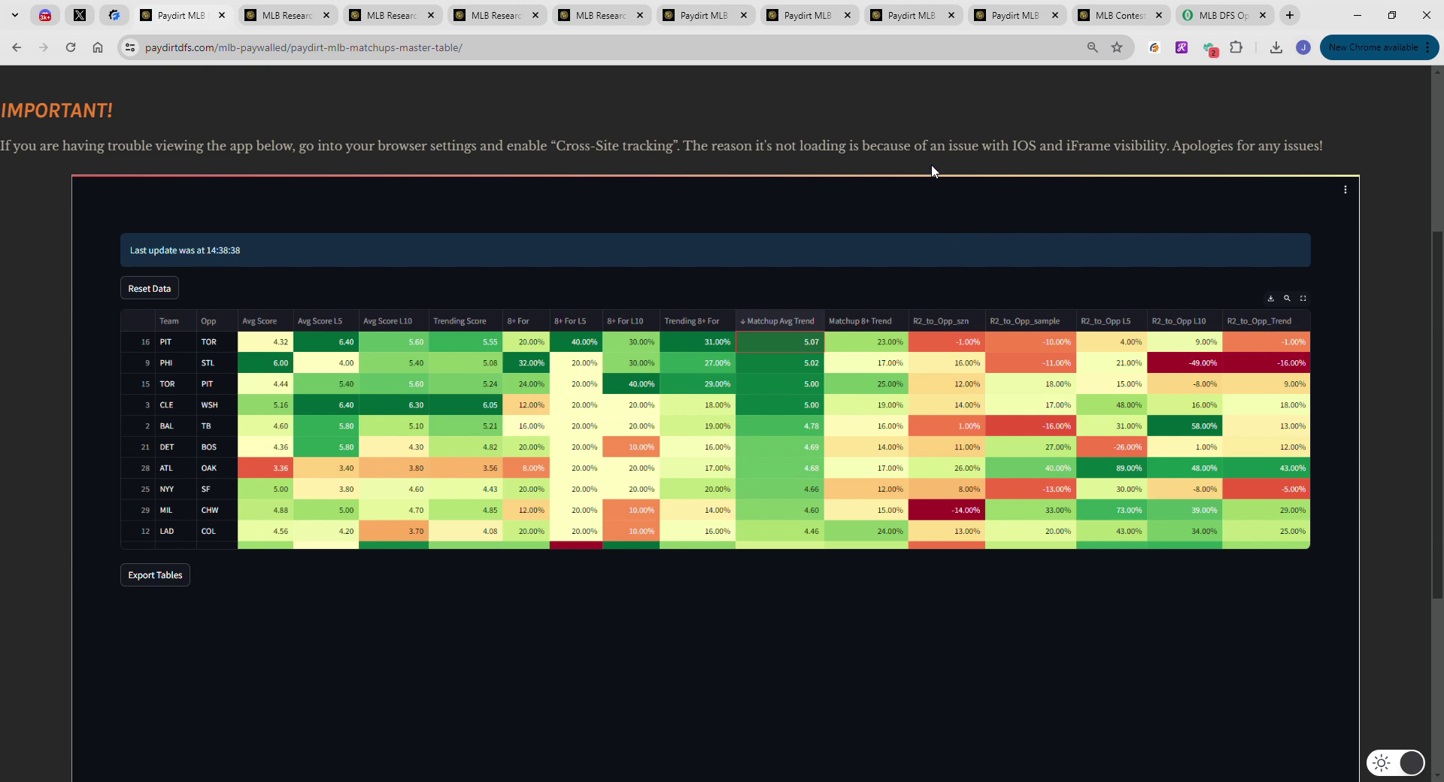
# Switch to the Paydirt MLB Scoring Percentages page and reload its data for the Draftkings main slate
pyautogui.click(1001, 17)
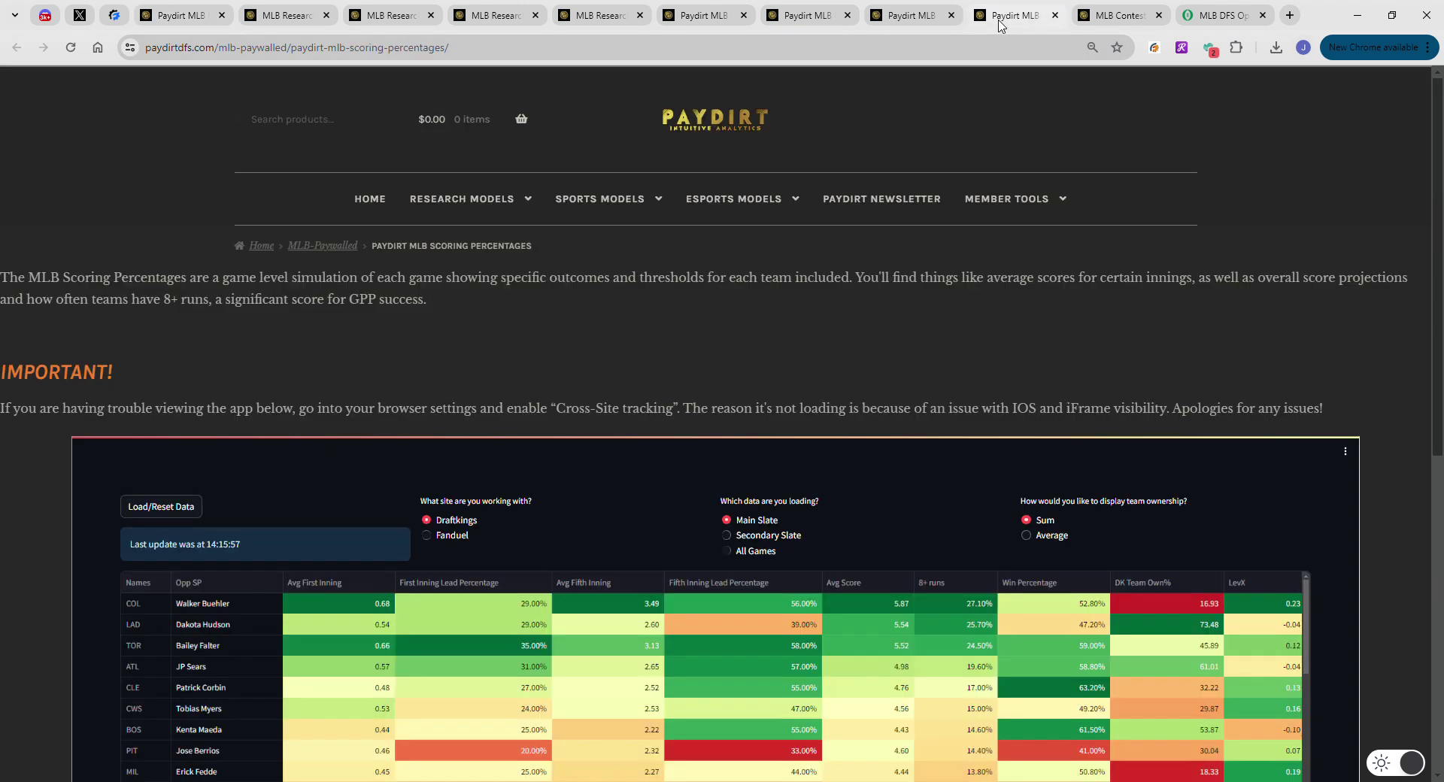
pyautogui.scroll(-4, 436, 306)
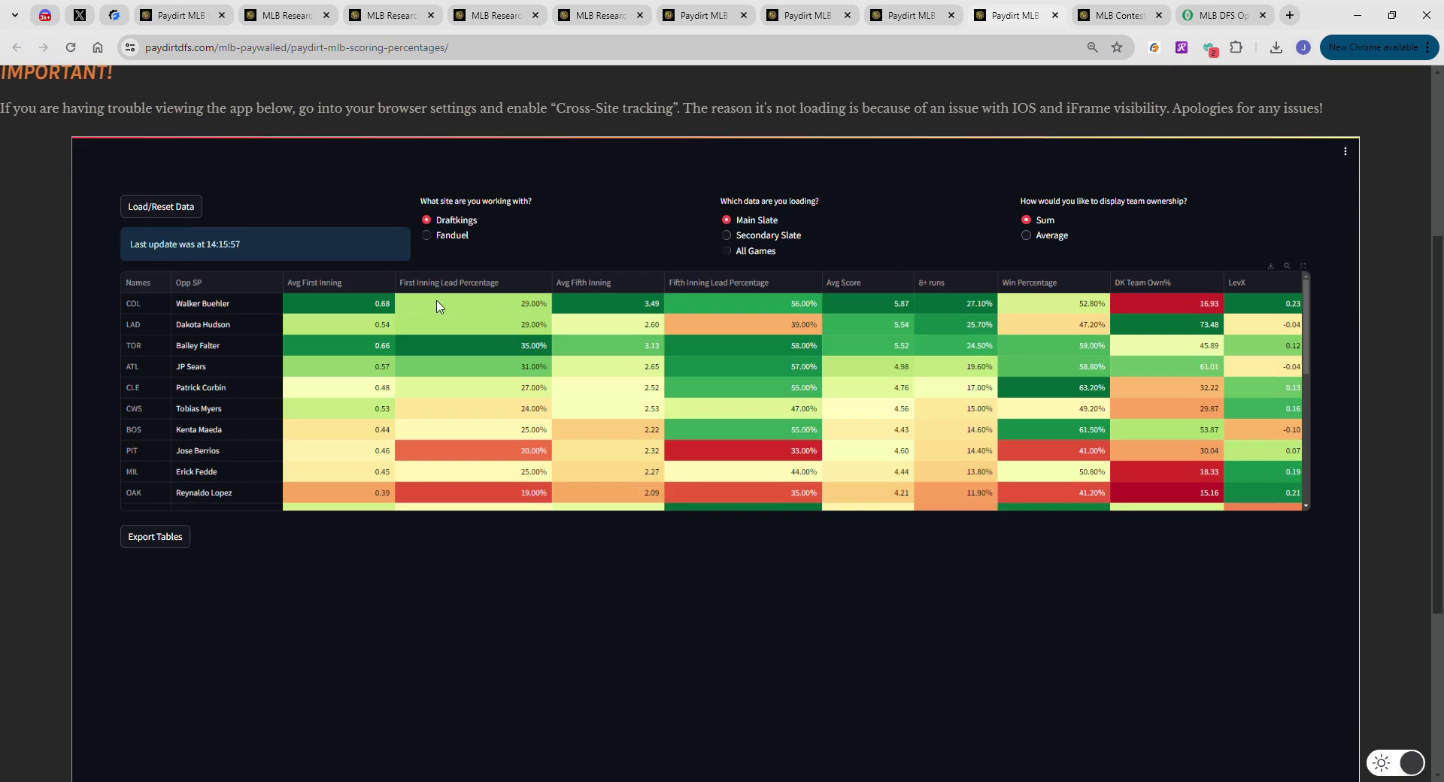
pyautogui.scroll(1, 335, 287)
pyautogui.click(194, 283)
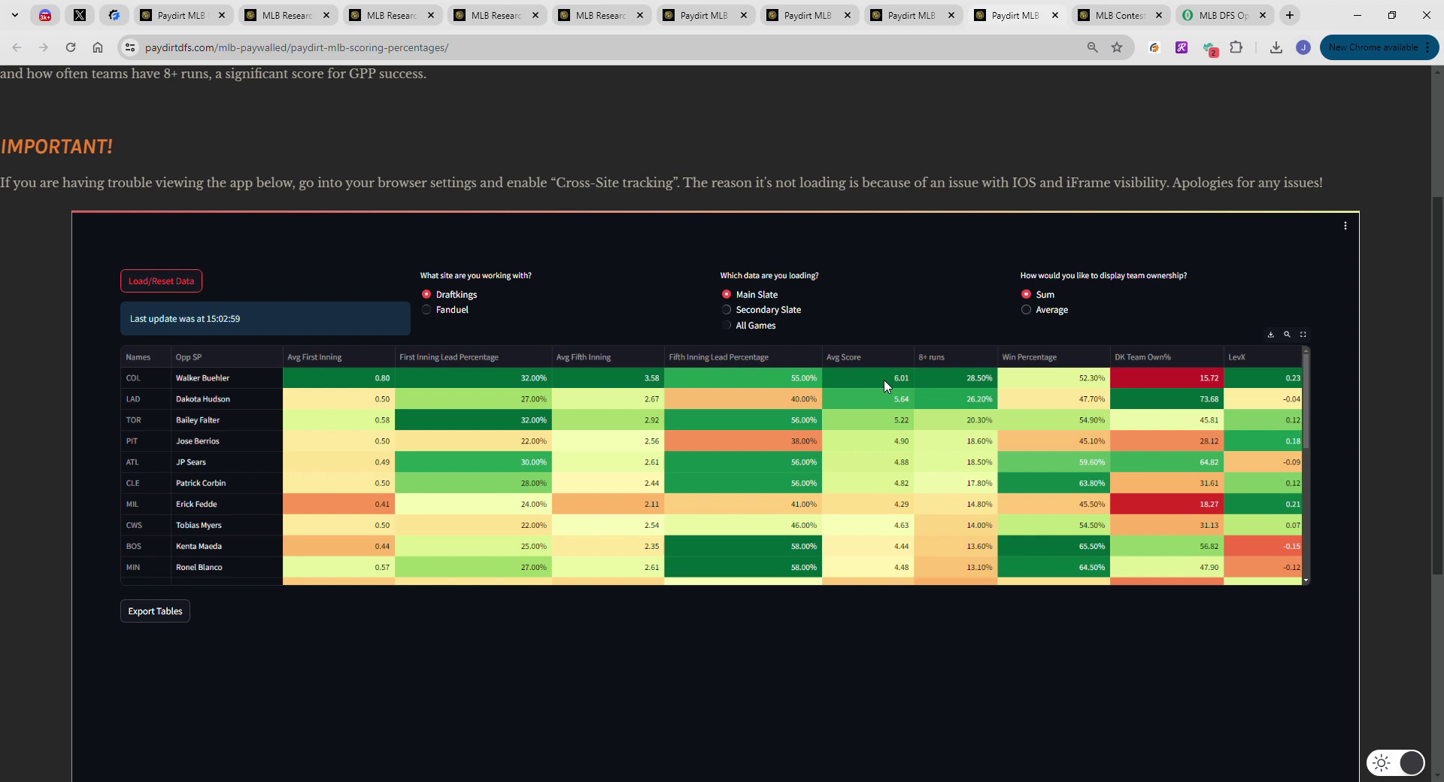
# Sort the scoring percentages by 8+ runs from highest to lowest and go through the leading teams' values one by one
pyautogui.click(975, 364)
pyautogui.click(984, 425)
pyautogui.click(984, 442)
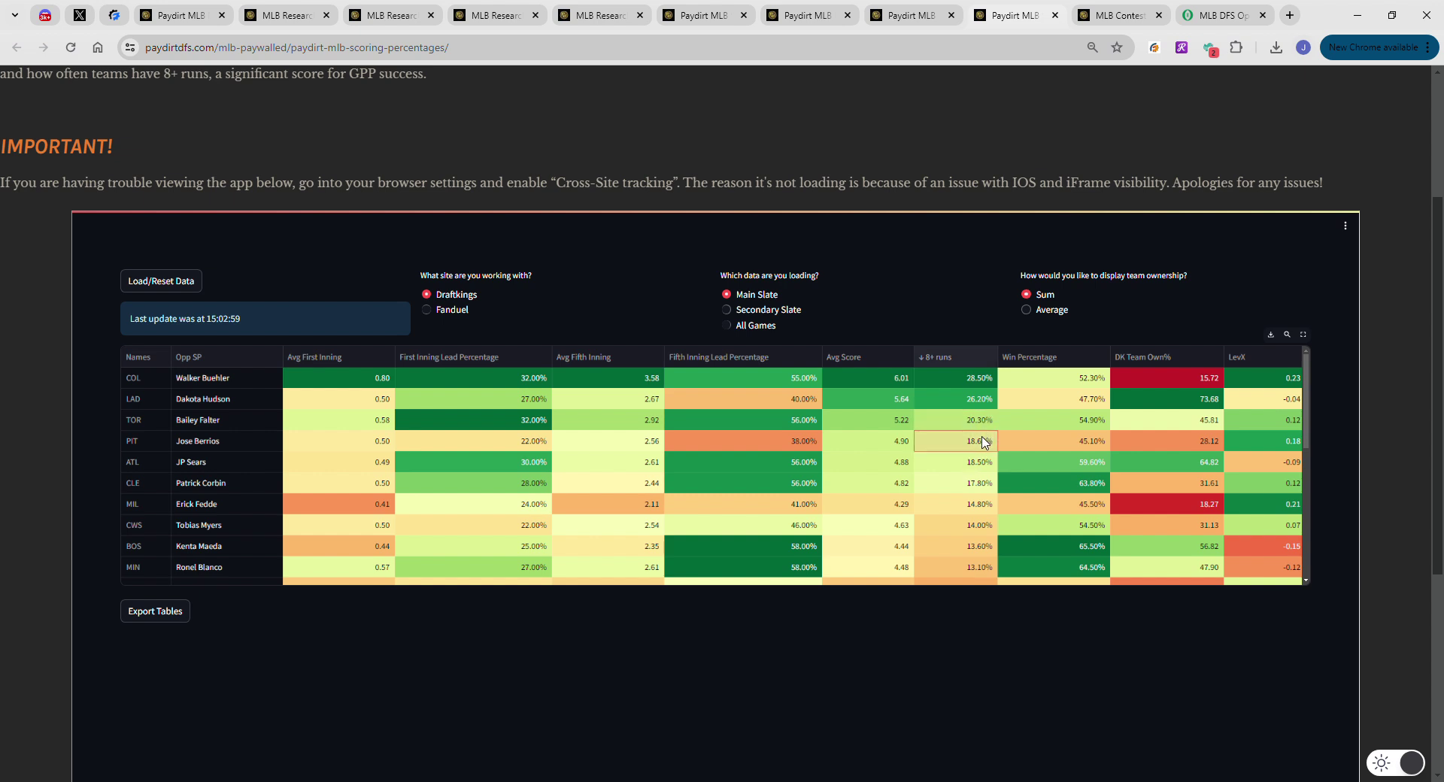
pyautogui.click(986, 460)
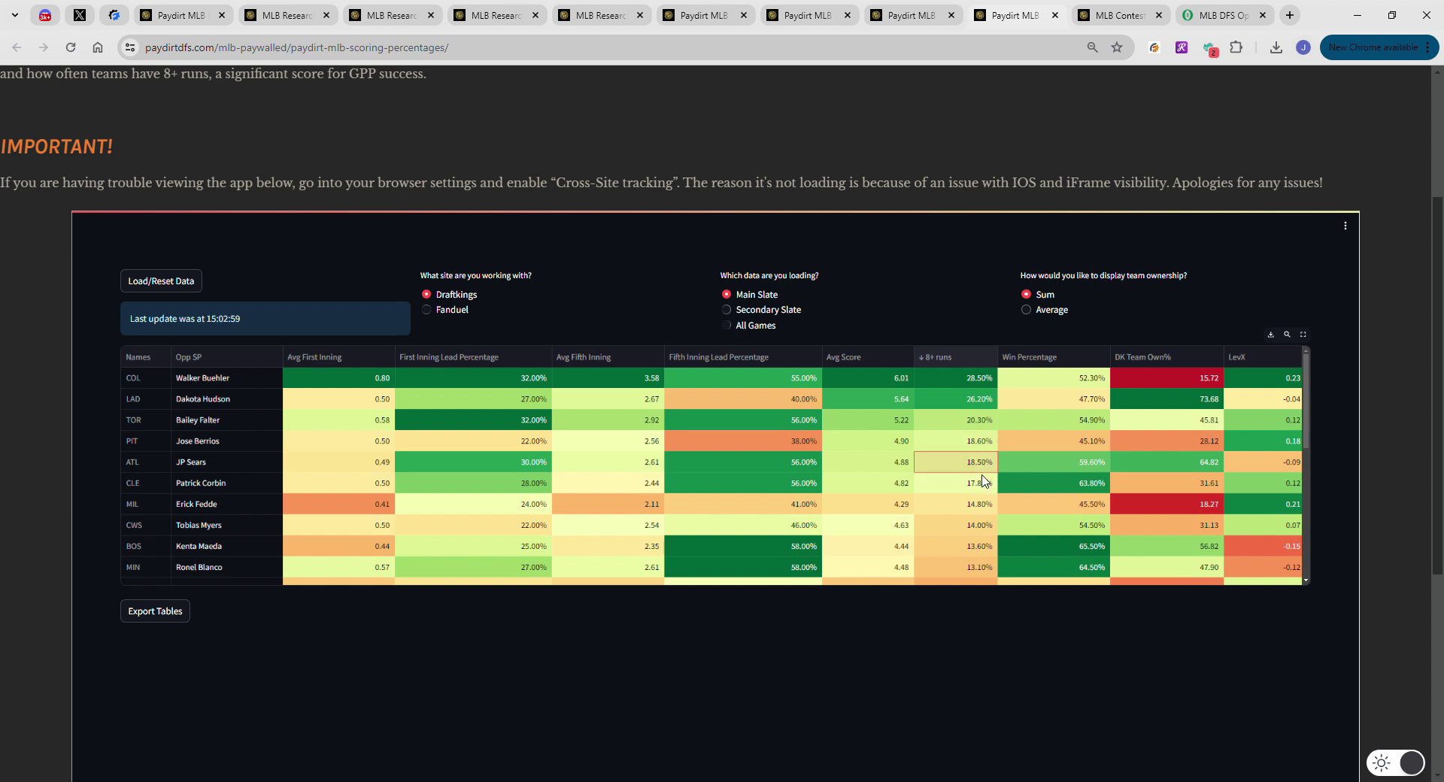
pyautogui.click(985, 483)
pyautogui.click(984, 503)
pyautogui.click(987, 526)
pyautogui.click(987, 547)
pyautogui.click(989, 566)
# Examine the lower teams in the 8+ runs ranking and compare it with the highest-to-lowest DK Team Own% order, finishing on 8+ runs
pyautogui.scroll(-3, 988, 564)
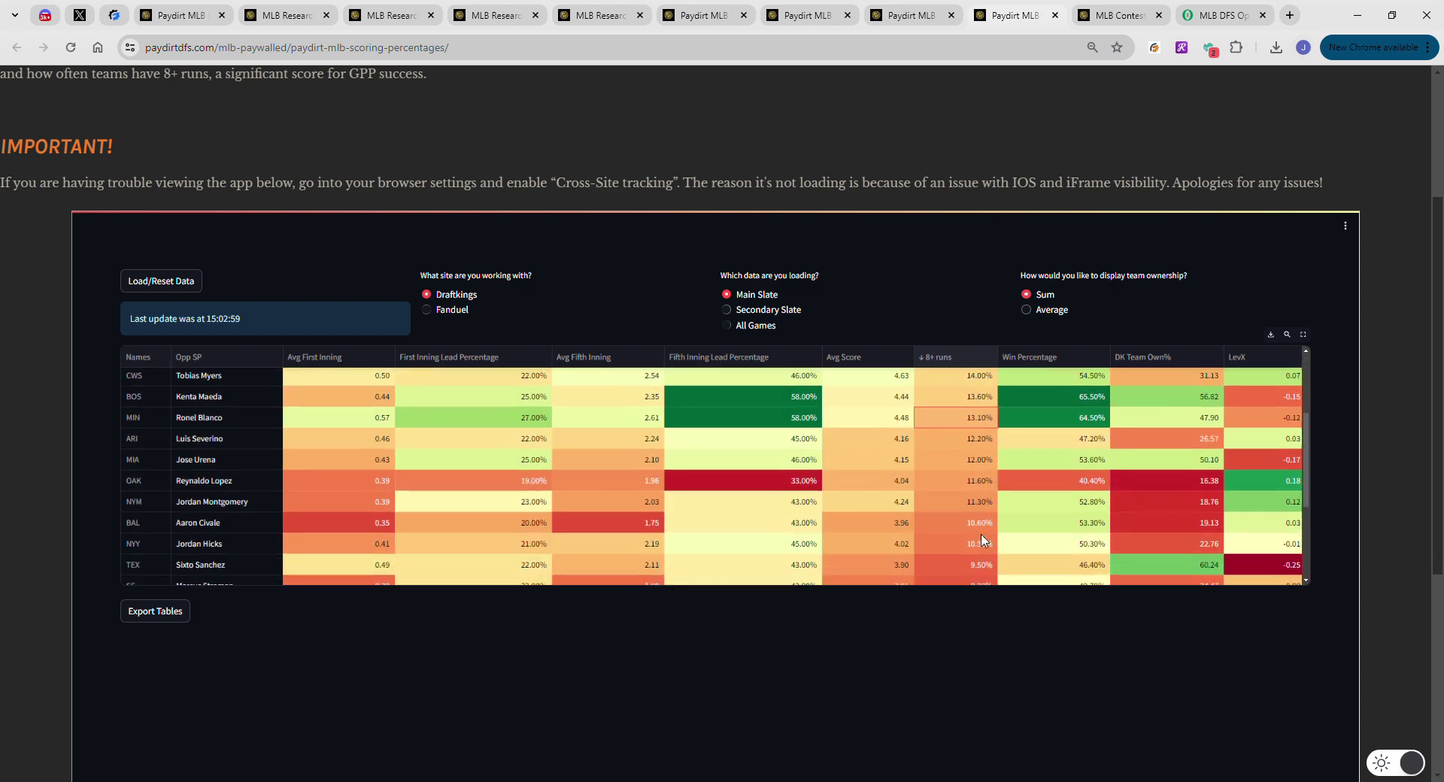
pyautogui.scroll(-1, 981, 537)
pyautogui.scroll(4, 982, 537)
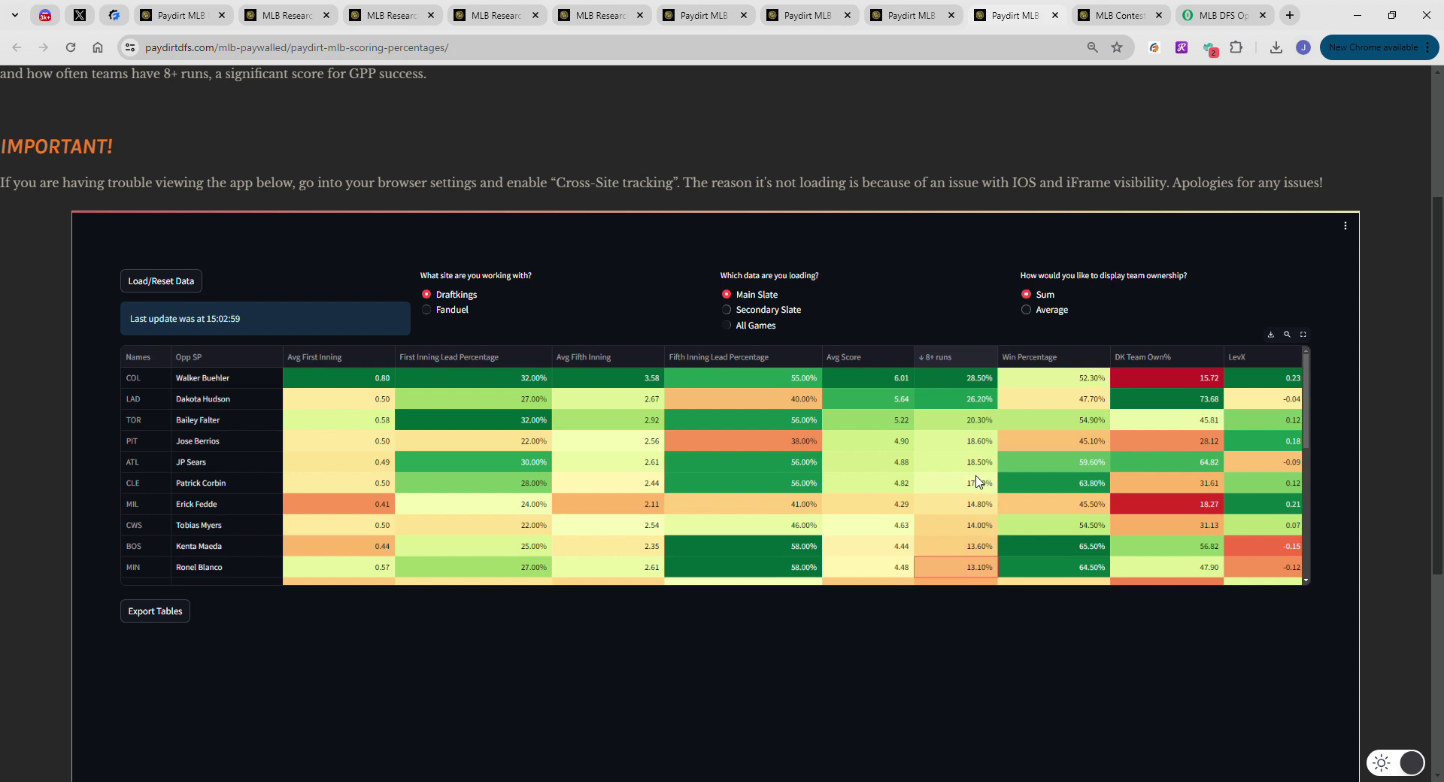
pyautogui.scroll(-1, 978, 481)
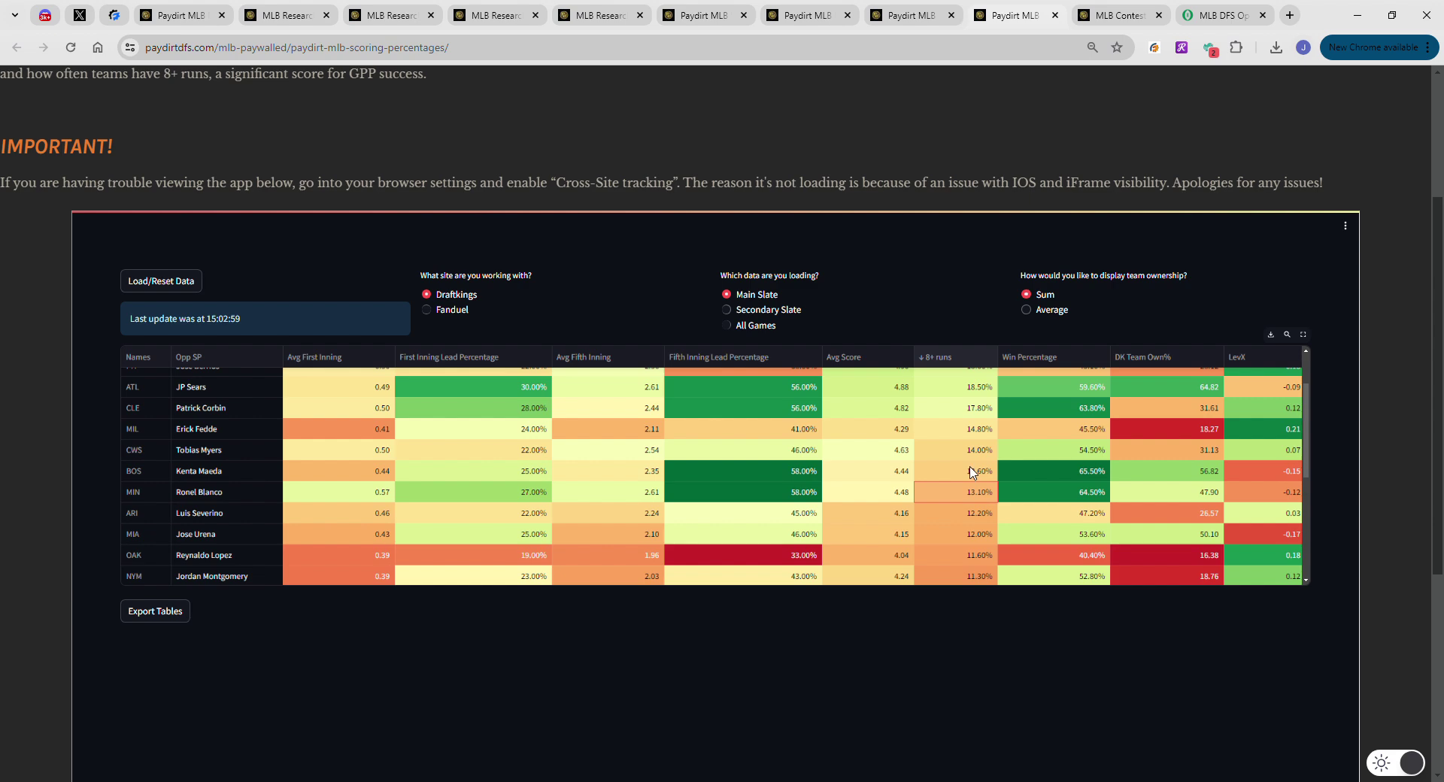
pyautogui.scroll(-1, 971, 473)
pyautogui.scroll(2, 961, 470)
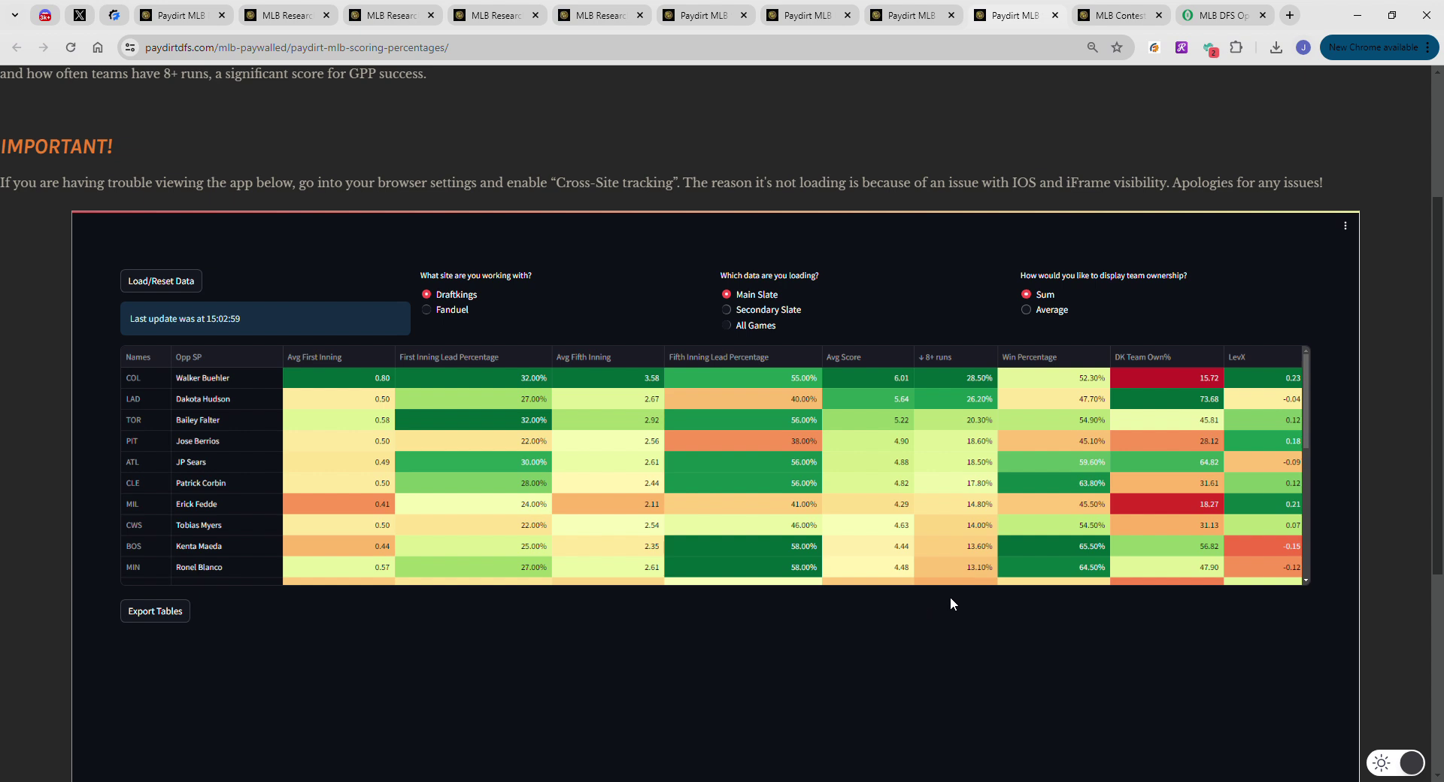
pyautogui.click(1165, 358)
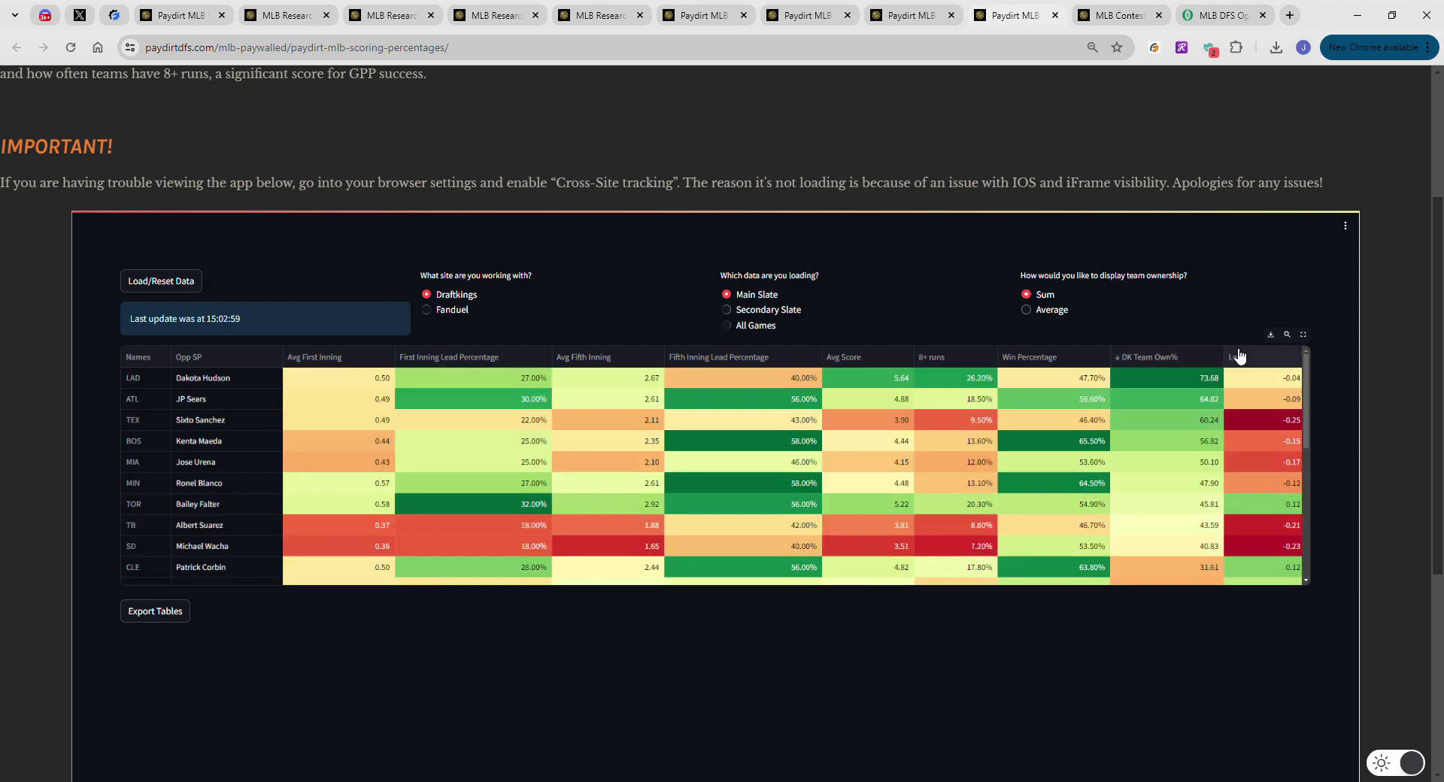
pyautogui.click(944, 358)
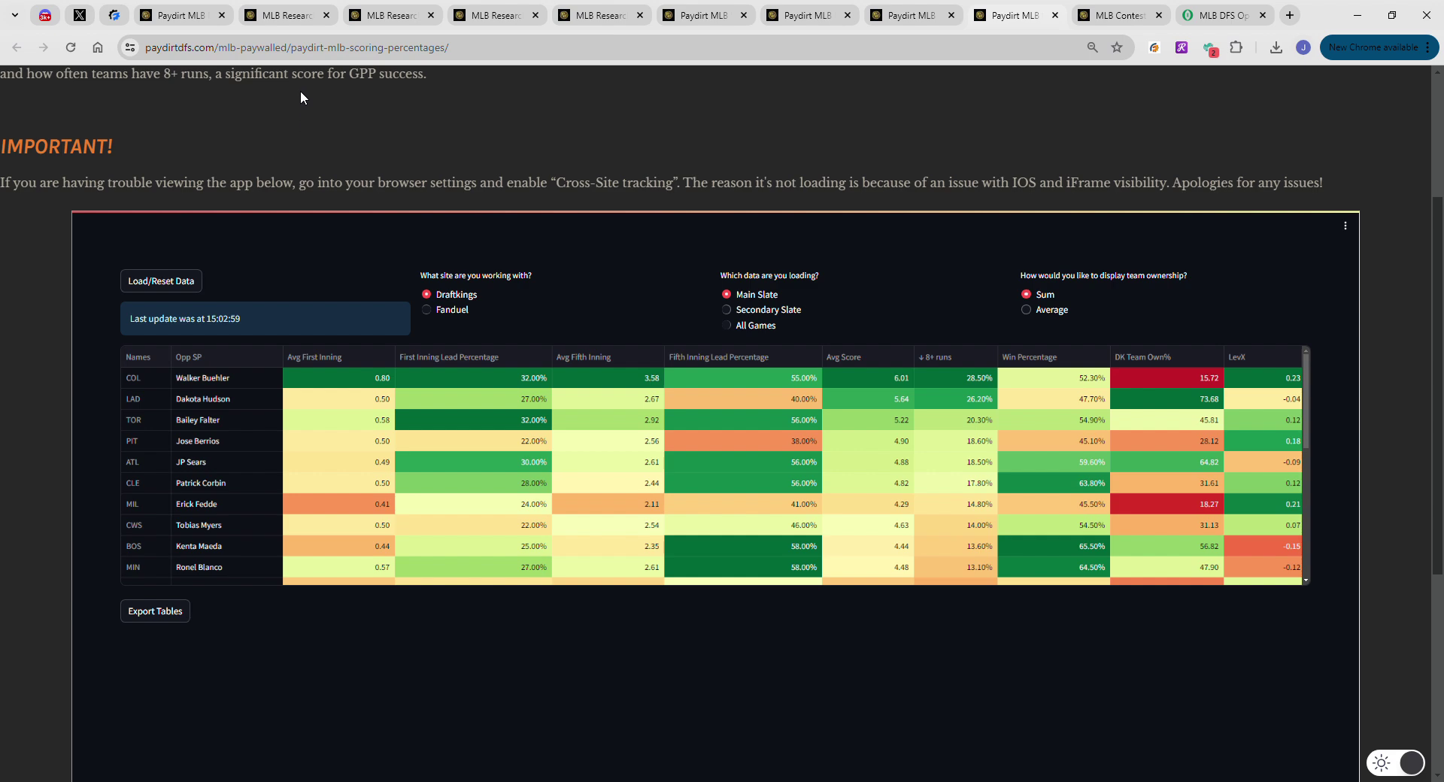
# Switch to the first MLB Research Sheets page and load the Bullpen Data sheet for the full slate
pyautogui.click(306, 15)
pyautogui.moveTo(434, 224)
pyautogui.scroll(-2, 400, 327)
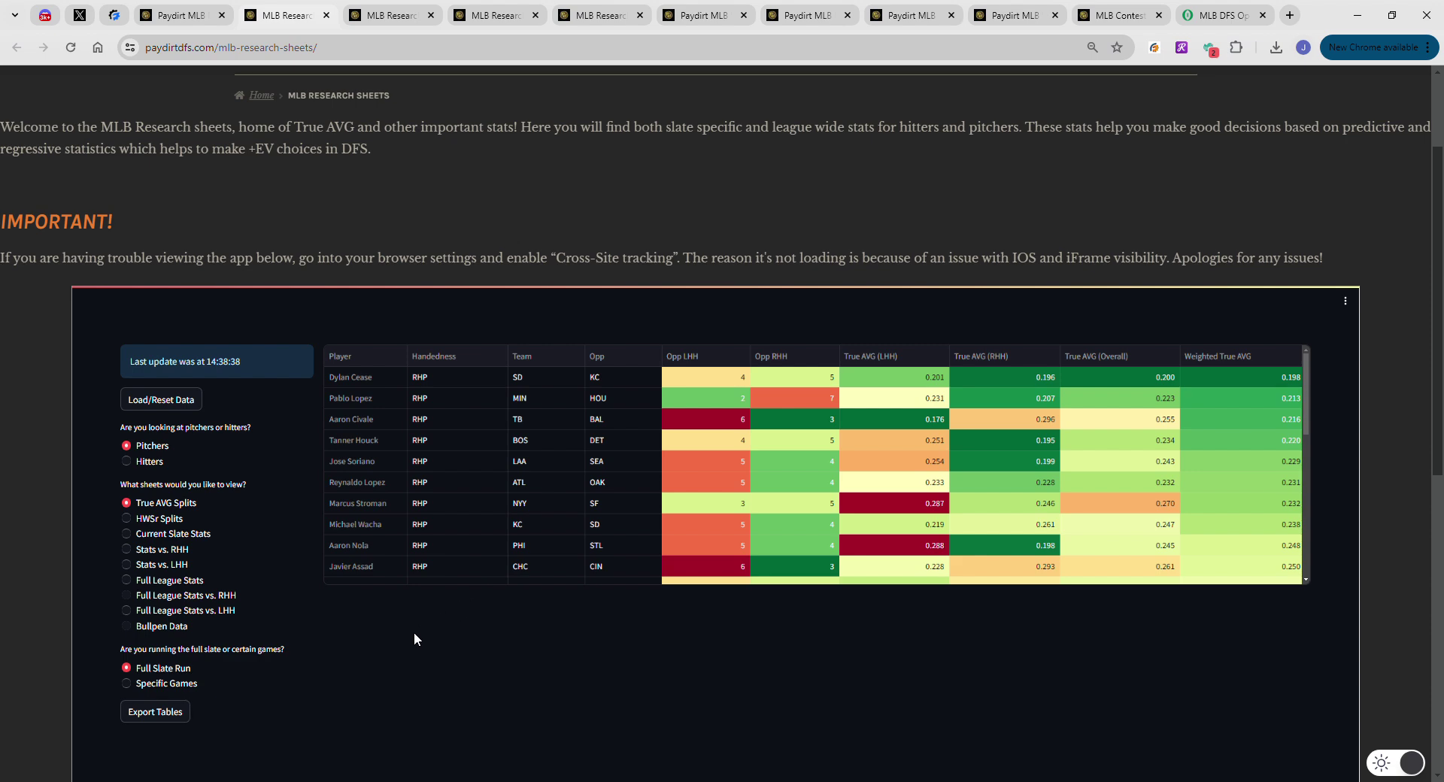
pyautogui.click(185, 632)
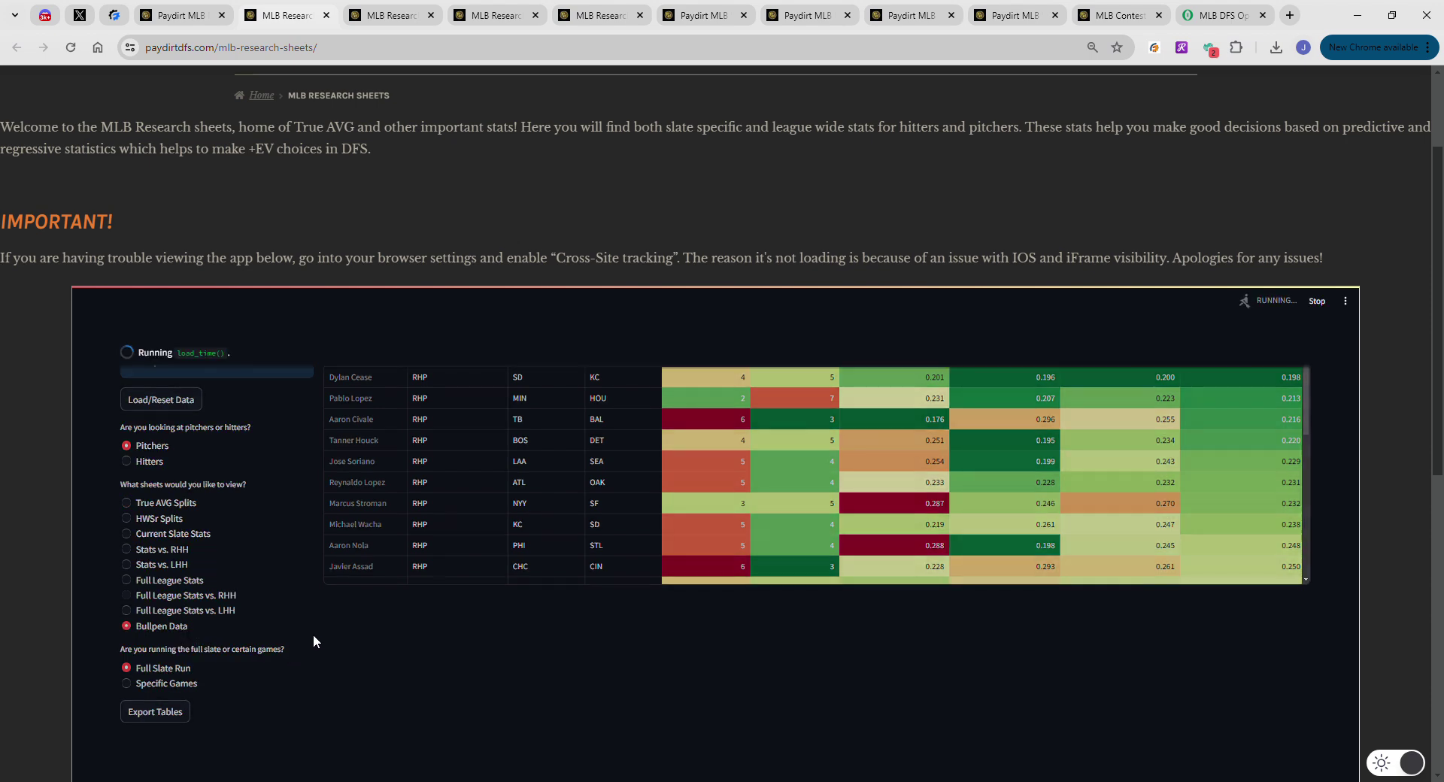
# Load the pitchers' Stats vs. LHH and Stats vs. RHH sheets on the next two MLB Research Sheets pages
pyautogui.click(388, 15)
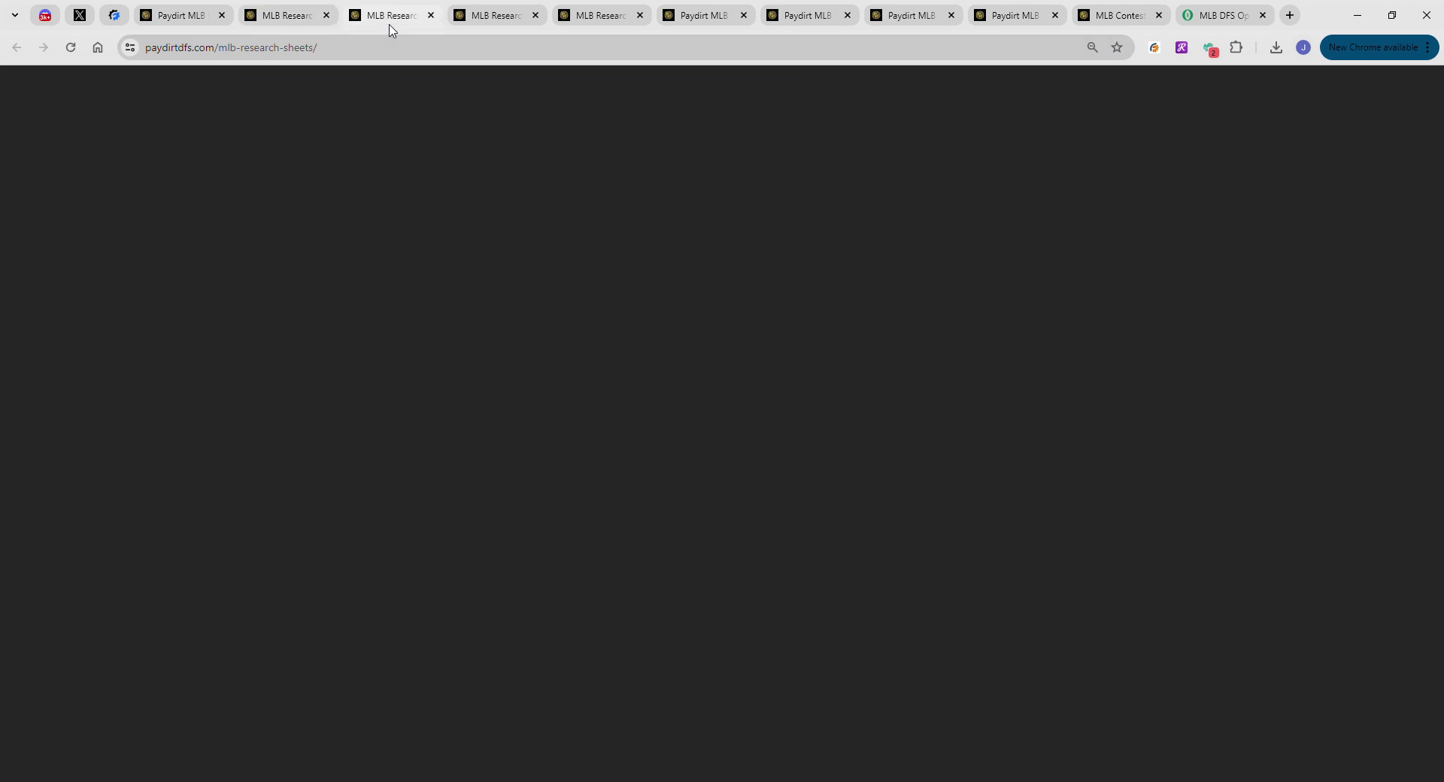
pyautogui.scroll(-3, 313, 350)
pyautogui.click(175, 491)
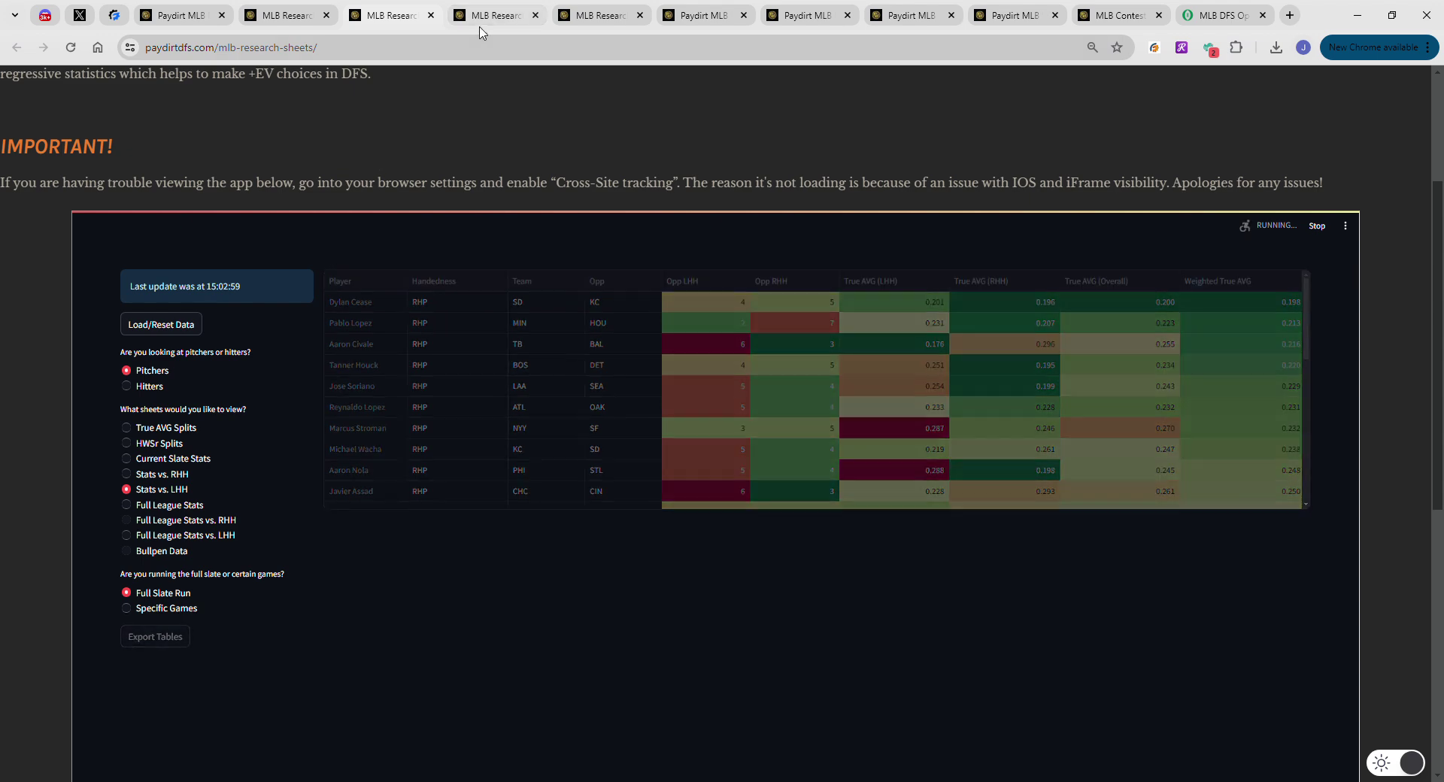
pyautogui.click(493, 15)
pyautogui.scroll(-4, 318, 404)
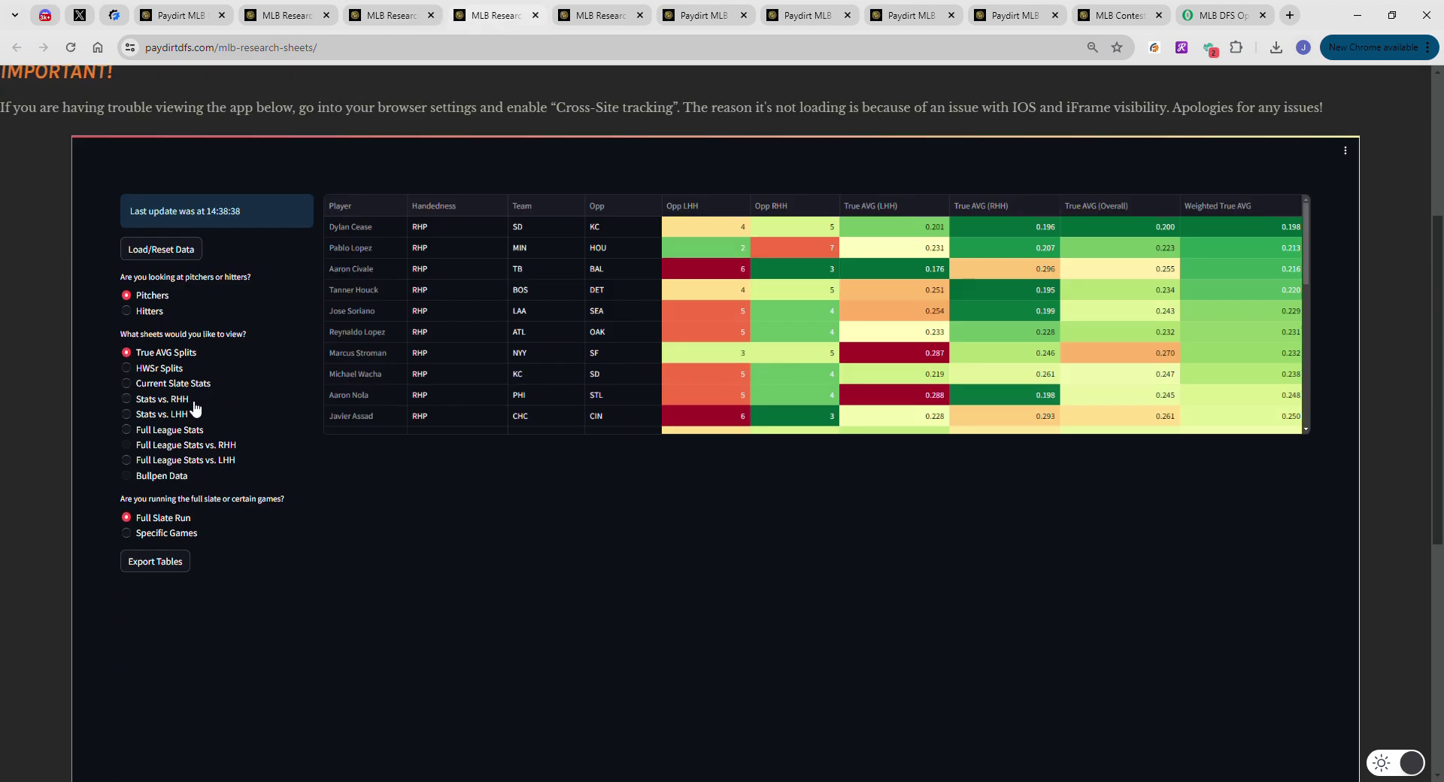
pyautogui.click(192, 410)
pyautogui.scroll(3, 327, 268)
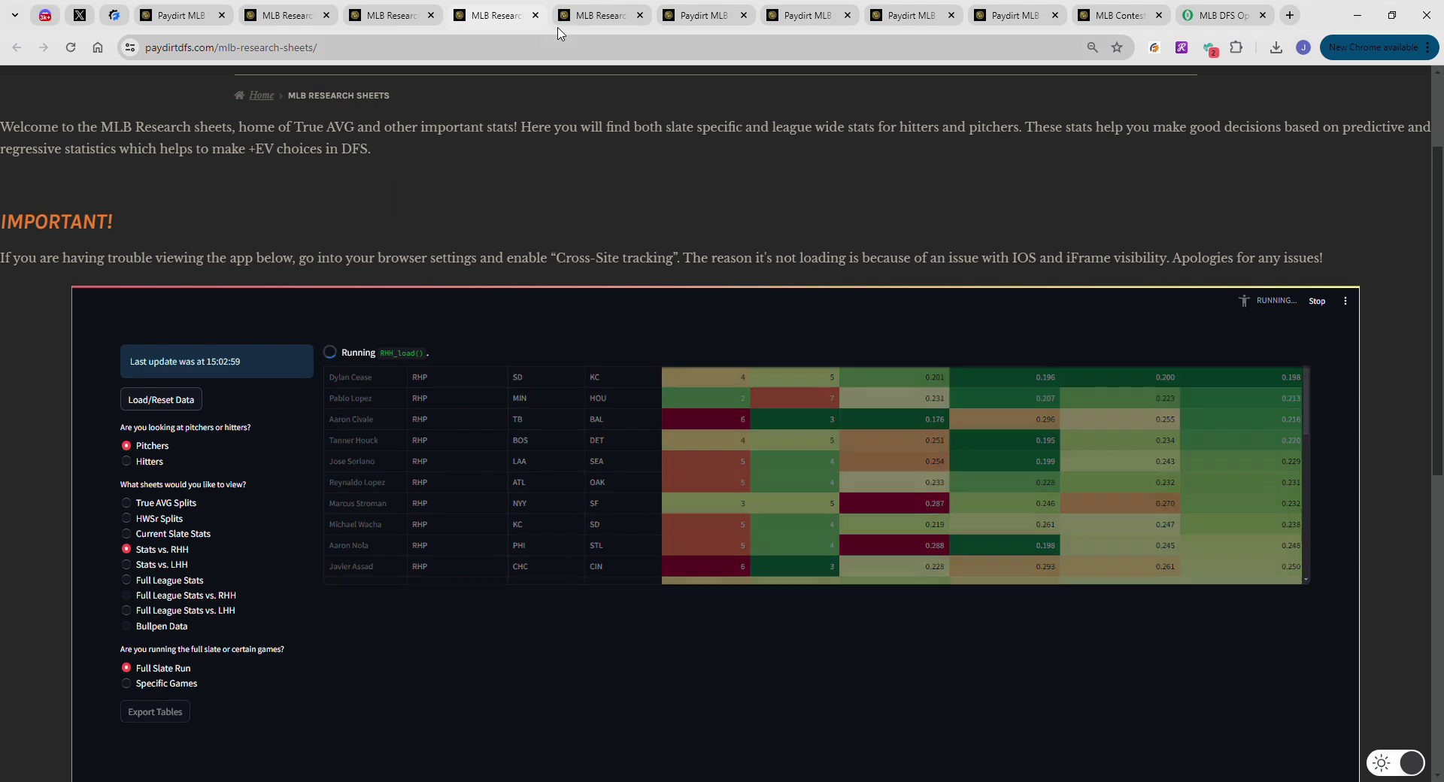
# Set the fourth MLB Research Sheets page to hitters' Current Slate Player Stats for specific games
pyautogui.click(568, 27)
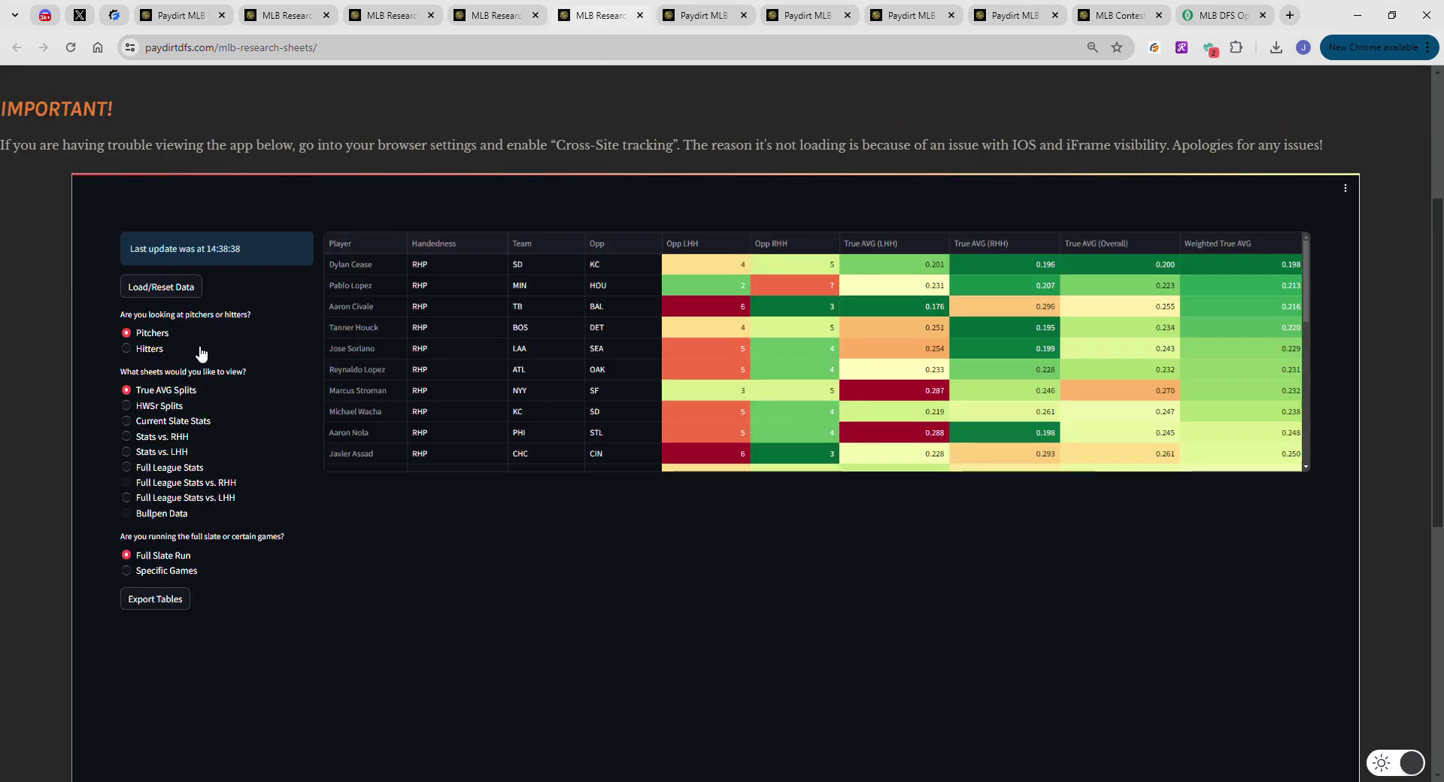
pyautogui.click(165, 349)
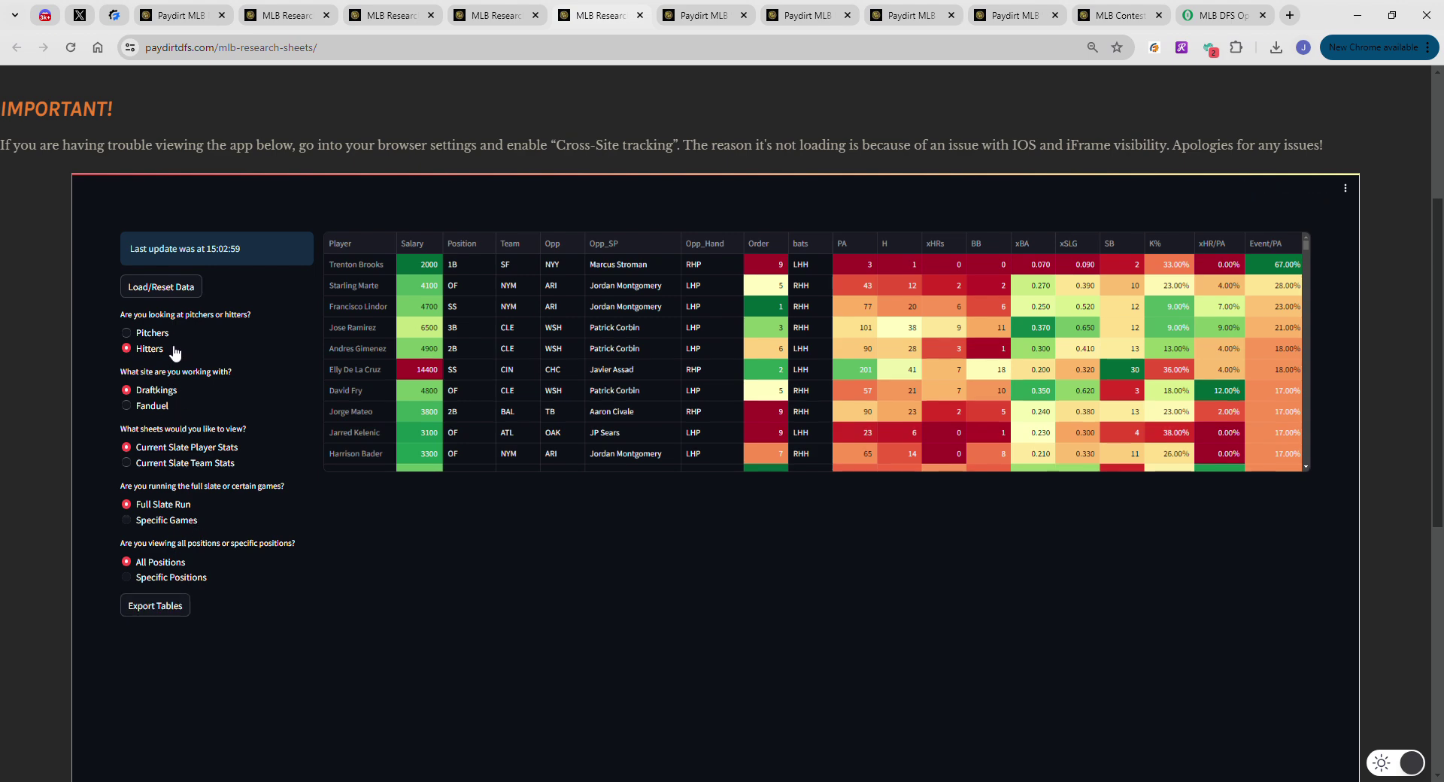
pyautogui.click(190, 522)
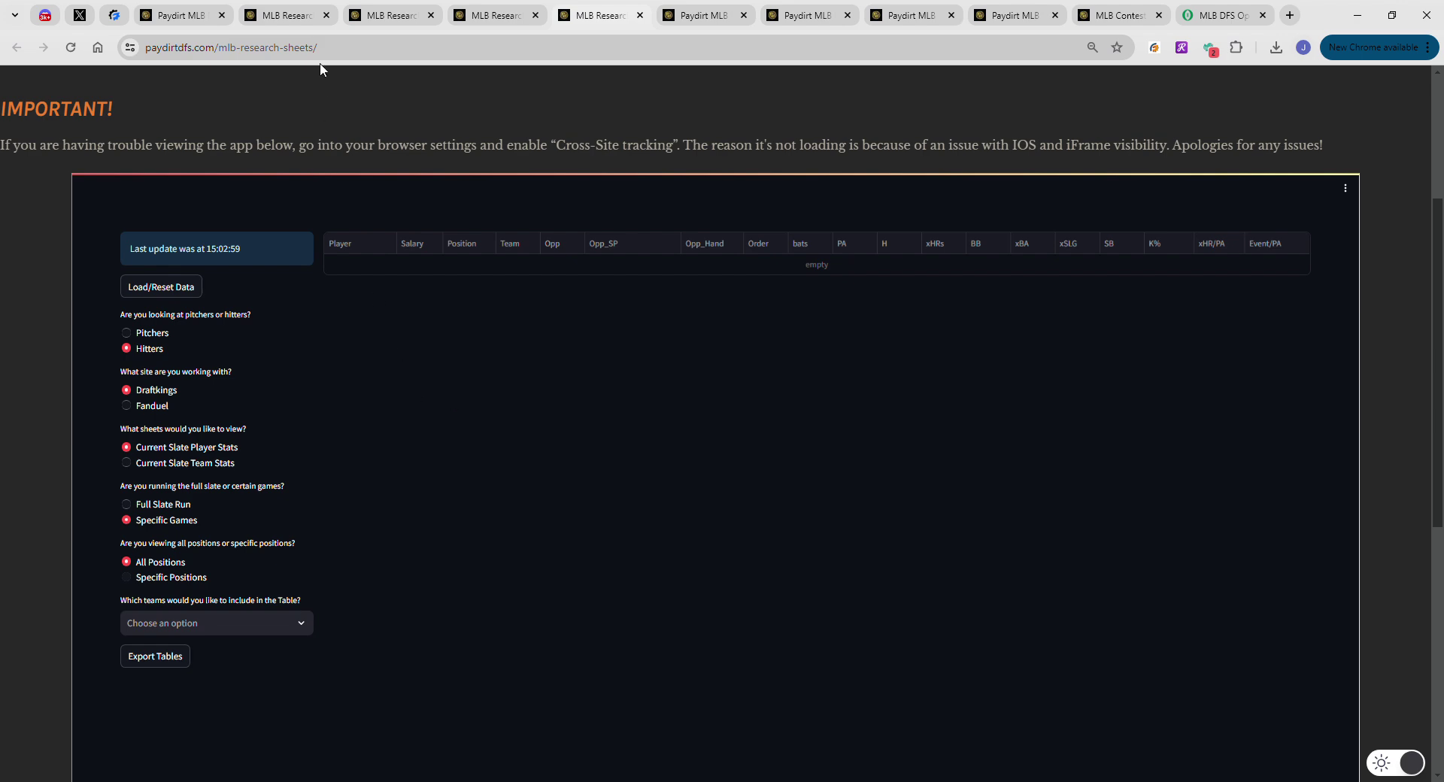
# Return to the Bullpen Data sheet and compare the teams sorted by xwOBA and by xSLG, each from highest to lowest
pyautogui.click(304, 21)
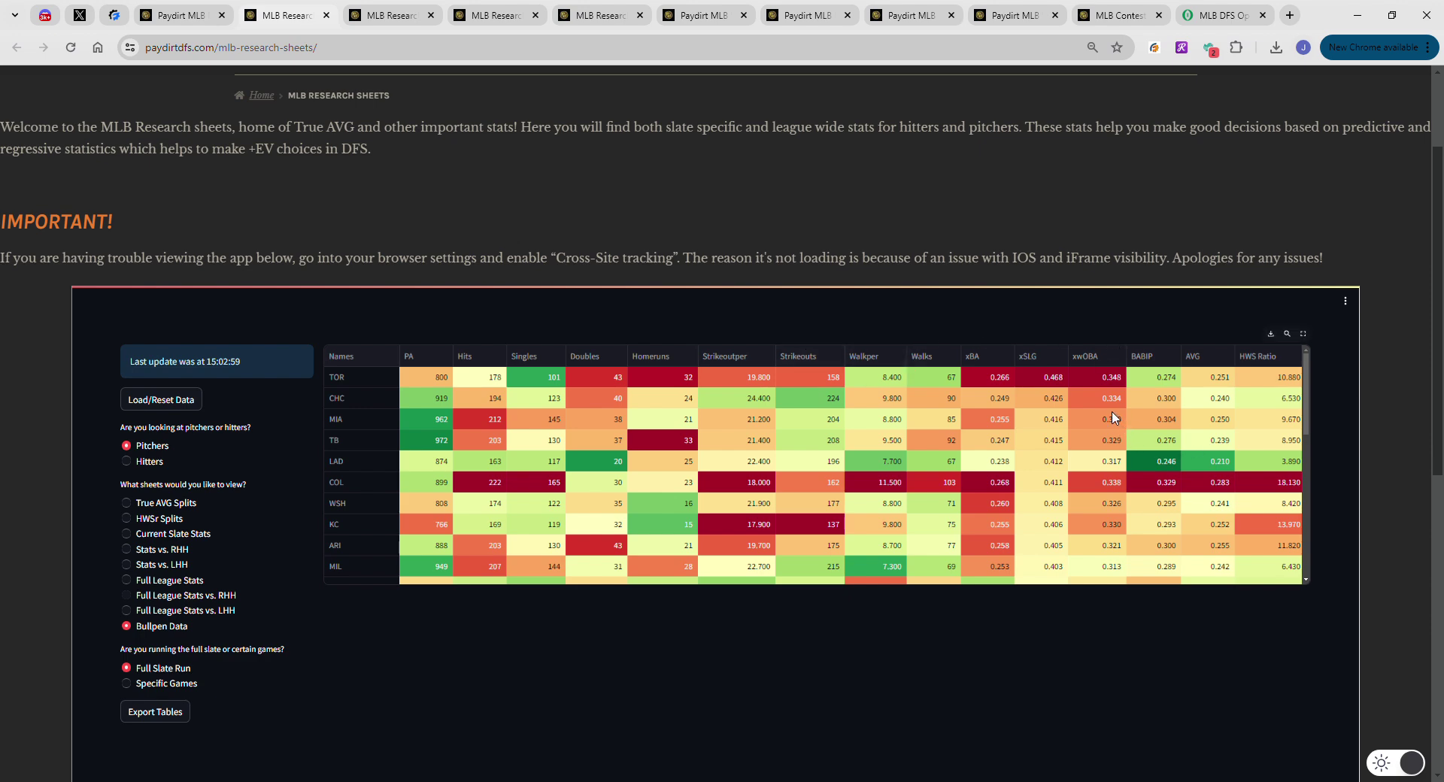
pyautogui.click(1098, 355)
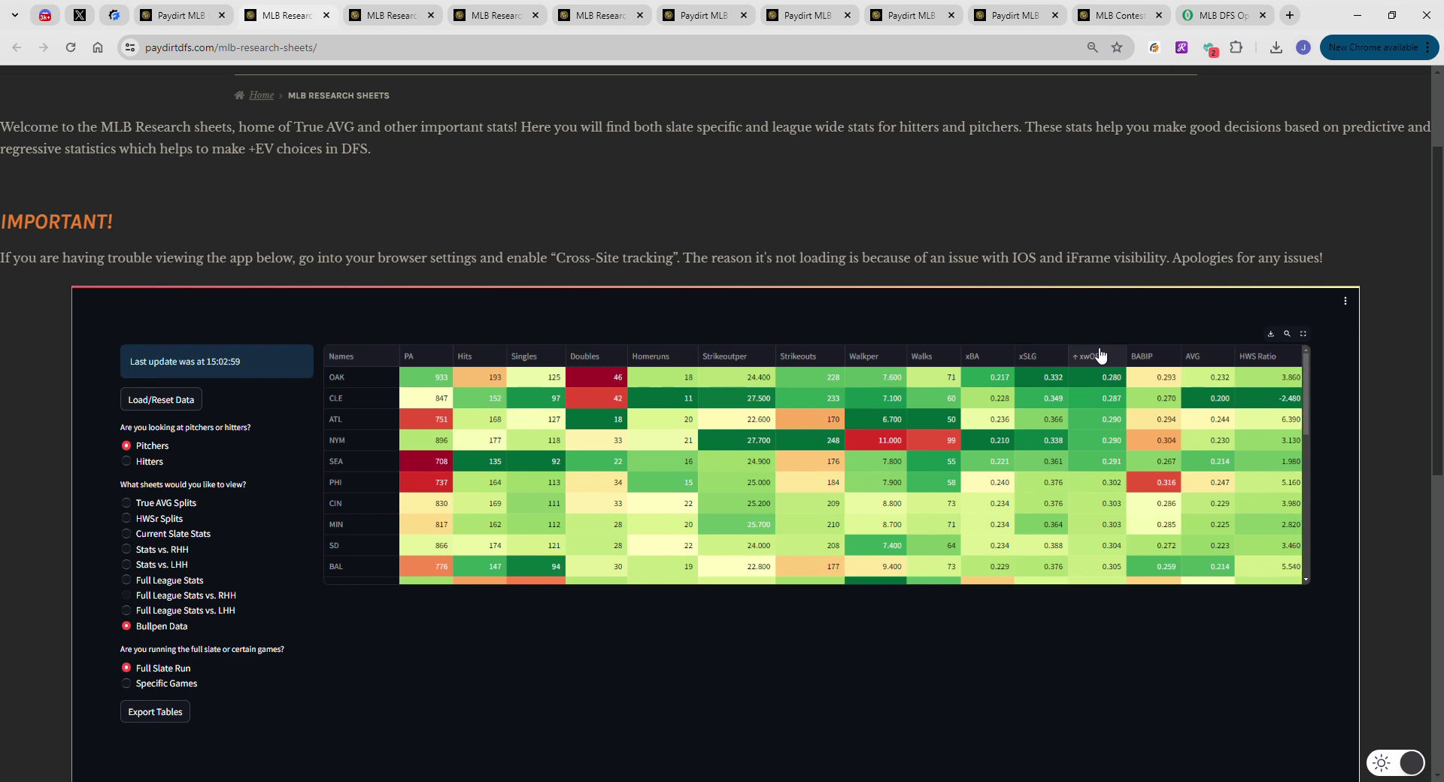
pyautogui.click(1100, 355)
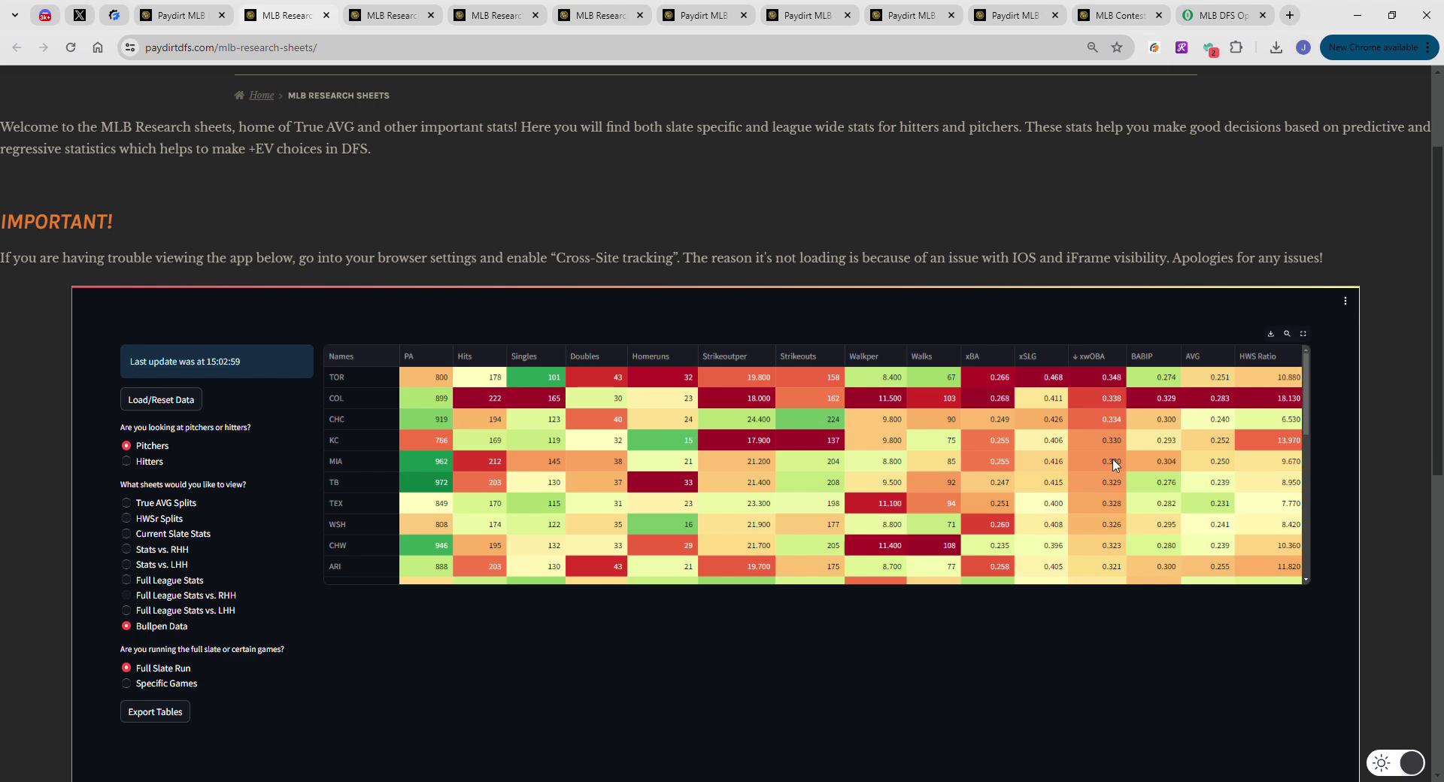
pyautogui.click(1062, 359)
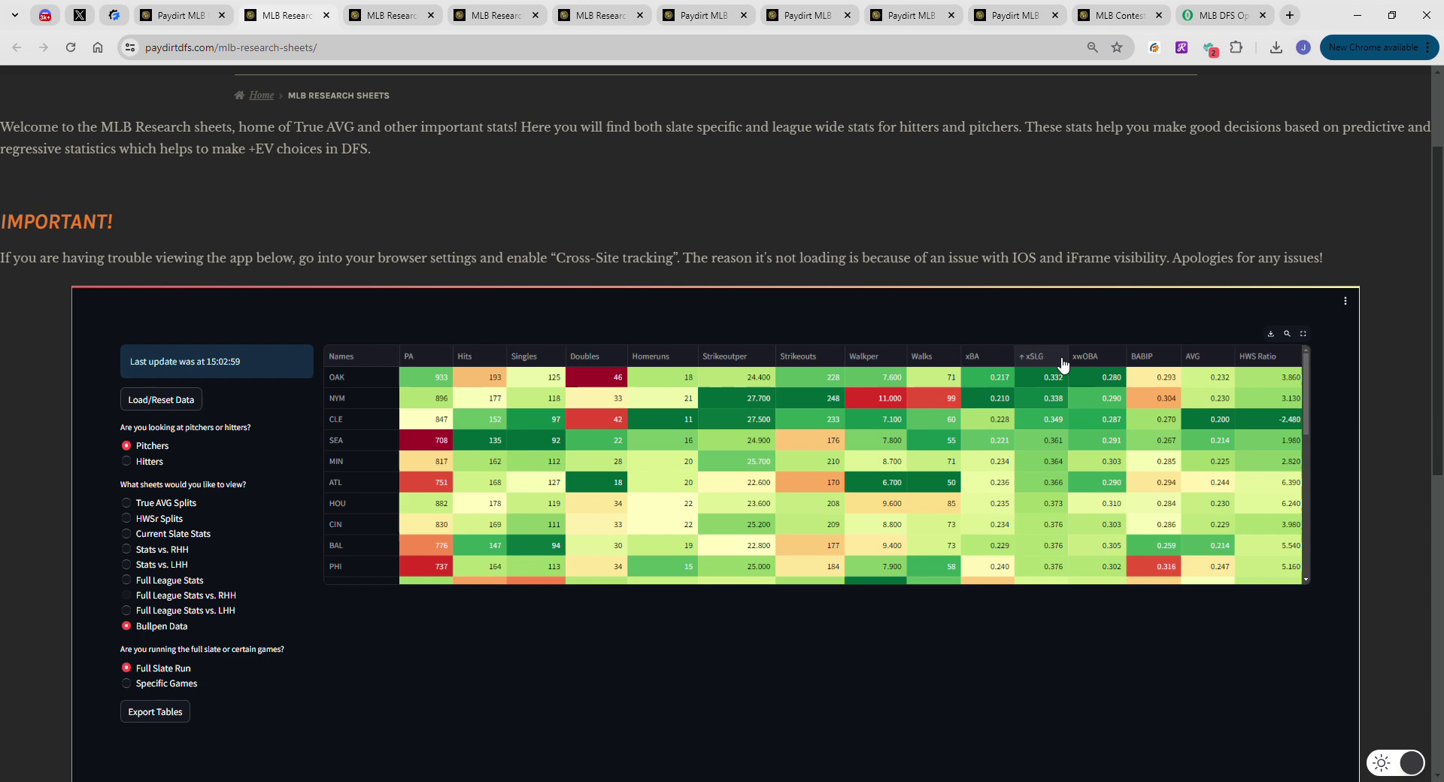
pyautogui.click(1062, 360)
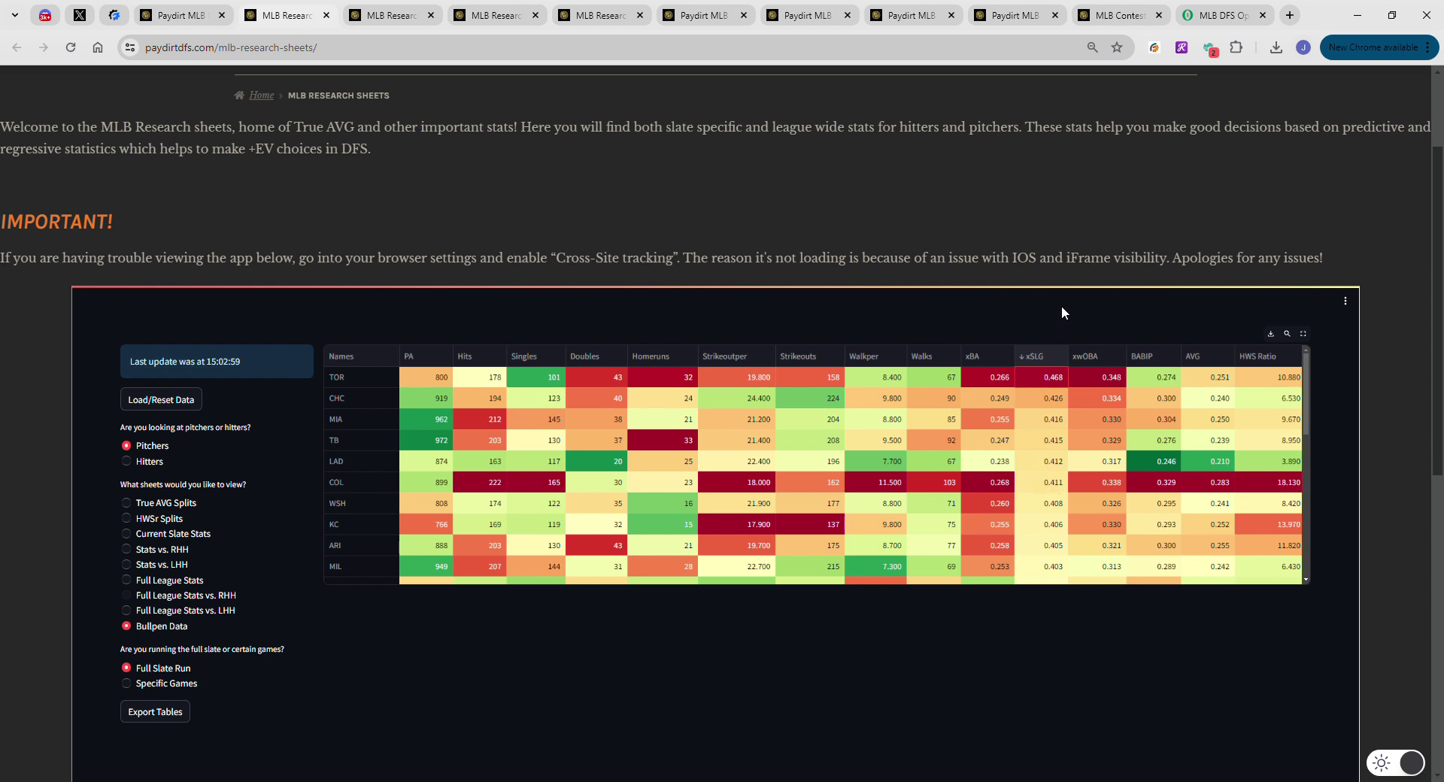
# Check the matchups master table and the scoring percentages against the bullpen findings, finishing back on the Bullpen Data sheet
pyautogui.hotkey('ctrl', 'pageup')
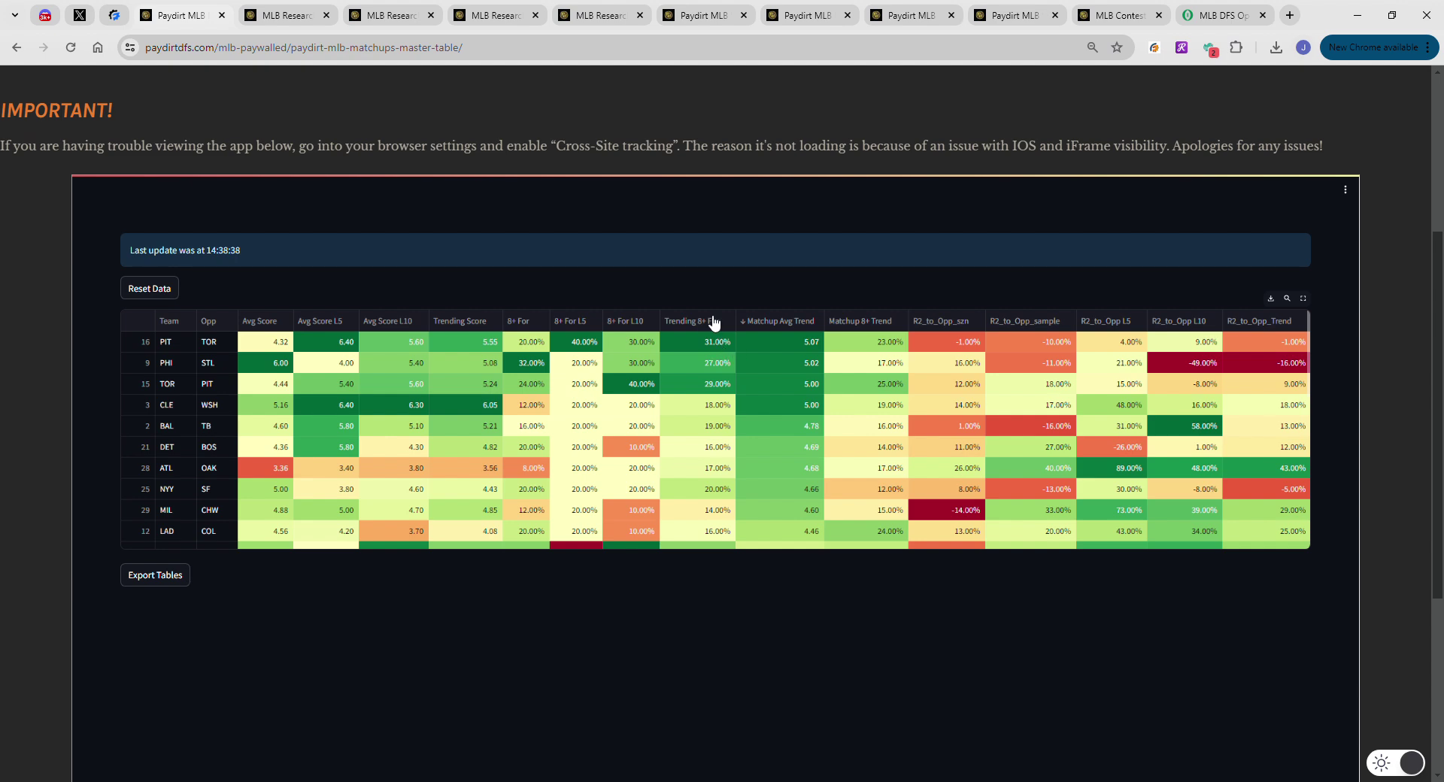
pyautogui.click(1012, 15)
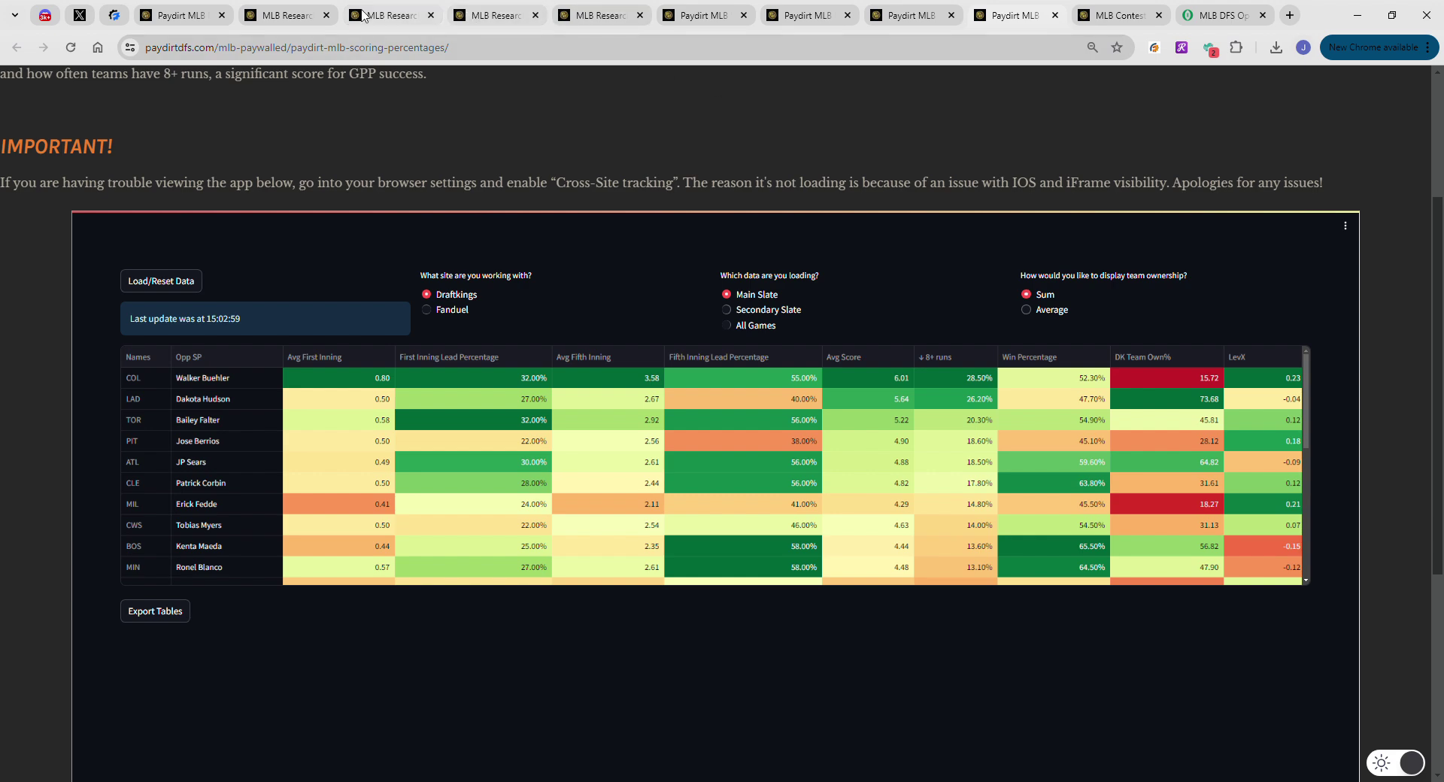
pyautogui.click(323, 8)
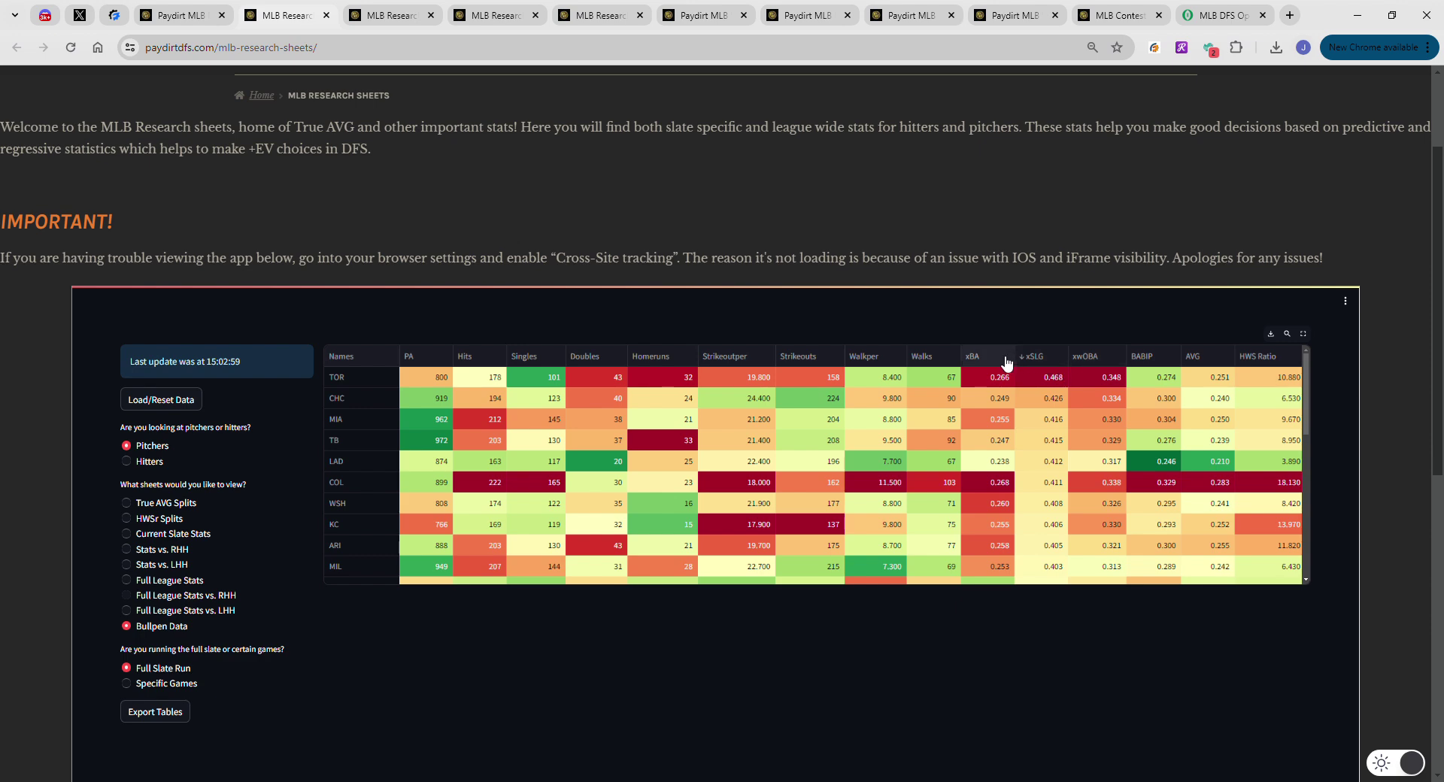
# Sort the bullpen data by AVG from highest to lowest and go through the teams down to the end of the table
pyautogui.scroll(-1, 1113, 380)
pyautogui.scroll(2, 1142, 384)
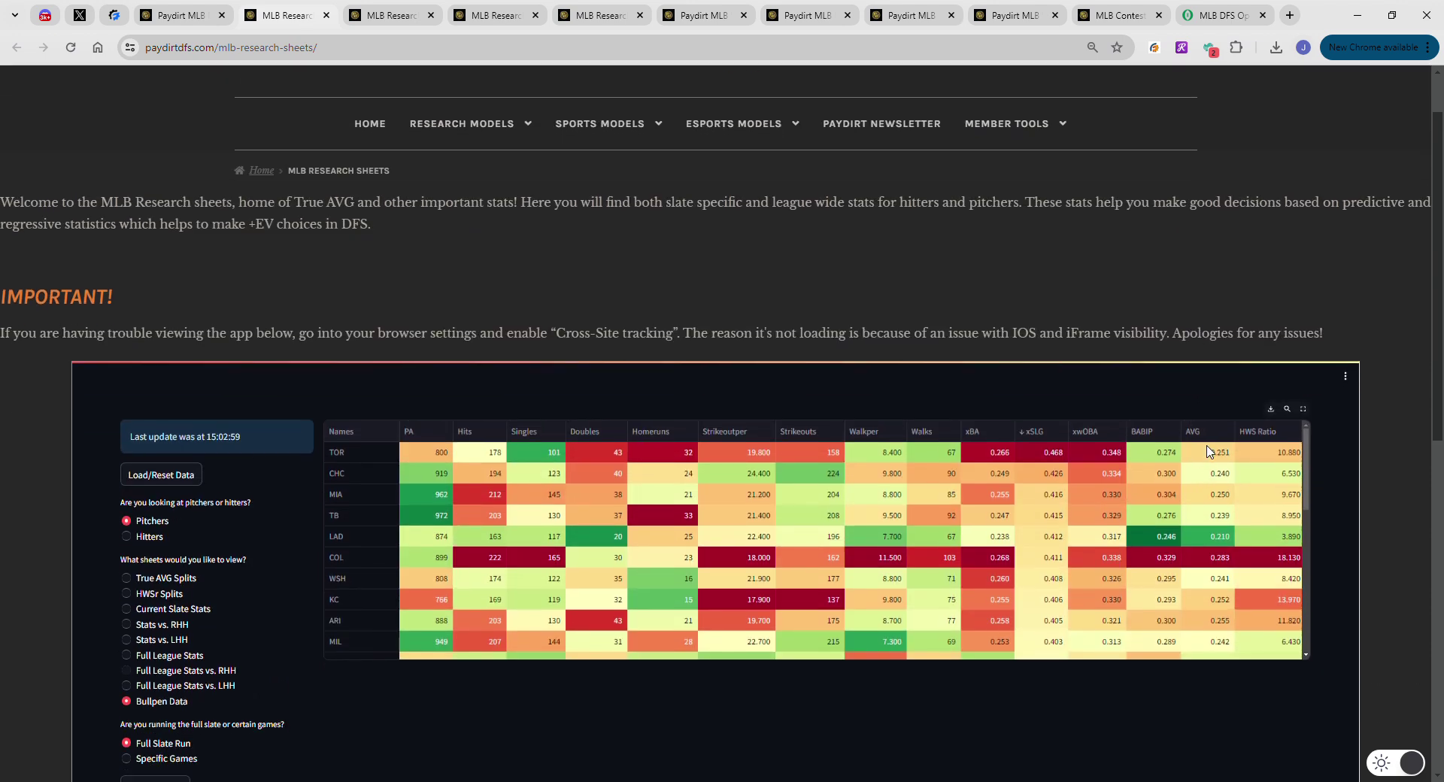
pyautogui.click(1196, 431)
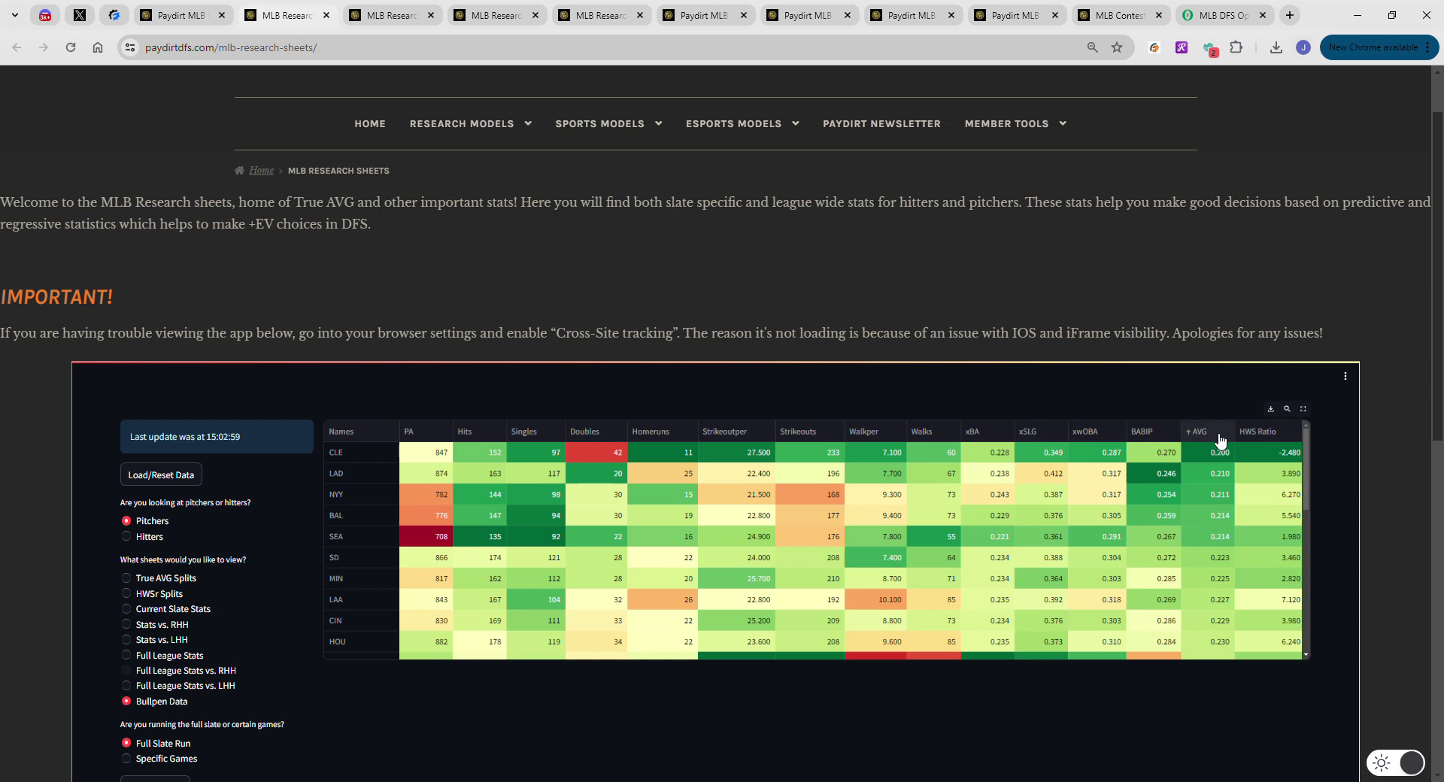
pyautogui.click(1196, 431)
pyautogui.scroll(-2, 1220, 496)
pyautogui.scroll(-2, 1220, 497)
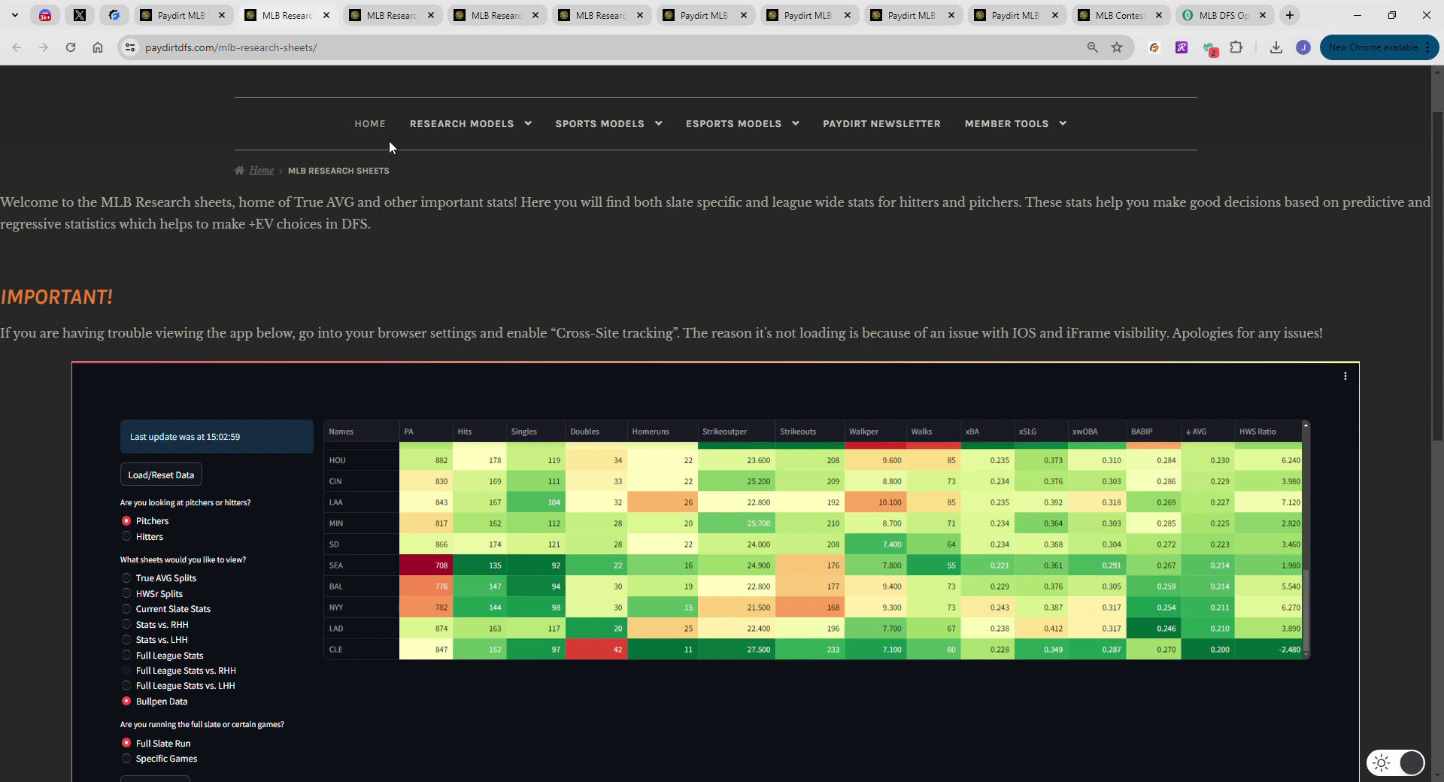
# Open the MLB Range of Outcomes model and reload its Main Slate DraftKings pitcher data
pyautogui.click(364, 29)
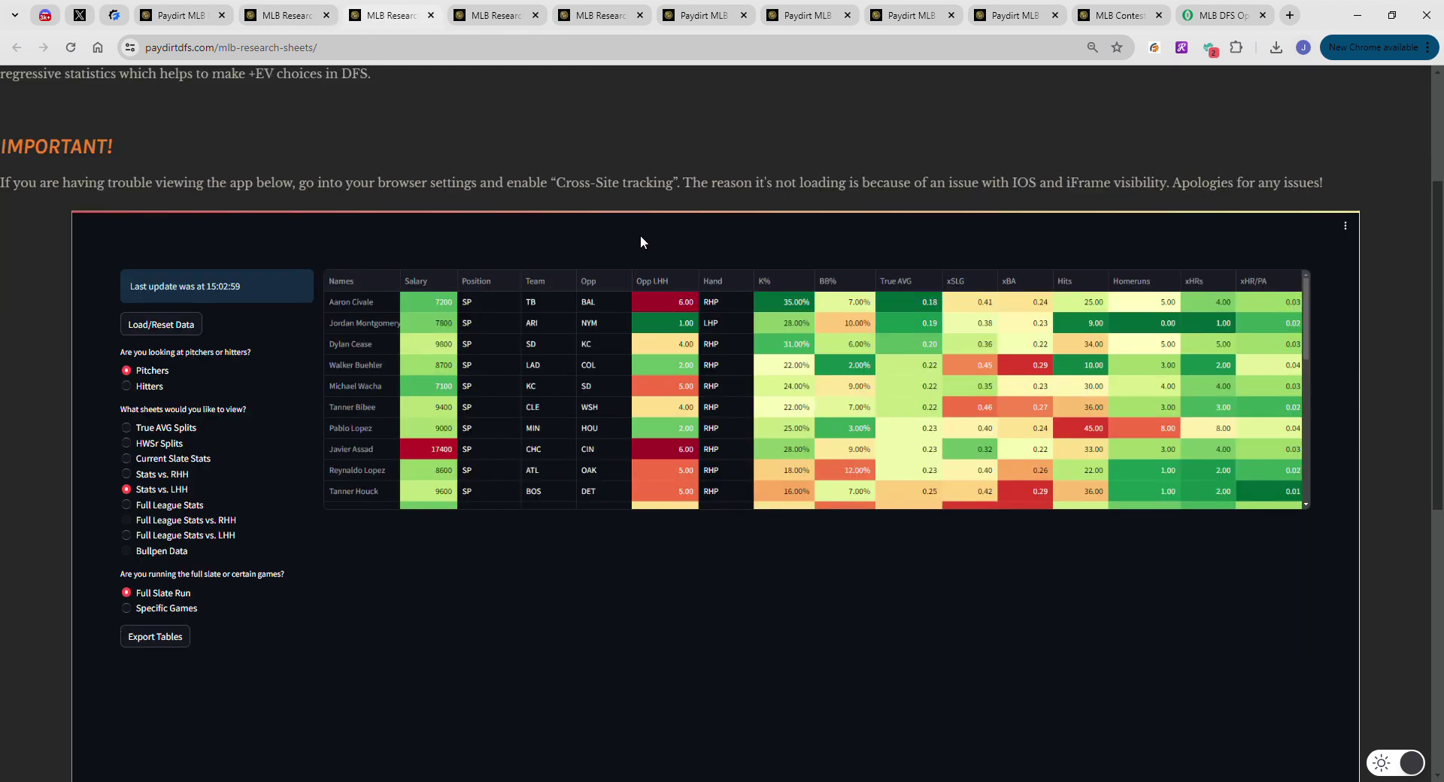
pyautogui.click(753, 22)
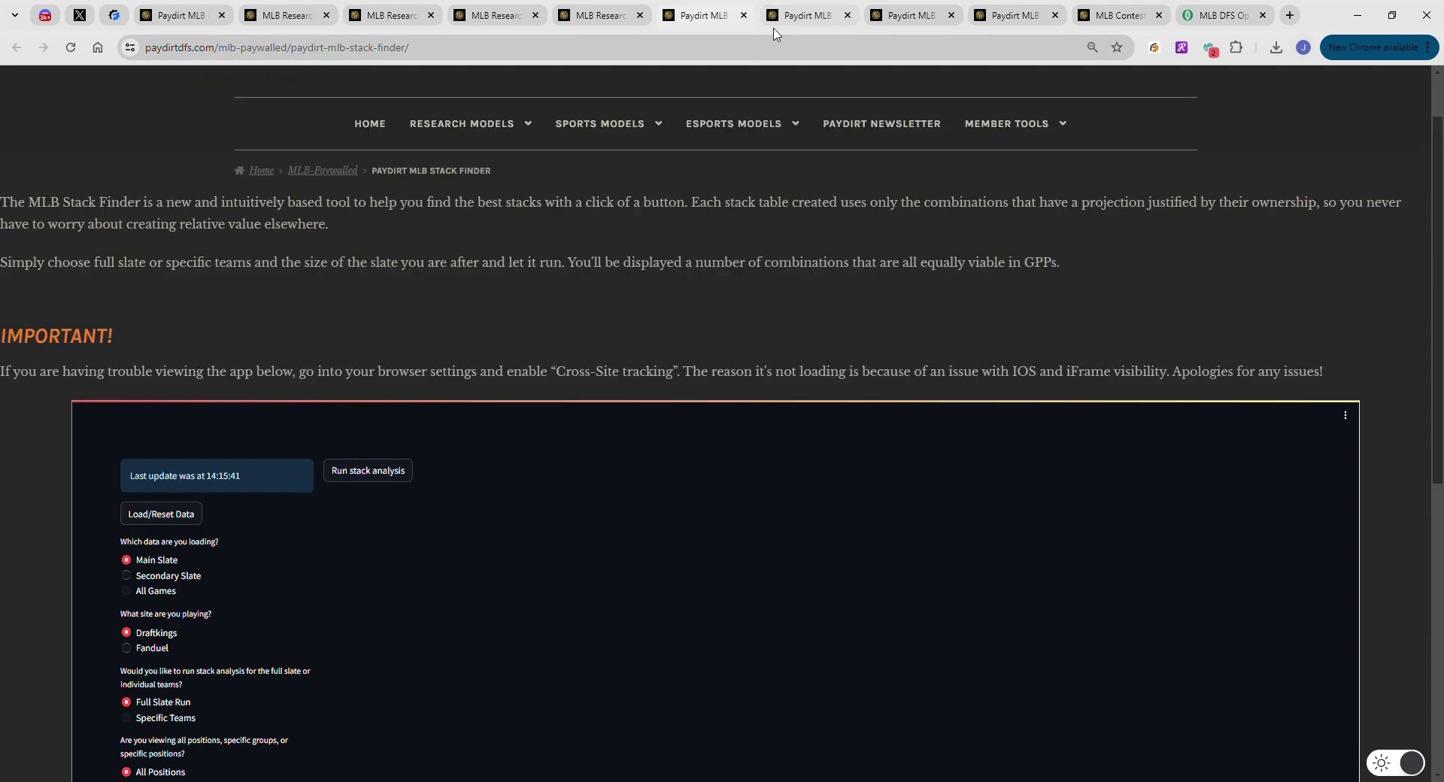
pyautogui.click(782, 22)
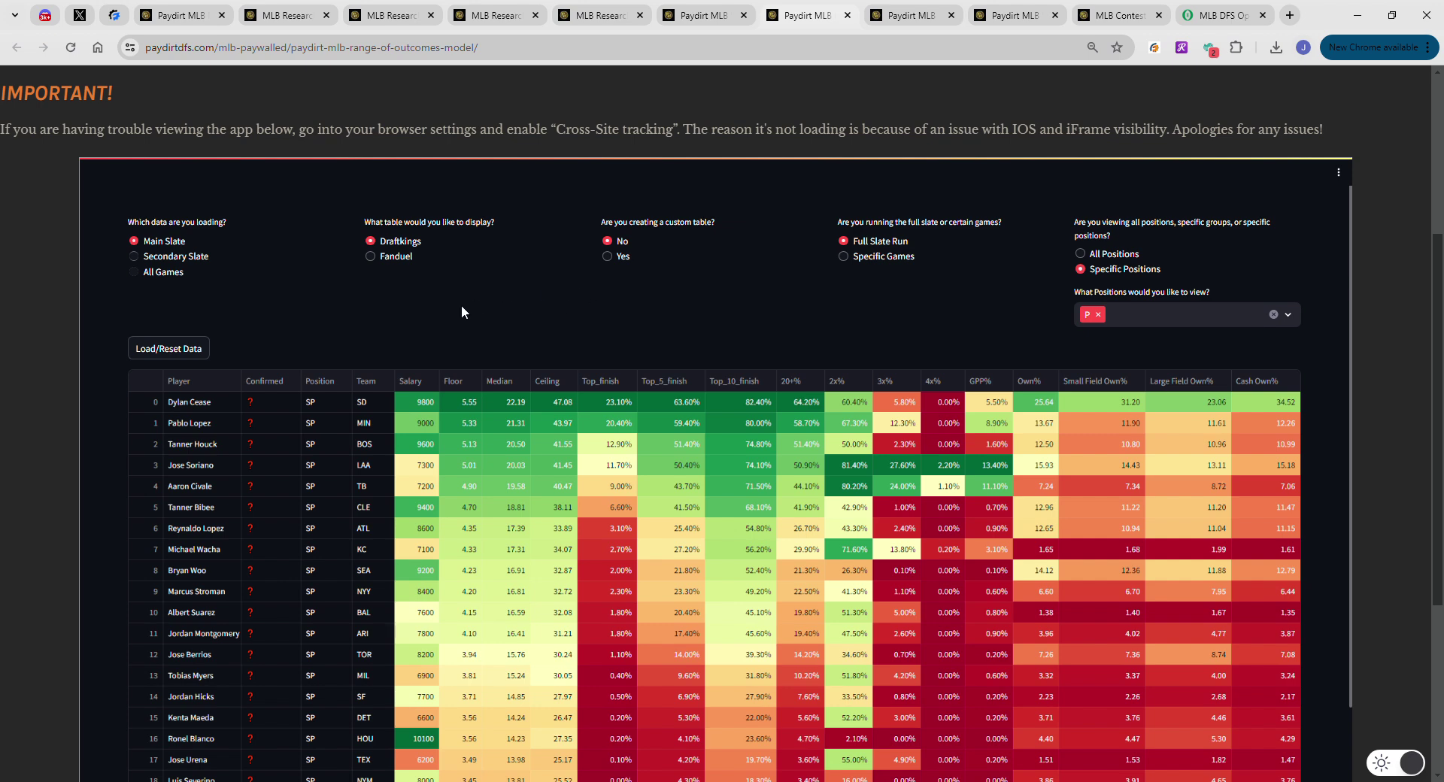
pyautogui.click(211, 353)
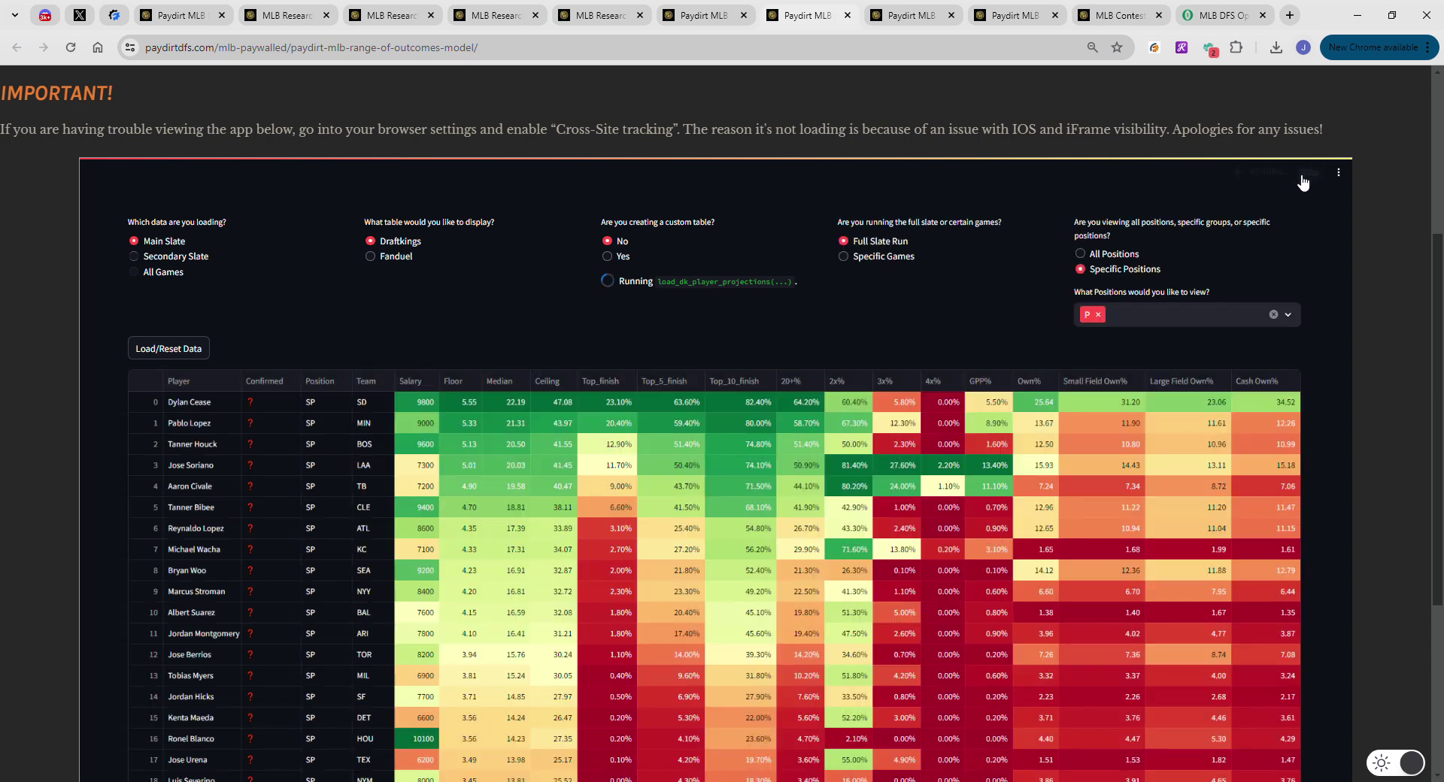
# Compare the pitchers in the Range of Outcomes table sorted by Ceiling and by Median, each from highest to lowest
pyautogui.scroll(-1, 903, 296)
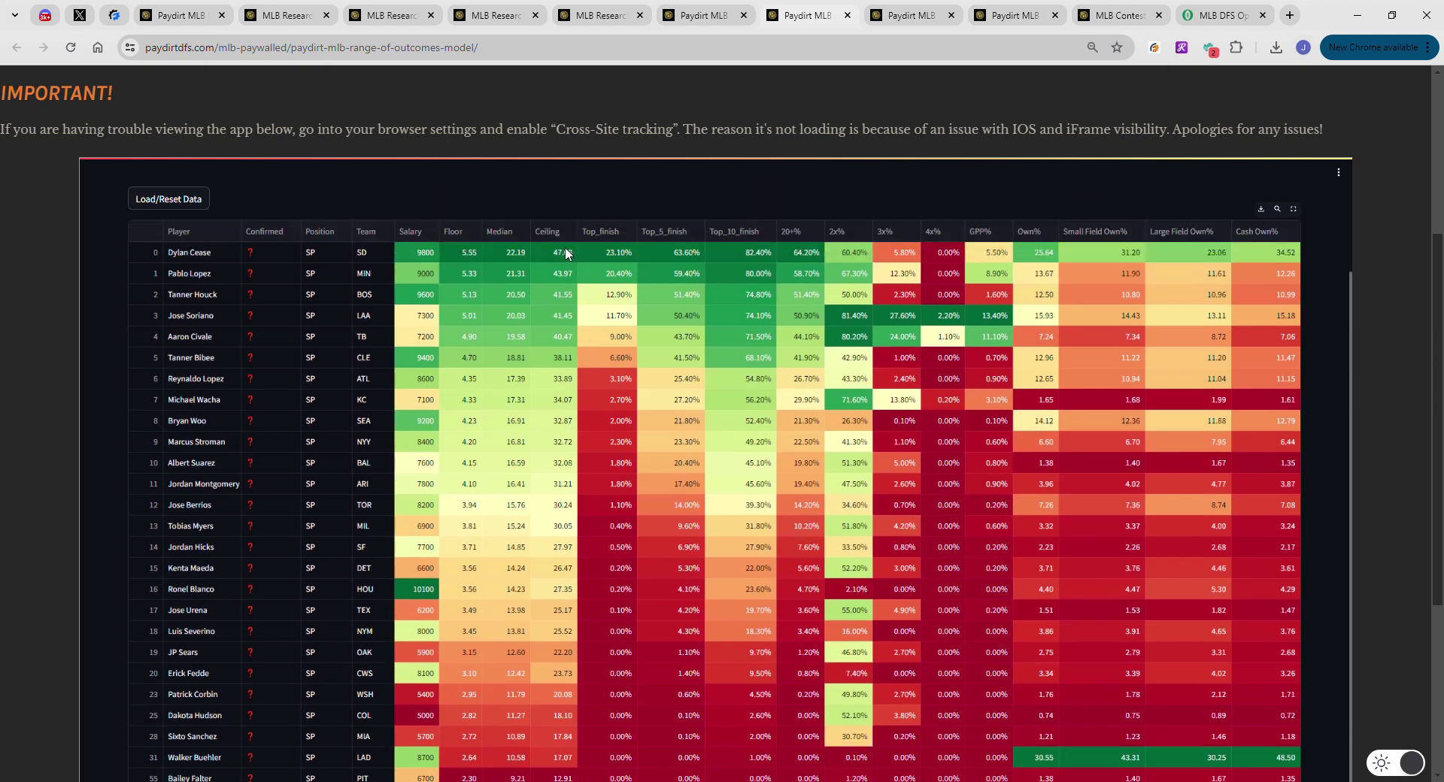
pyautogui.click(566, 249)
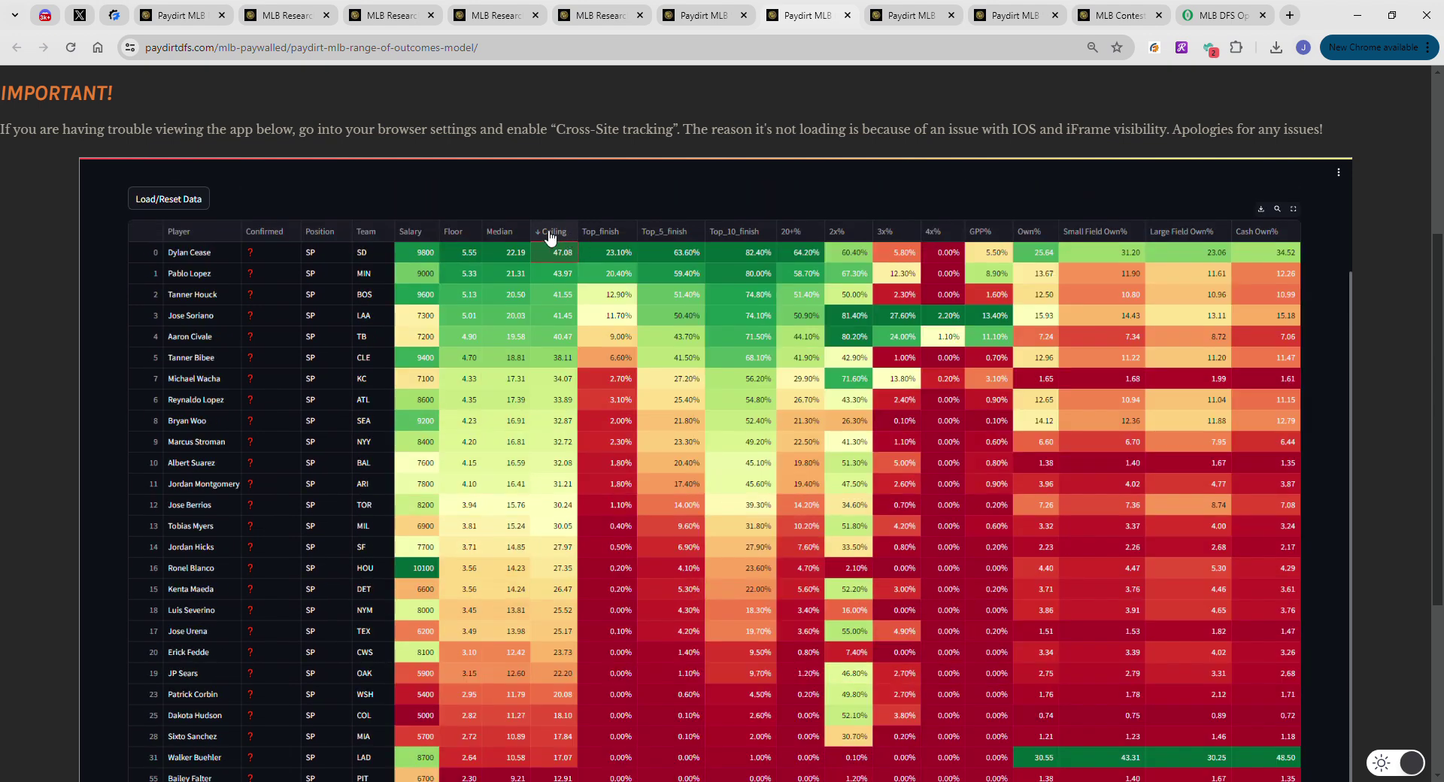
pyautogui.click(526, 231)
pyautogui.click(527, 231)
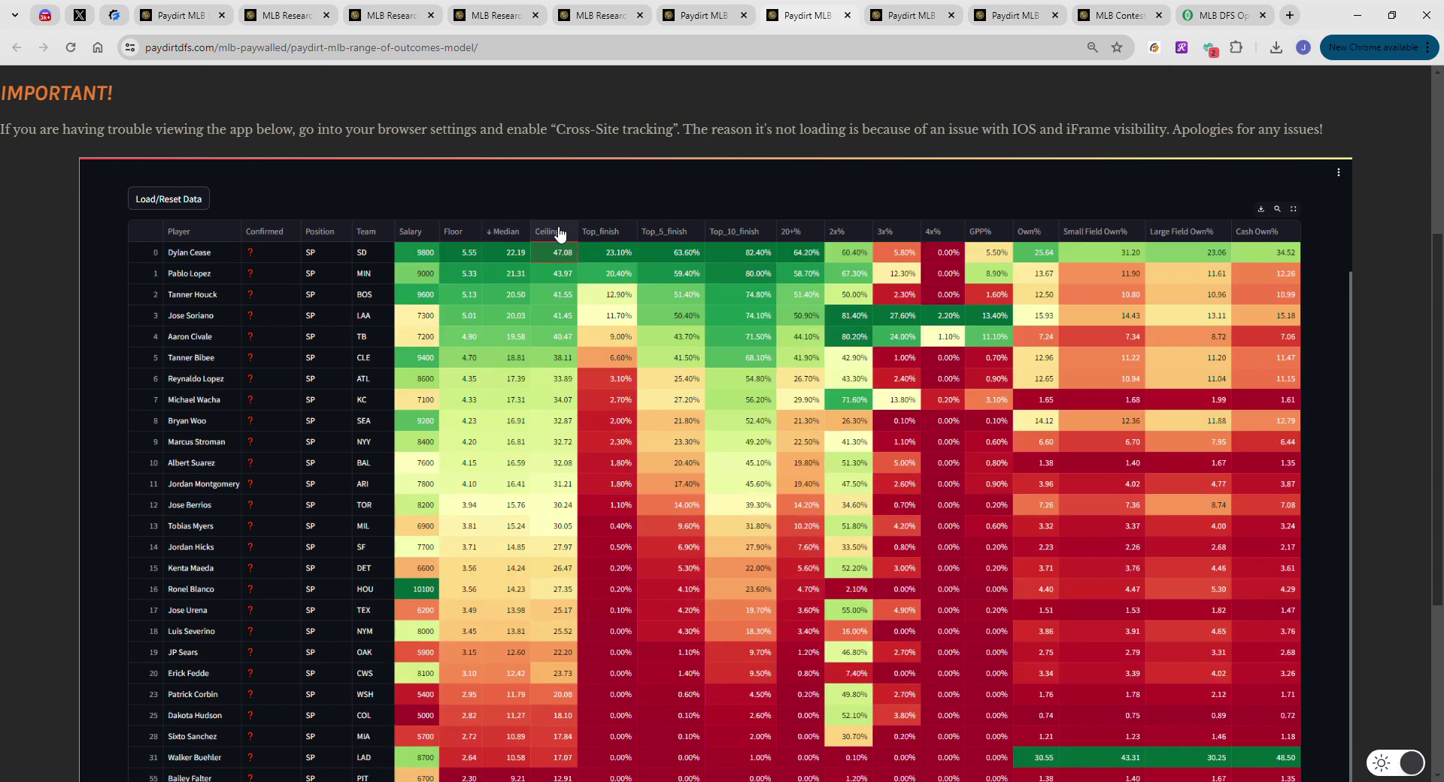
pyautogui.click(559, 233)
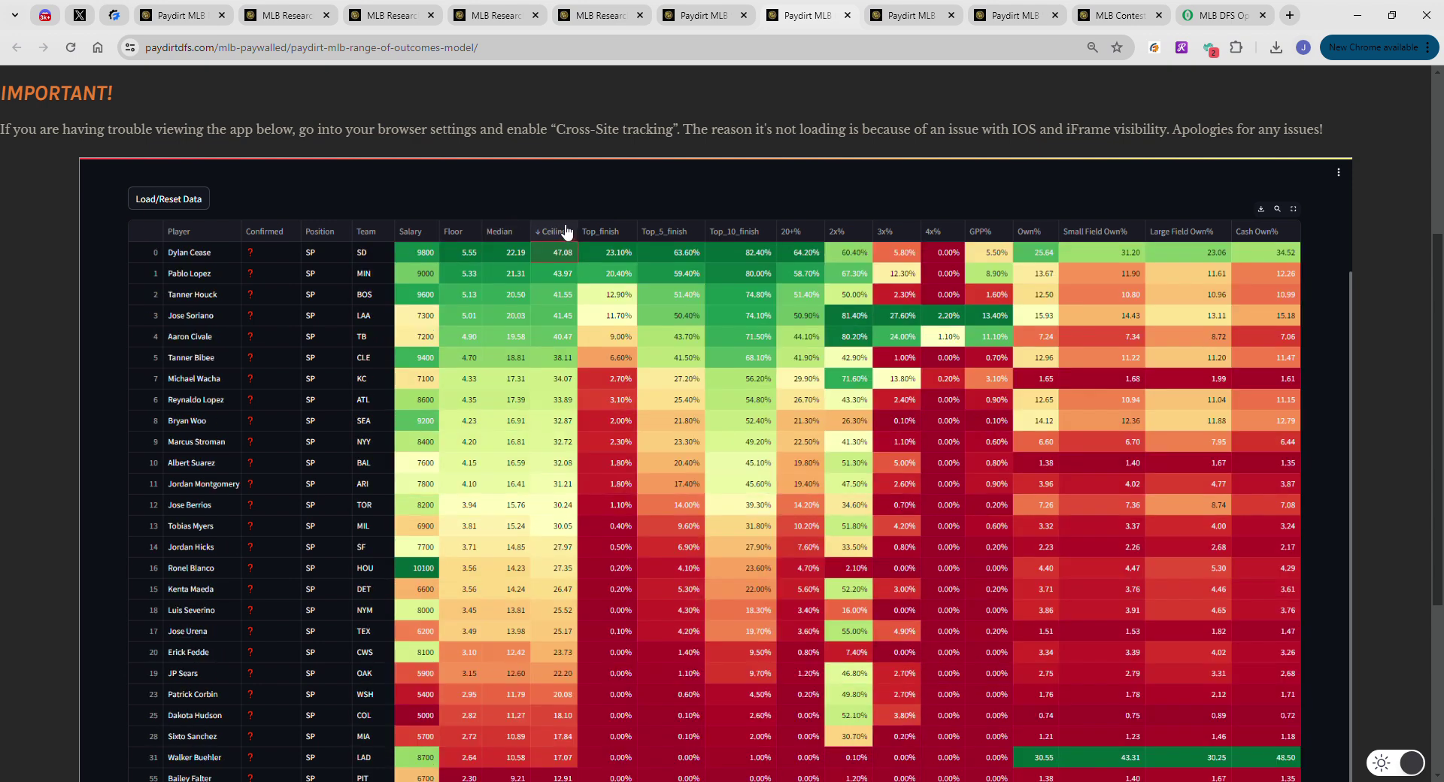
pyautogui.click(562, 230)
pyautogui.scroll(-1, 586, 278)
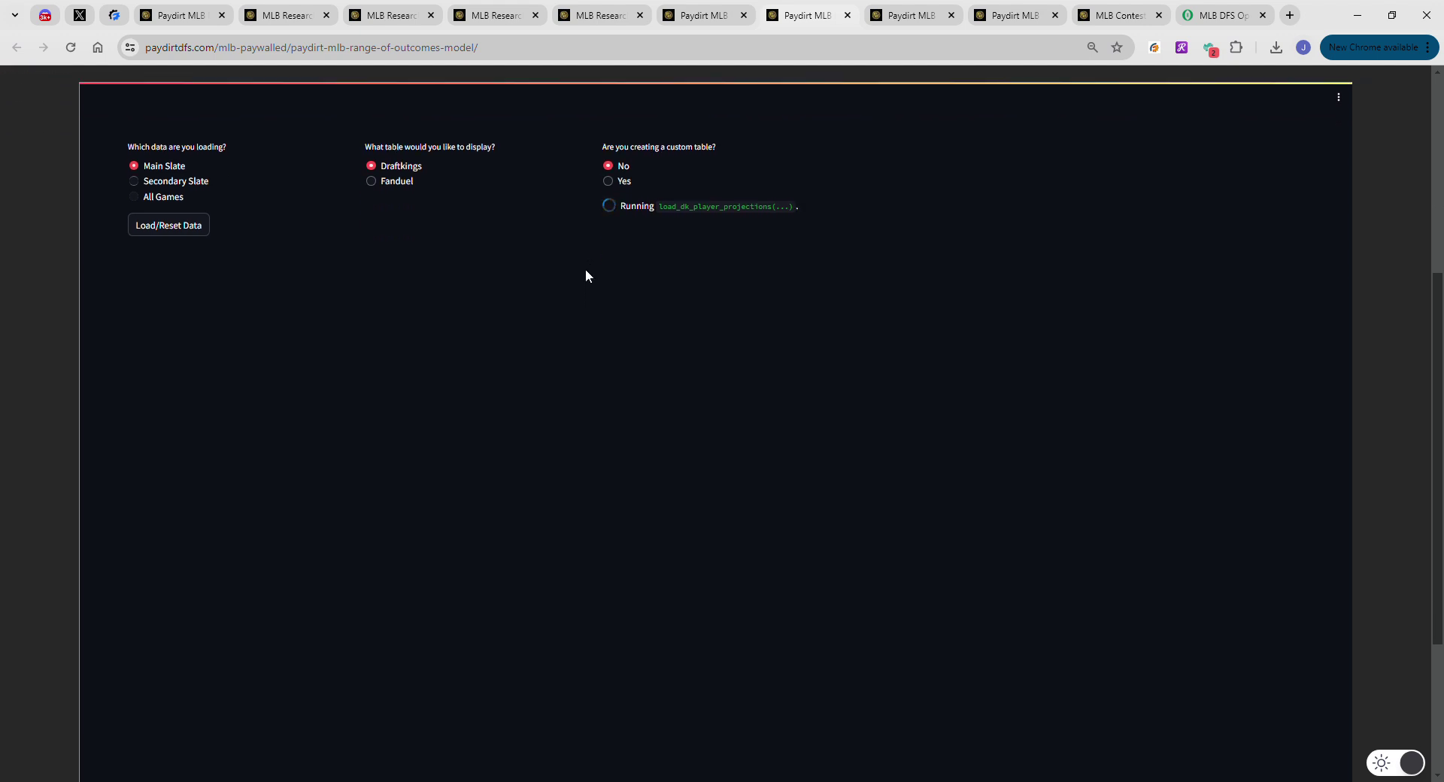
# Return to the pitchers' Stats vs. LHH sheet and compare them sorted by True AVG and by xSLG, each from highest to lowest
pyautogui.click(301, 14)
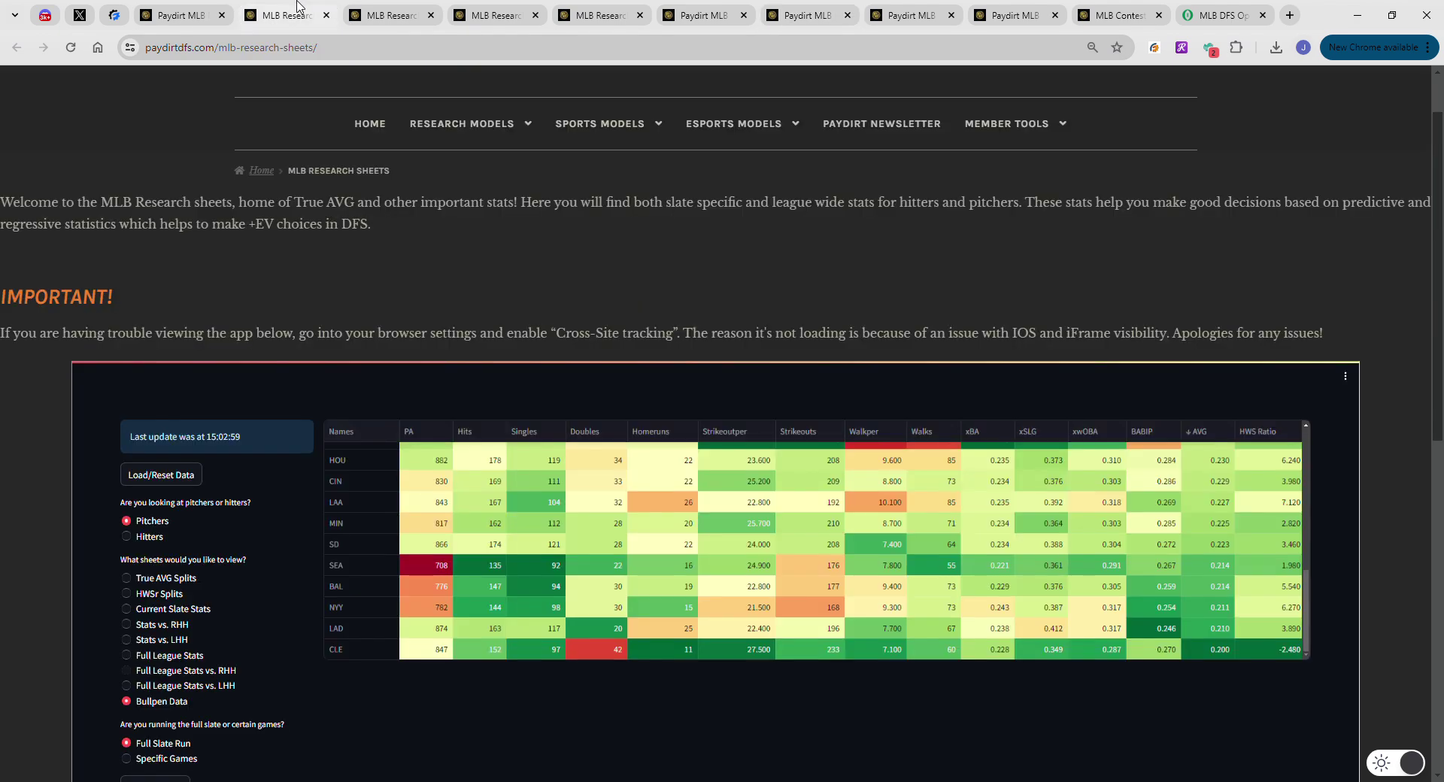
pyautogui.click(384, 15)
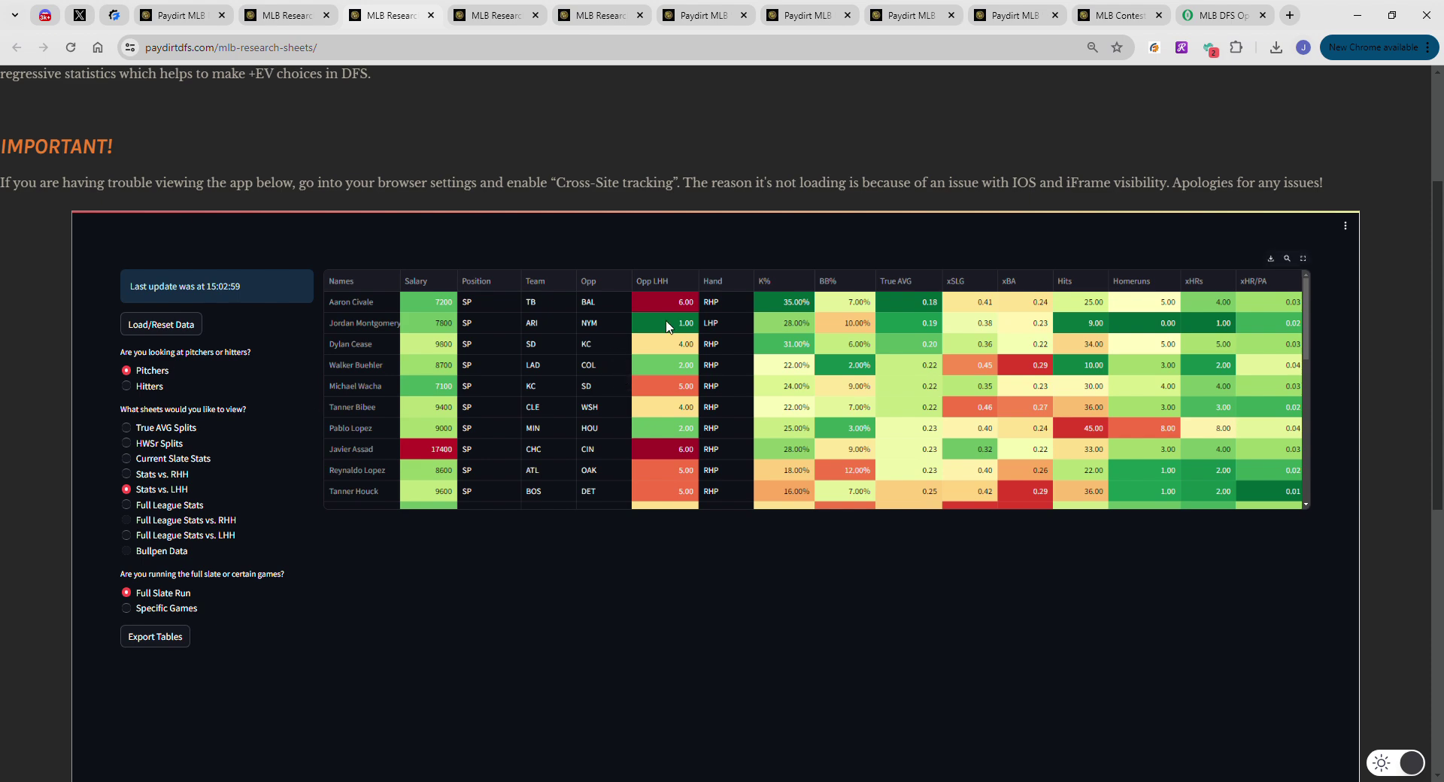
pyautogui.click(912, 282)
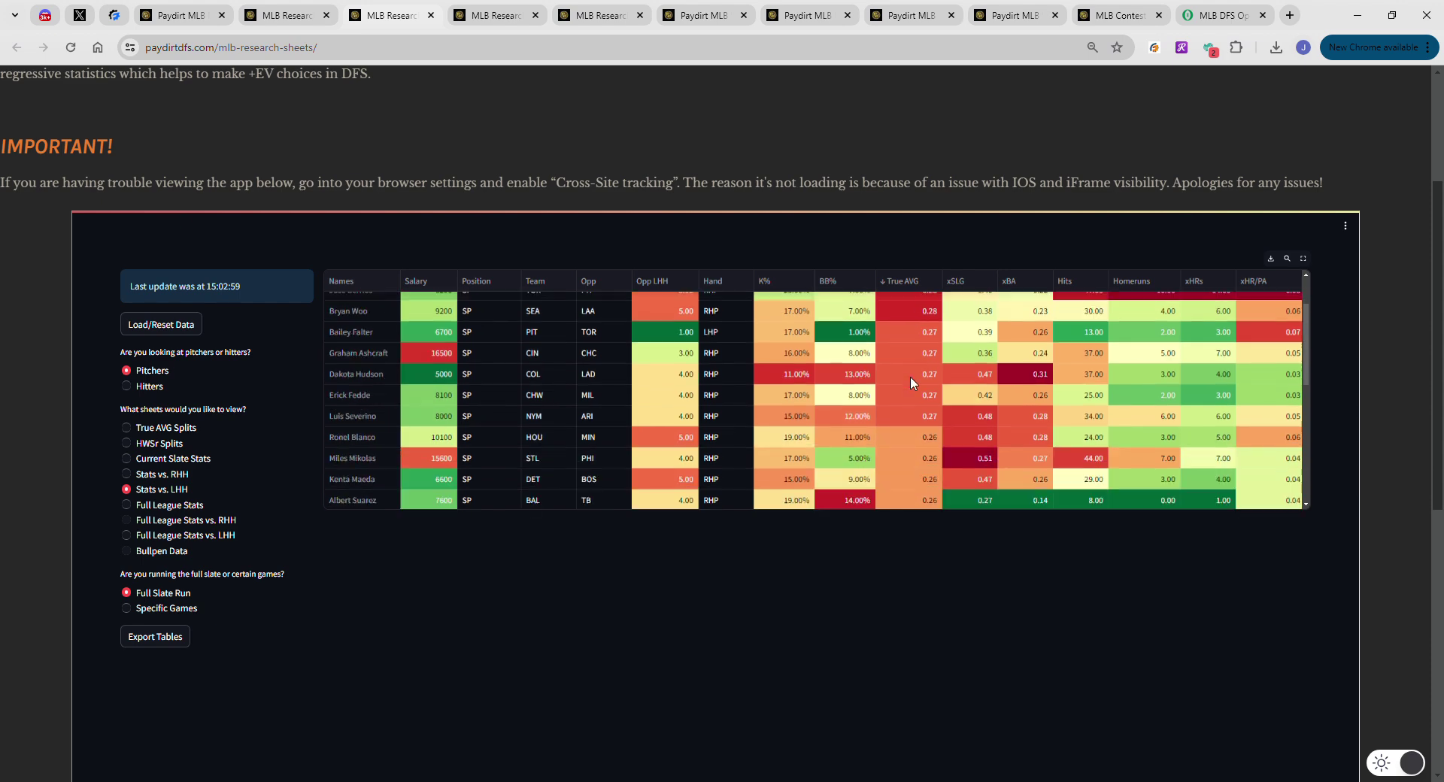
pyautogui.scroll(-2, 910, 376)
pyautogui.scroll(2, 907, 395)
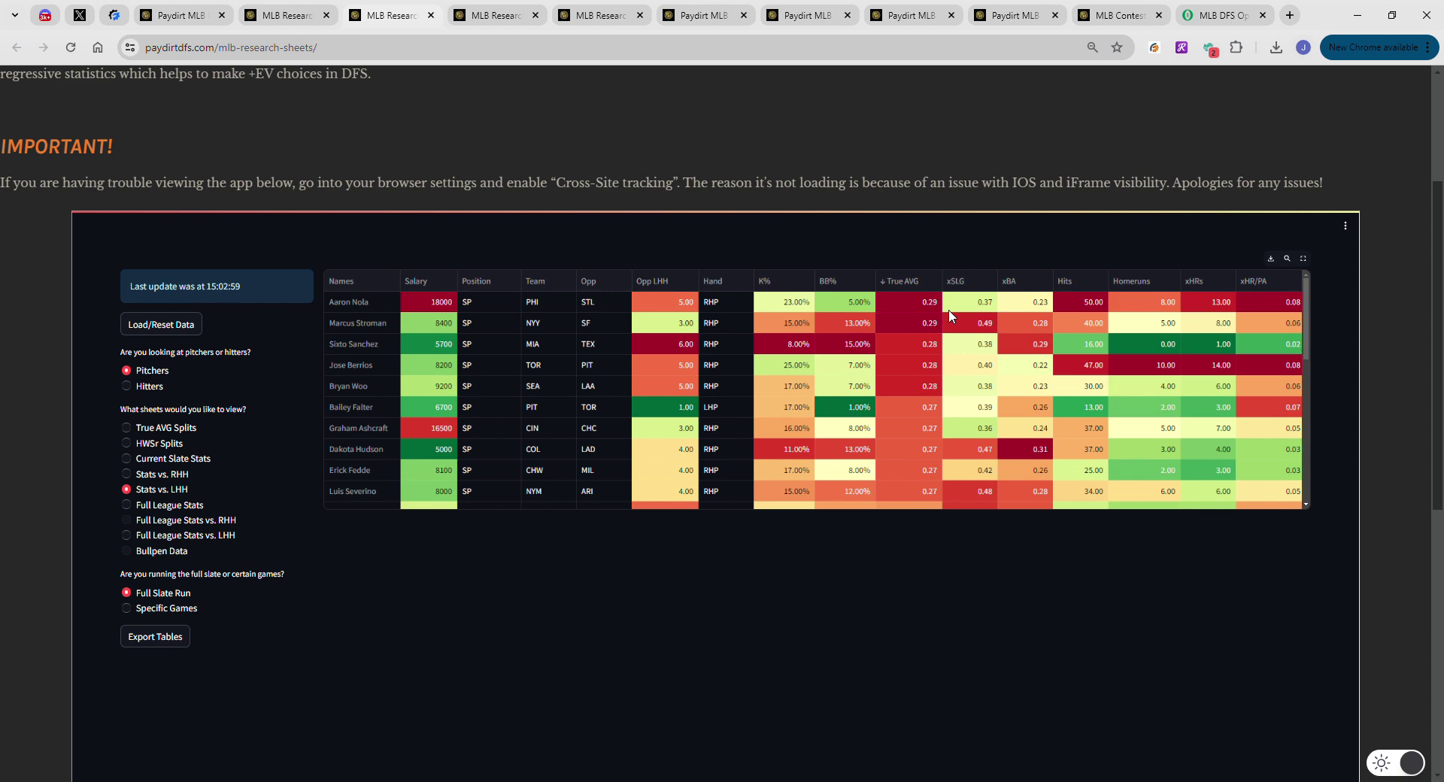
pyautogui.click(987, 279)
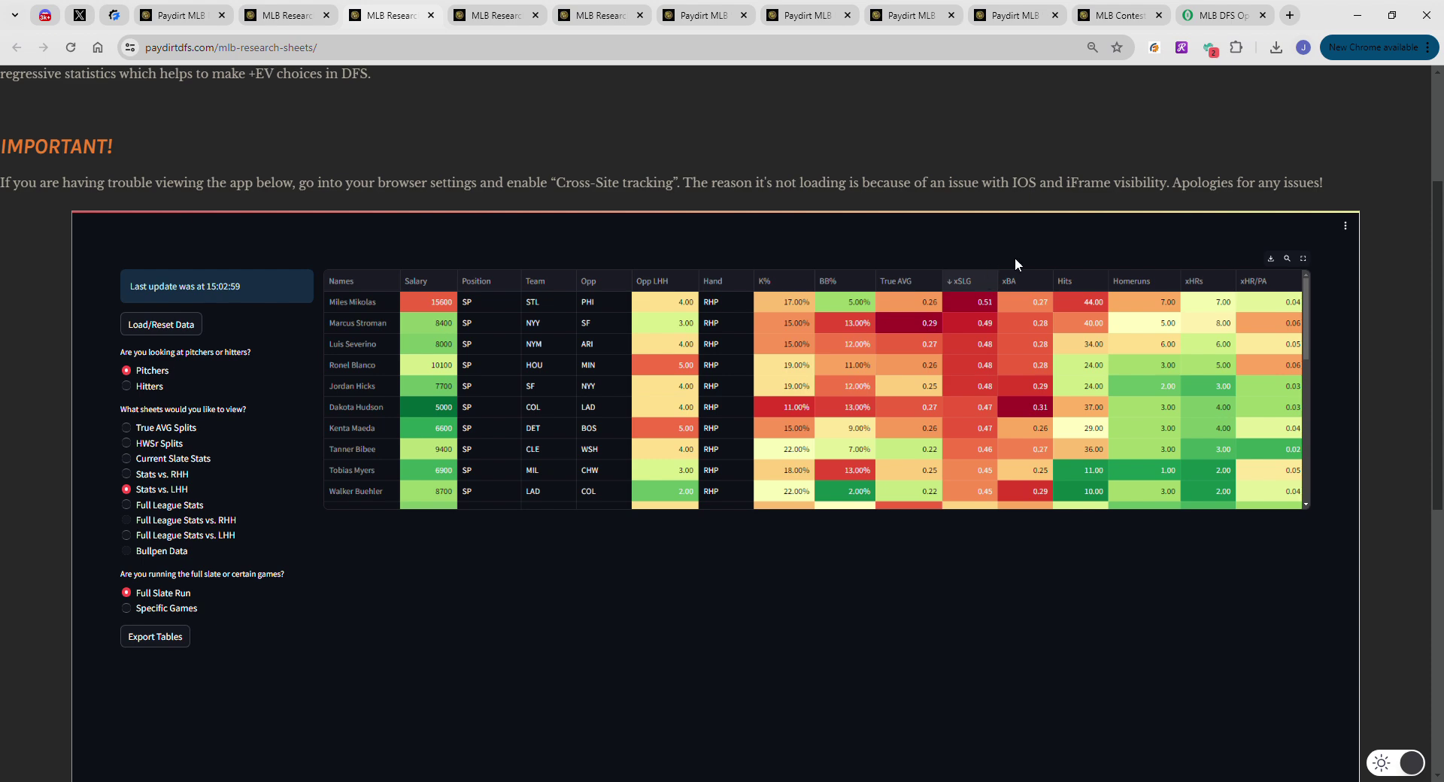
# Sort the pitchers by xHRs from highest to lowest and examine Jose Berrios's strikeout, walk, average, slugging and home run stats against left-handers
pyautogui.click(1208, 282)
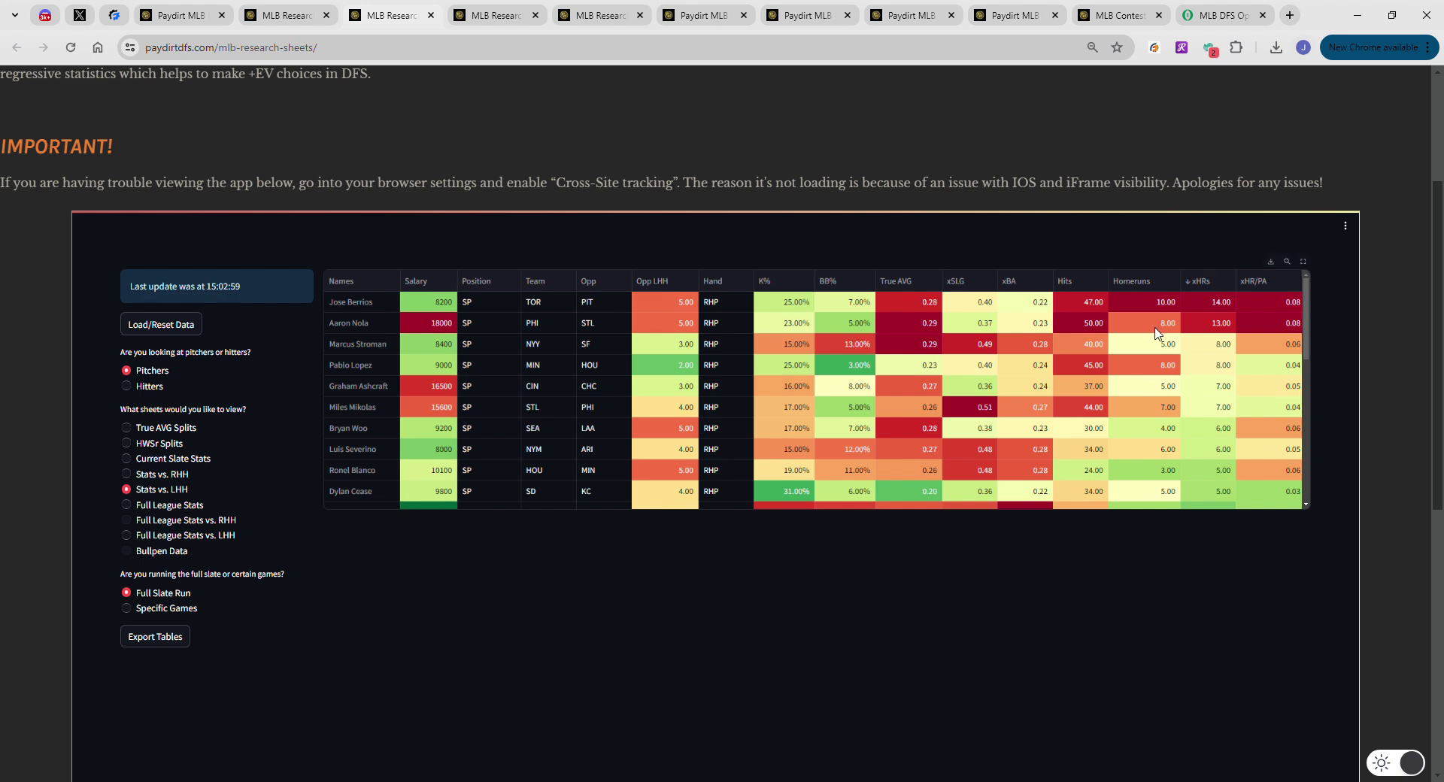
pyautogui.click(803, 307)
pyautogui.click(843, 307)
pyautogui.click(891, 302)
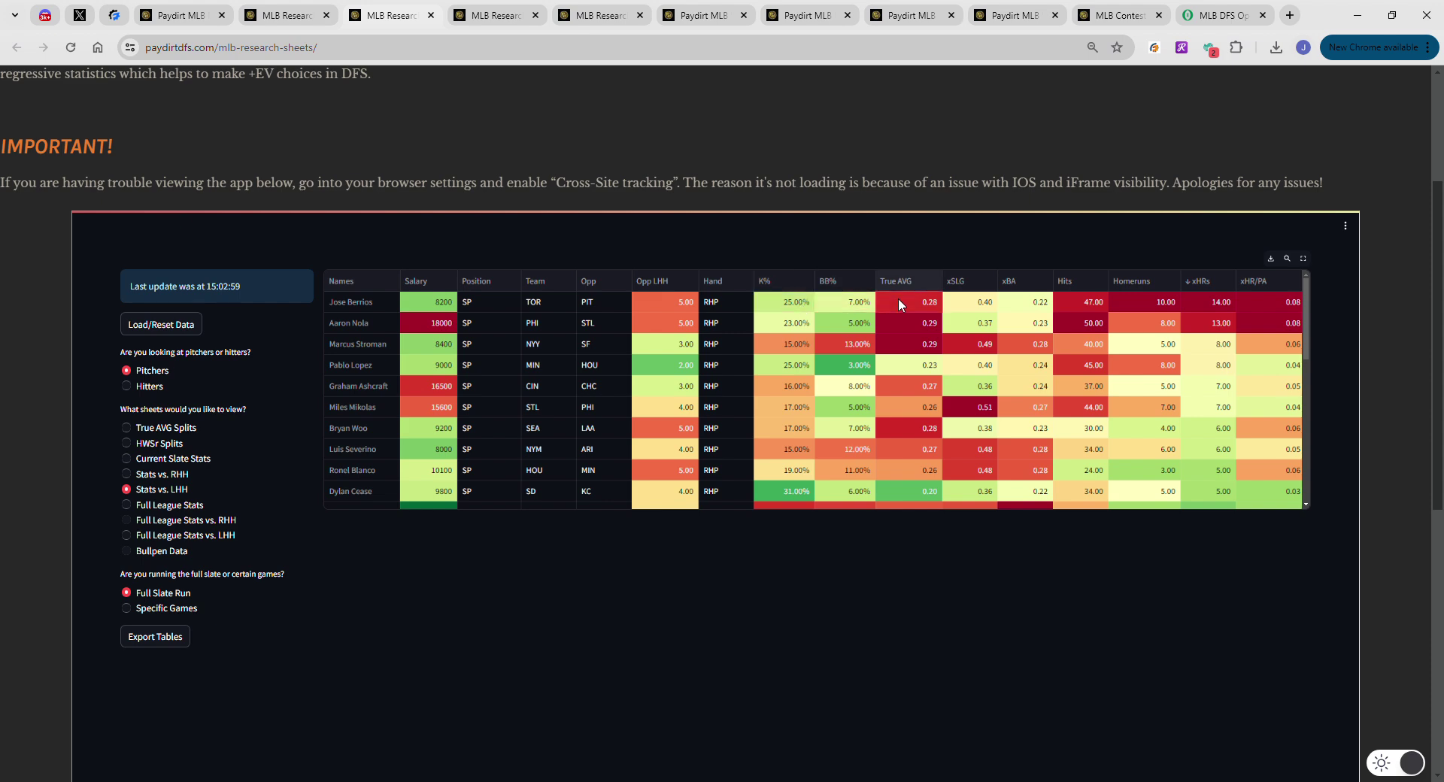
pyautogui.click(973, 304)
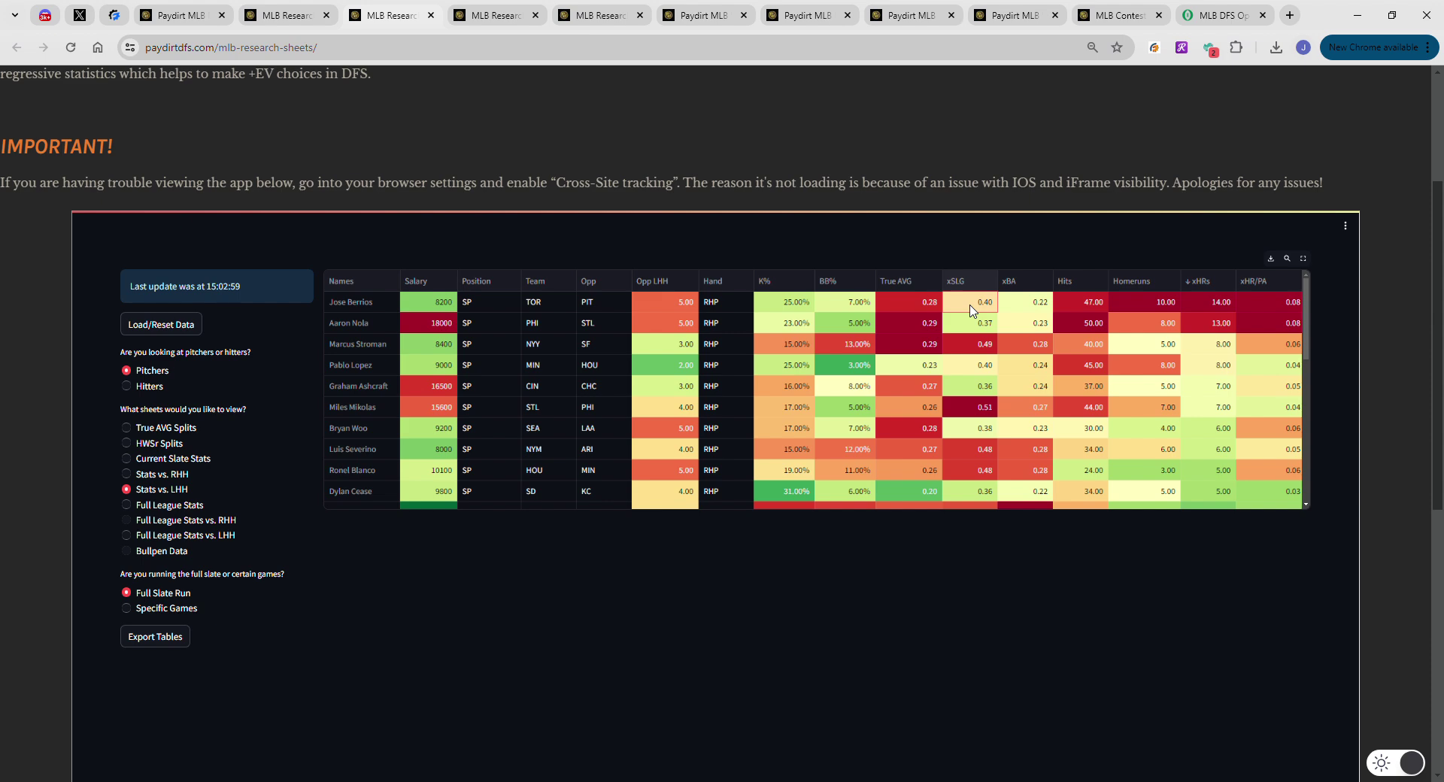
pyautogui.click(1003, 309)
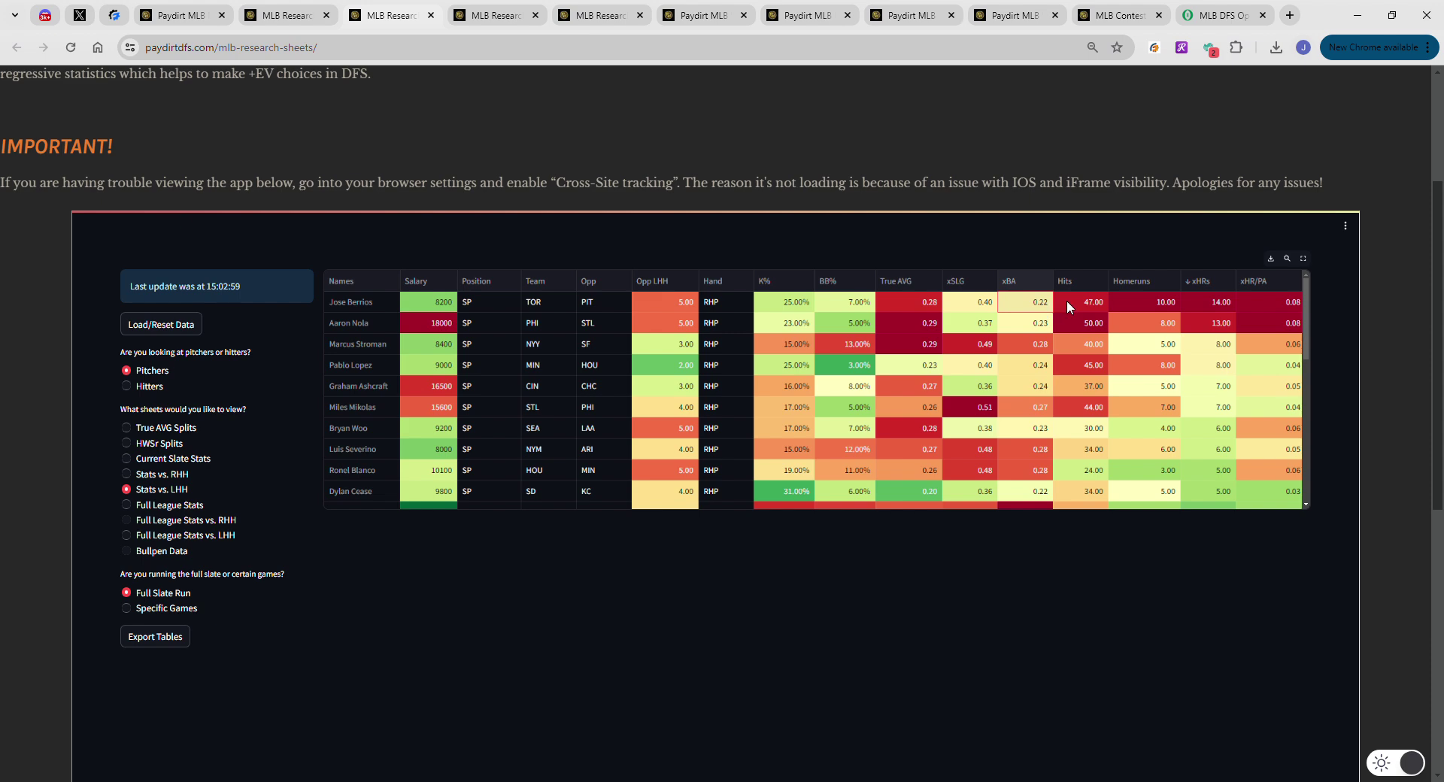
pyautogui.press('Escape')
pyautogui.click(1133, 306)
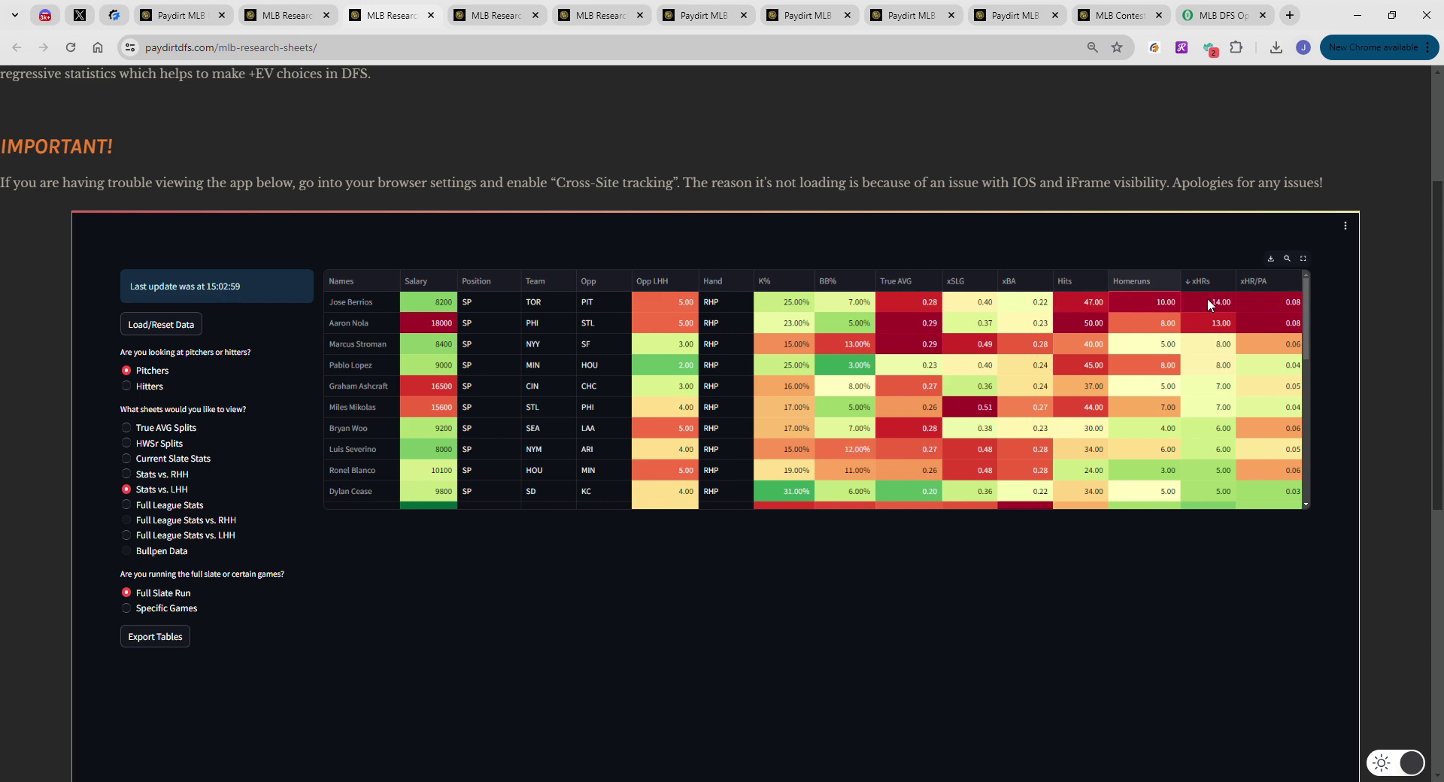
pyautogui.click(1268, 302)
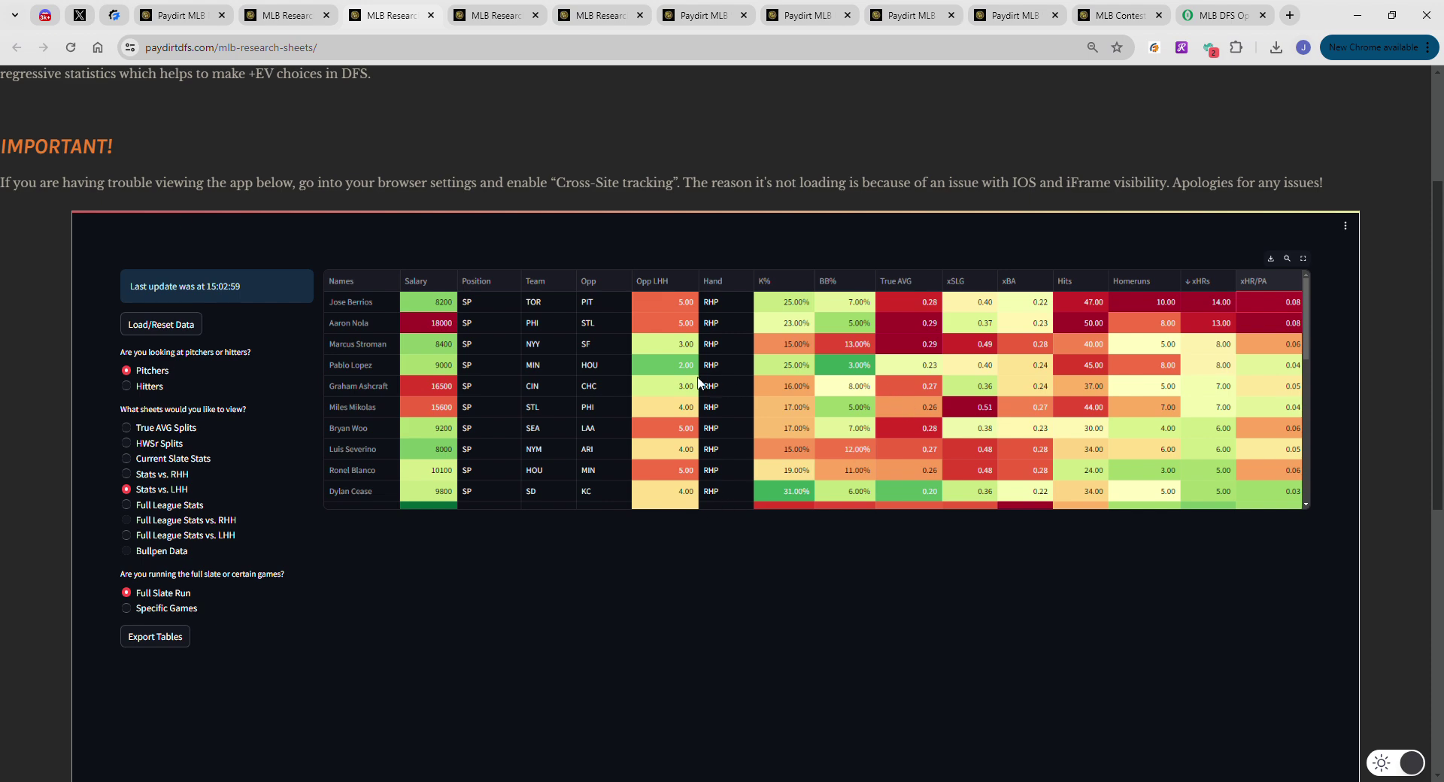
# Examine Aaron Nola's xSLG and Marcus Stroman's home run, xHRs, K% and BB% stats against left-handed hitters
pyautogui.click(482, 331)
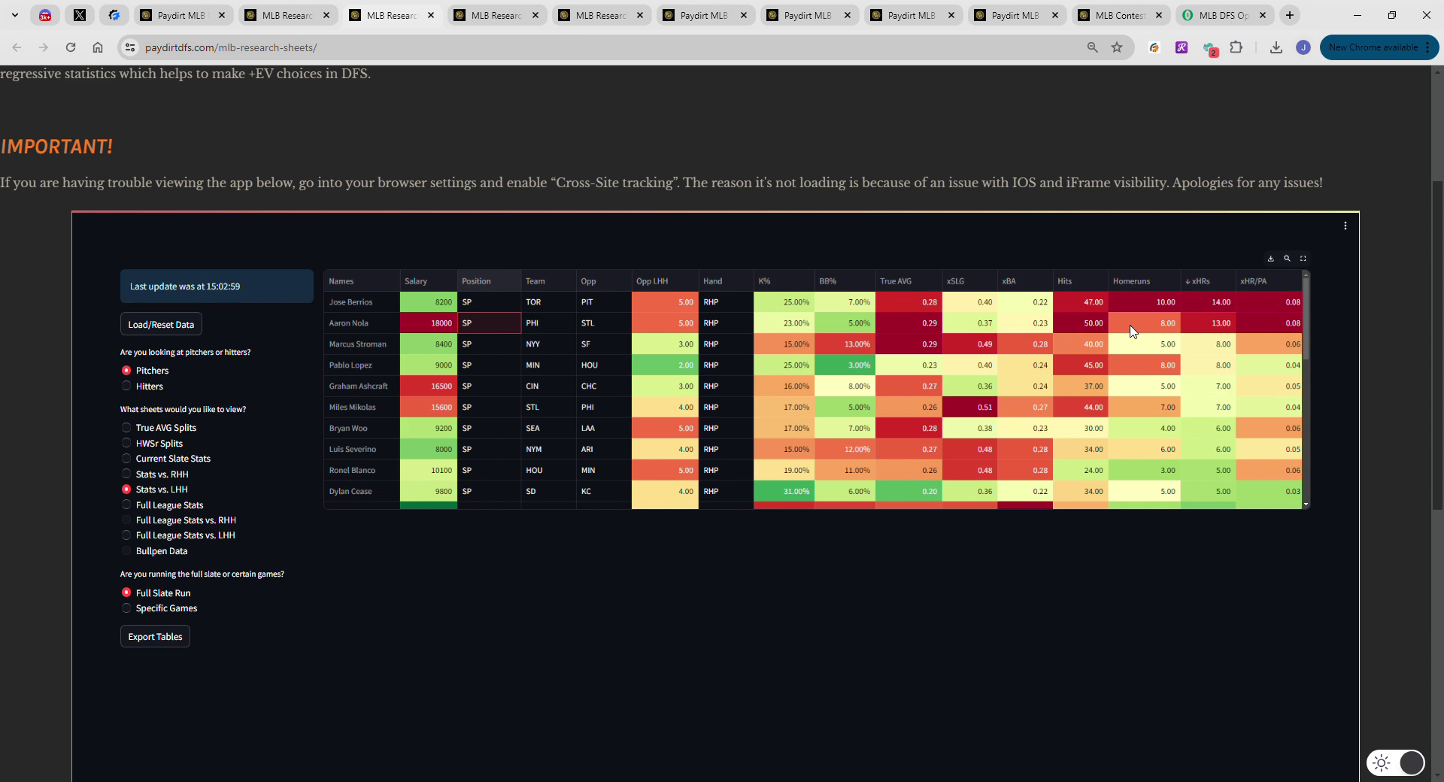
pyautogui.click(970, 324)
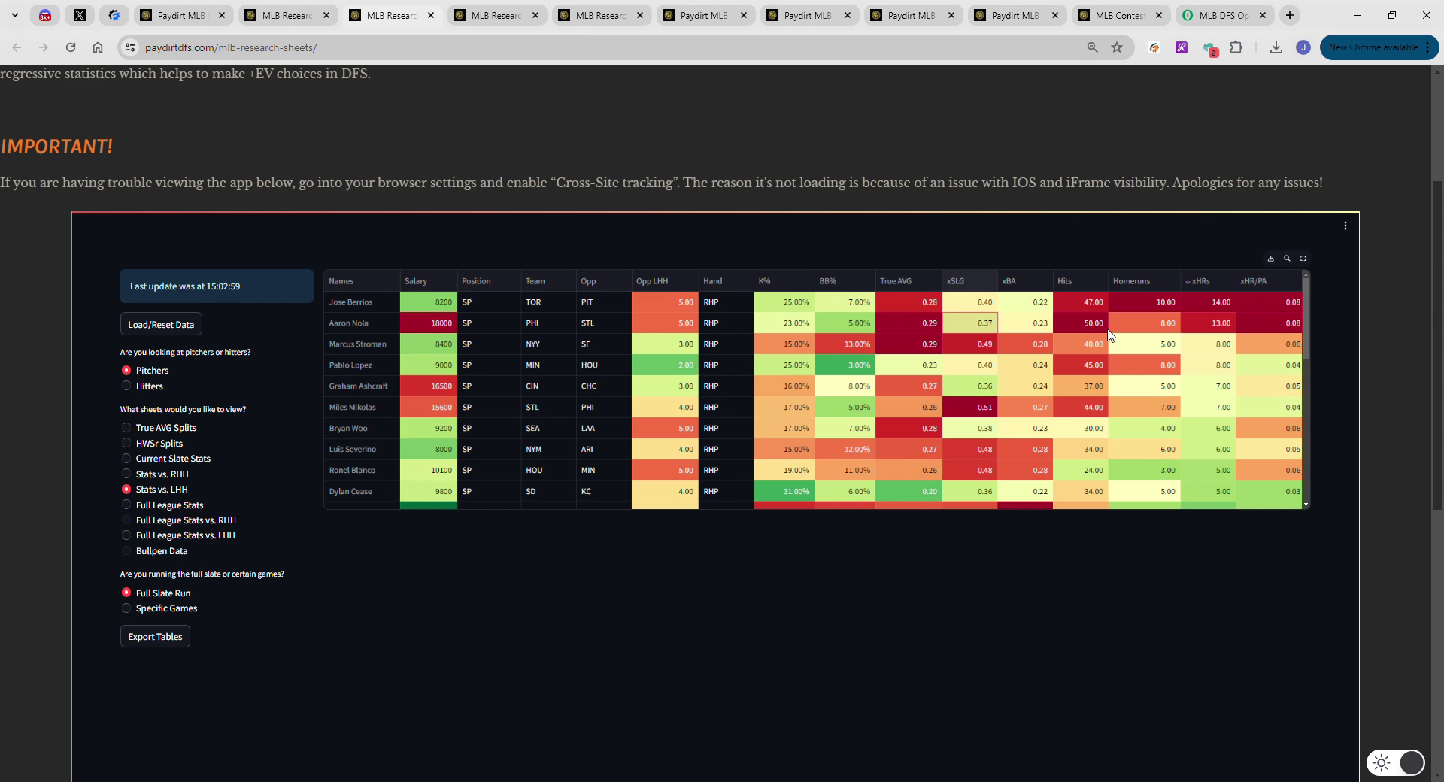
pyautogui.click(1206, 350)
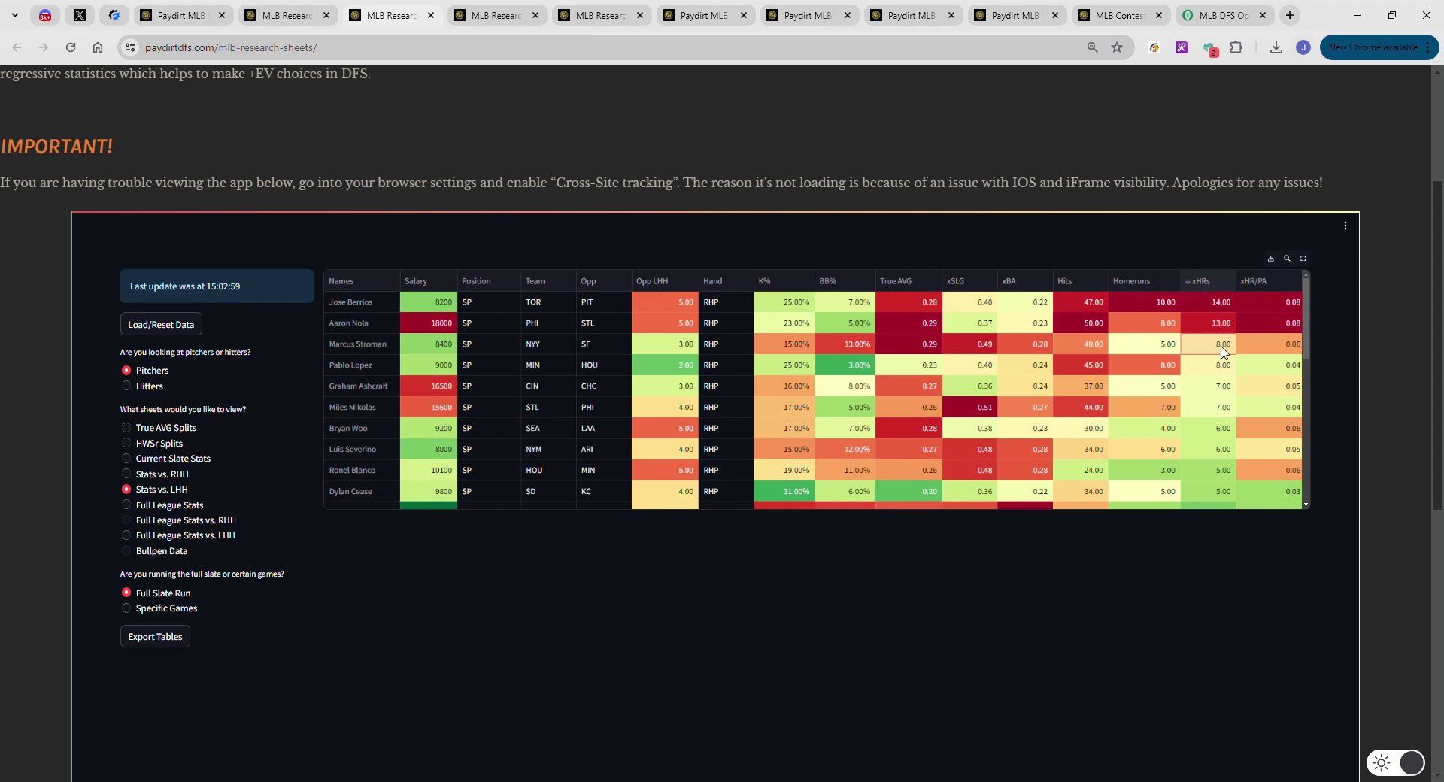
pyautogui.click(1147, 344)
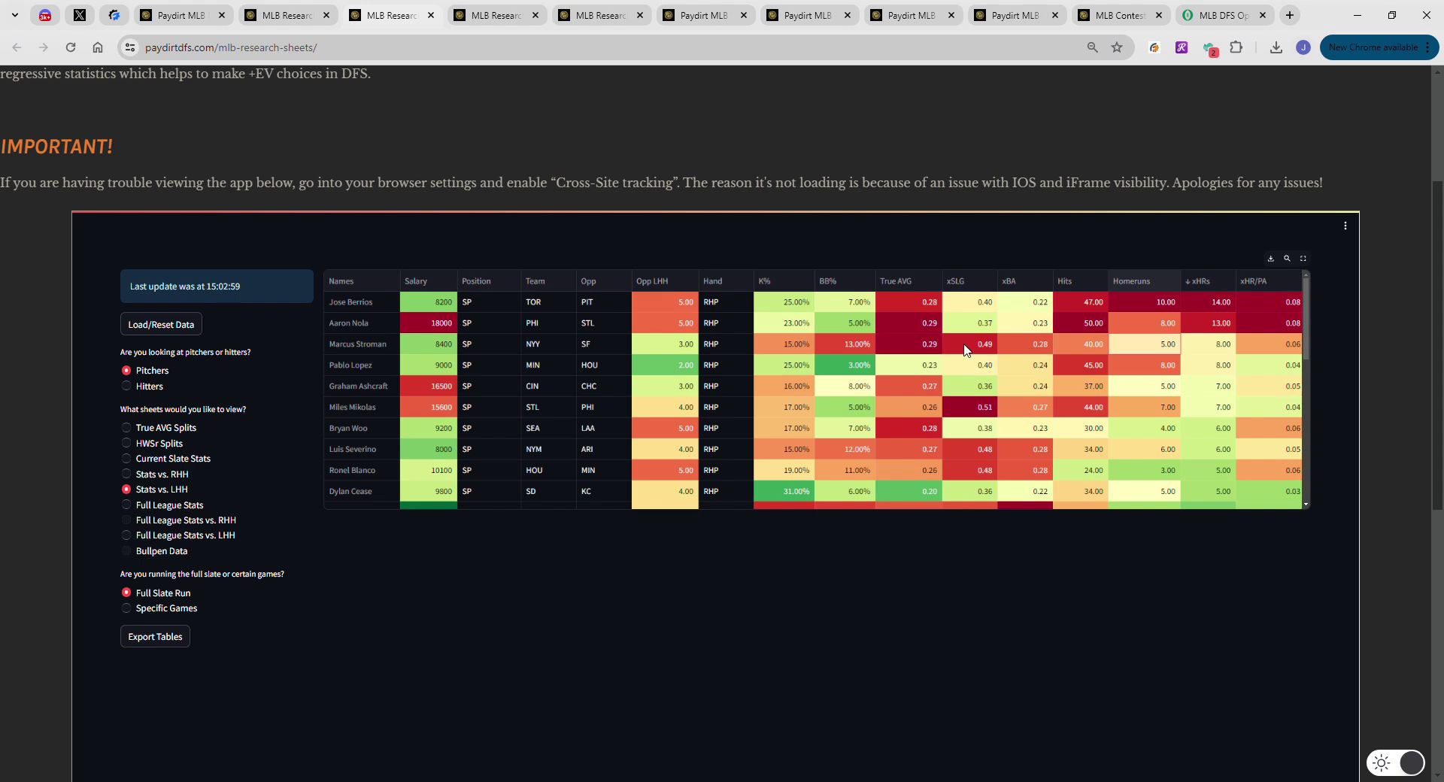
pyautogui.click(806, 345)
pyautogui.click(825, 343)
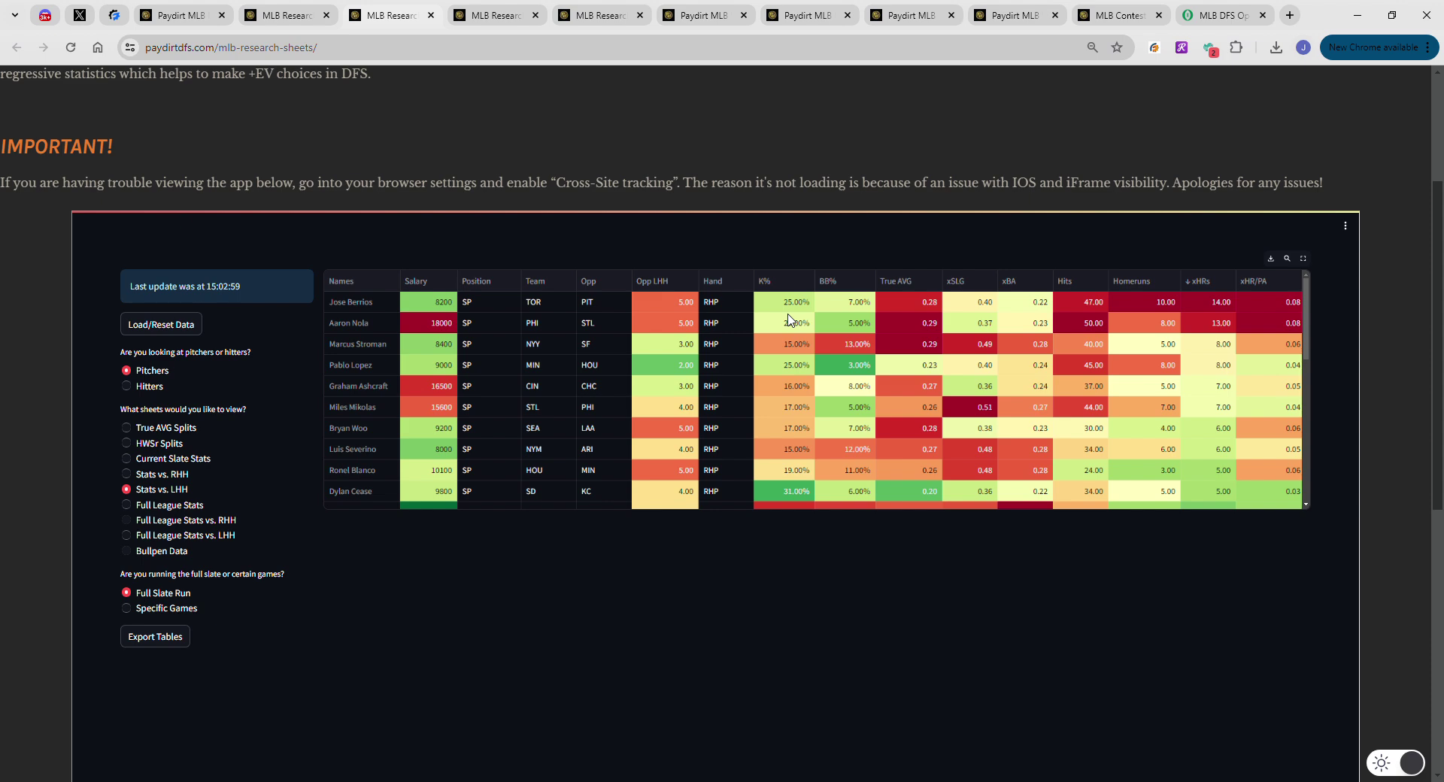
# Examine Pablo Lopez's xSLG, home runs and xHRs against left-handed hitters
pyautogui.click(972, 368)
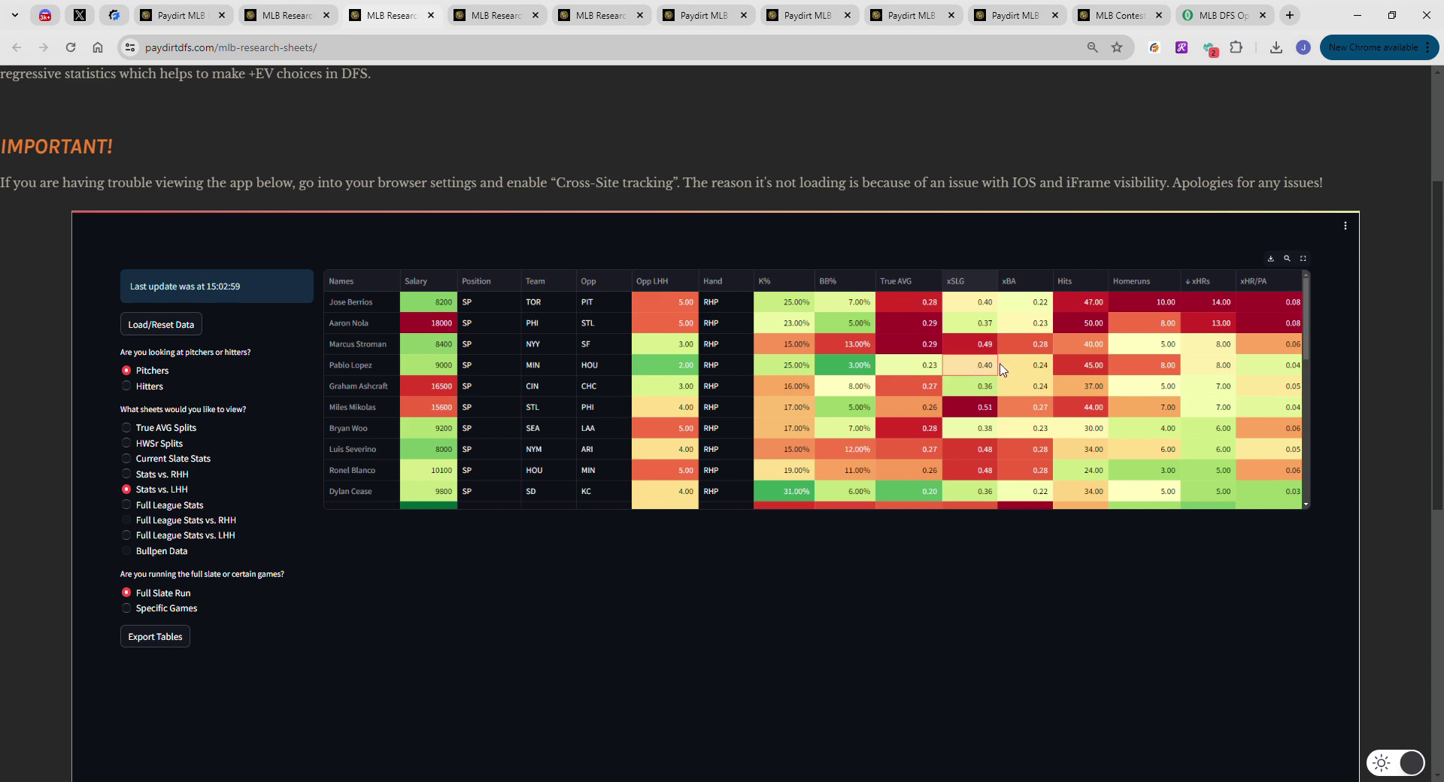
pyautogui.click(1142, 371)
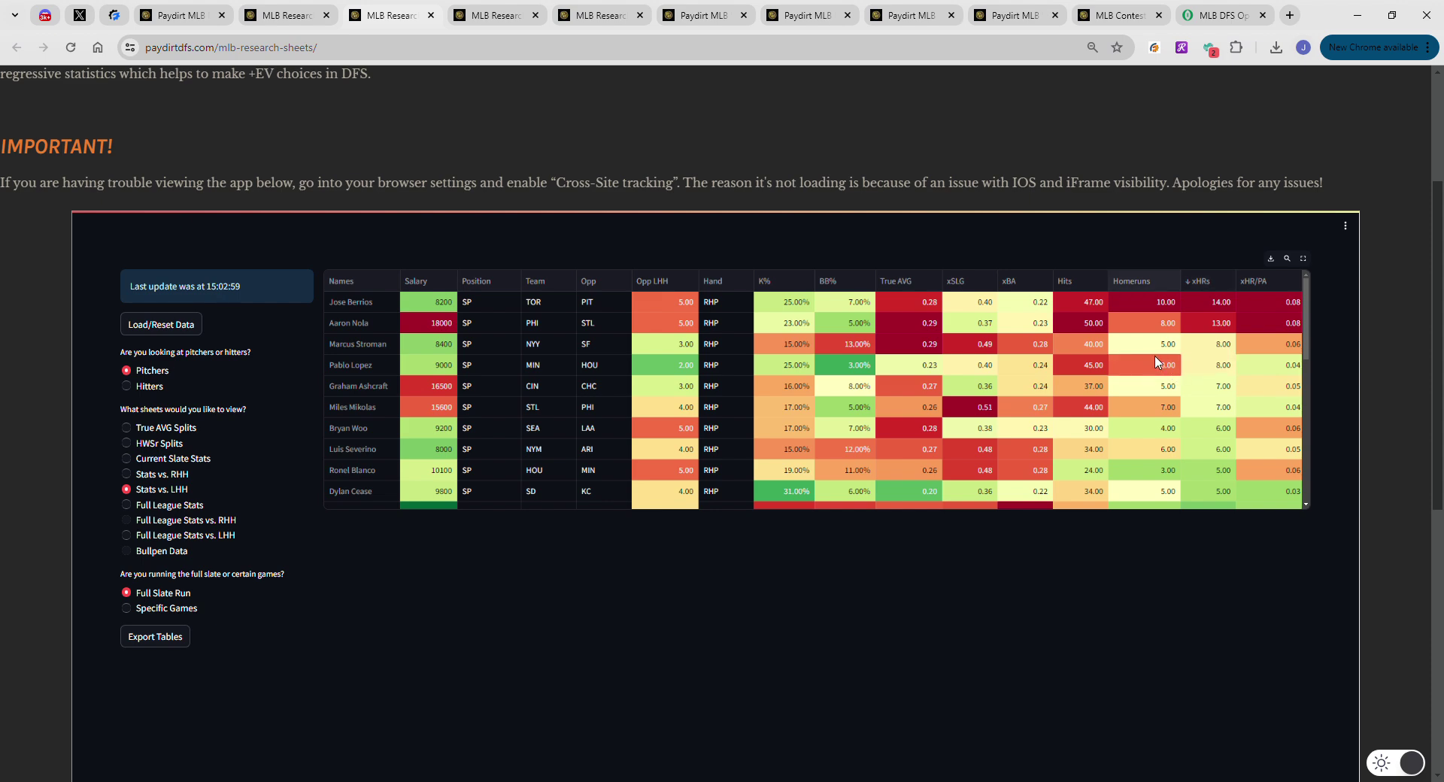
pyautogui.click(1186, 368)
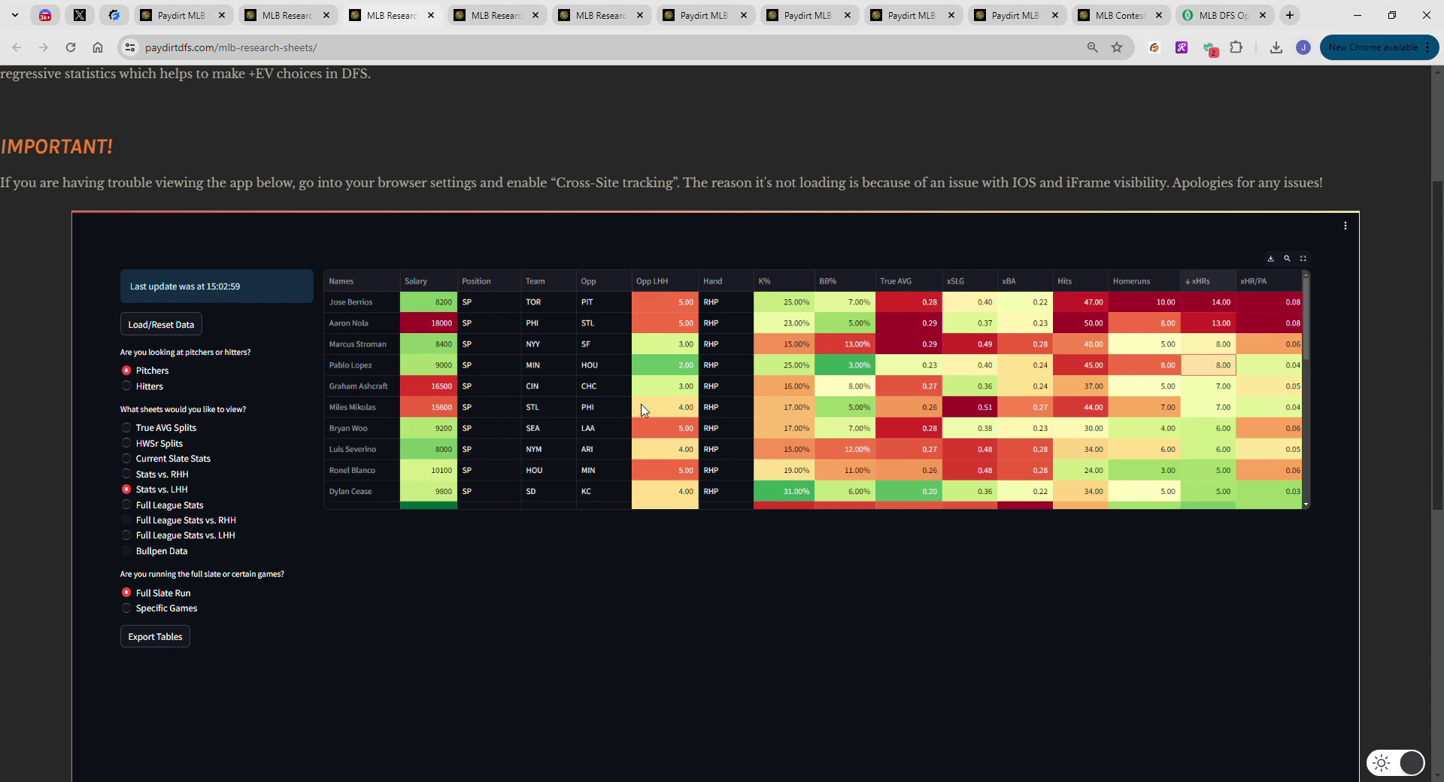
# Look further down the xHRs ranking and check Bryan Woo's True AVG, xSLG and xBA against left-handed hitters
pyautogui.scroll(-1, 616, 413)
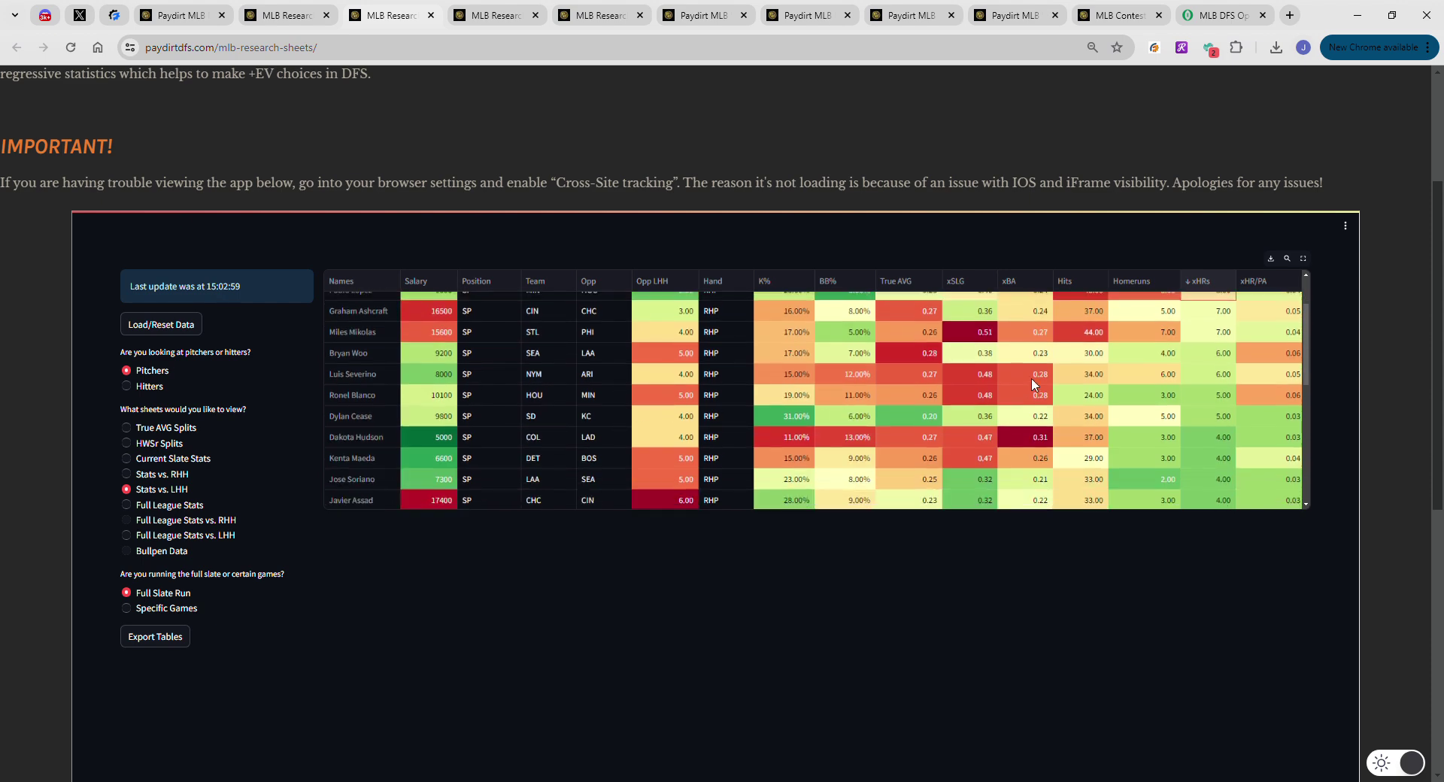
pyautogui.click(882, 354)
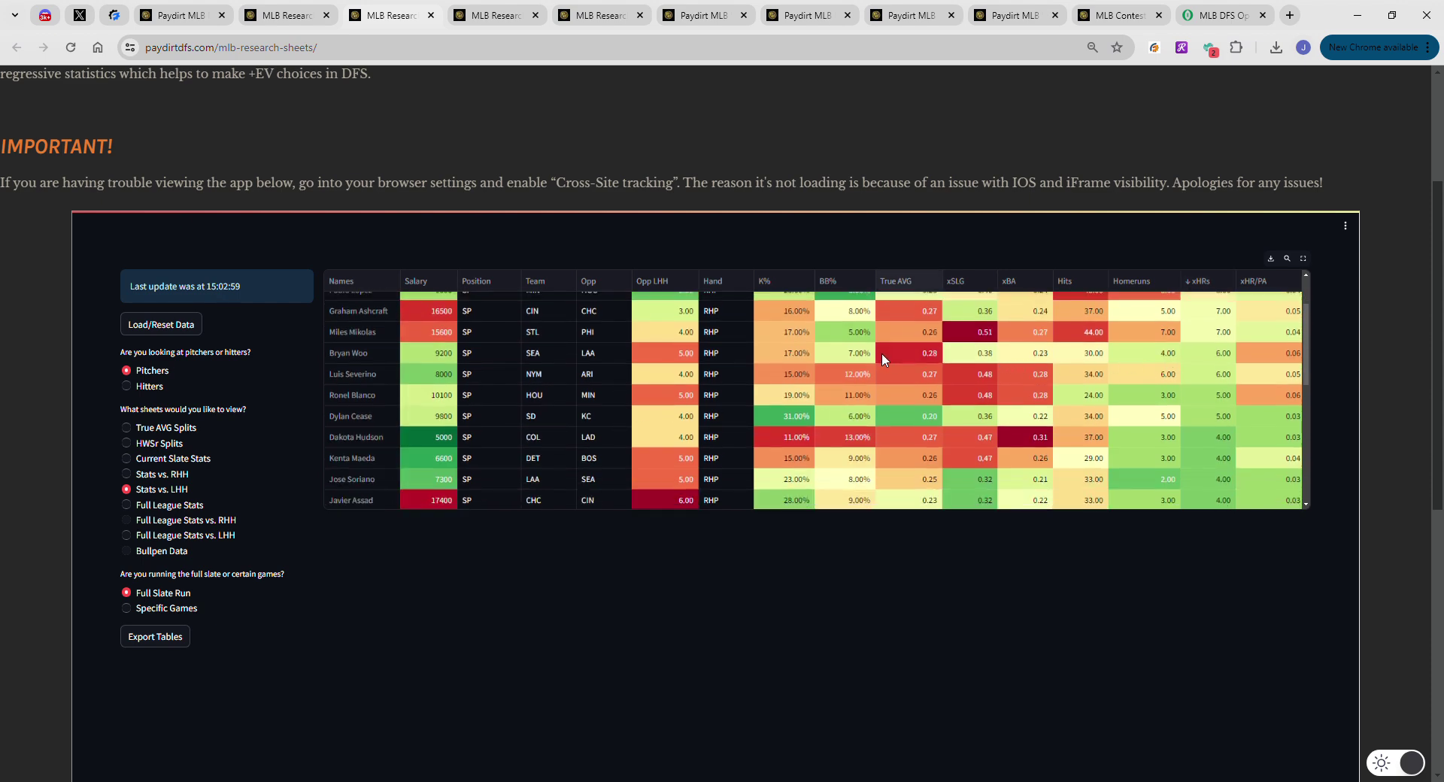
pyautogui.click(882, 353)
pyautogui.click(1003, 359)
pyautogui.click(948, 358)
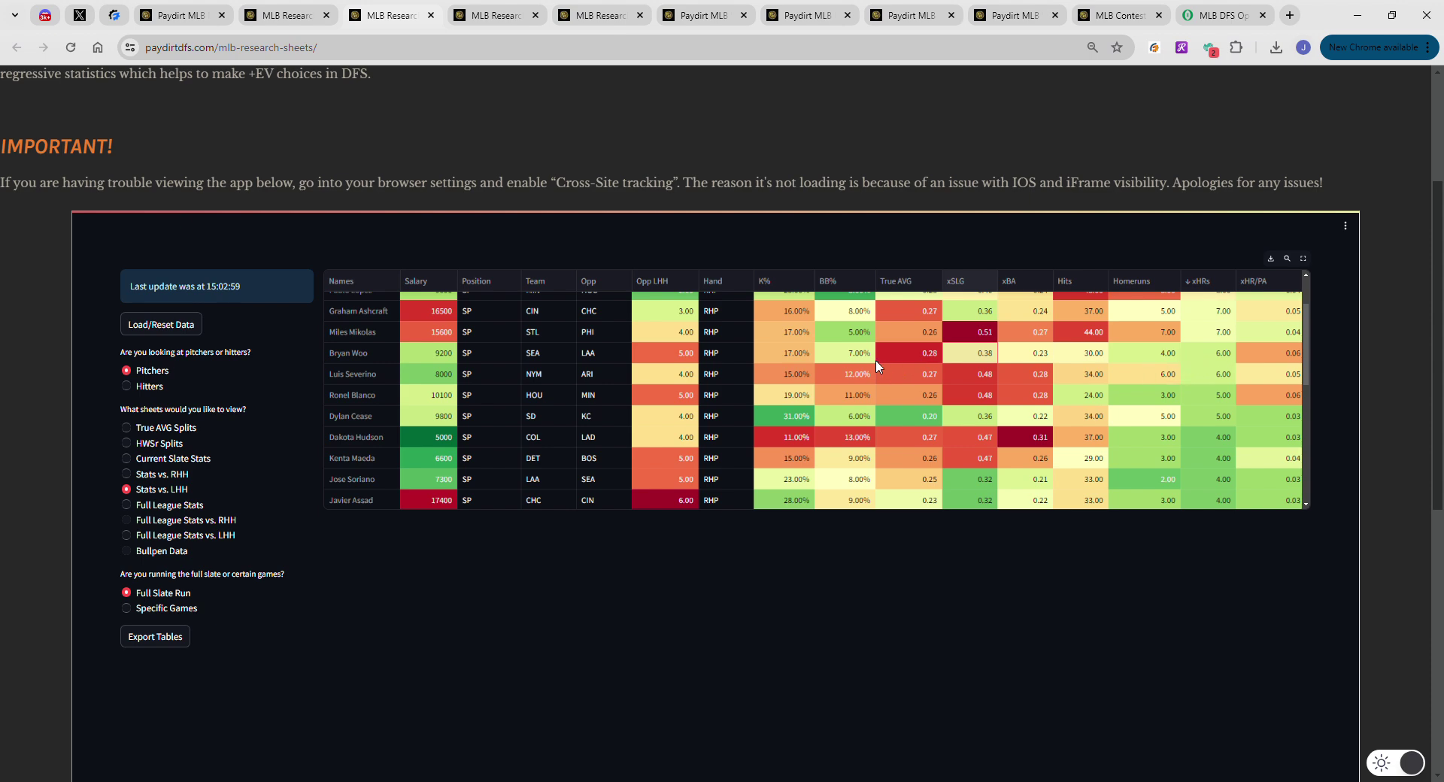
pyautogui.scroll(2, 888, 372)
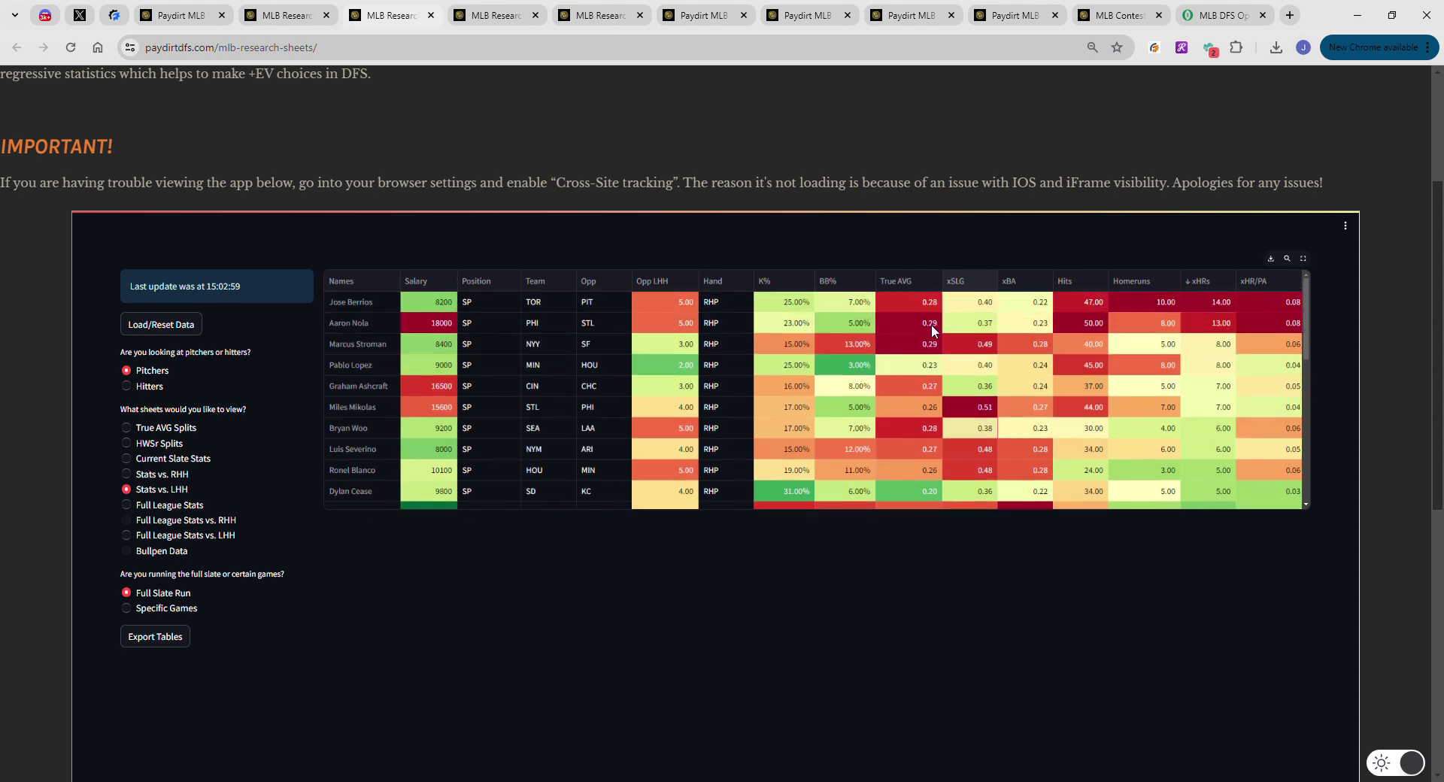
# Sort the pitchers by xSLG from highest to lowest and examine Luis Severino's BB%, K% and xSLG against left-handed hitters
pyautogui.doubleClick(962, 281)
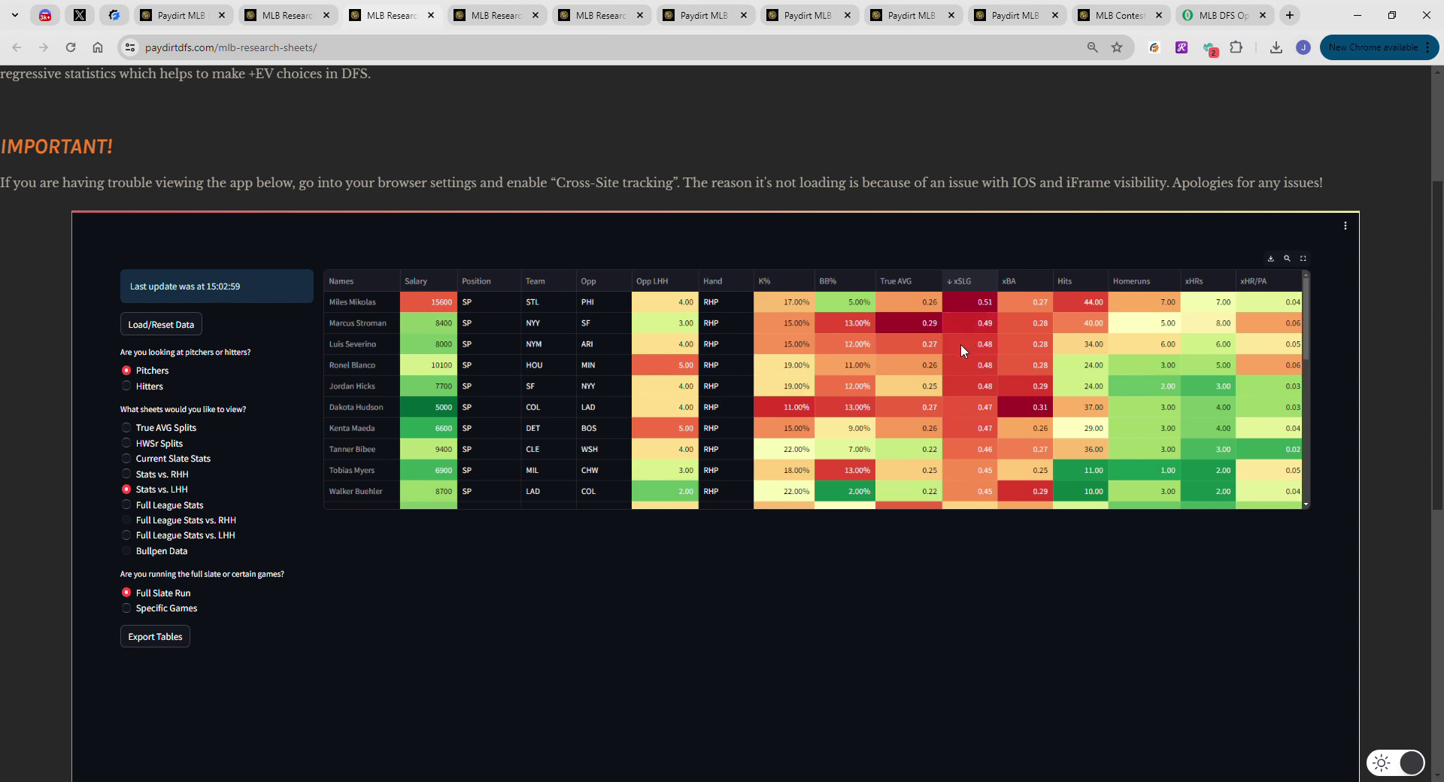
pyautogui.doubleClick(836, 352)
pyautogui.click(809, 352)
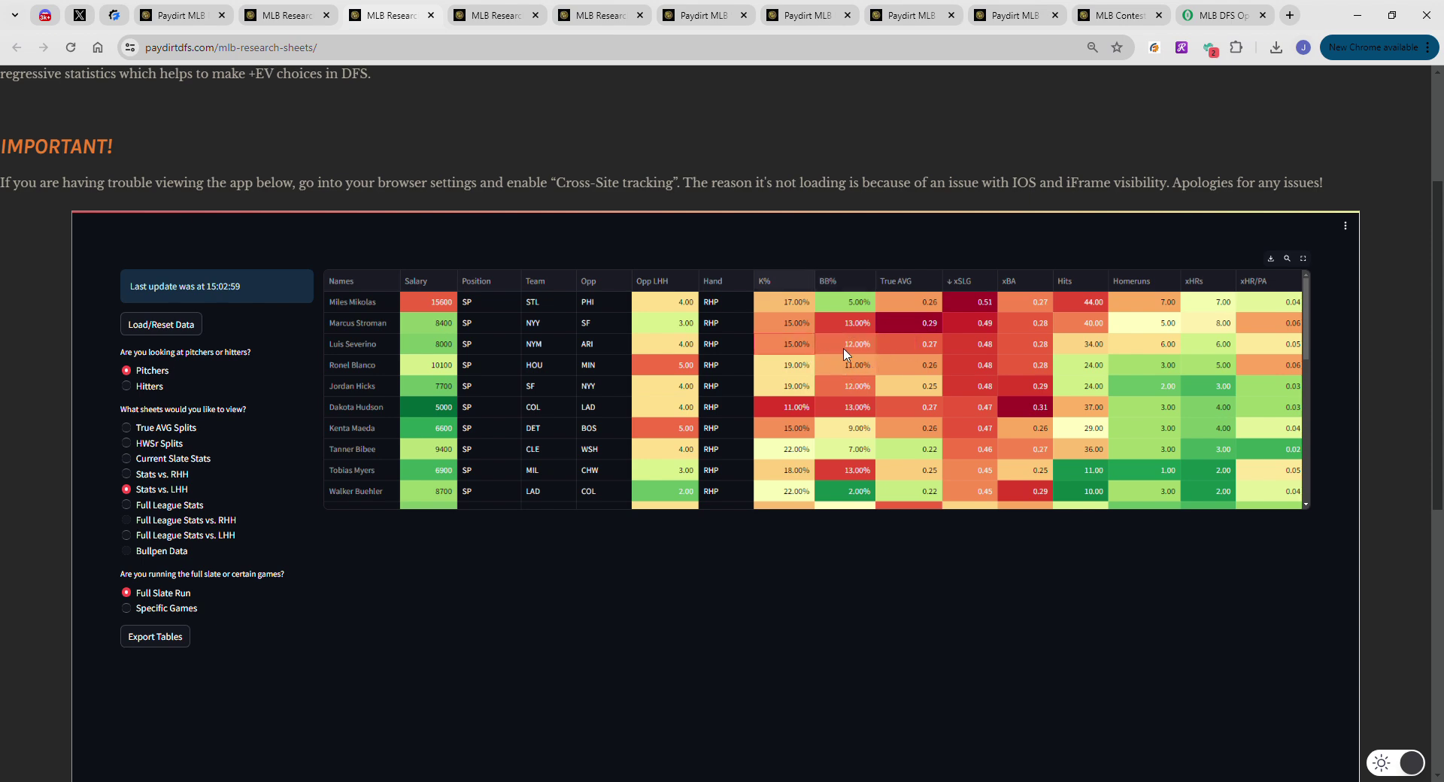
pyautogui.click(962, 346)
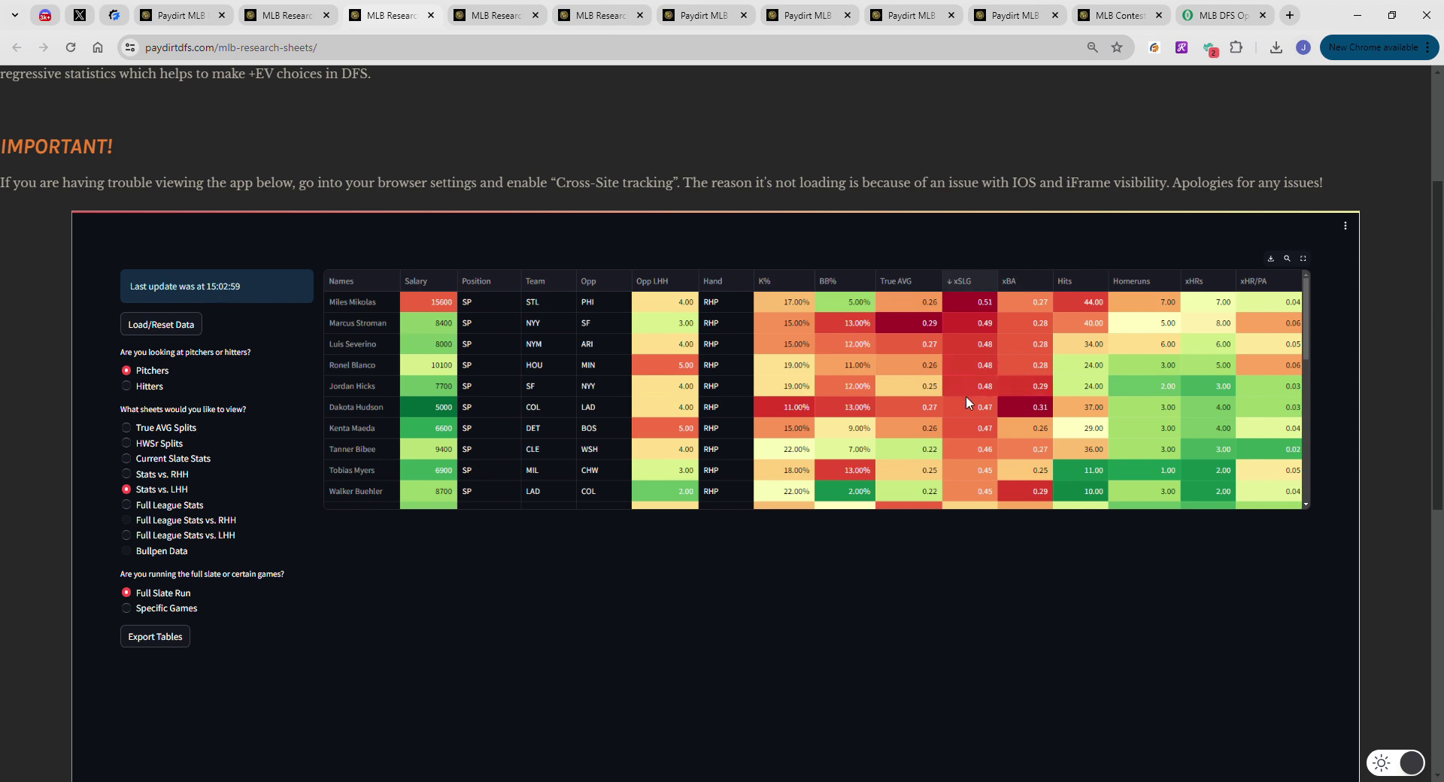
# Look further down the xSLG ranking of pitchers against left-handed hitters
pyautogui.doubleClick(982, 417)
pyautogui.press('Escape')
pyautogui.scroll(-1, 974, 454)
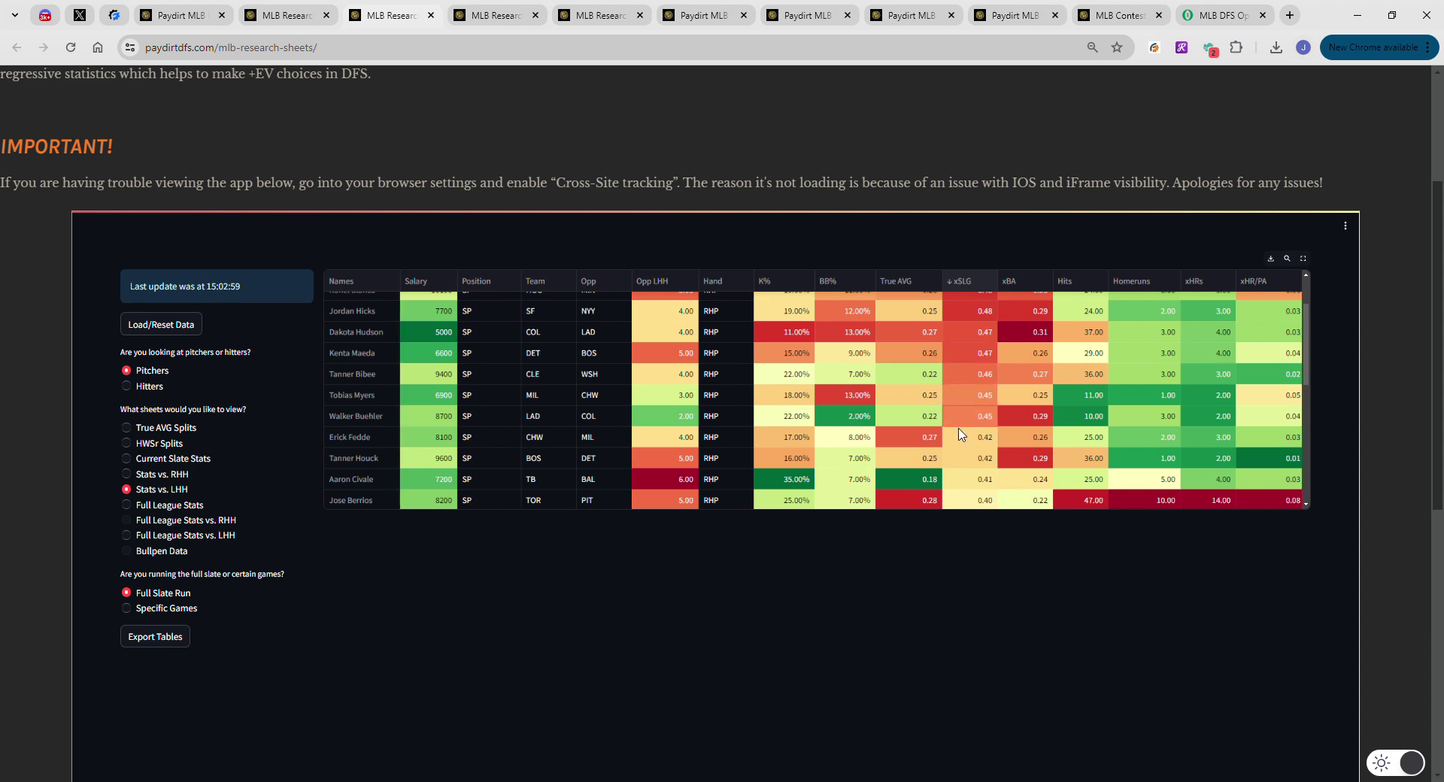
pyautogui.scroll(1, 954, 438)
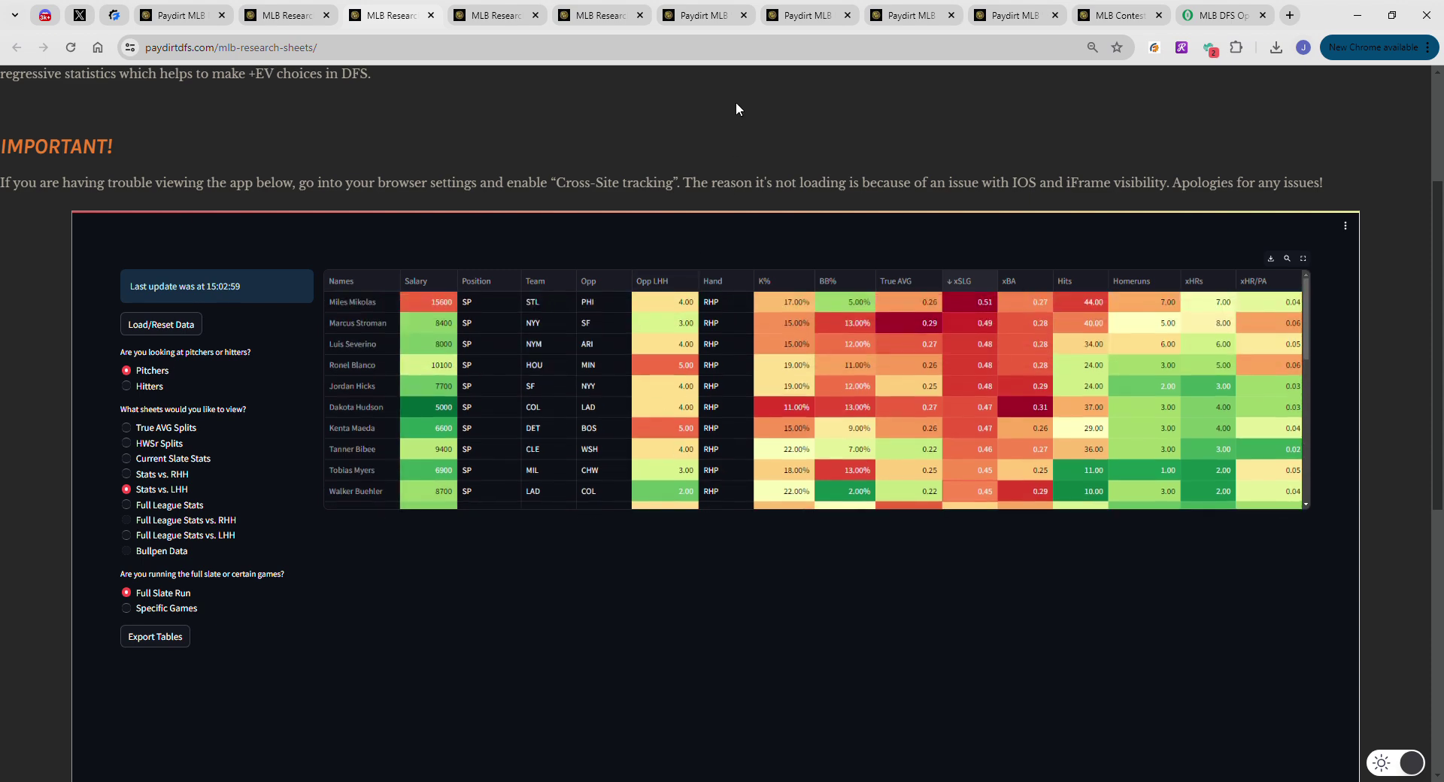
# Load the Main Slate Draftkings data in the MLB Range of Outcomes model and filter it to the specific position P
pyautogui.click(801, 15)
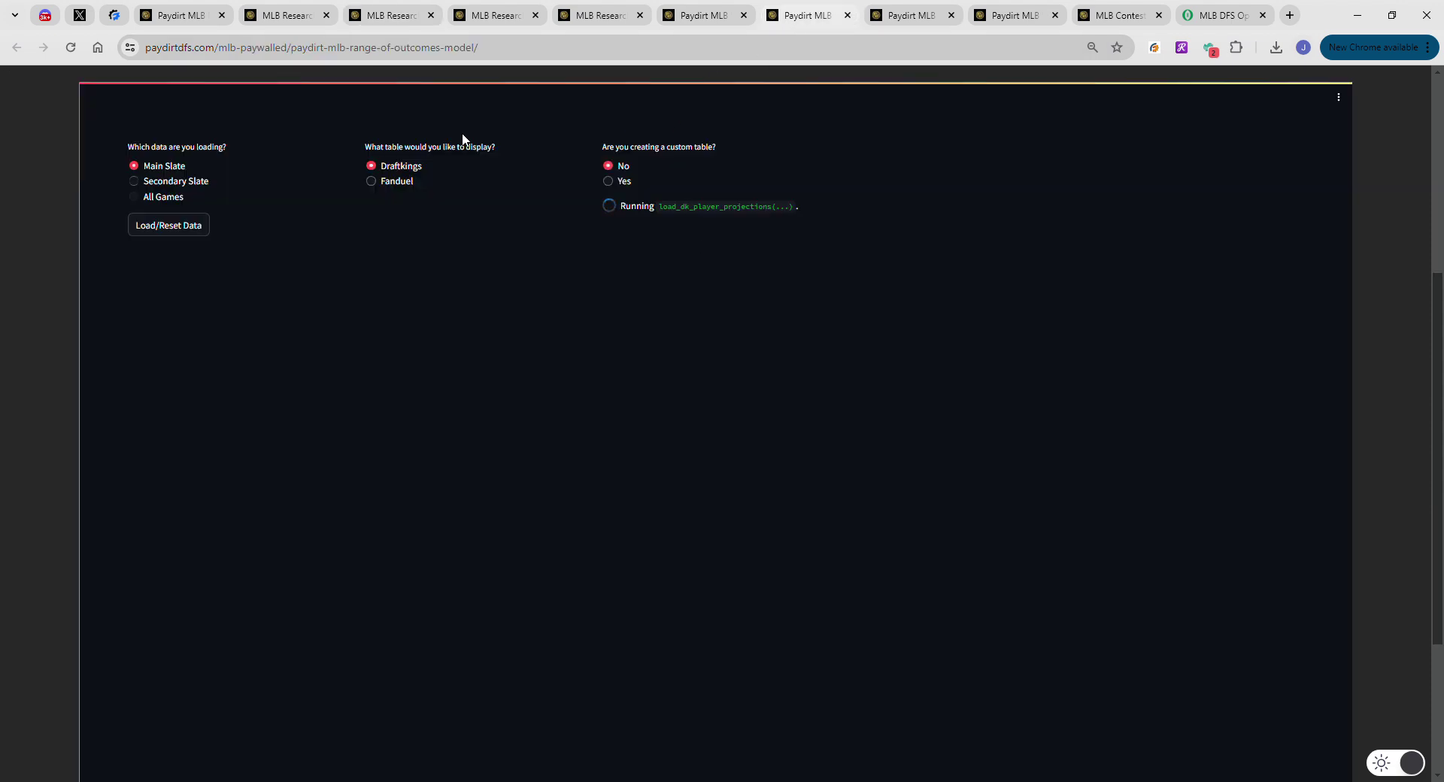
pyautogui.click(202, 230)
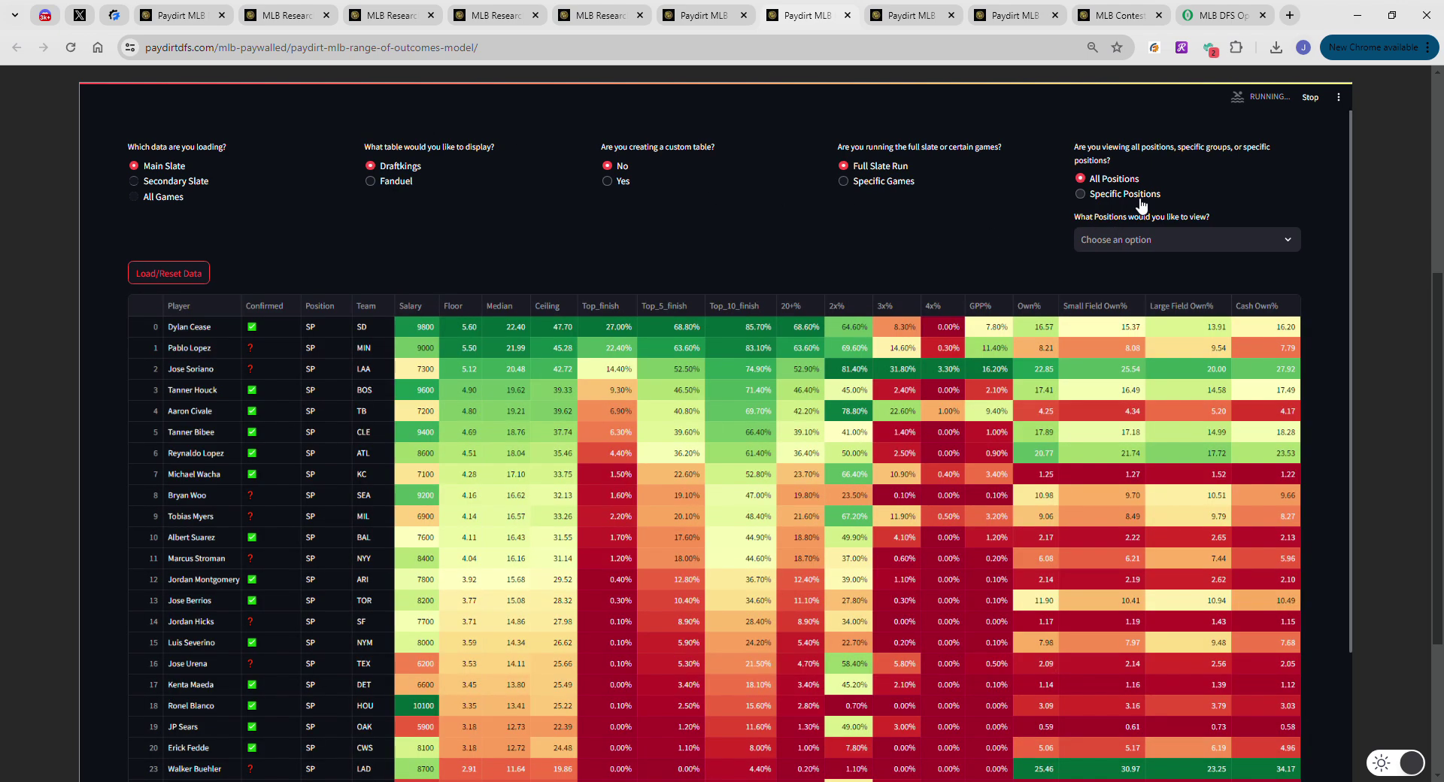
pyautogui.click(1120, 194)
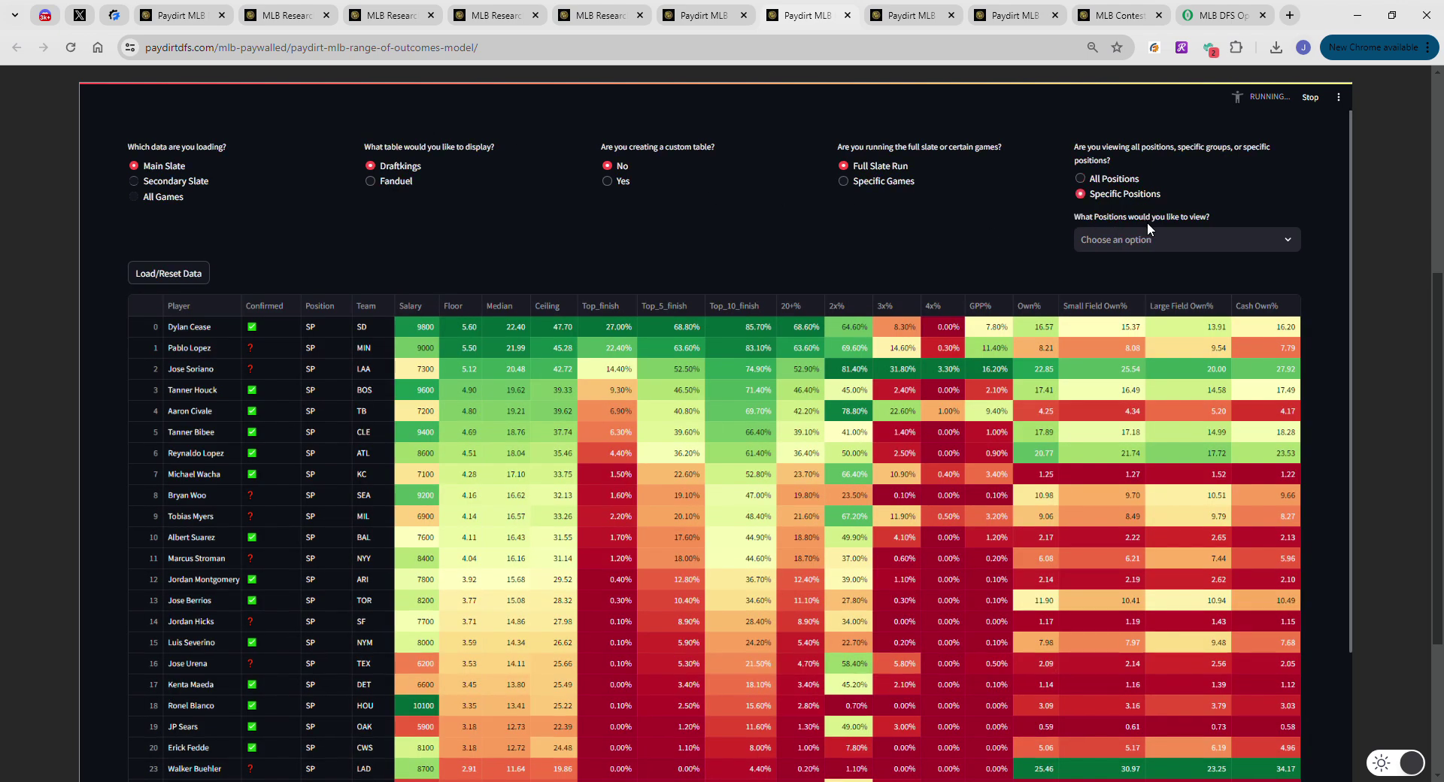
pyautogui.click(1161, 241)
pyautogui.click(1145, 291)
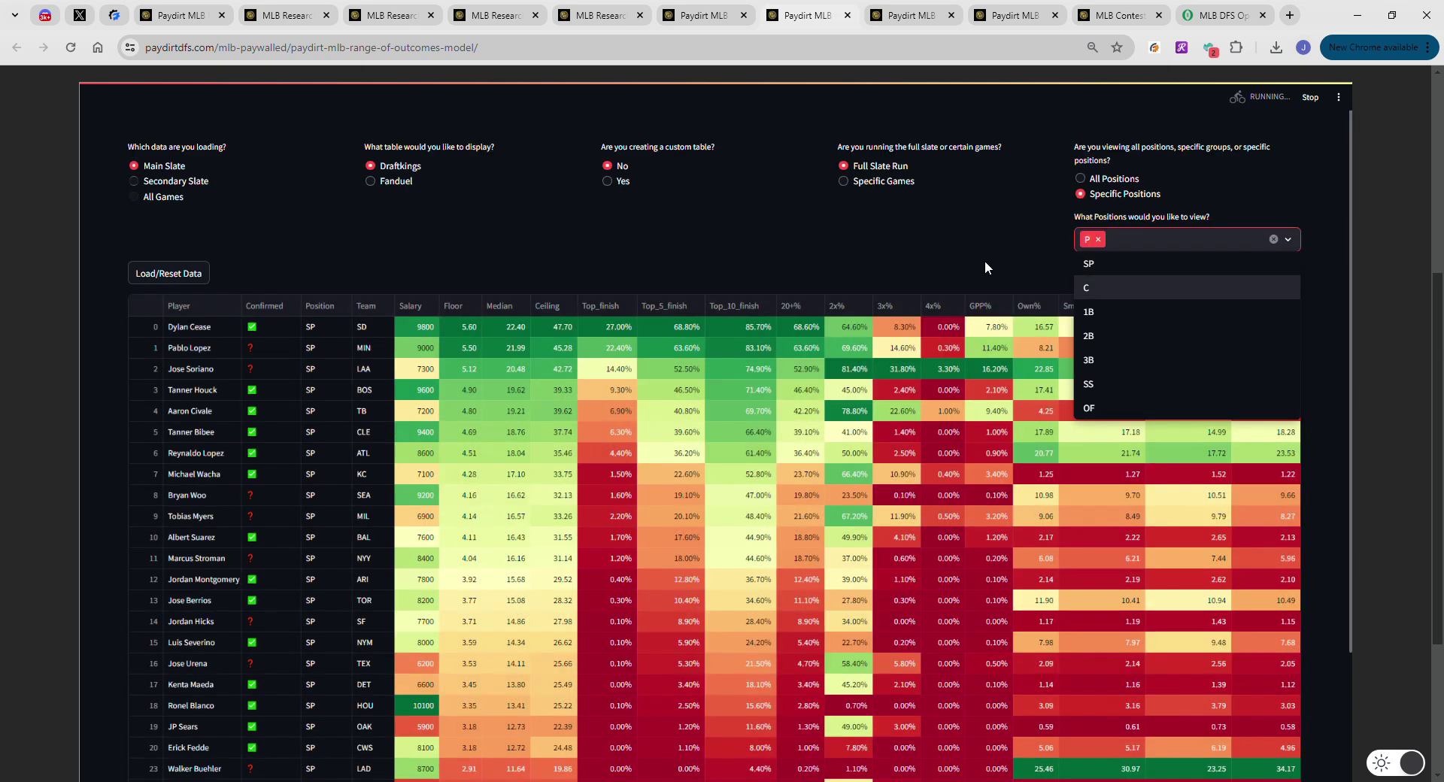
pyautogui.click(937, 255)
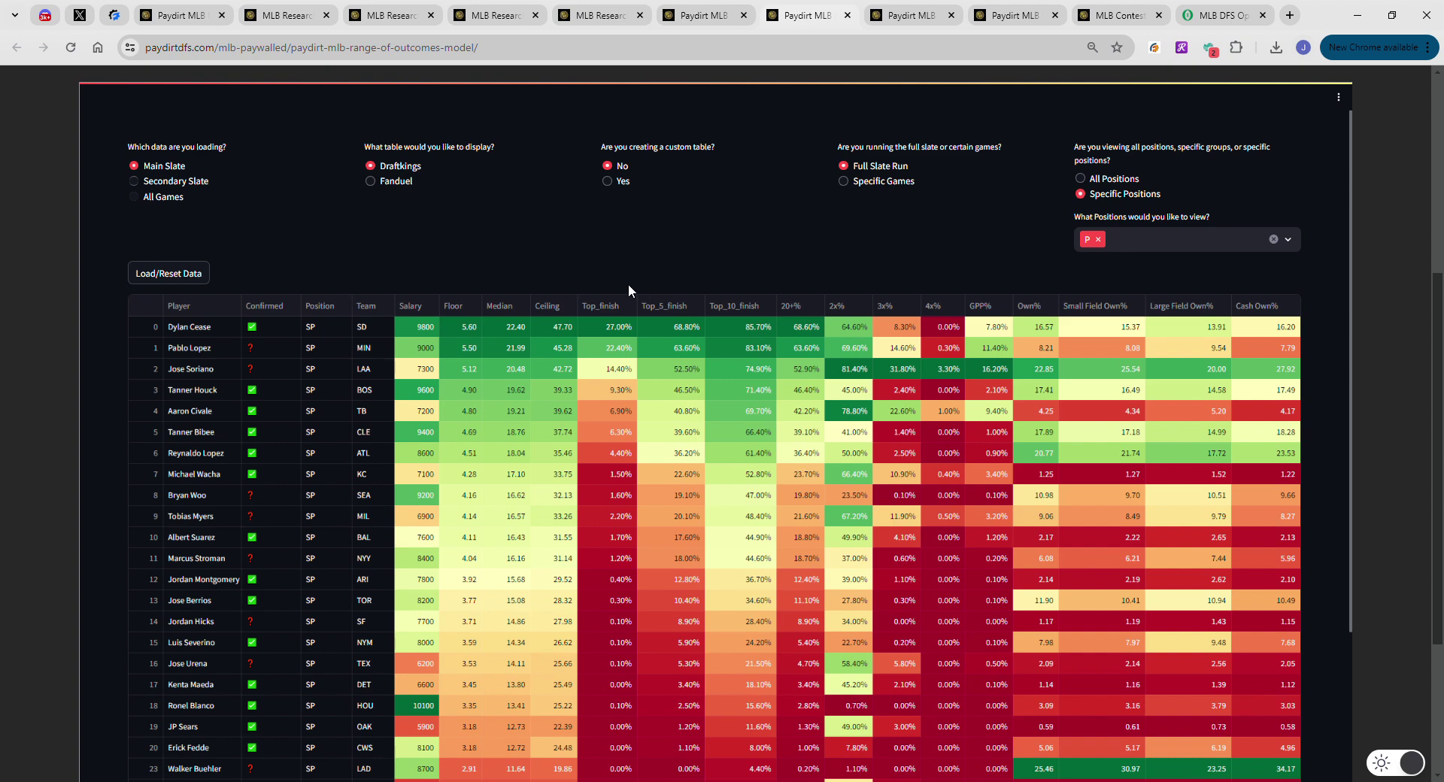
# Sort the pitchers by Ceiling from highest to lowest and examine Jose Soriano's salary, Top_finish and median projection
pyautogui.click(568, 306)
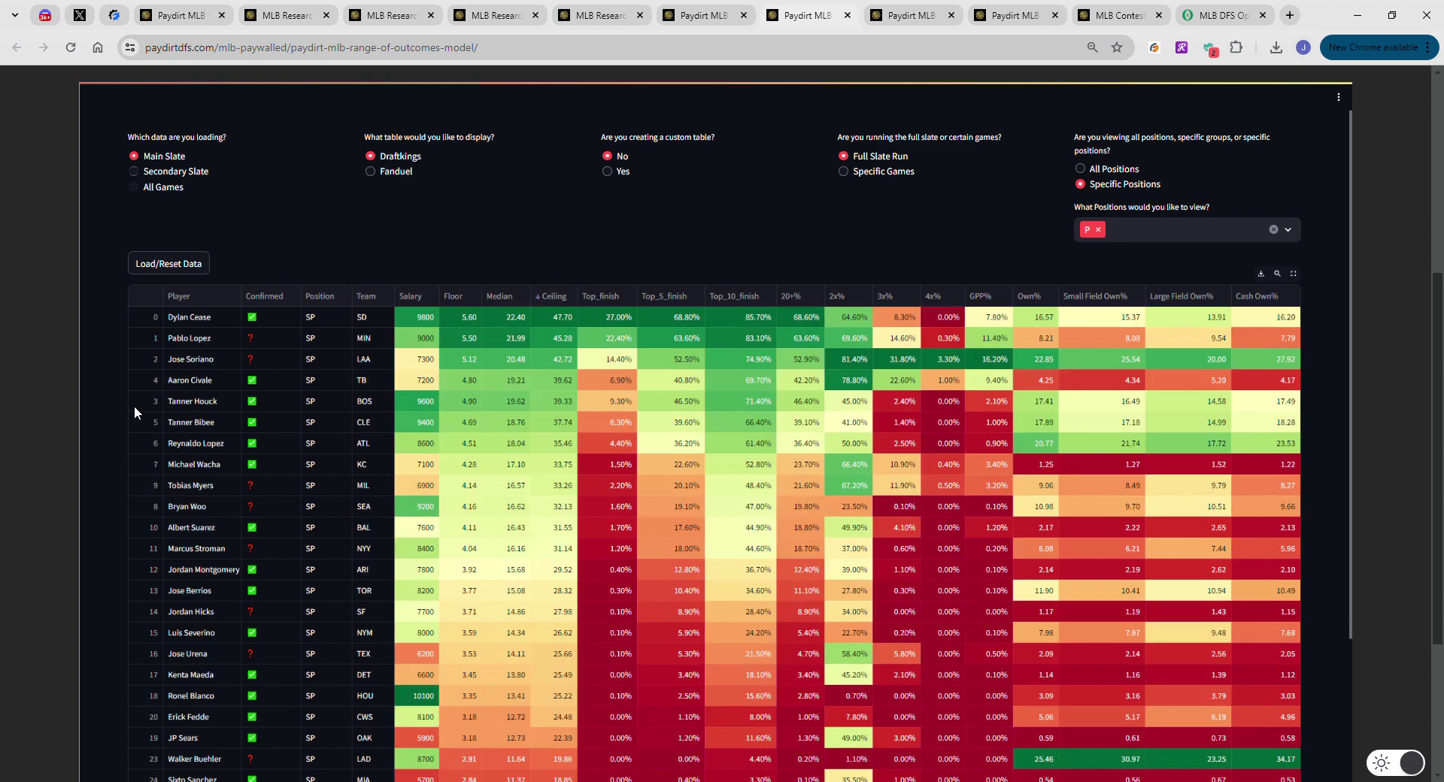
pyautogui.scroll(-1, 130, 403)
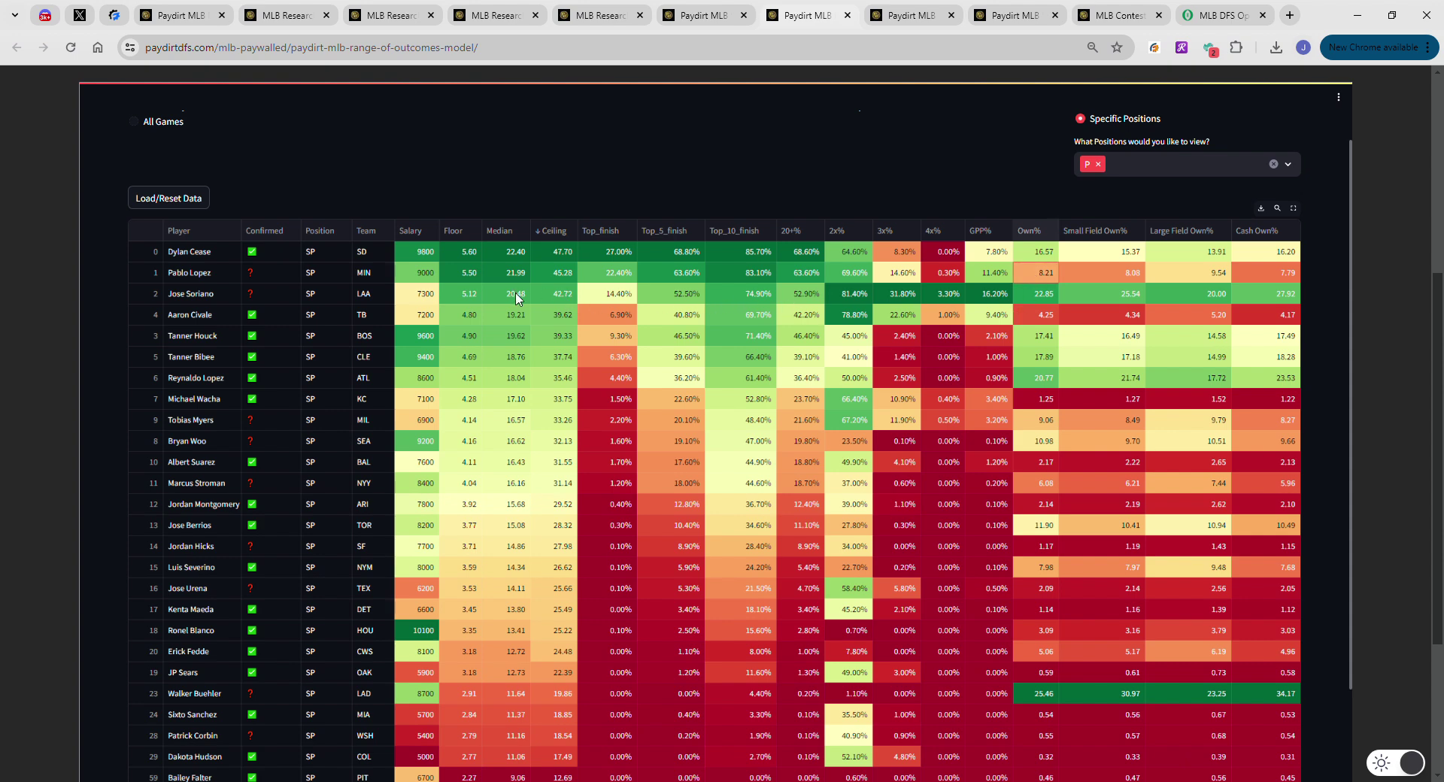
pyautogui.click(433, 299)
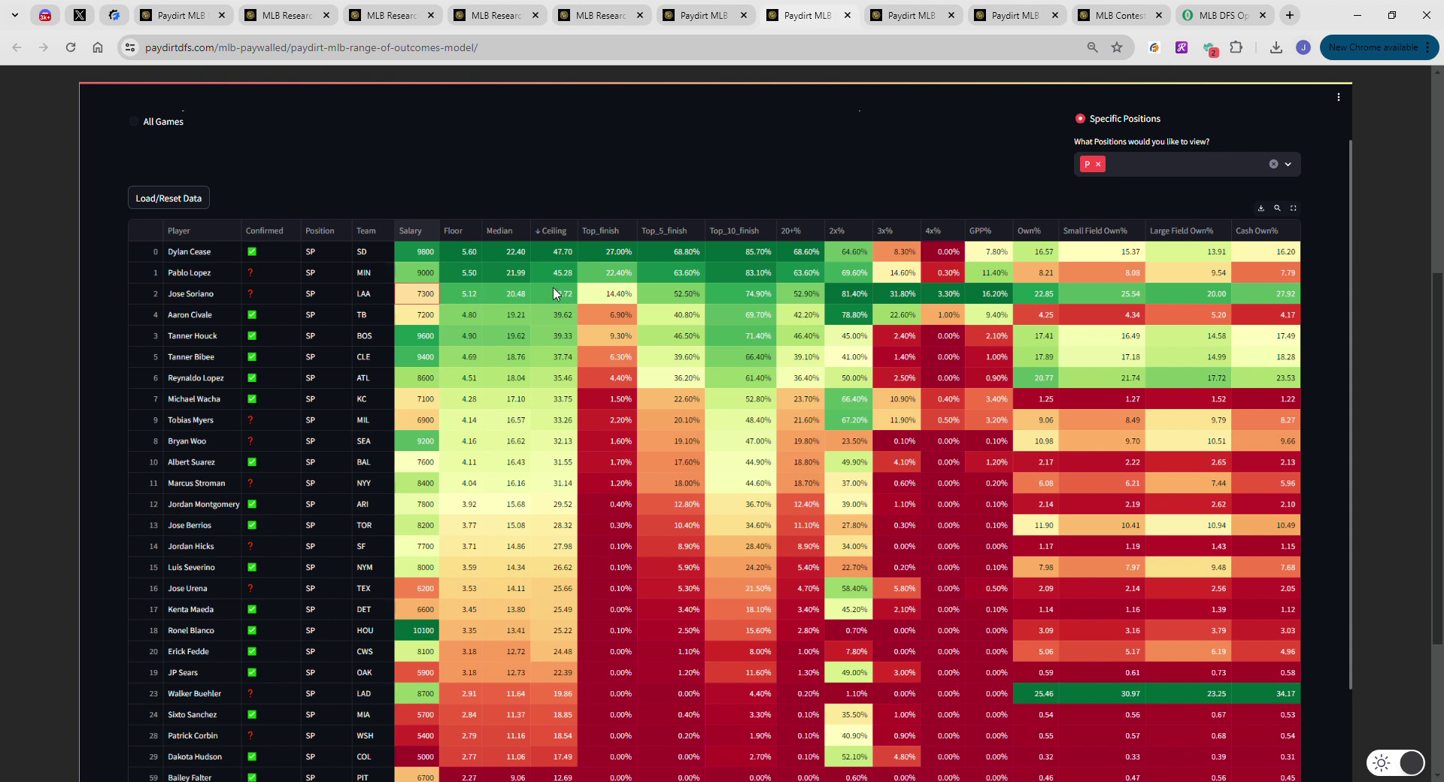
pyautogui.click(622, 298)
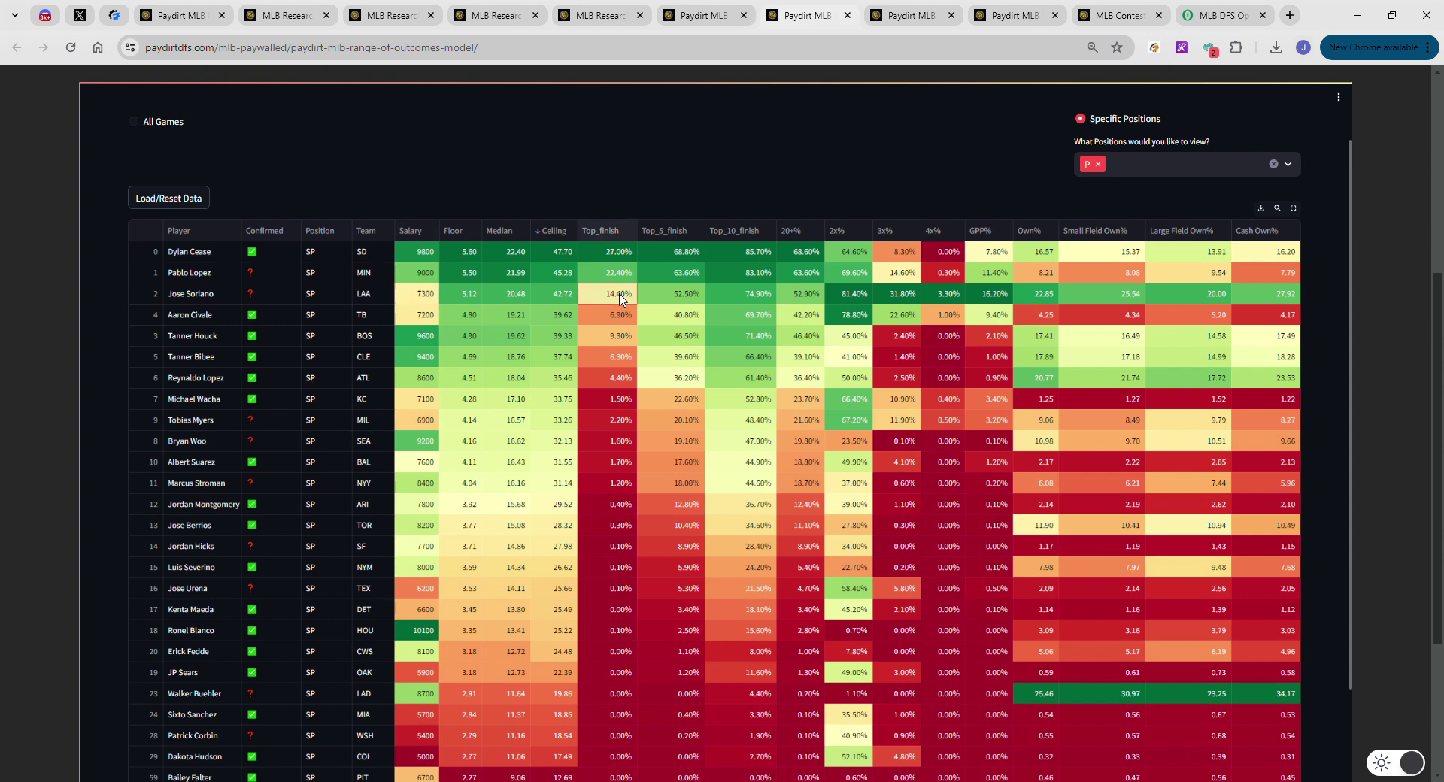
pyautogui.click(524, 300)
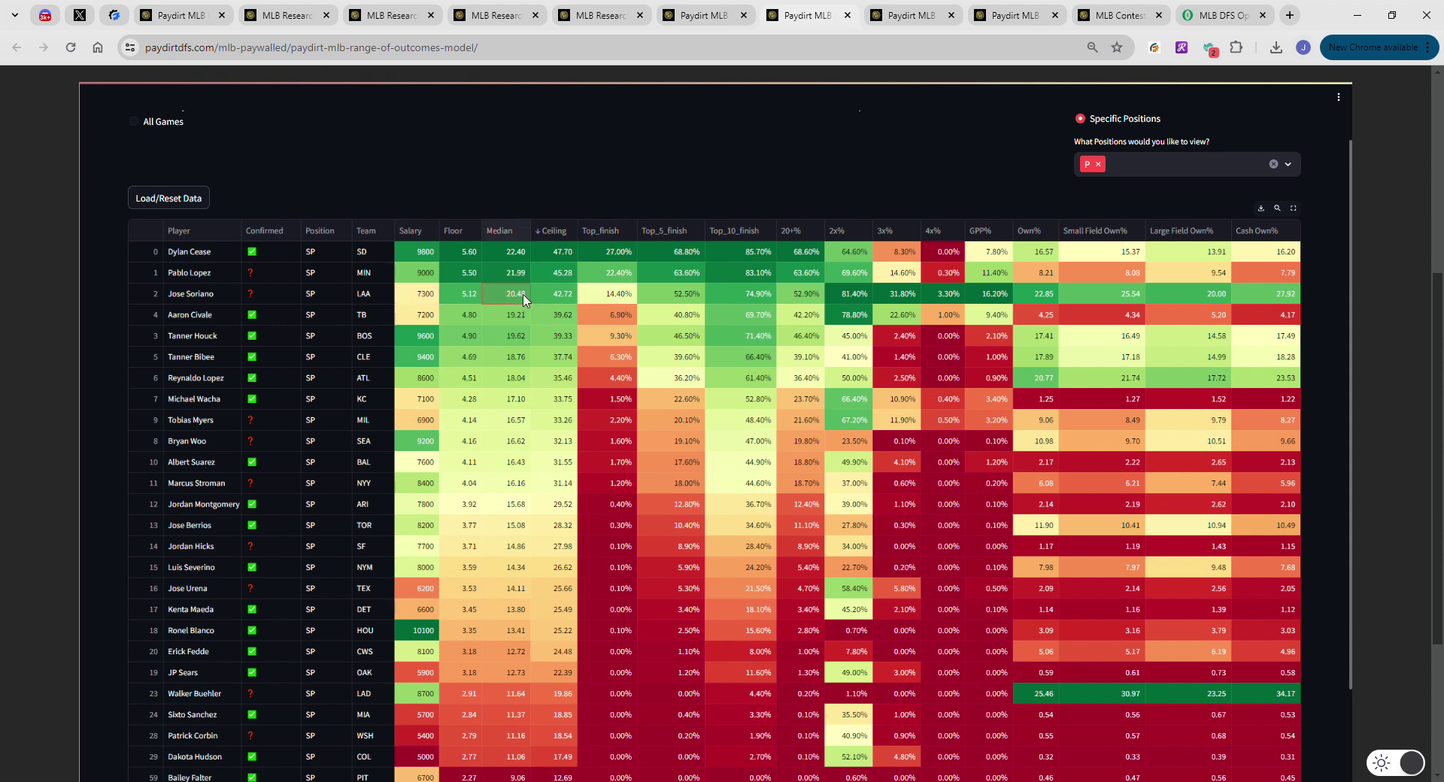
# Compare the median projections of Aaron Civale, Reynaldo Lopez, Michael Wacha and Tobias Myers, and check Myers's salary
pyautogui.click(515, 319)
pyautogui.click(518, 379)
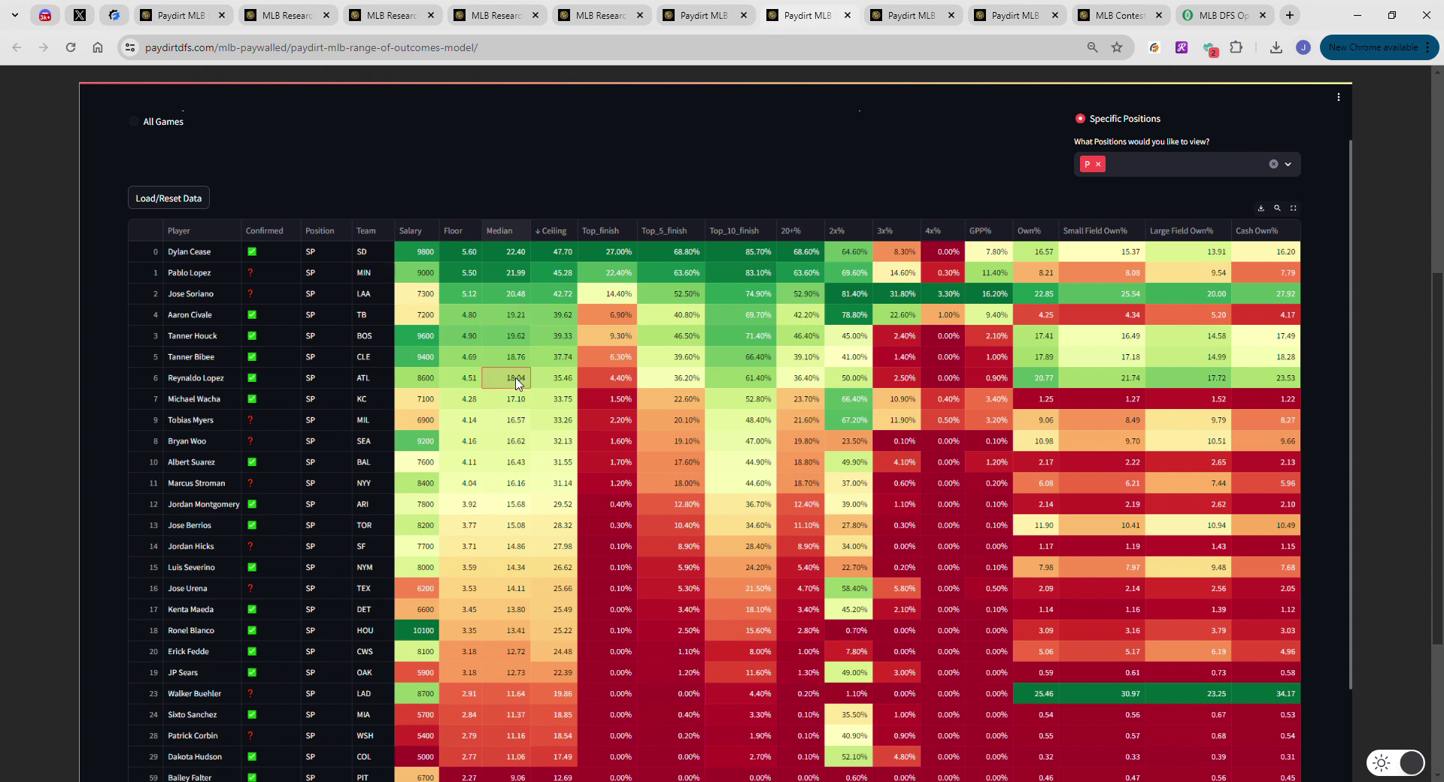
pyautogui.click(510, 401)
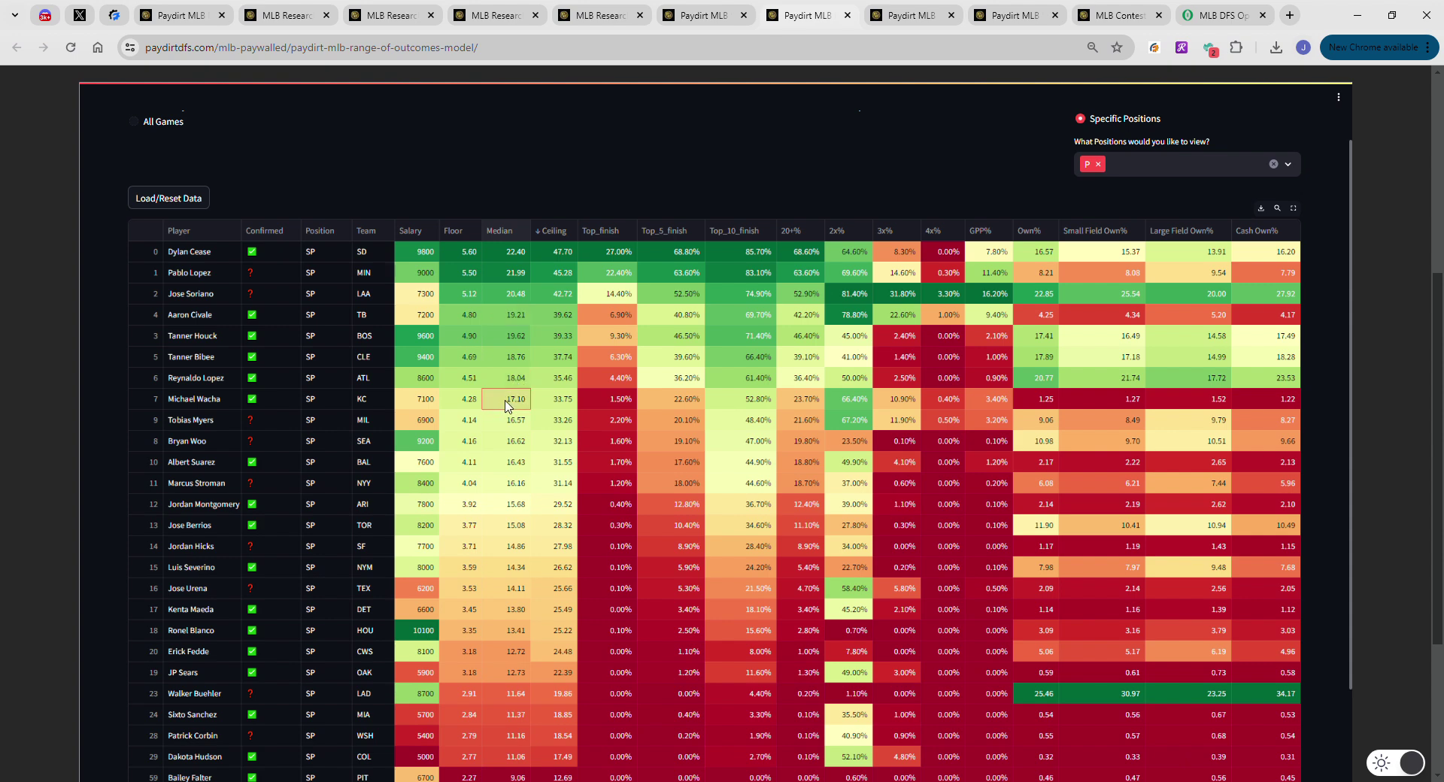
pyautogui.click(525, 427)
pyautogui.click(431, 425)
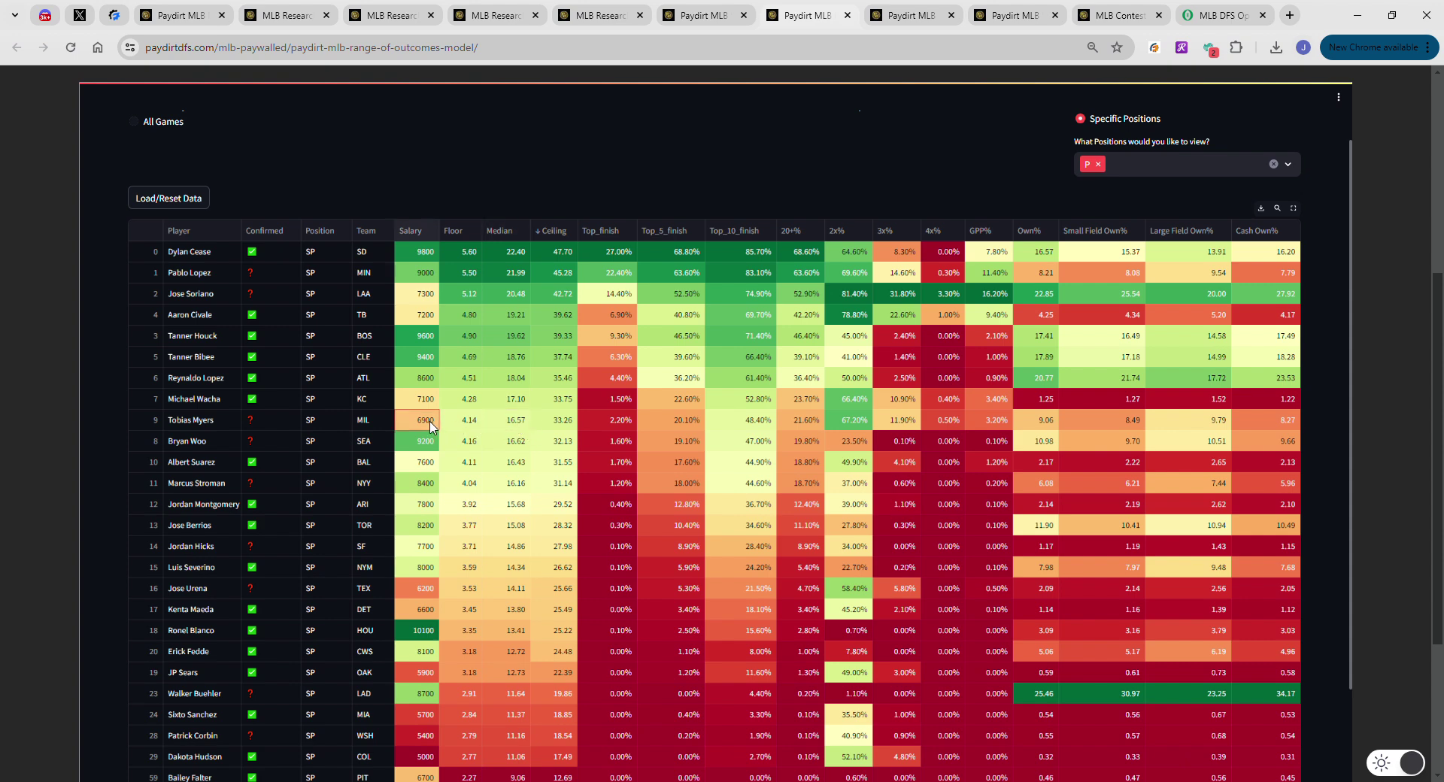
pyautogui.click(524, 427)
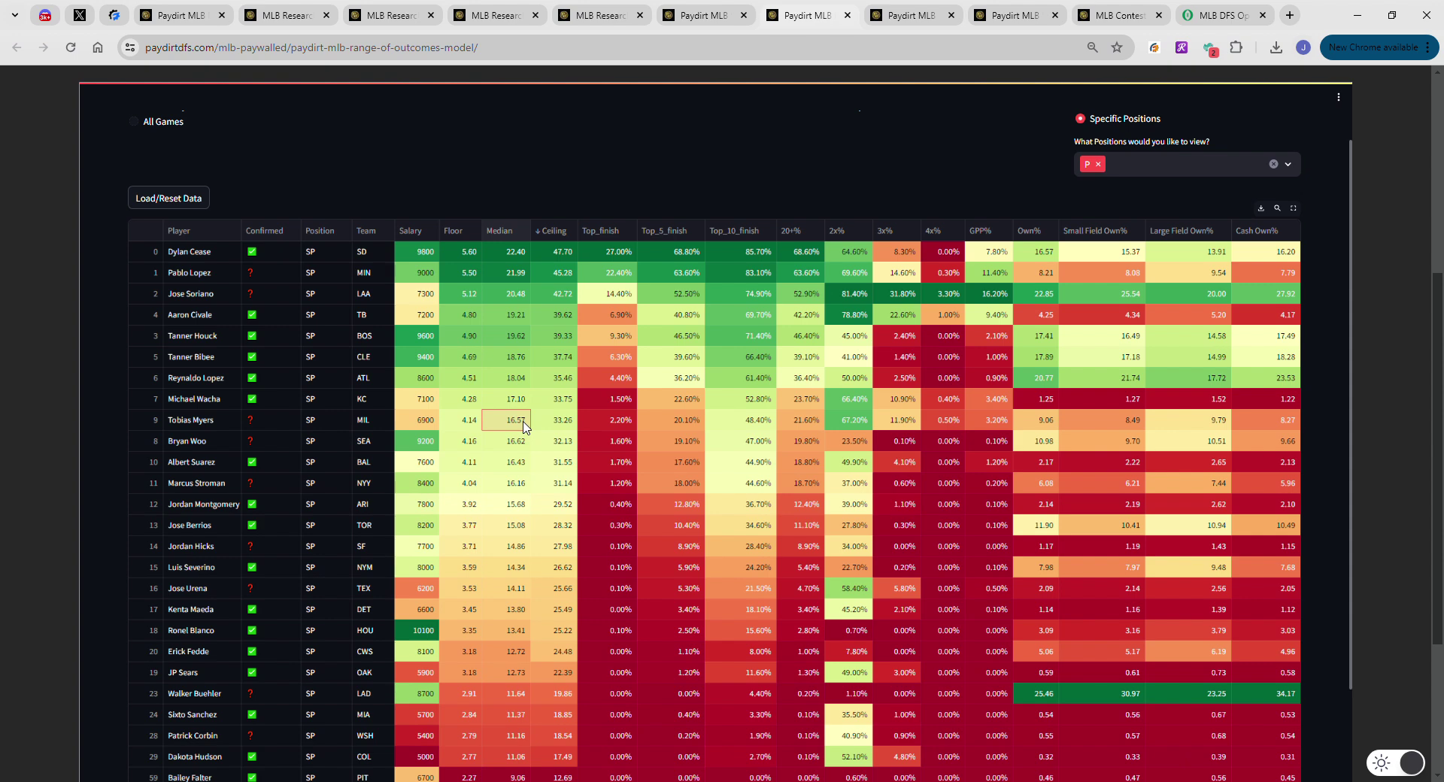
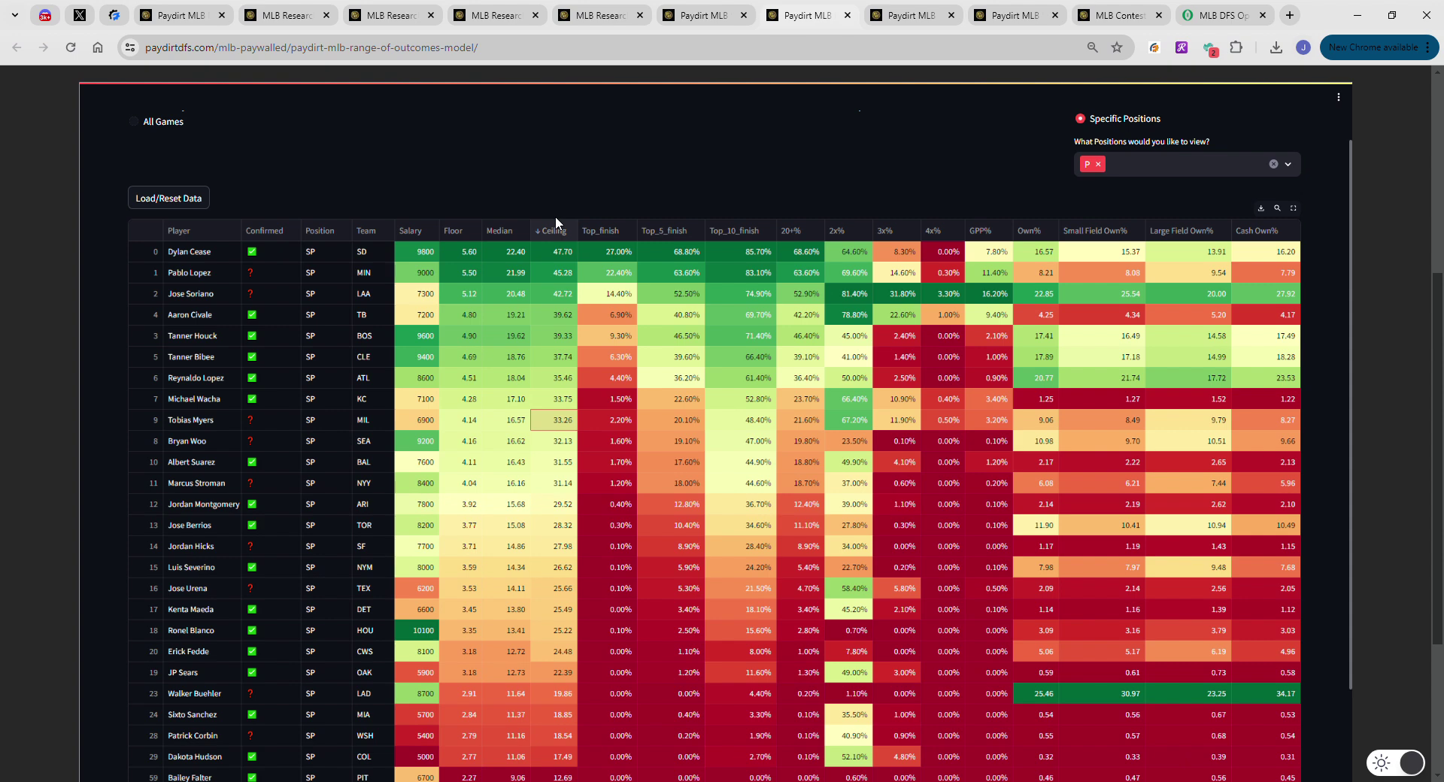
# Sort the pitchers by Own% from highest to lowest and examine Walker Buehler's median projection and ownership
pyautogui.click(1035, 234)
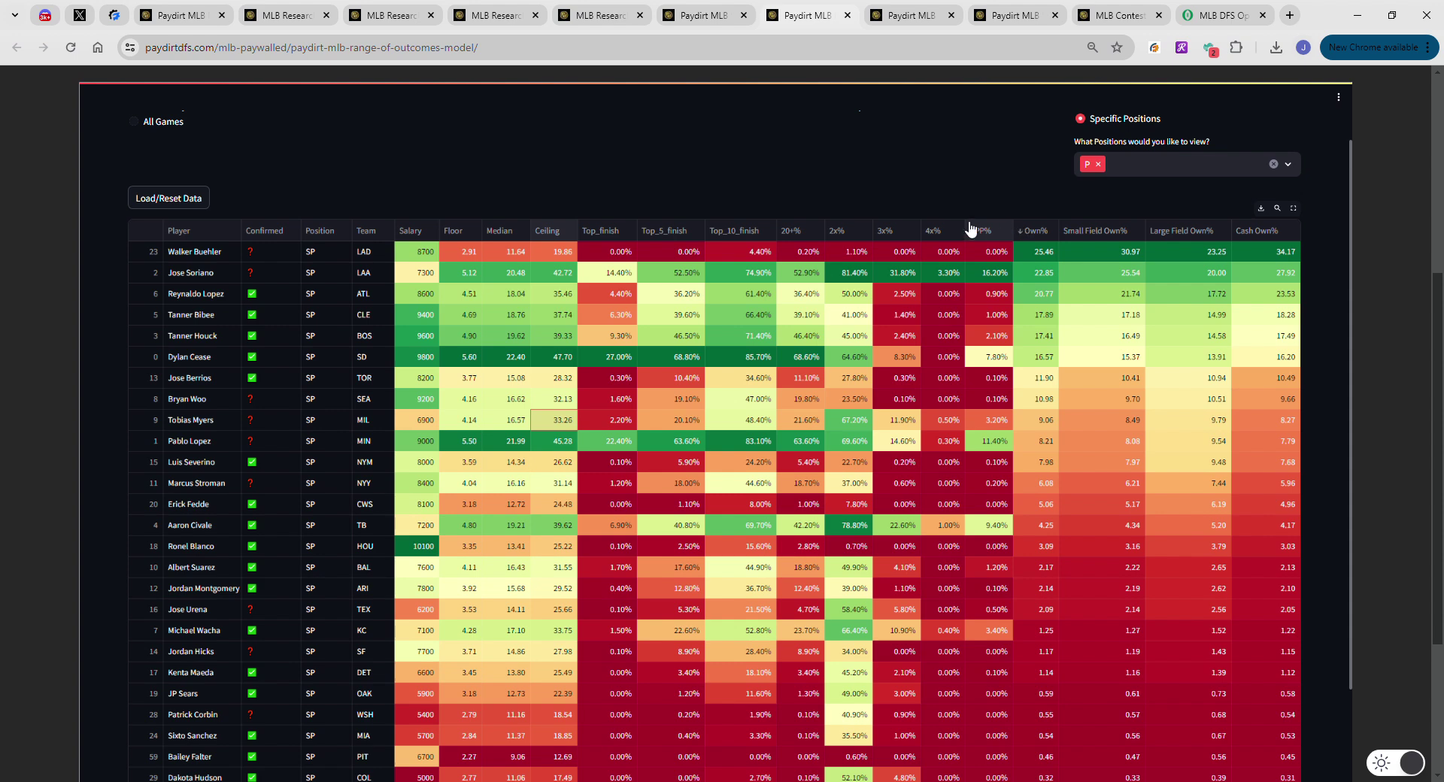
pyautogui.click(506, 256)
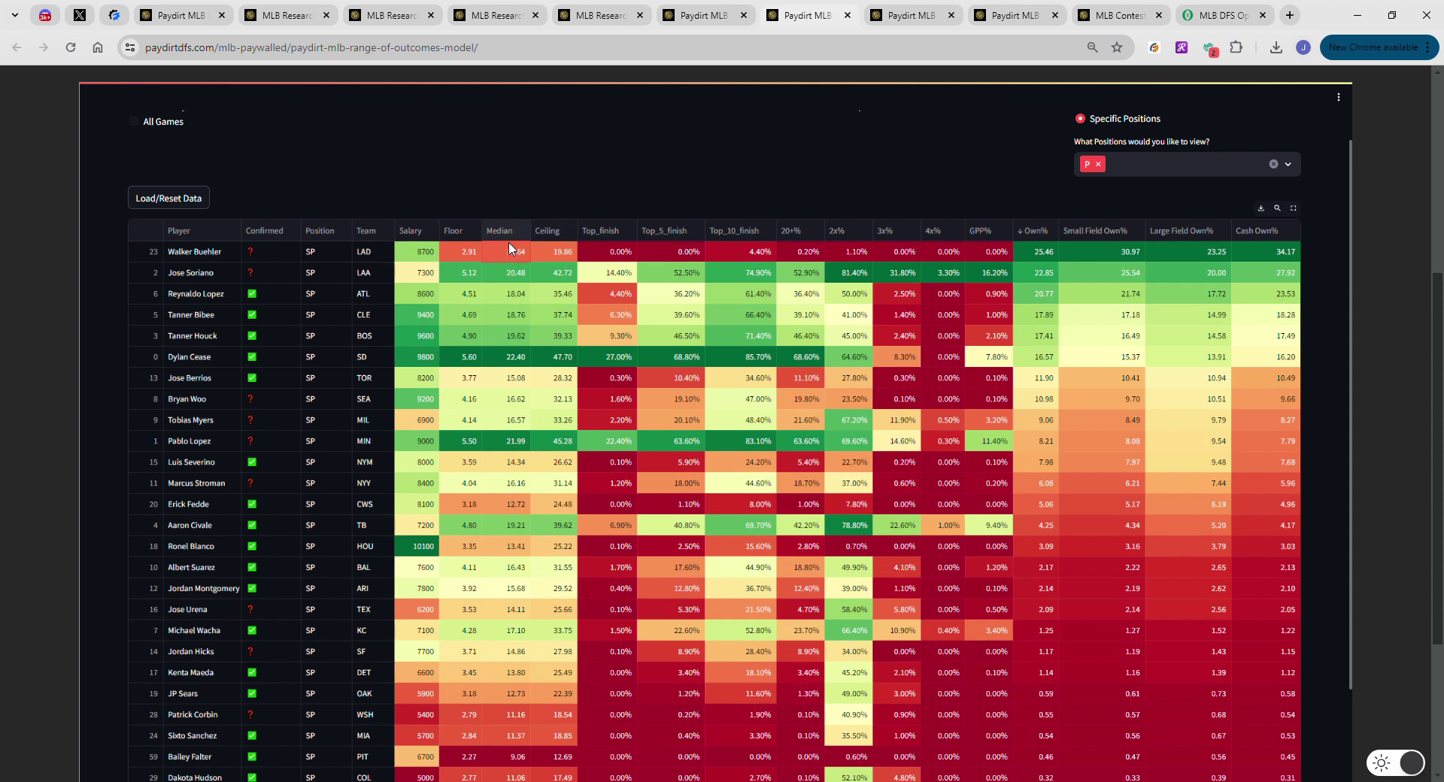
pyautogui.click(1032, 254)
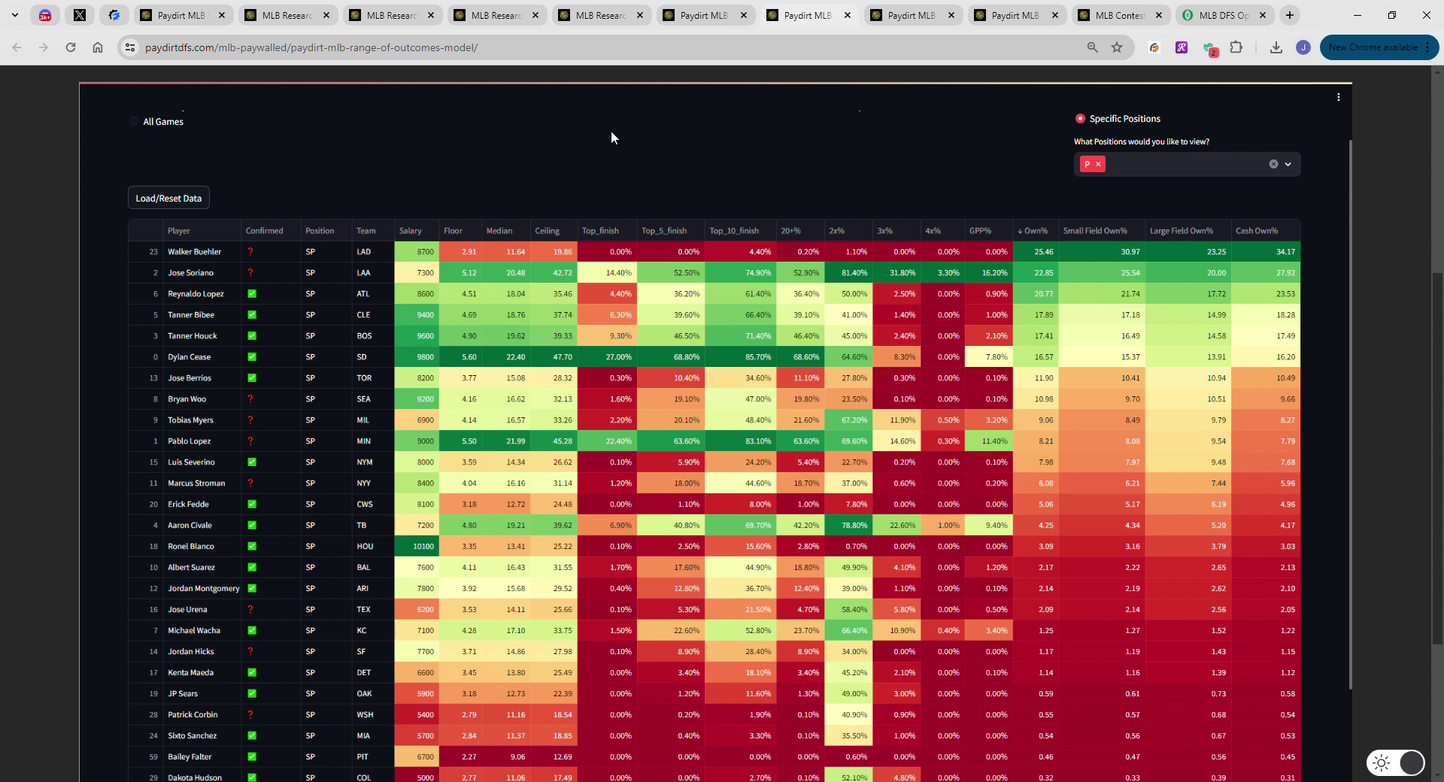
# Check the MLB Team Range of Outcomes table, and return to the pitchers' Stats vs. LHH sheet
pyautogui.click(876, 14)
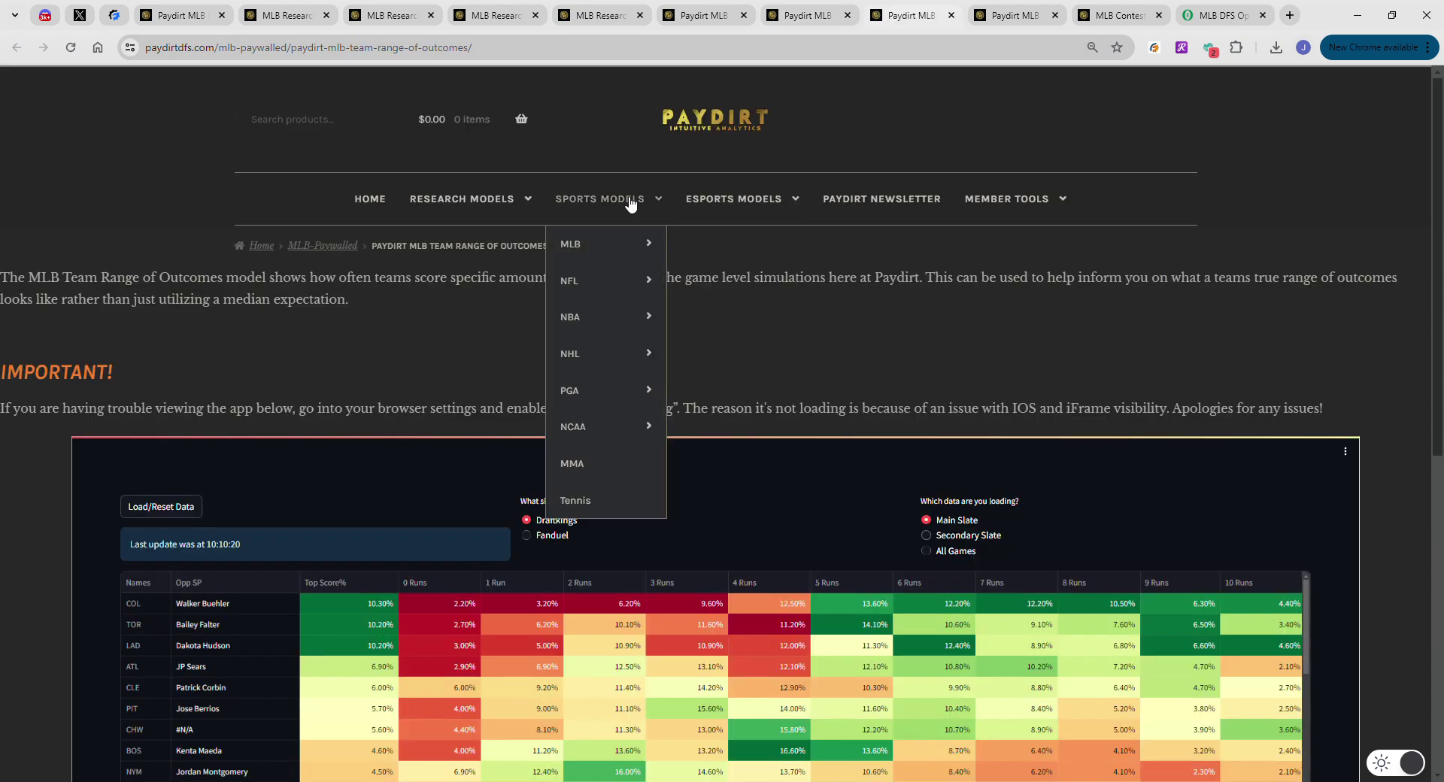
pyautogui.scroll(-1, 530, 113)
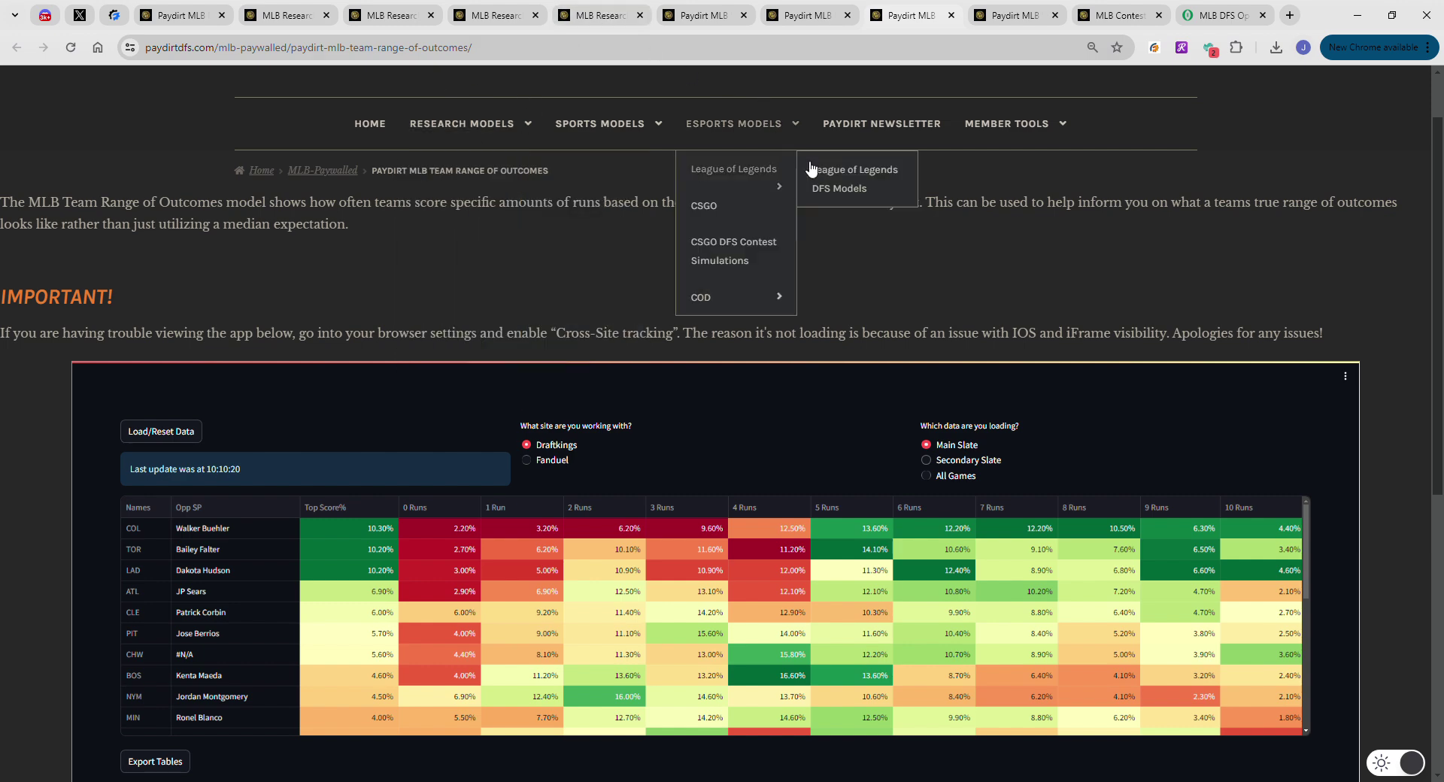
pyautogui.click(387, 15)
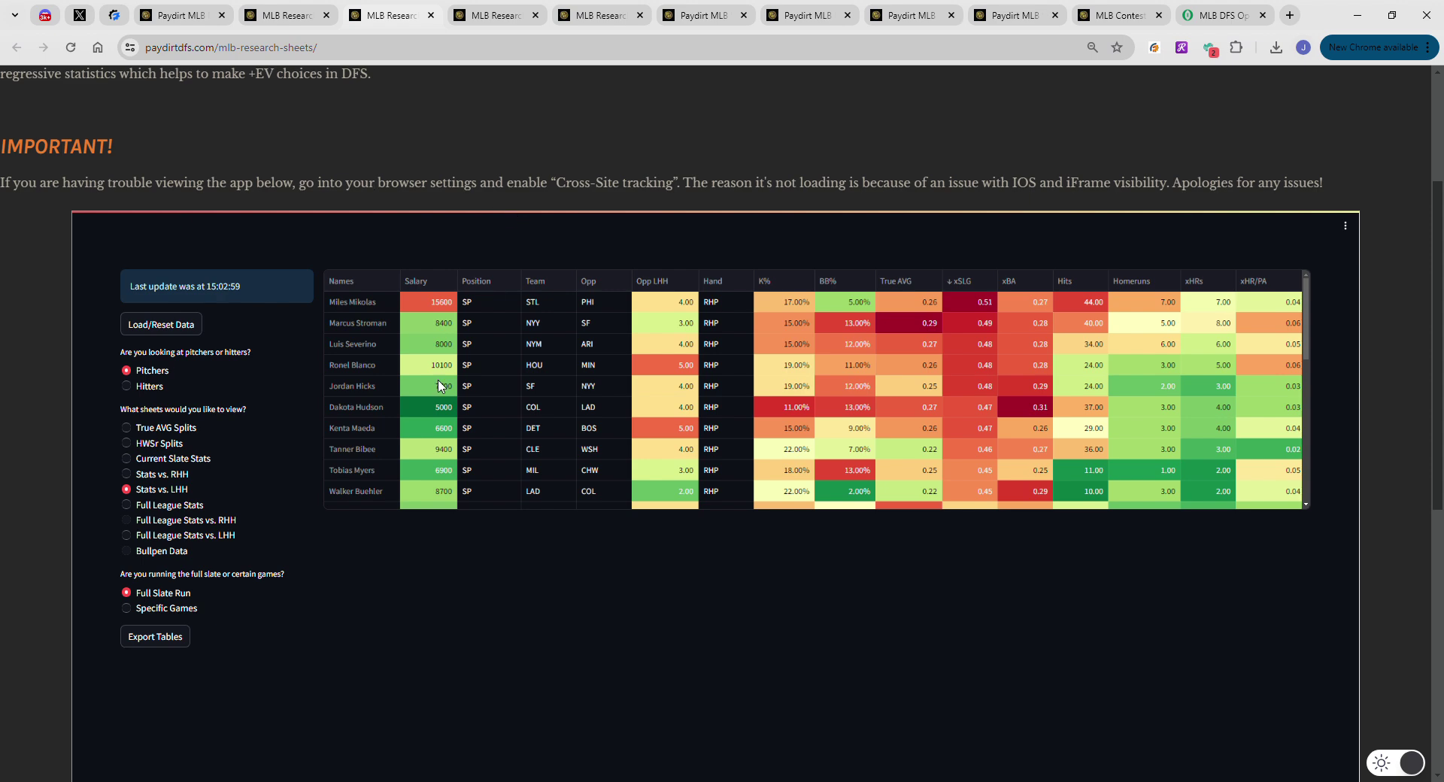
# In the pitchers' Stats vs. RHH sheet, rank by True AVG and xHR/PA from highest to lowest to find vulnerable pitchers
pyautogui.click(495, 15)
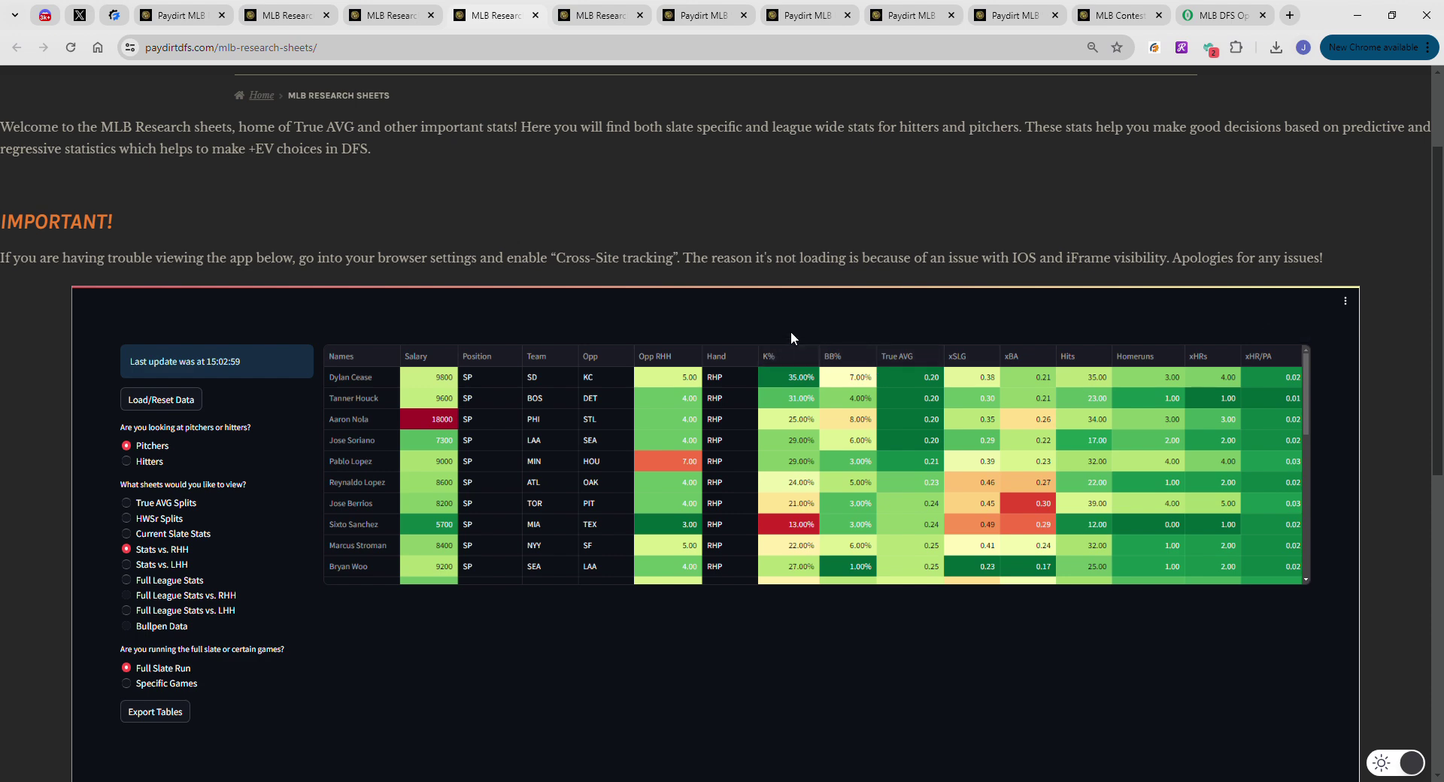
pyautogui.click(914, 358)
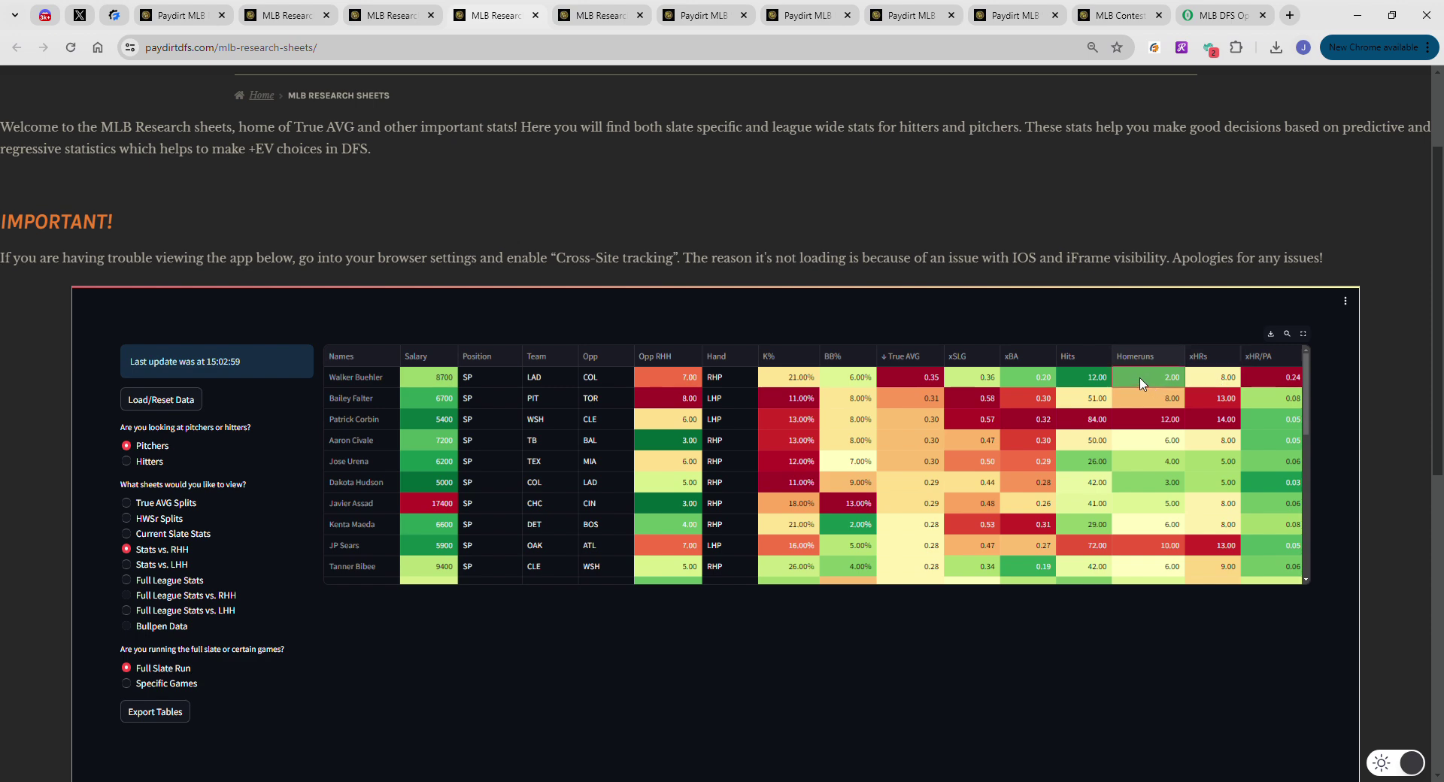
pyautogui.click(1276, 357)
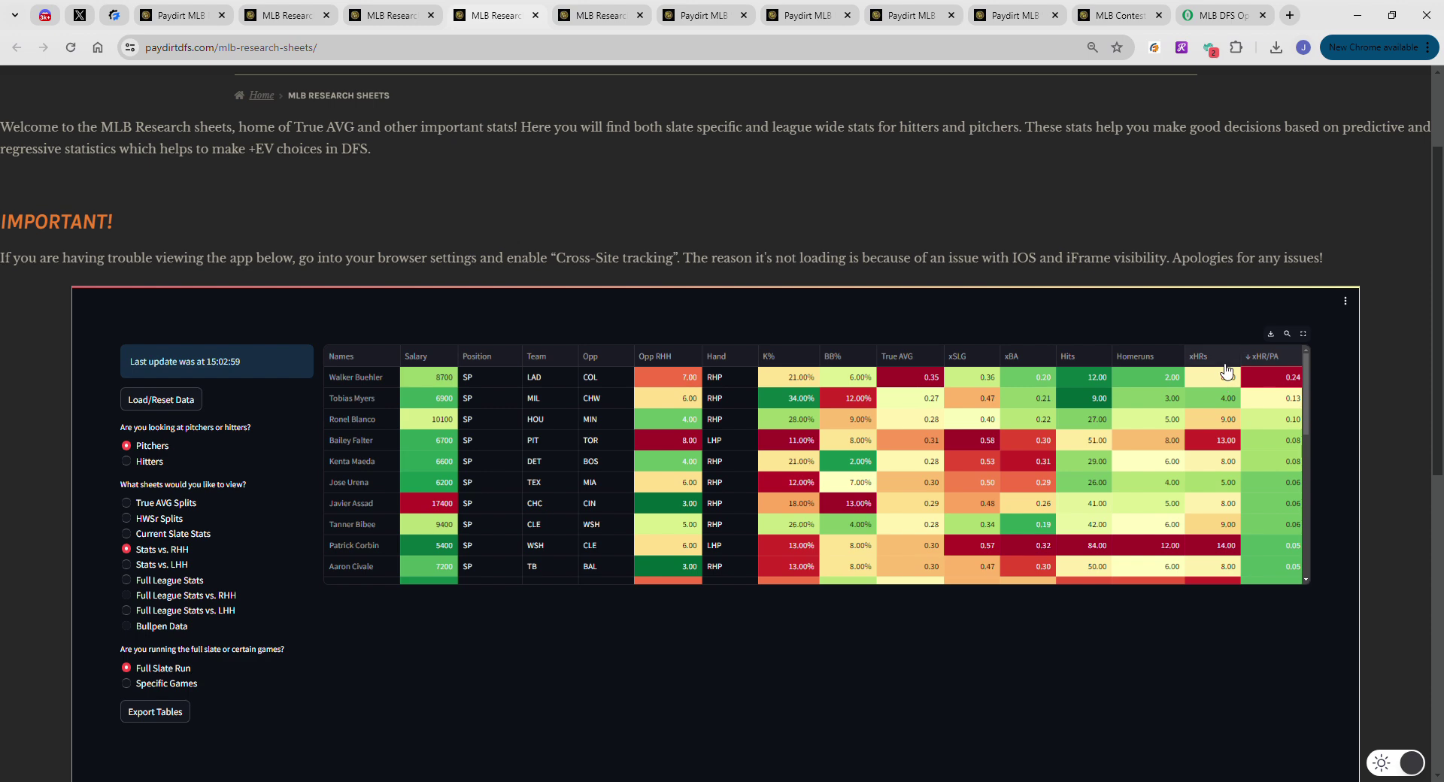
pyautogui.click(1220, 356)
pyautogui.click(1264, 357)
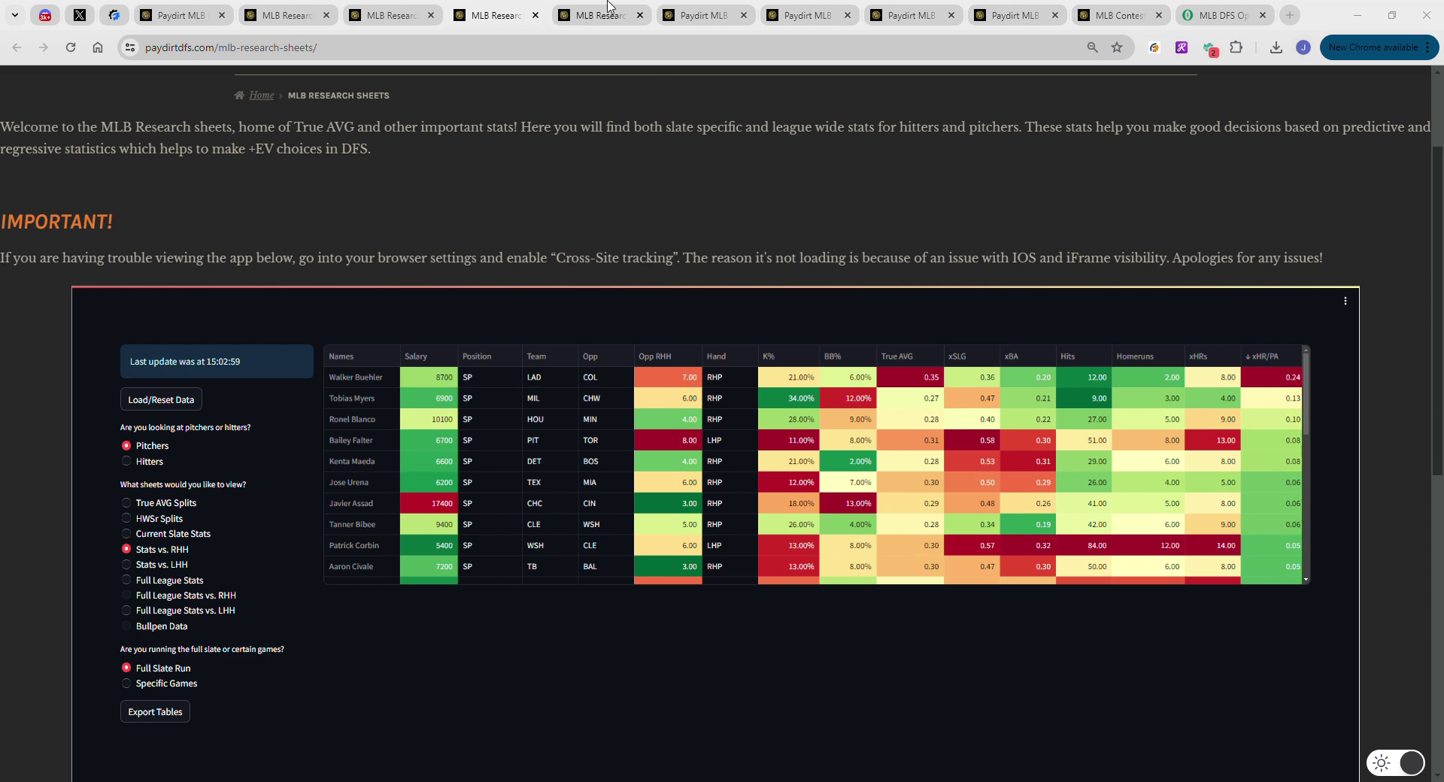
# Sort the pitchers' Stats vs. LHH sheet alphabetically by team and examine Walker Buehler's row
pyautogui.click(399, 15)
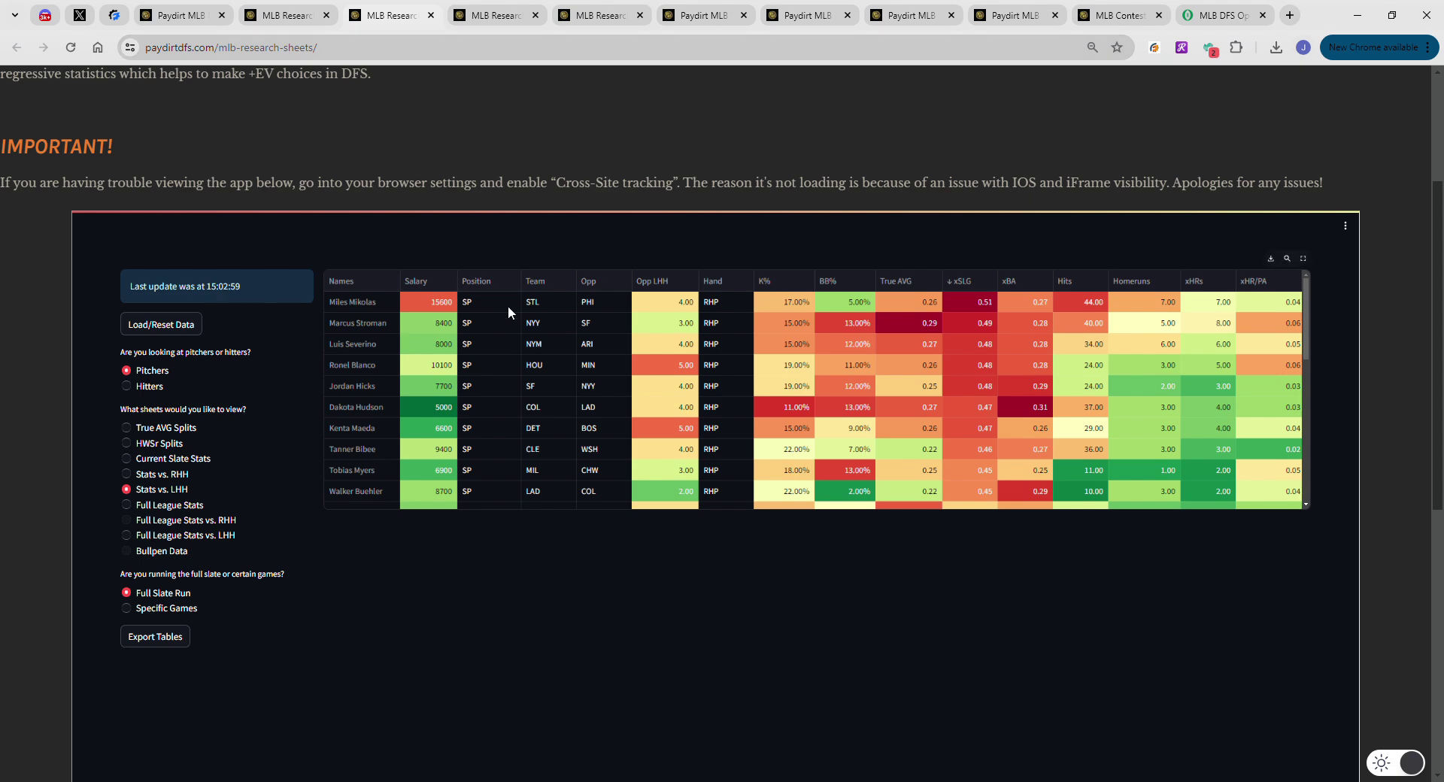
pyautogui.click(540, 281)
pyautogui.scroll(-3, 576, 341)
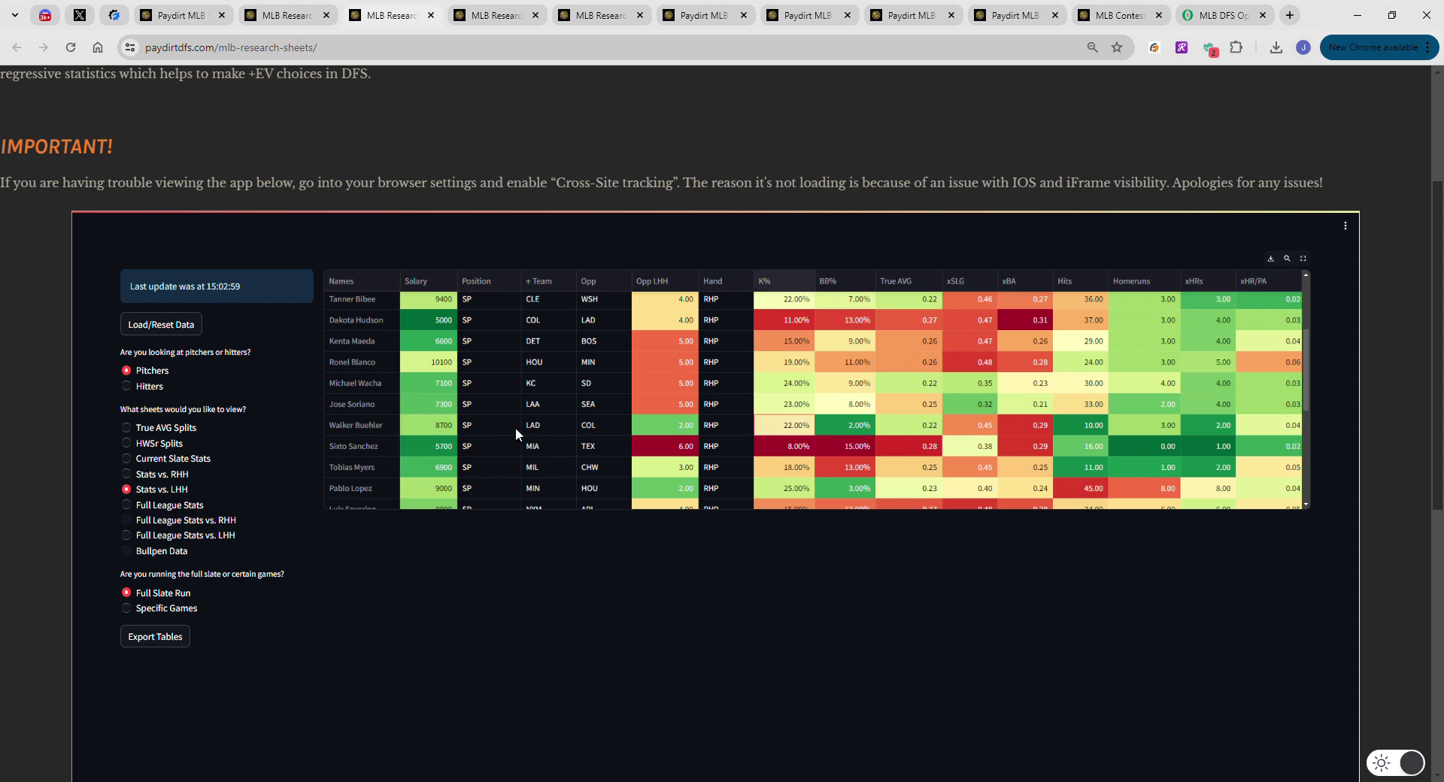
pyautogui.click(369, 426)
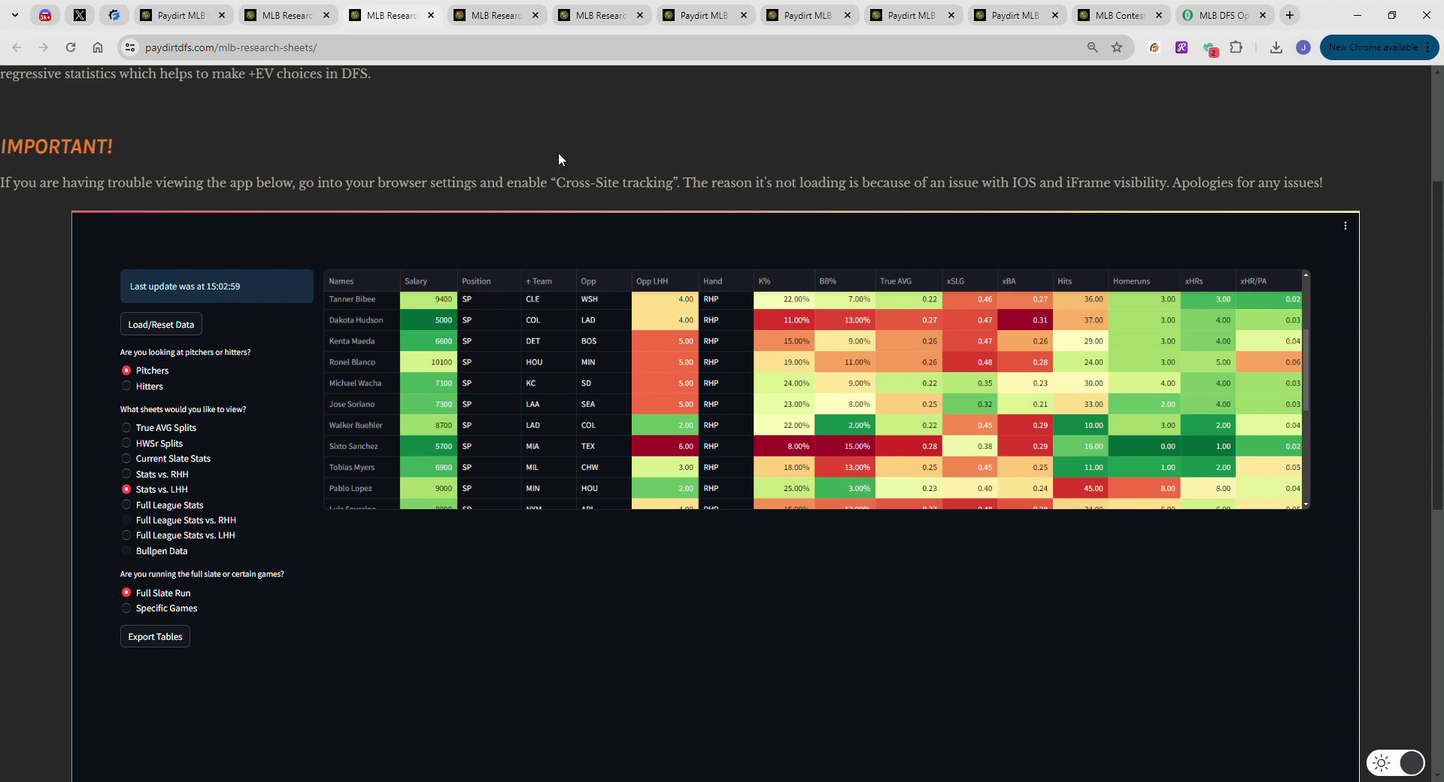
# Filter the Current Slate Player Stats for hitters to COL and sort them by xSLG from highest to lowest
pyautogui.click(497, 15)
pyautogui.click(598, 15)
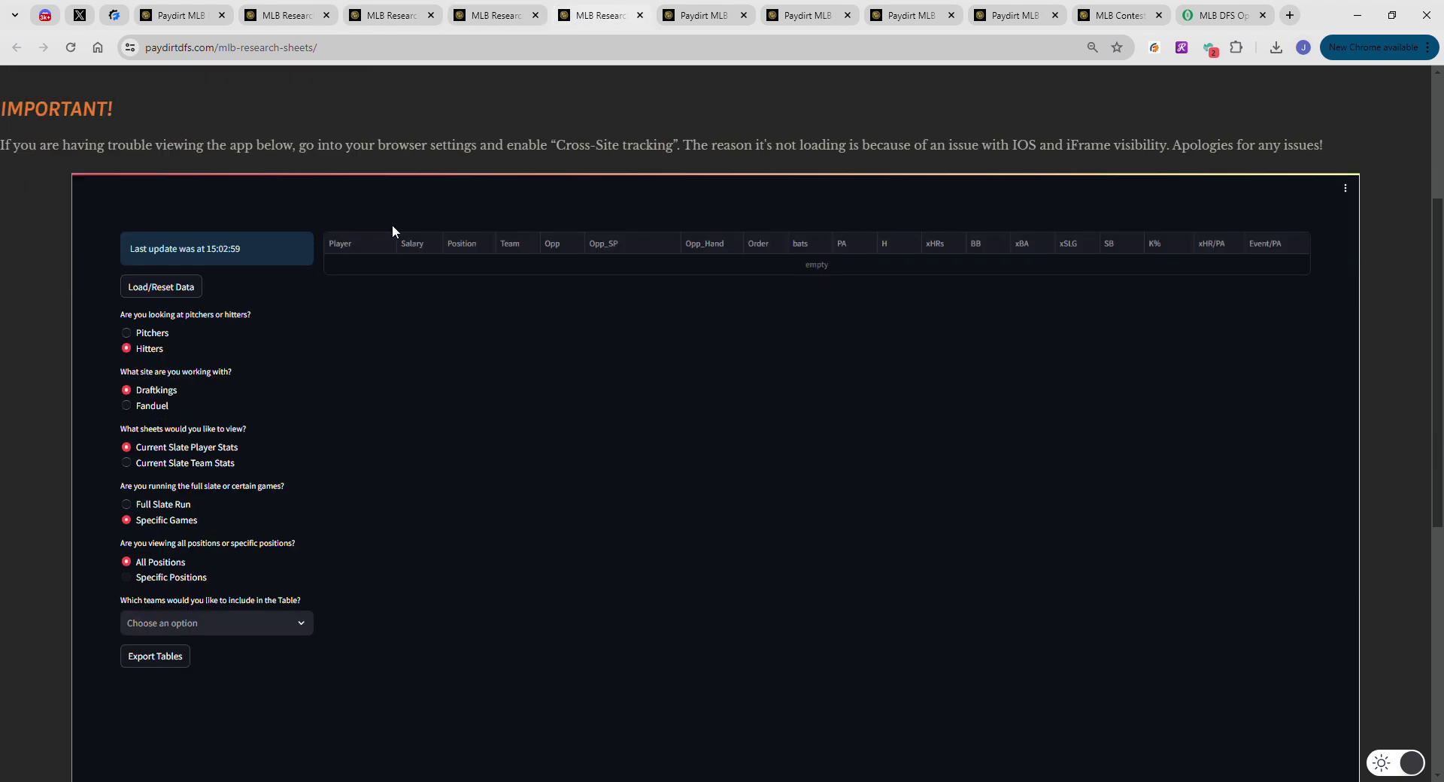
pyautogui.click(283, 624)
pyautogui.write('col')
pyautogui.press('Return')
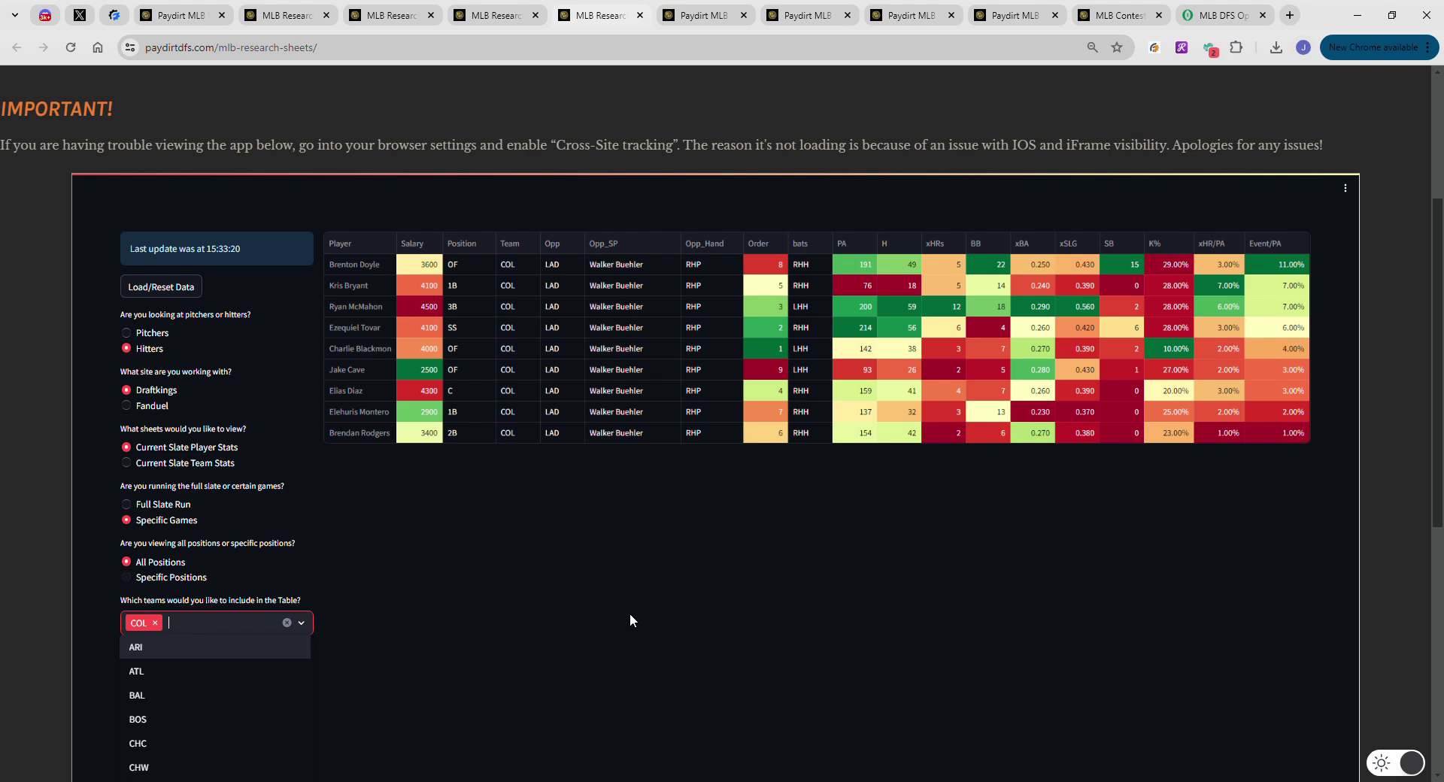
pyautogui.click(583, 621)
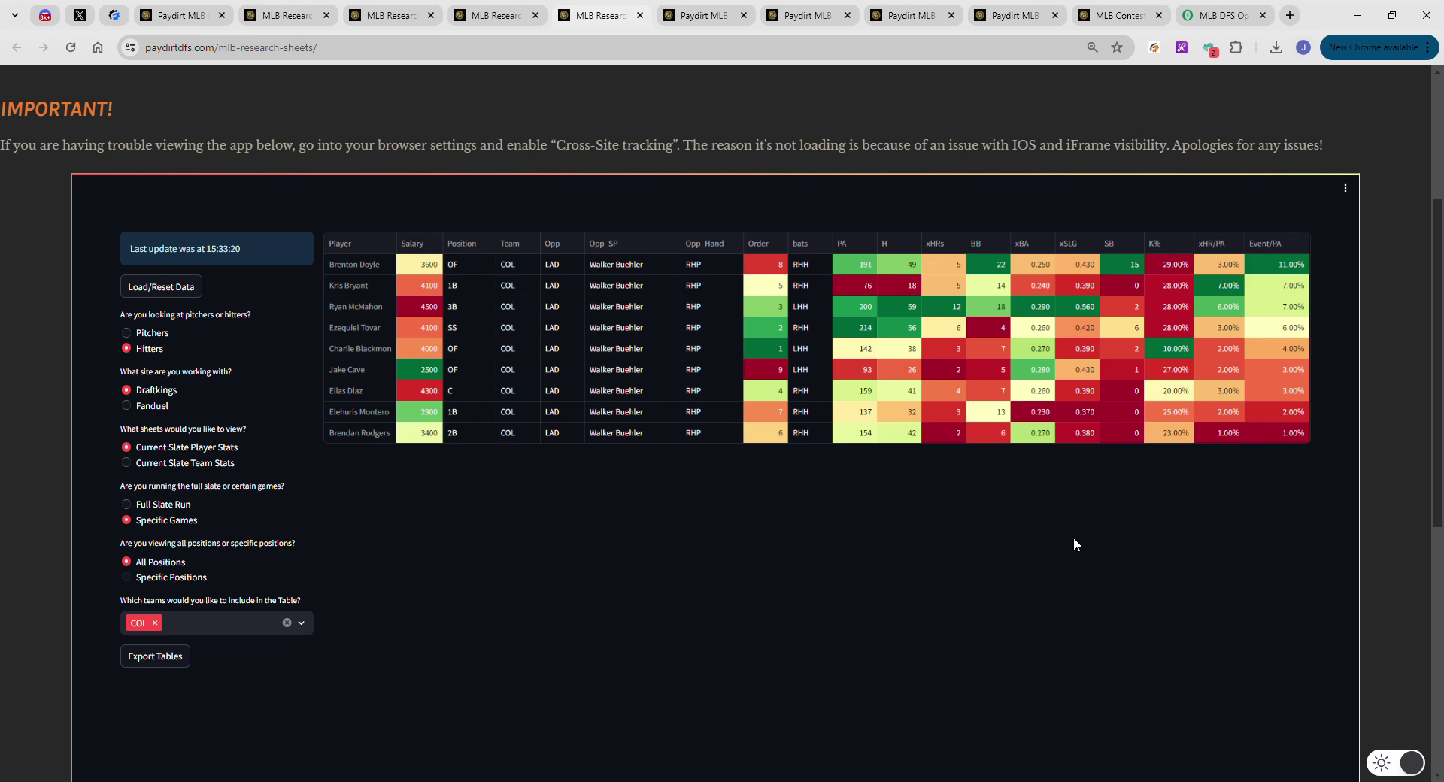
pyautogui.click(1085, 251)
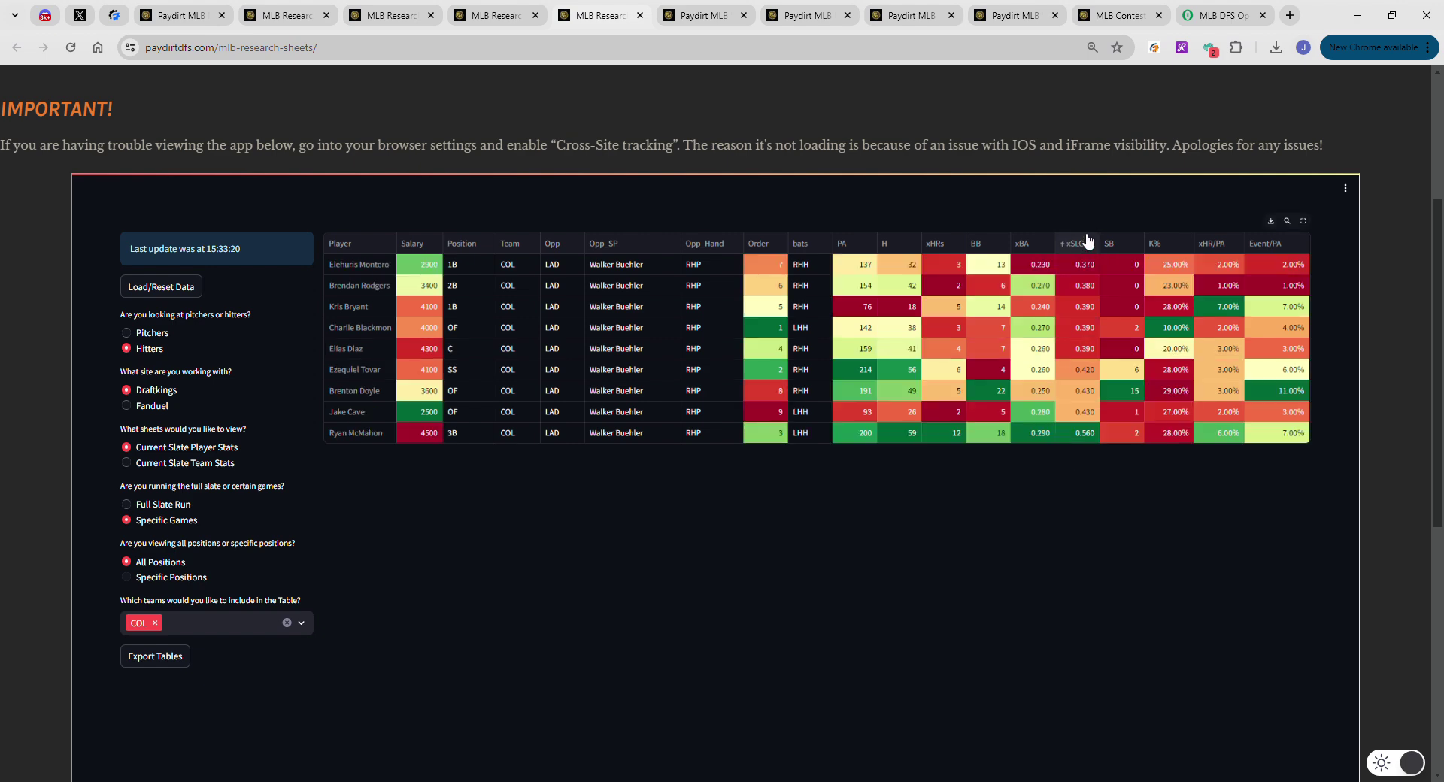
pyautogui.click(1085, 251)
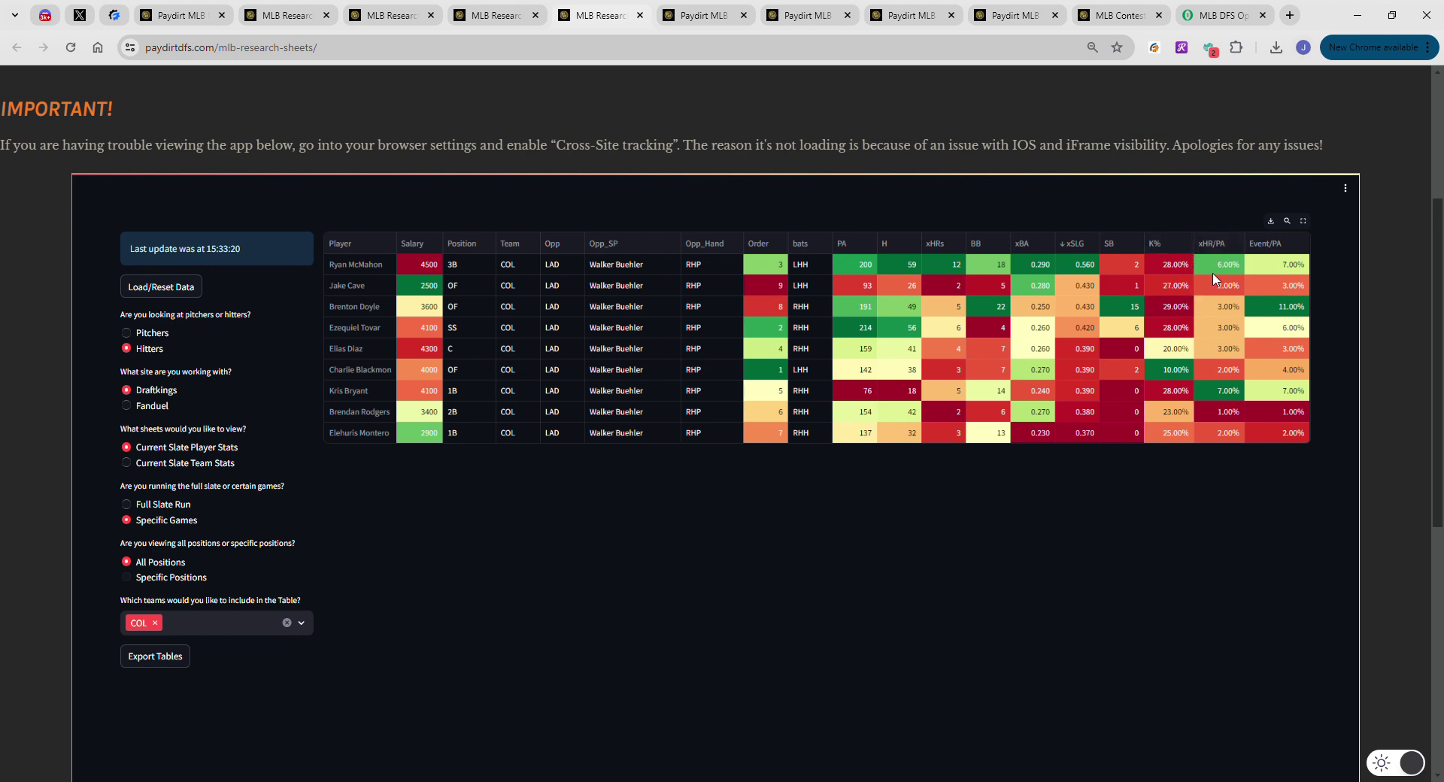
# Rank the COL hitters from highest to lowest by xHR/PA, by xSLG, and by Event/PA to compare their power and event rates
pyautogui.click(1229, 257)
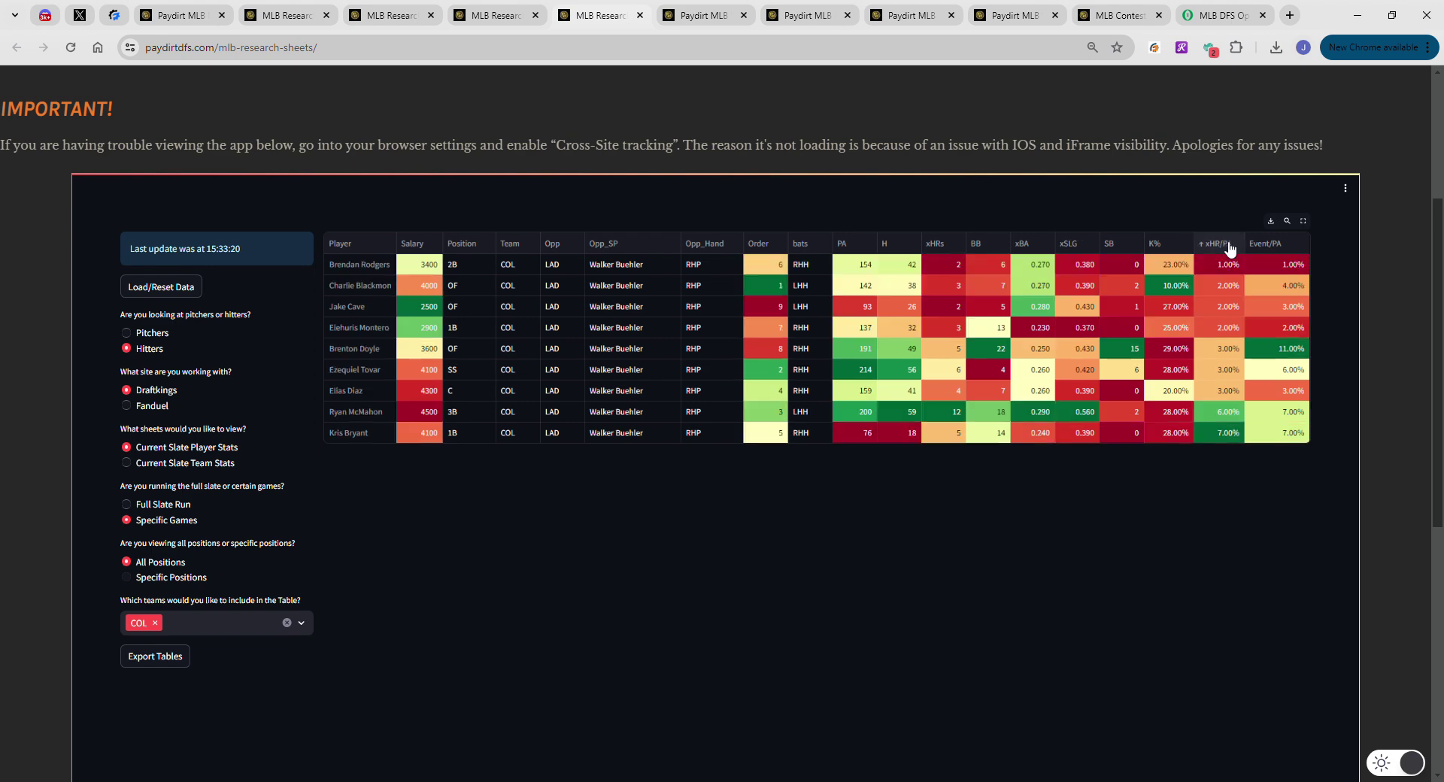
pyautogui.click(1229, 257)
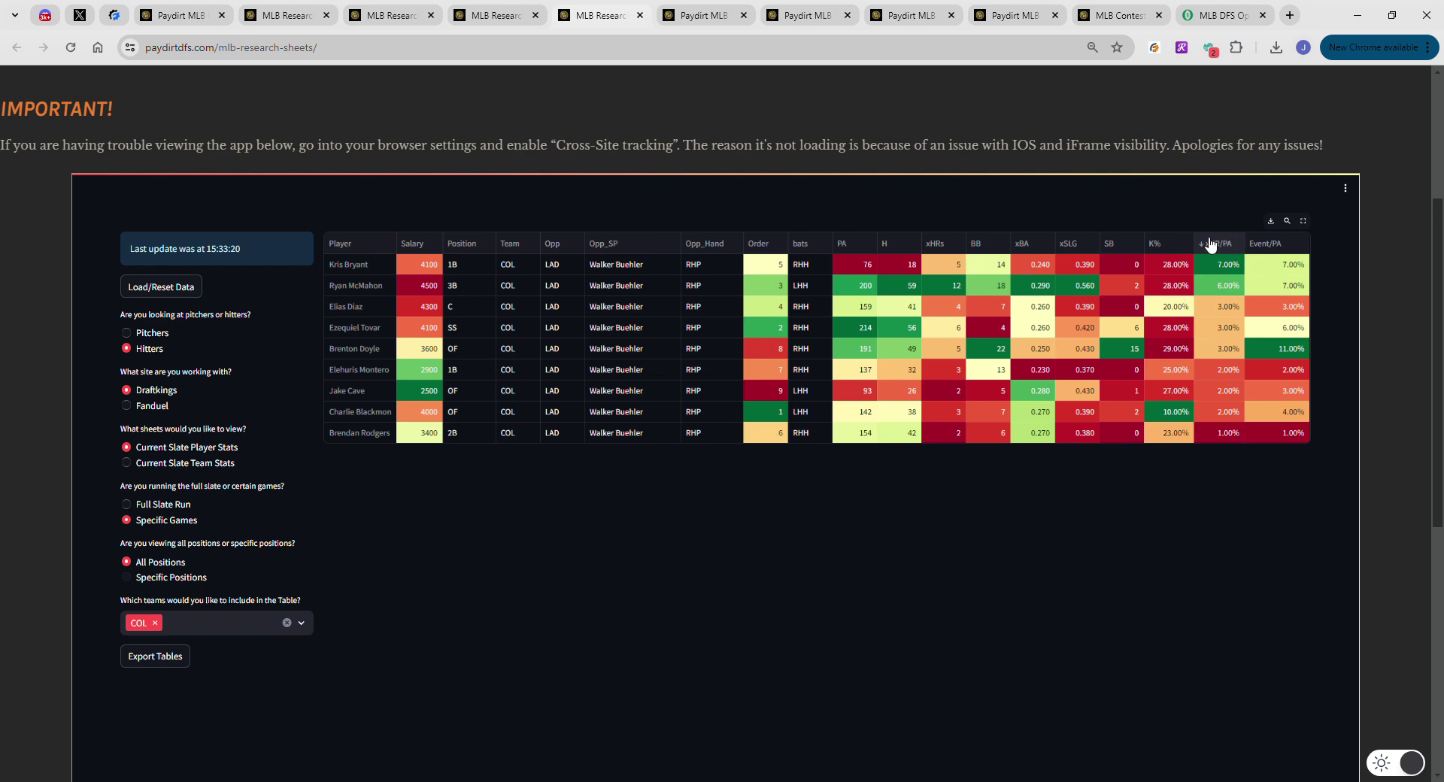
pyautogui.click(1089, 242)
pyautogui.click(1090, 243)
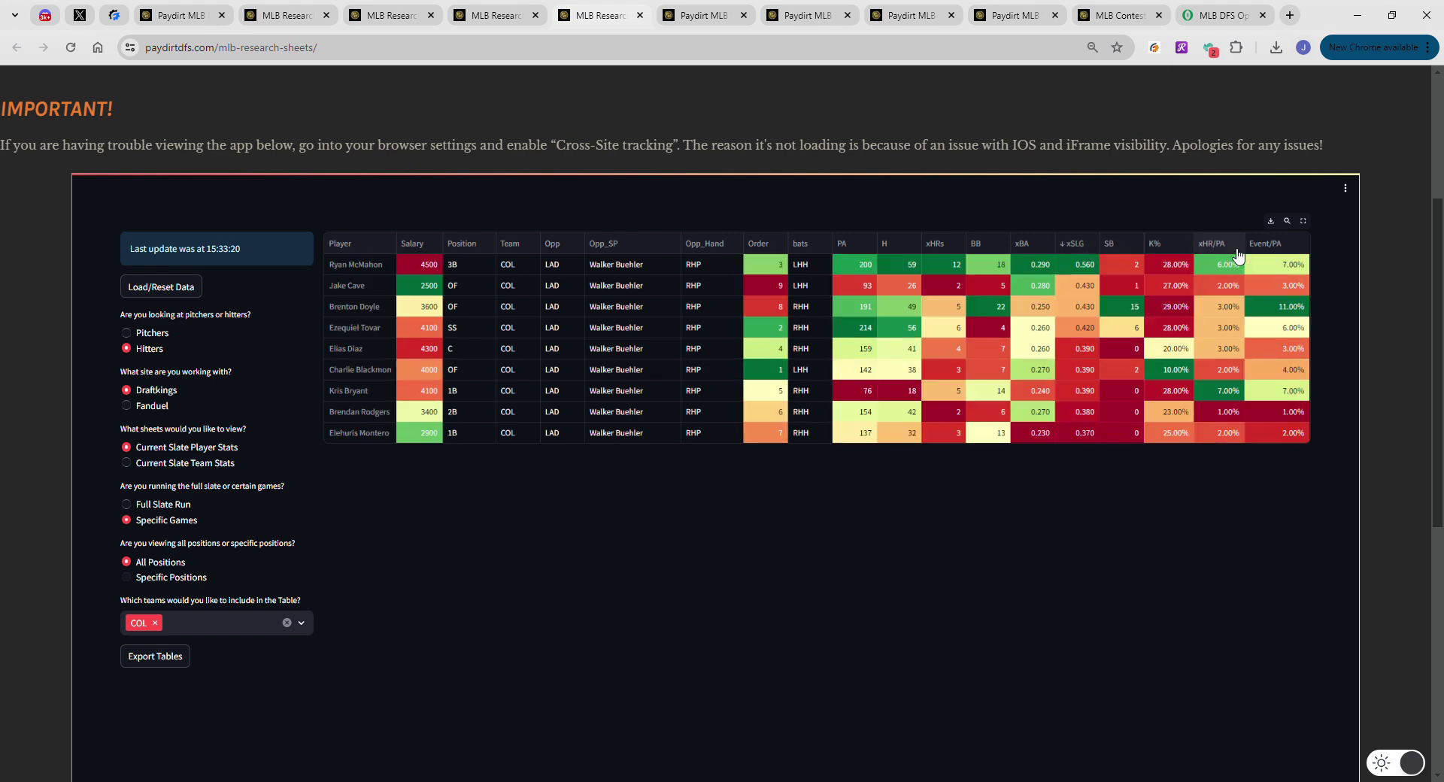
pyautogui.click(1267, 243)
pyautogui.click(1268, 243)
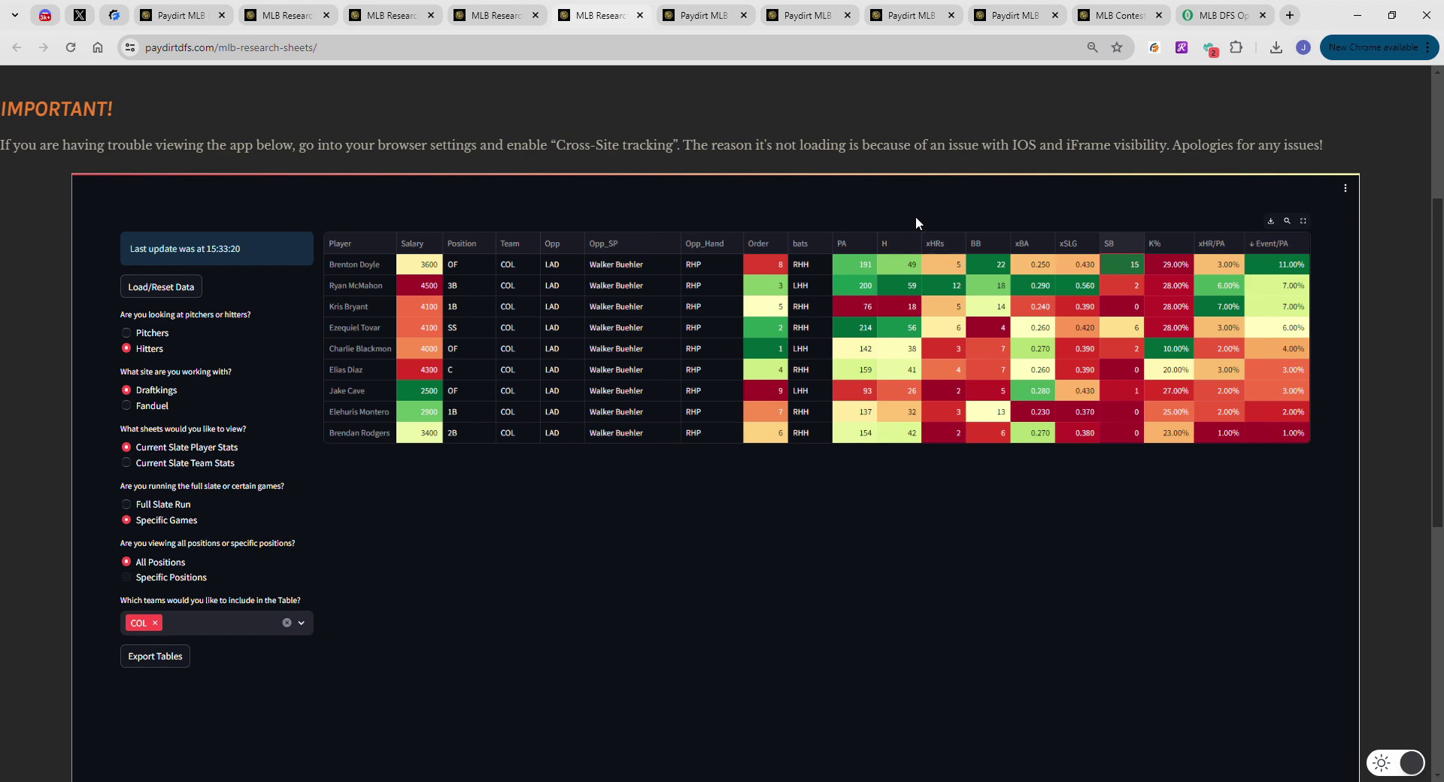
# Compare the COL hitters by xSLG and xBA, leaving the table sorted by xSLG from highest to lowest
pyautogui.doubleClick(1077, 247)
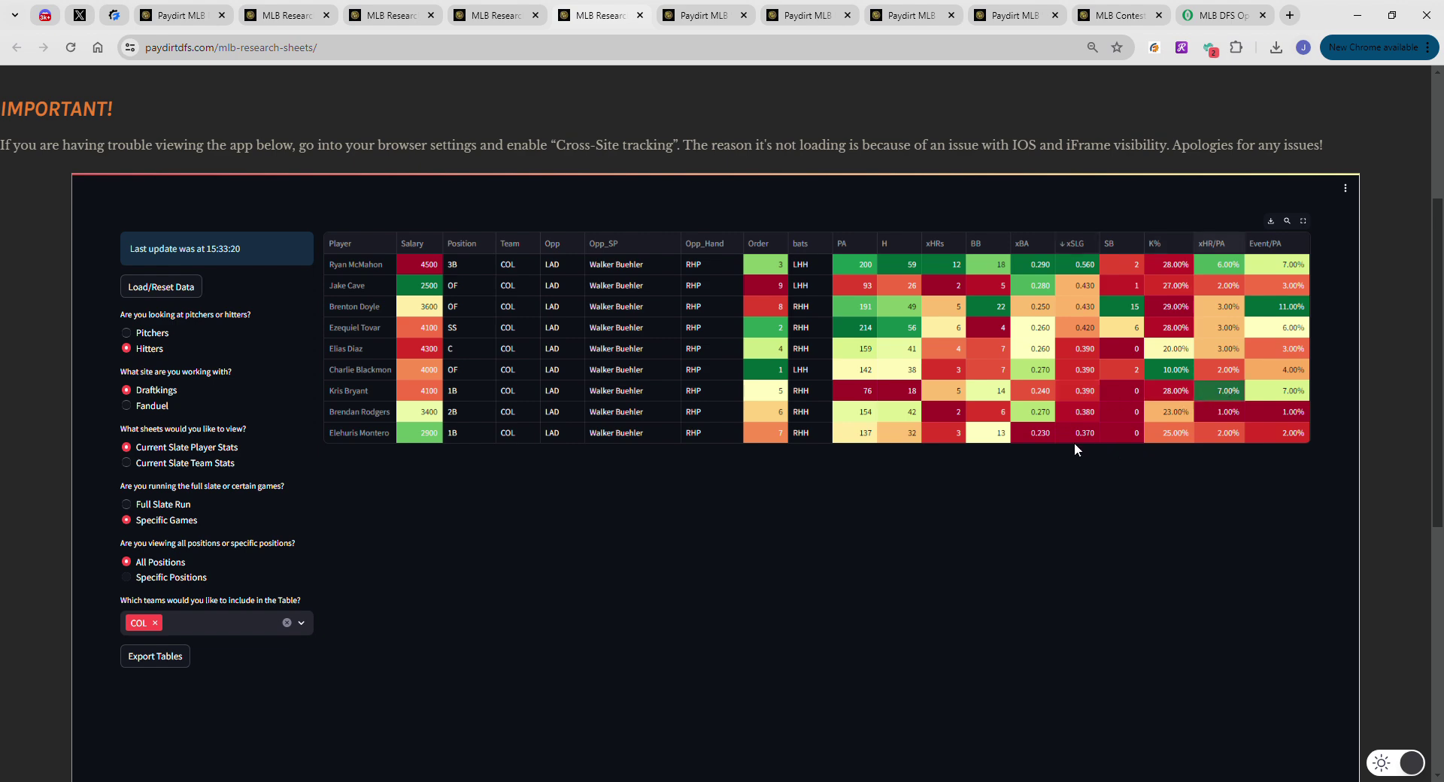
pyautogui.click(1043, 250)
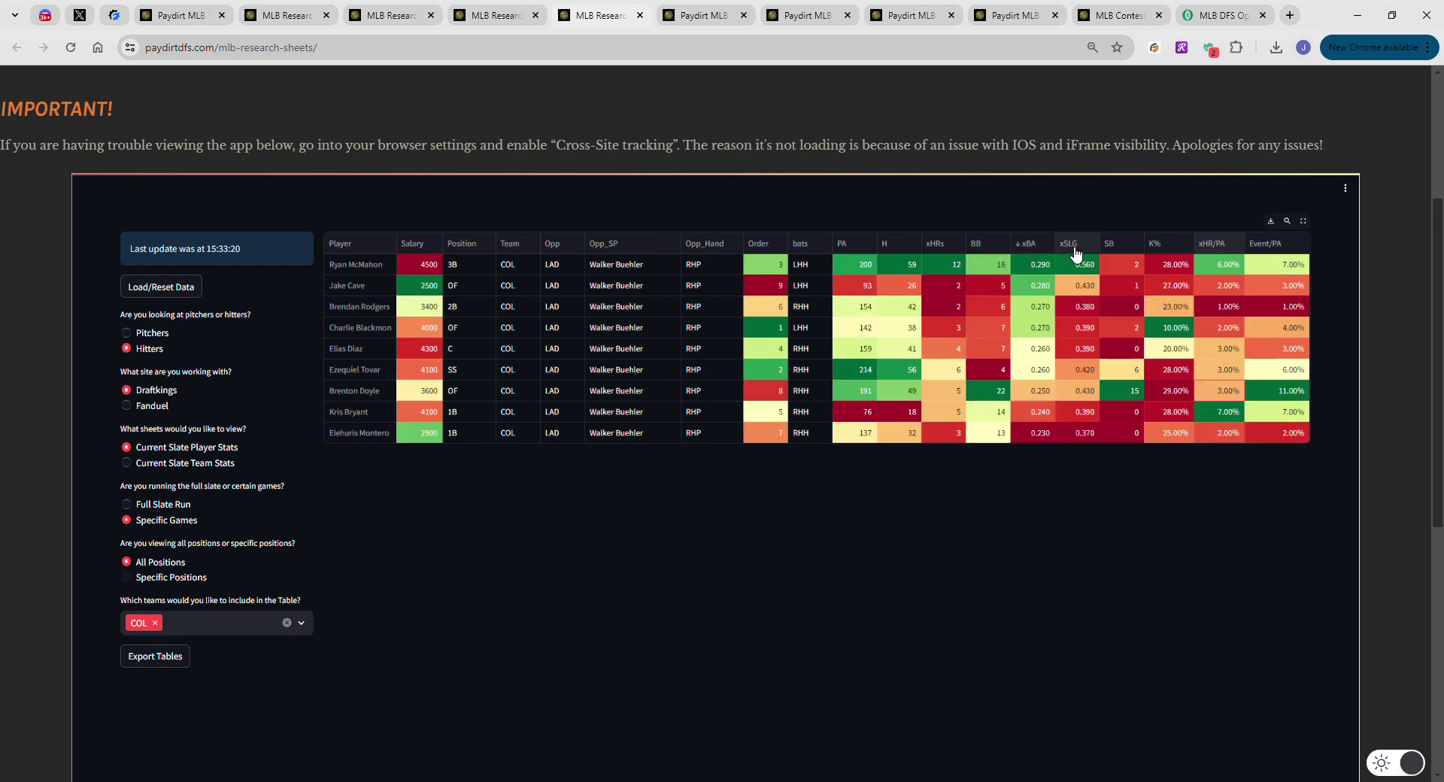
pyautogui.click(1075, 250)
pyautogui.click(1076, 249)
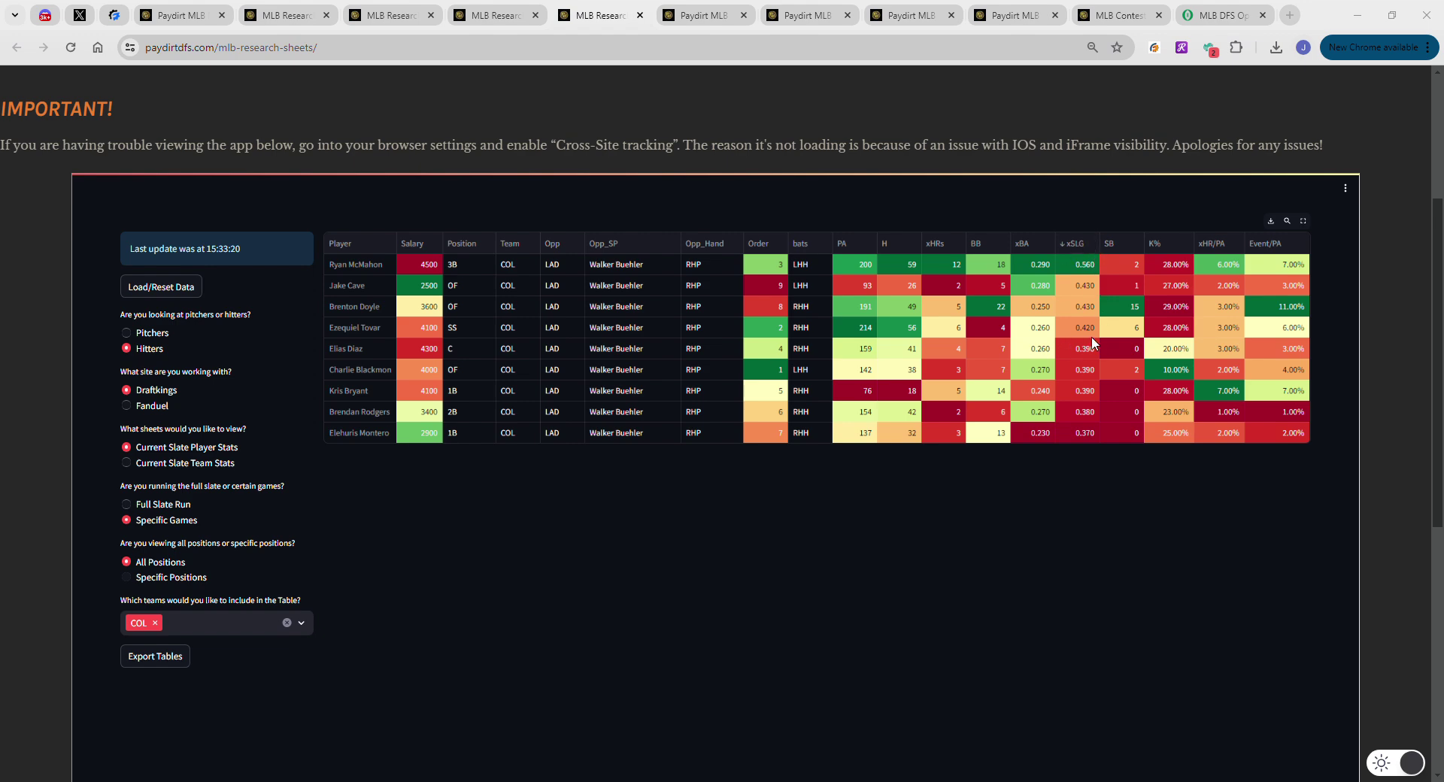
pyautogui.click(898, 433)
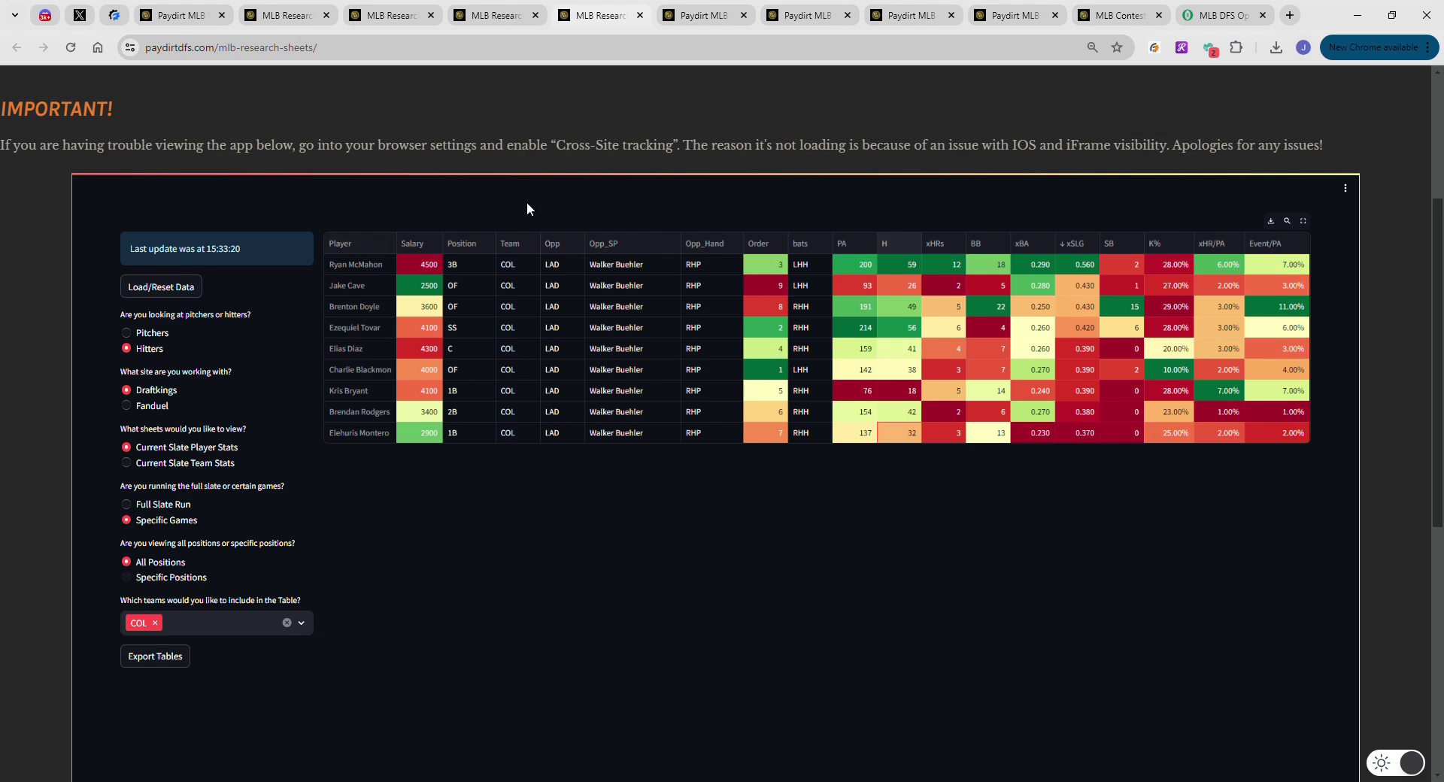
# Examine Bailey Falter's row in the pitchers' Stats vs. LHH sheet
pyautogui.click(292, 17)
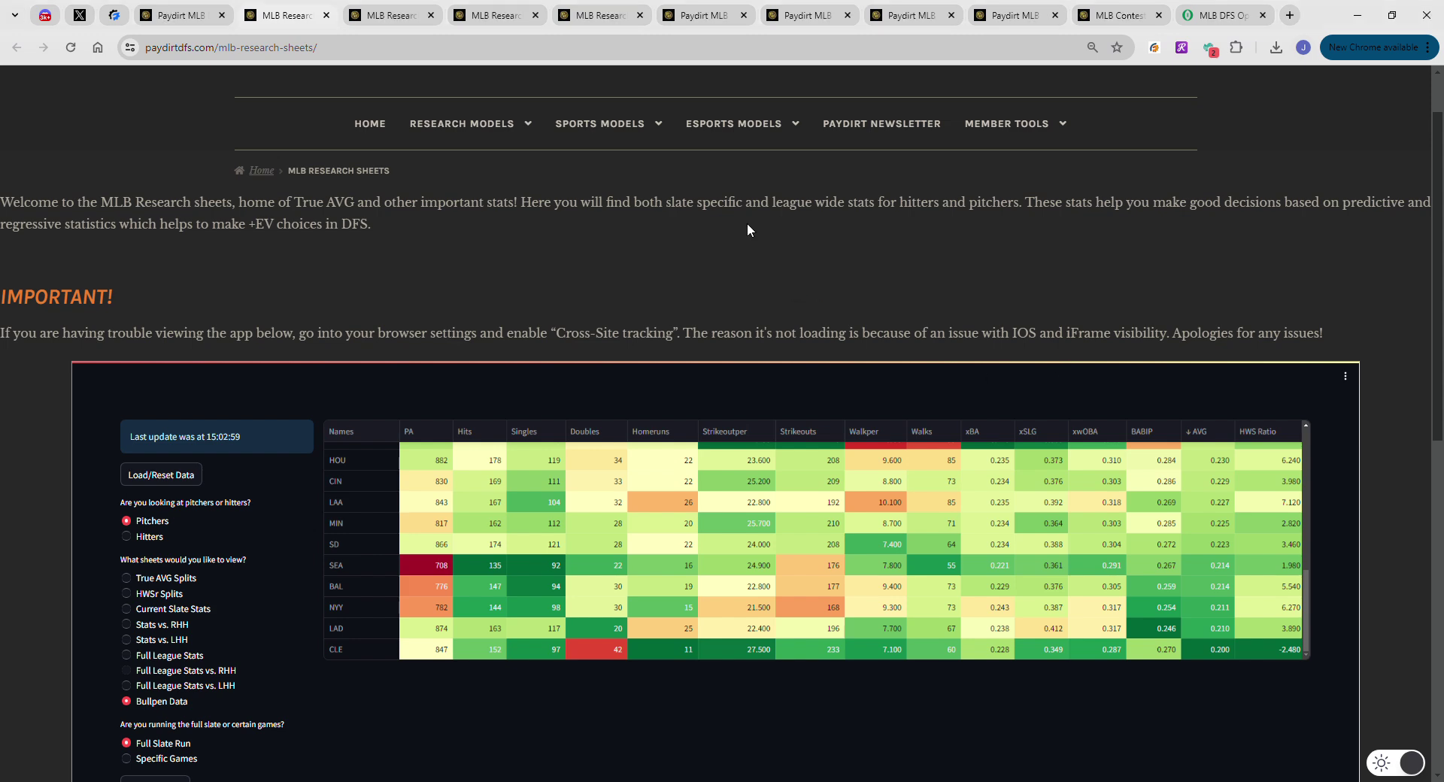
pyautogui.click(398, 15)
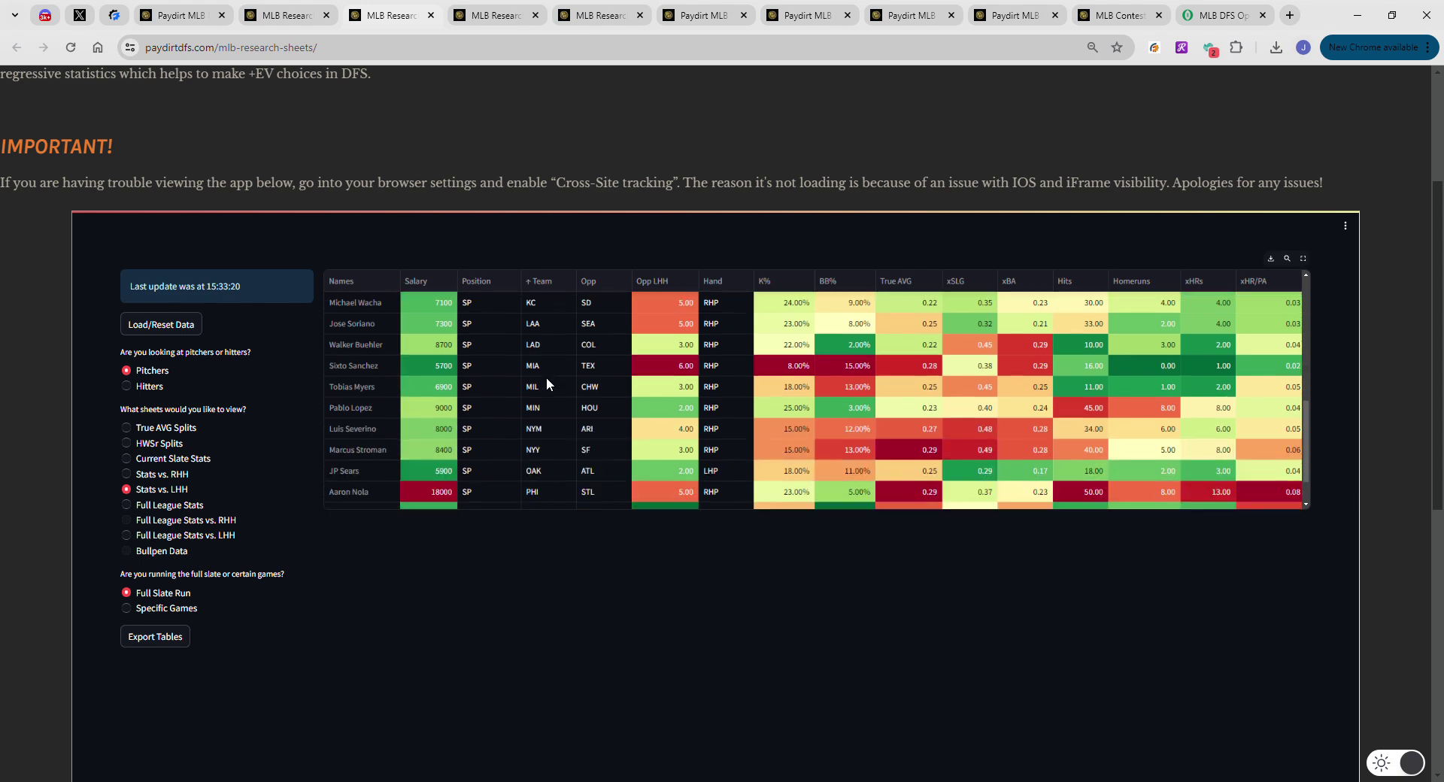
pyautogui.scroll(-3, 547, 379)
pyautogui.scroll(2, 571, 347)
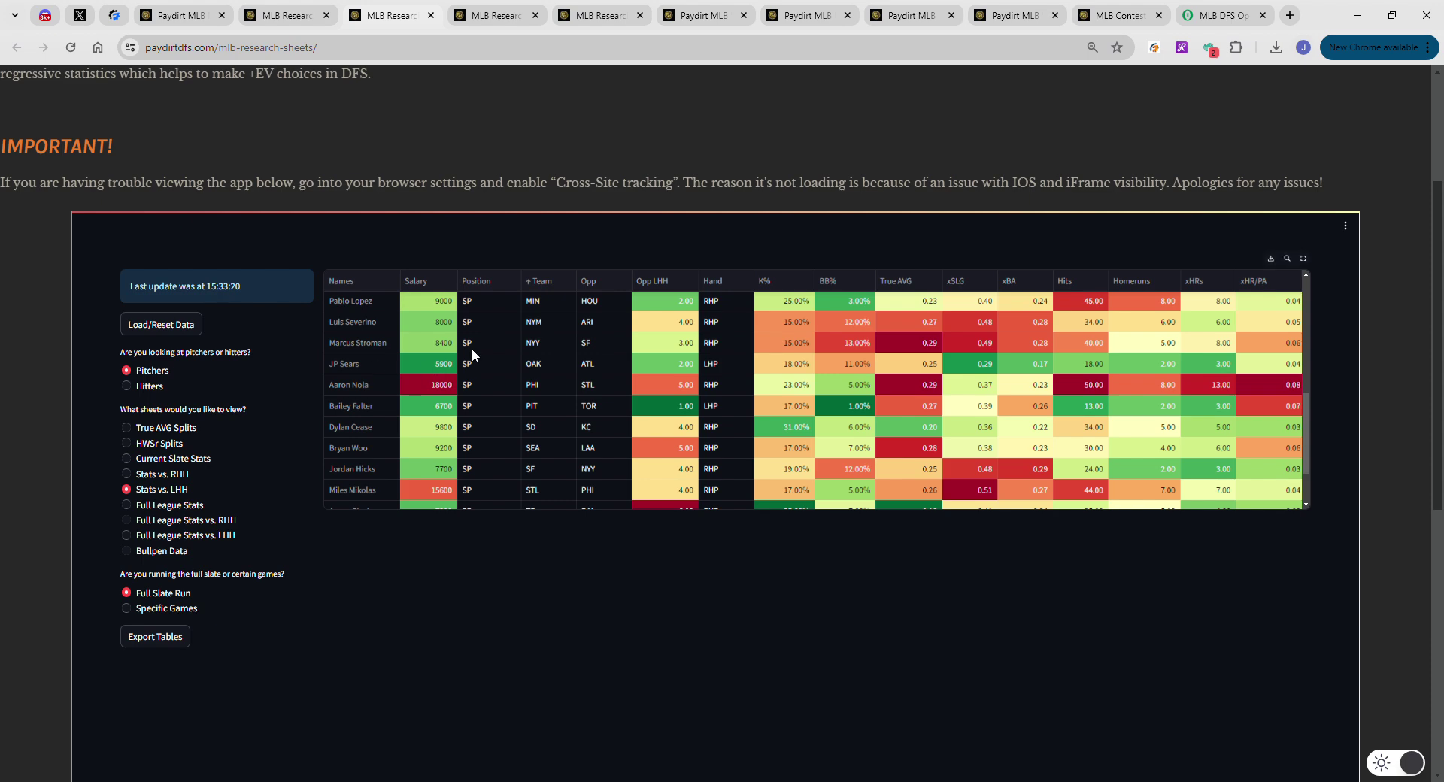
pyautogui.scroll(-2, 556, 436)
pyautogui.scroll(2, 563, 407)
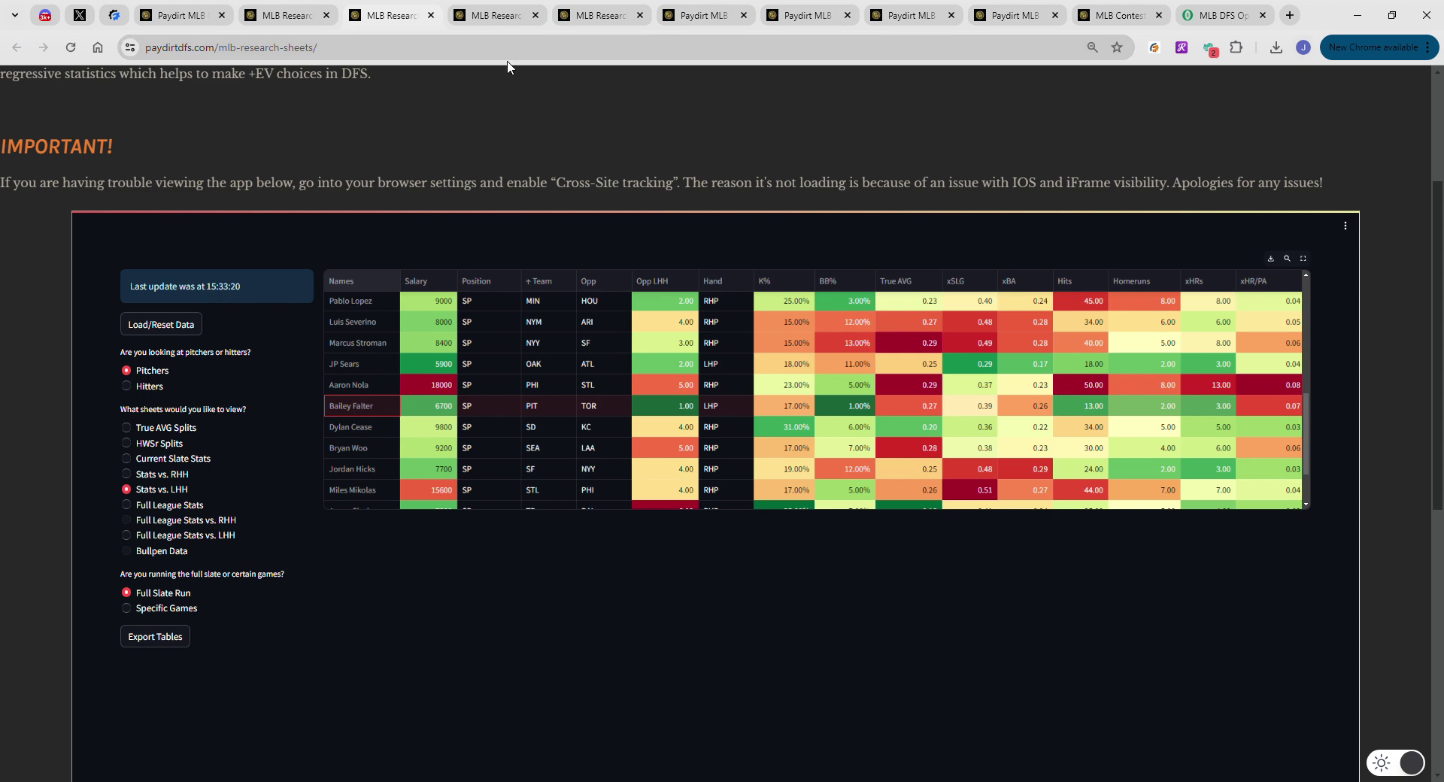
# Sort the pitchers' Stats vs. RHH sheet alphabetically by team and examine Bailey Falter's row
pyautogui.click(500, 15)
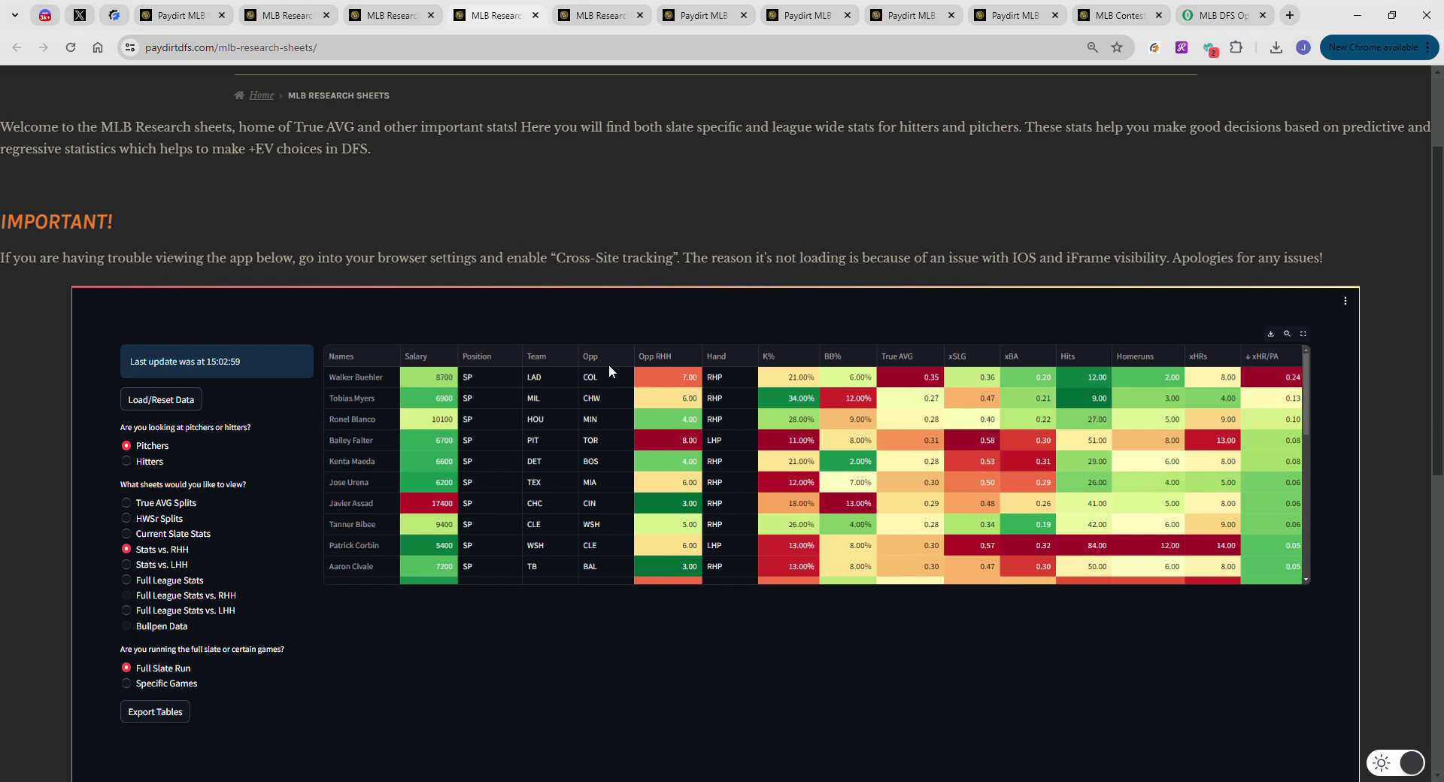
pyautogui.click(564, 357)
pyautogui.scroll(-5, 581, 425)
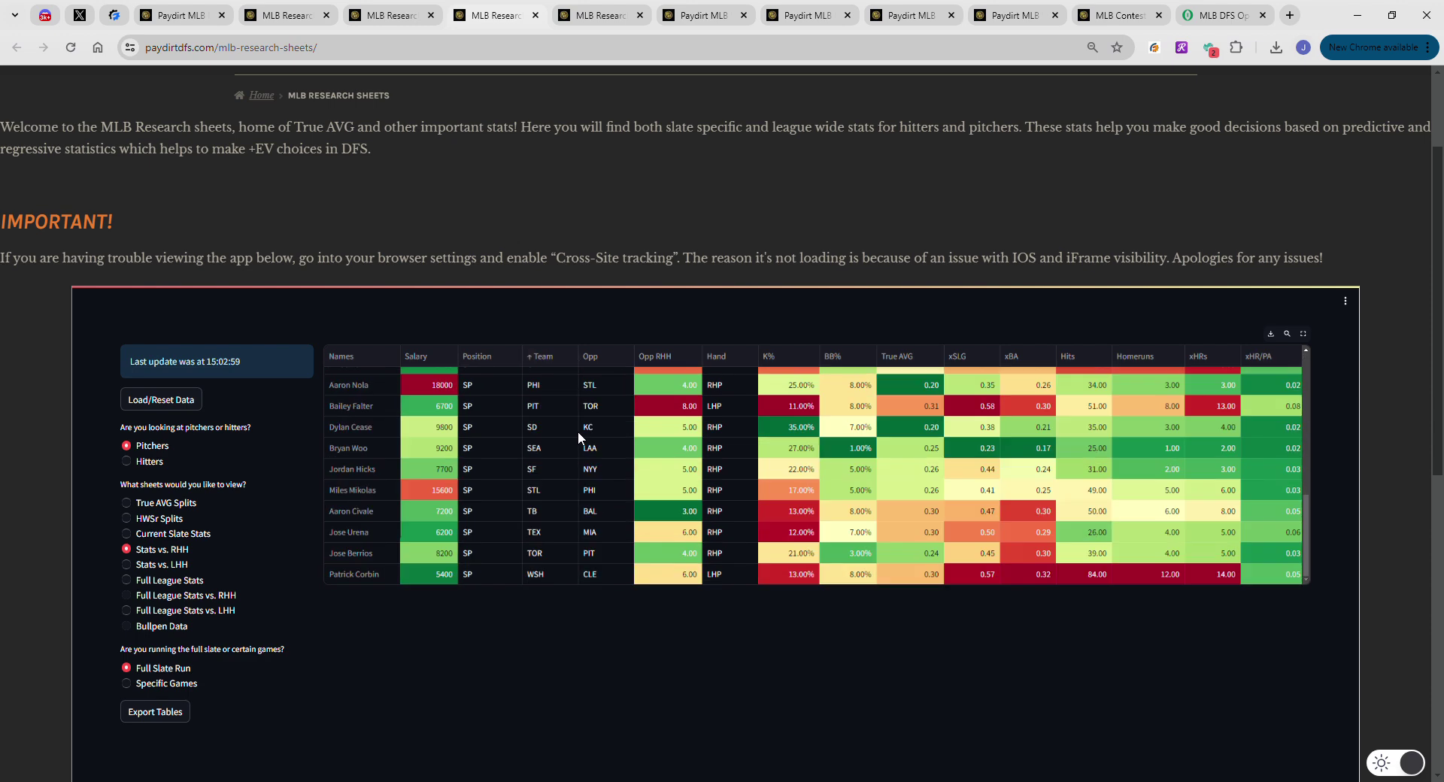
pyautogui.click(378, 406)
# Filter the hitters' Current Slate Player Stats to TOR instead of COL, then stop the running update and reload the data
pyautogui.click(598, 15)
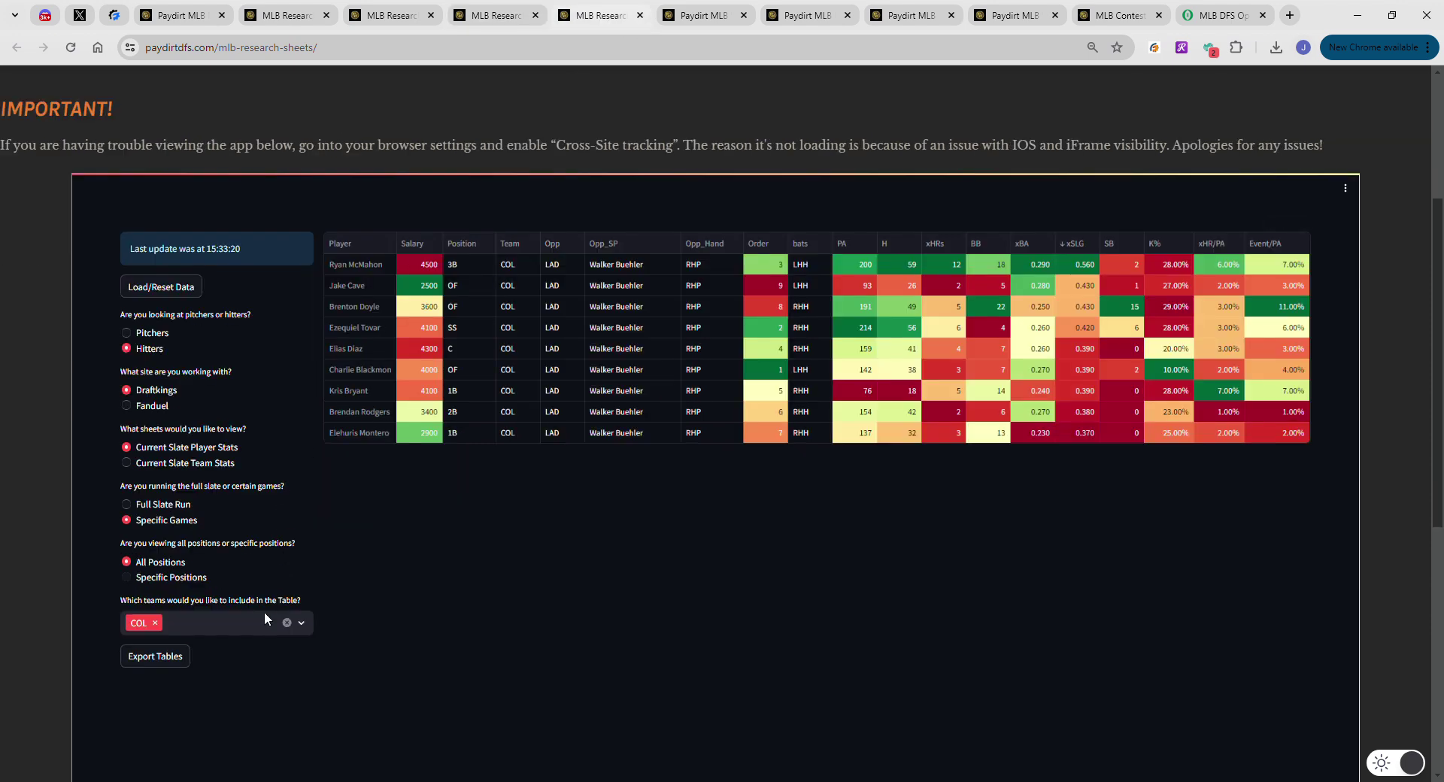
pyautogui.click(287, 622)
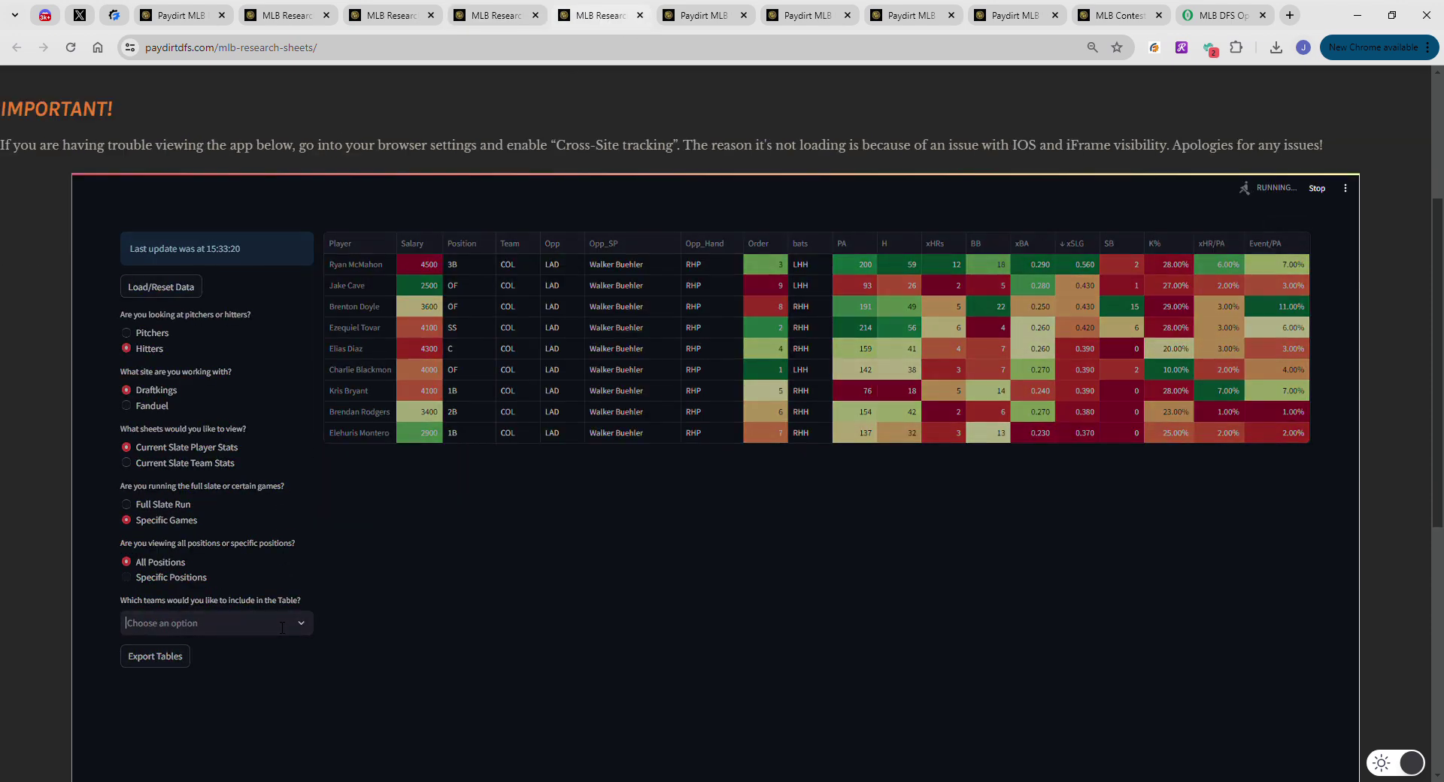
pyautogui.write('tor')
pyautogui.press('Return')
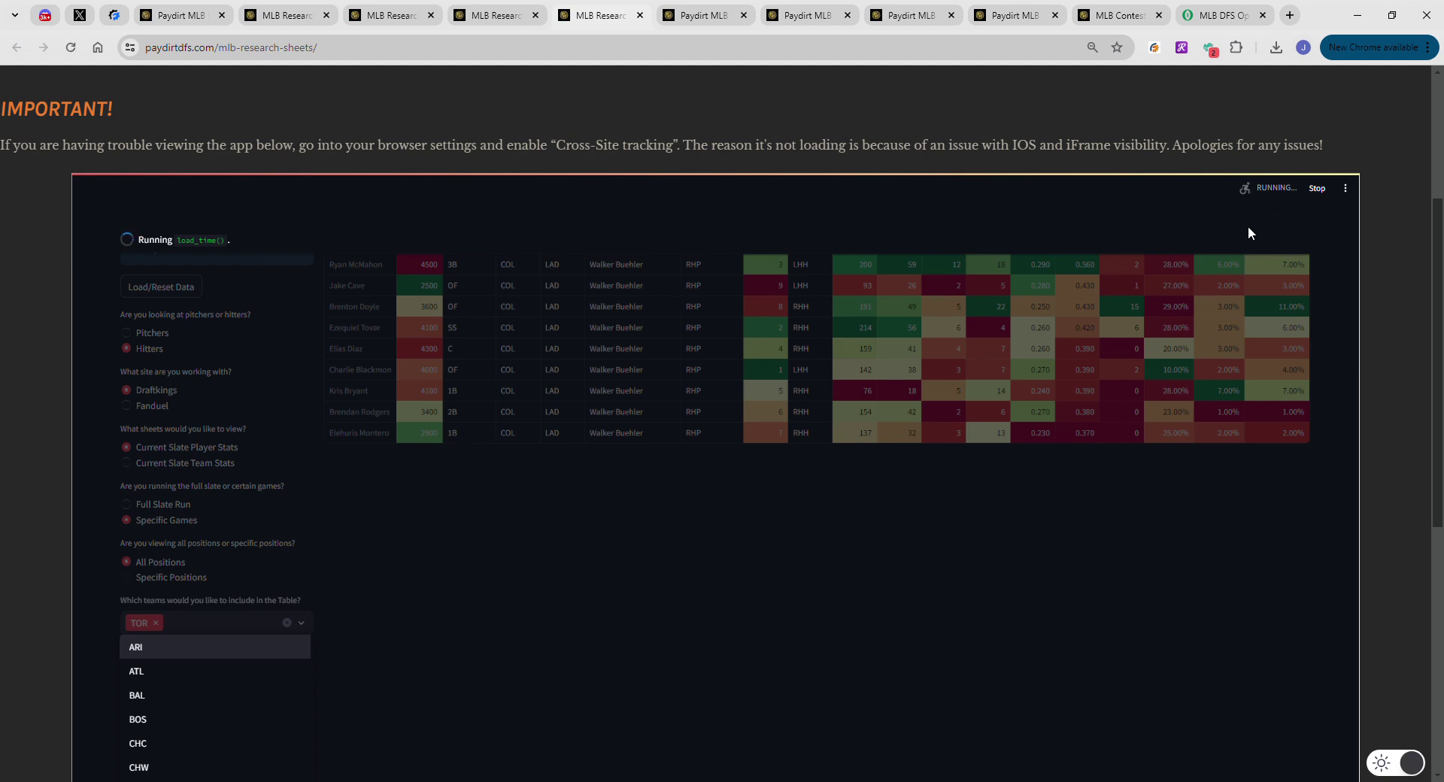
pyautogui.click(1317, 188)
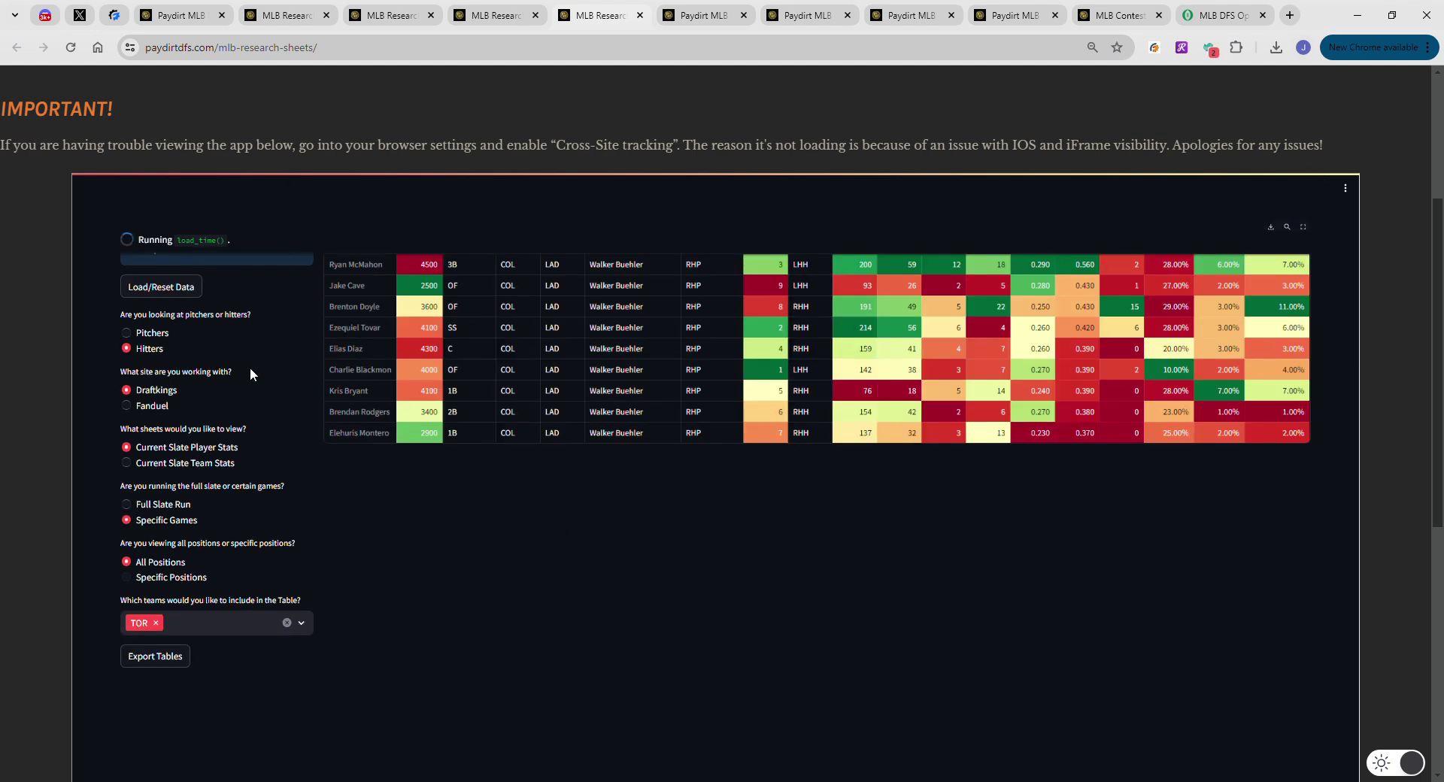
pyautogui.scroll(2, 249, 367)
pyautogui.scroll(2, 575, 359)
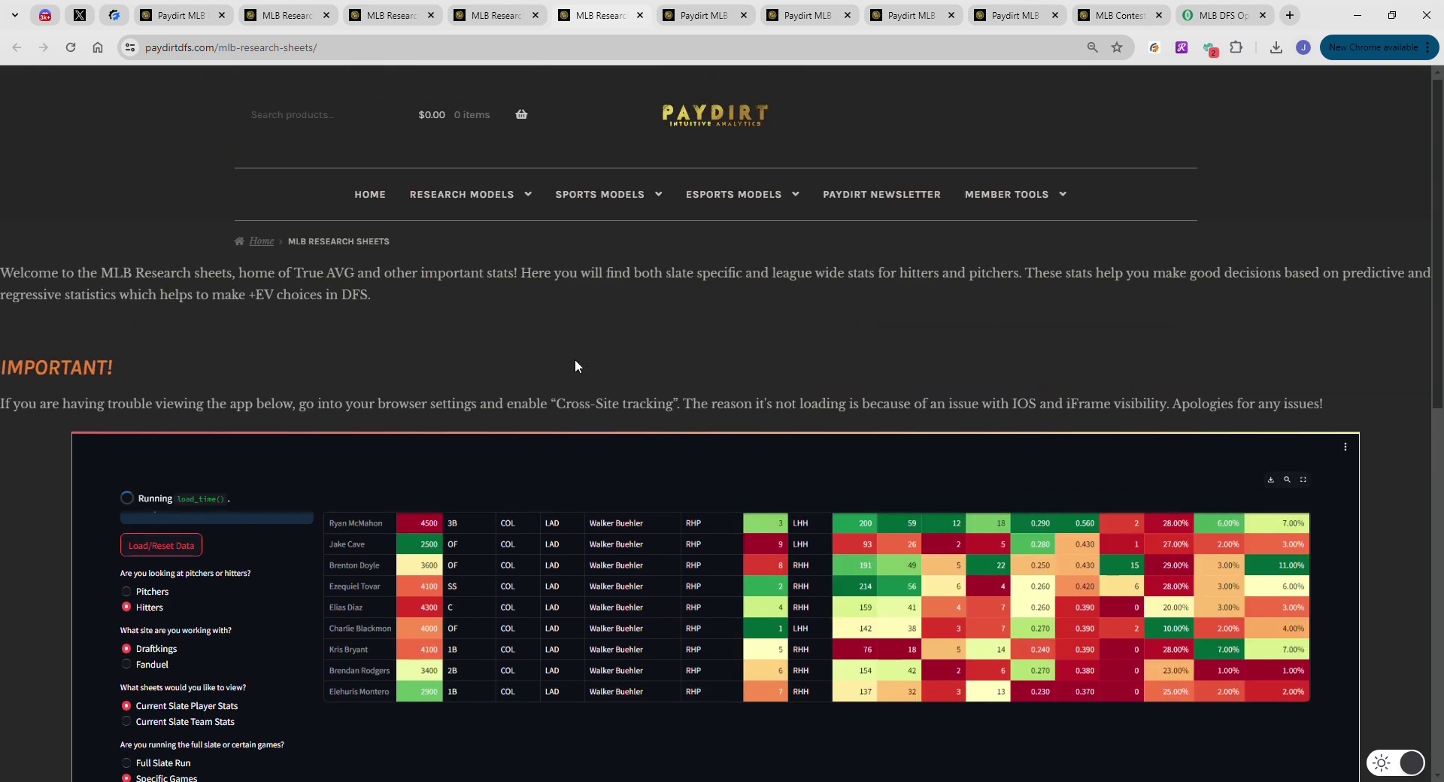
pyautogui.scroll(-3, 426, 454)
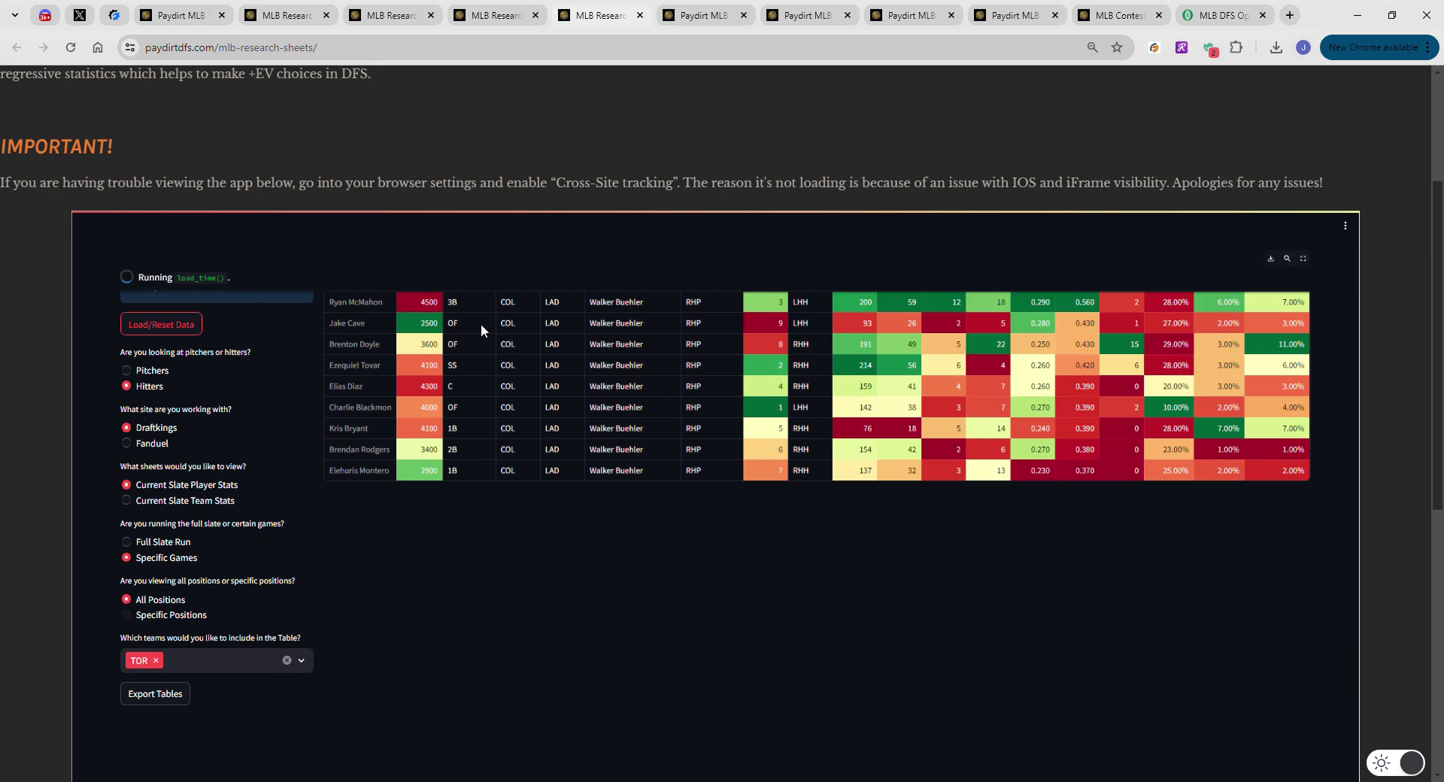
# Reload the data on the MLB Scoring Percentages page and bring up its refreshed team table
pyautogui.click(686, 16)
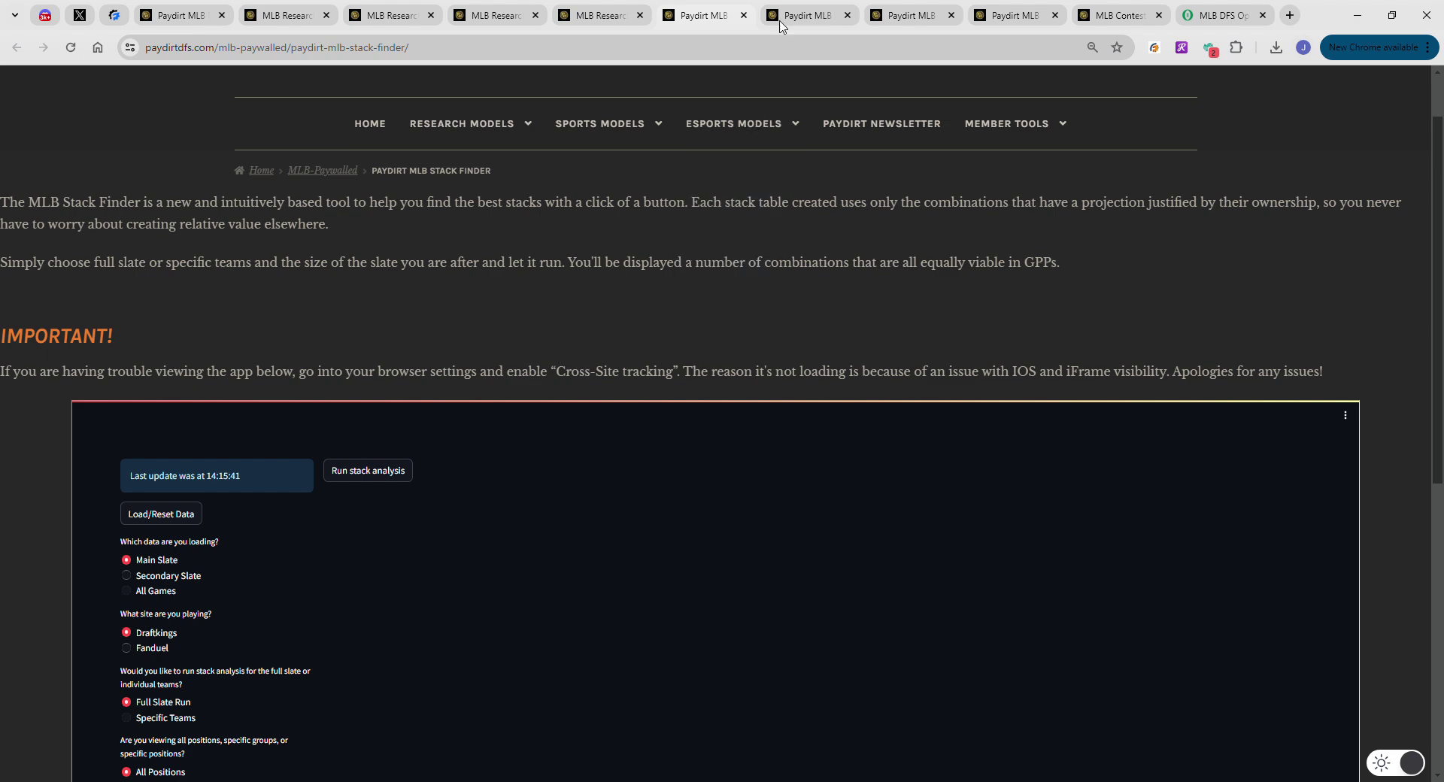
pyautogui.click(825, 8)
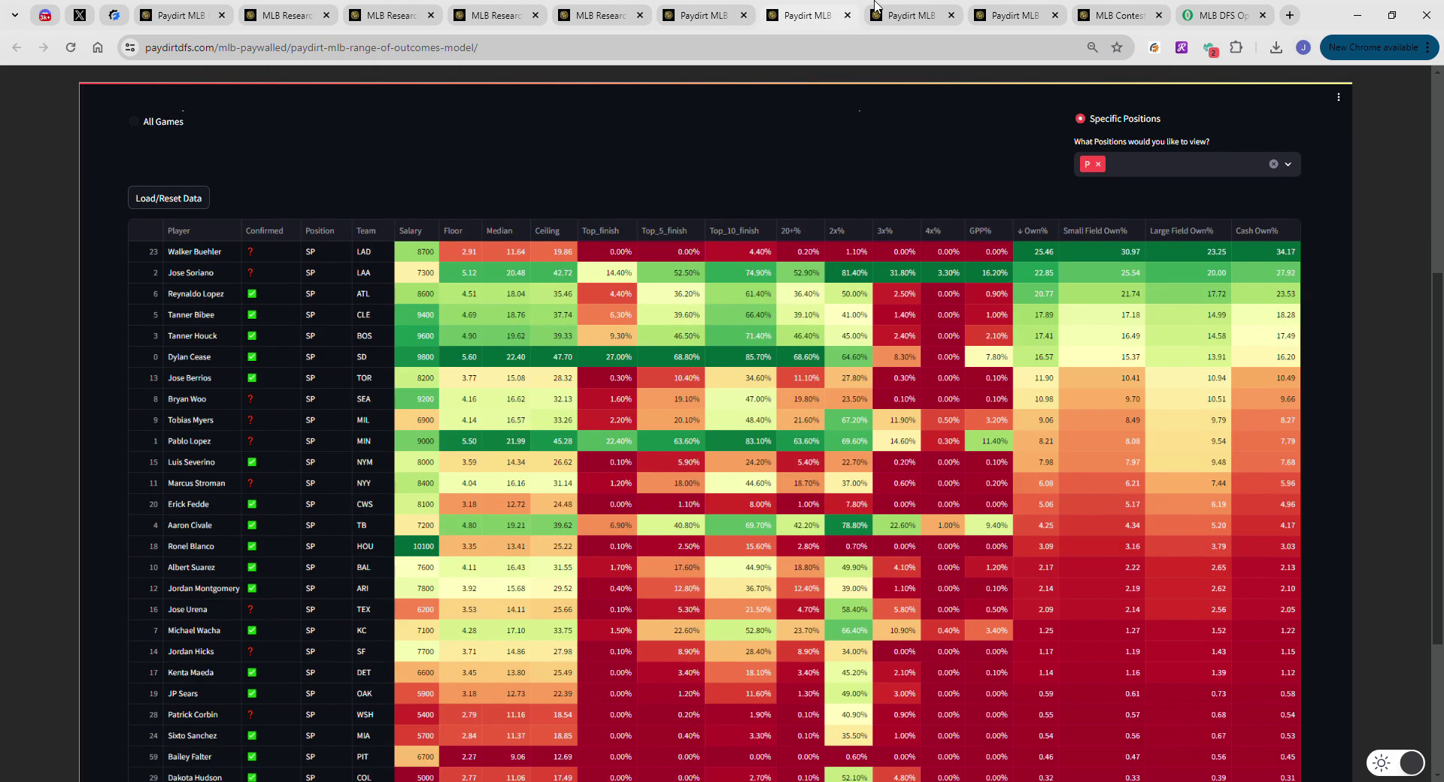
pyautogui.click(903, 9)
pyautogui.click(1004, 8)
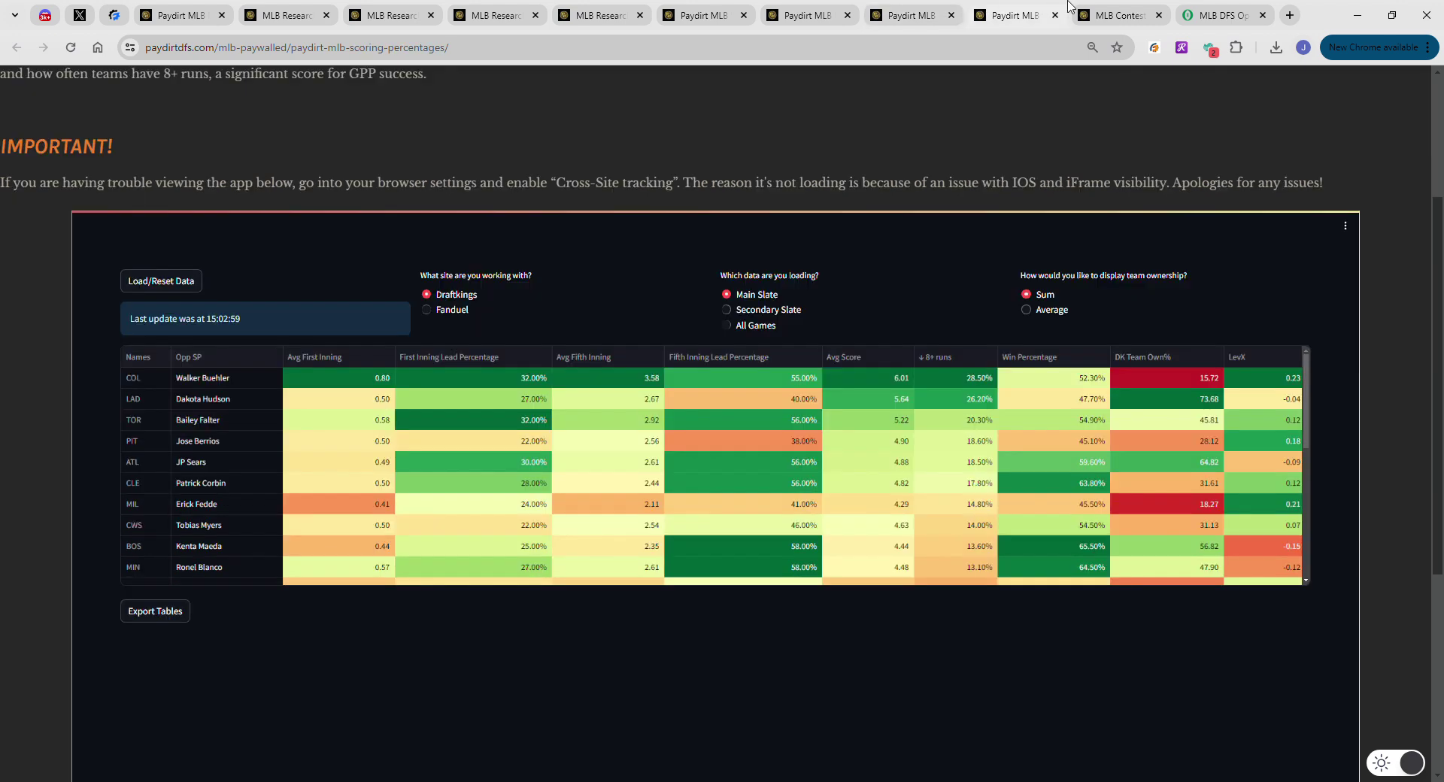
pyautogui.click(1100, 7)
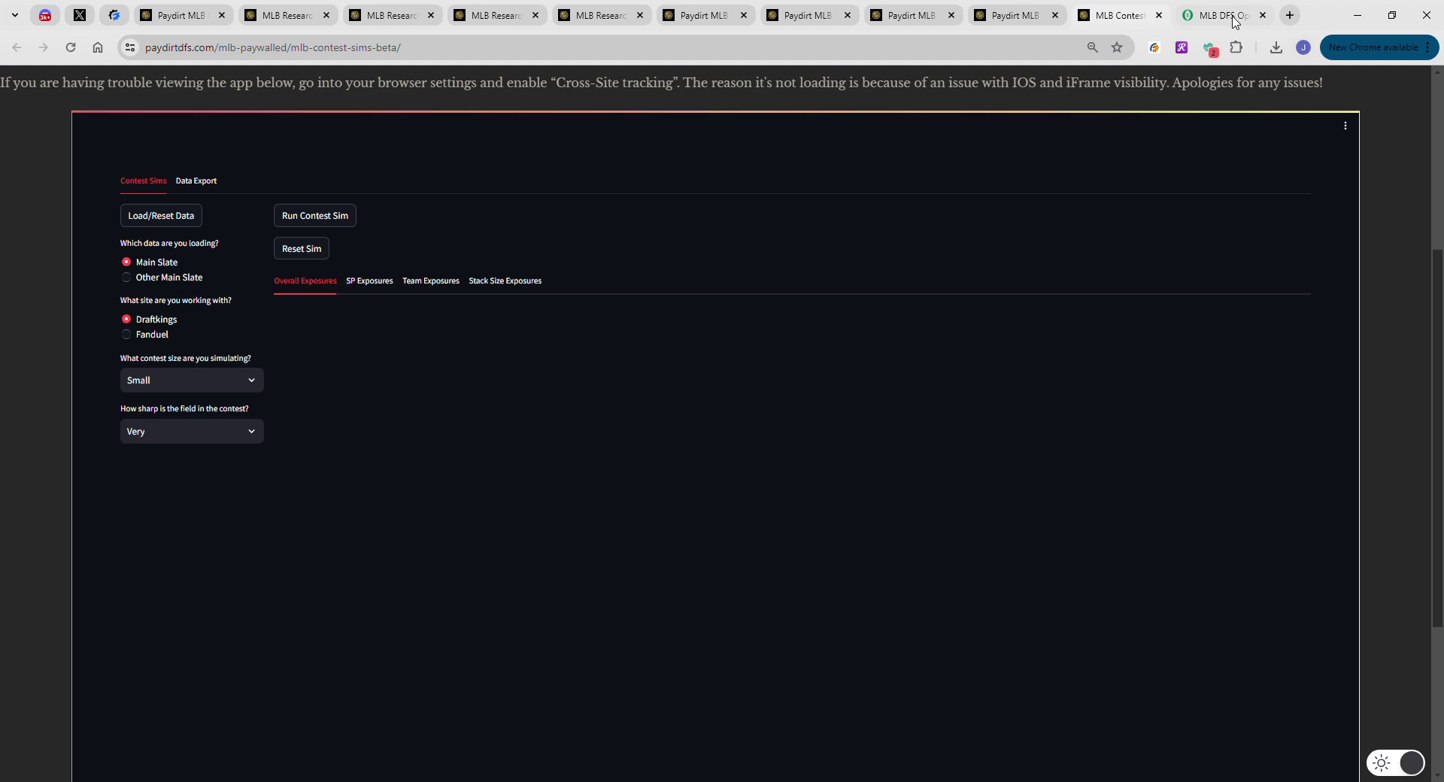
pyautogui.click(1012, 15)
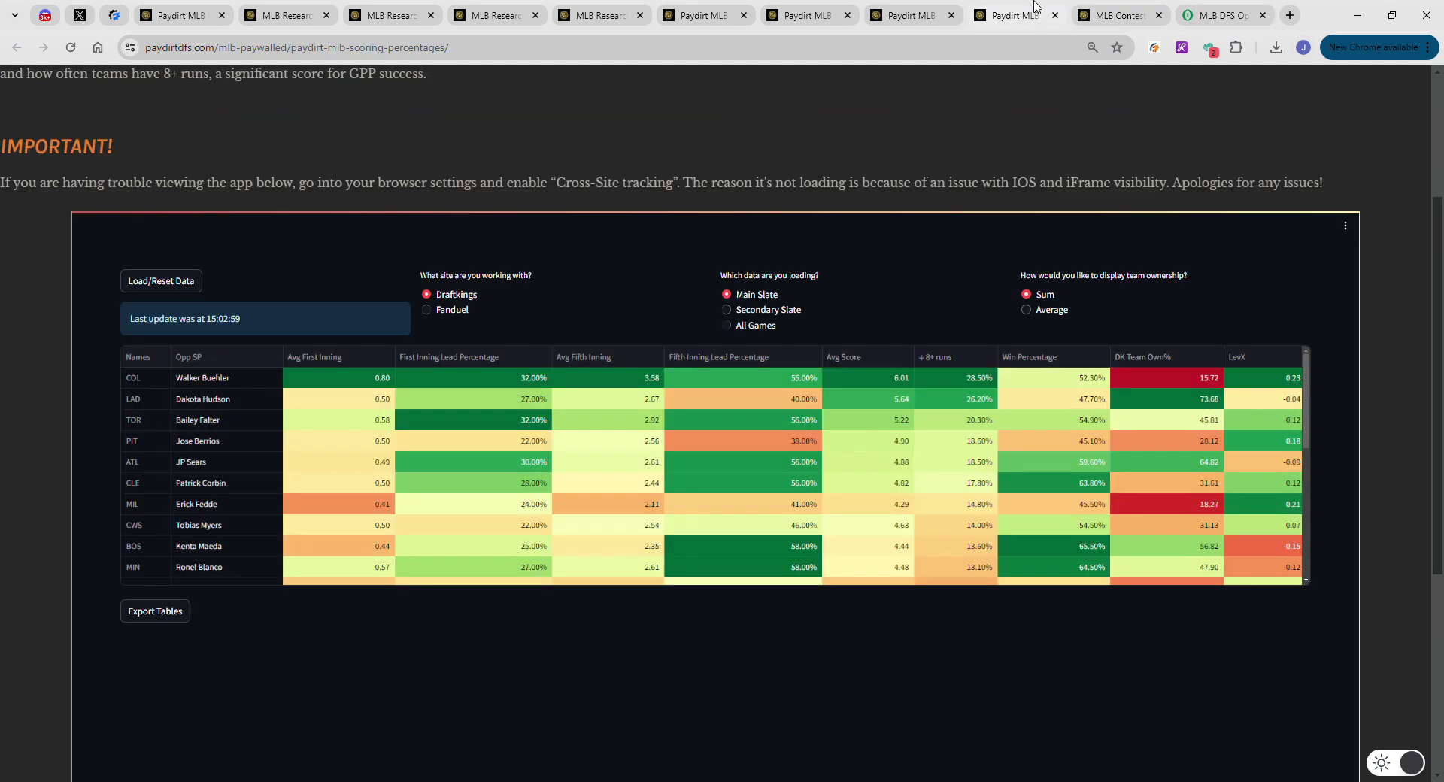
pyautogui.click(161, 281)
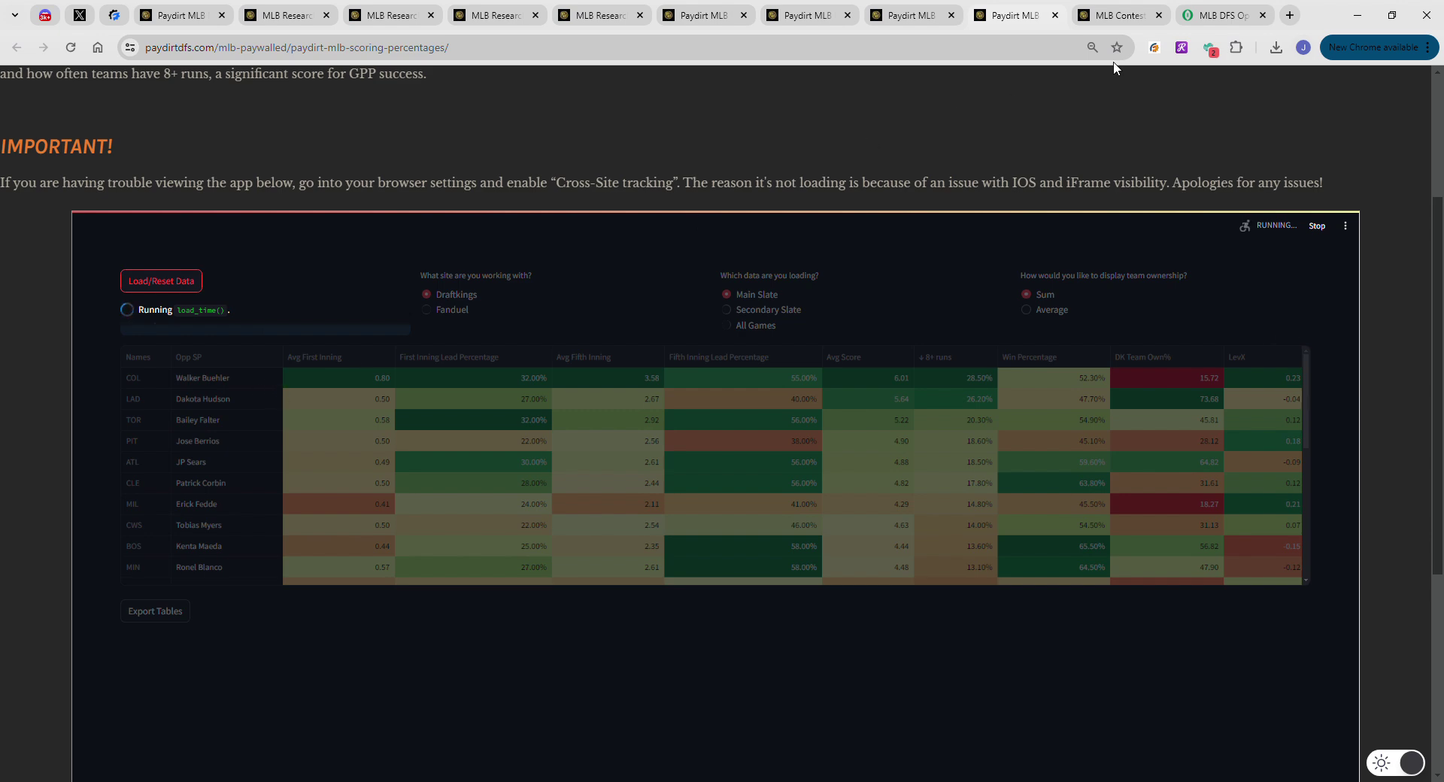
pyautogui.click(1200, 23)
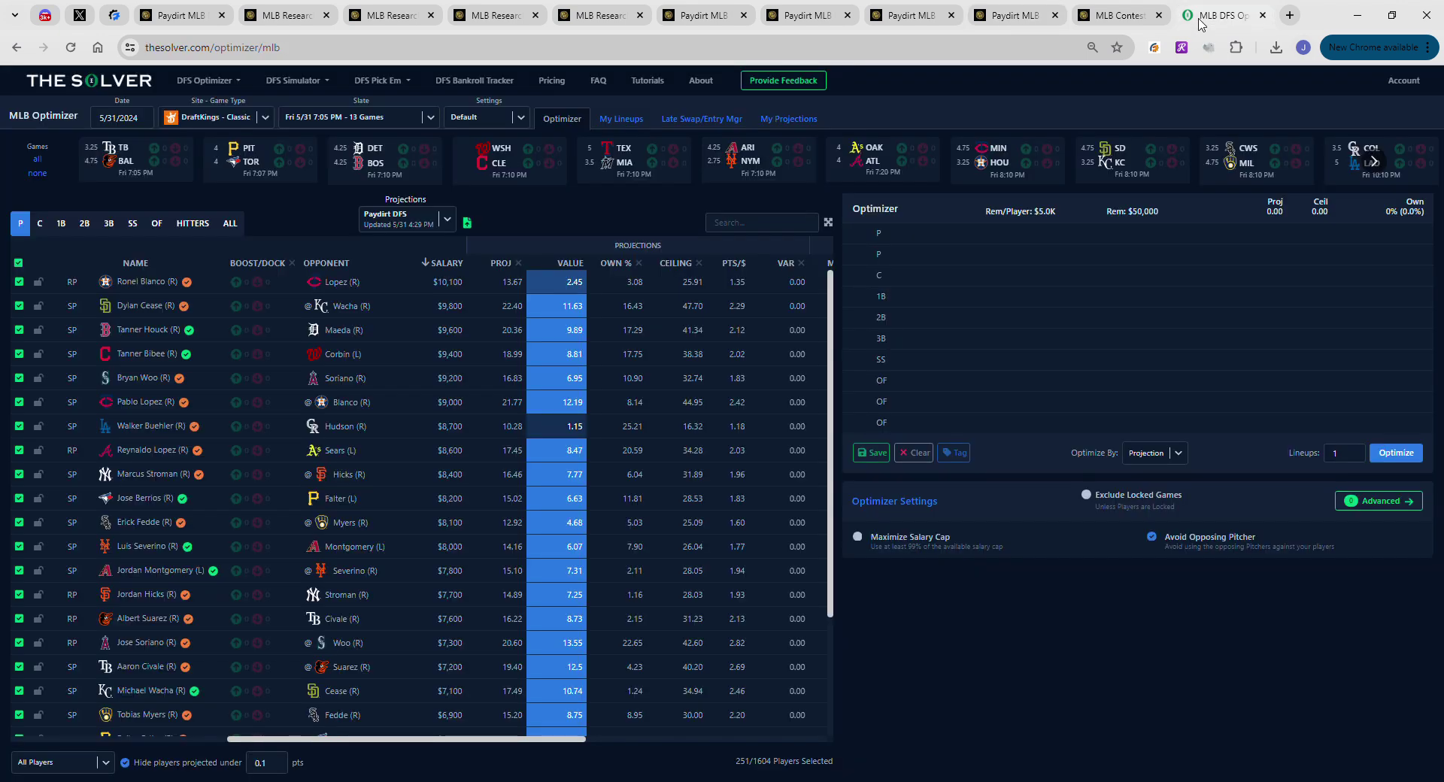
pyautogui.click(1143, 13)
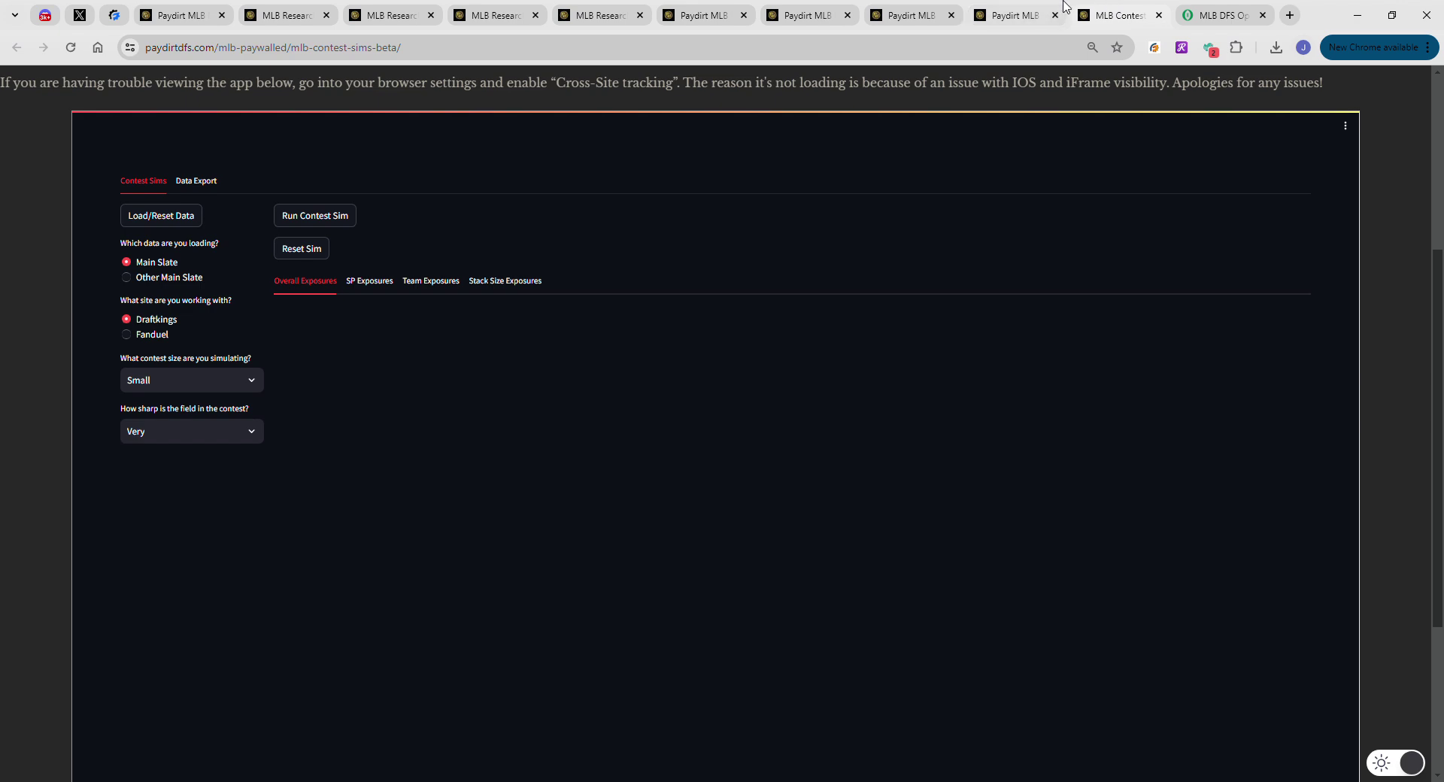
pyautogui.click(1012, 15)
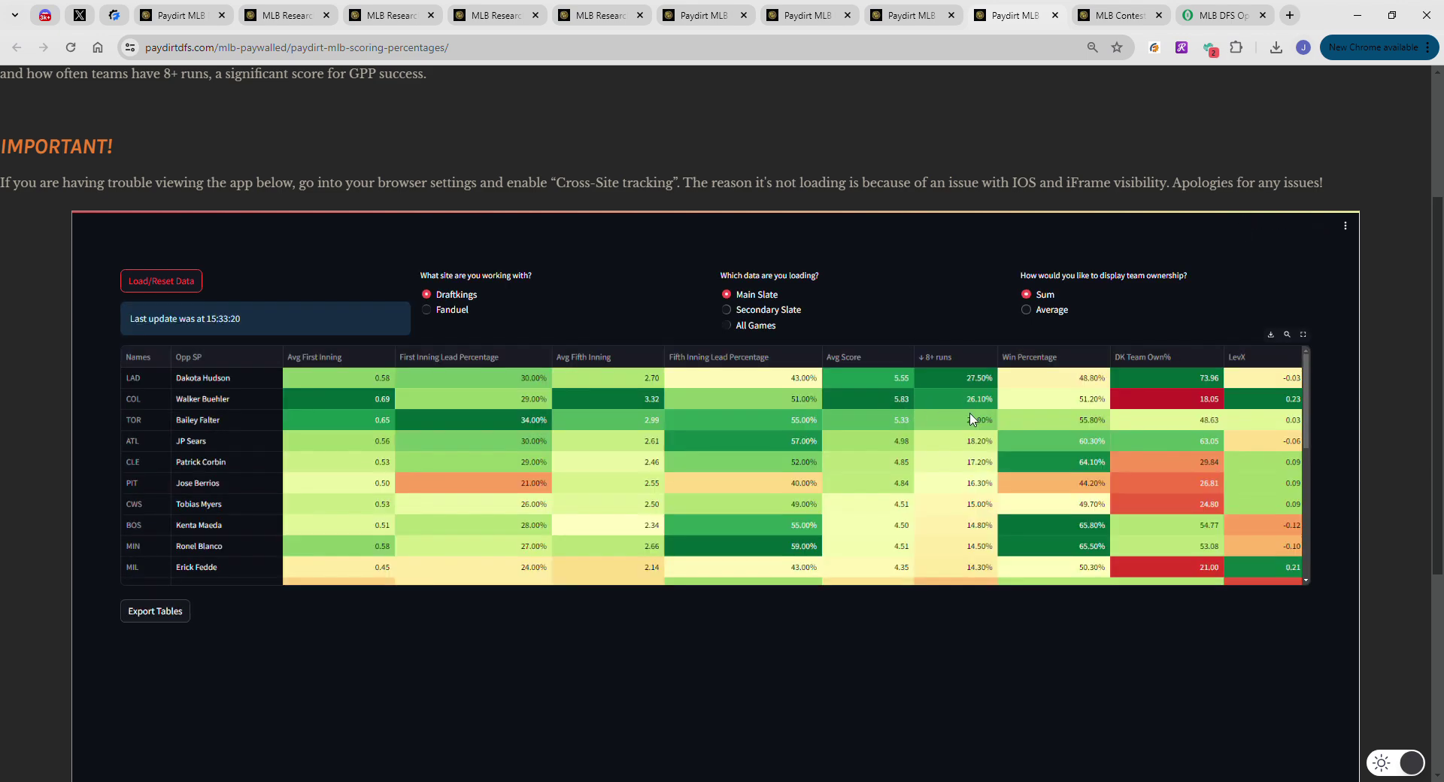
# Compare COL and TOR on 8+ runs, opposing pitcher, DK Team Own% and LevX, and return to the TOR hitters' stats
pyautogui.click(976, 407)
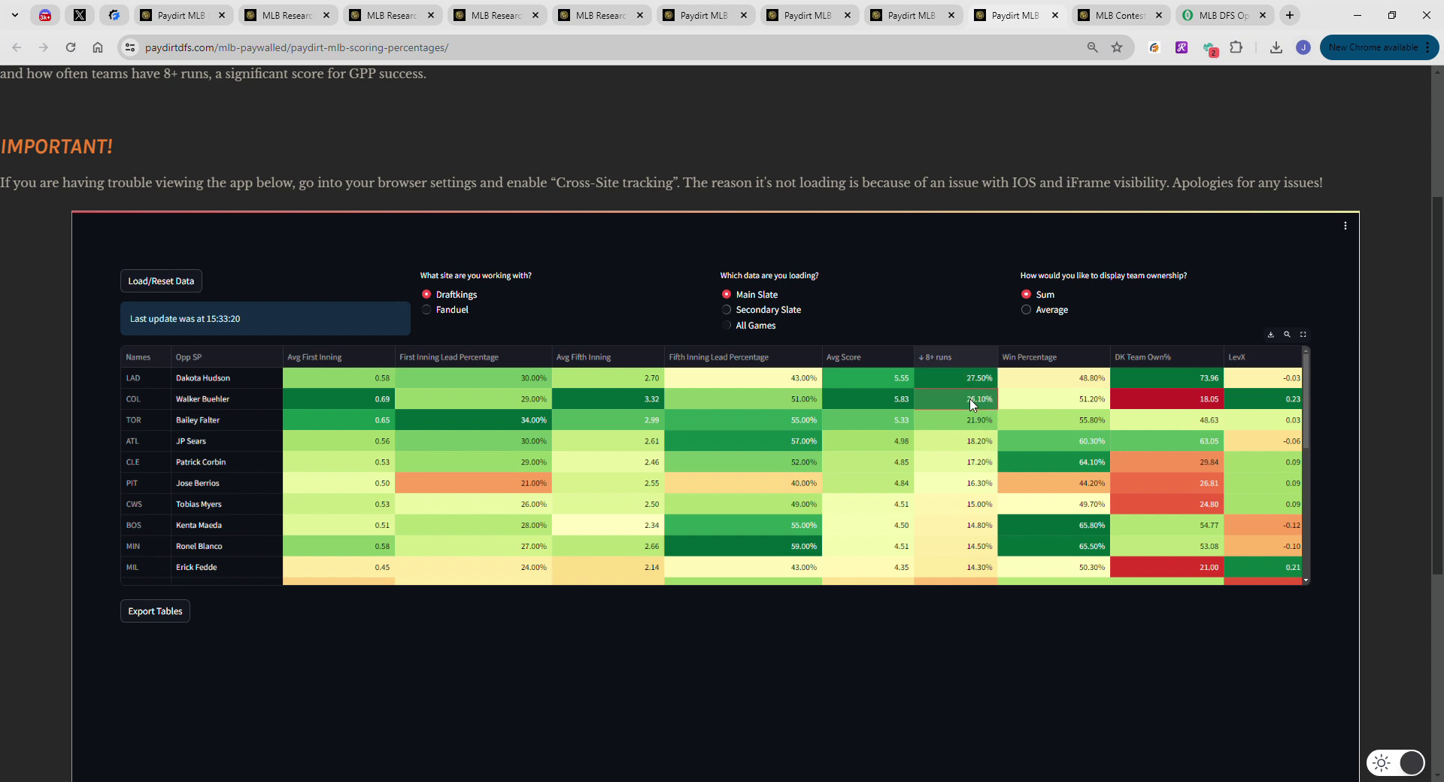
pyautogui.click(944, 428)
pyautogui.click(222, 404)
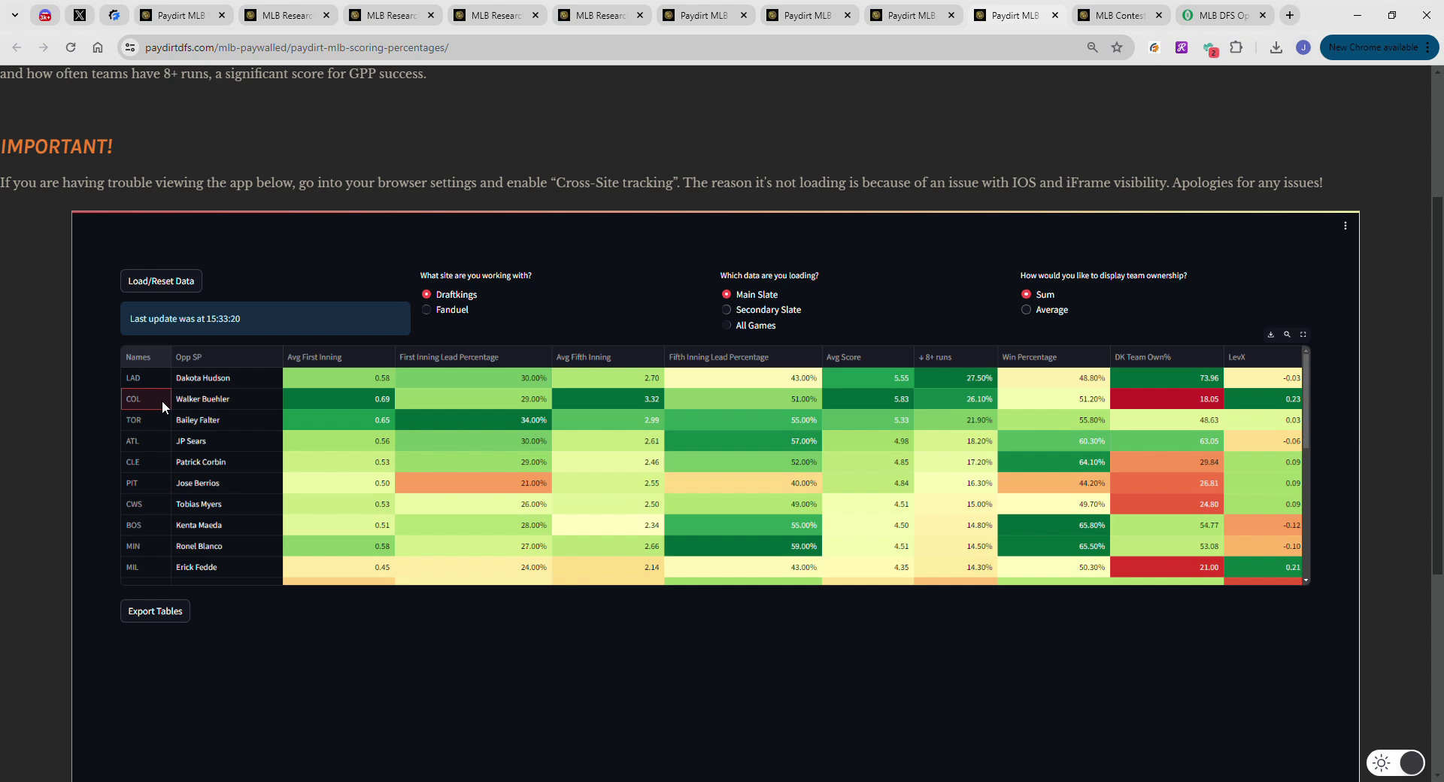
pyautogui.click(253, 423)
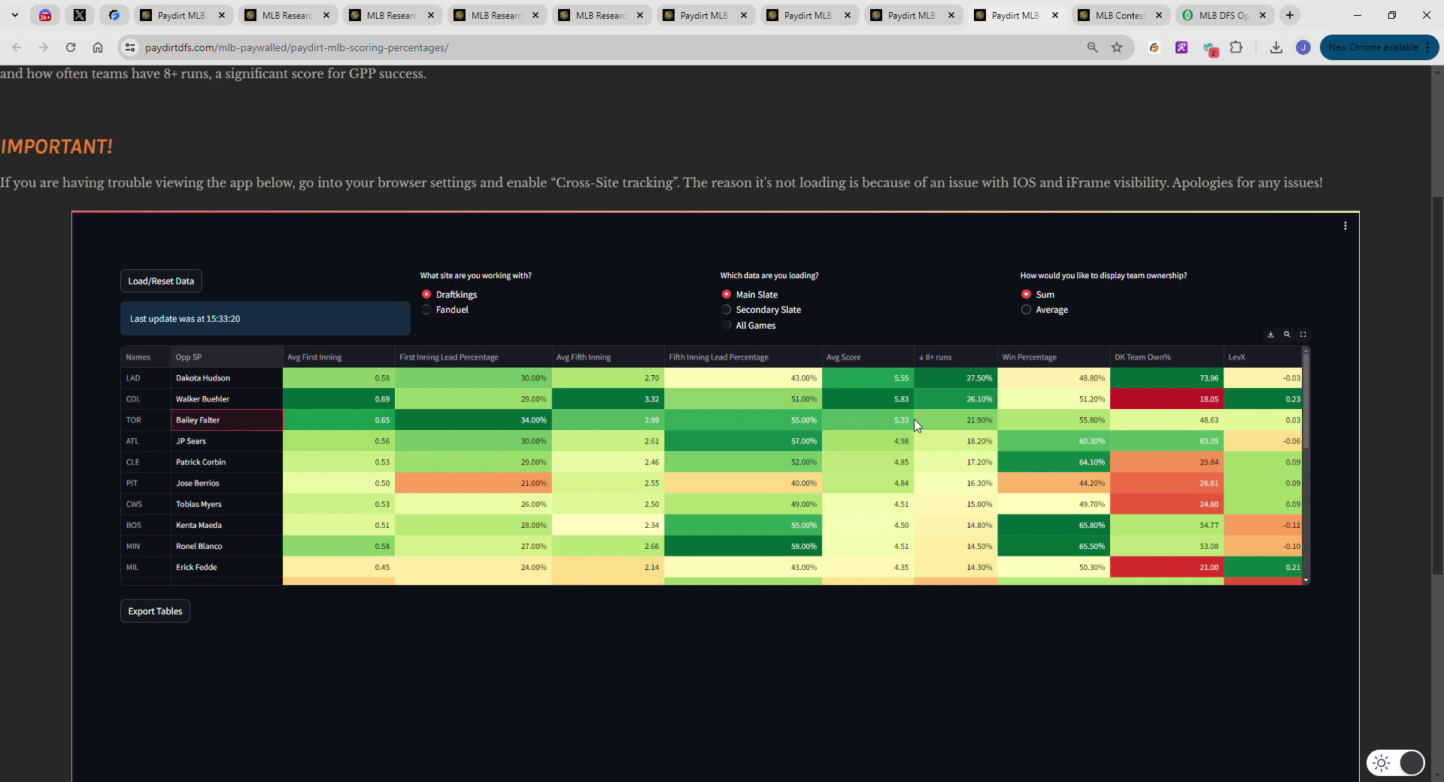
pyautogui.click(1115, 424)
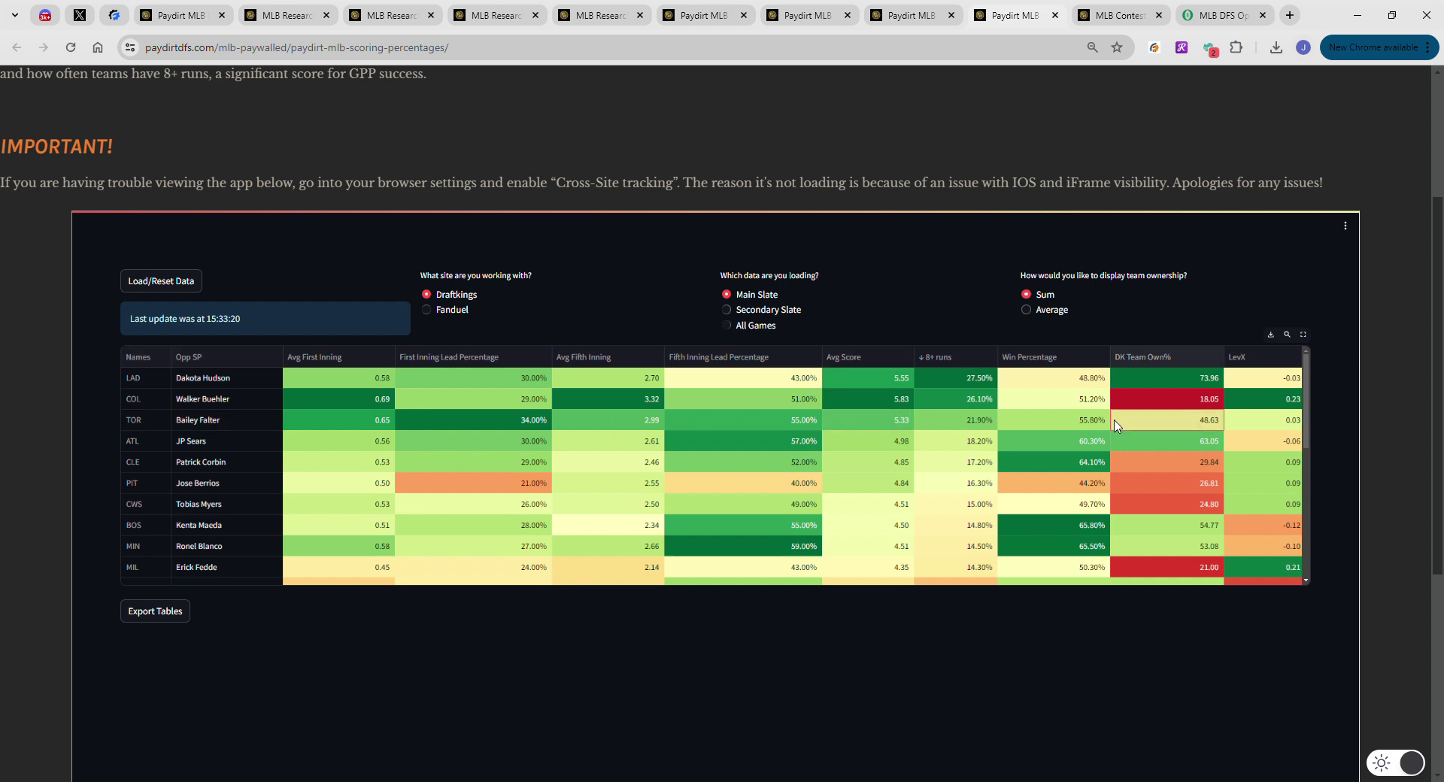
pyautogui.click(1241, 425)
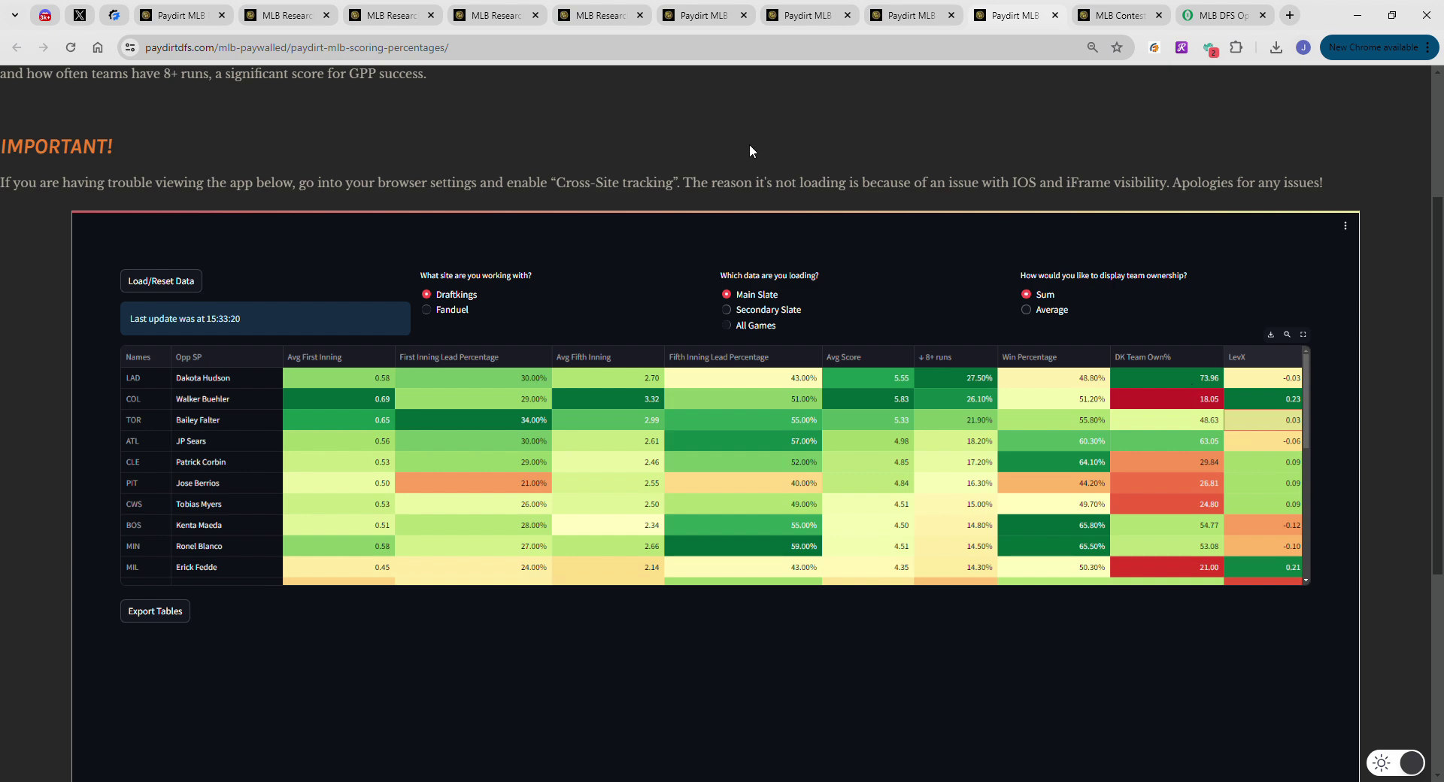
pyautogui.click(585, 10)
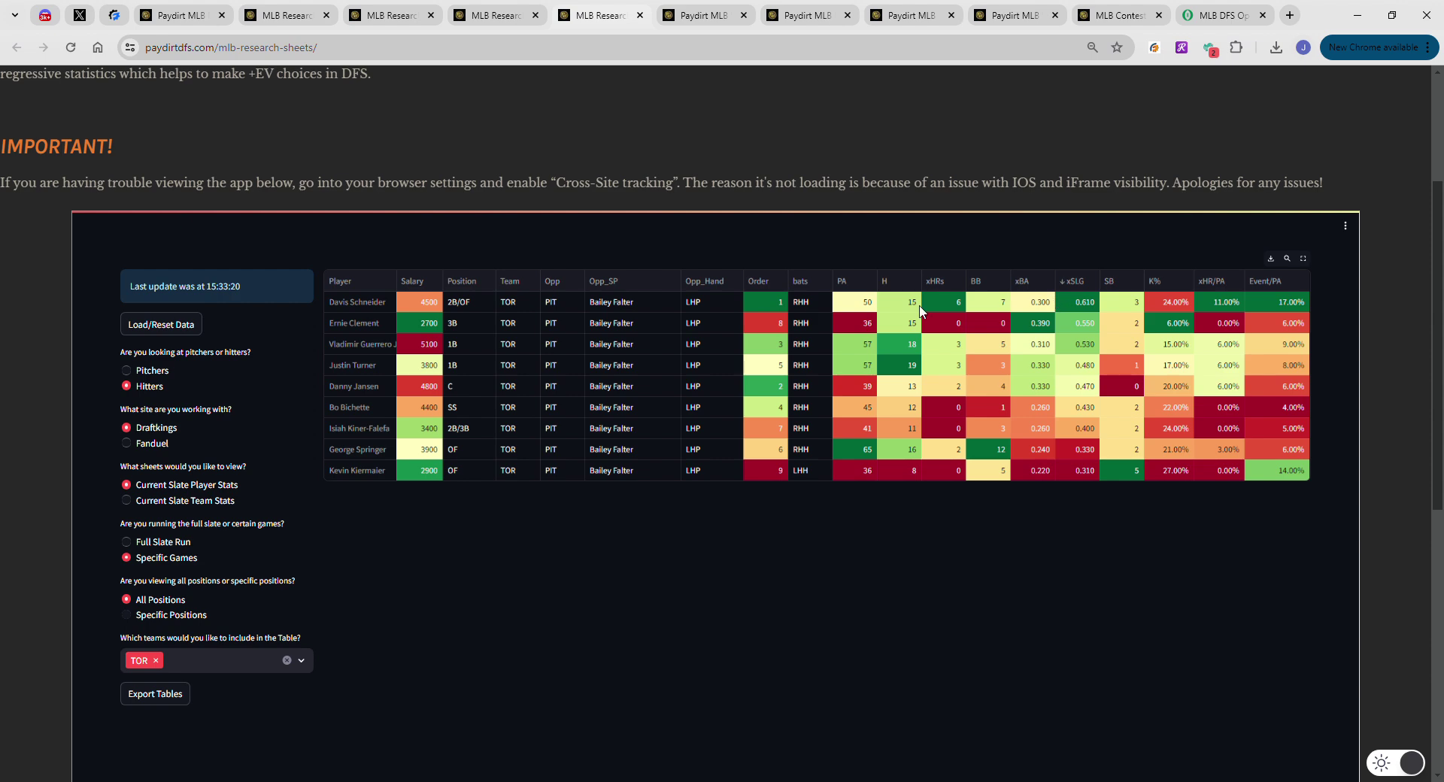
# Widen the Player column of the TOR hitters' table and examine the hitters' xSLG and xHR/PA values
pyautogui.moveTo(398, 284); pyautogui.dragTo(428, 285)
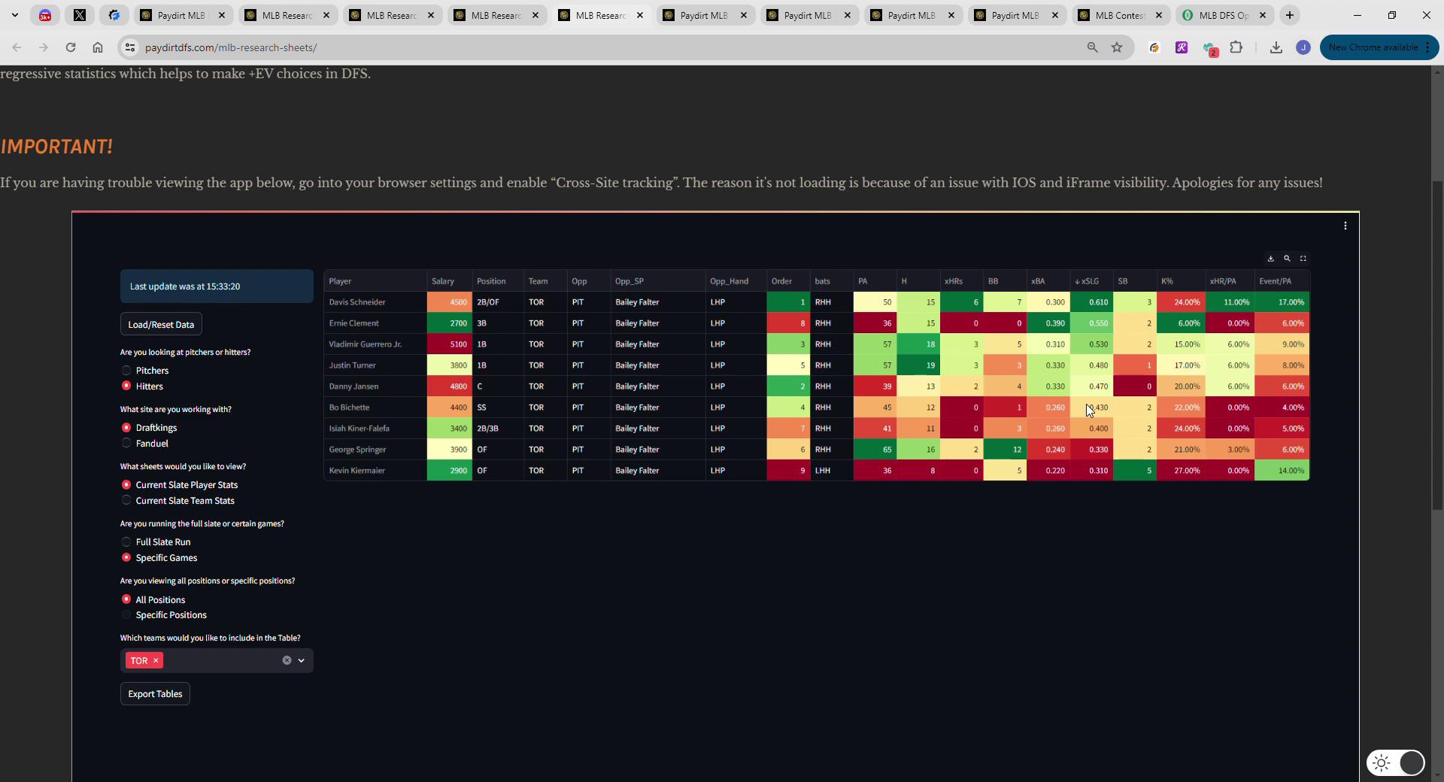
pyautogui.click(1084, 304)
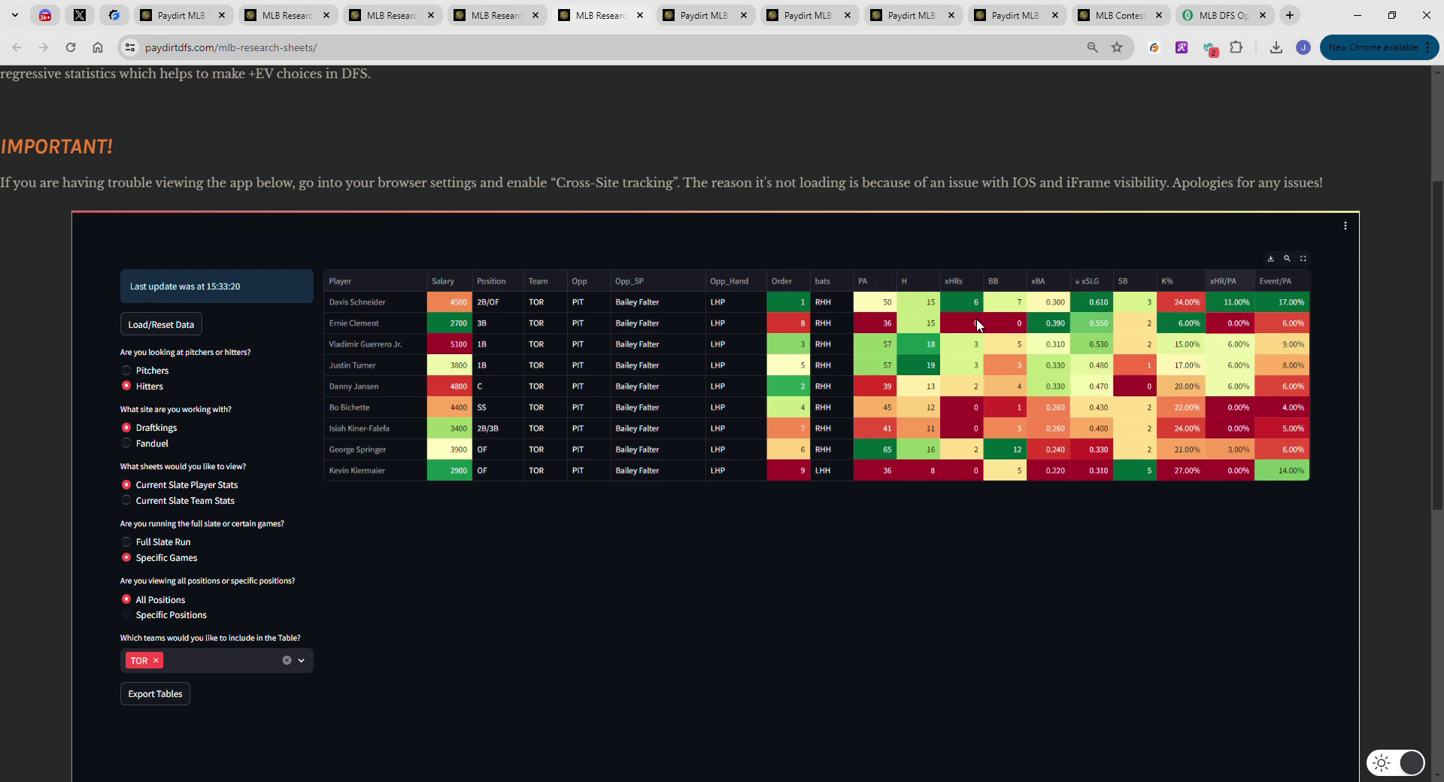
pyautogui.click(1233, 304)
pyautogui.press('Down')
pyautogui.press('Down')
pyautogui.press('Down')
pyautogui.press('Down')
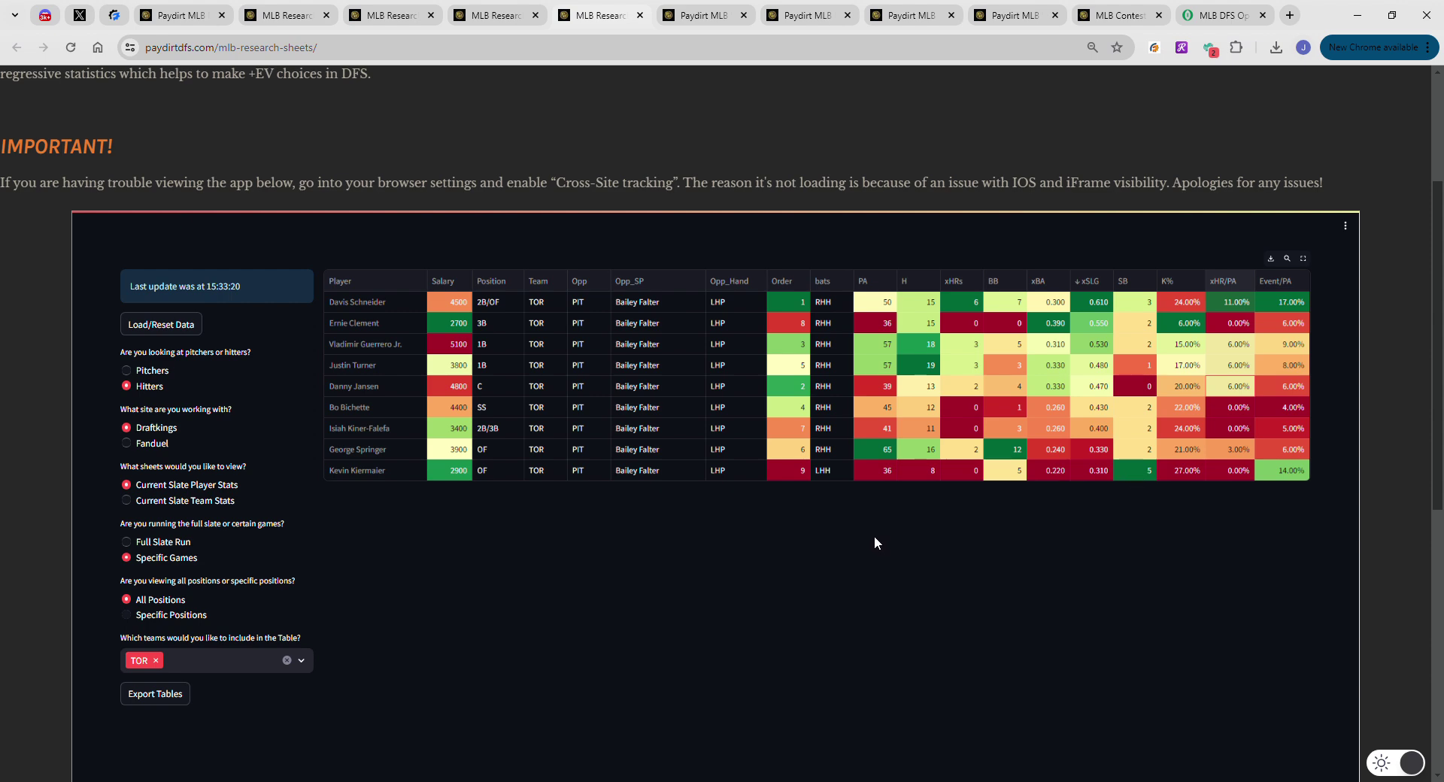
pyautogui.click(1087, 432)
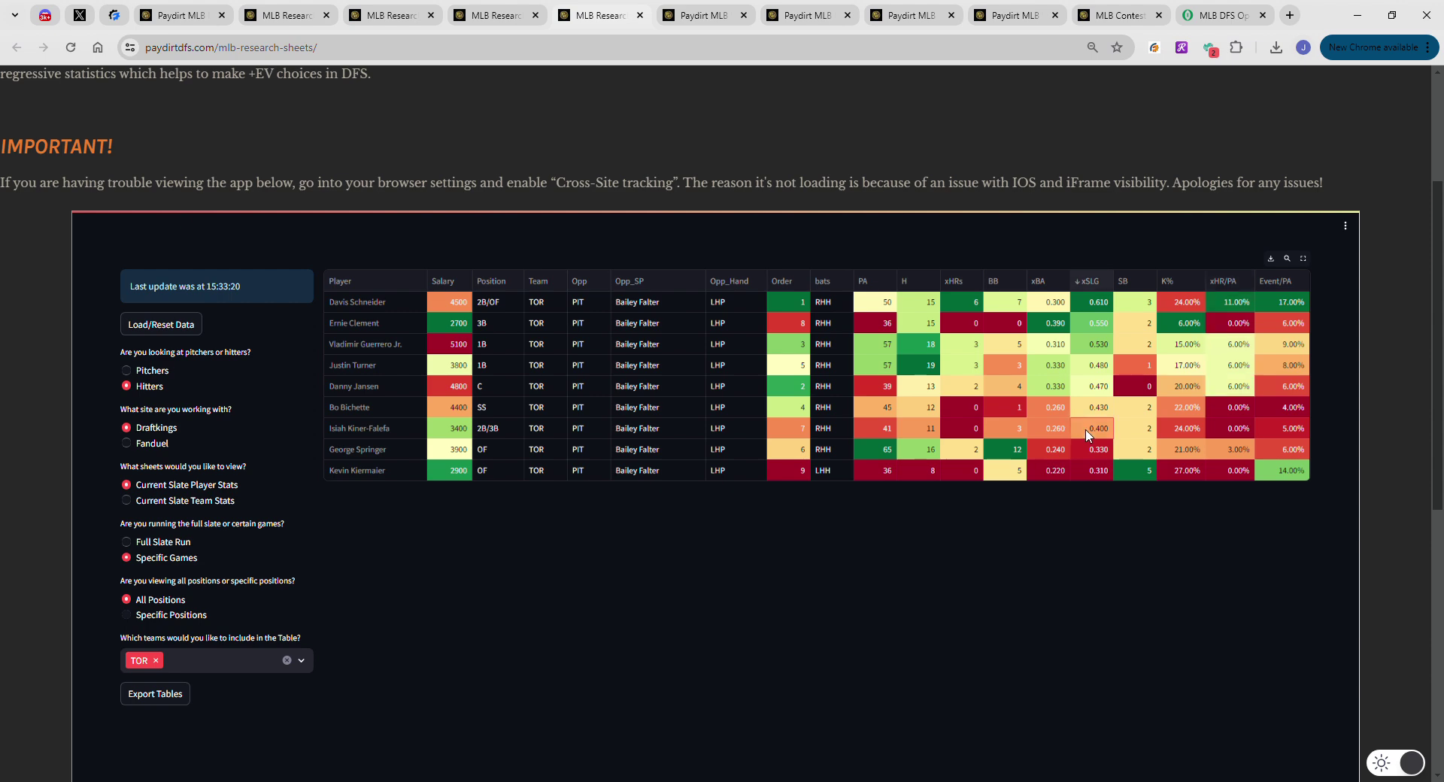
pyautogui.press('Up')
pyautogui.click(1086, 435)
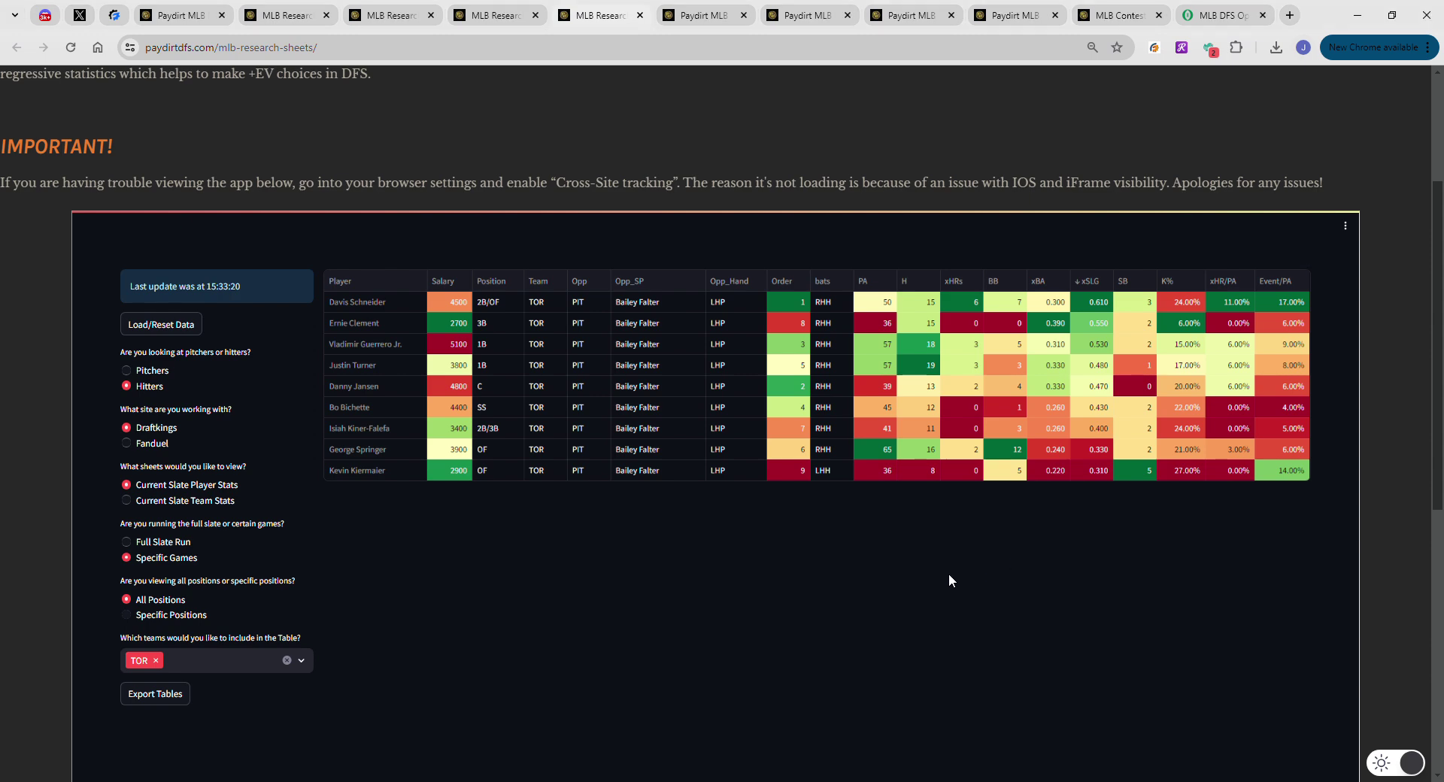
# Check the team range of outcomes table and browse the pitchers' Stats vs. LHH sheet by team and opponent
pyautogui.click(900, 23)
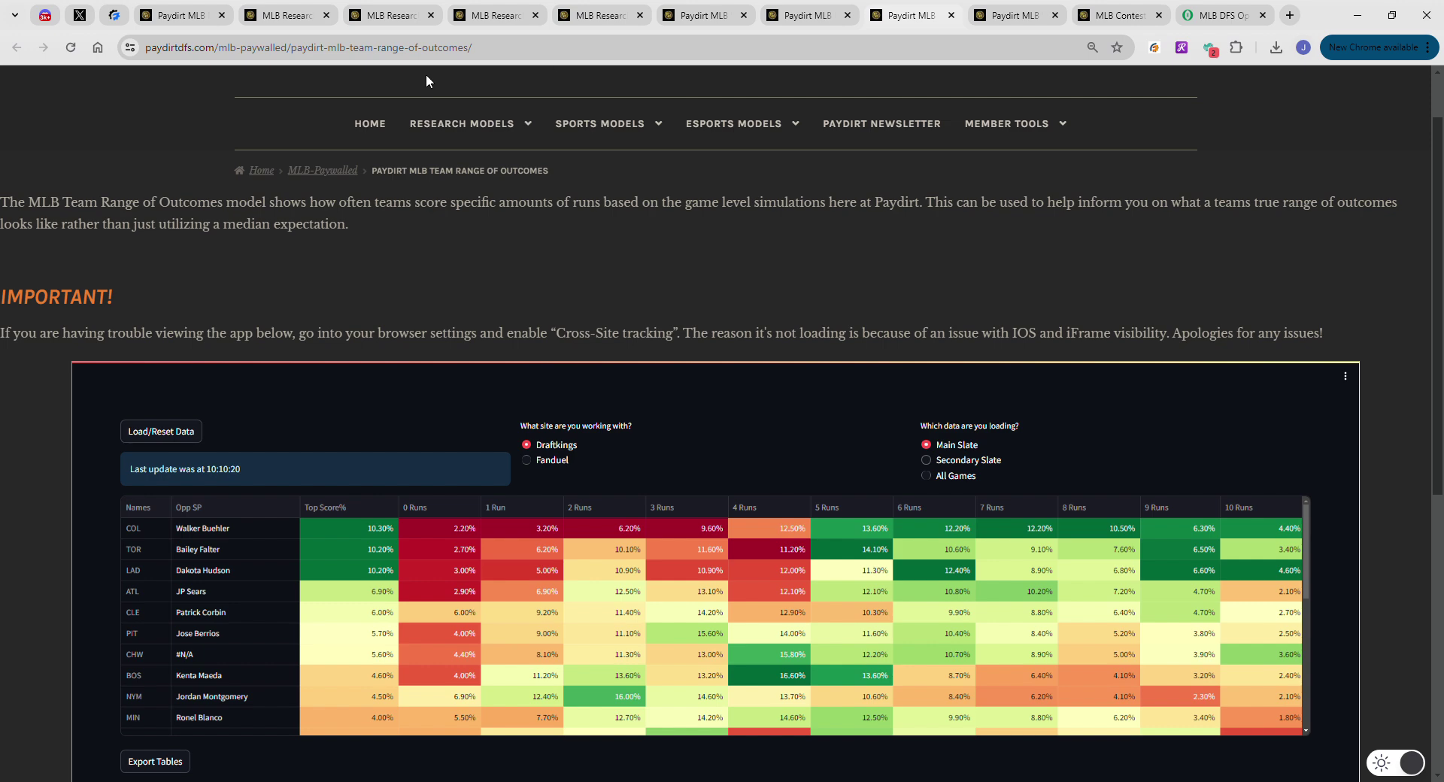
pyautogui.click(282, 15)
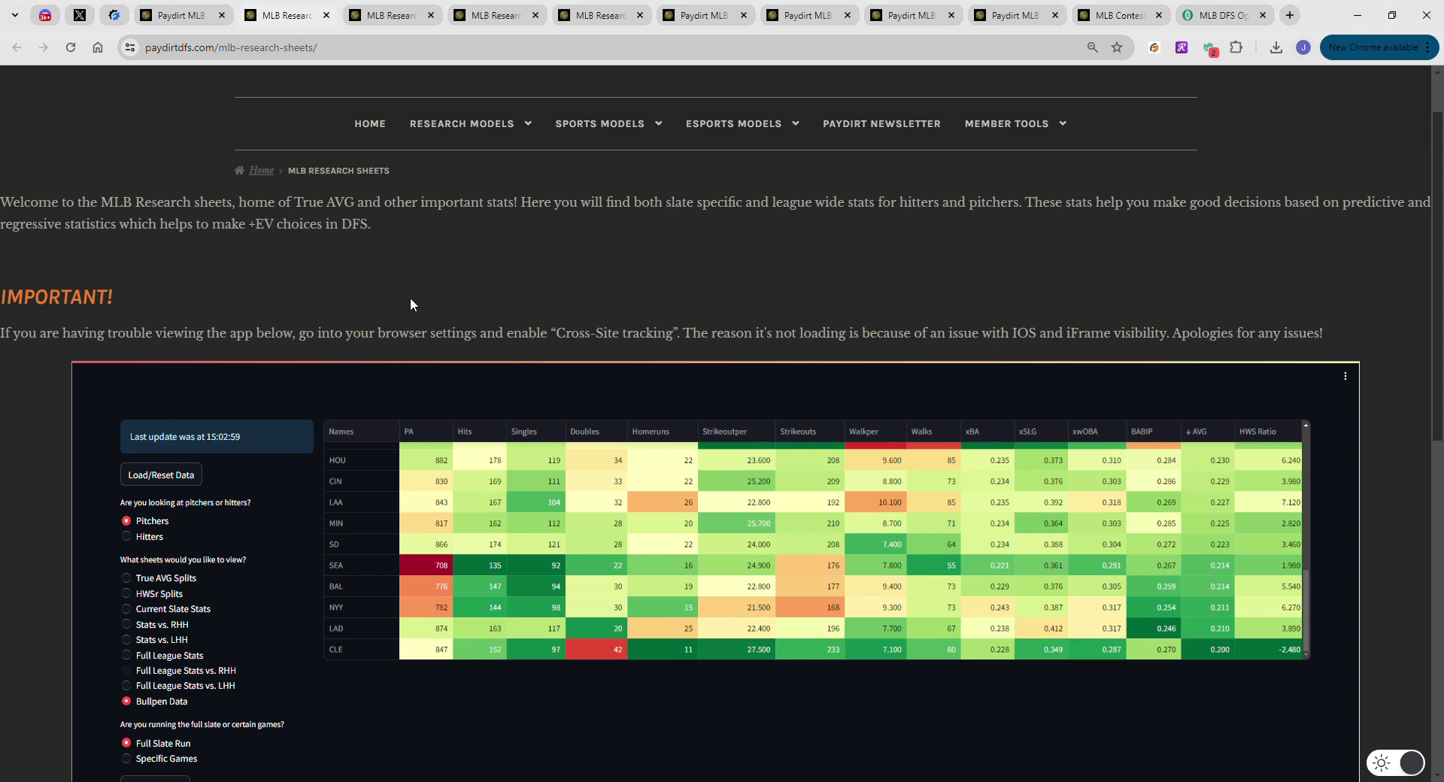
pyautogui.click(376, 15)
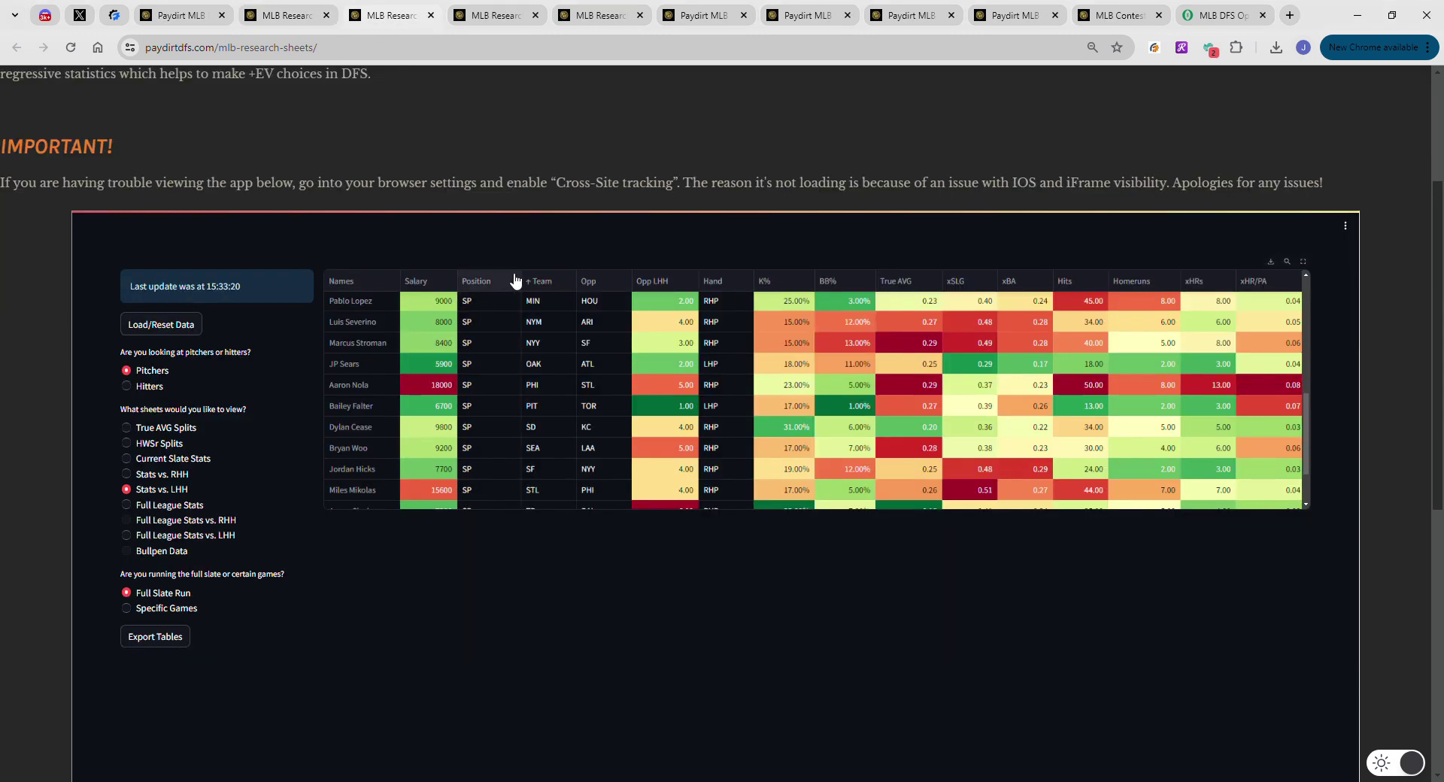
pyautogui.scroll(5, 543, 308)
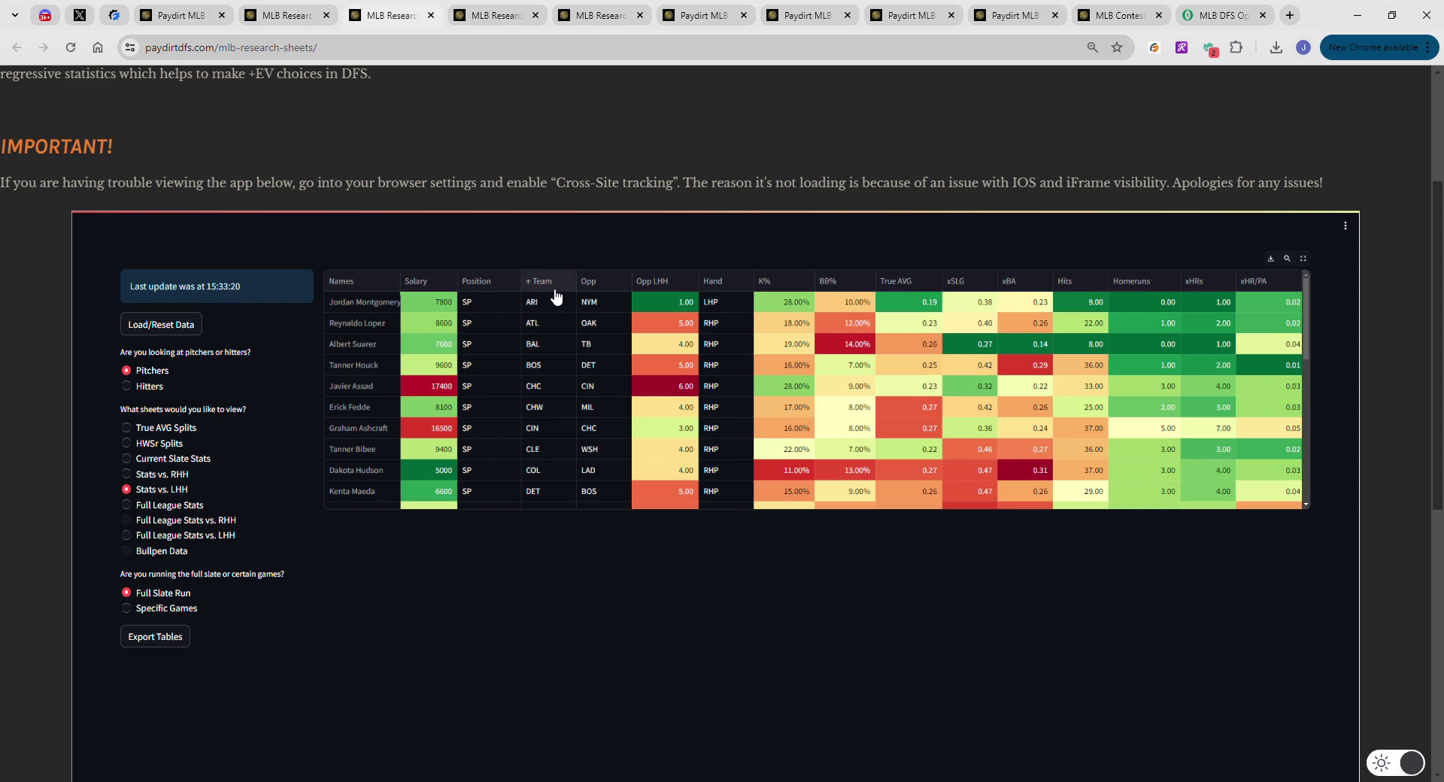
pyautogui.scroll(-5, 557, 295)
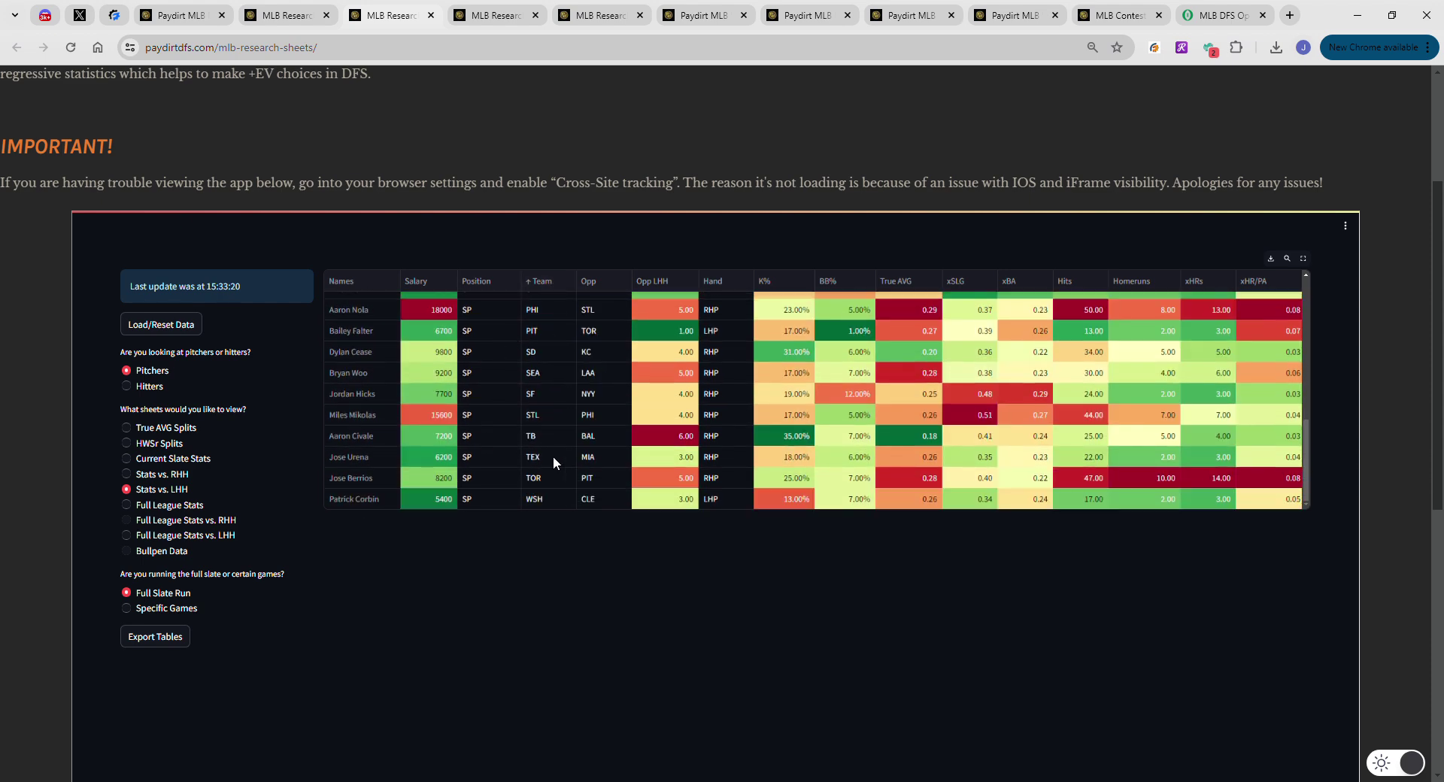
# Sort the pitchers in the MLB Range of Outcomes model by descending Ceiling and check Aaron Civale's Median and Own%
pyautogui.click(911, 28)
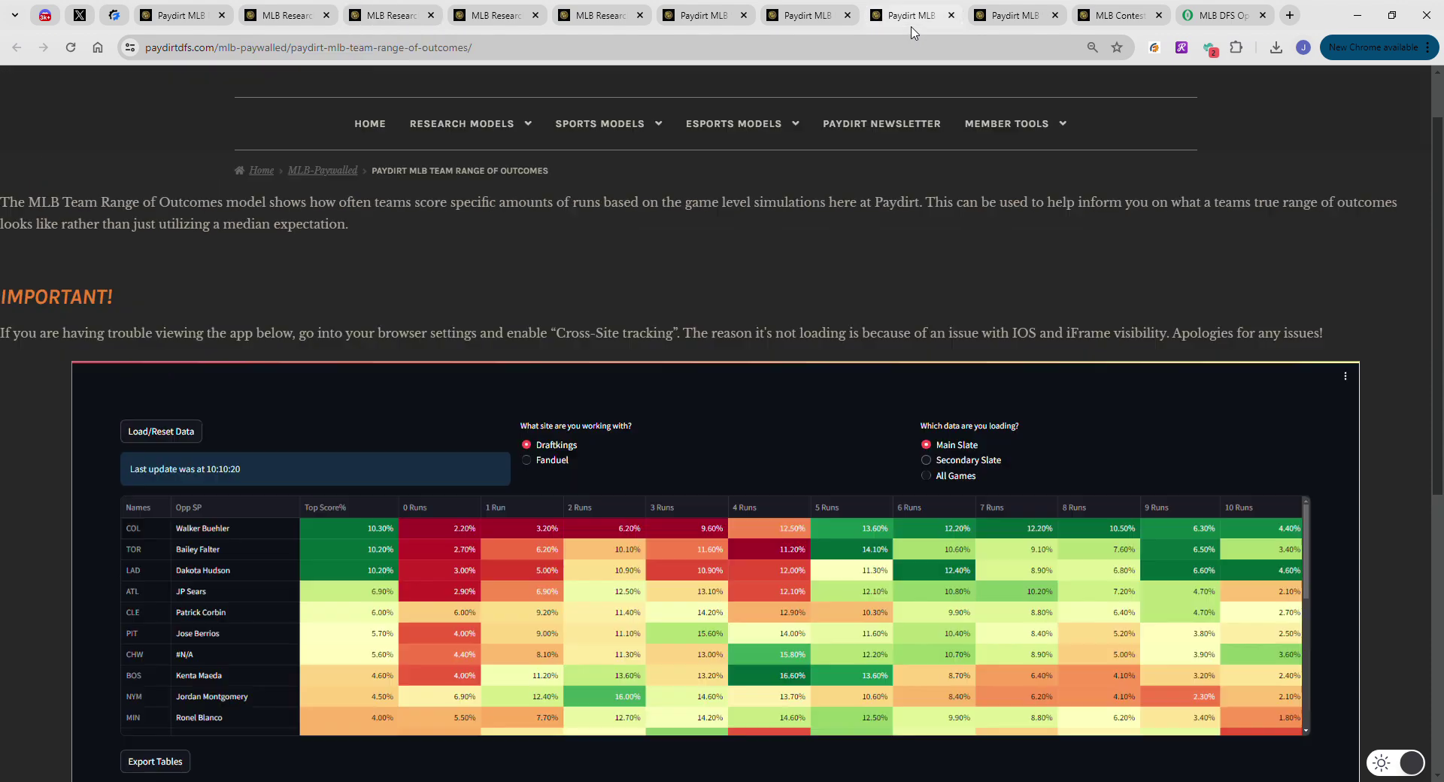
pyautogui.click(857, 9)
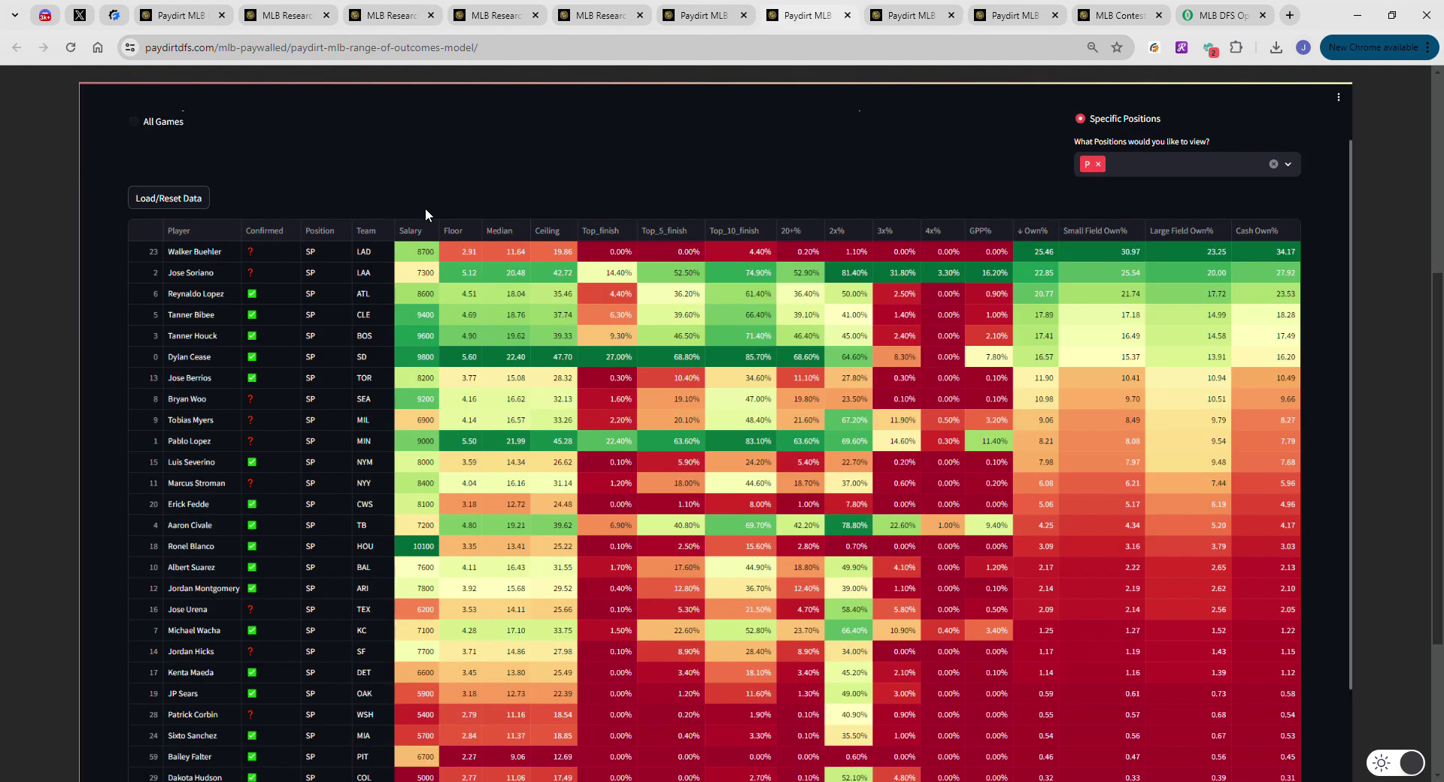
pyautogui.click(518, 238)
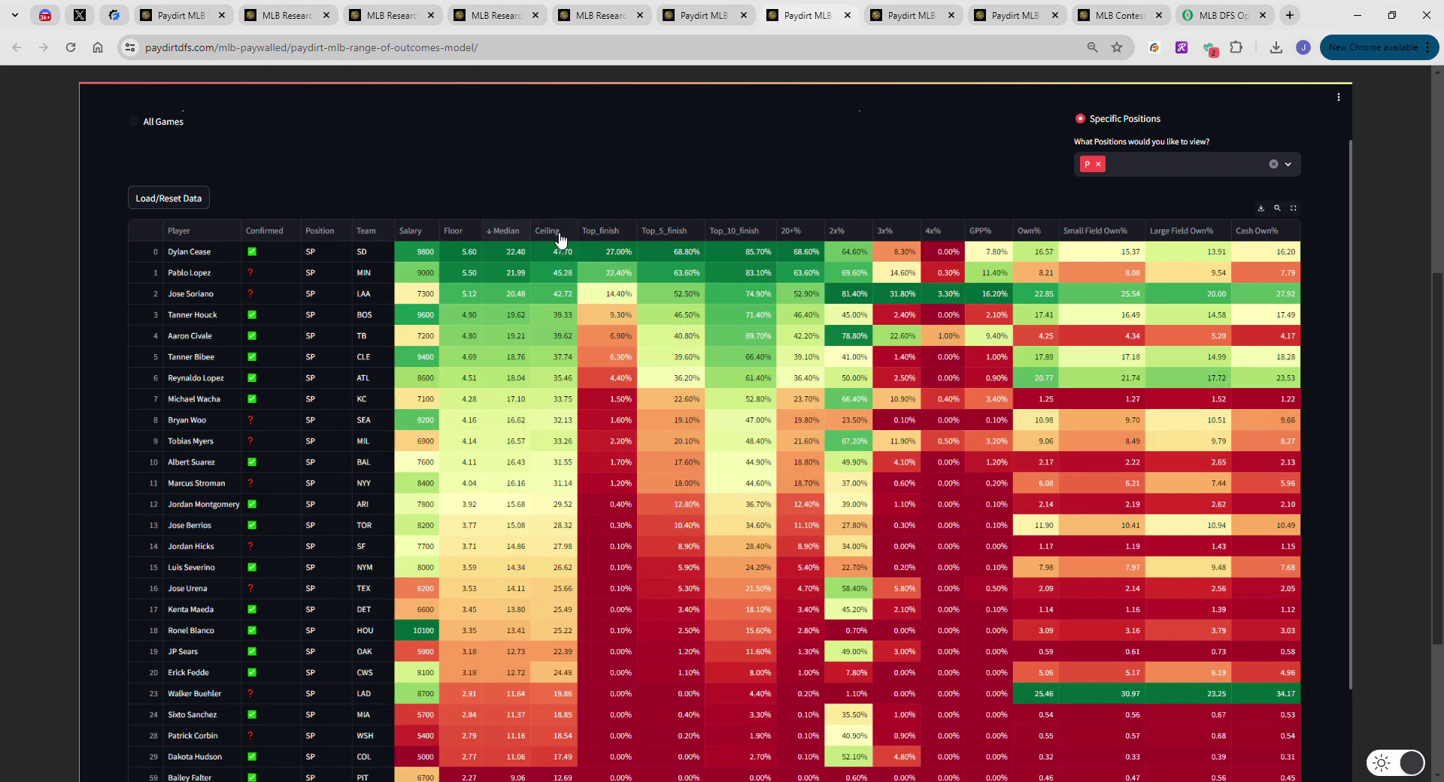
pyautogui.click(551, 231)
pyautogui.click(488, 316)
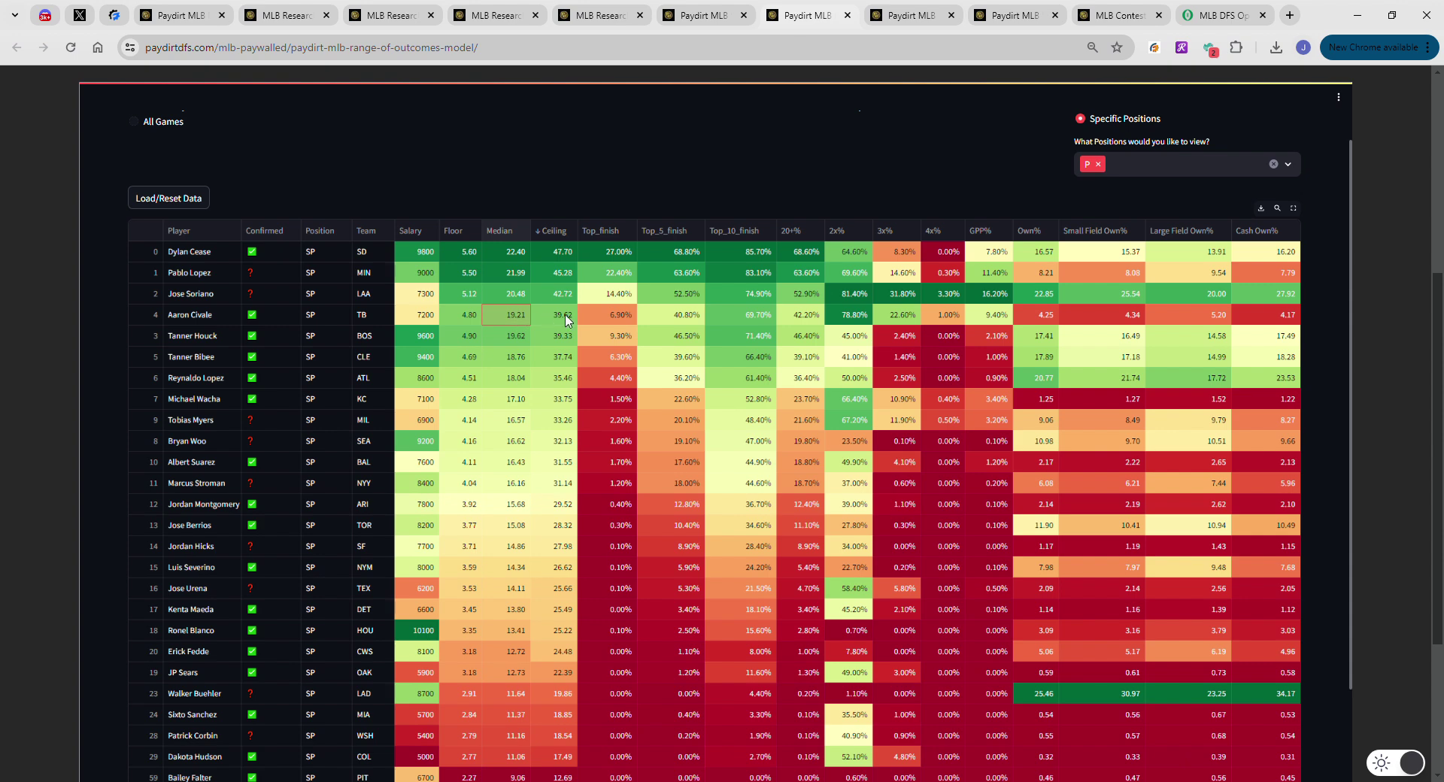
pyautogui.click(1020, 319)
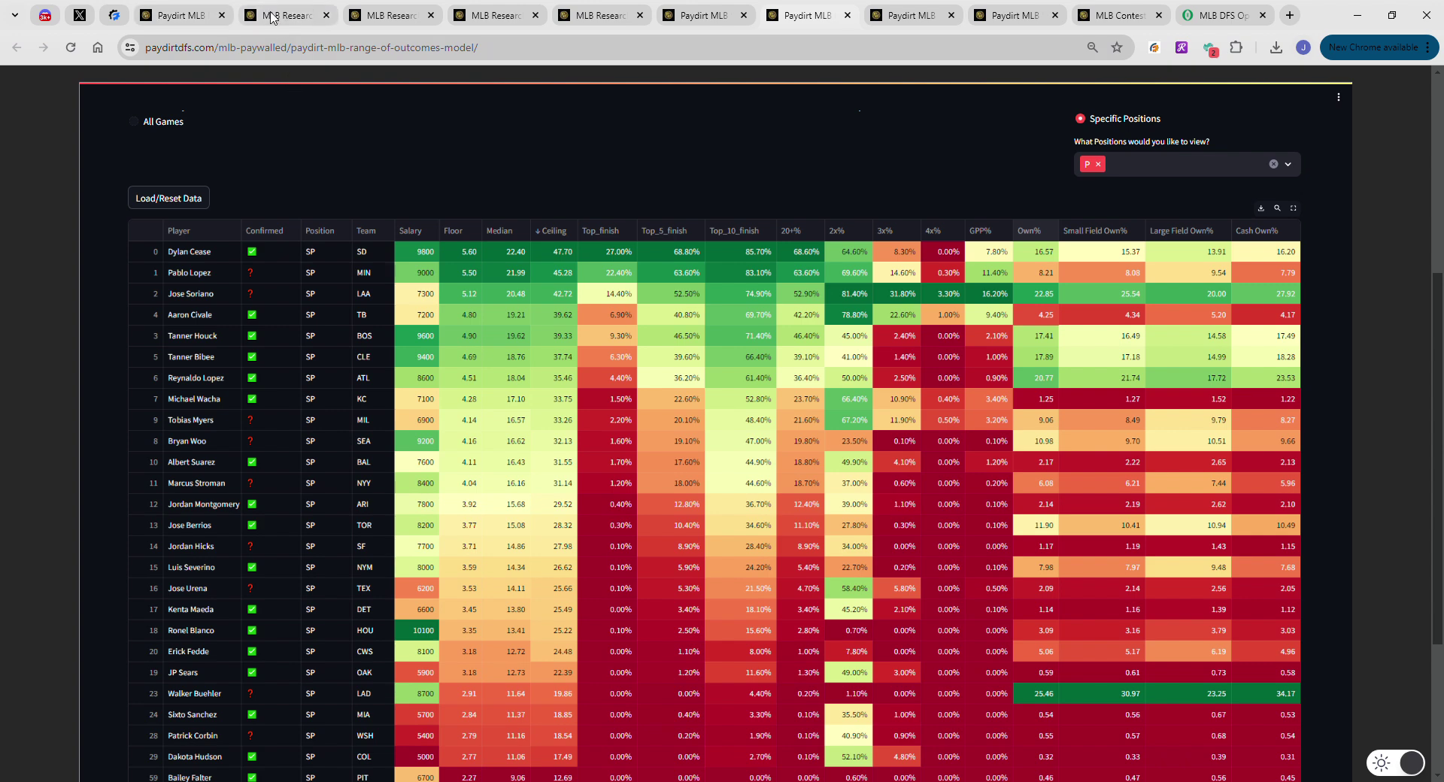
# Check BAL's Matchup Avg Trend in the matchups master table and find Aaron Civale's row in the pitchers' Stats vs. LHH sheet
pyautogui.click(180, 15)
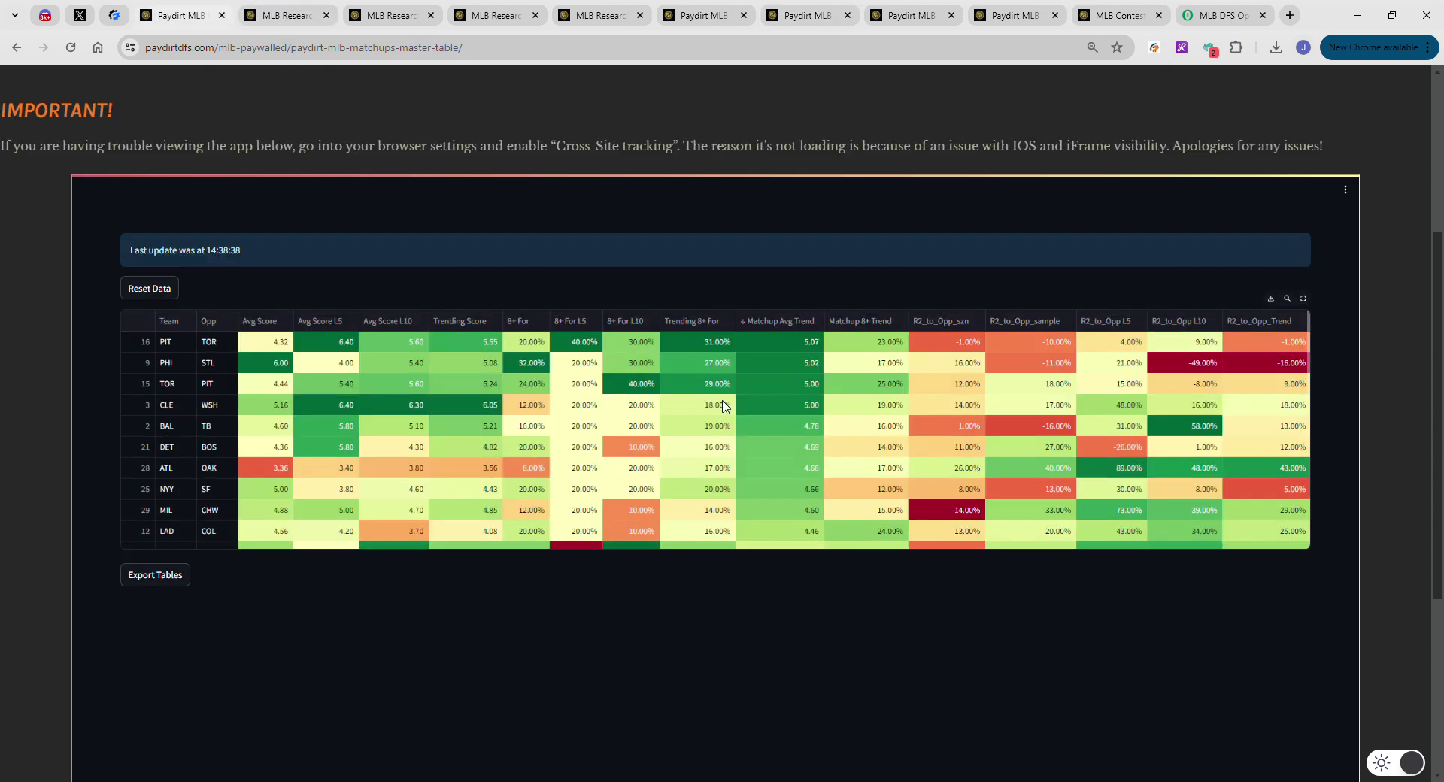
pyautogui.click(794, 429)
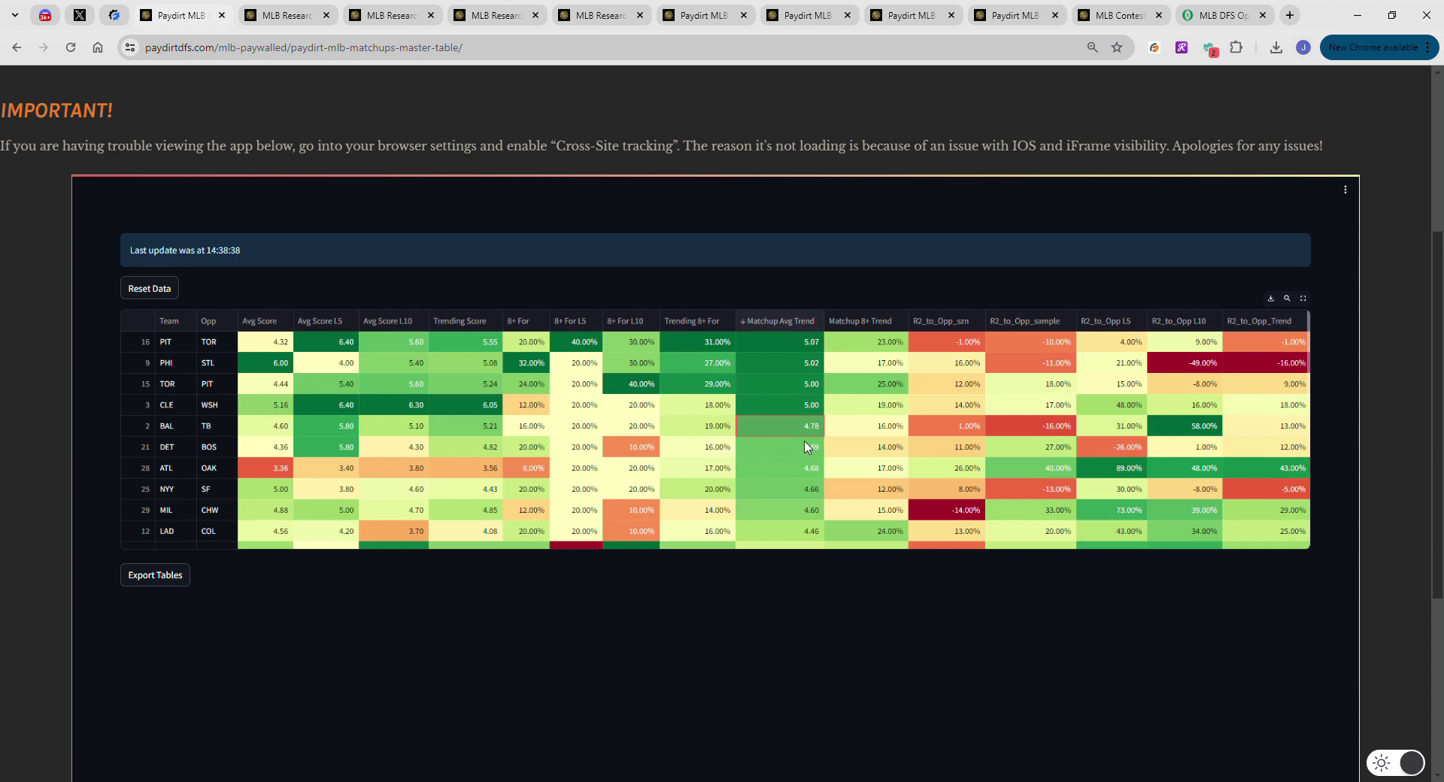
pyautogui.click(290, 15)
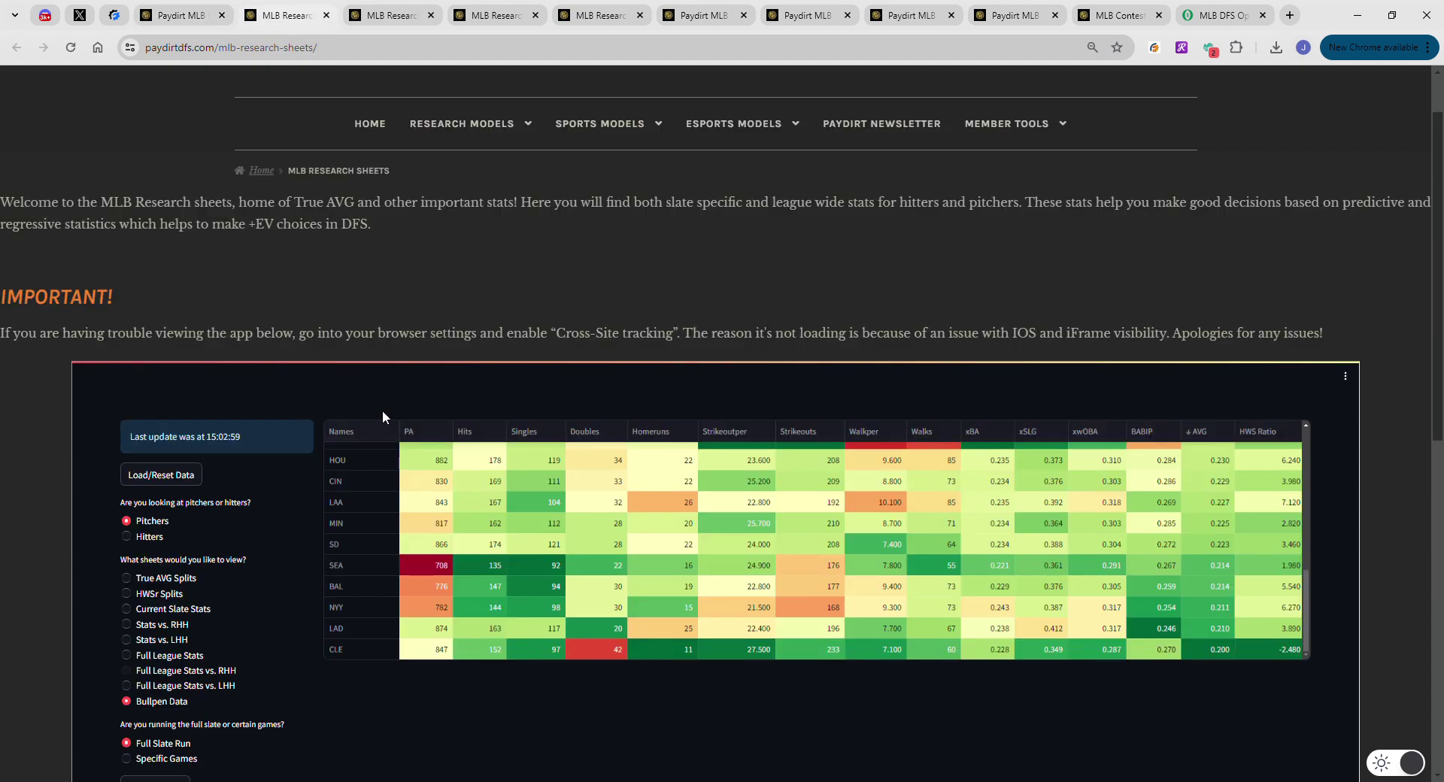
pyautogui.hotkey('ctrl', 'Tab')
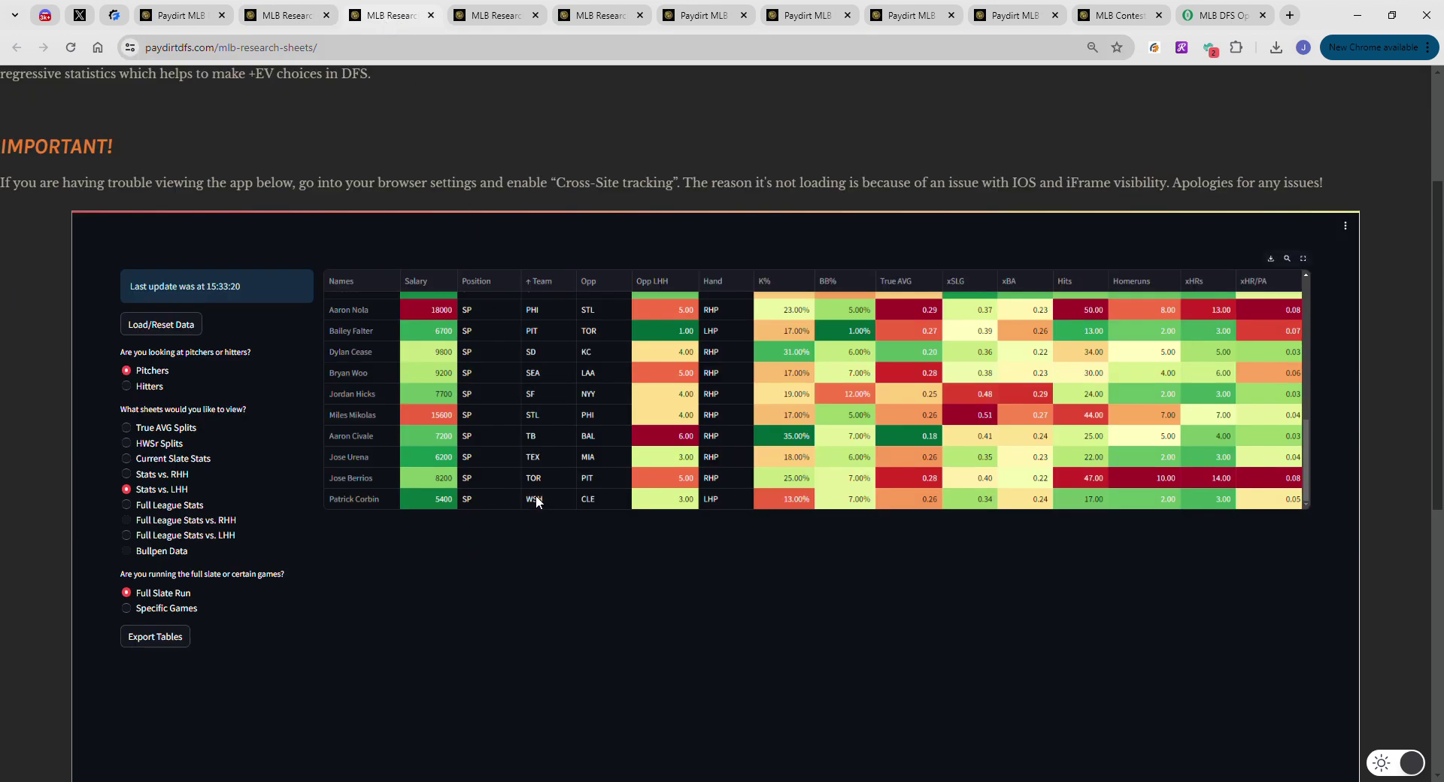
pyautogui.scroll(3, 589, 495)
pyautogui.scroll(-5, 589, 495)
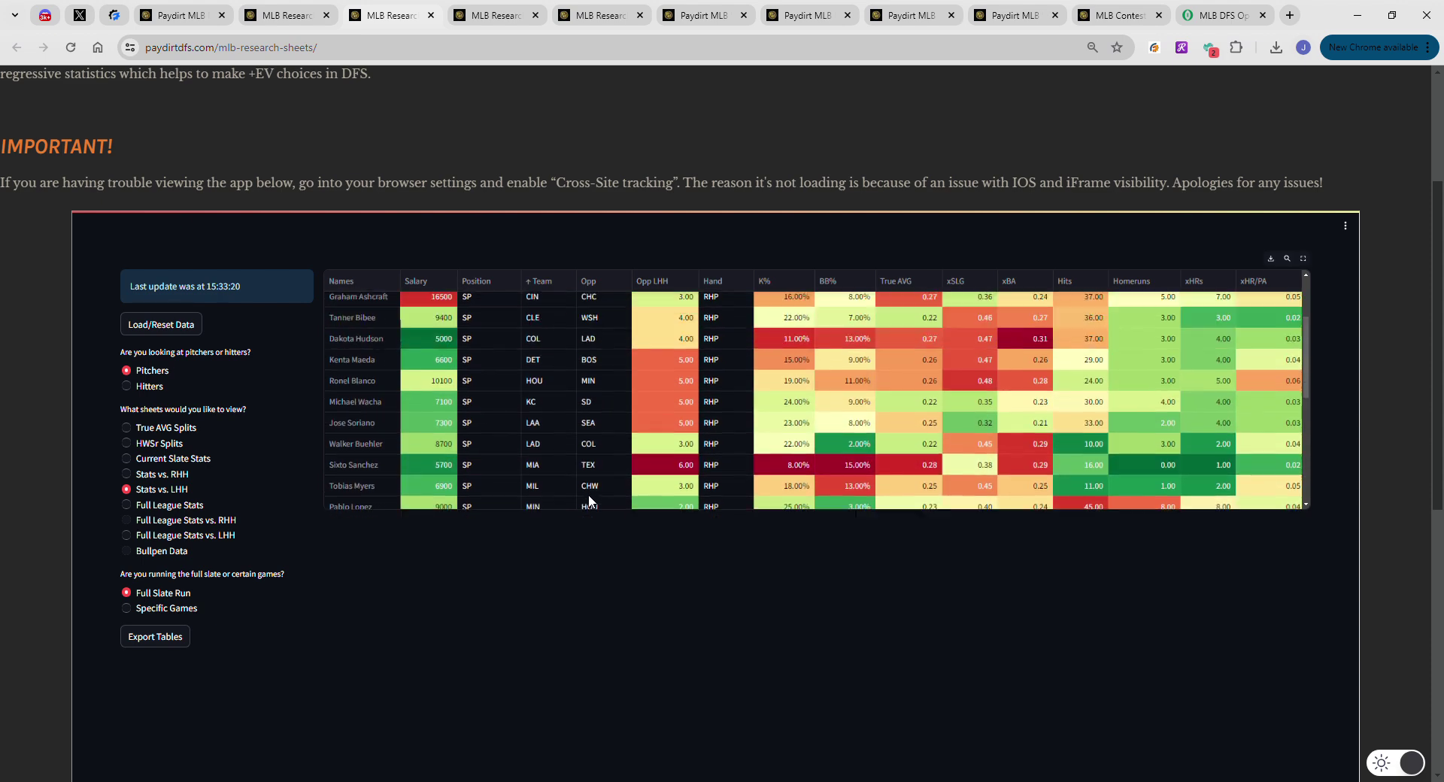
pyautogui.scroll(-1, 585, 502)
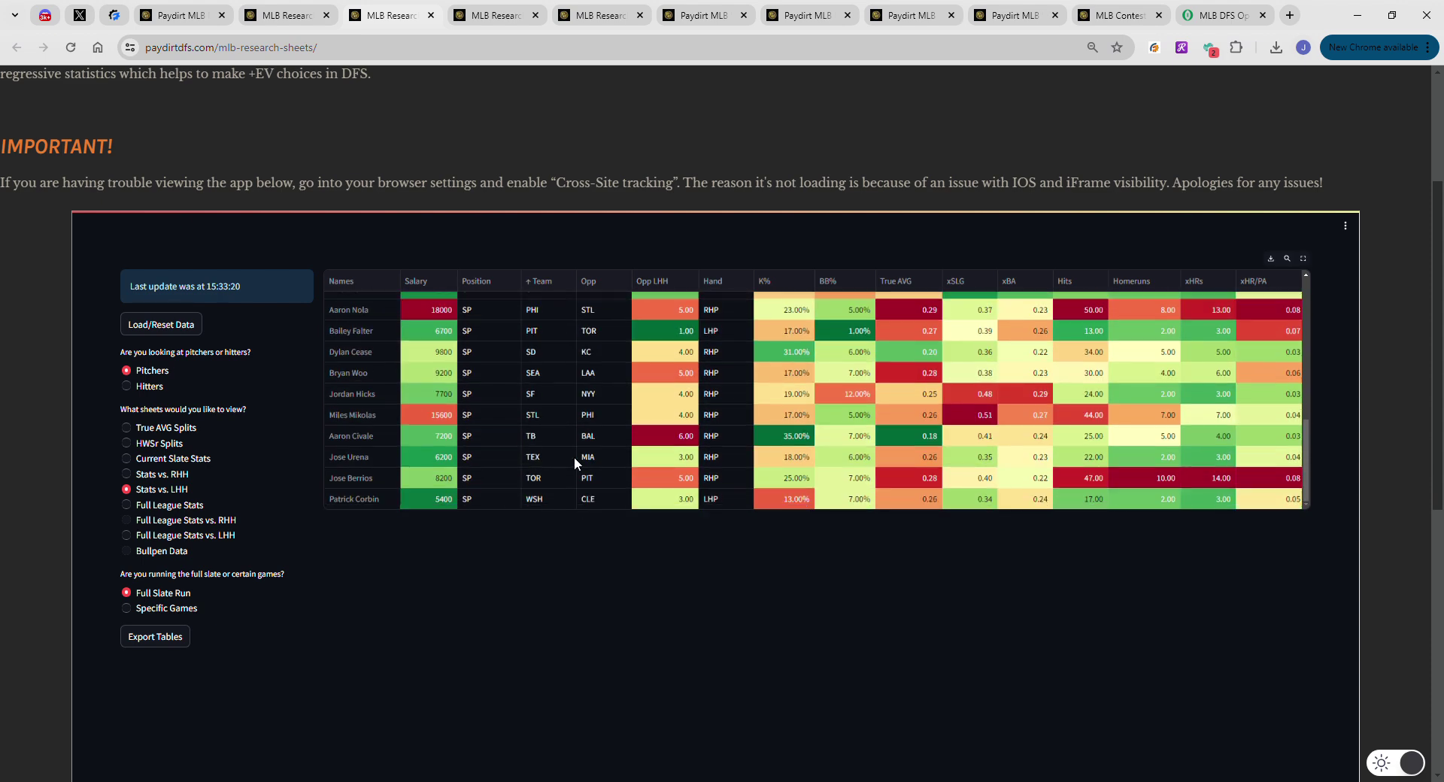
# Examine Aaron Civale's K%, BB%, True AVG, xSLG, xBA, Hits, Homeruns and xHRs against left-handed hitters
pyautogui.click(771, 437)
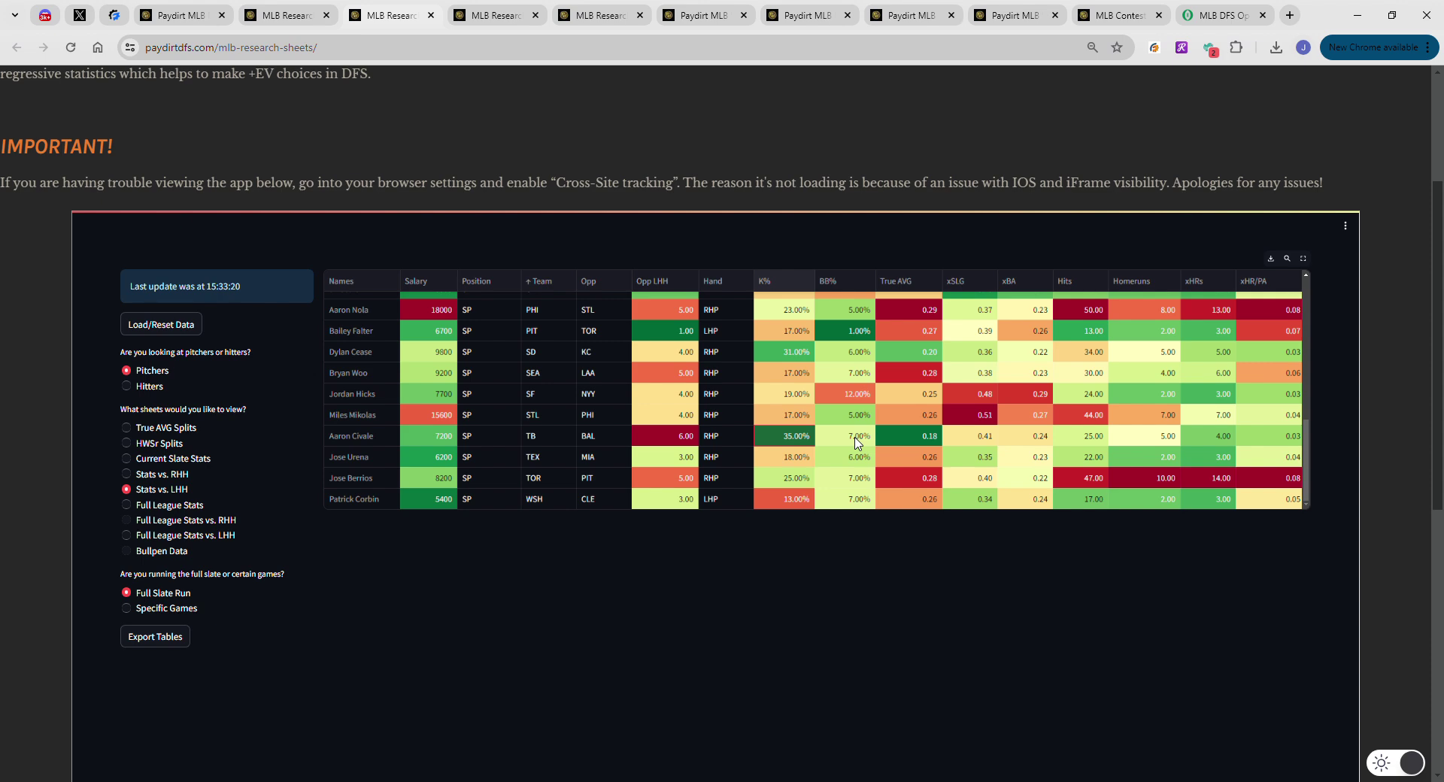
pyautogui.doubleClick(797, 443)
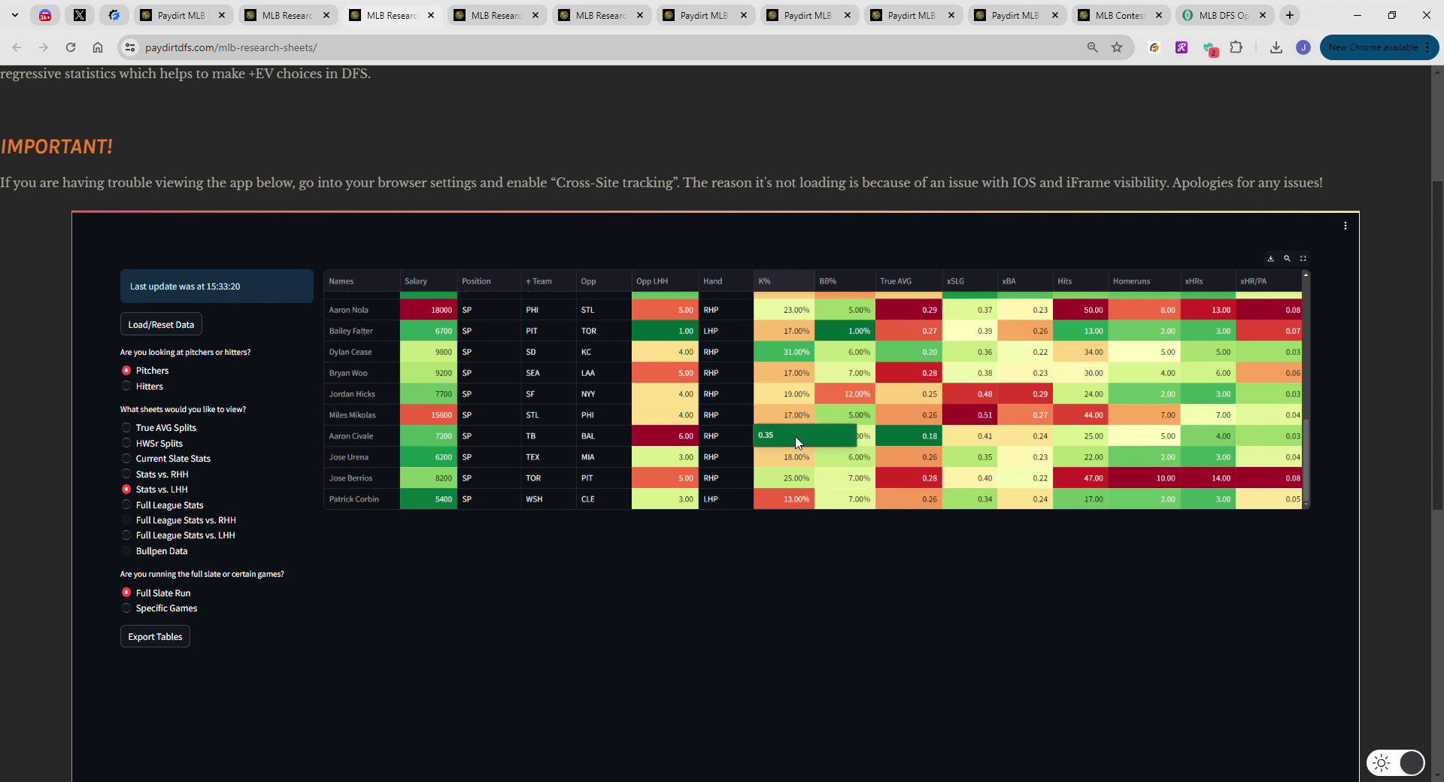
pyautogui.press('Escape')
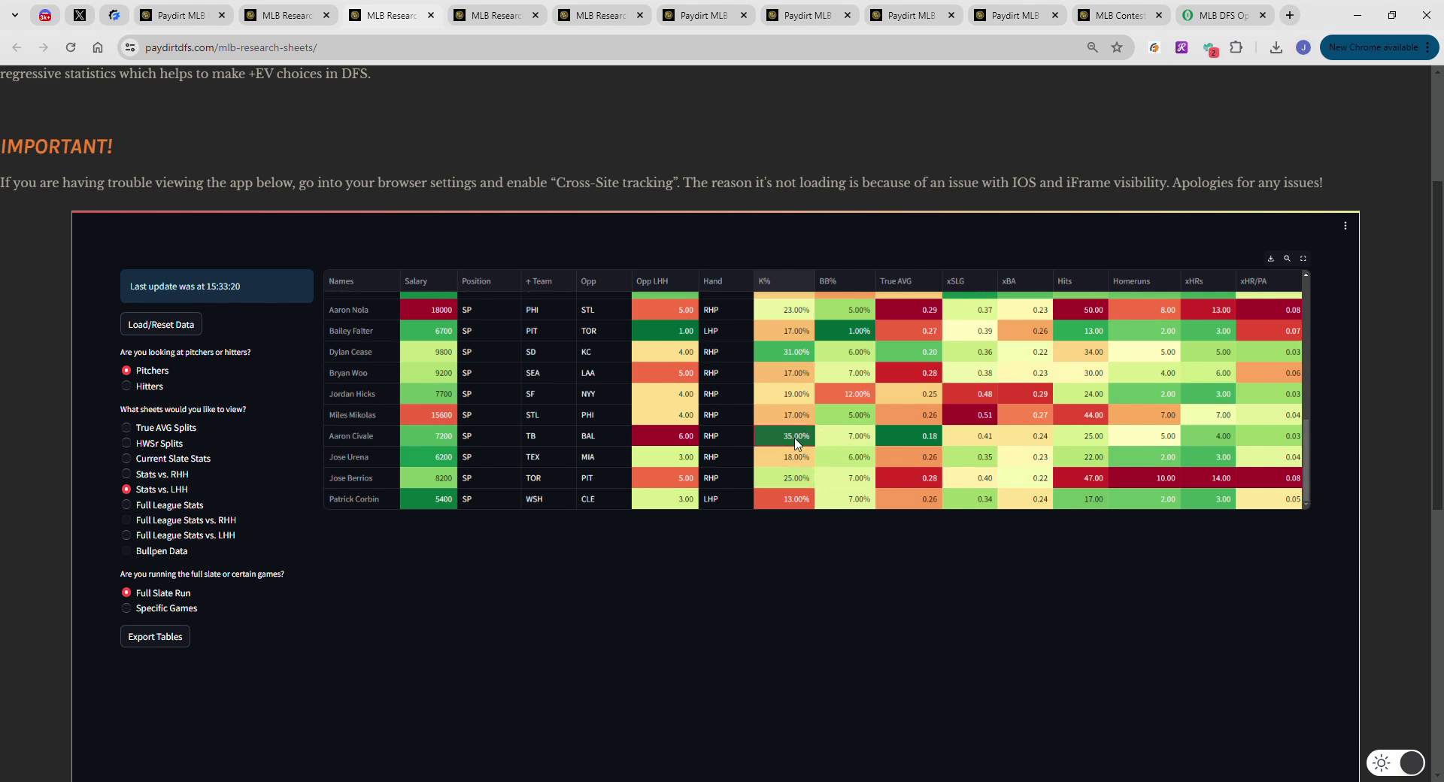
pyautogui.click(861, 442)
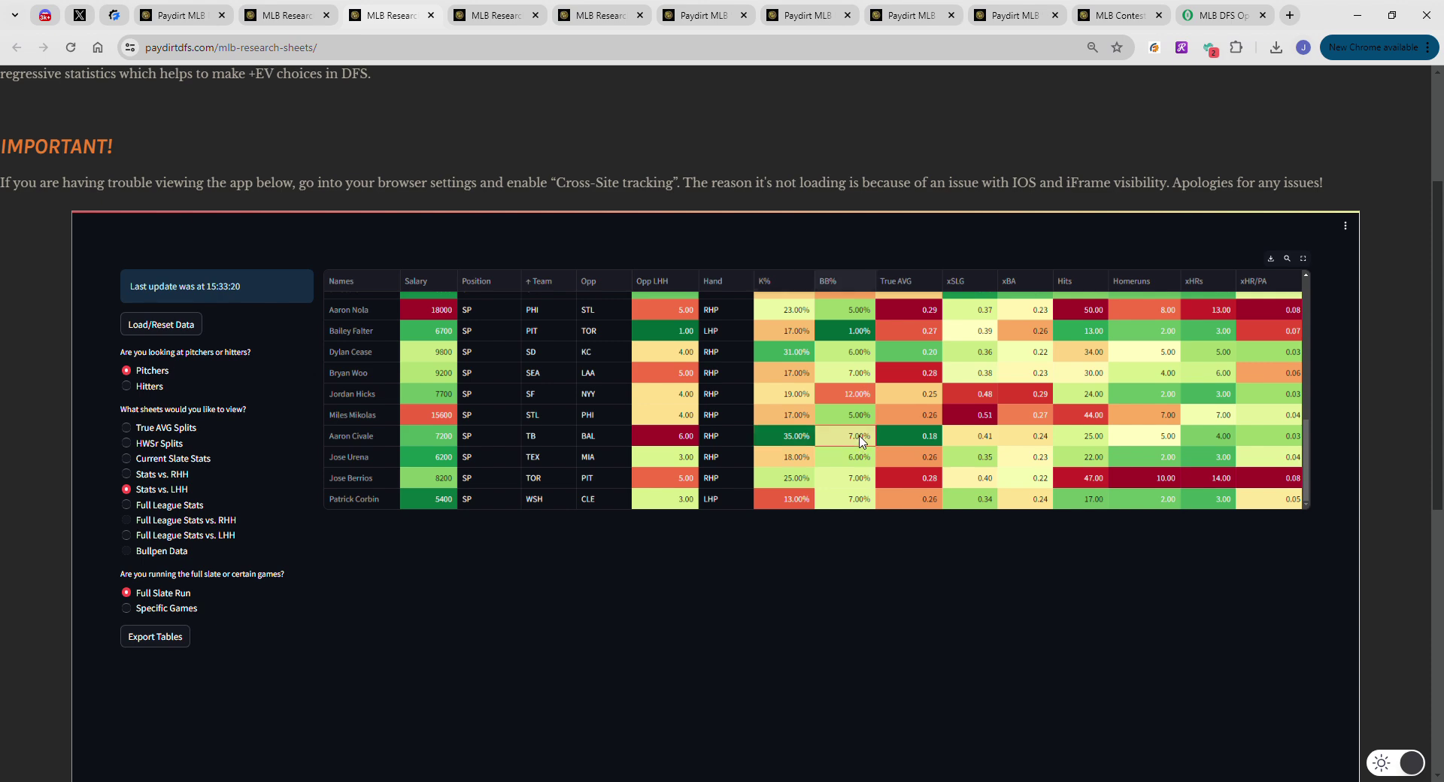
pyautogui.click(929, 440)
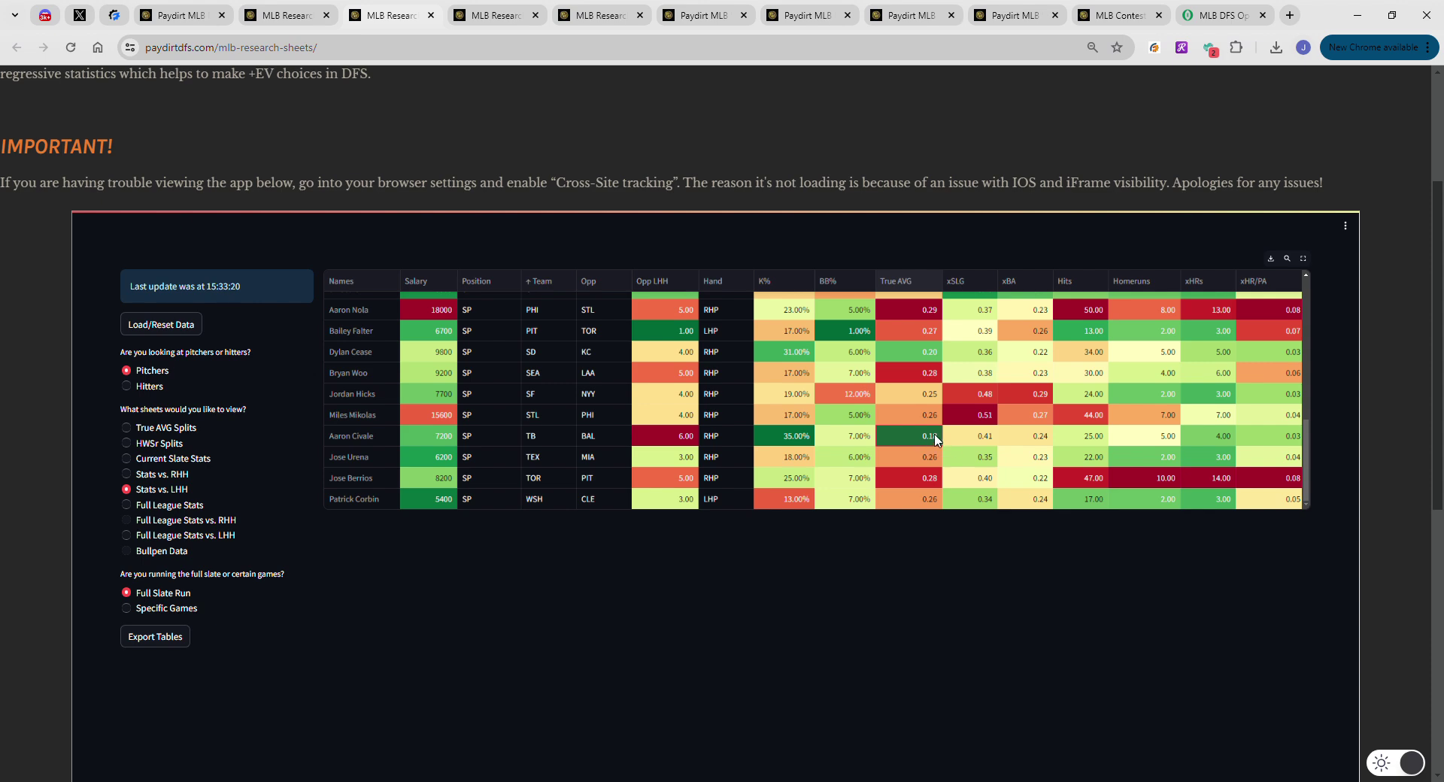
pyautogui.click(982, 445)
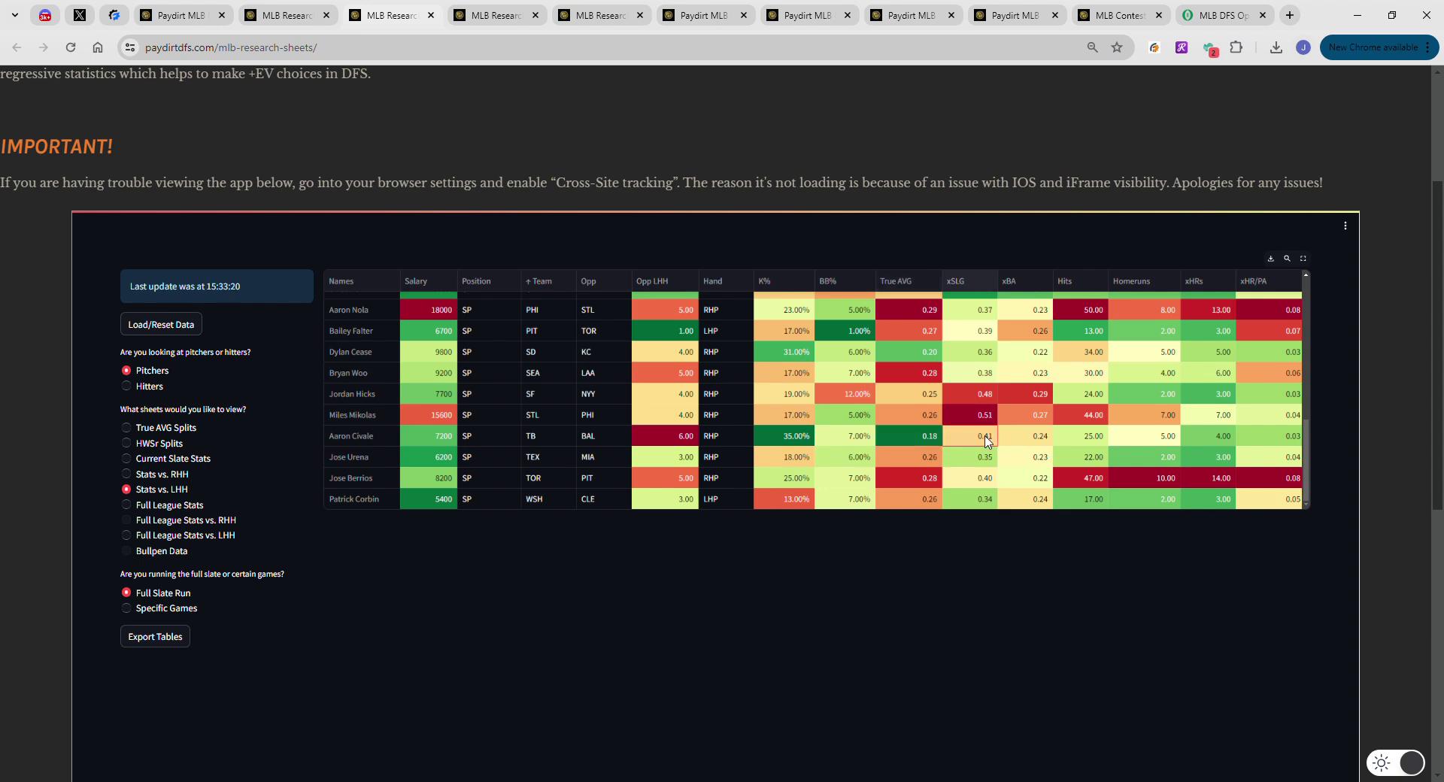
pyautogui.click(1015, 439)
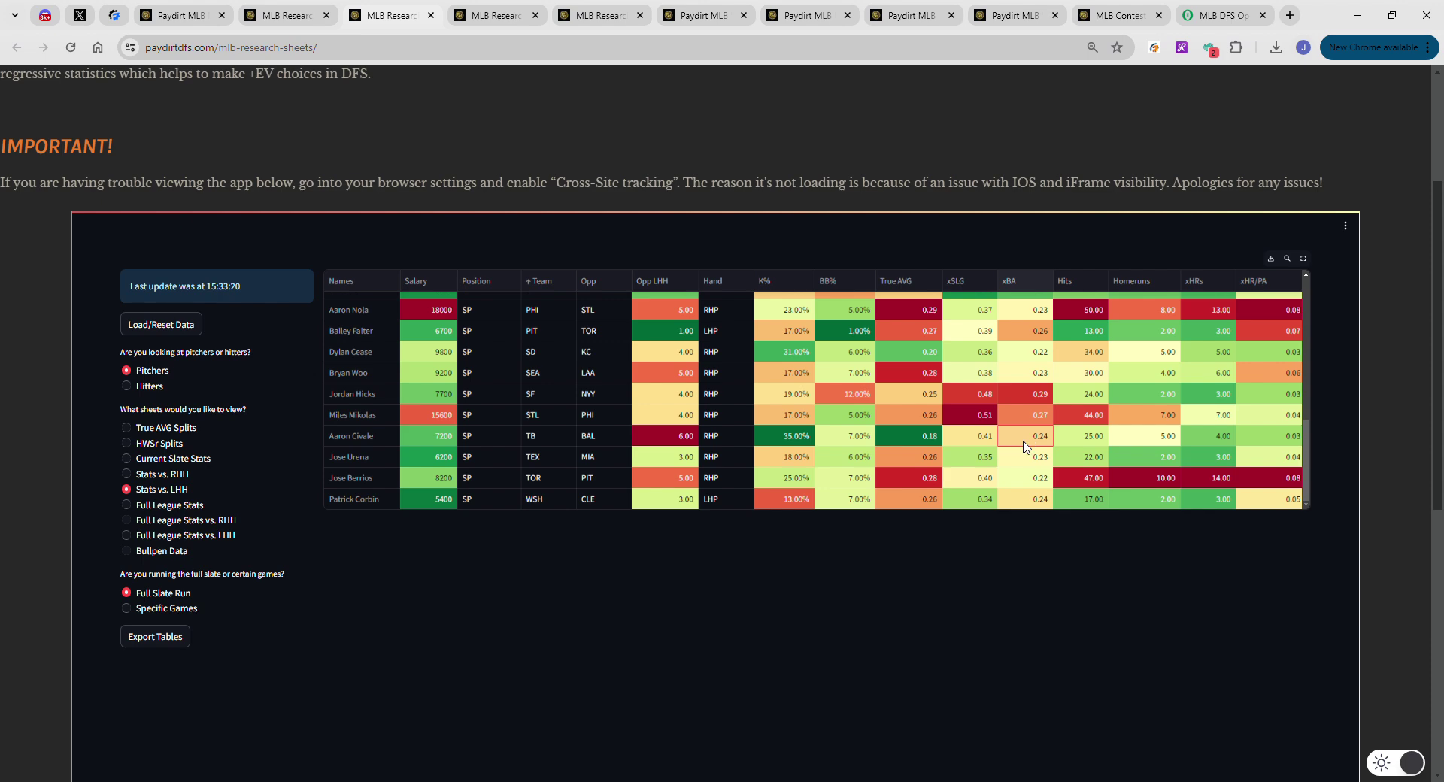
pyautogui.click(1104, 440)
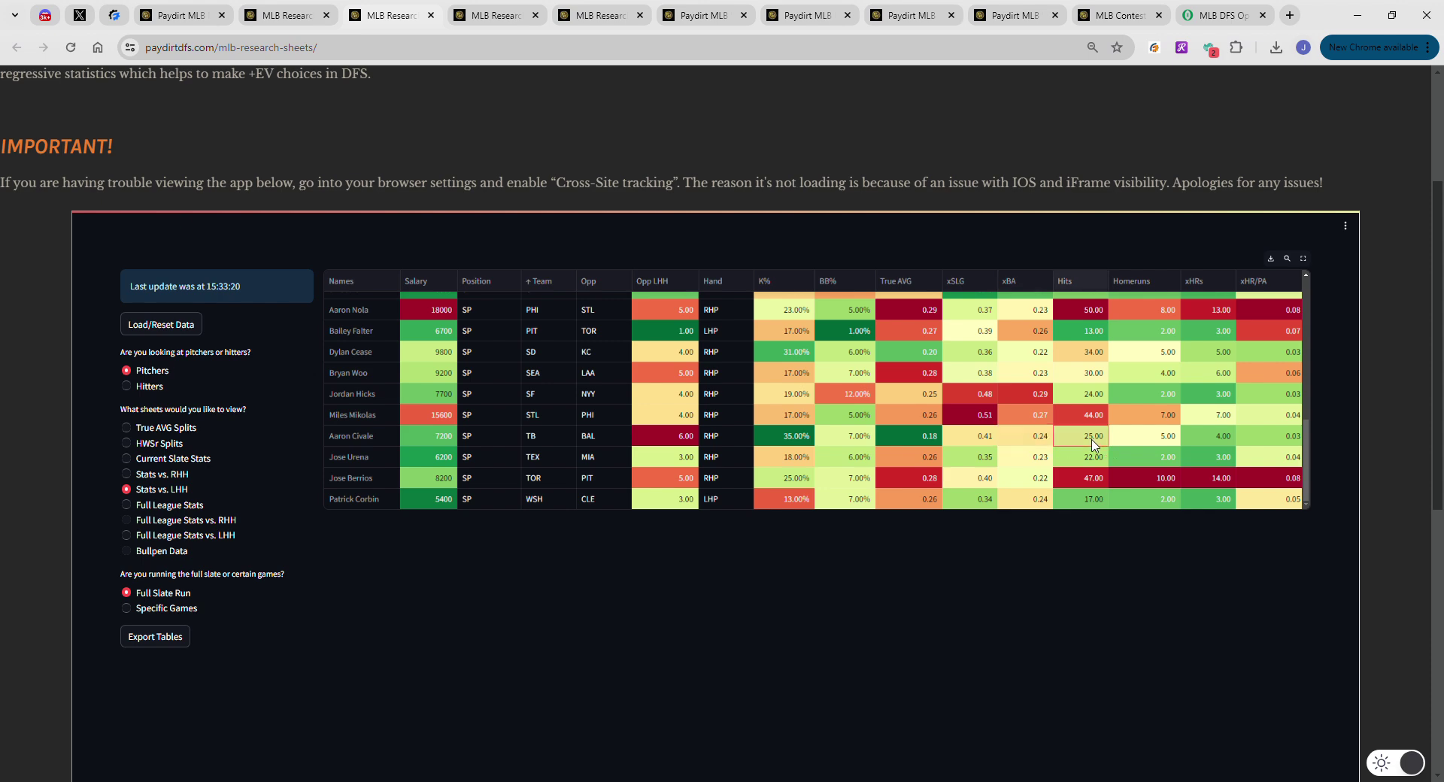
pyautogui.click(1141, 442)
pyautogui.click(1212, 441)
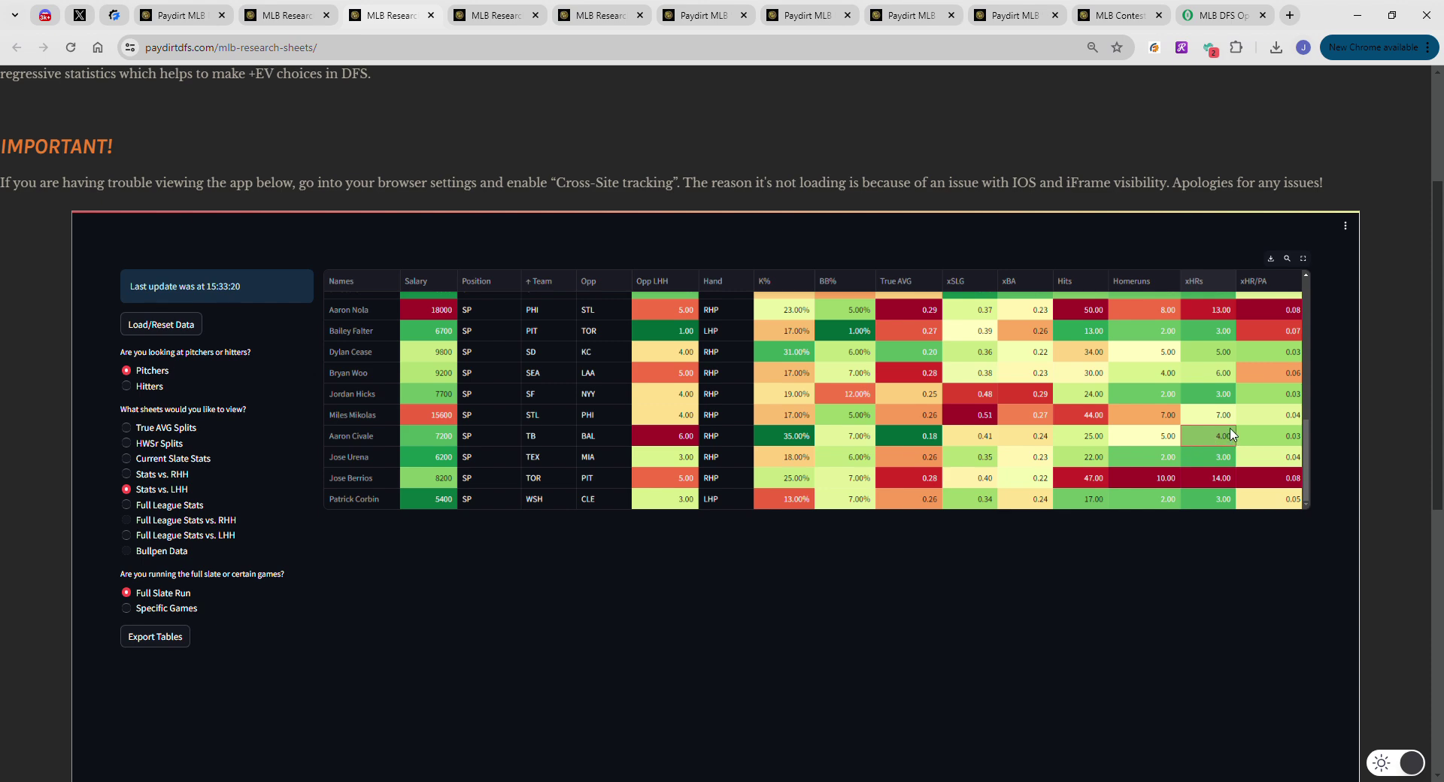
pyautogui.click(1151, 437)
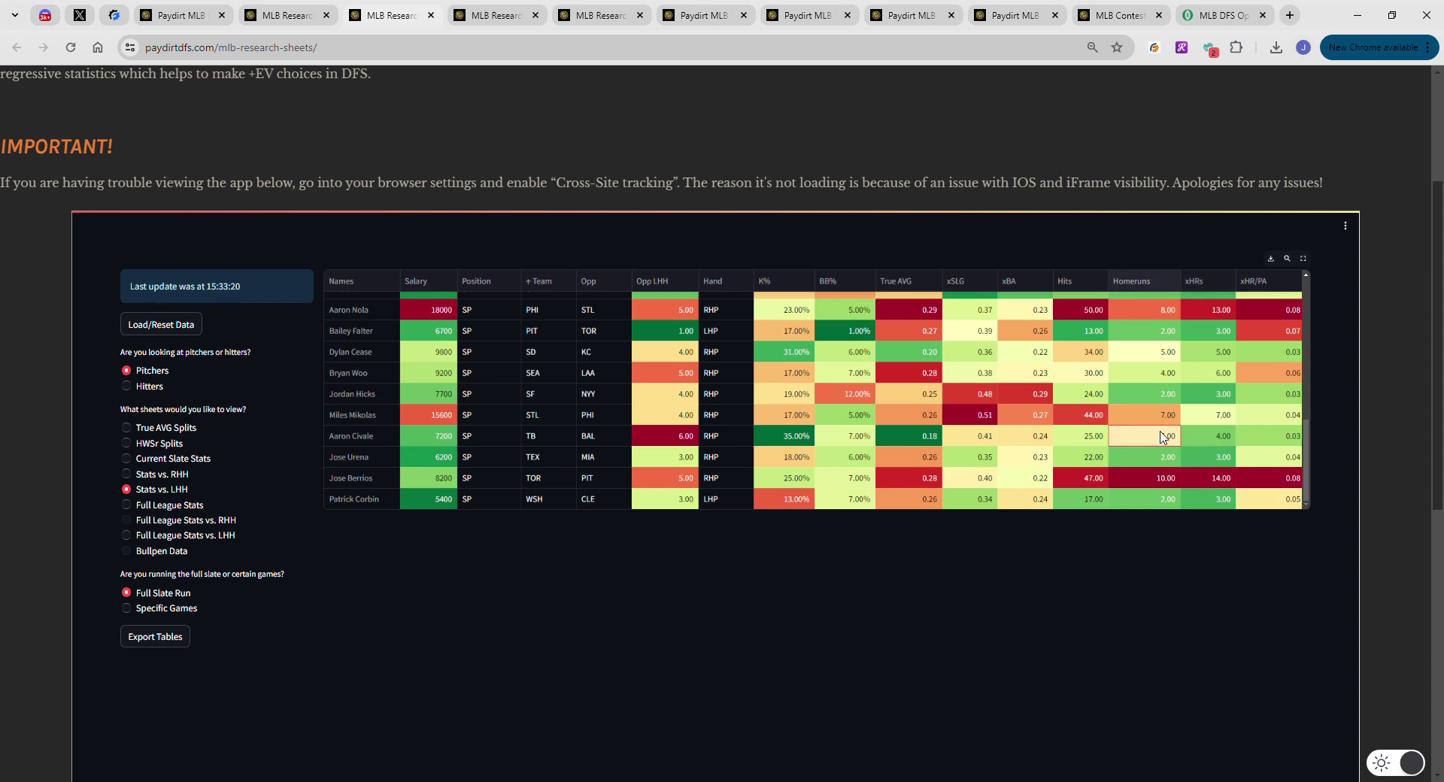
# Examine Aaron Civale's row in the pitchers' Stats vs. RHH sheet
pyautogui.hotkey('ctrl', 'Tab')
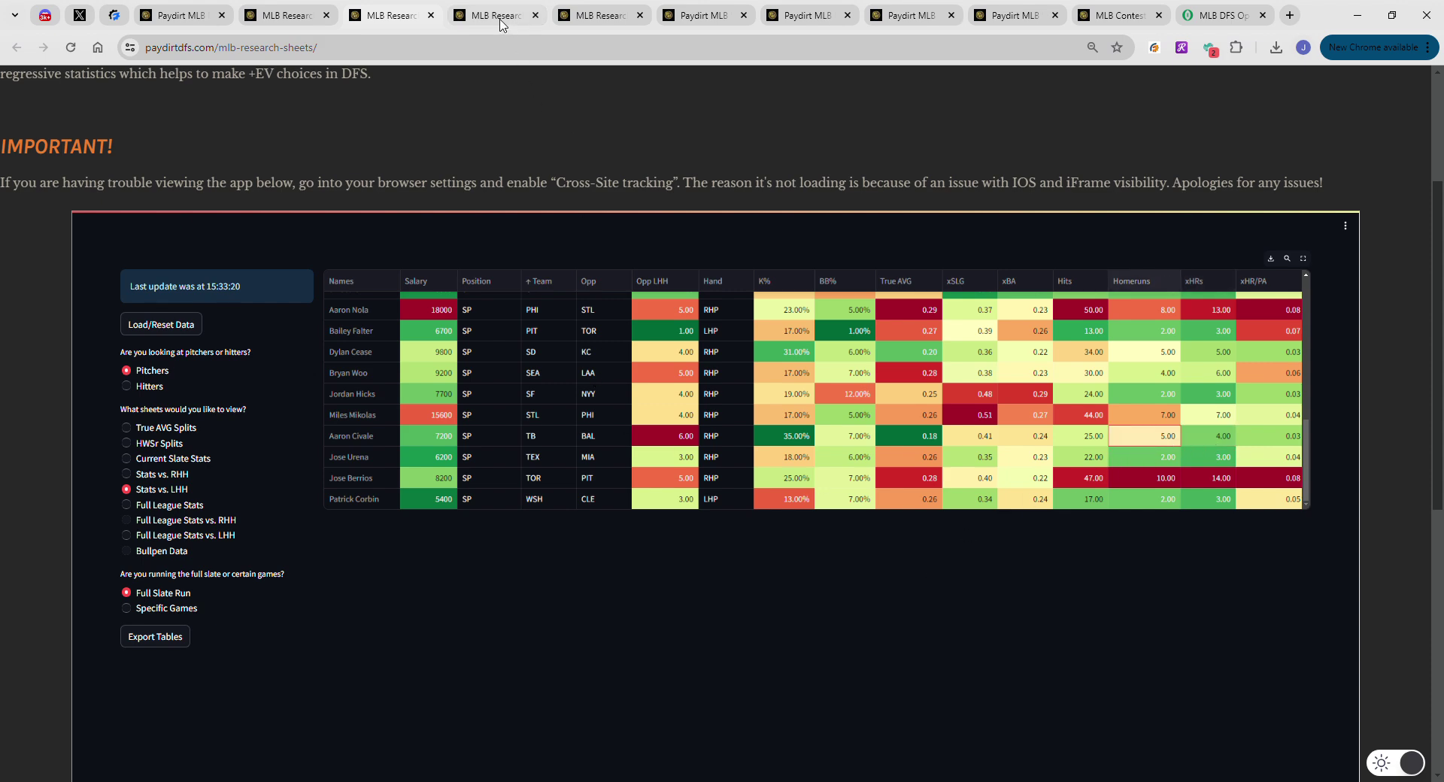
pyautogui.scroll(-2, 625, 459)
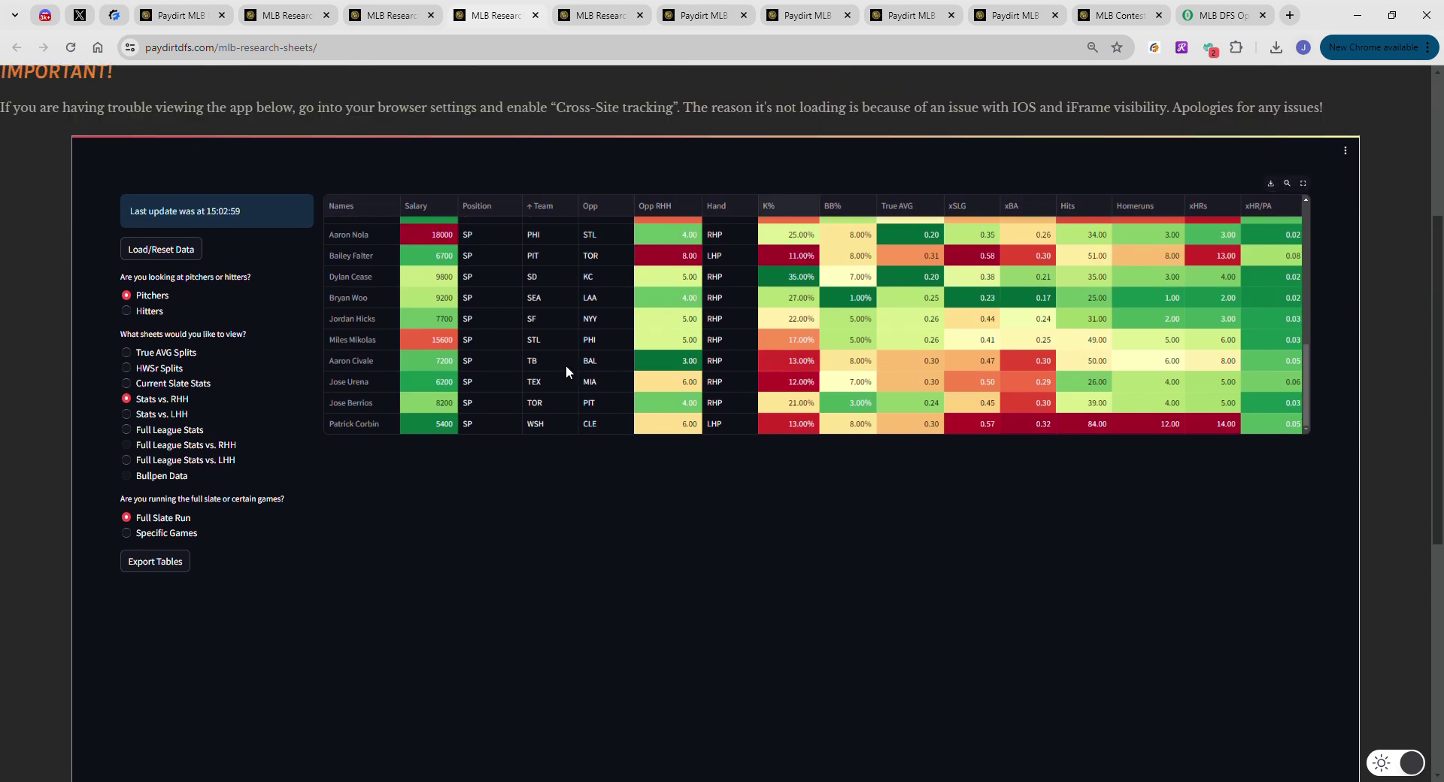
pyautogui.click(391, 362)
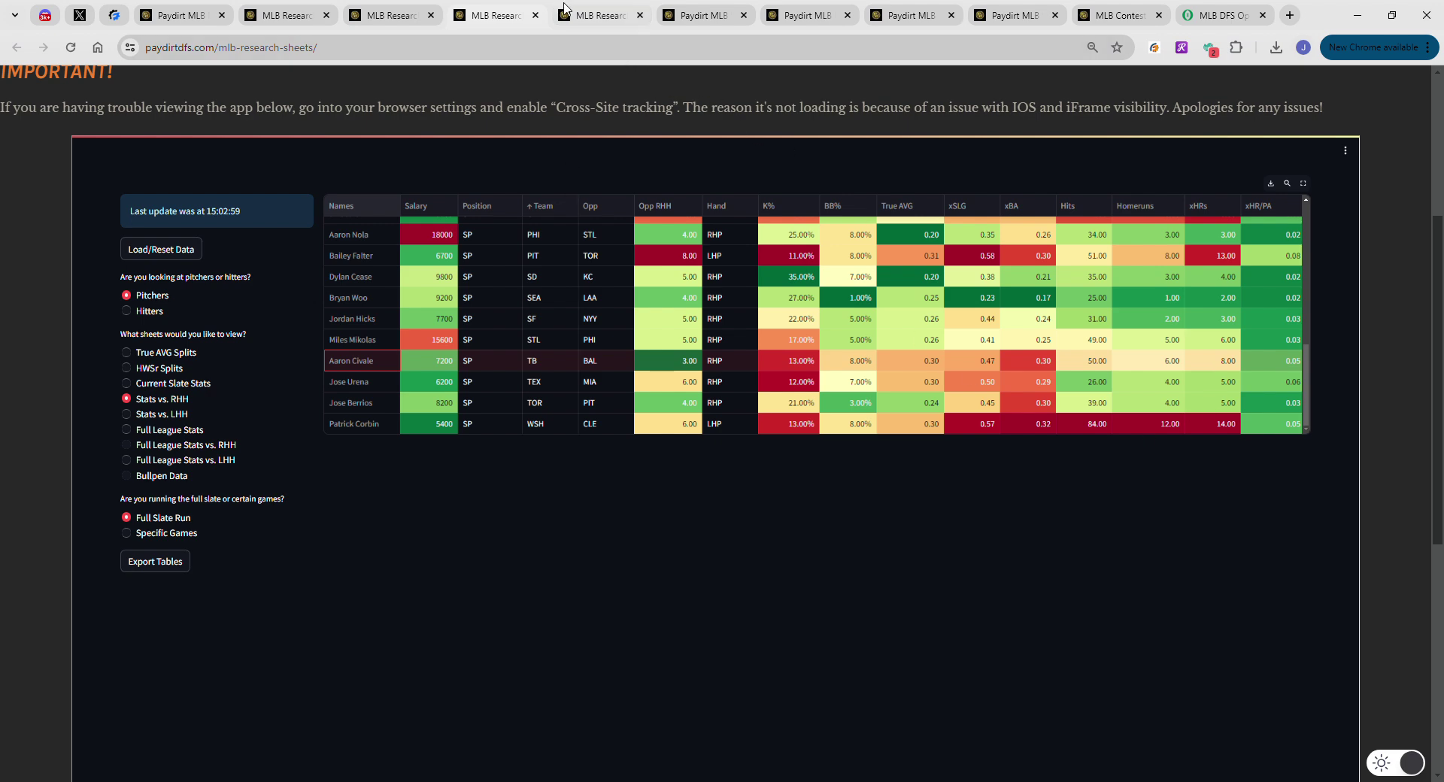
# Filter the hitters' Current Slate Player Stats to BAL instead of TOR
pyautogui.click(598, 15)
pyautogui.click(287, 661)
pyautogui.write('bal')
pyautogui.press('Return')
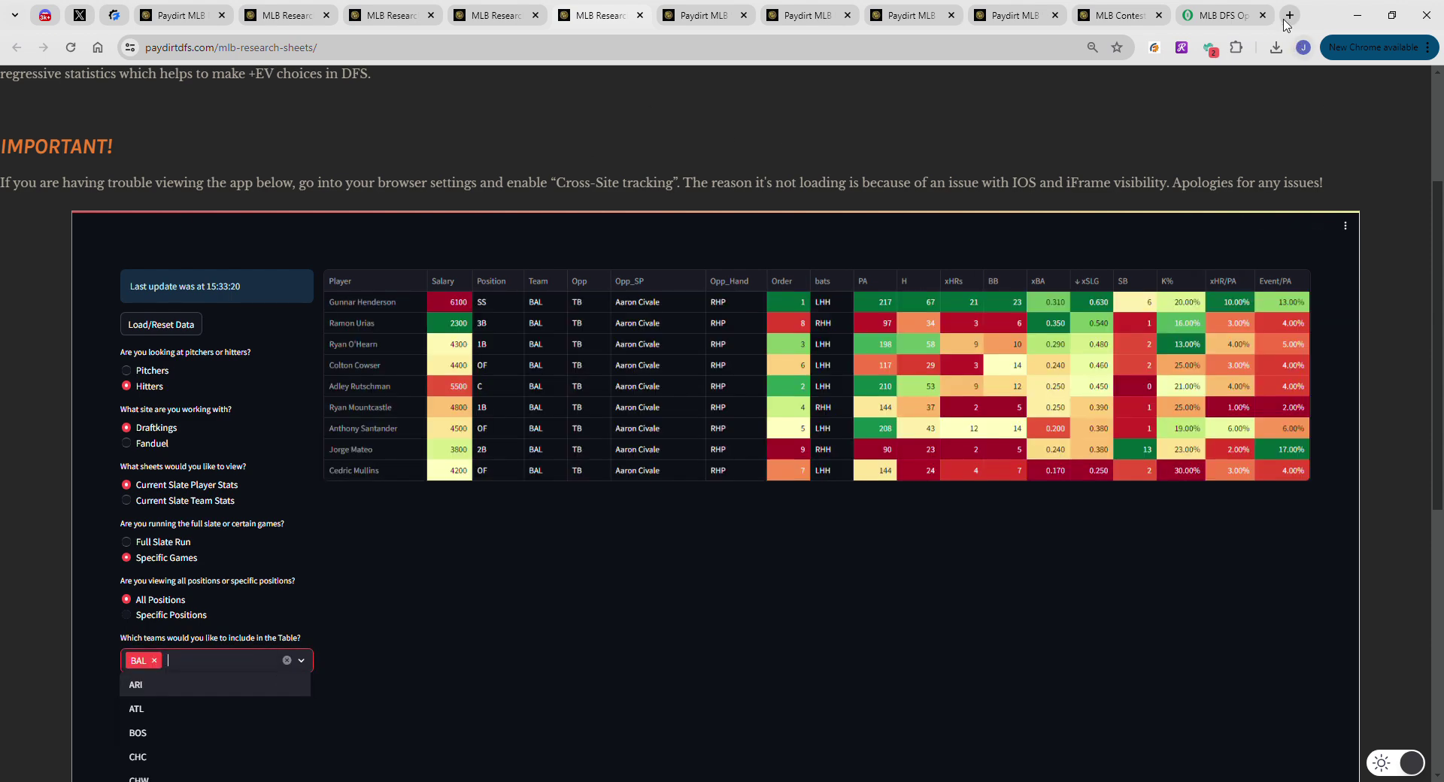
# Open the DraftKings site in a new browser tab and load its My Contests page
pyautogui.click(1289, 15)
pyautogui.write('draf')
pyautogui.press('Return')
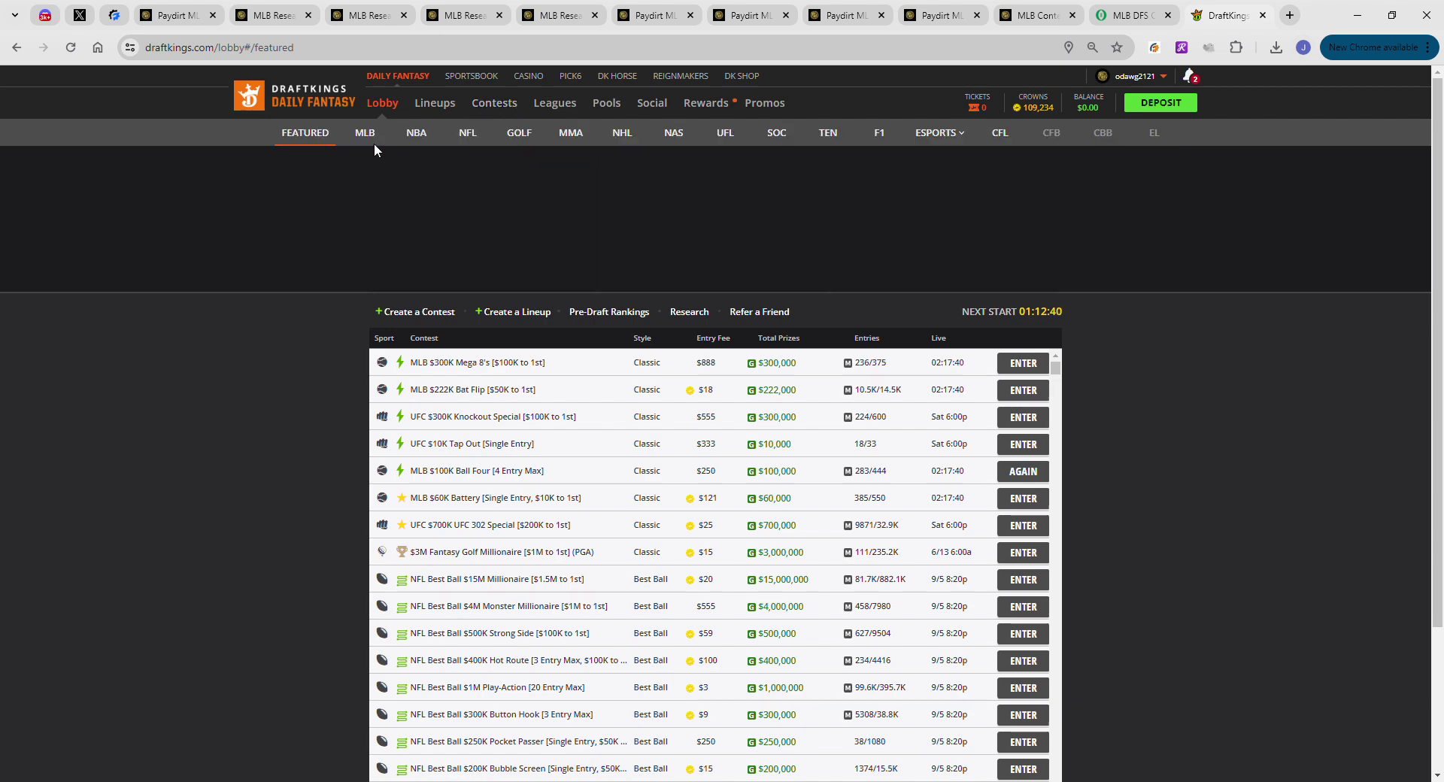
pyautogui.click(480, 107)
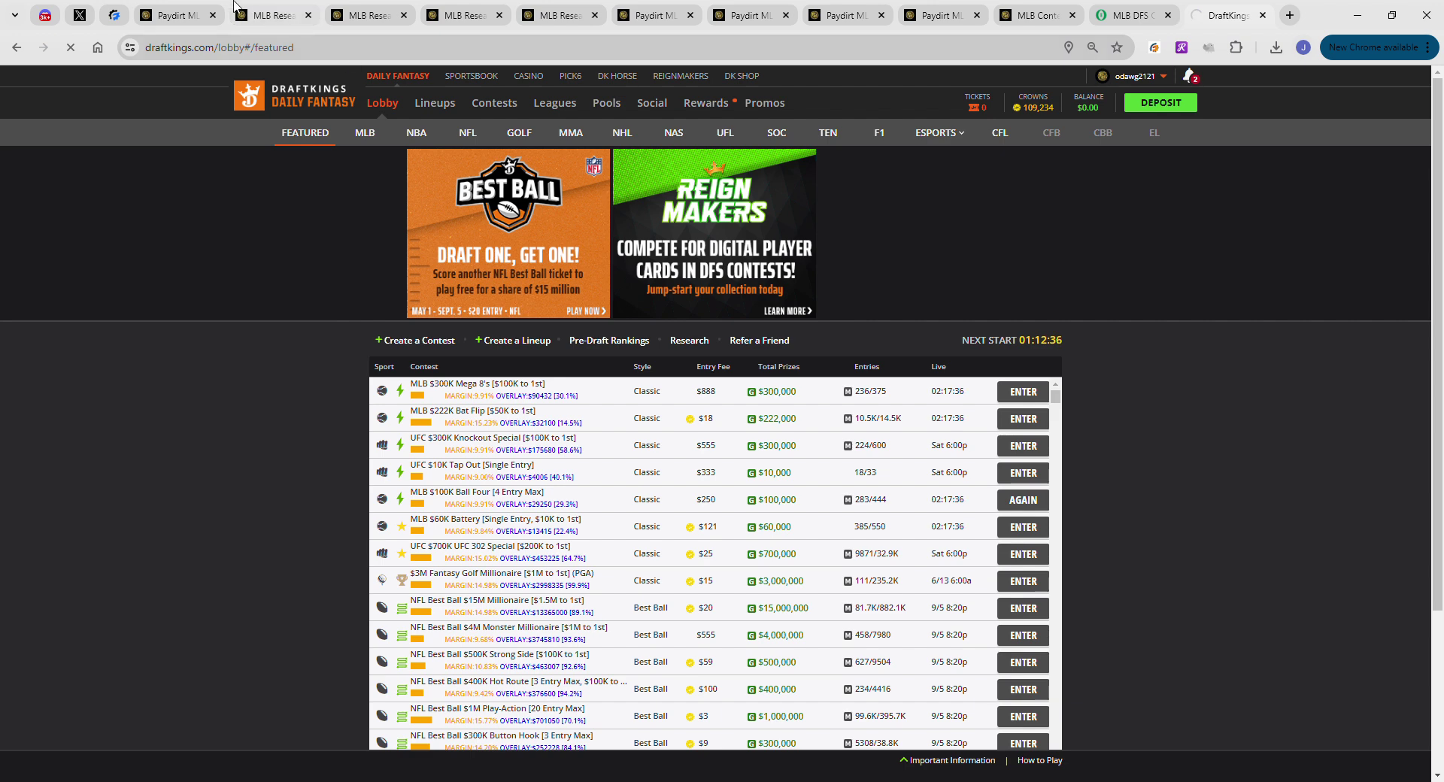
# Return to the BAL hitters' Current Slate Player Stats and examine Gunnar Henderson's xSLG and xBA
pyautogui.click(359, 7)
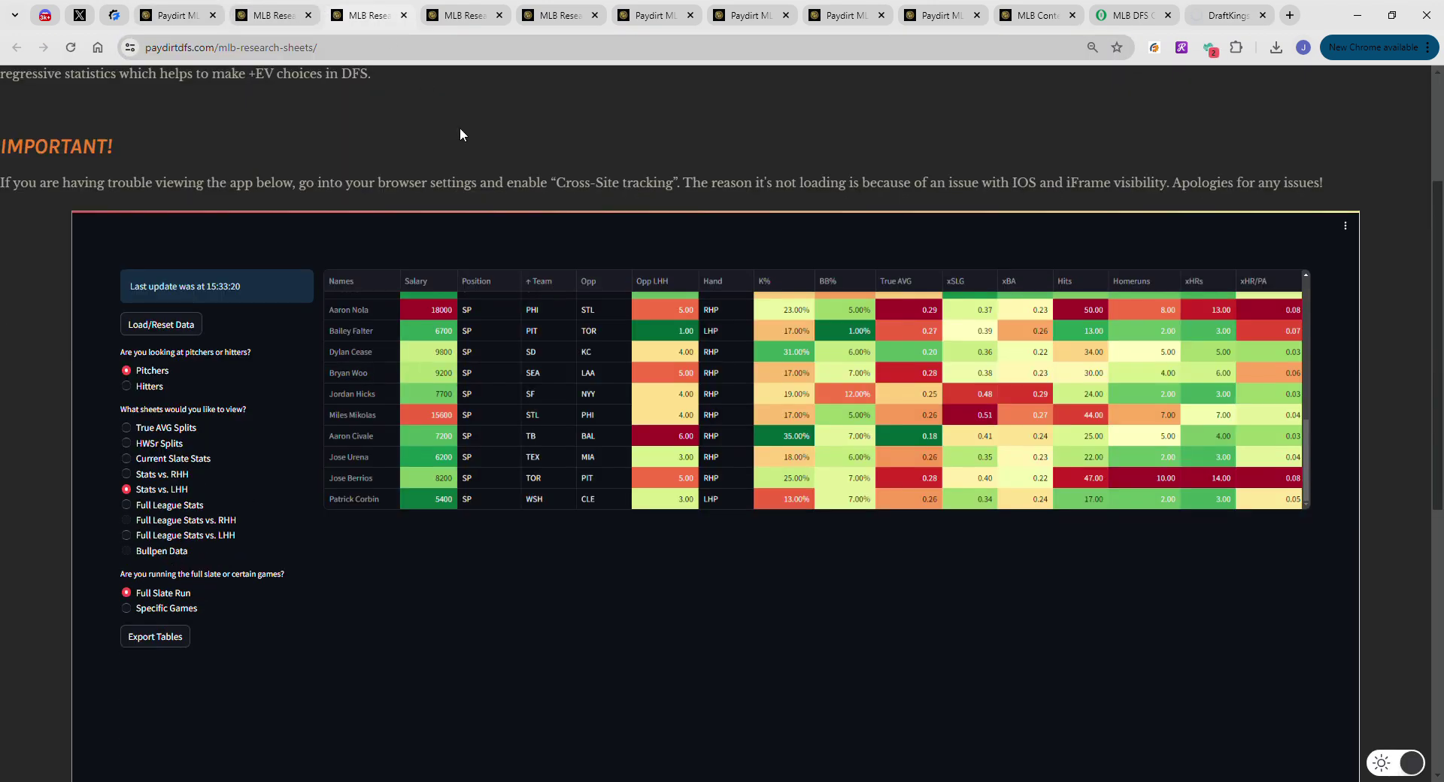
pyautogui.click(438, 21)
pyautogui.click(525, 8)
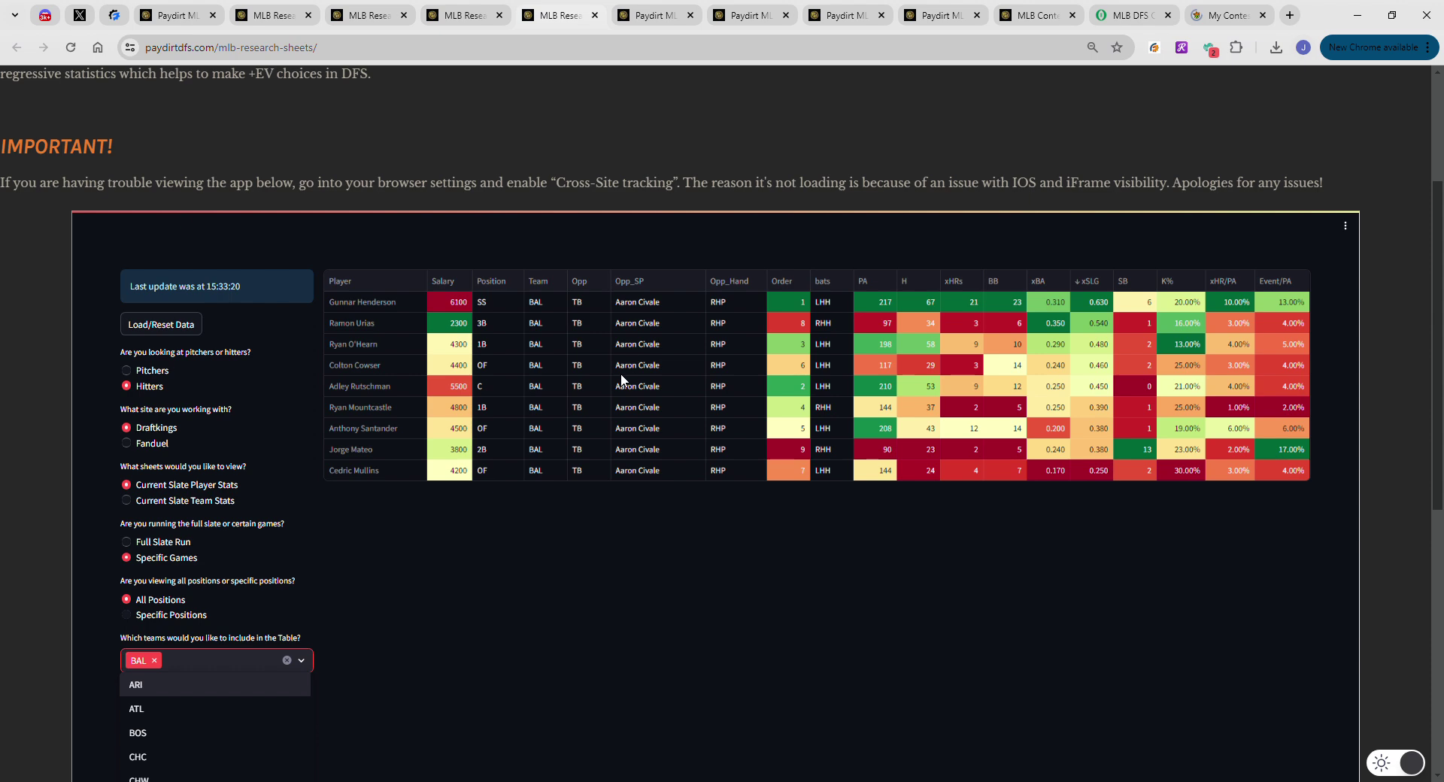
pyautogui.click(738, 533)
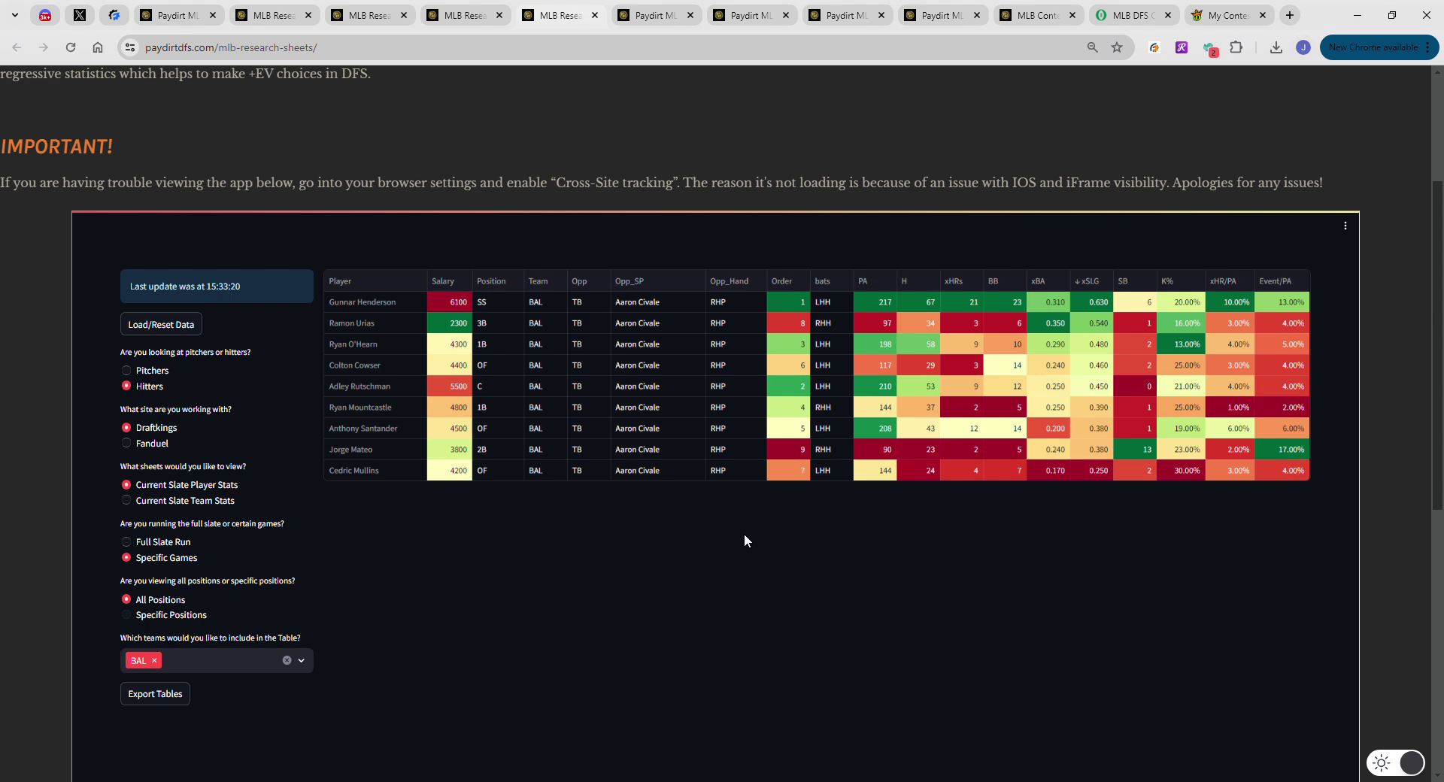
pyautogui.click(1085, 304)
pyautogui.click(1063, 309)
# Examine Ramon Urias's xBA, xSLG, batting side and opposing pitcher's hand in the BAL hitters table
pyautogui.click(1035, 325)
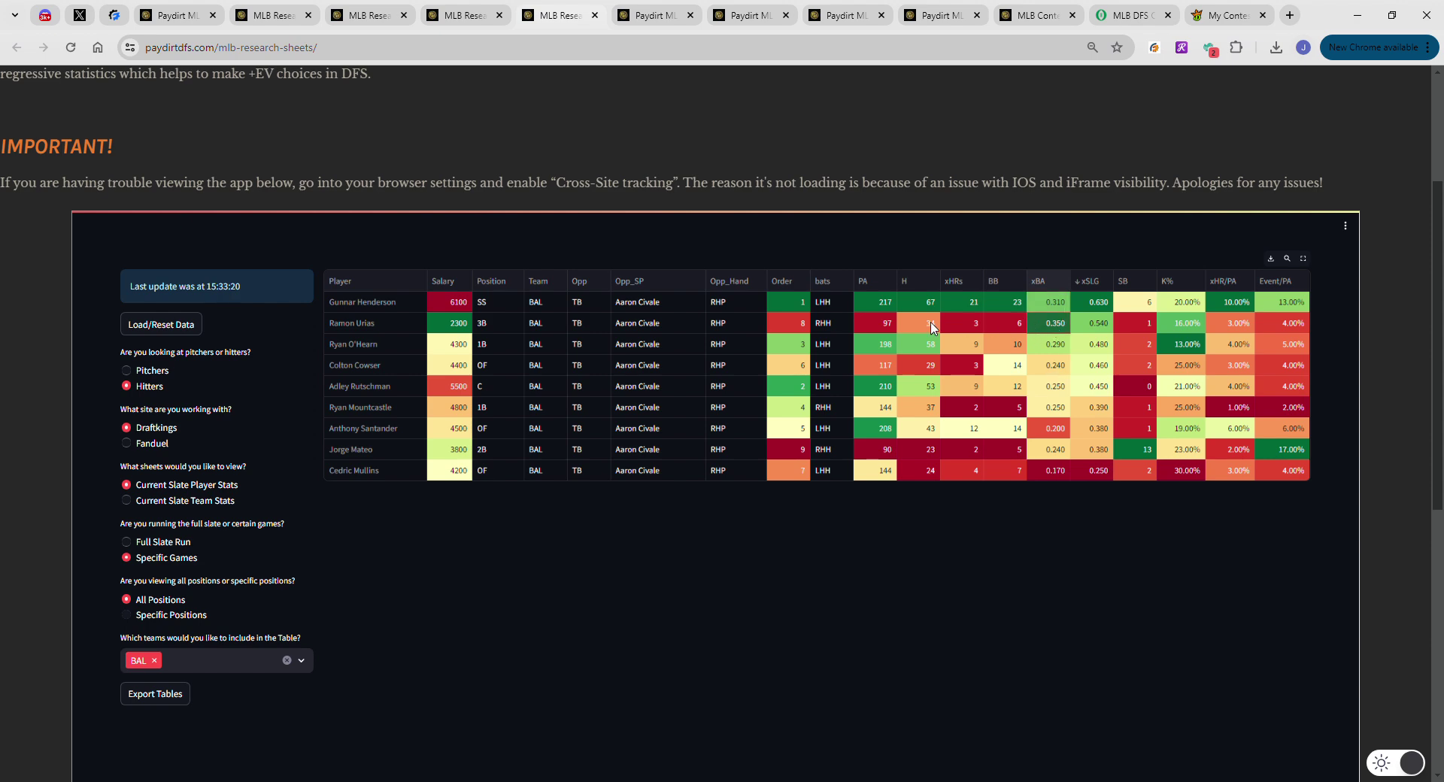
pyautogui.click(743, 329)
pyautogui.click(819, 329)
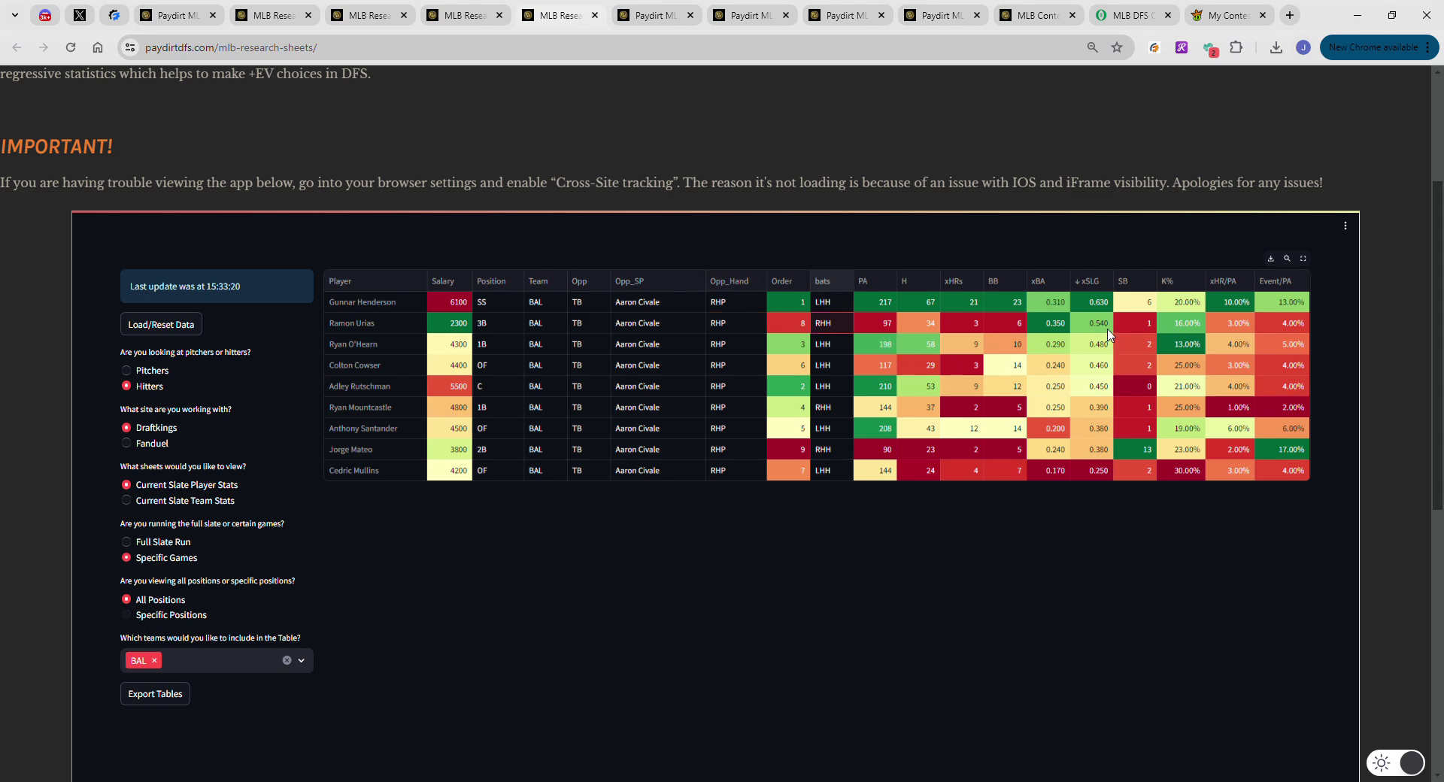
pyautogui.click(1060, 326)
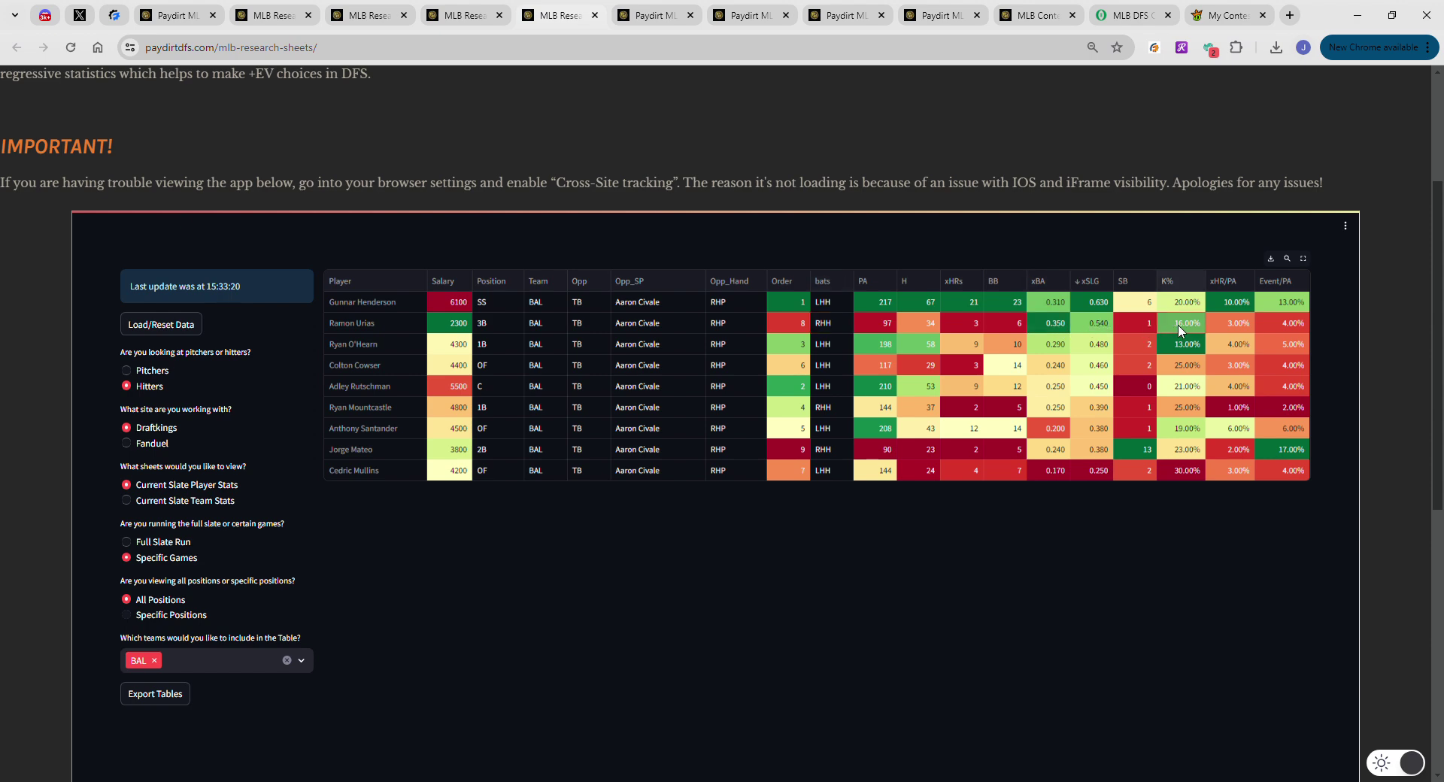
pyautogui.click(1100, 326)
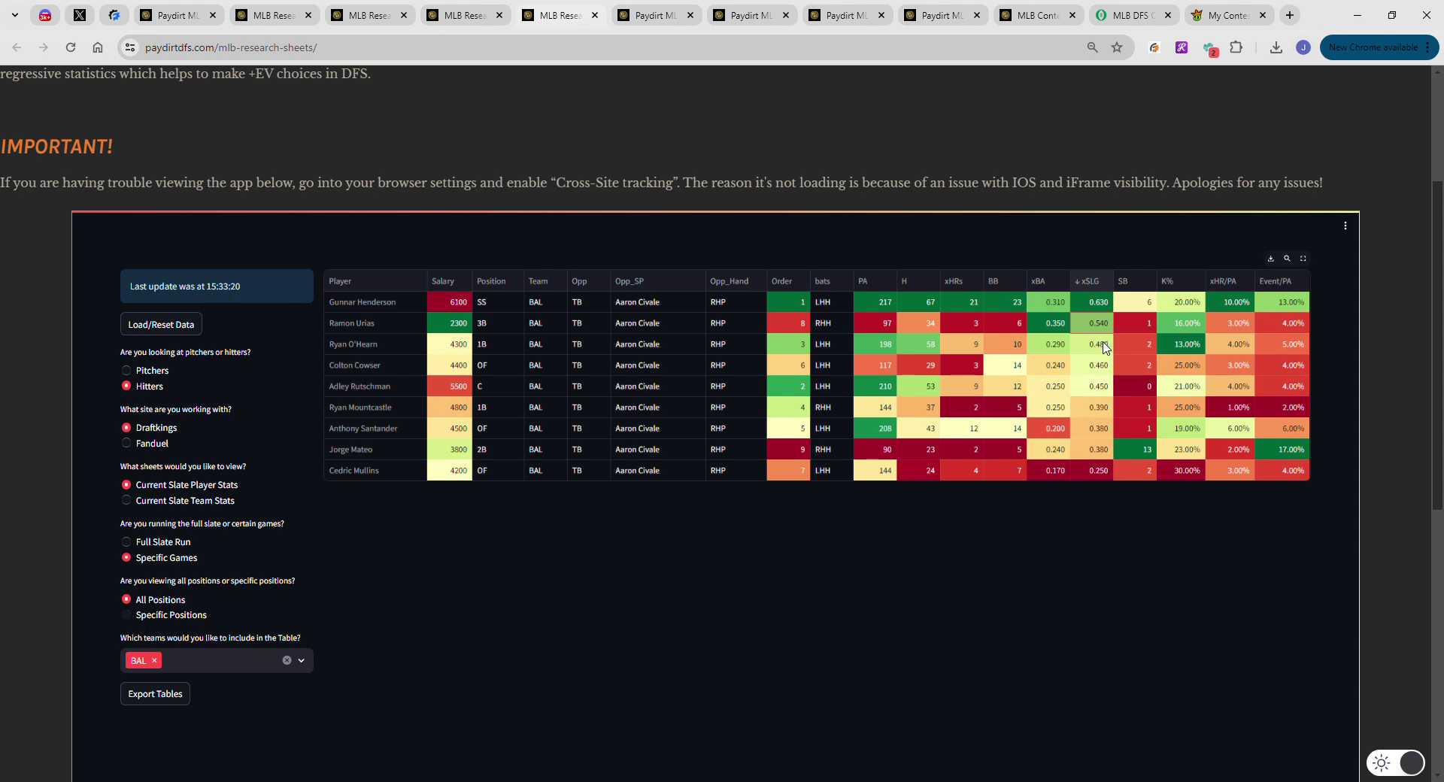
# Compare xSLG for the BAL hitters from Ryan O'Hearn to Jorge Mateo and sort the table by K% in descending order
pyautogui.click(1098, 348)
pyautogui.click(1094, 369)
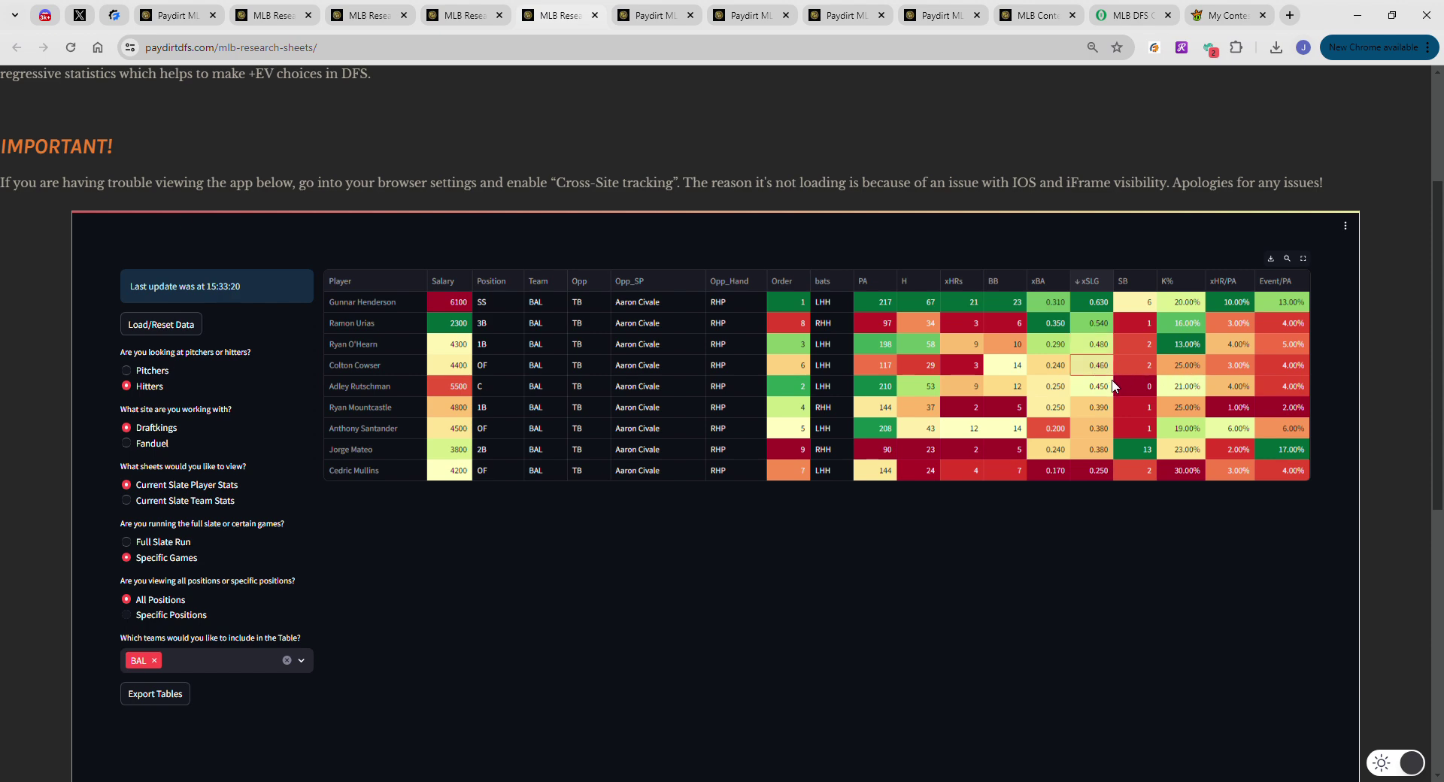
pyautogui.click(1110, 388)
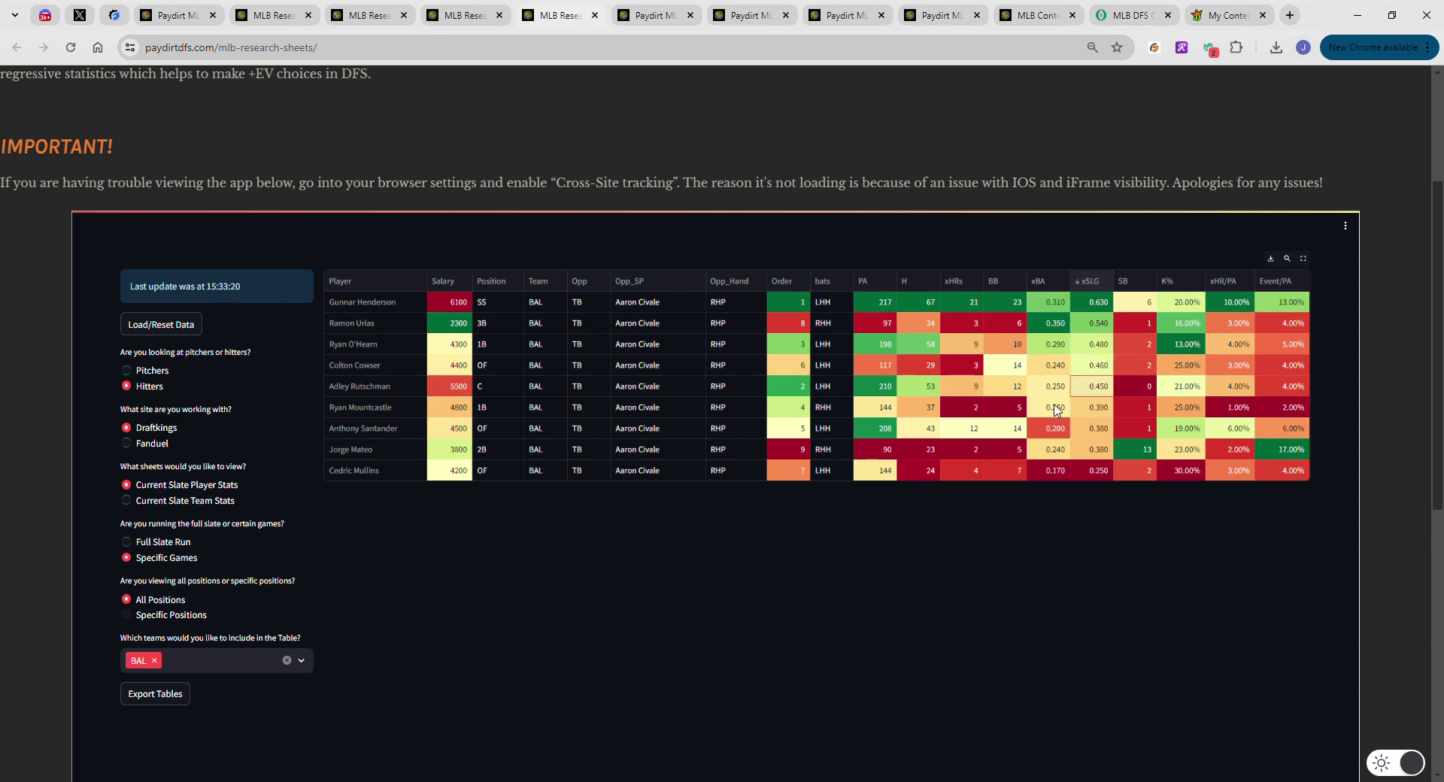
pyautogui.click(1088, 412)
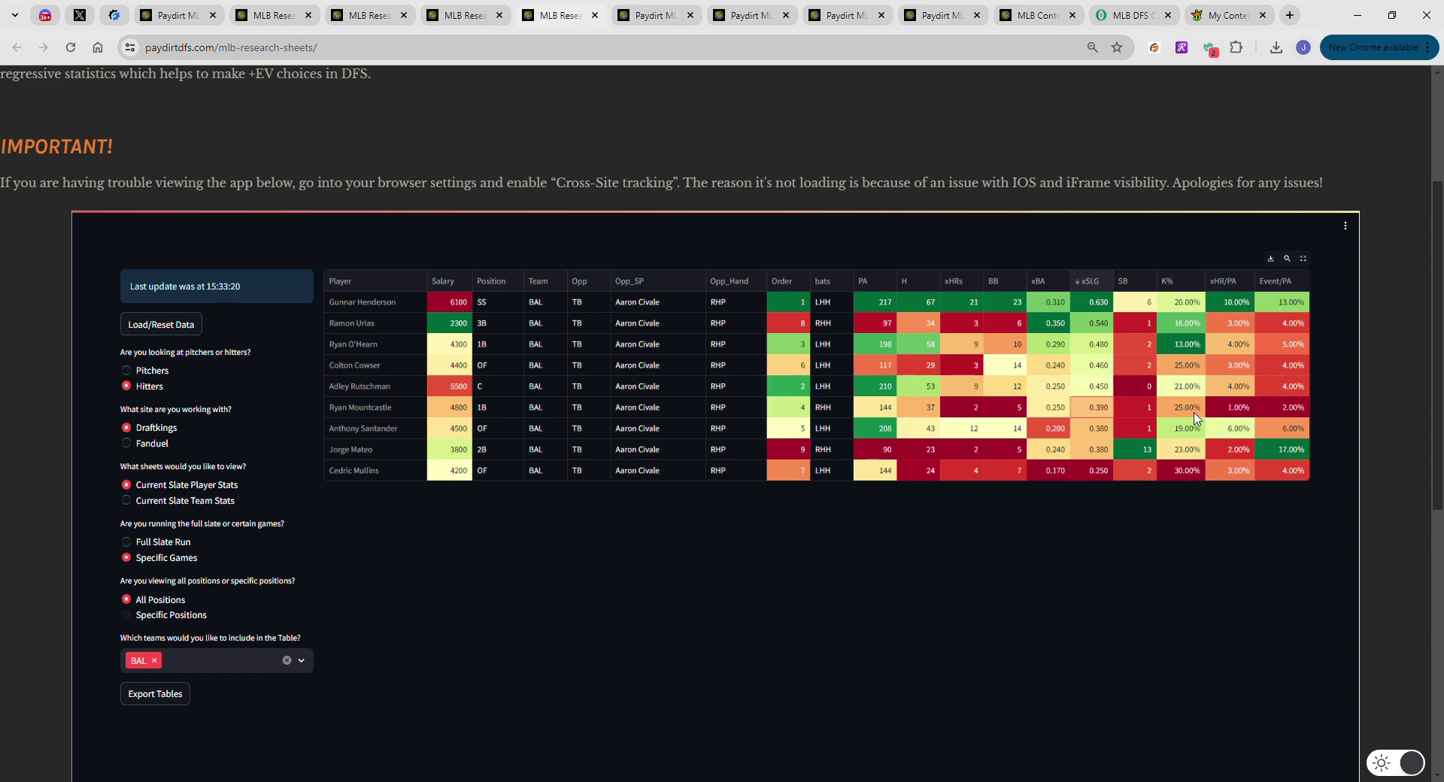
pyautogui.click(1092, 429)
pyautogui.click(1093, 452)
pyautogui.click(1187, 452)
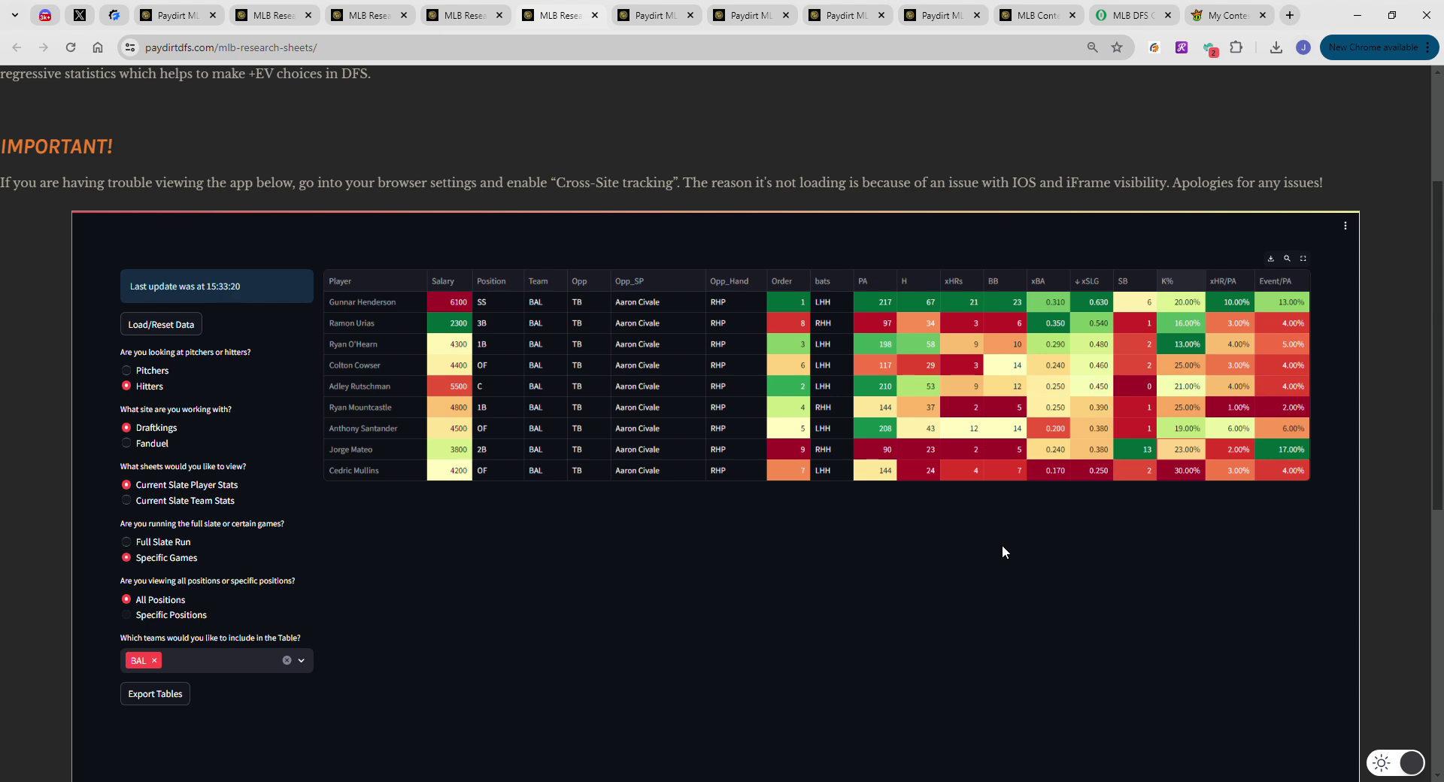
pyautogui.click(1189, 289)
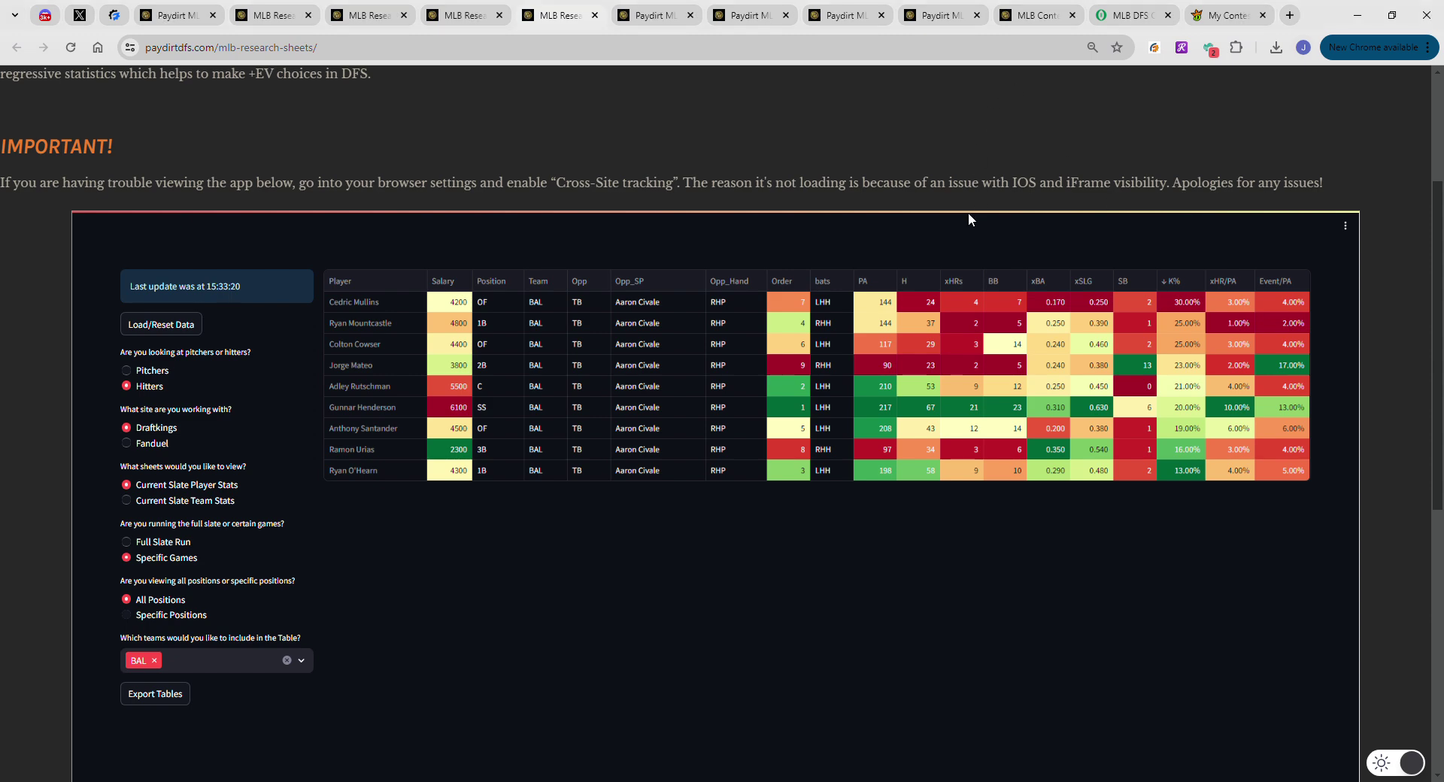
# Open the first undrafted entry of the $5M Fantasy Baseball World Championship Qualifier on DraftKings and review the TB @ BAL lineups
pyautogui.click(819, 18)
pyautogui.click(1223, 15)
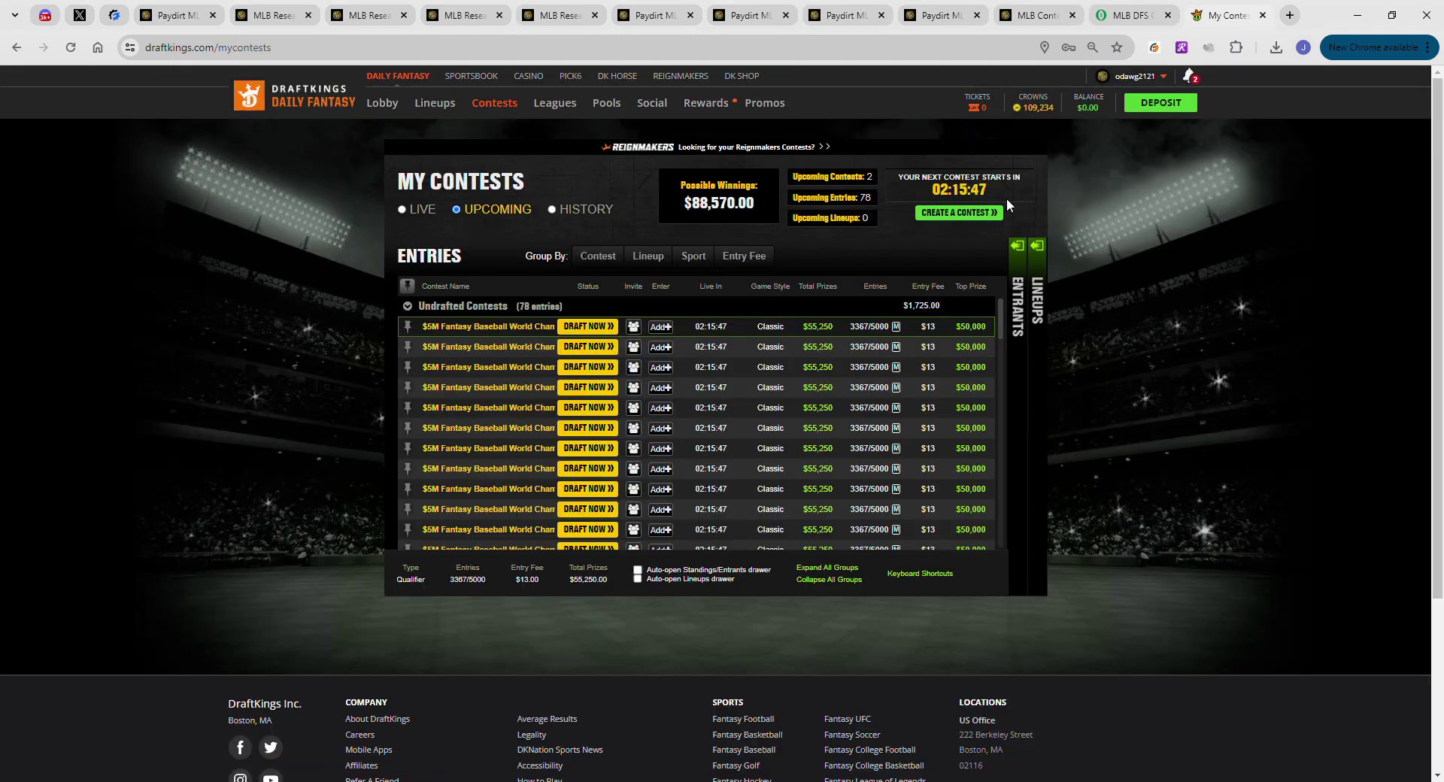
pyautogui.click(609, 326)
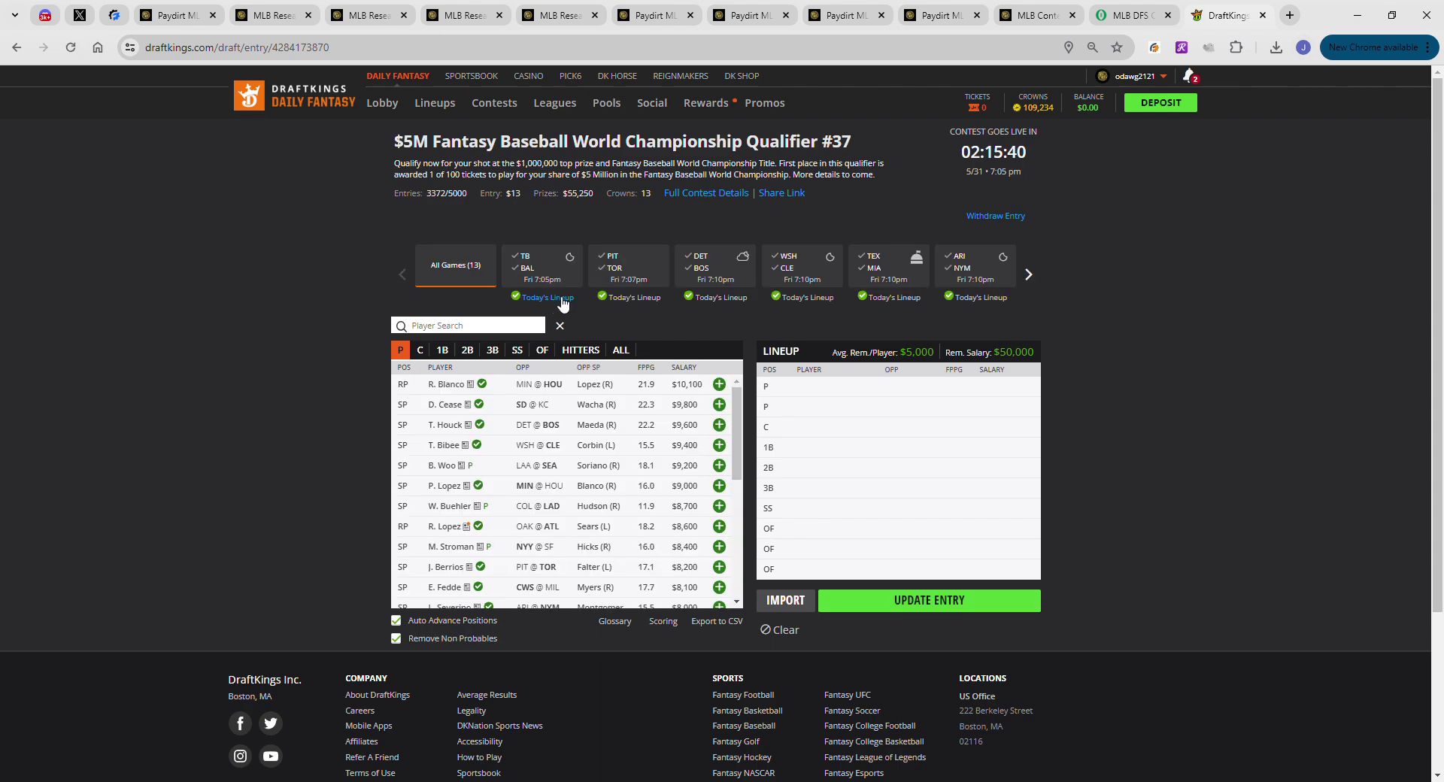
pyautogui.click(555, 299)
pyautogui.scroll(-3, 841, 348)
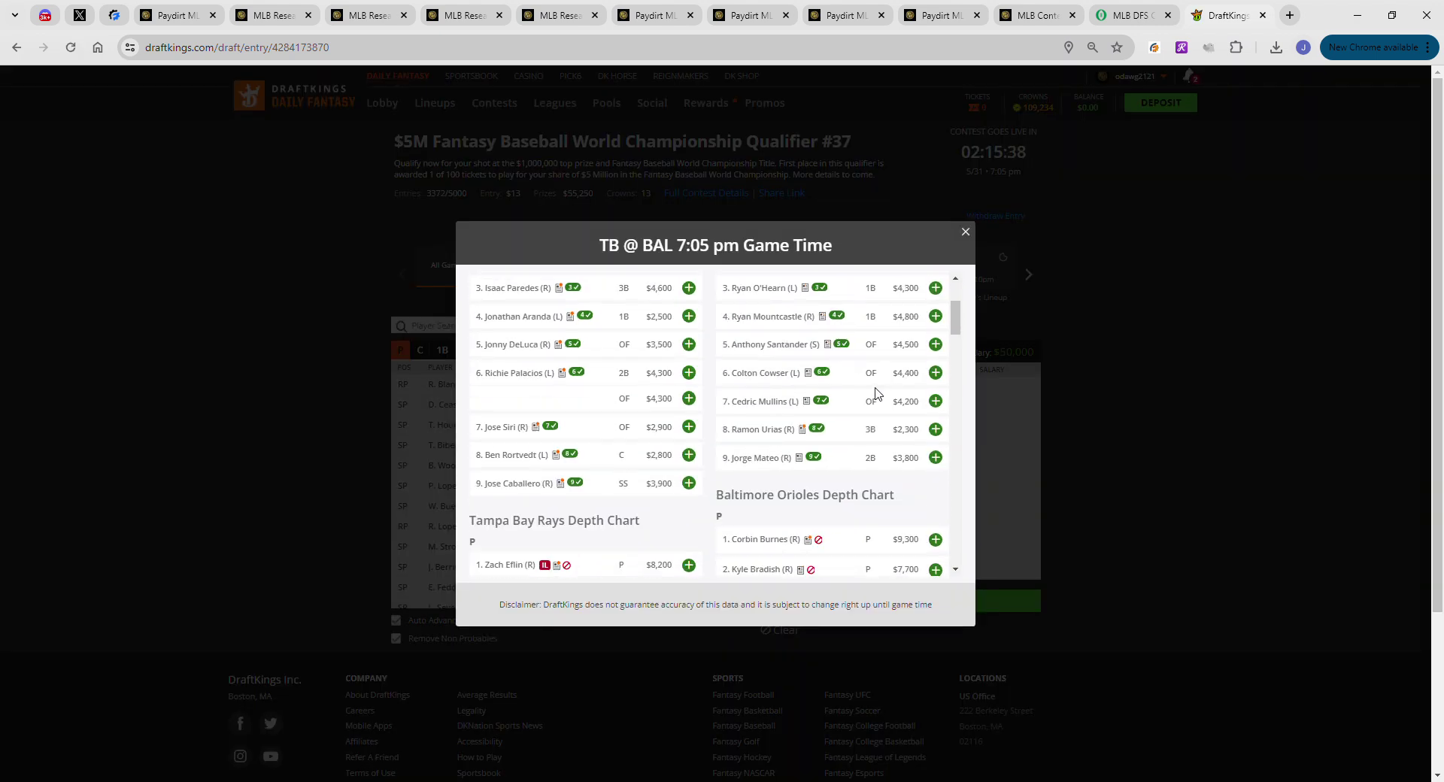
pyautogui.scroll(2, 892, 386)
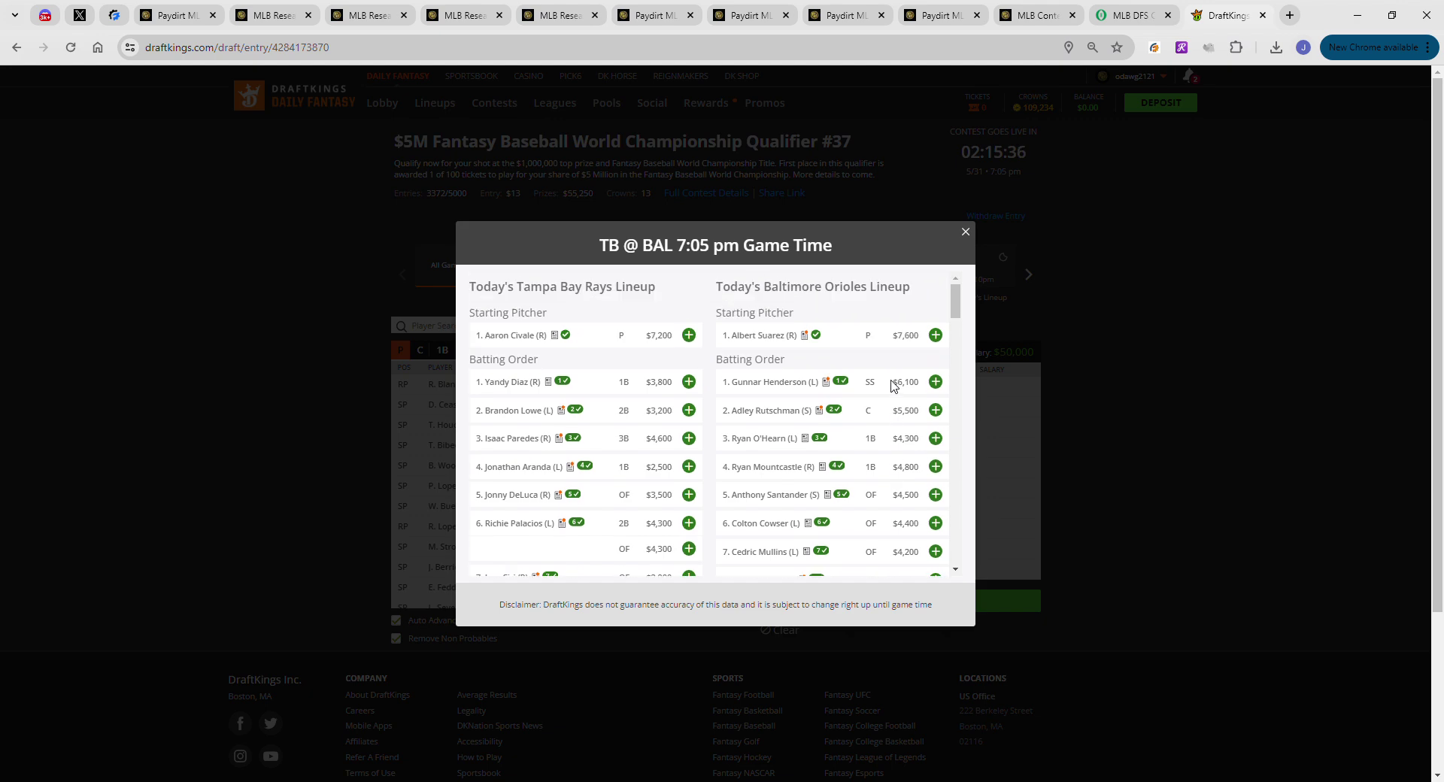
pyautogui.click(987, 409)
# Check Jose Soriano's row and Median projection in the Paydirt pitchers' range of outcomes model
pyautogui.click(745, 15)
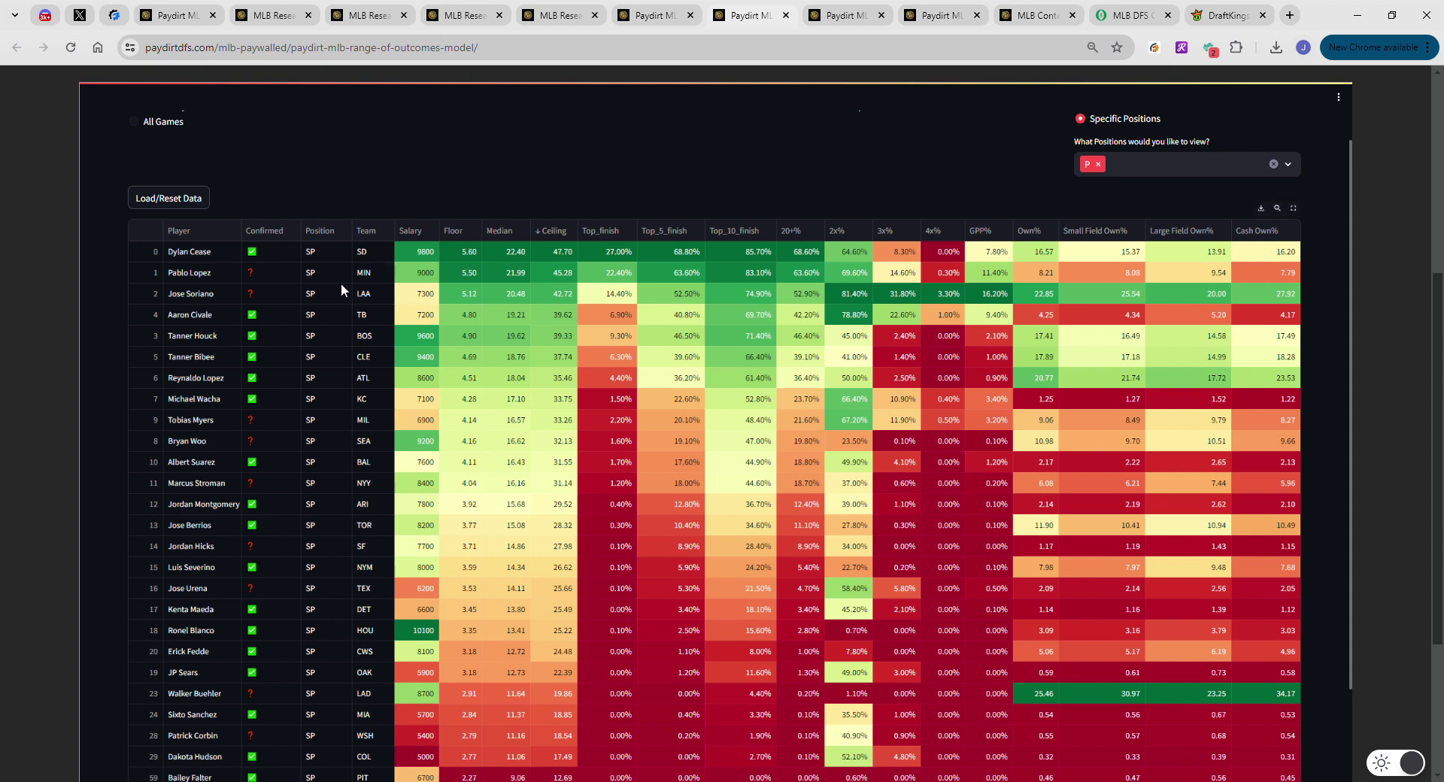
pyautogui.click(319, 294)
pyautogui.click(512, 300)
# Examine Jose Soriano's opponent, K%, BB%, True AVG, xSLG, xBA and xHRs in the pitchers' Stats vs. LHH sheet
pyautogui.click(317, 7)
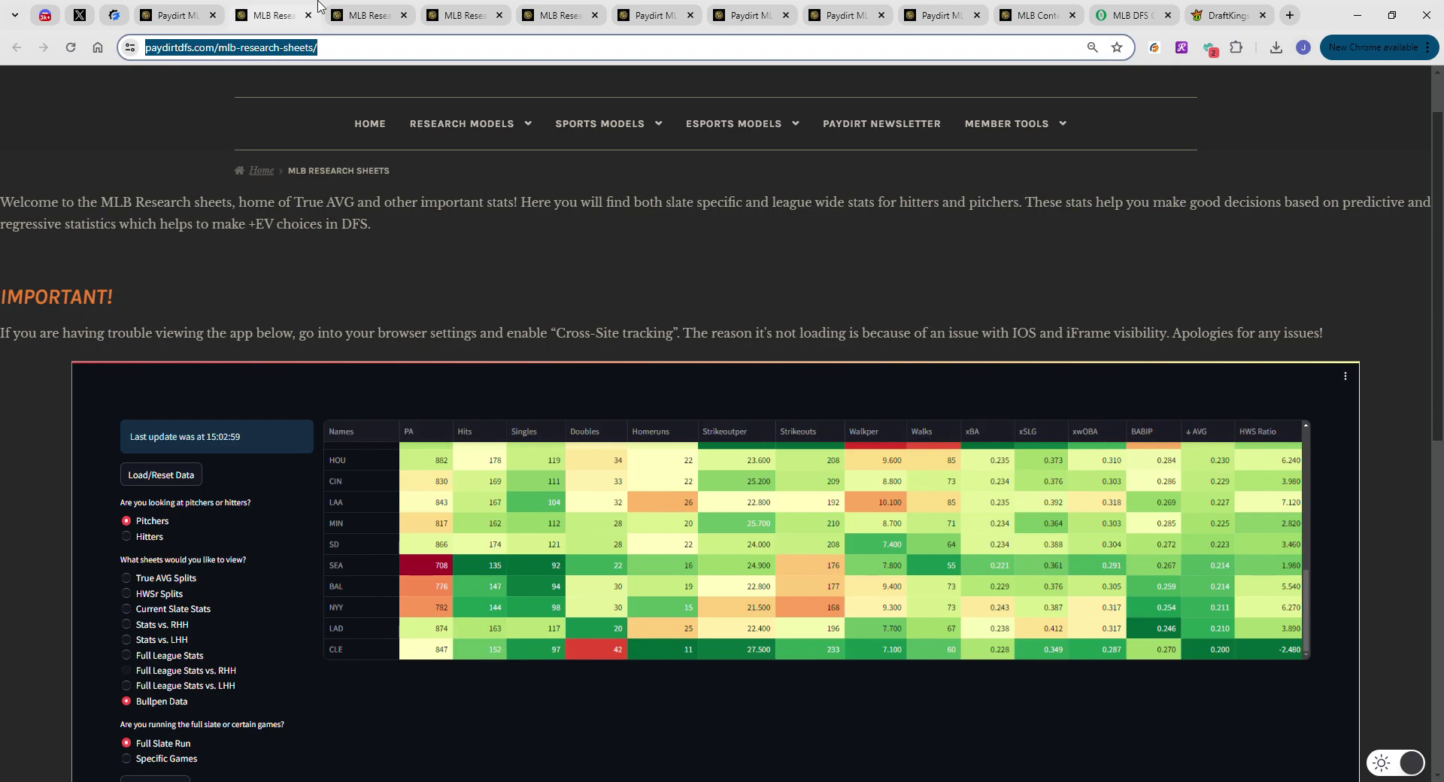
pyautogui.click(362, 13)
pyautogui.scroll(5, 553, 378)
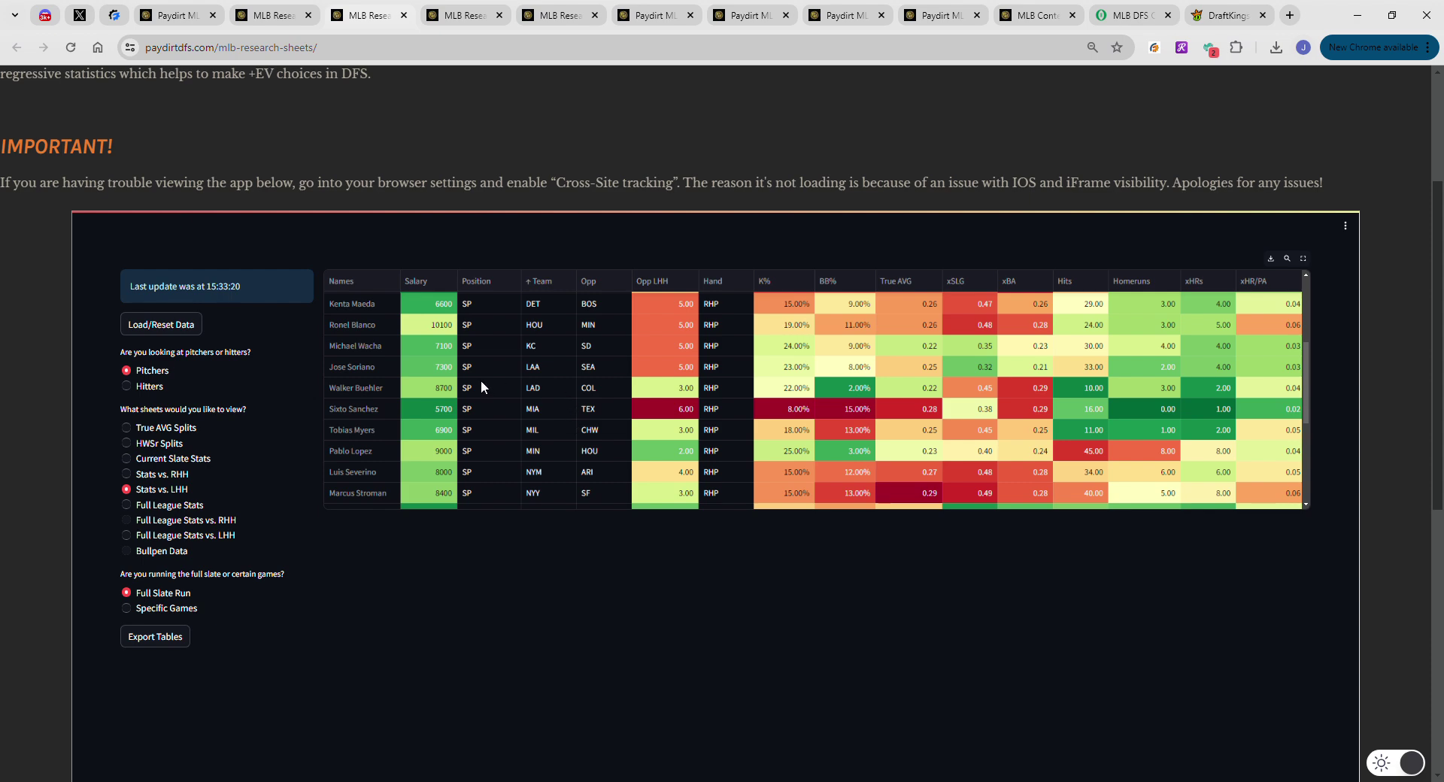
pyautogui.click(600, 366)
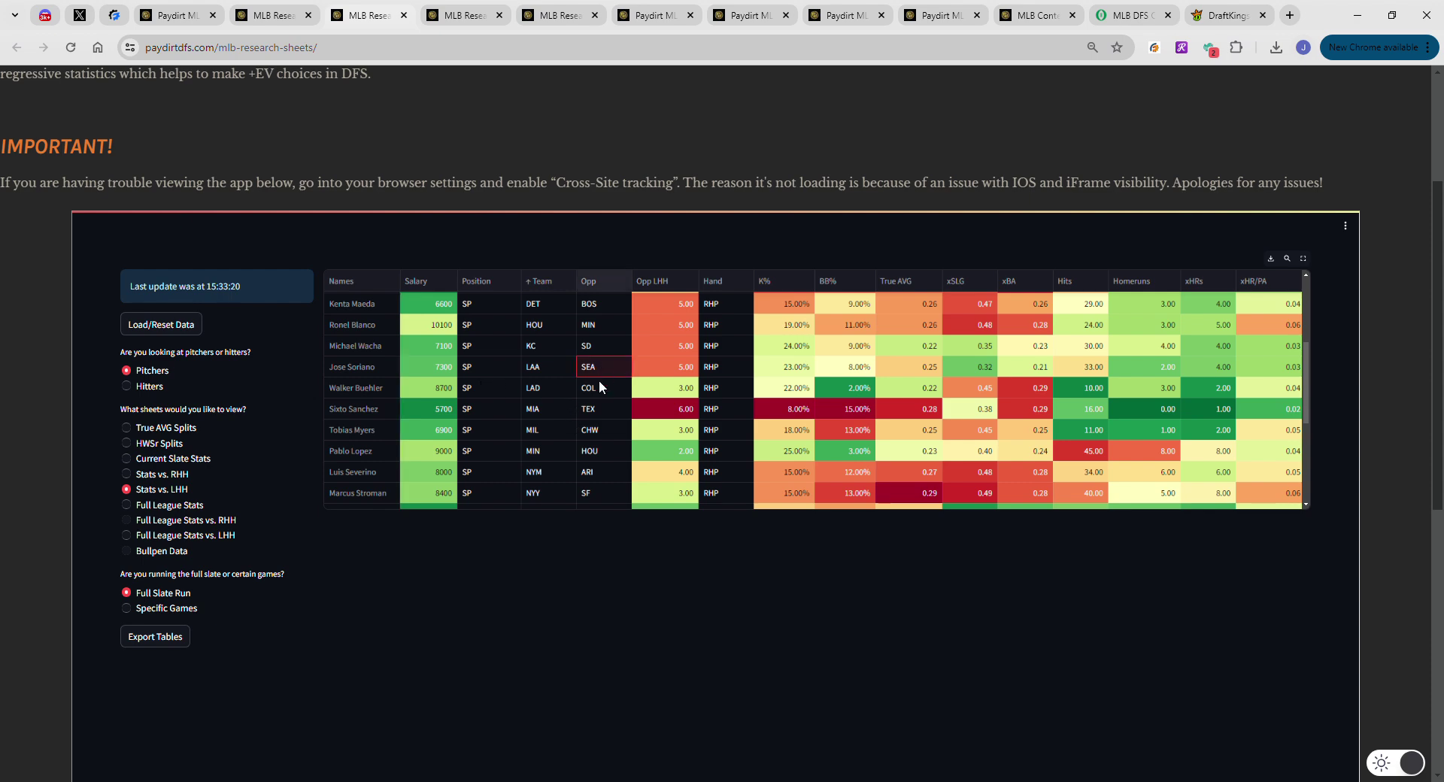
pyautogui.click(781, 372)
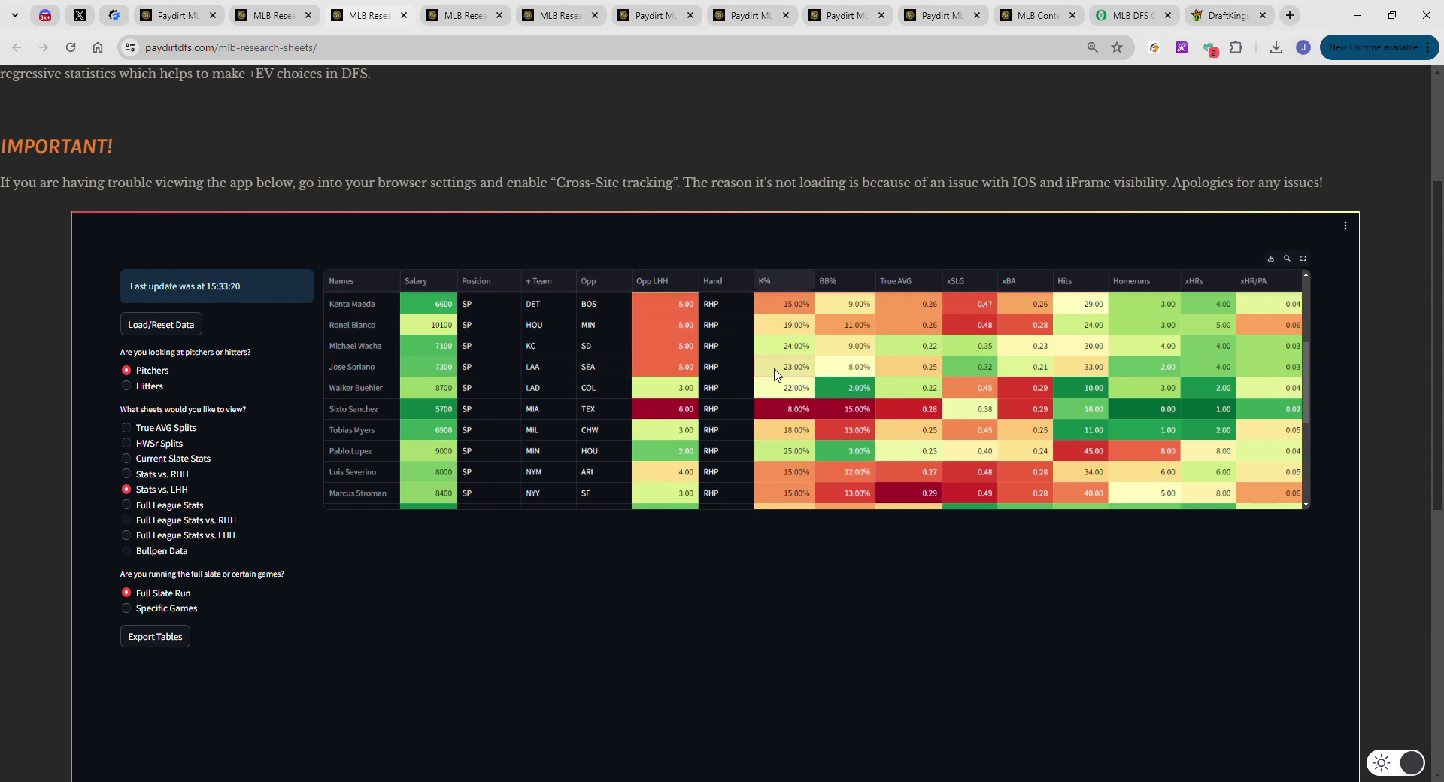
pyautogui.click(844, 369)
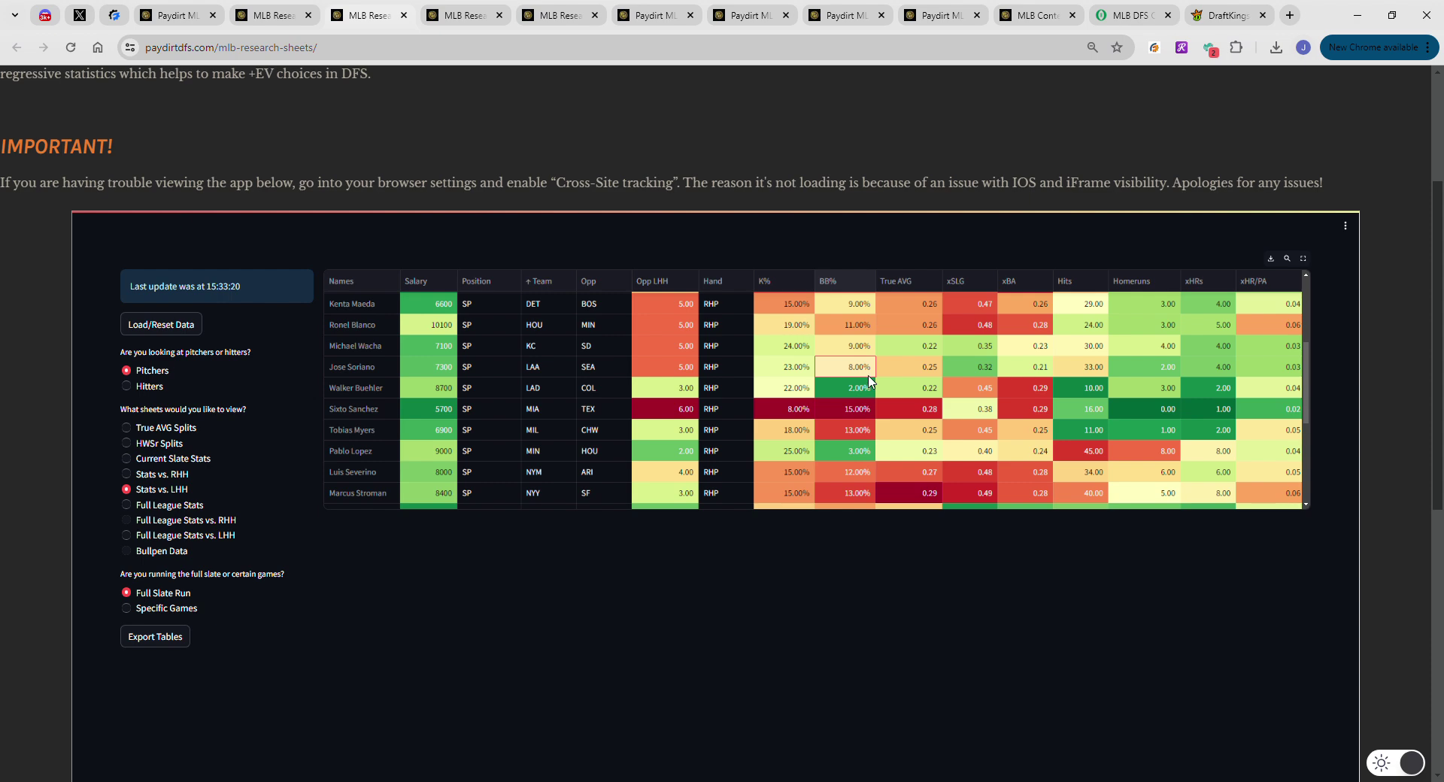
pyautogui.click(937, 369)
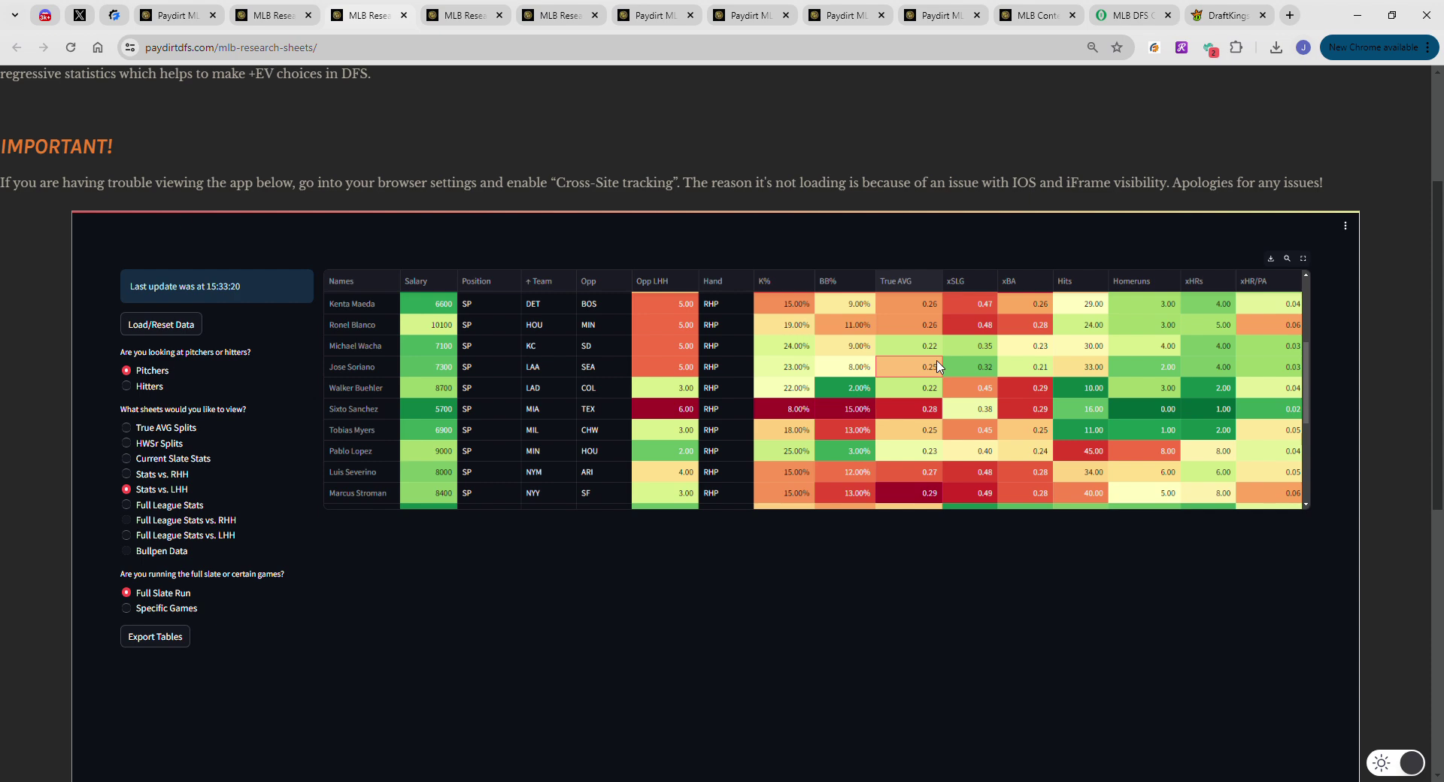
pyautogui.click(959, 370)
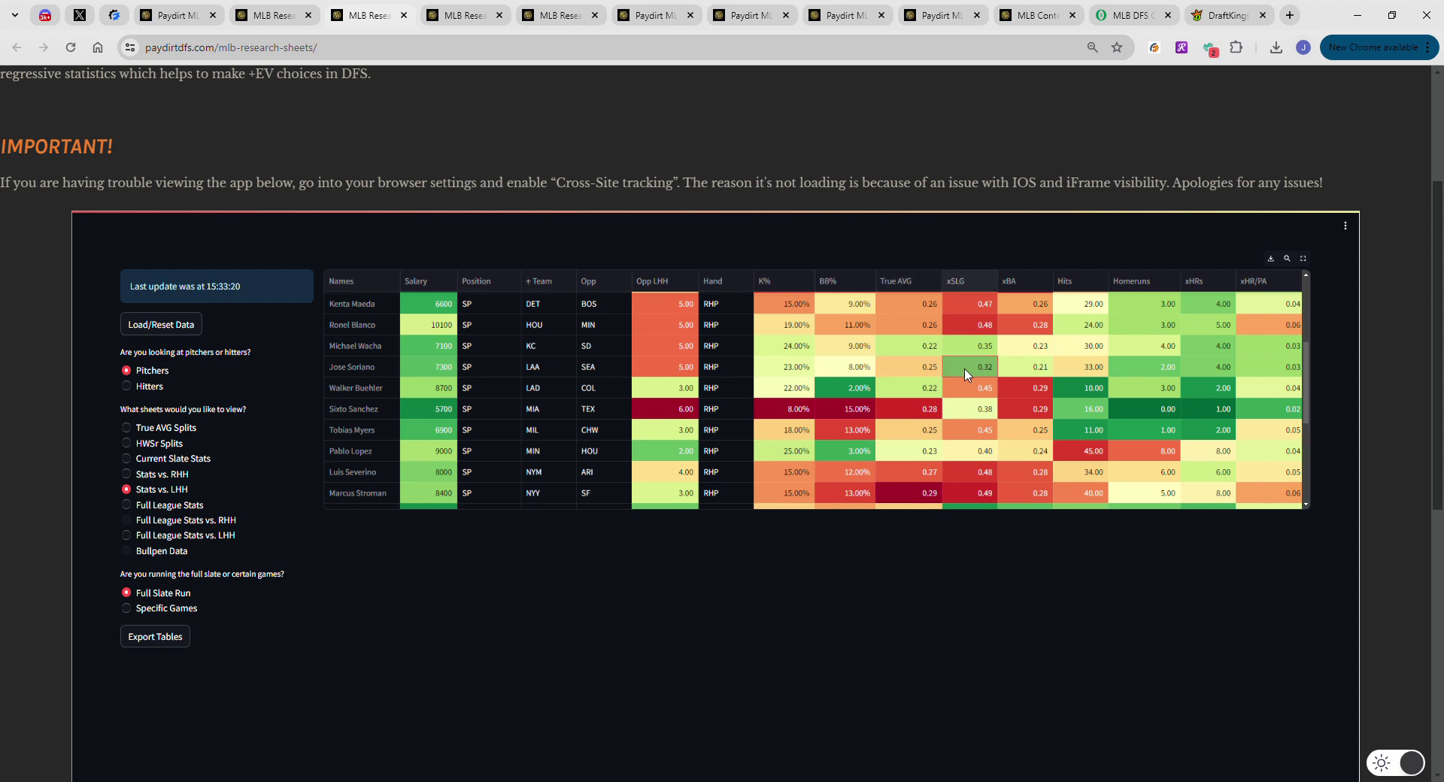
pyautogui.click(1020, 370)
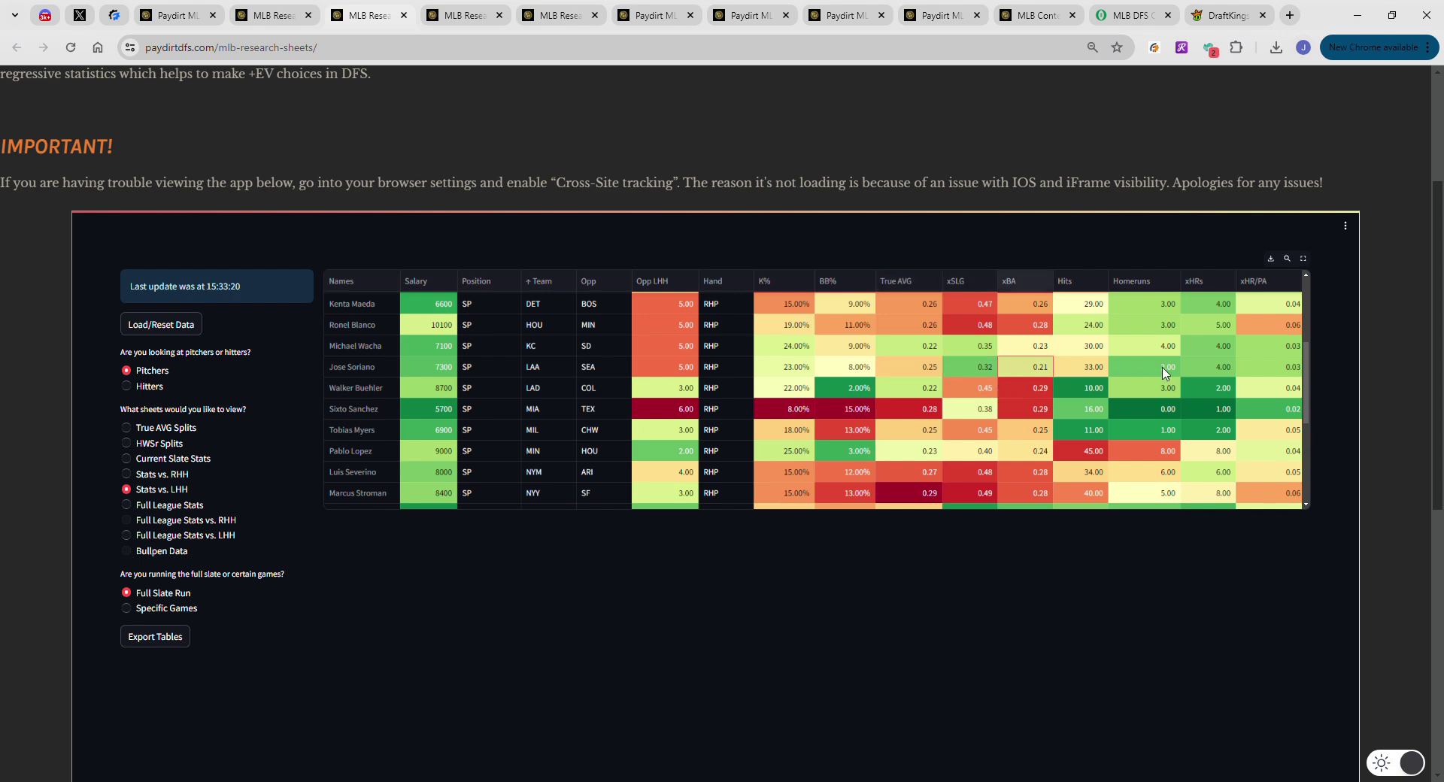
pyautogui.click(1204, 370)
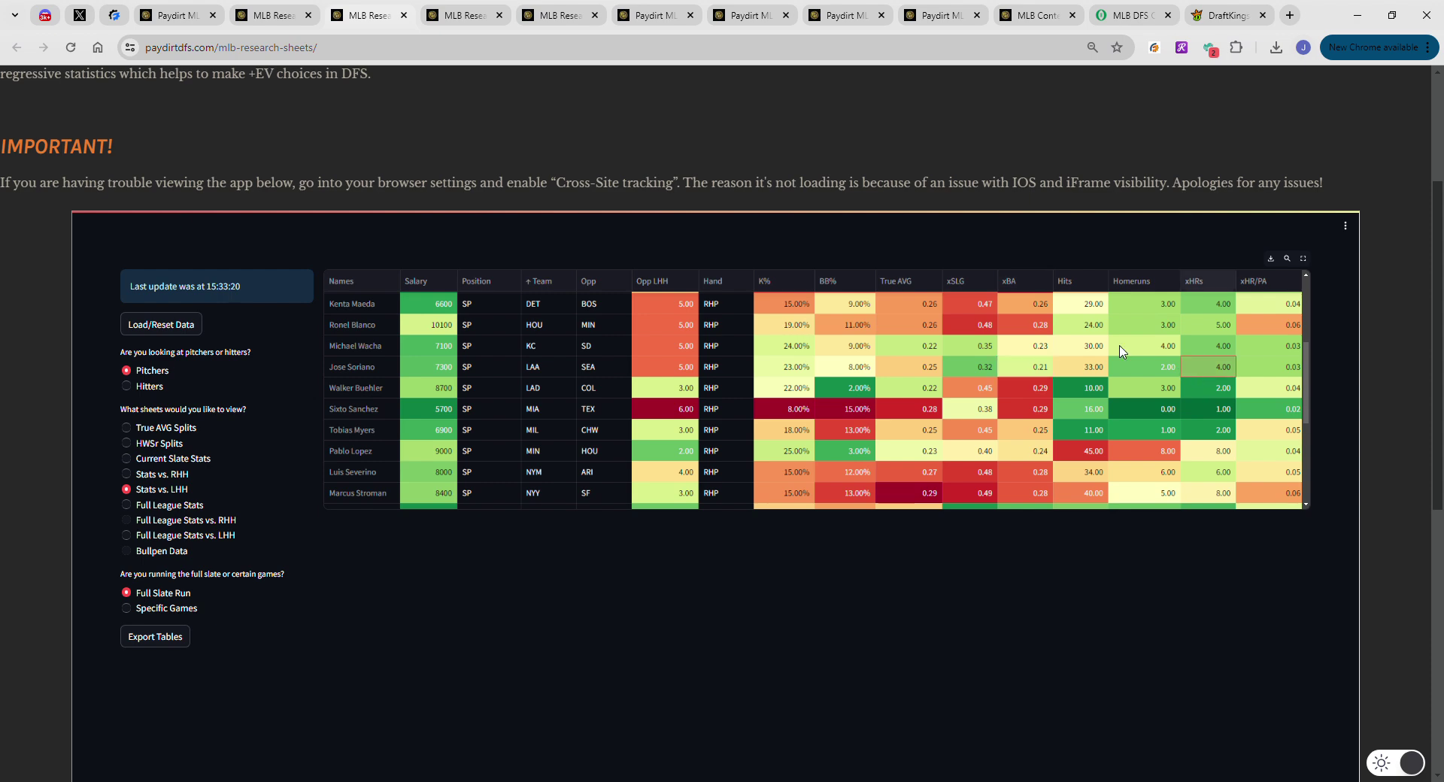
# Examine Jose Soriano's K%, BB%, True AVG, xSLG, xBA and xHRs in the pitchers' Stats vs. RHH sheet
pyautogui.click(472, 25)
pyautogui.scroll(3, 613, 272)
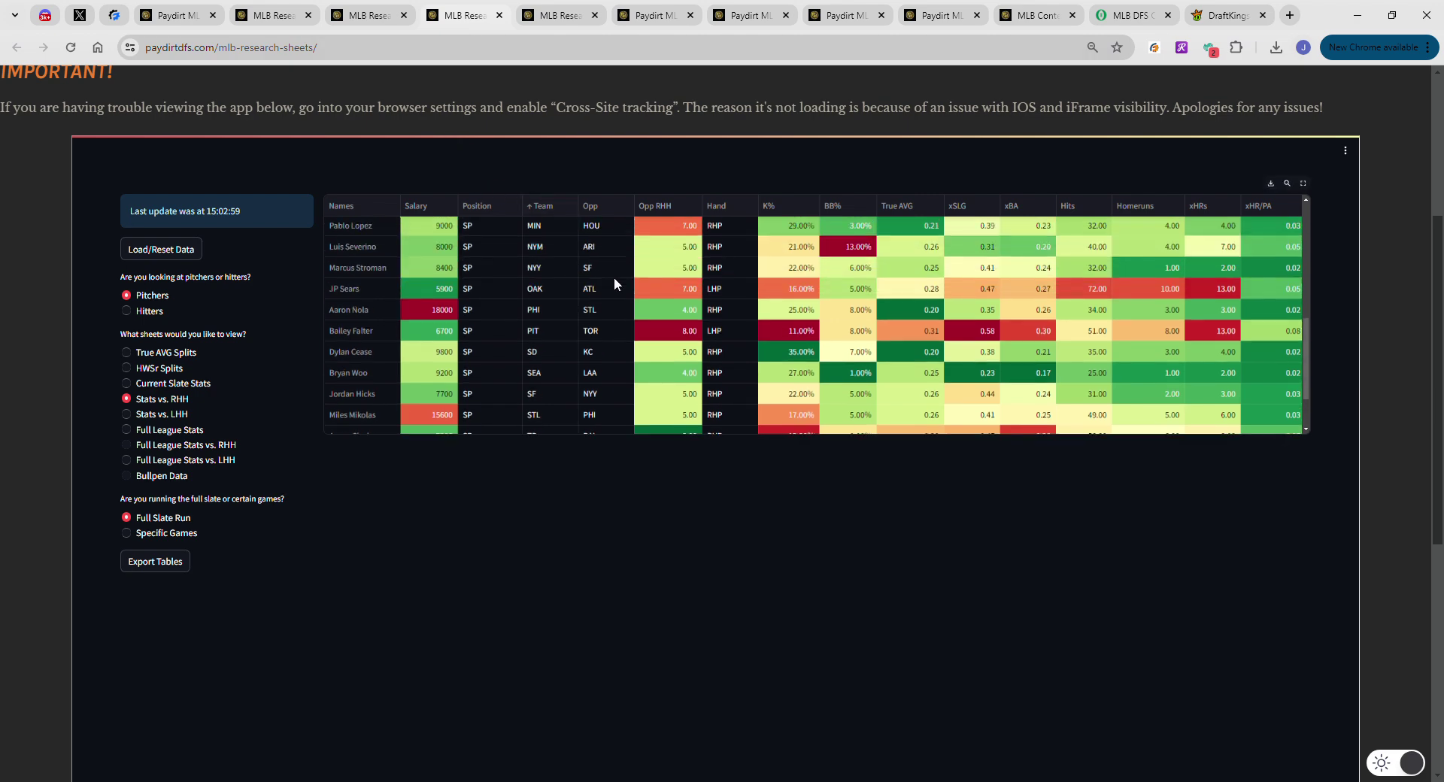
pyautogui.click(772, 297)
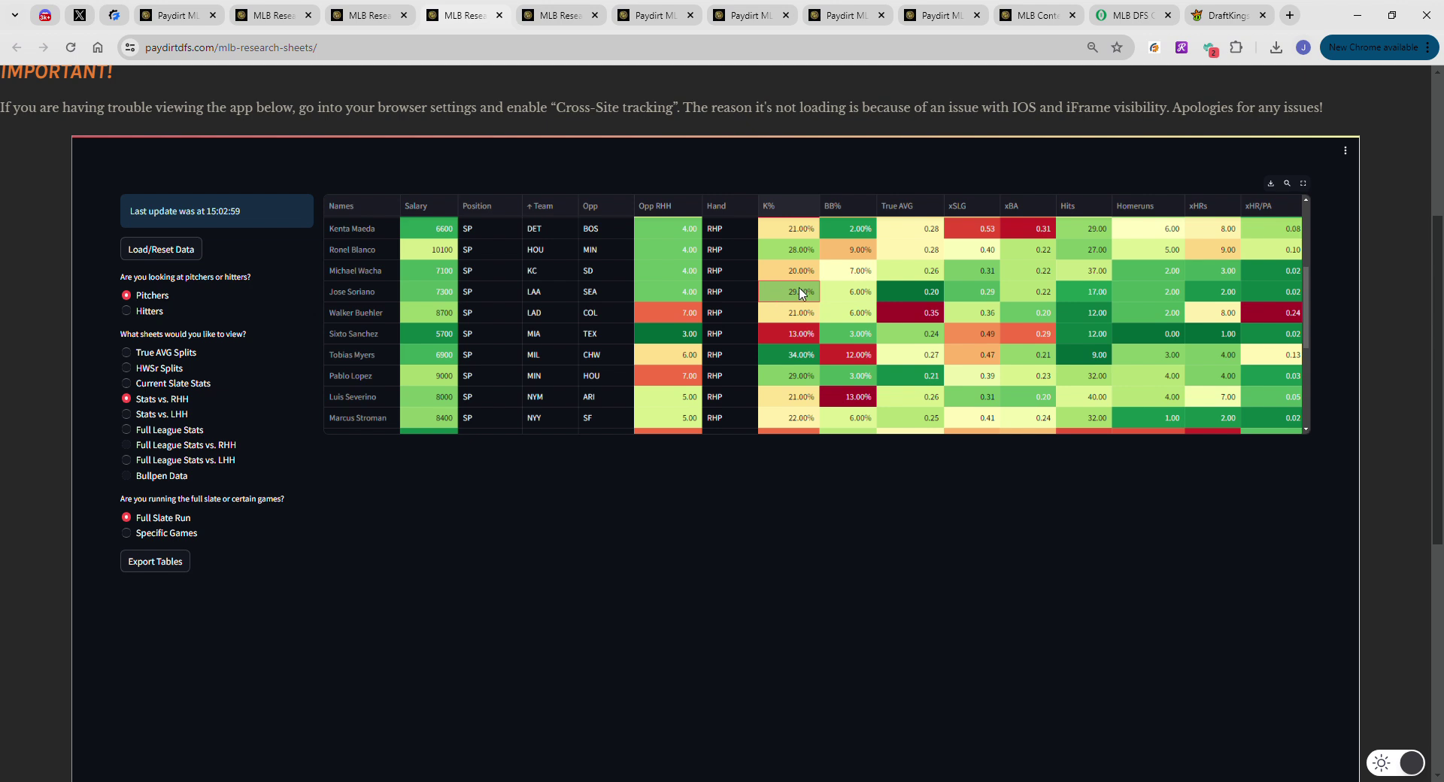
pyautogui.click(865, 295)
pyautogui.click(892, 292)
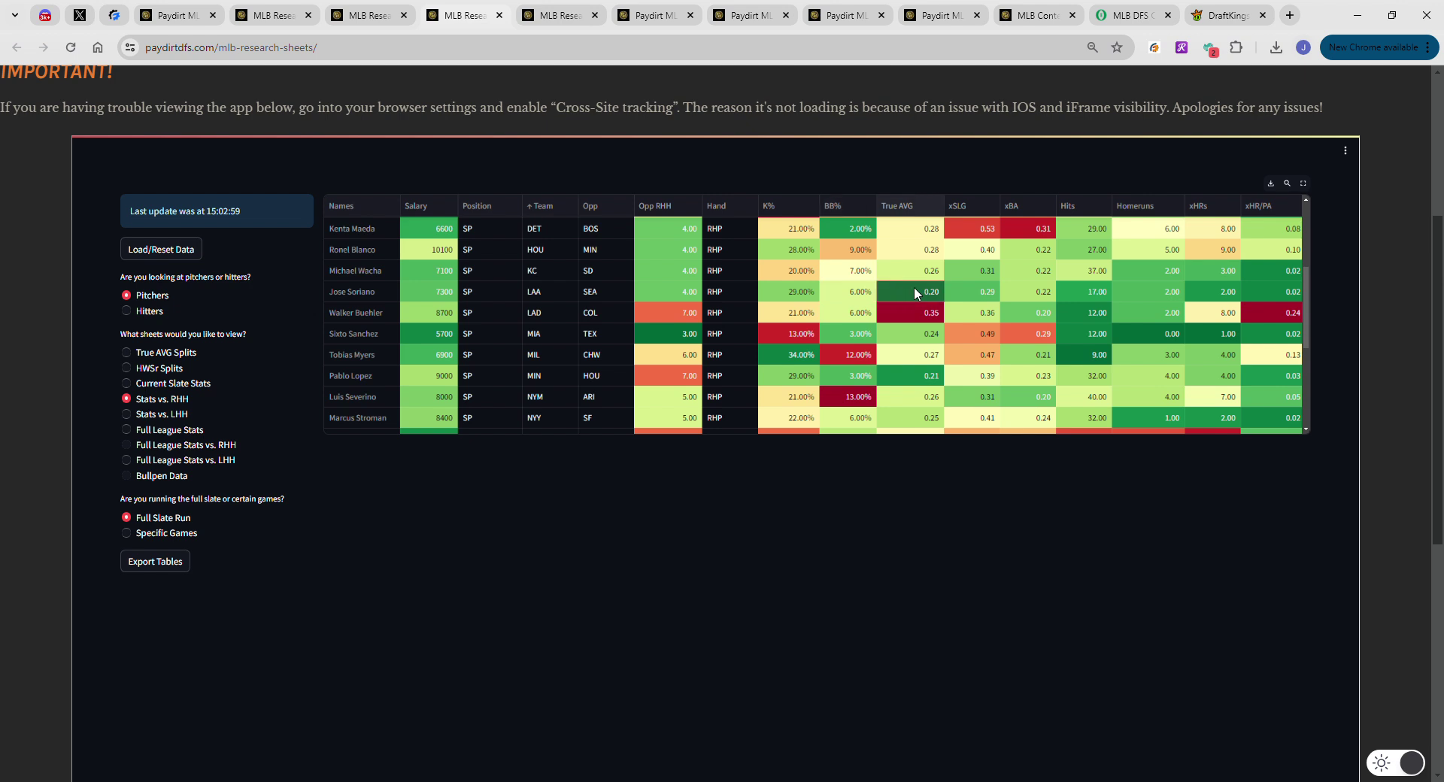
pyautogui.click(970, 294)
pyautogui.click(1049, 295)
pyautogui.click(1187, 295)
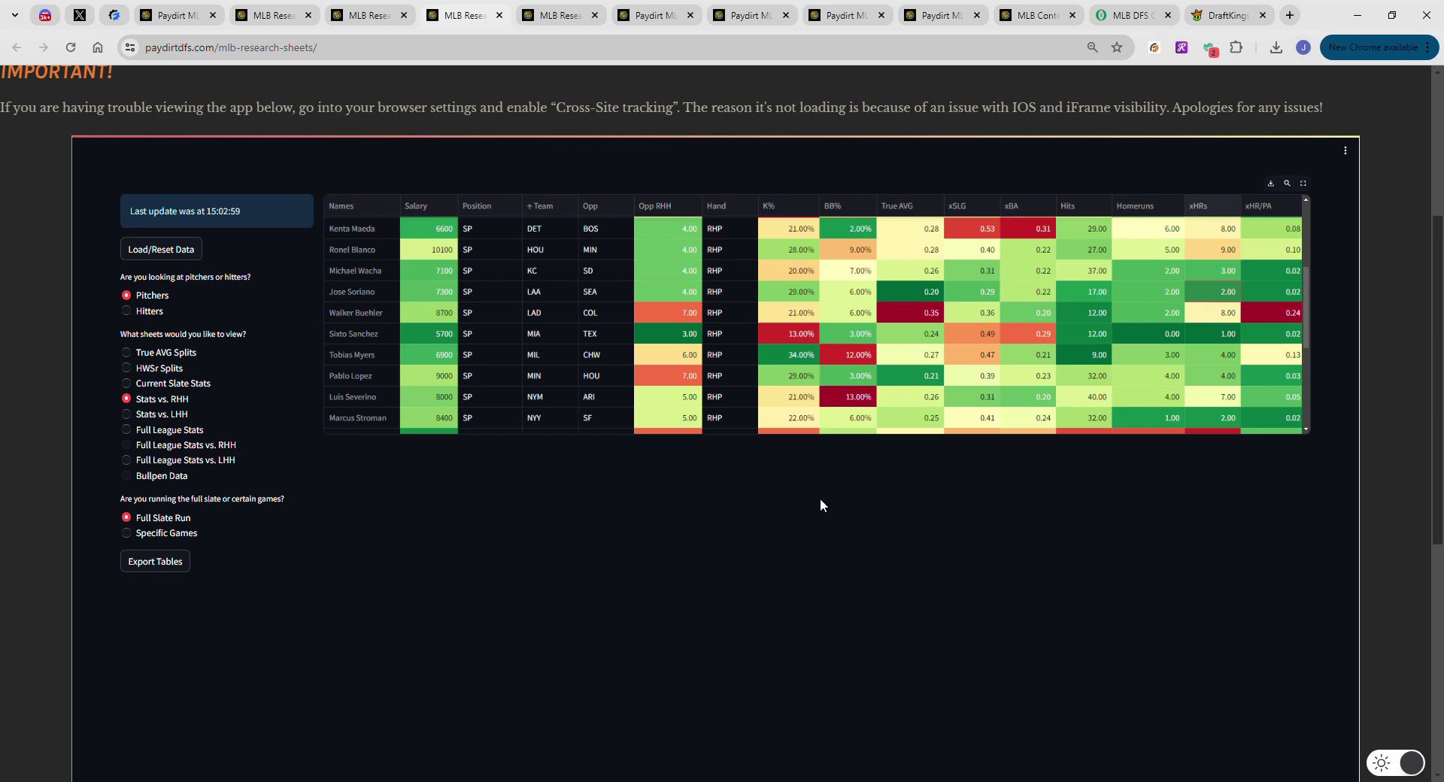
# Replace BAL with SEA as the only team shown in the hitters' Current Slate Player Stats table
pyautogui.click(561, 15)
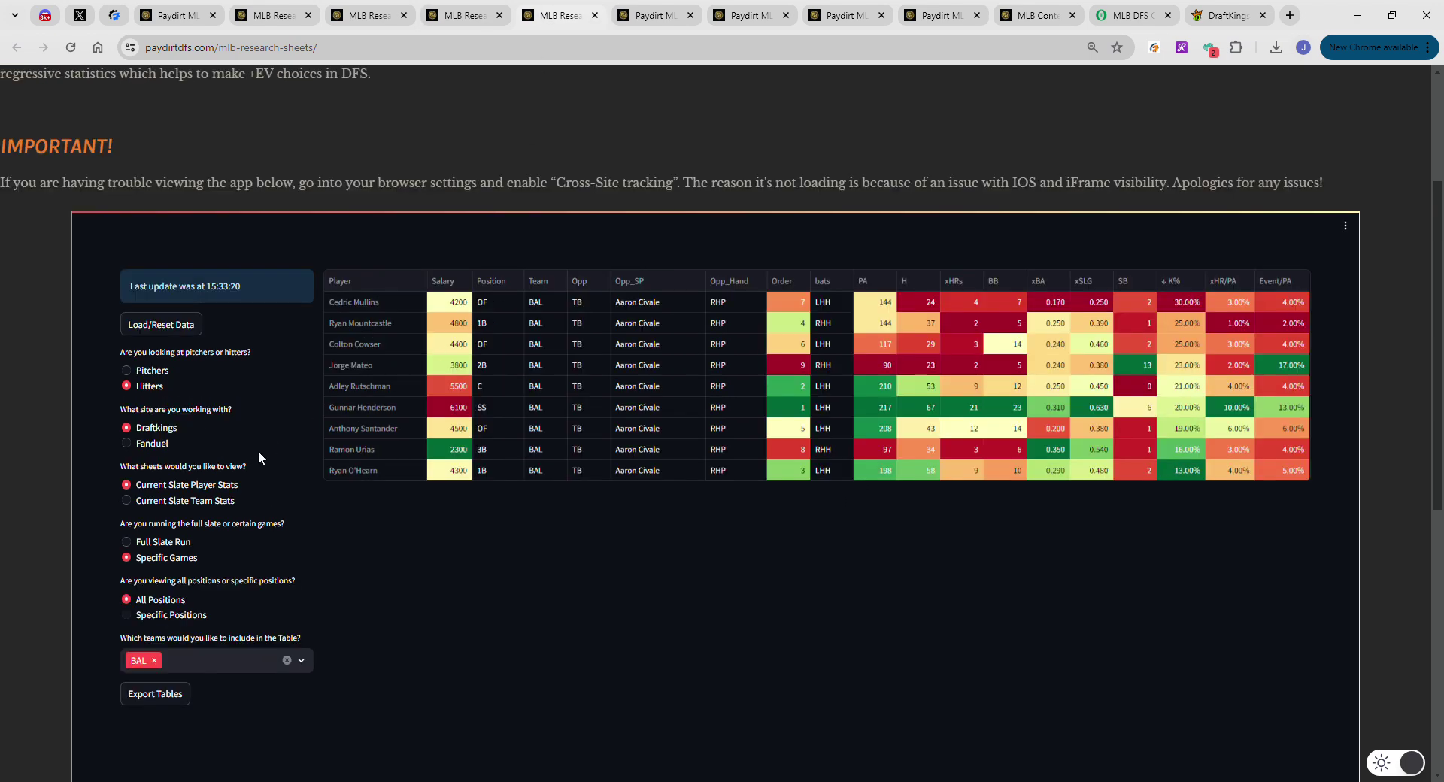
pyautogui.click(272, 659)
pyautogui.click(272, 660)
pyautogui.press('BackSpace')
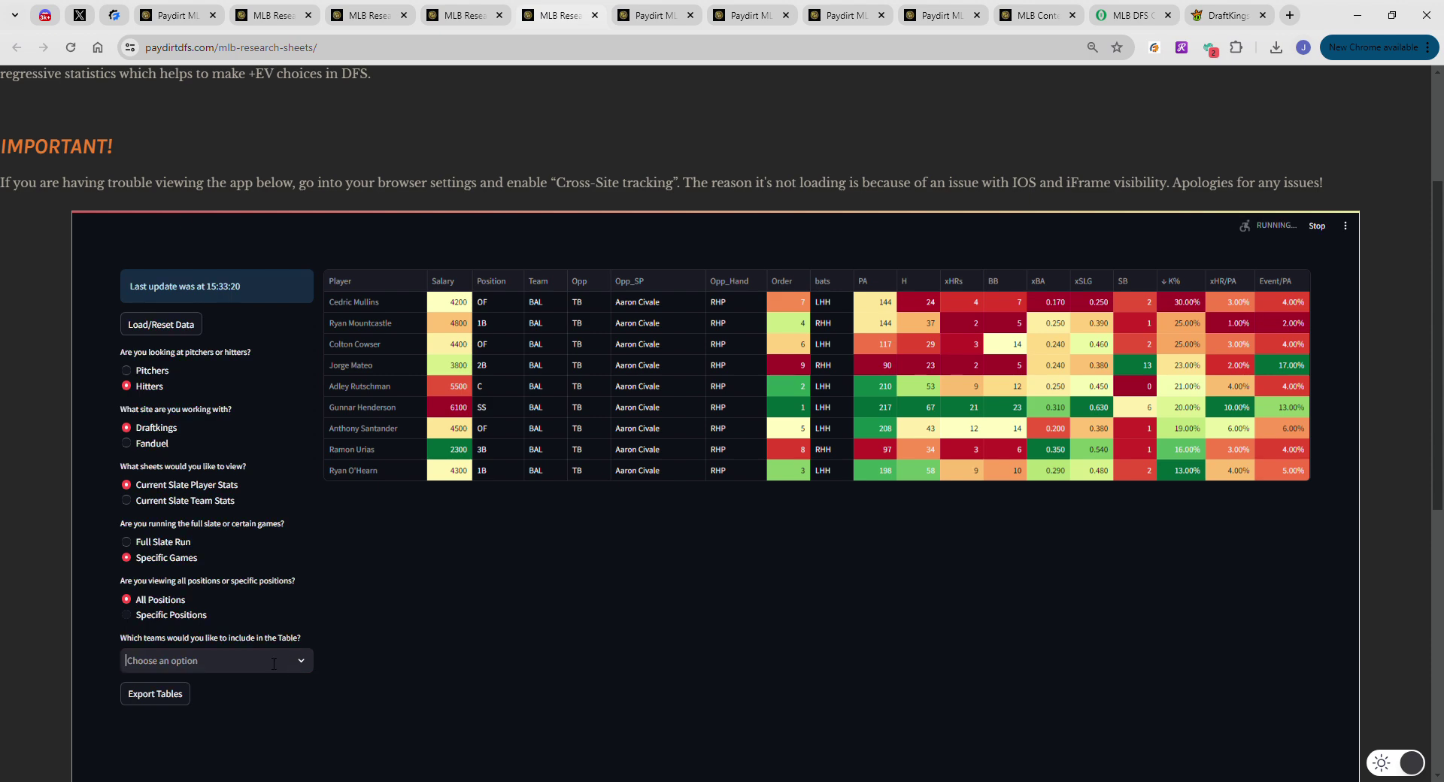
pyautogui.click(271, 662)
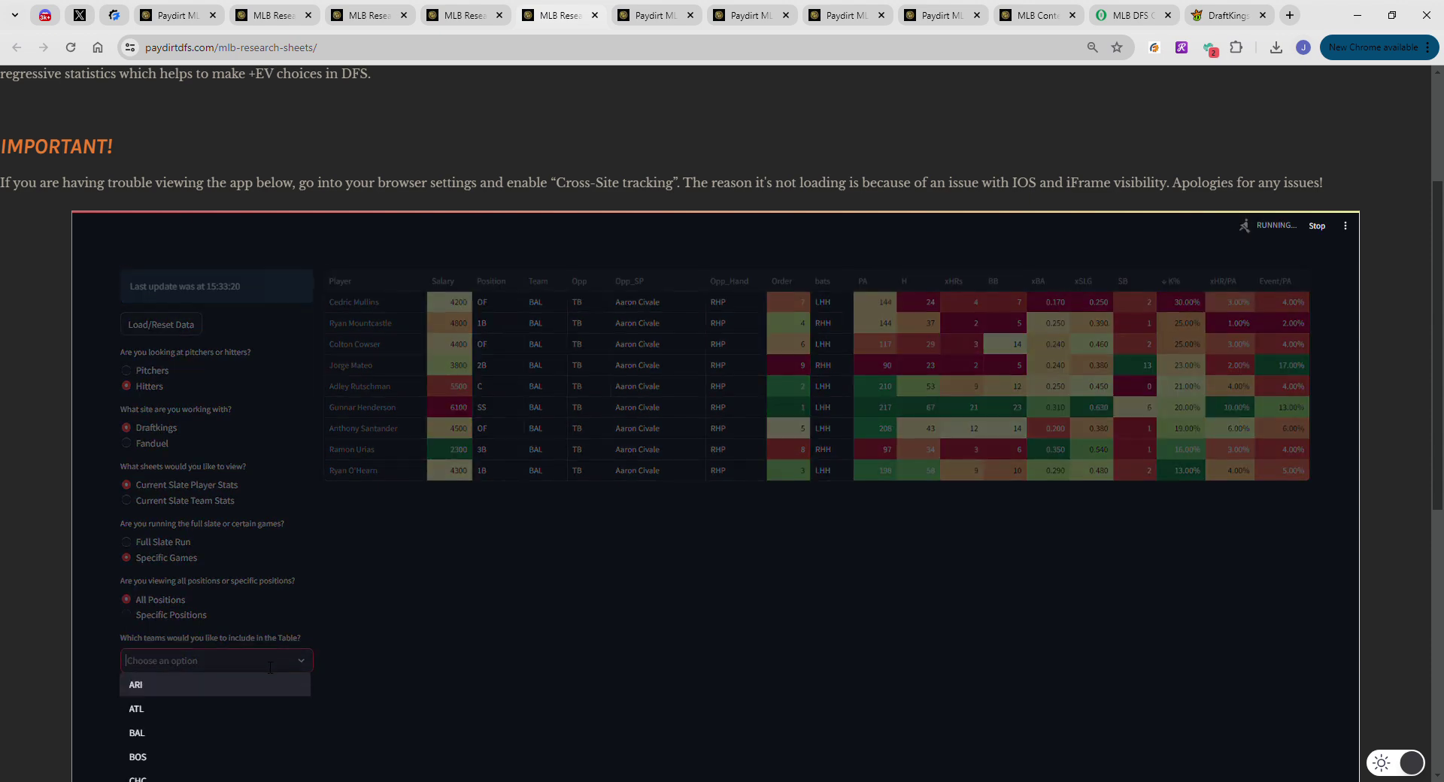
pyautogui.write('sea')
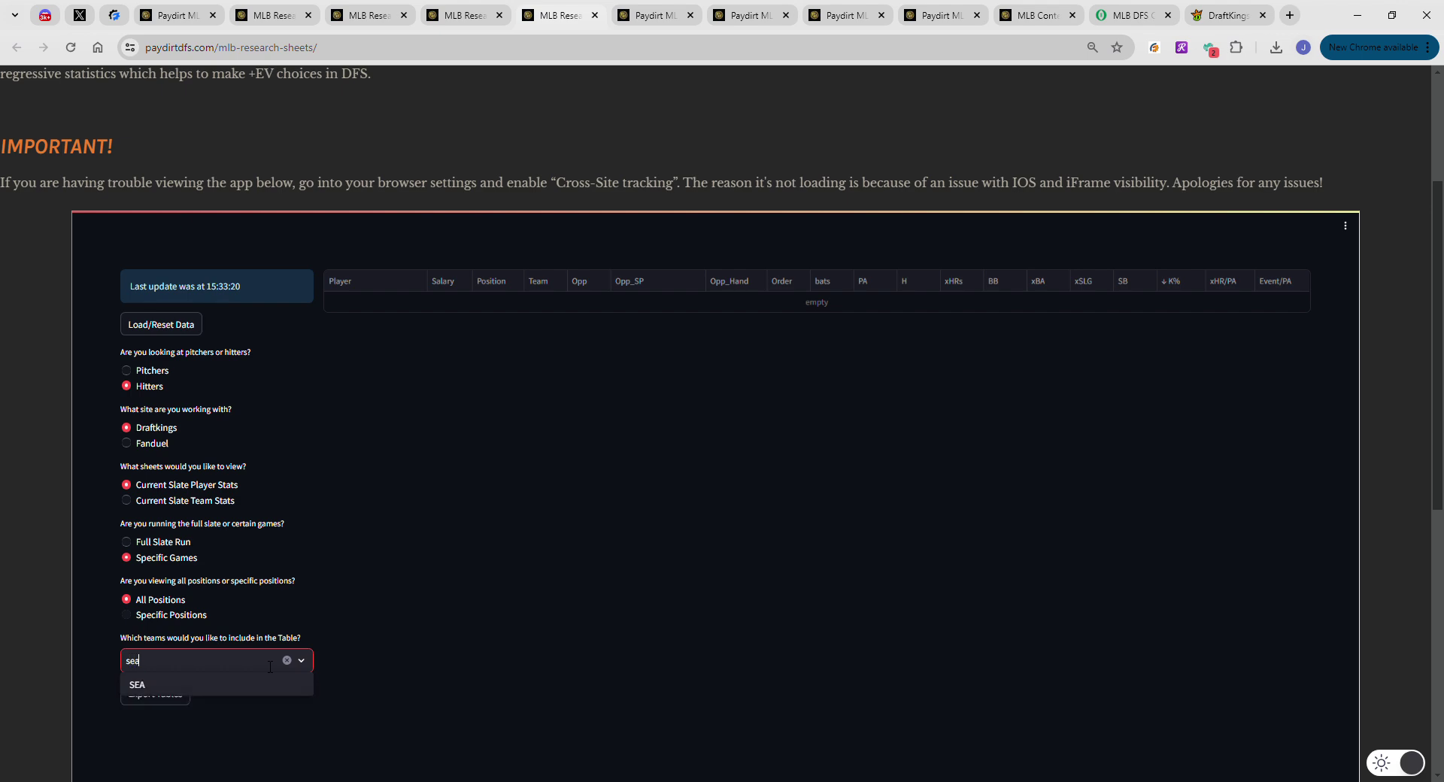
pyautogui.press('Return')
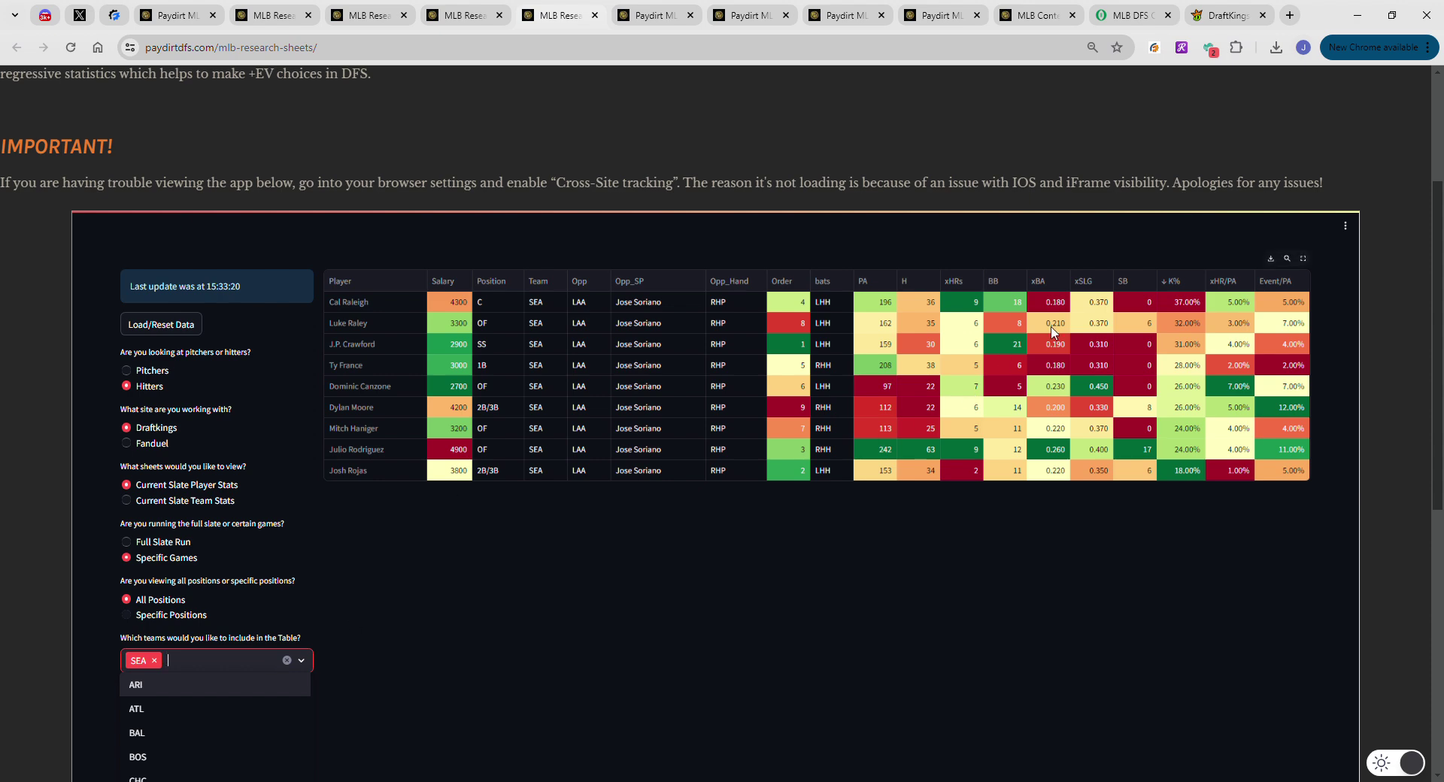
# Sort the SEA hitters by descending xSLG and examine their K%, xSLG and xBA against Jose Soriano
pyautogui.click(1084, 281)
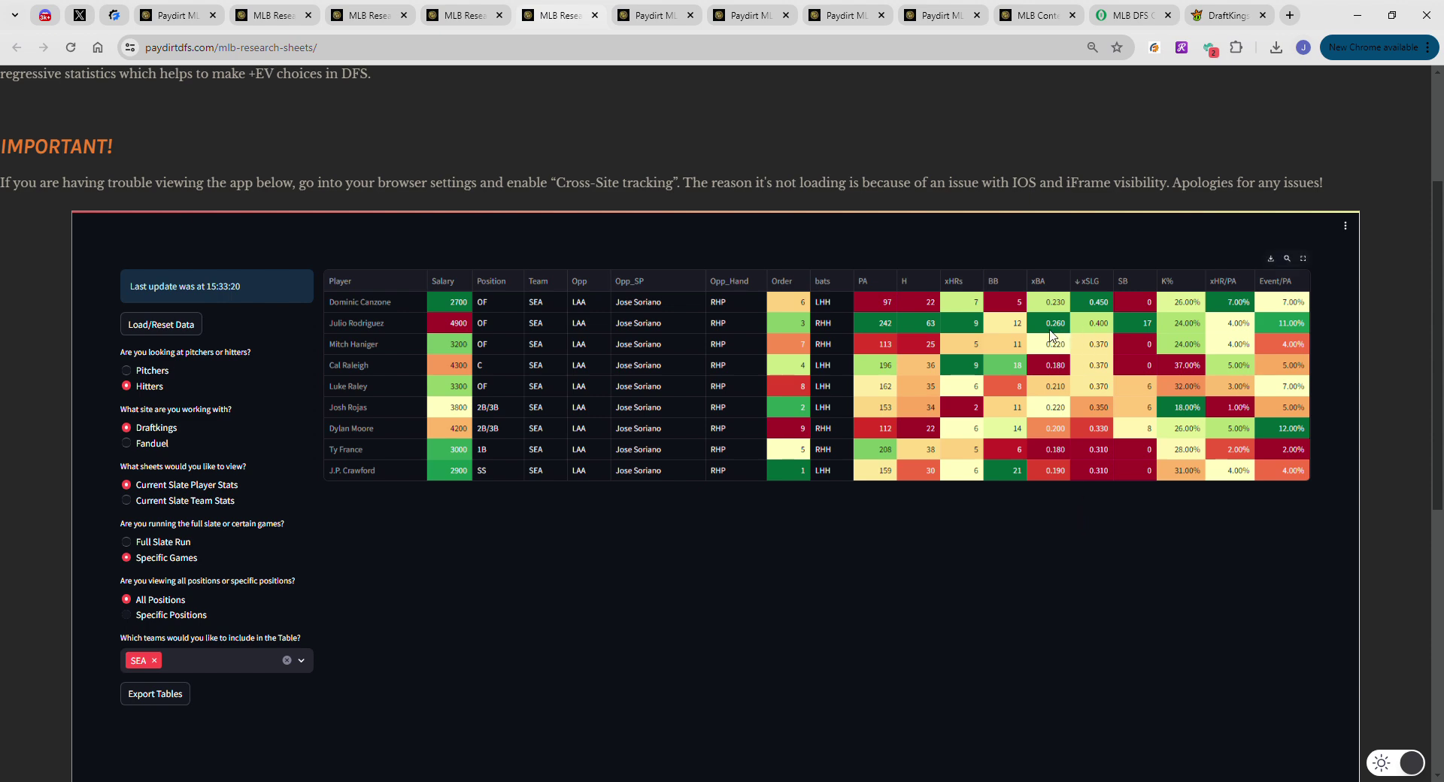
pyautogui.doubleClick(1181, 301)
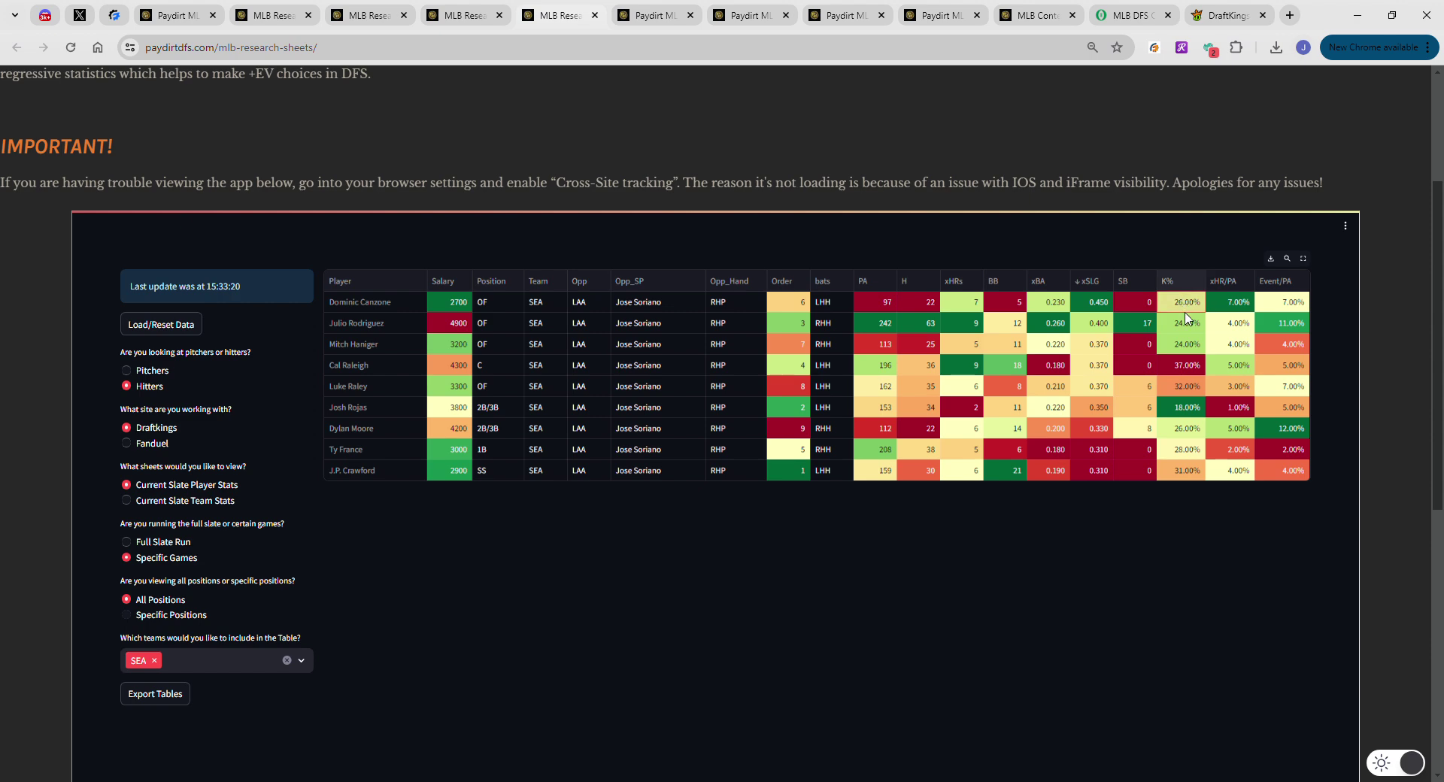
pyautogui.click(1183, 321)
pyautogui.click(1183, 343)
pyautogui.click(1190, 367)
pyautogui.click(1198, 410)
pyautogui.click(1097, 410)
pyautogui.click(1057, 412)
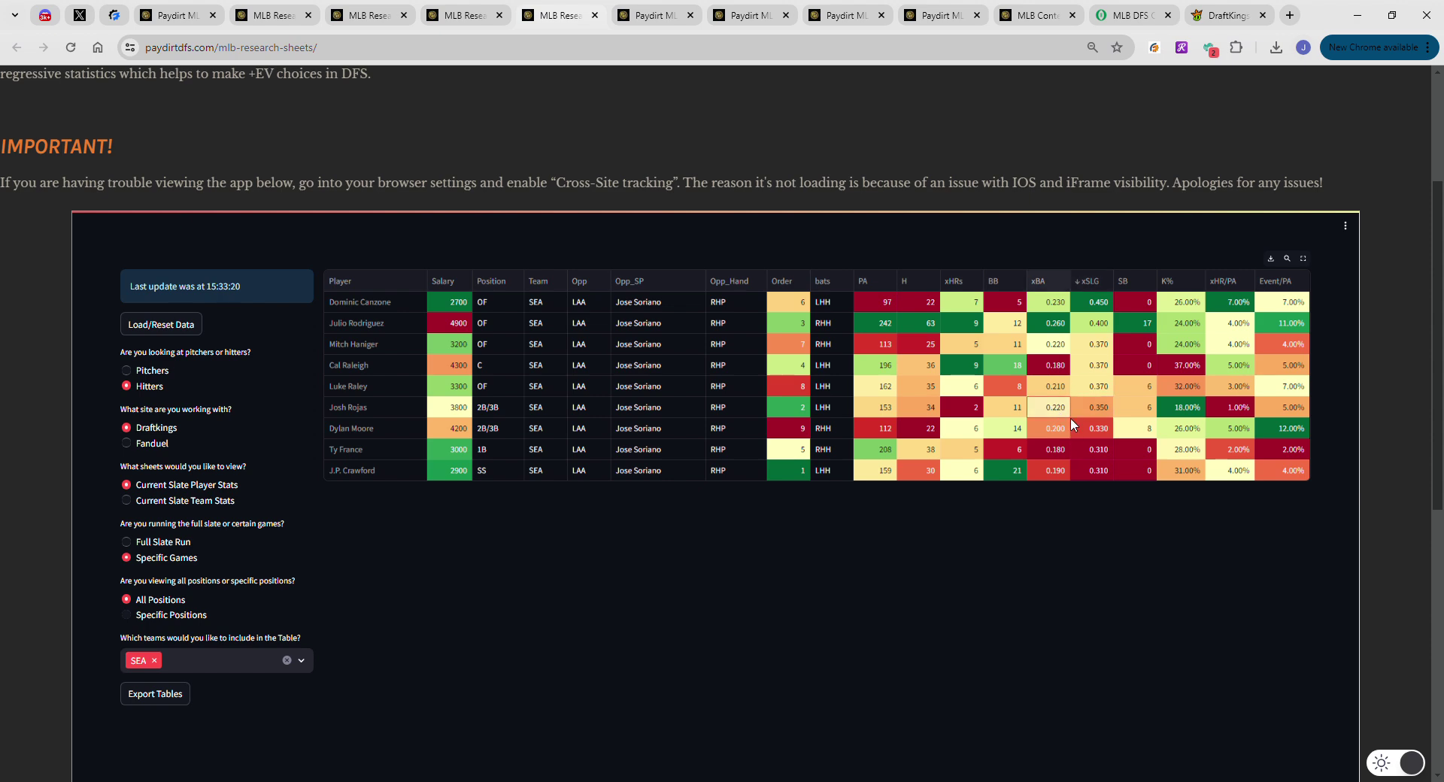
pyautogui.click(1087, 432)
pyautogui.click(1184, 436)
pyautogui.click(1096, 450)
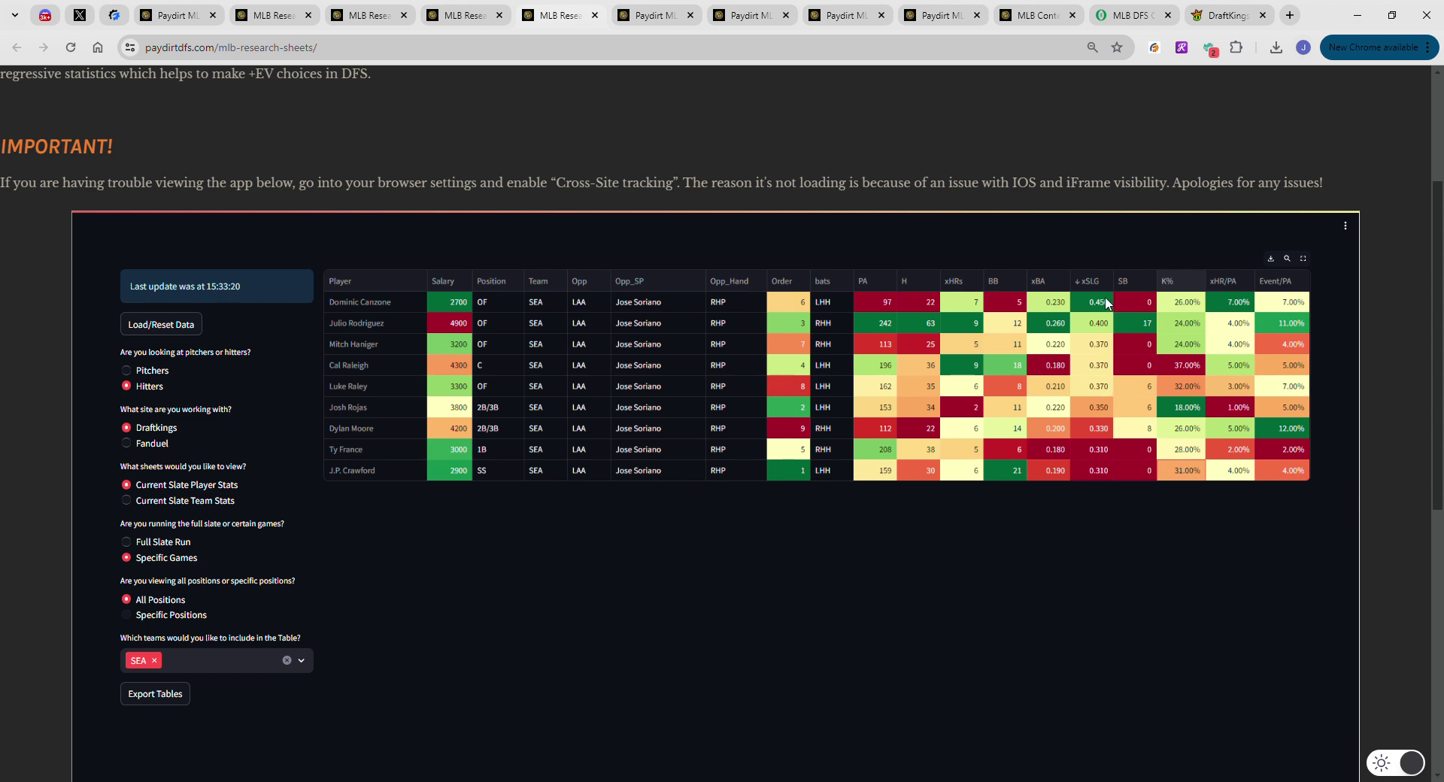
# Rank the SEA hitters by descending xHR/PA, and return the table to descending xSLG order
pyautogui.click(1232, 283)
pyautogui.click(1232, 282)
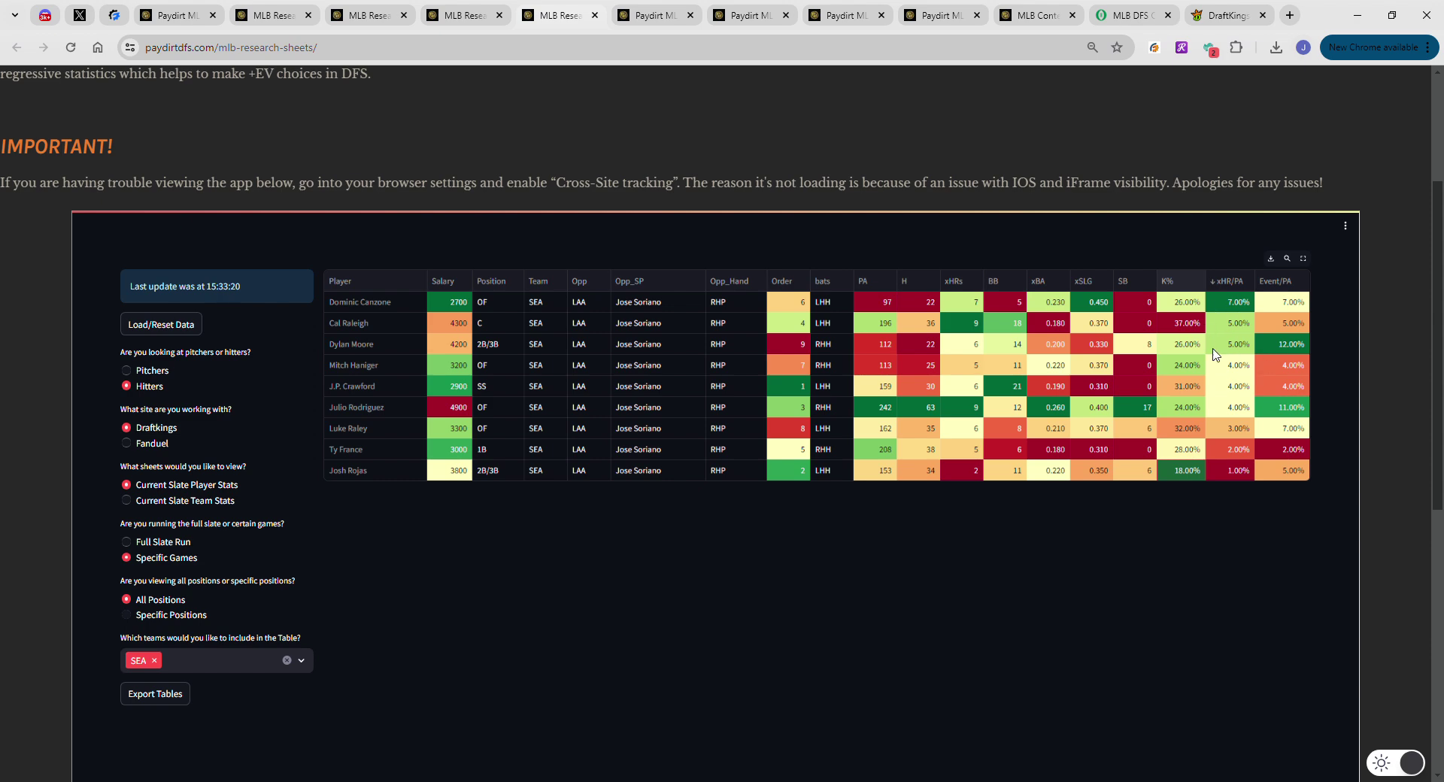
pyautogui.click(1111, 285)
pyautogui.click(1111, 284)
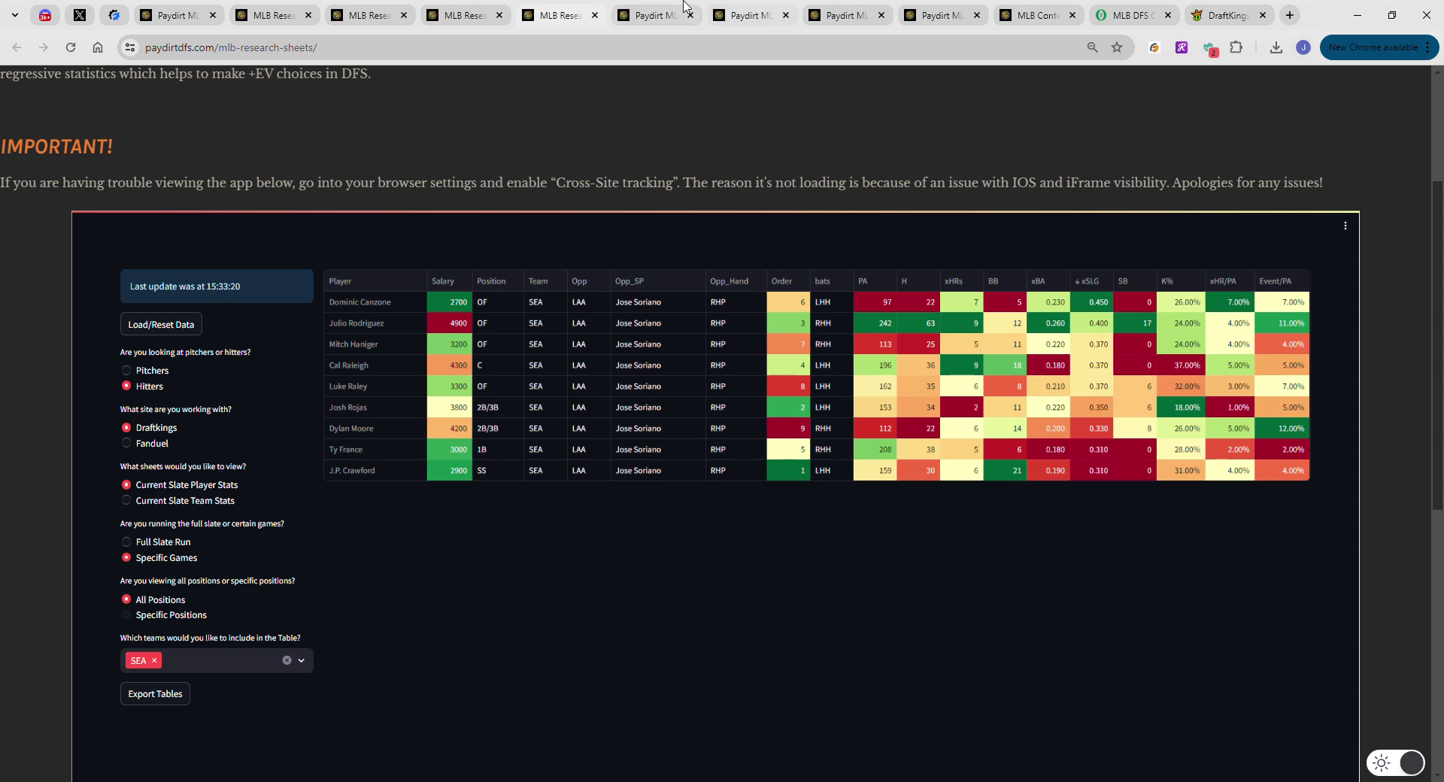
# Switch to the Paydirt MLB Stack Finder page
pyautogui.click(656, 15)
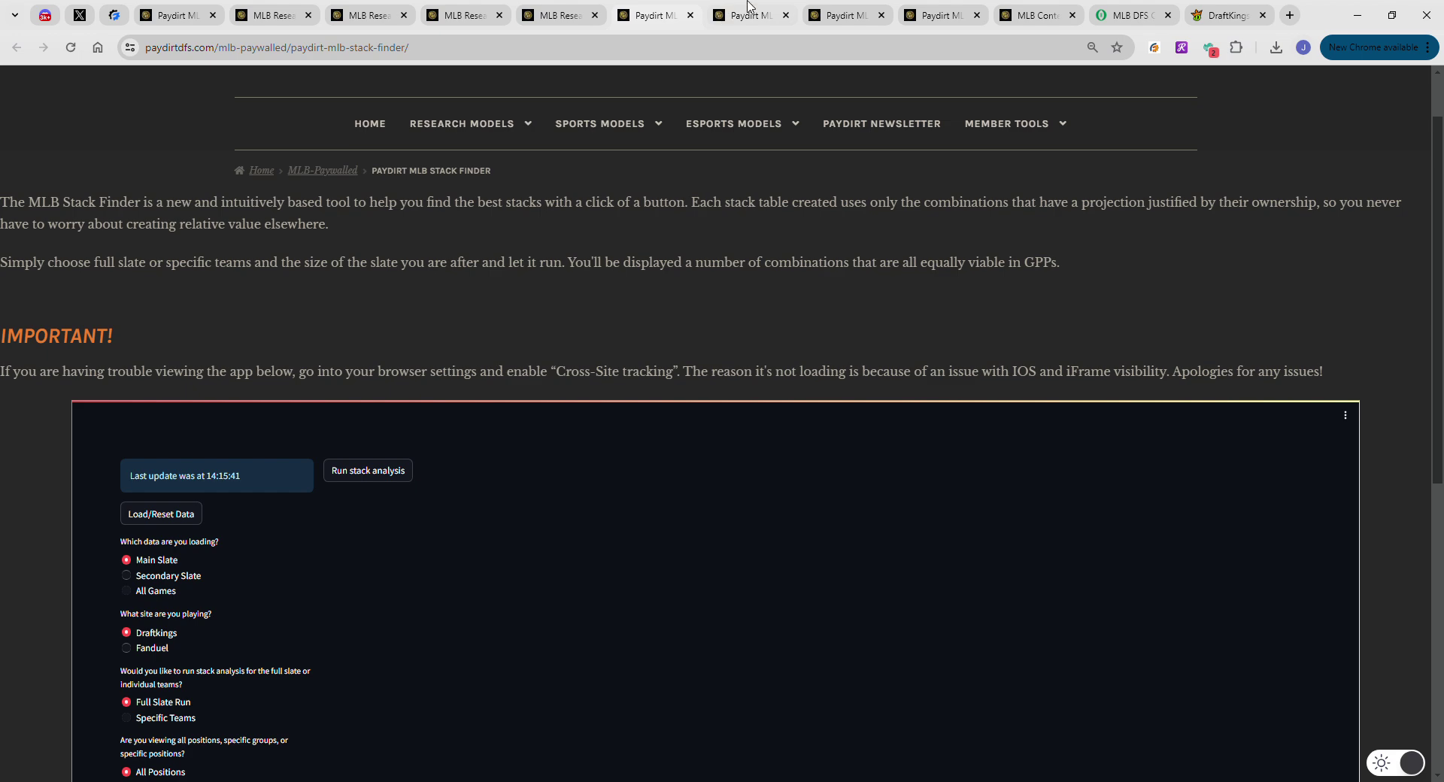
# Reload the Stack Finder data and run a full-slate stack analysis for 5-man Draftkings stacks on the main slate
pyautogui.scroll(-3, 568, 302)
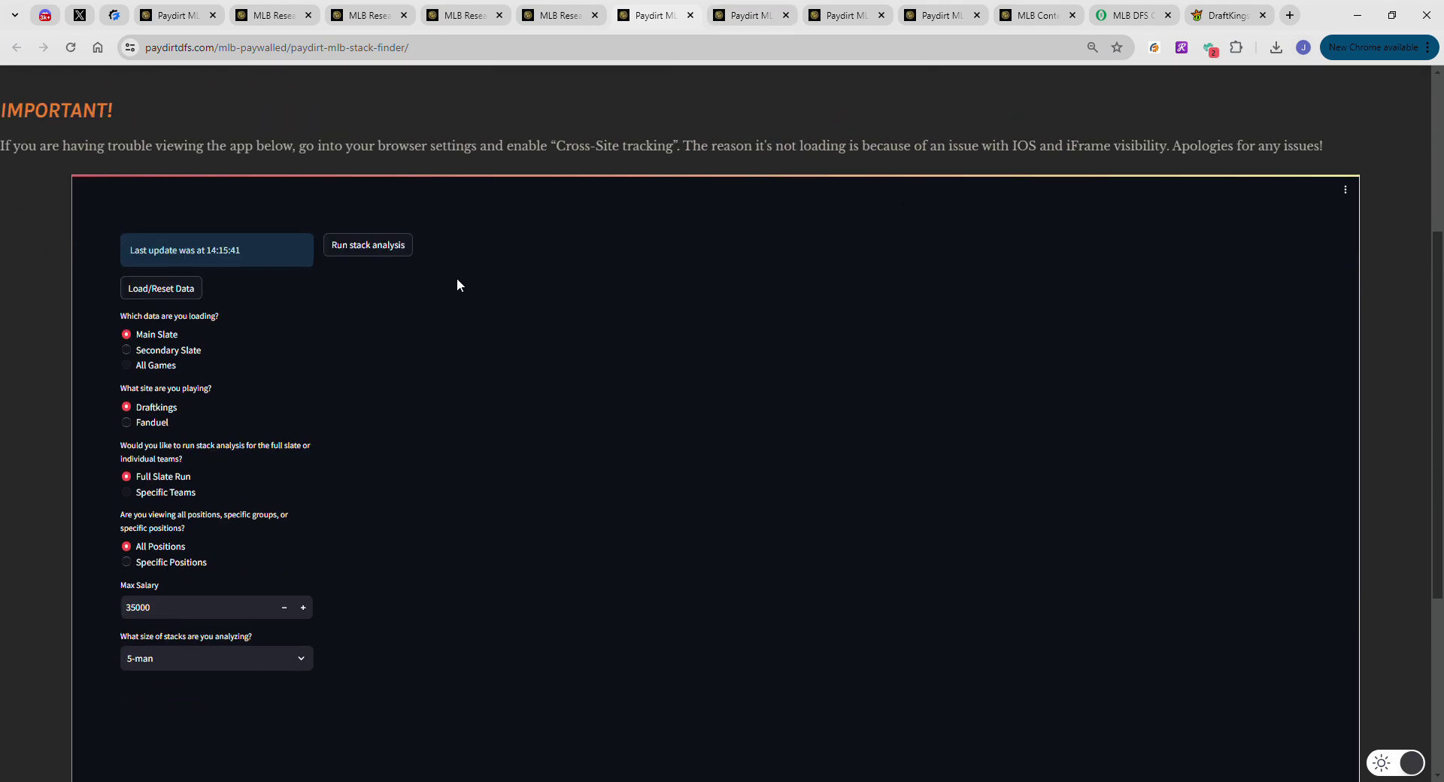
pyautogui.click(195, 293)
pyautogui.click(372, 254)
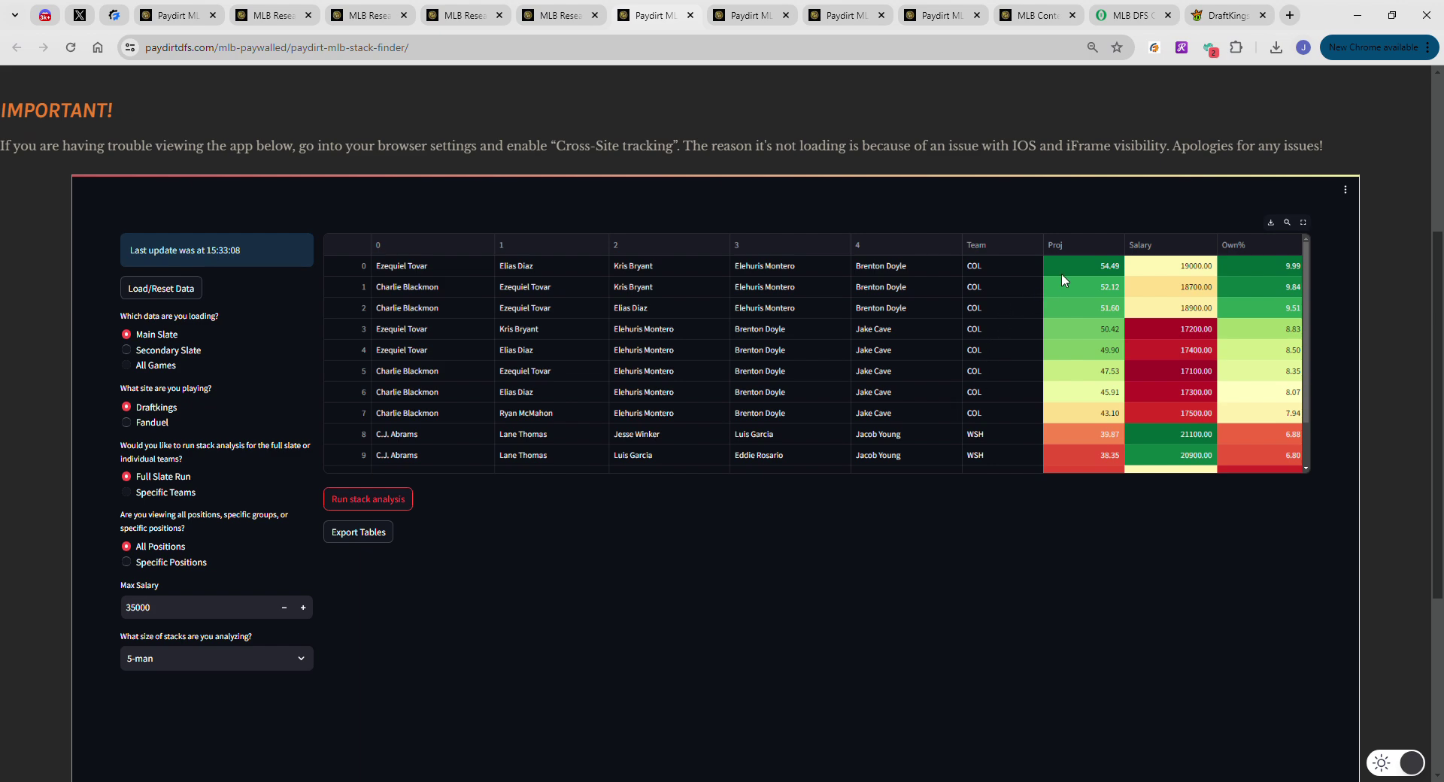
# Examine the projection, salary and ownership of the listed 5-man team stacks
pyautogui.click(1154, 269)
pyautogui.scroll(-2, 1160, 301)
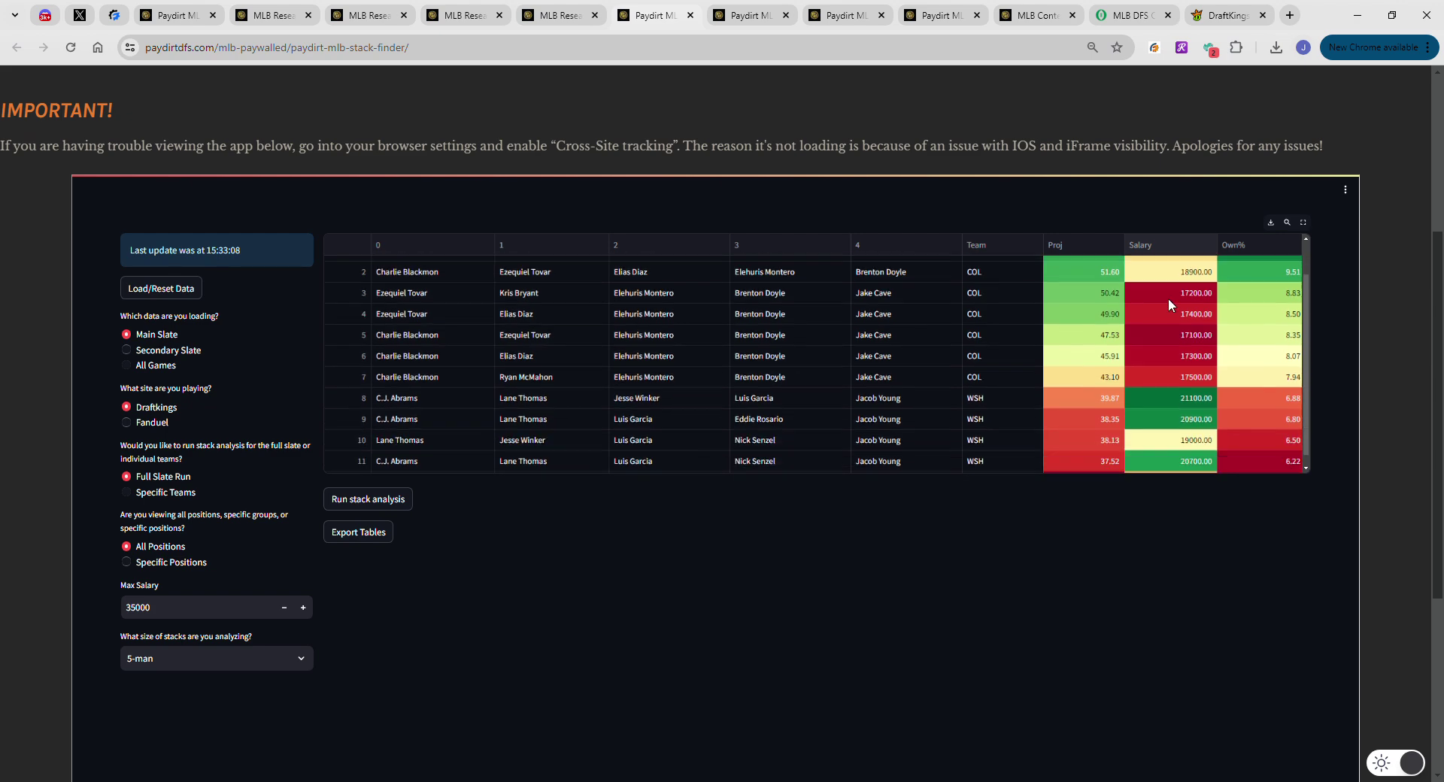
pyautogui.scroll(2, 1181, 331)
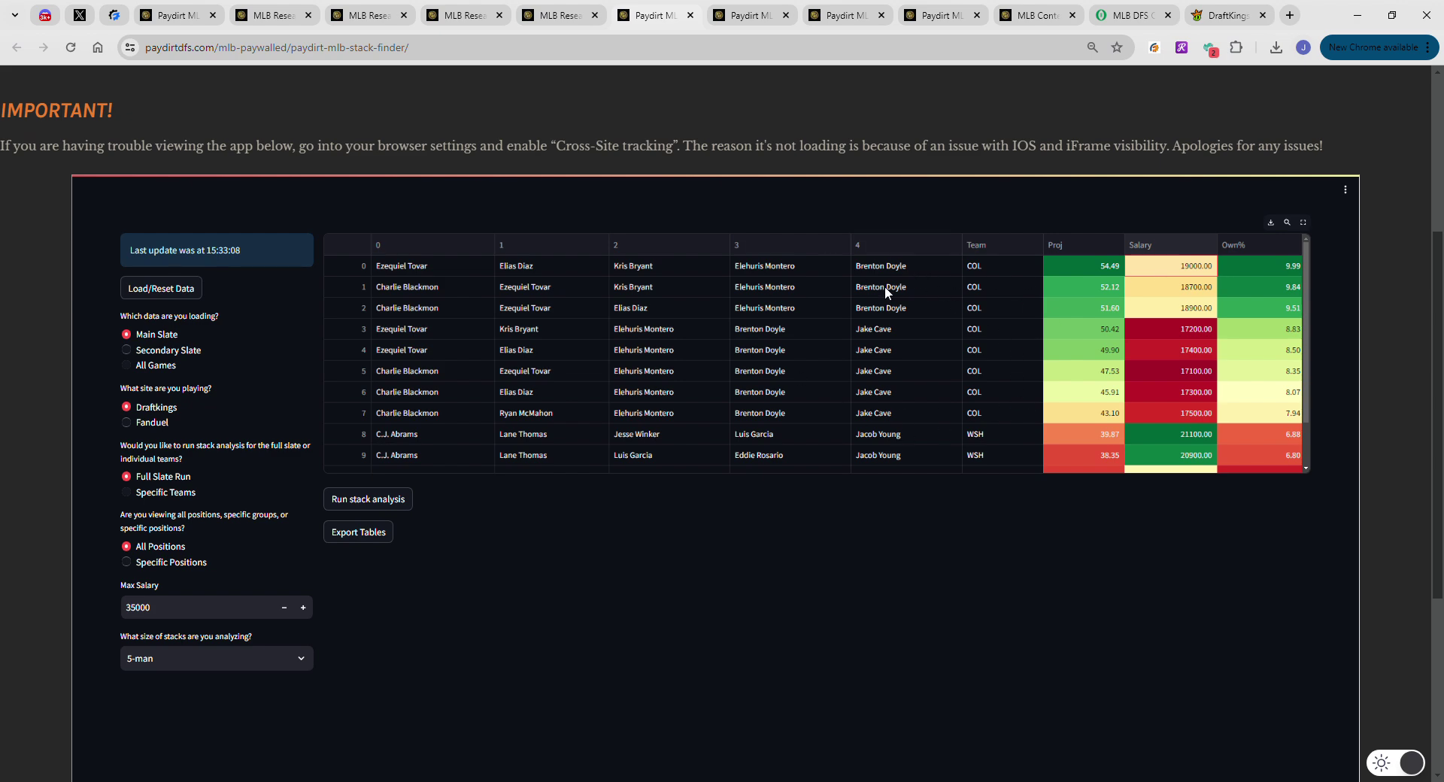
pyautogui.scroll(-3, 978, 329)
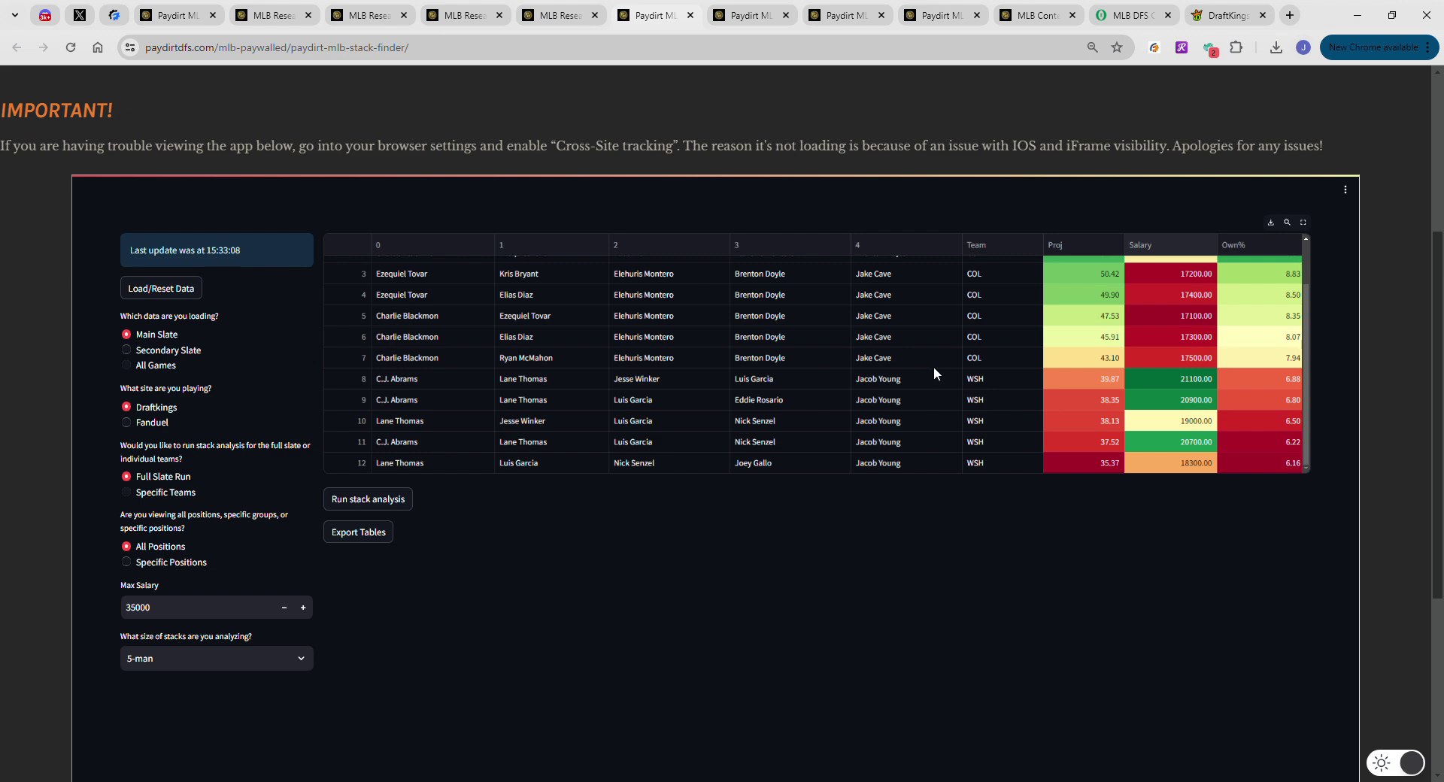
pyautogui.scroll(-2, 914, 419)
pyautogui.scroll(4, 896, 386)
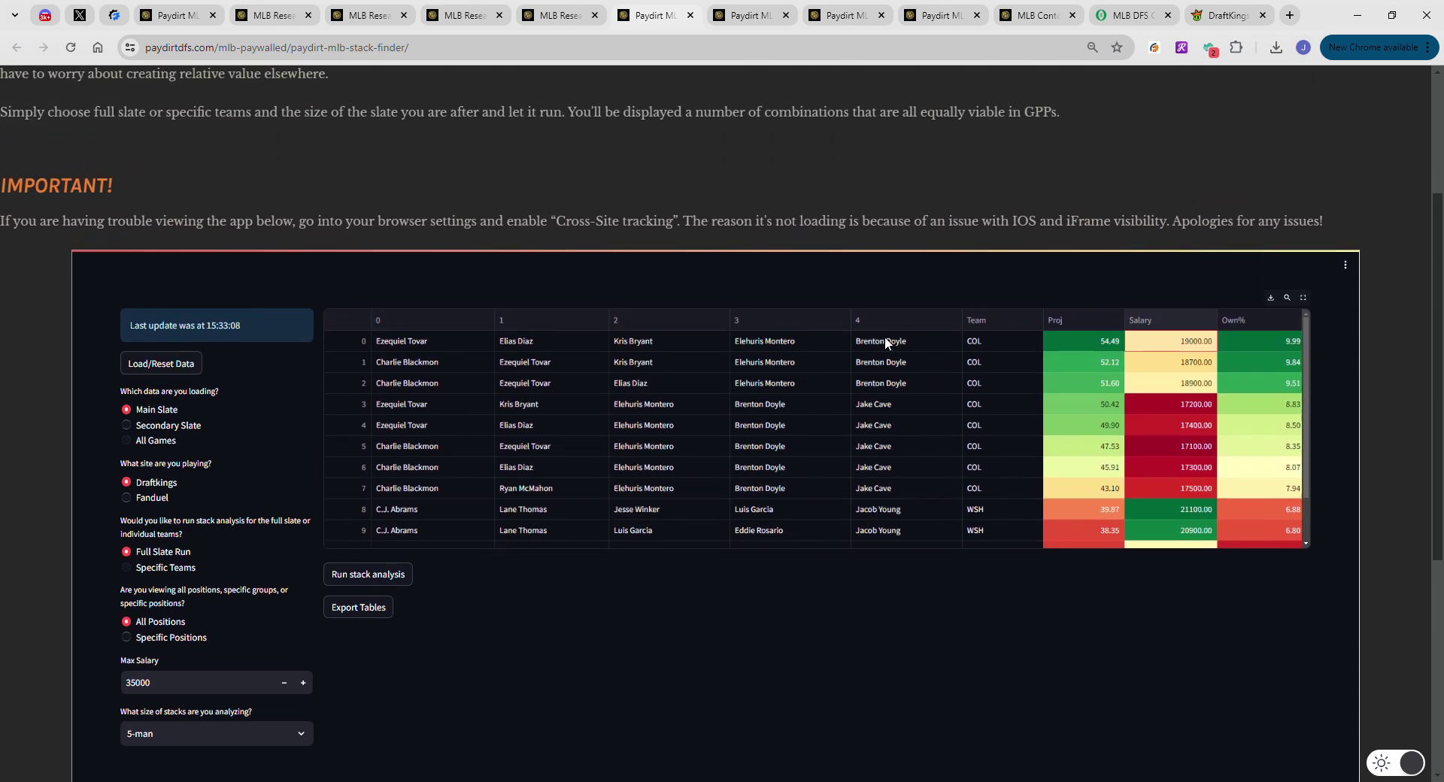
pyautogui.scroll(-3, 888, 376)
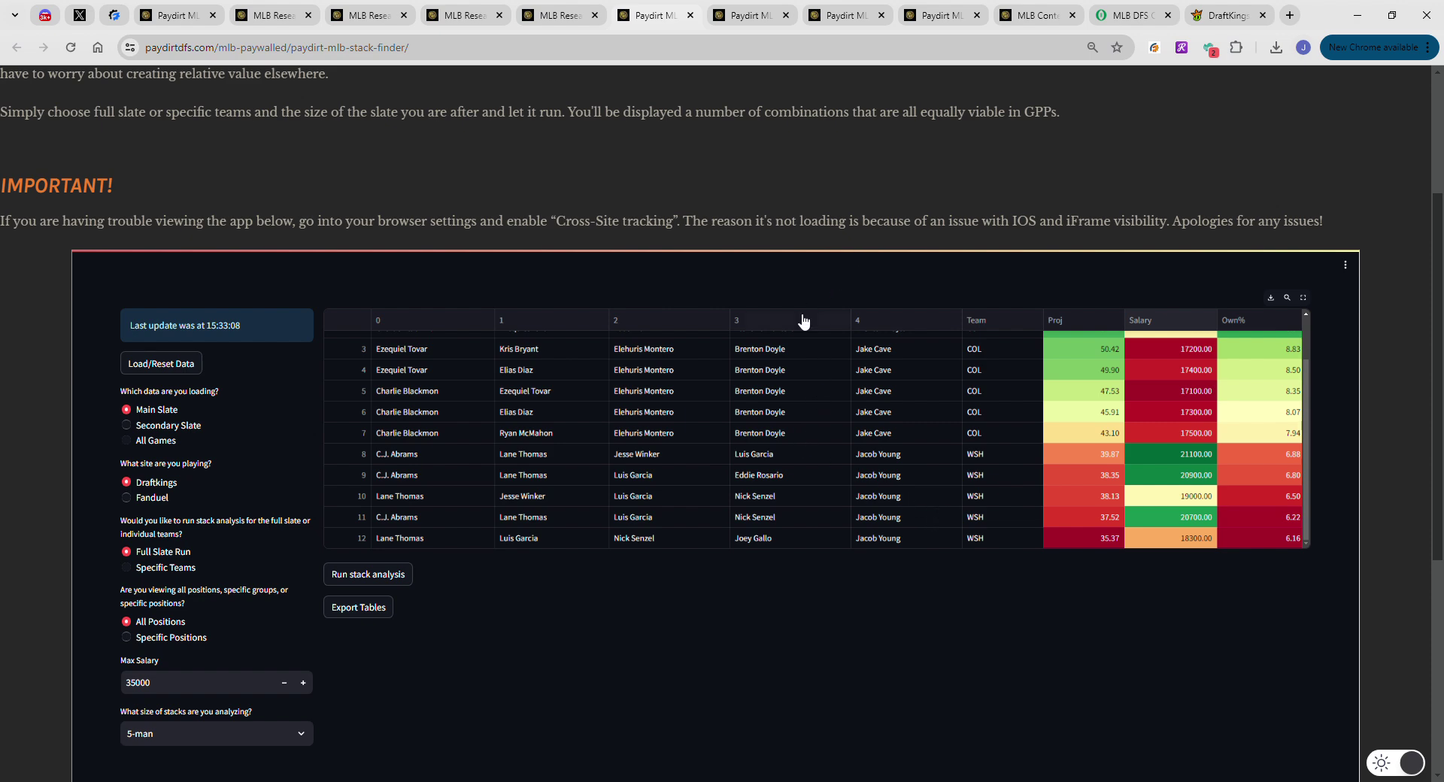
pyautogui.scroll(3, 825, 363)
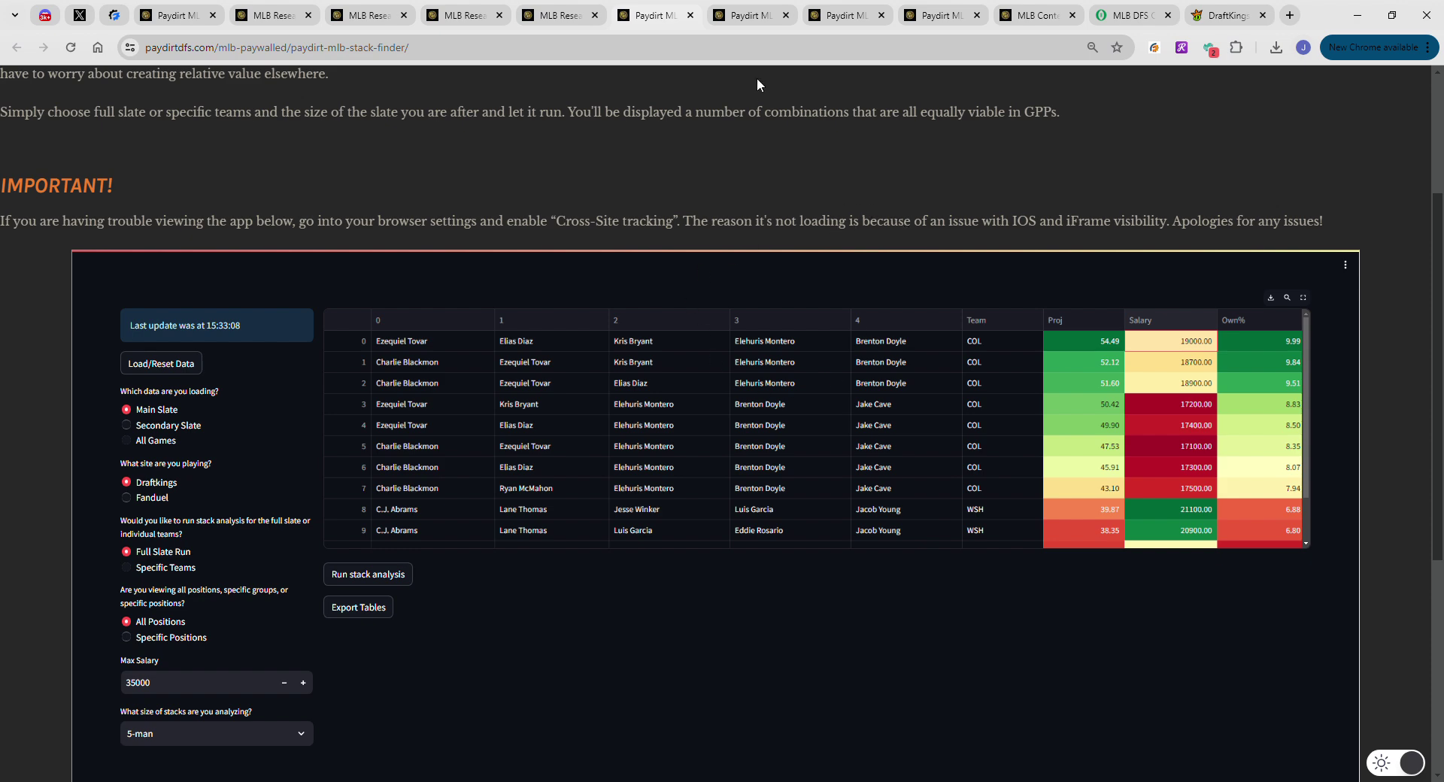
# Switch to the MLB Team Range of Outcomes model and reload its data for the Draftkings main slate
pyautogui.click(745, 15)
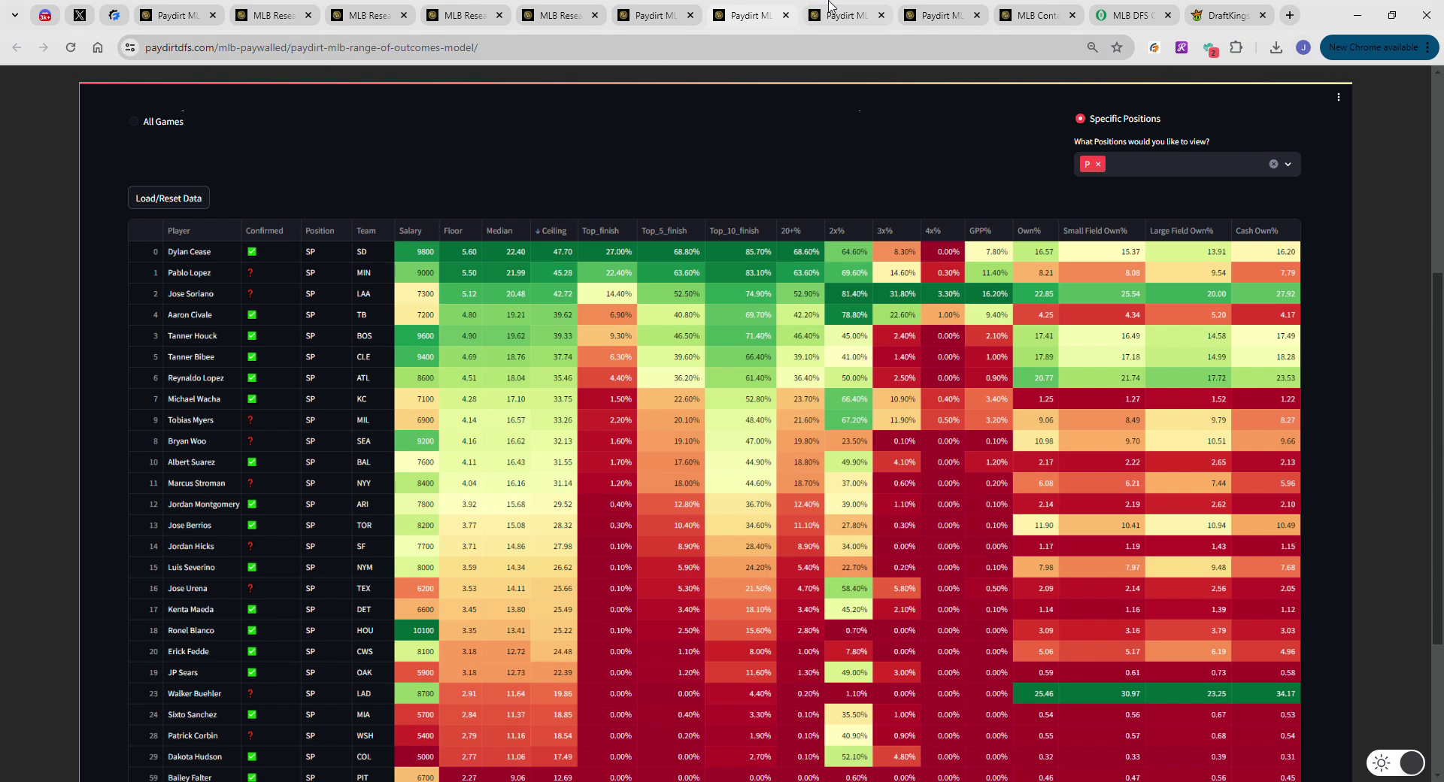
pyautogui.click(848, 15)
pyautogui.click(190, 443)
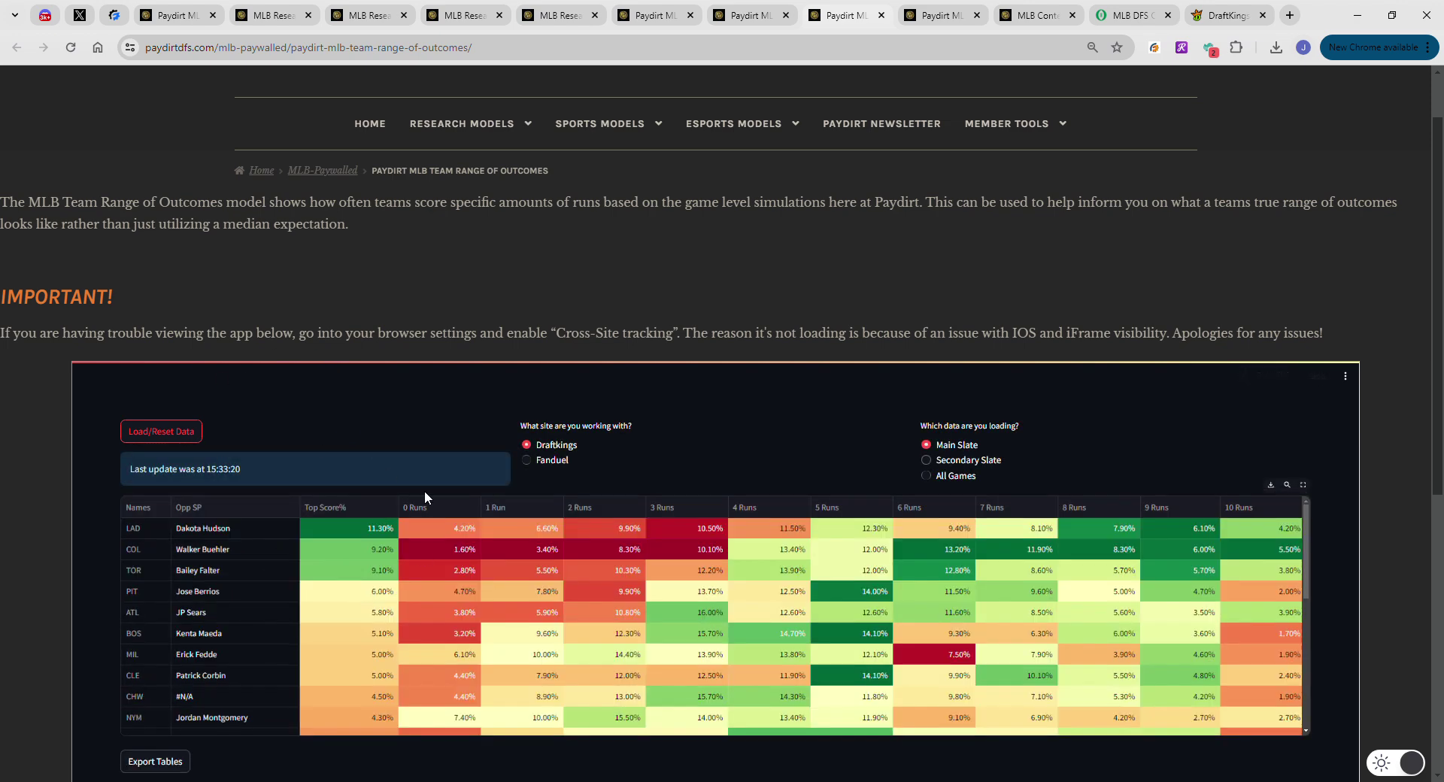
# Review the MLB Scoring Percentages table and open the MLB Contest Sims page
pyautogui.click(940, 14)
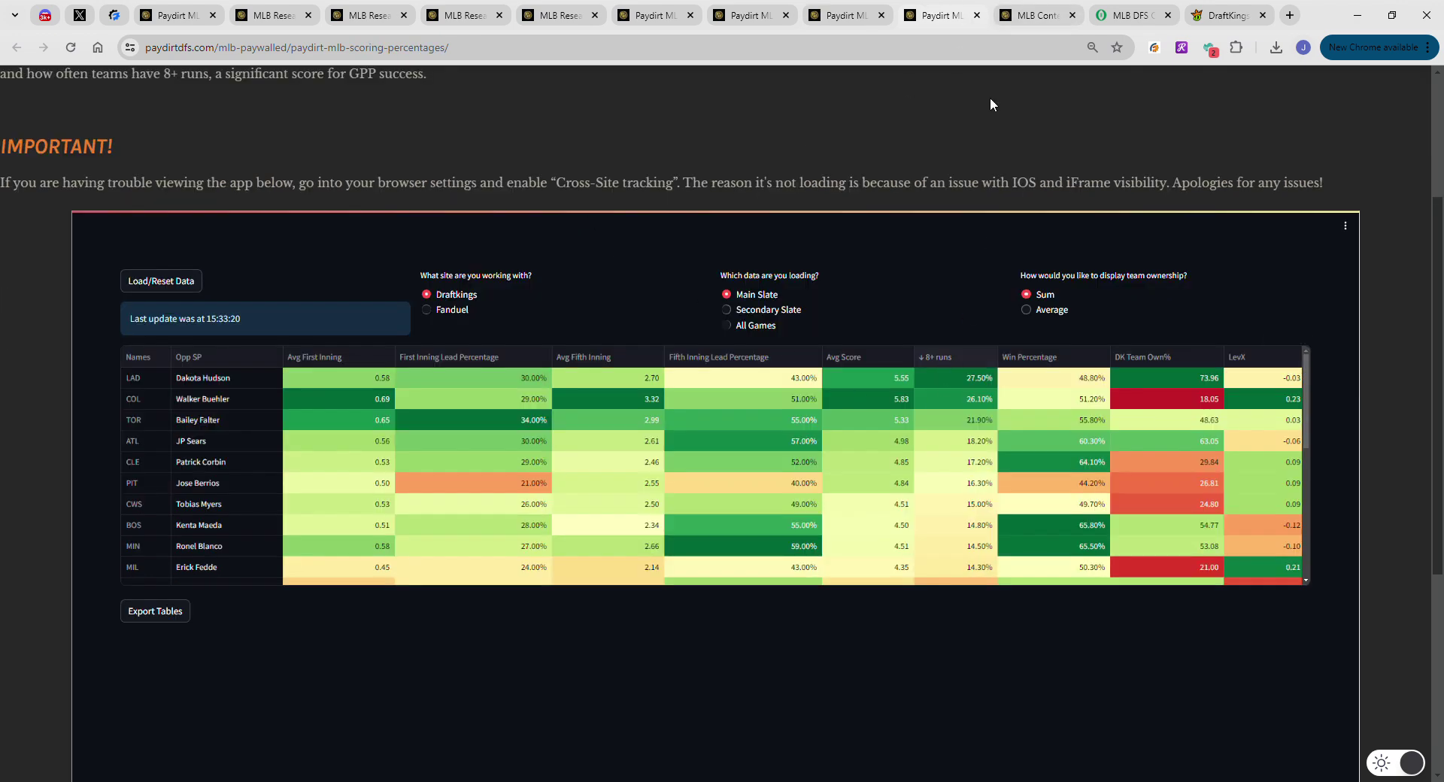
pyautogui.click(1030, 25)
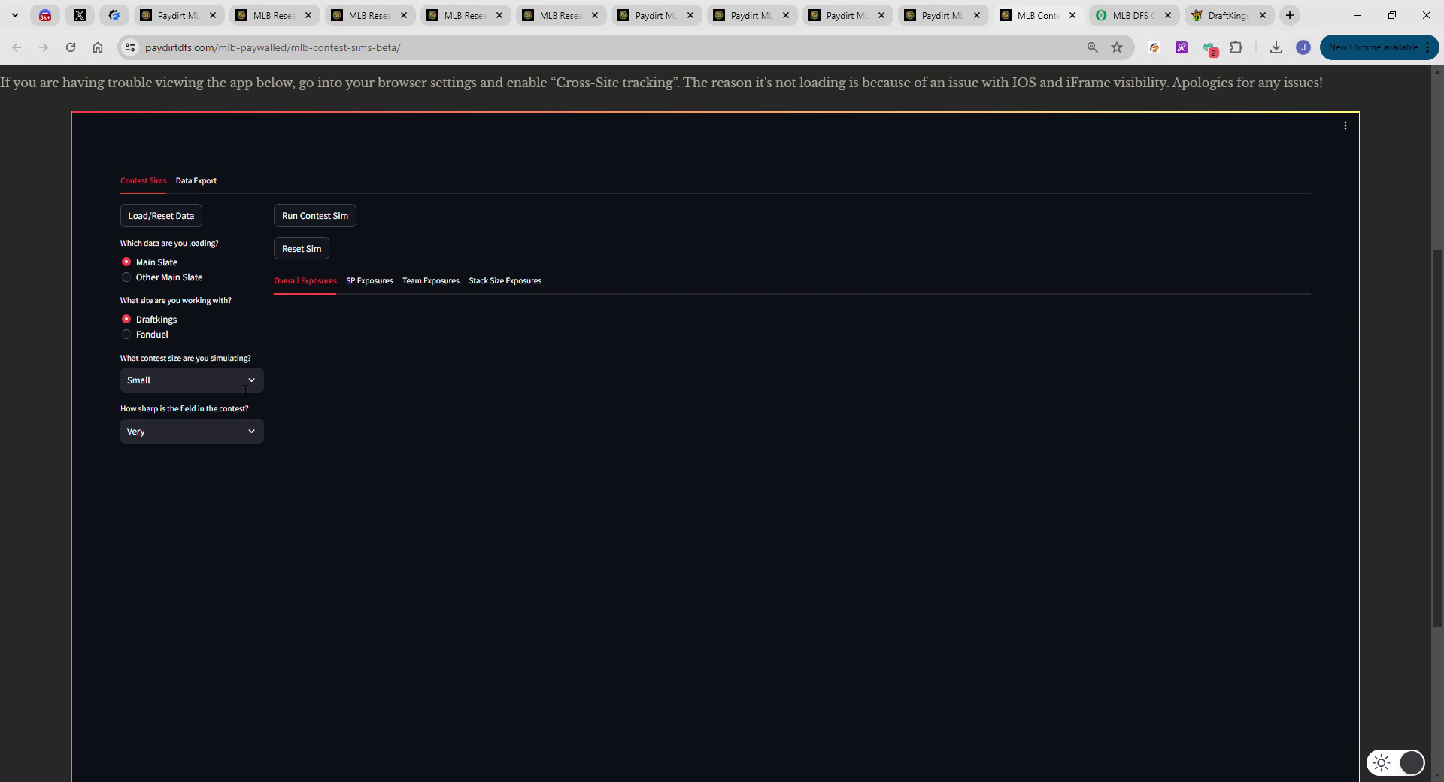
pyautogui.click(241, 420)
pyautogui.click(238, 388)
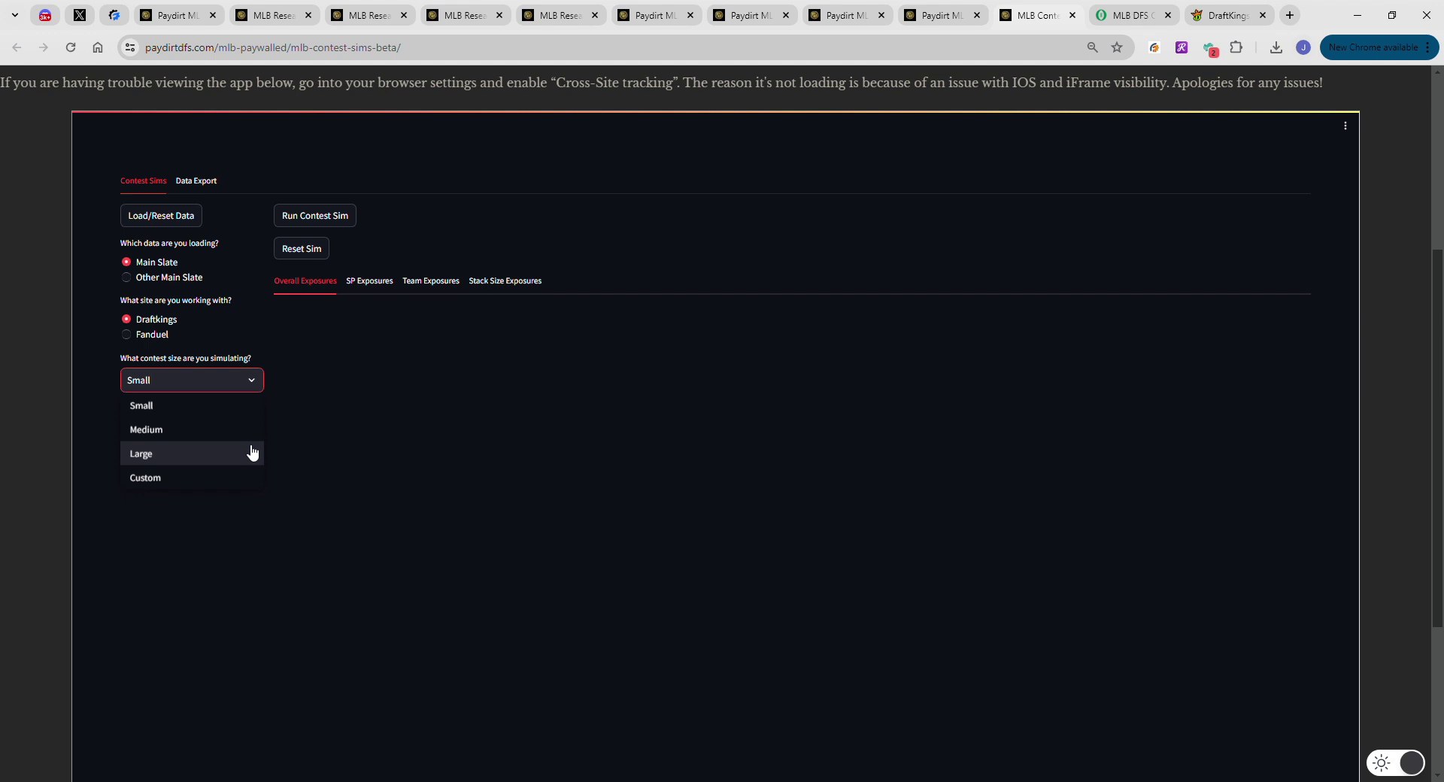
pyautogui.click(253, 452)
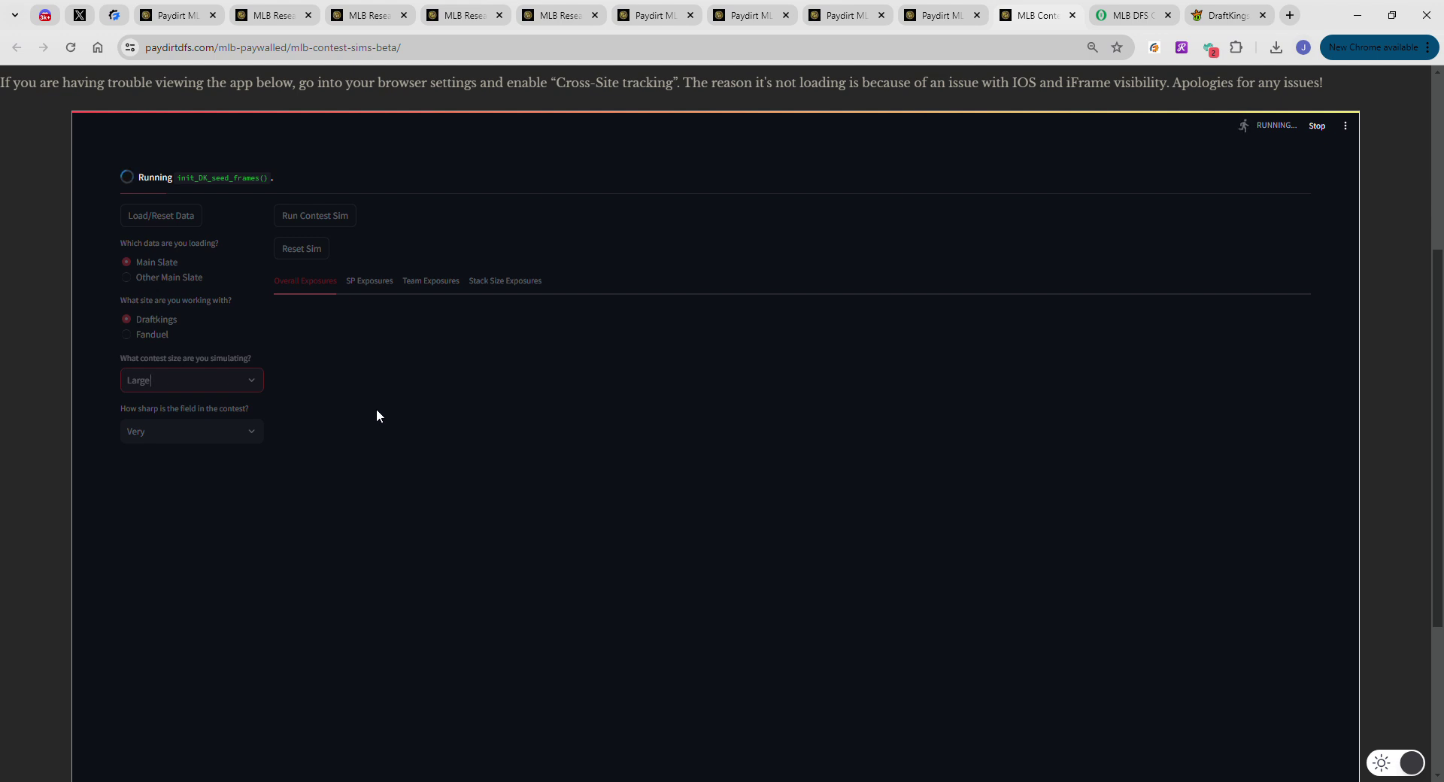
pyautogui.click(250, 389)
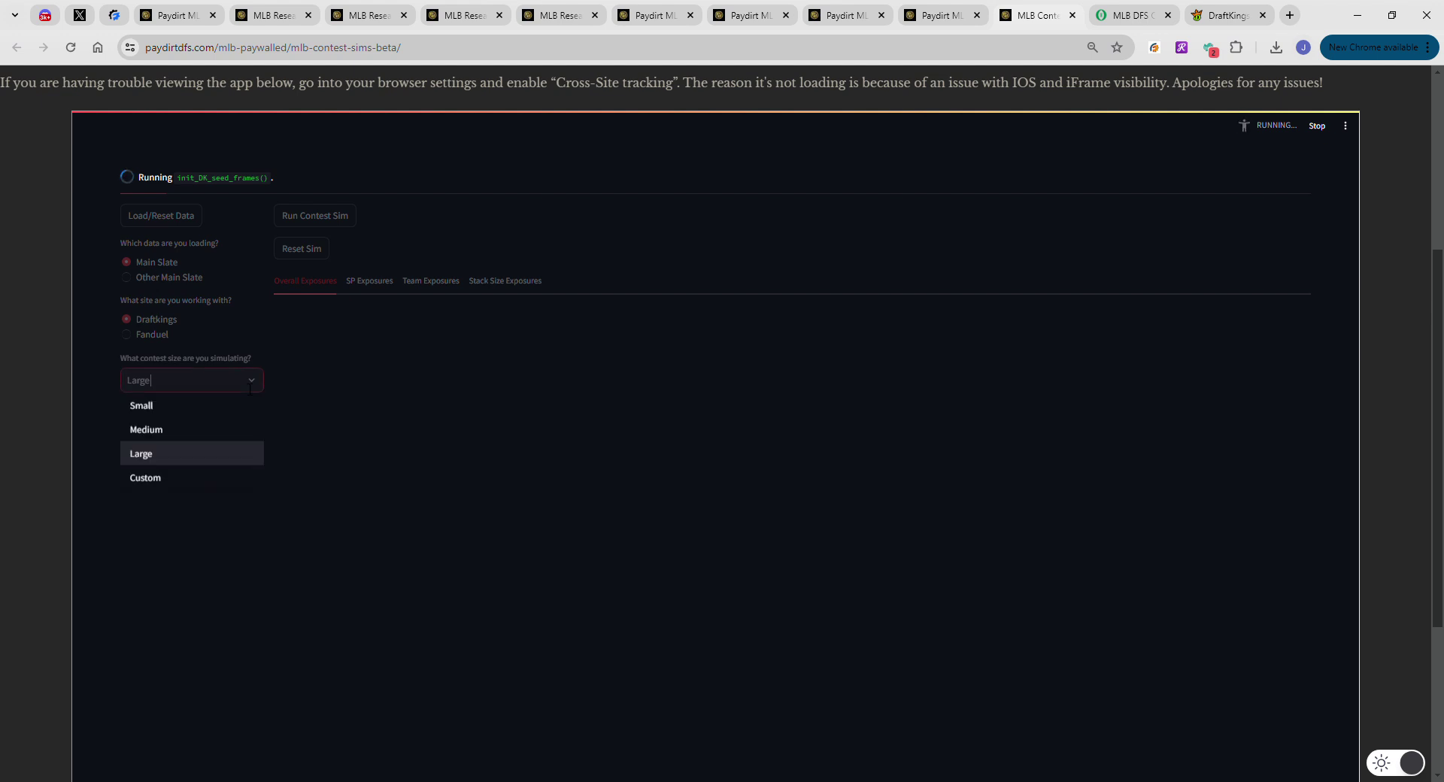
pyautogui.click(217, 478)
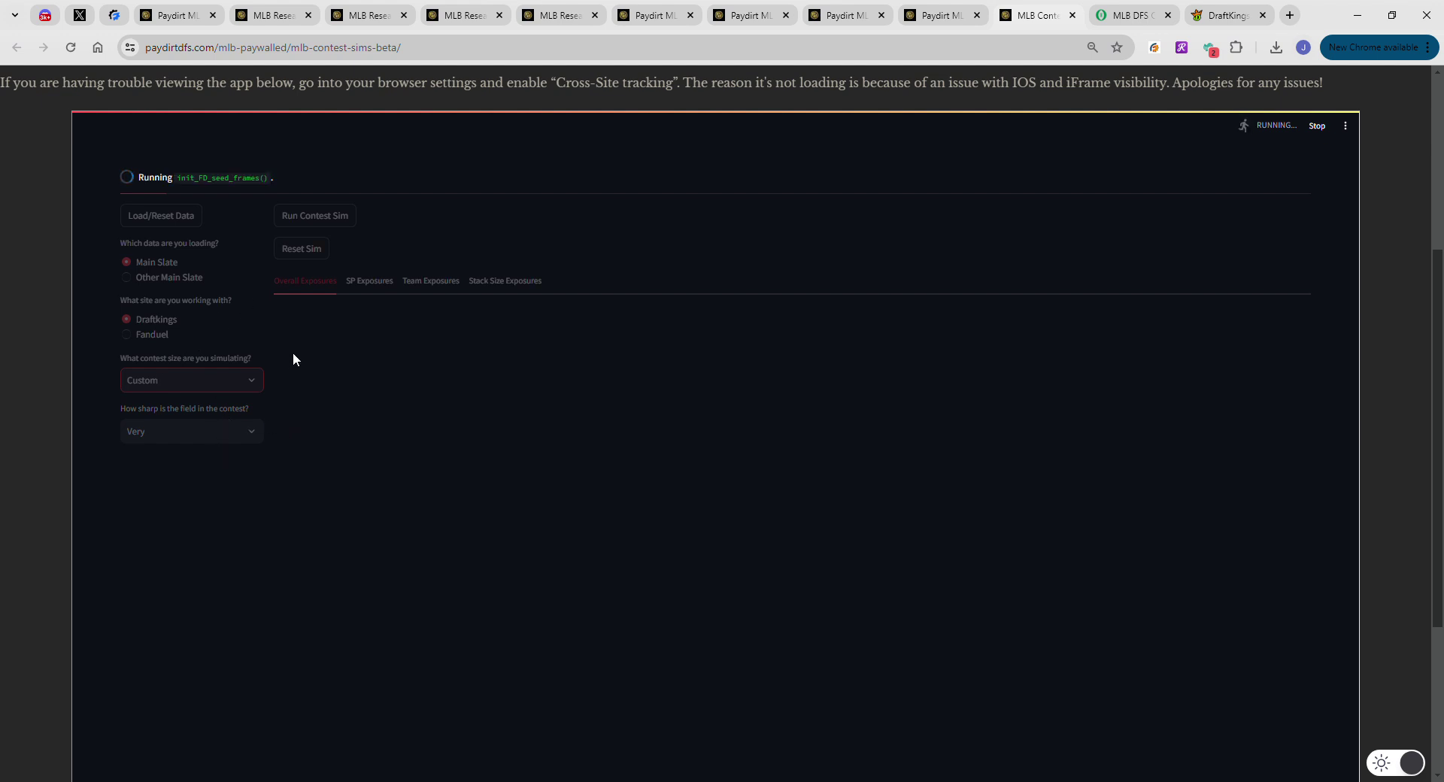
pyautogui.click(227, 437)
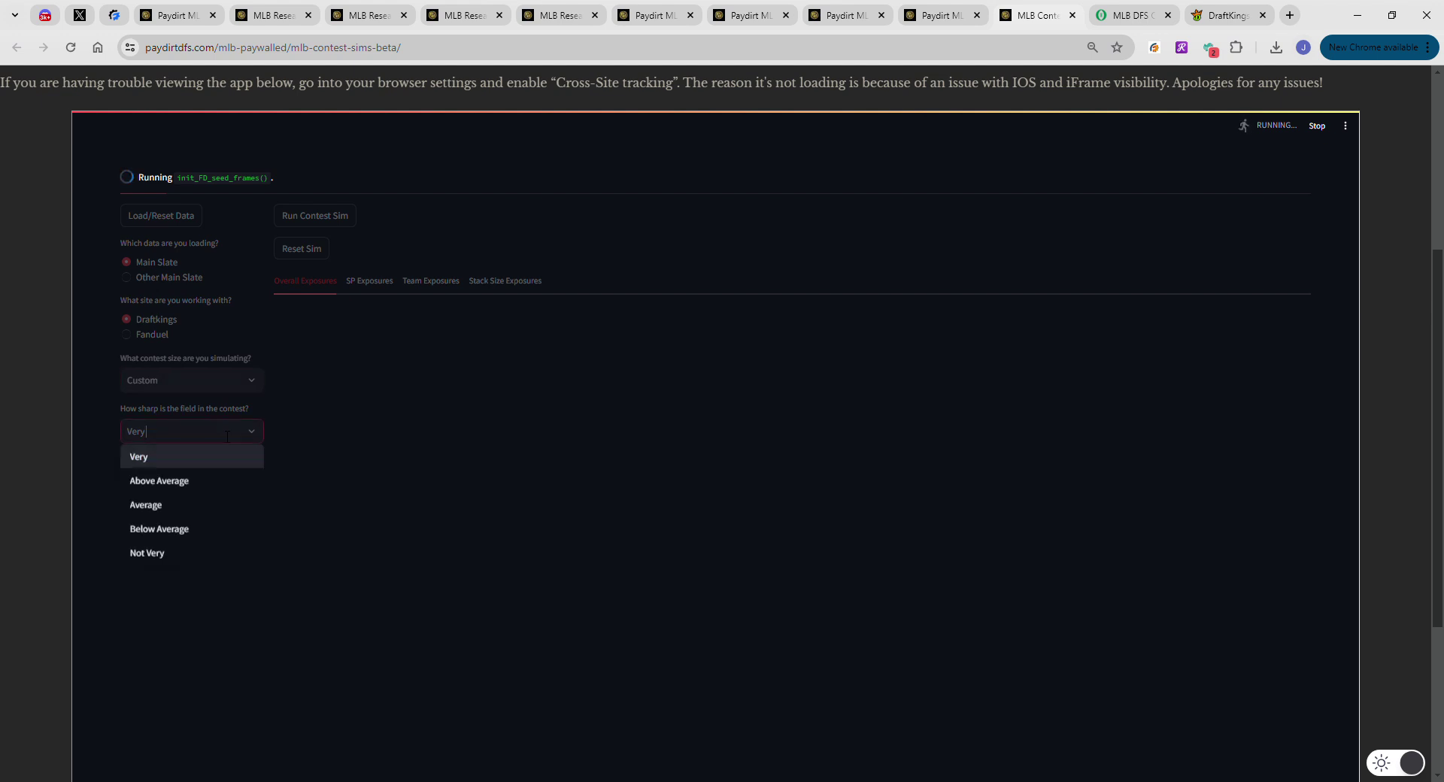
pyautogui.click(276, 422)
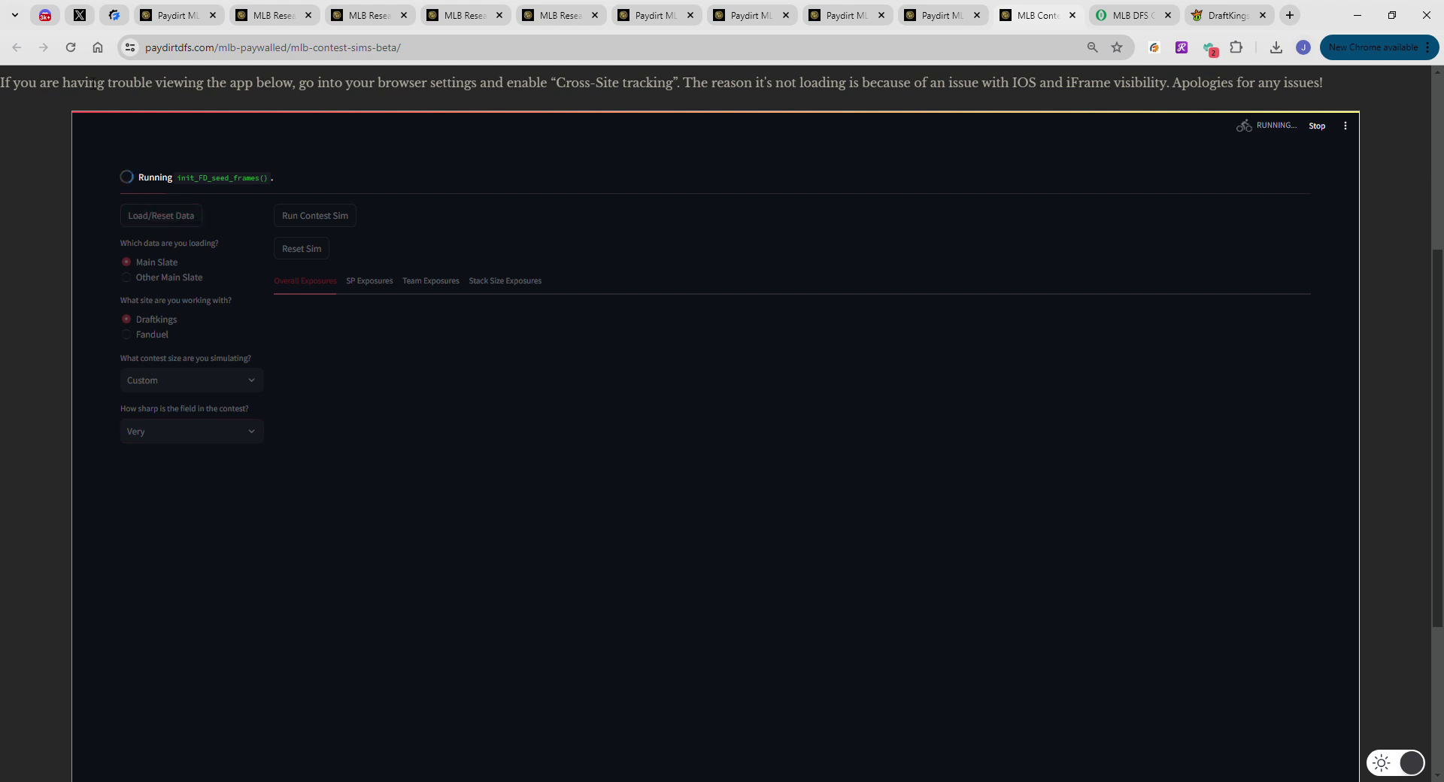
pyautogui.click(70, 47)
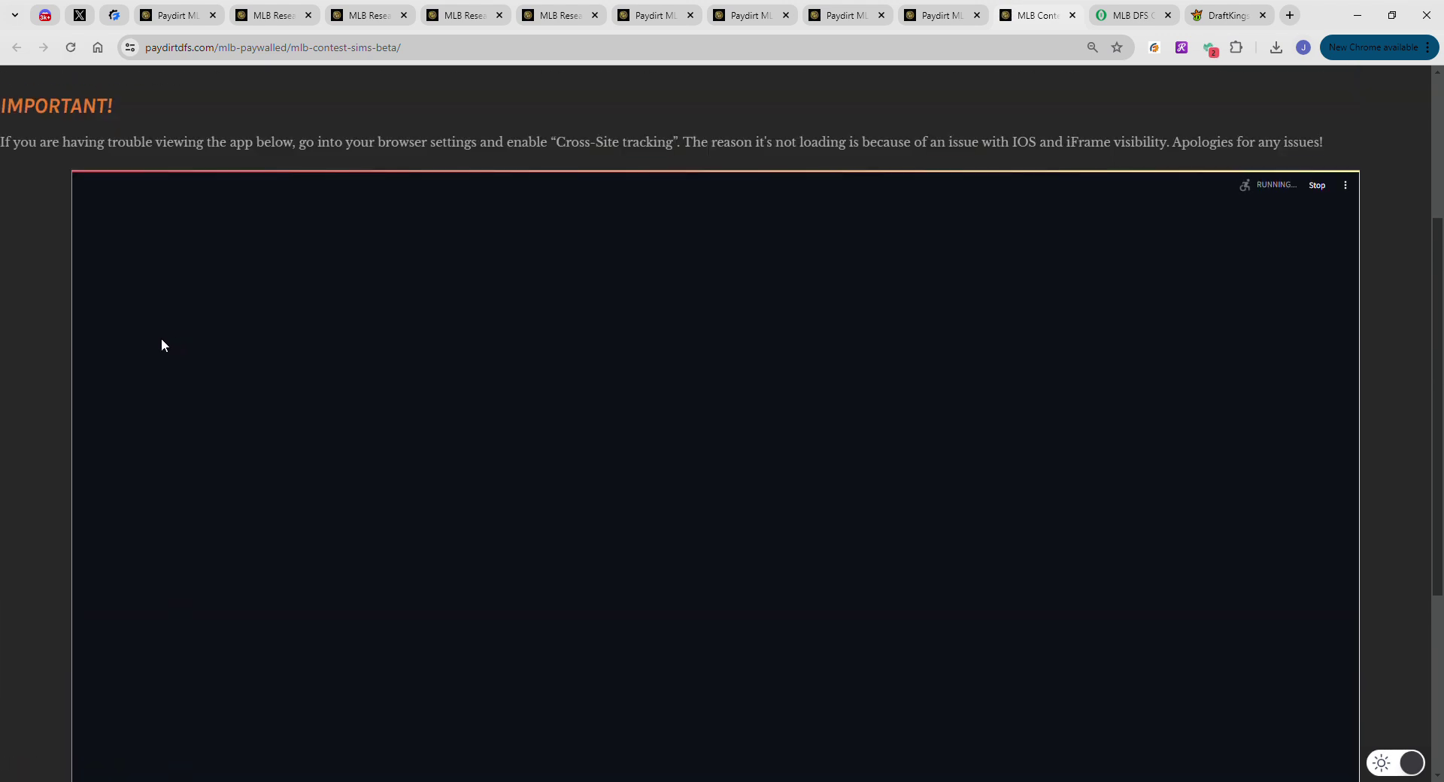
# Run a Draftkings main-slate contest sim with a custom contest size of 5000 and an Average field sharpness
pyautogui.click(215, 442)
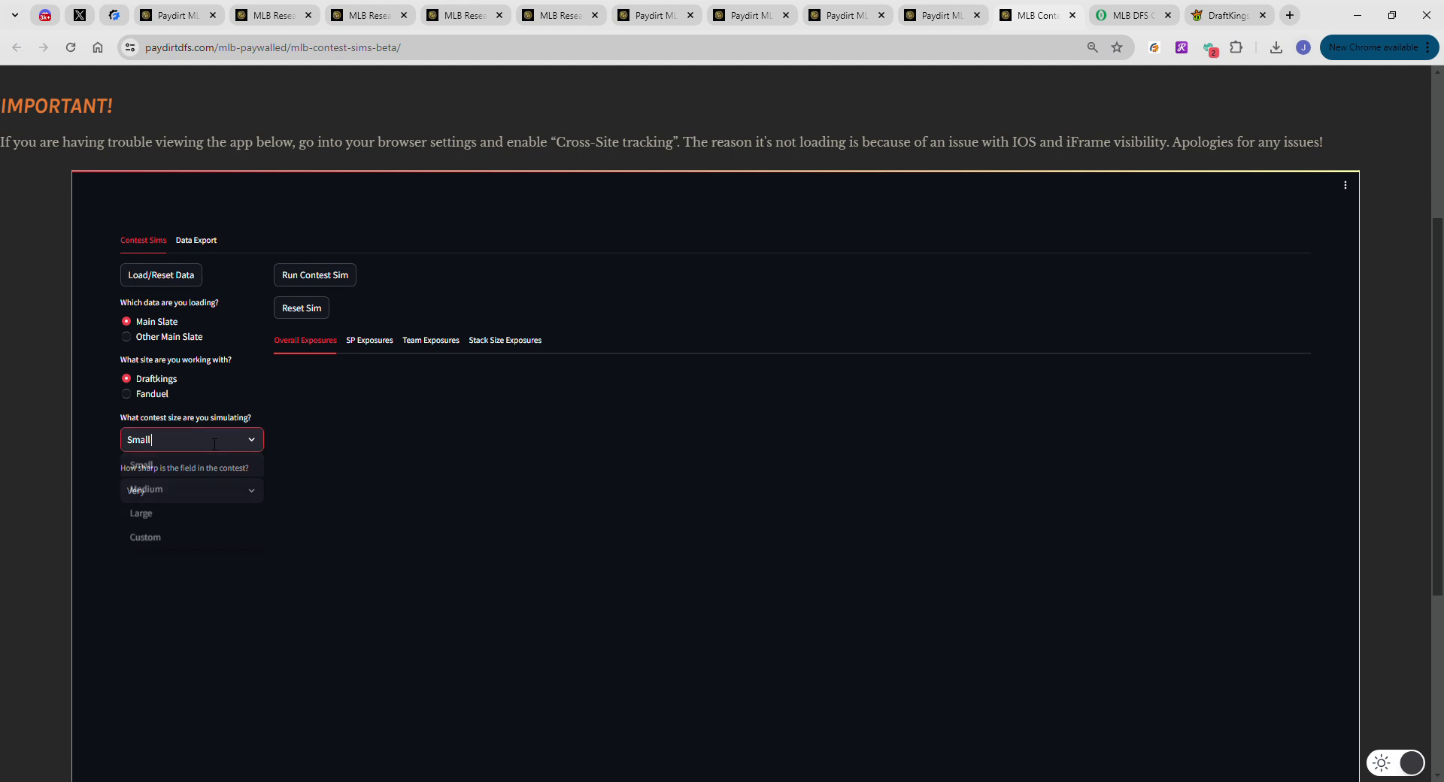
pyautogui.click(195, 537)
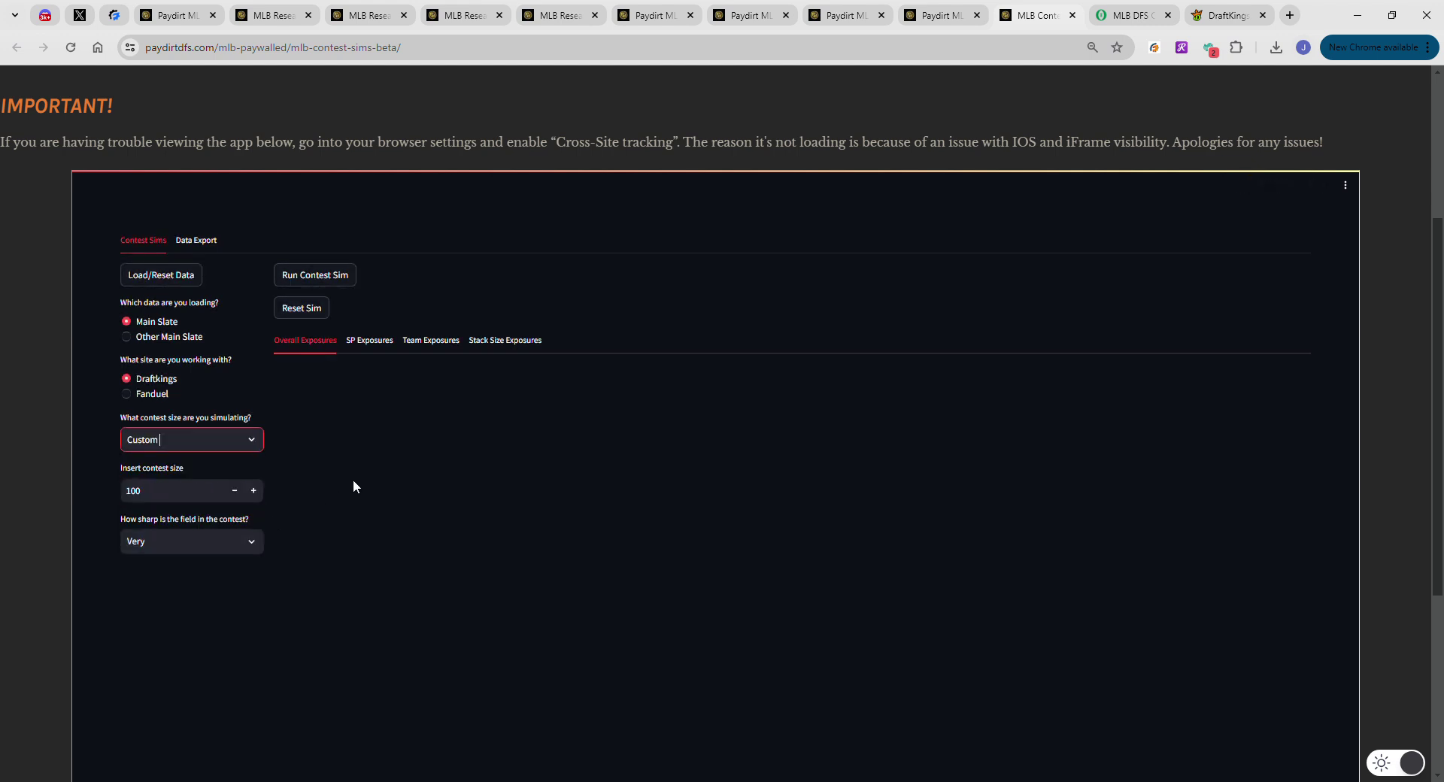
pyautogui.moveTo(203, 492); pyautogui.dragTo(128, 487)
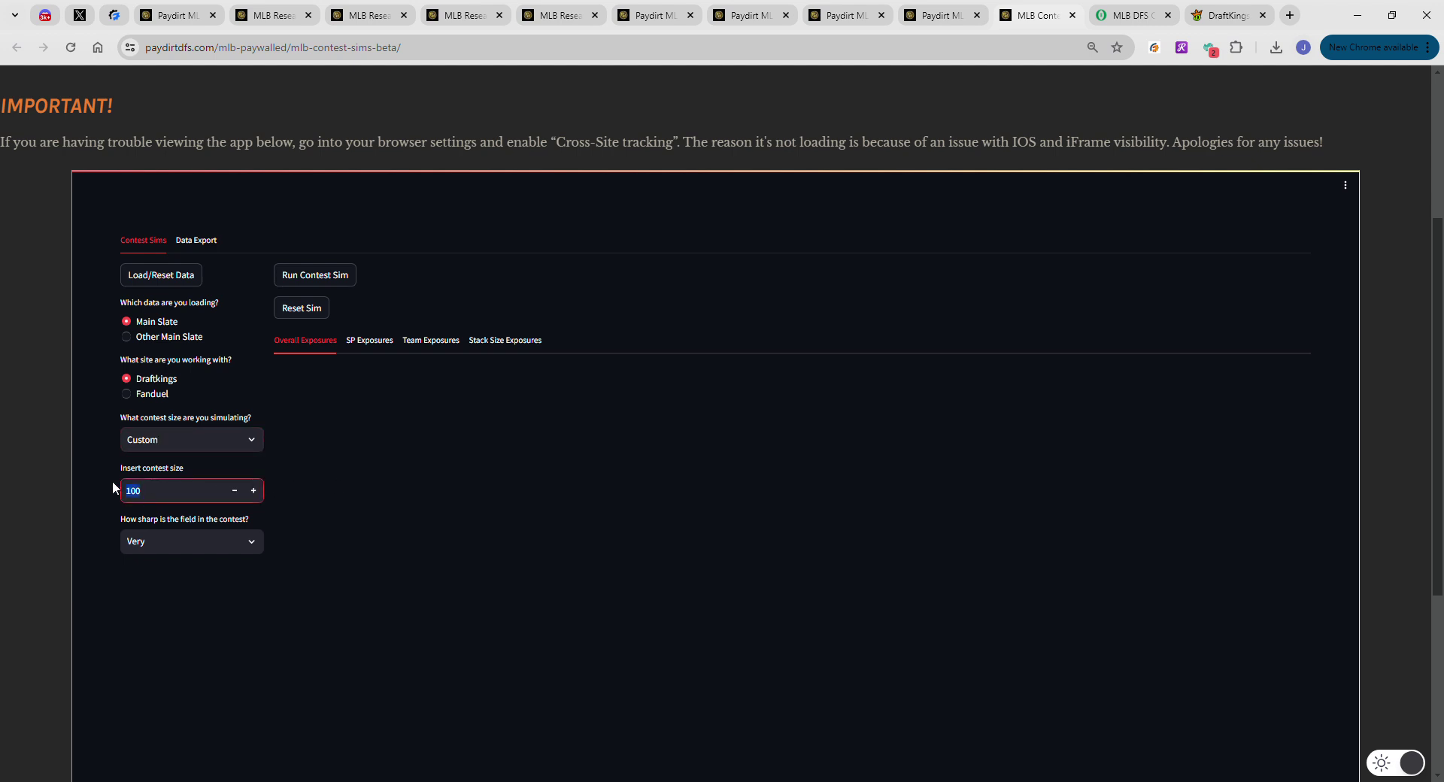
pyautogui.write('50')
pyautogui.click(207, 582)
pyautogui.click(184, 552)
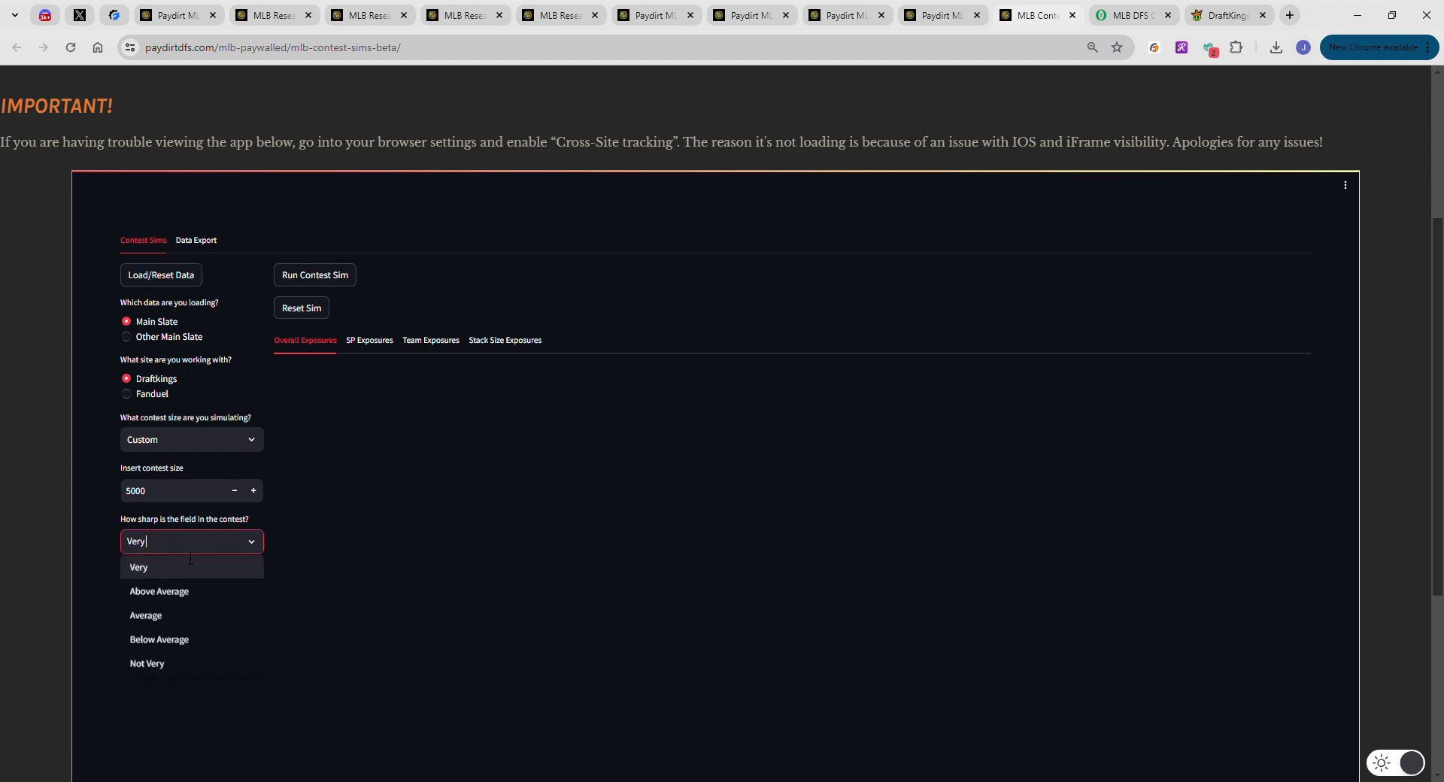
pyautogui.click(201, 618)
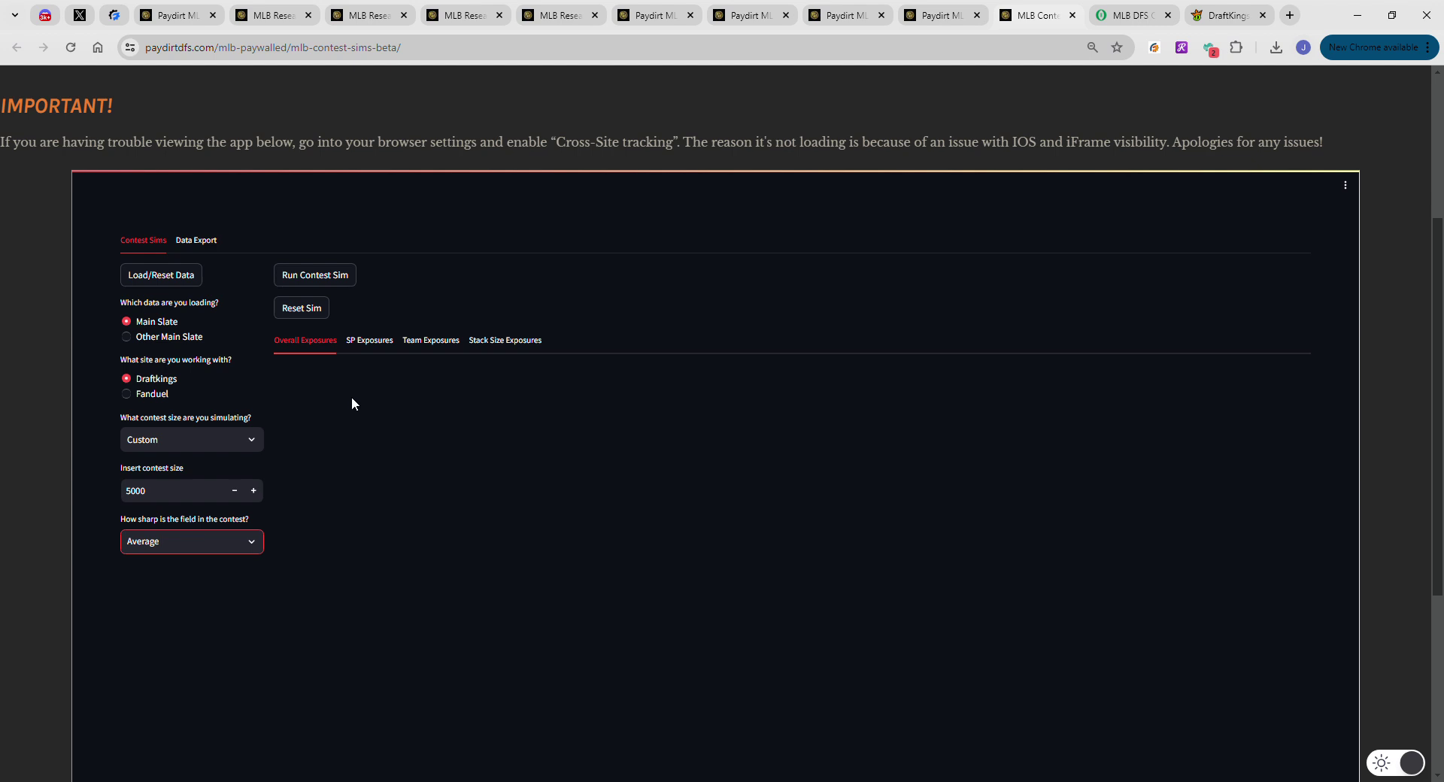
pyautogui.click(300, 275)
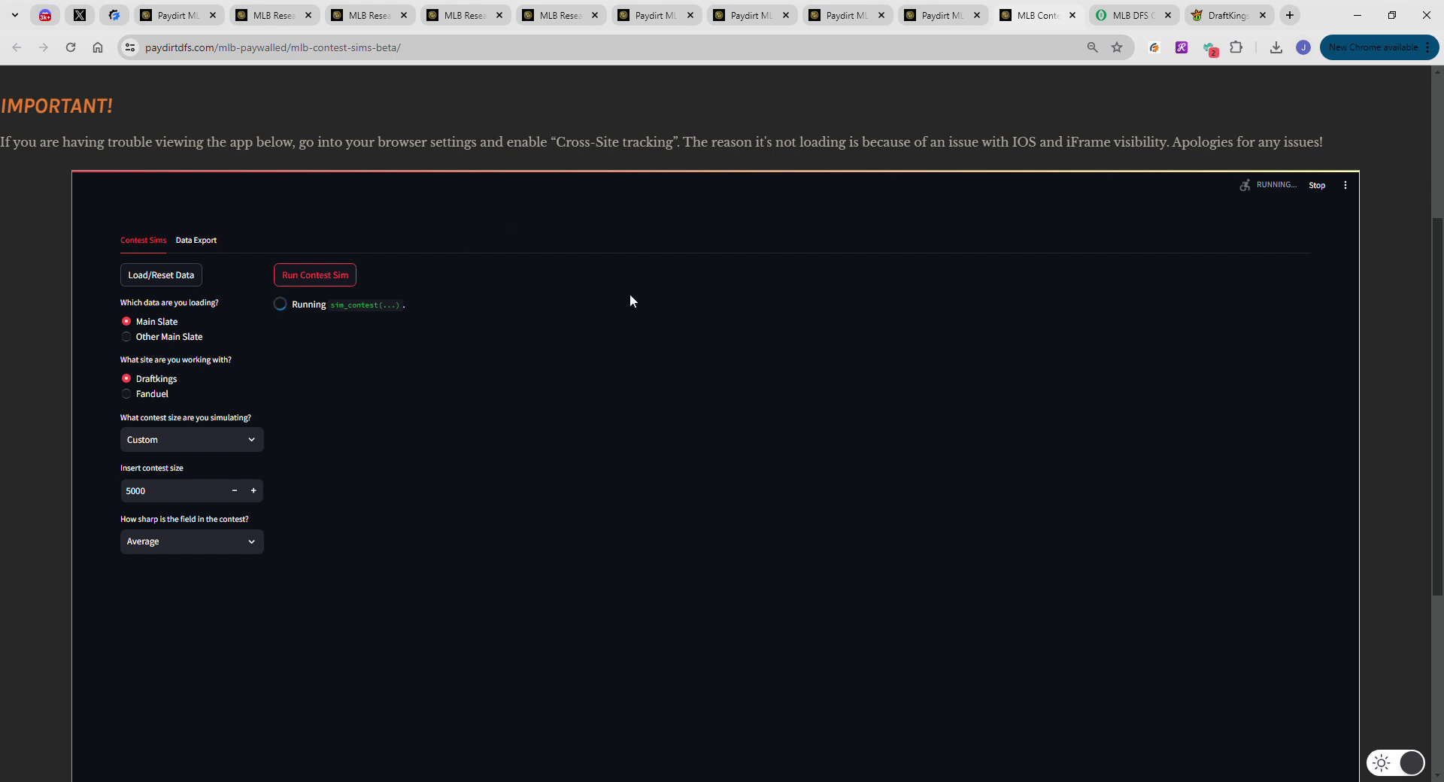
# Switch to The Solver's MLB optimizer and generate one lineup optimized by Projection
pyautogui.click(1122, 15)
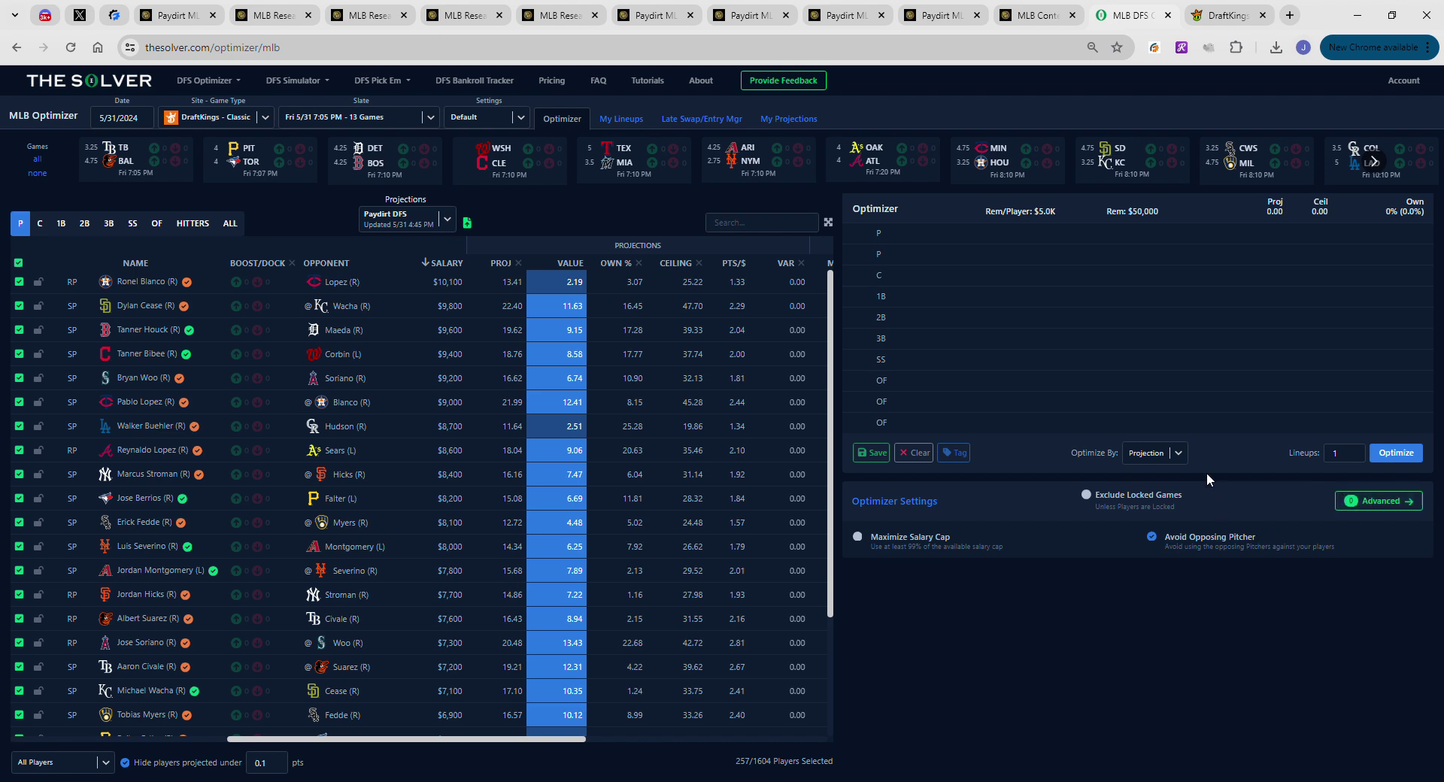
pyautogui.click(1170, 461)
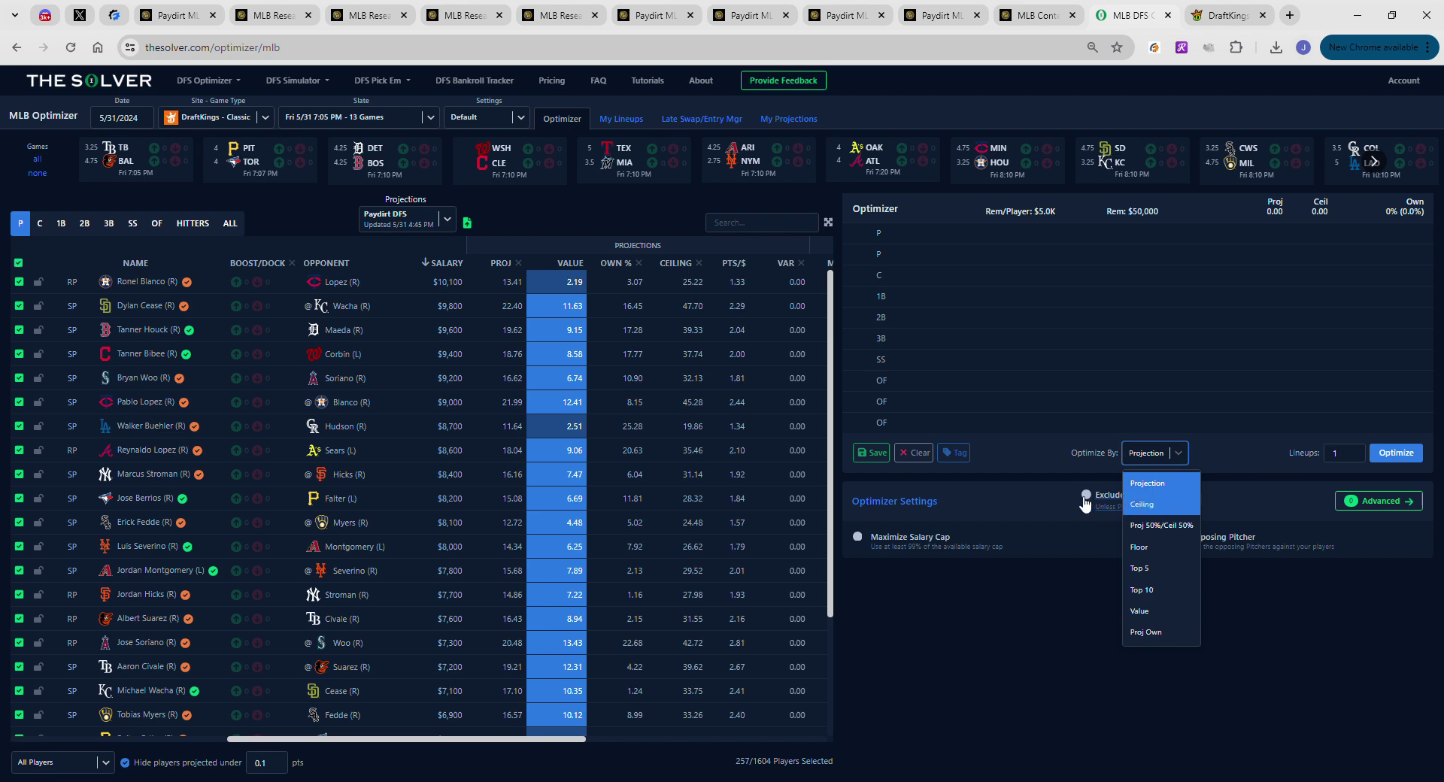
pyautogui.click(1031, 493)
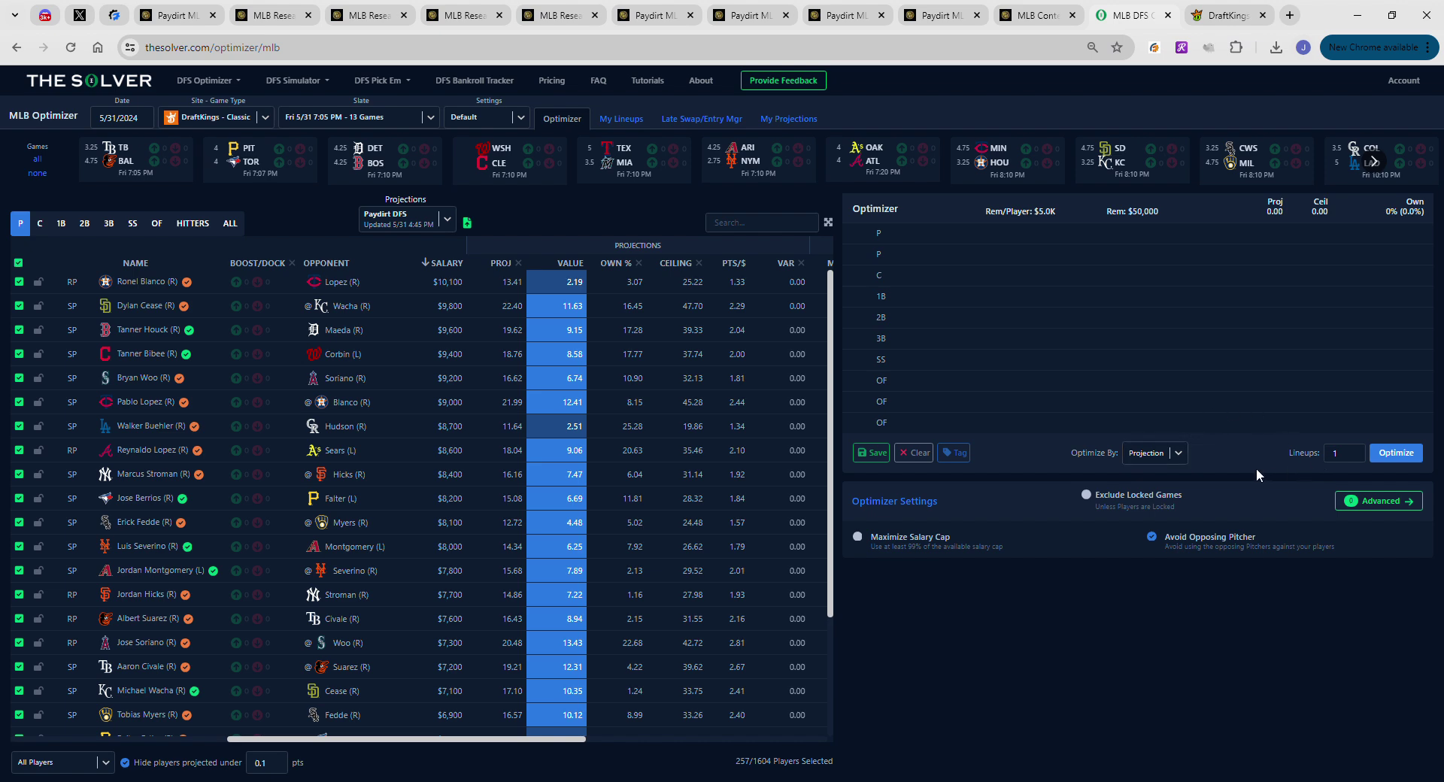
pyautogui.click(1384, 461)
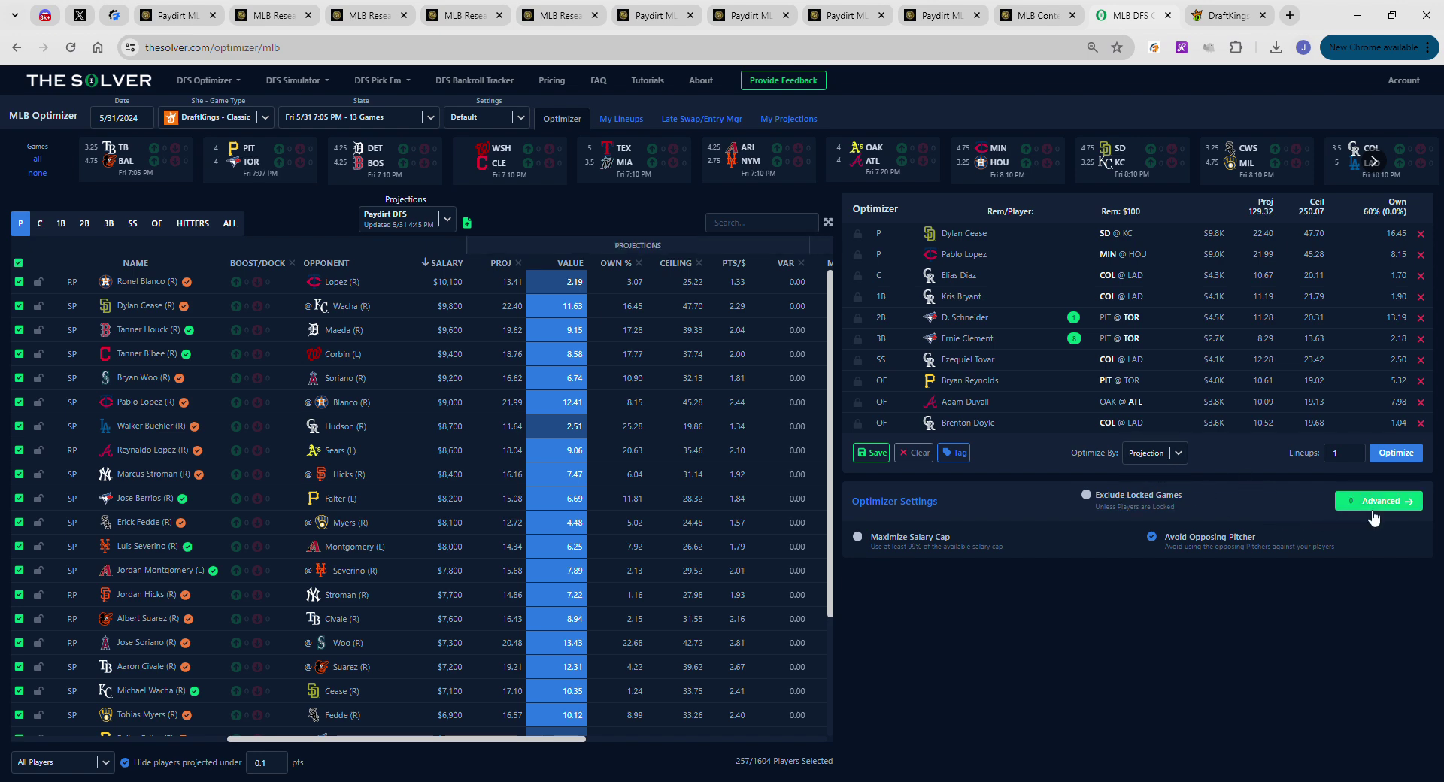
# Set the lineup optimizer to optimize by Proj 50%/Ceil 50%
pyautogui.click(1175, 456)
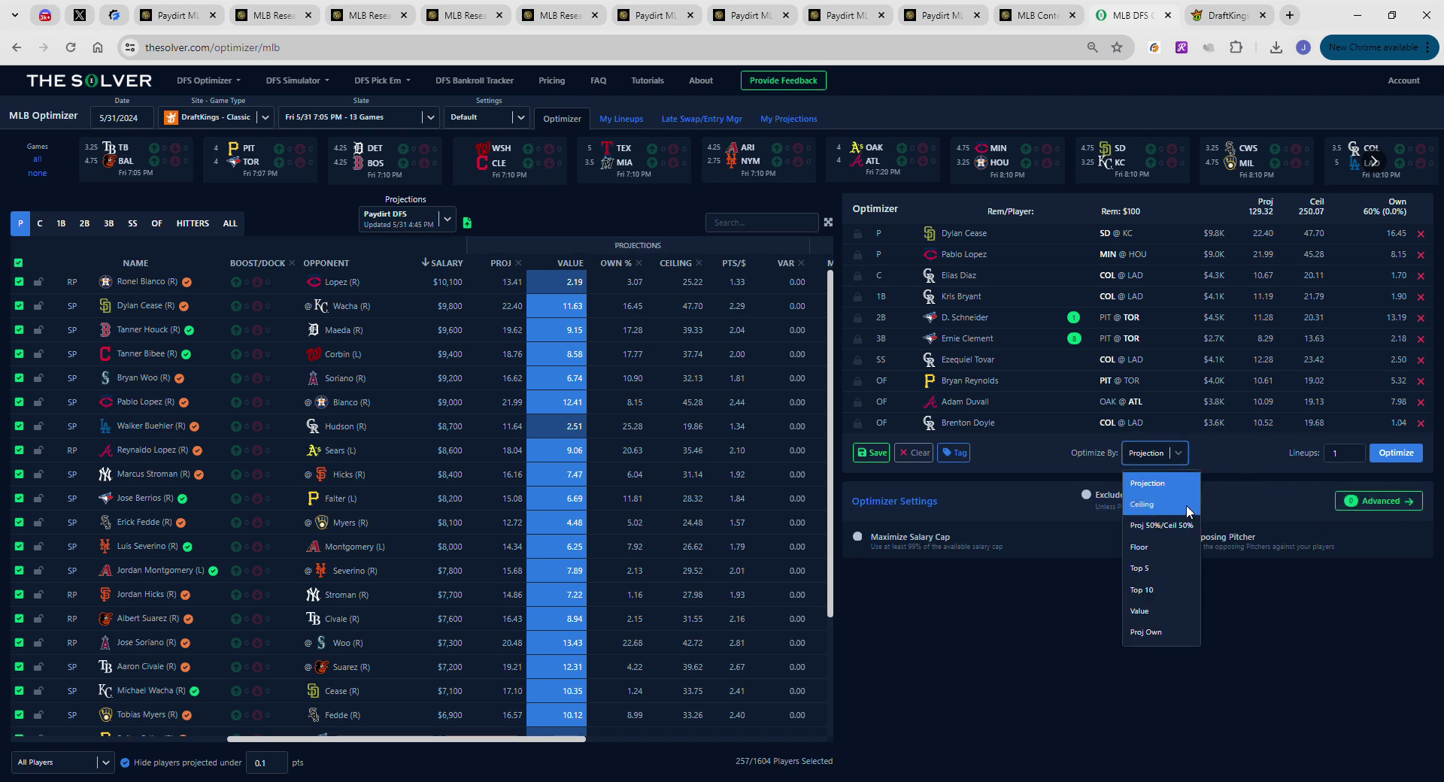
pyautogui.click(1160, 537)
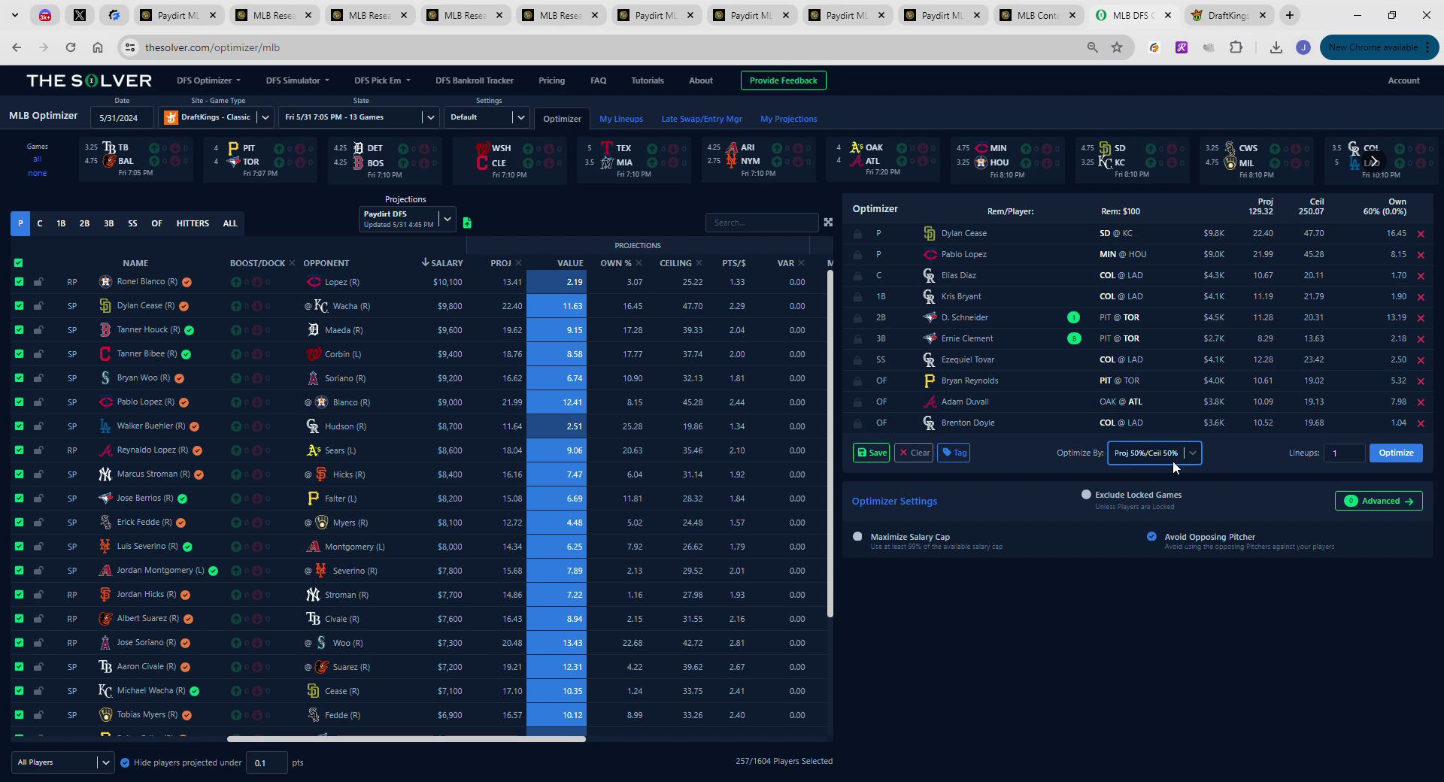
pyautogui.click(1175, 464)
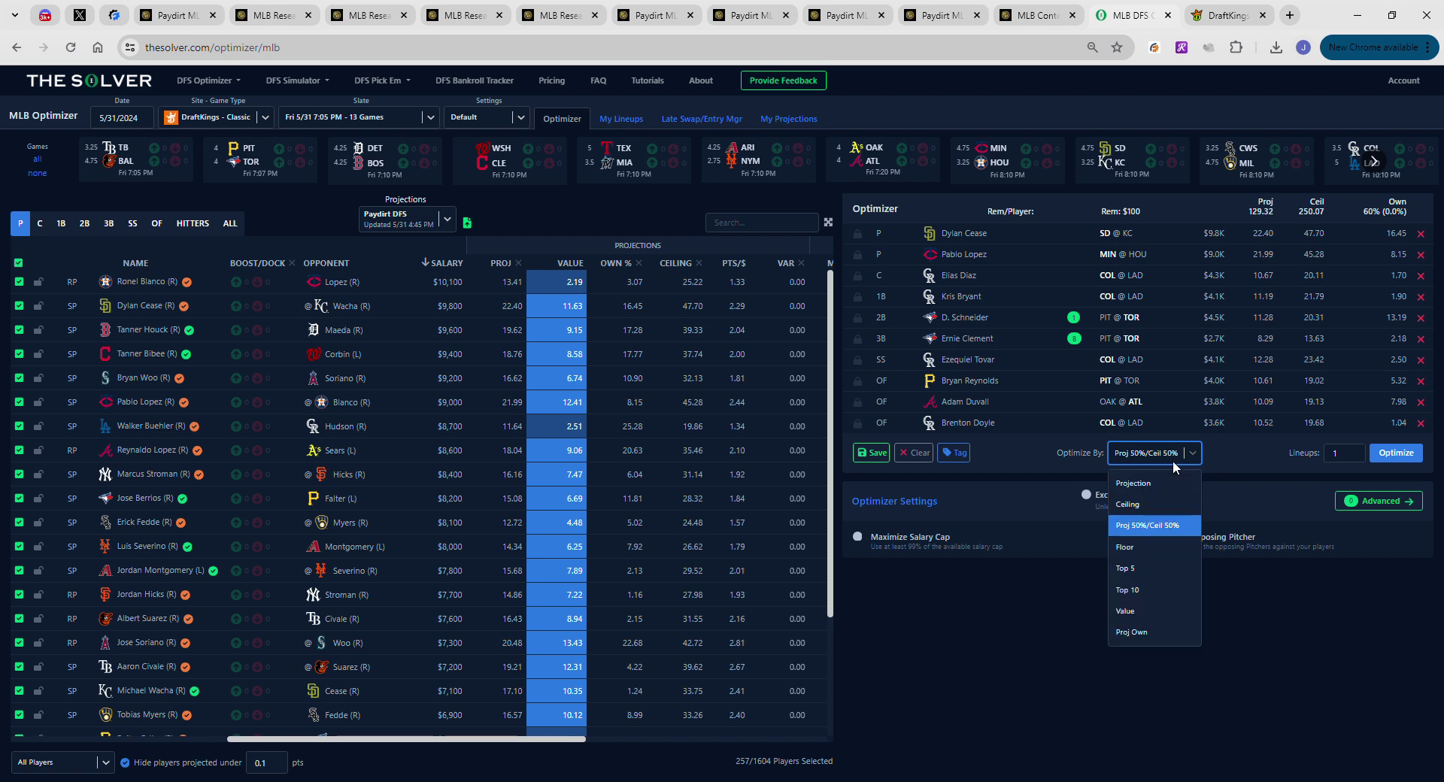
pyautogui.click(1211, 461)
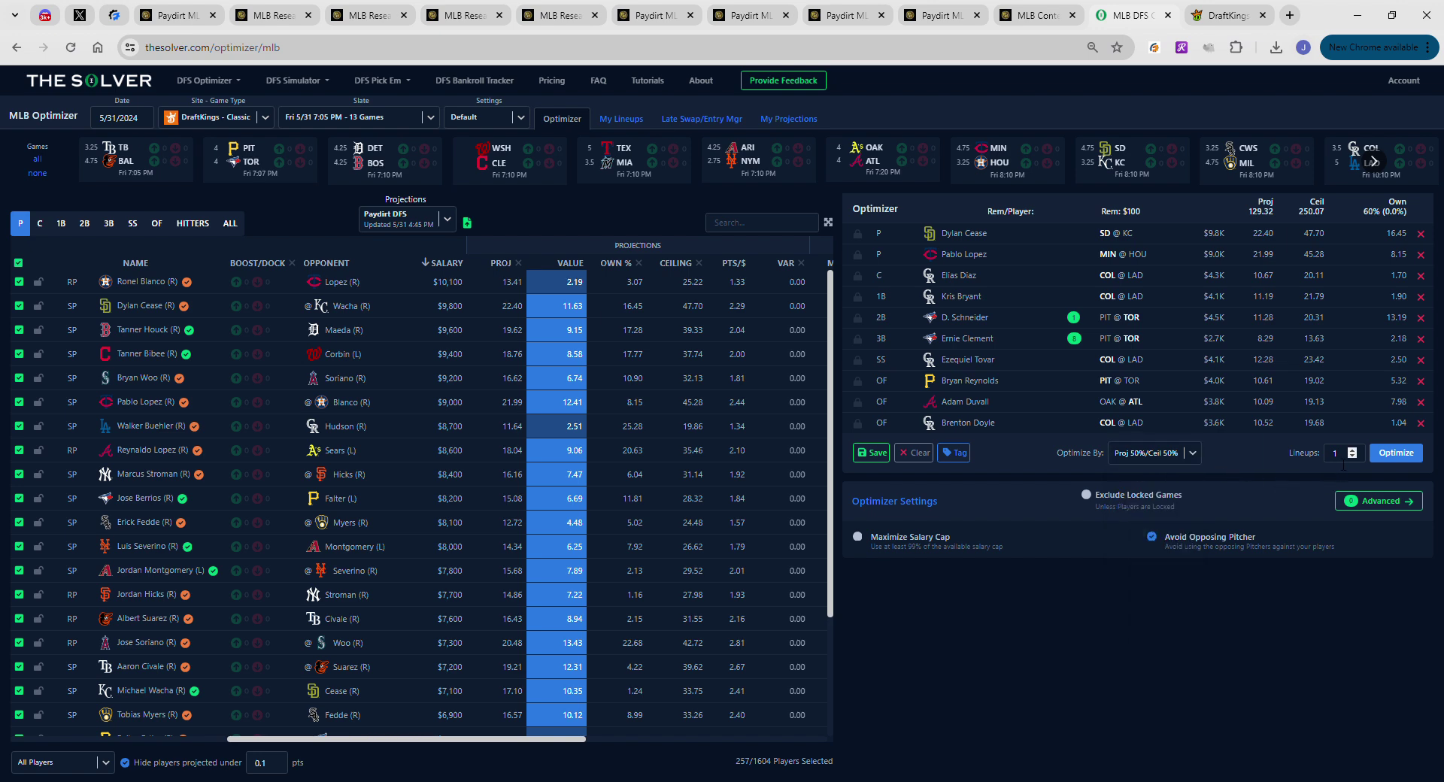
# Set the minimum Salary Cap % to 99.2 in the optimizer's advanced roster settings
pyautogui.click(1347, 502)
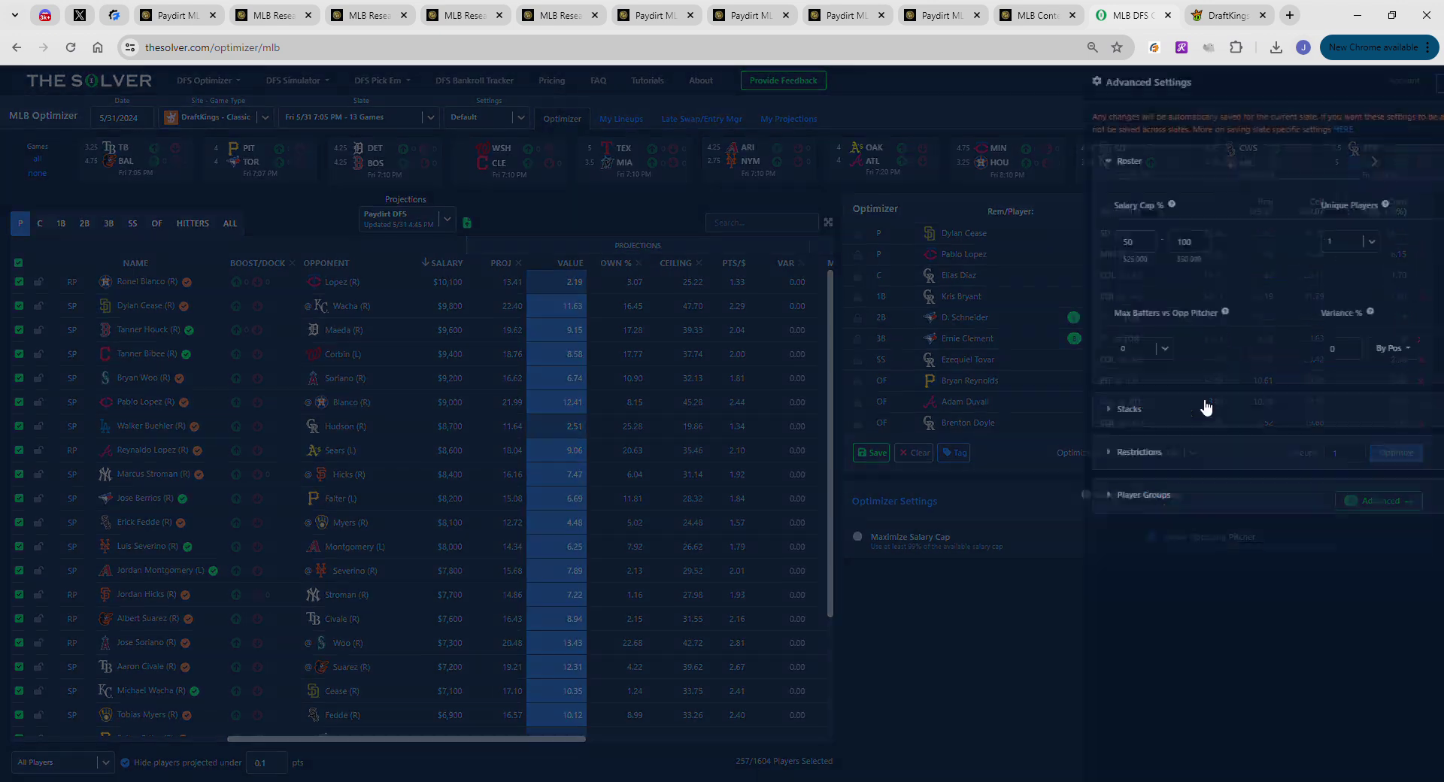
pyautogui.doubleClick(621, 242)
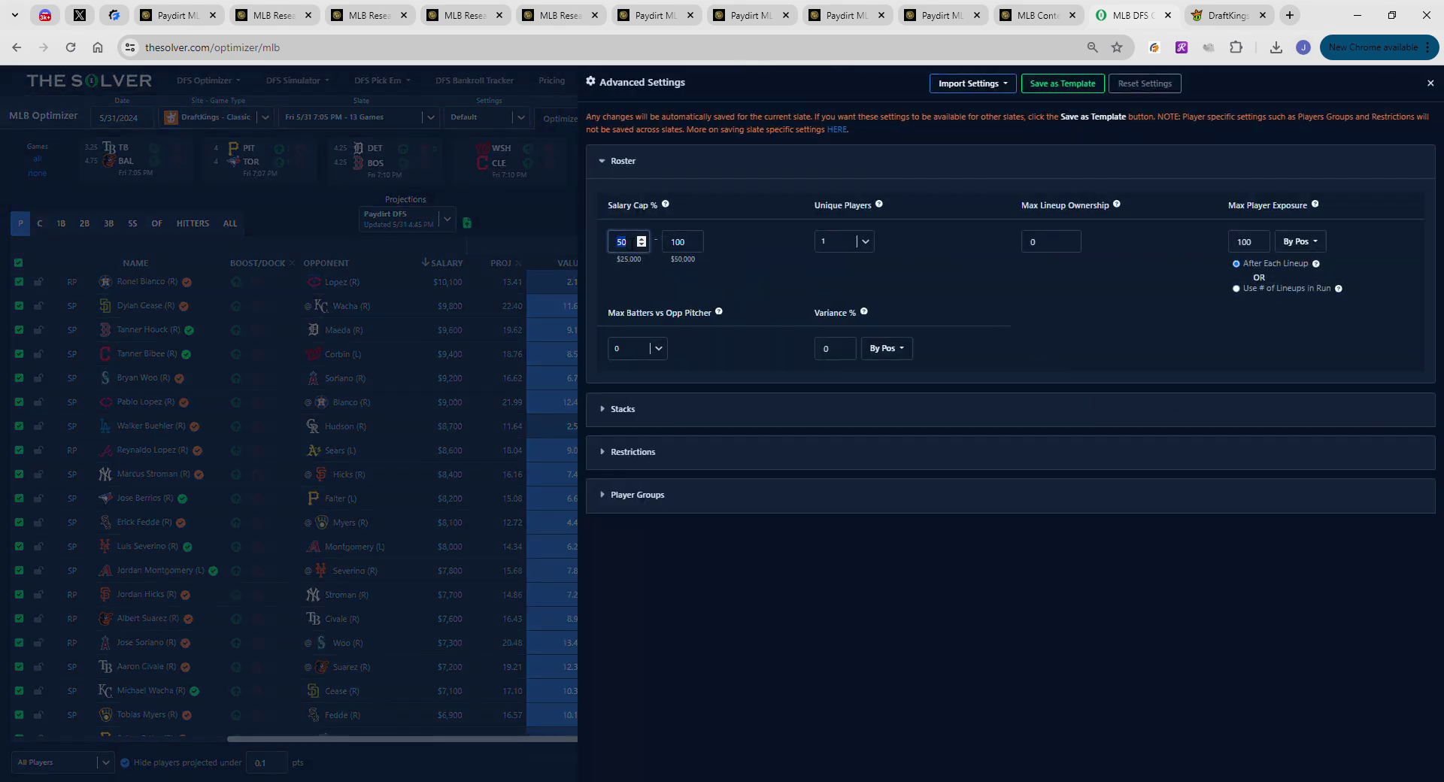
pyautogui.write('99')
pyautogui.write('.3')
pyautogui.write('.2')
pyautogui.click(1430, 84)
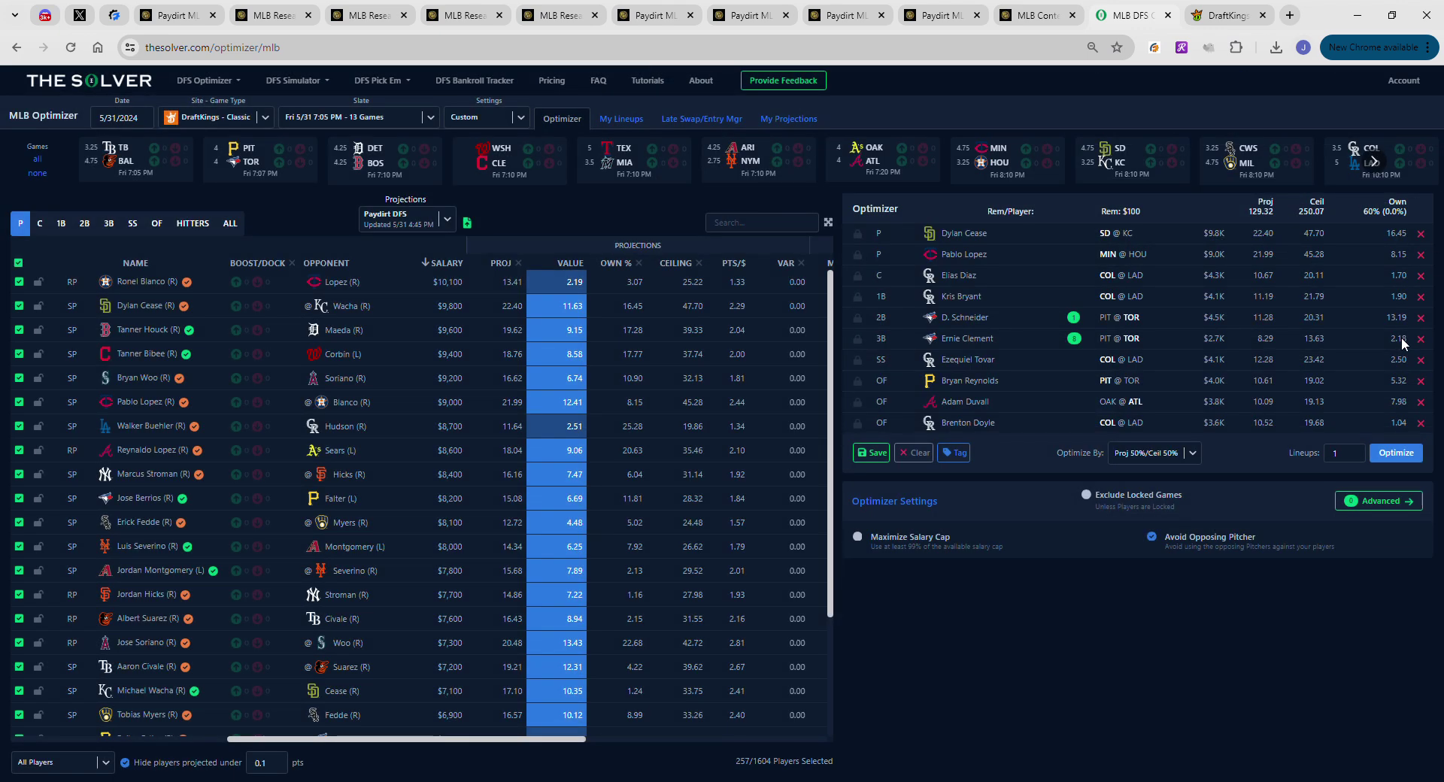
# Enable the 5, 5-3 and 5-2 team stack types in the advanced stack settings
pyautogui.click(1380, 501)
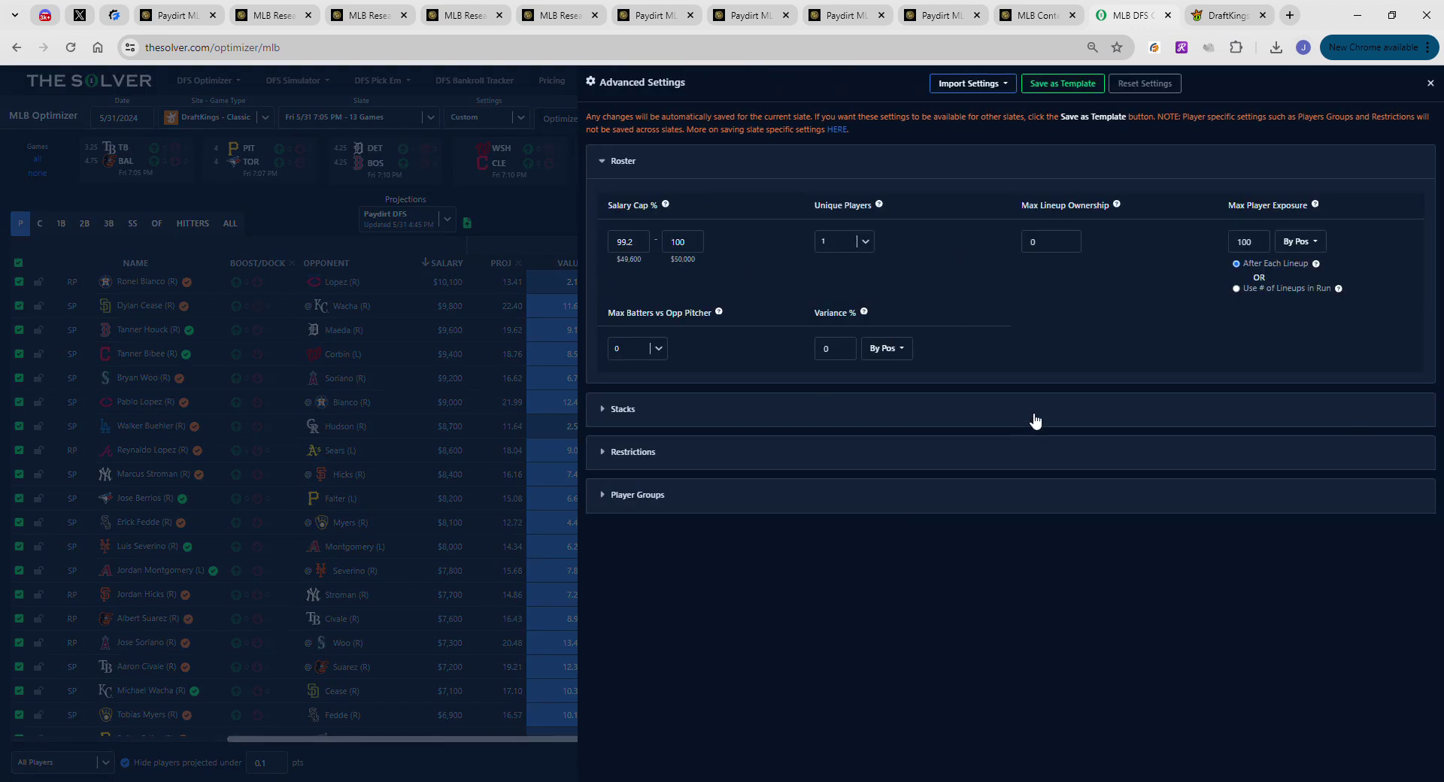
pyautogui.scroll(-2, 691, 408)
pyautogui.click(618, 433)
pyautogui.click(650, 433)
pyautogui.click(686, 432)
pyautogui.scroll(-2, 816, 387)
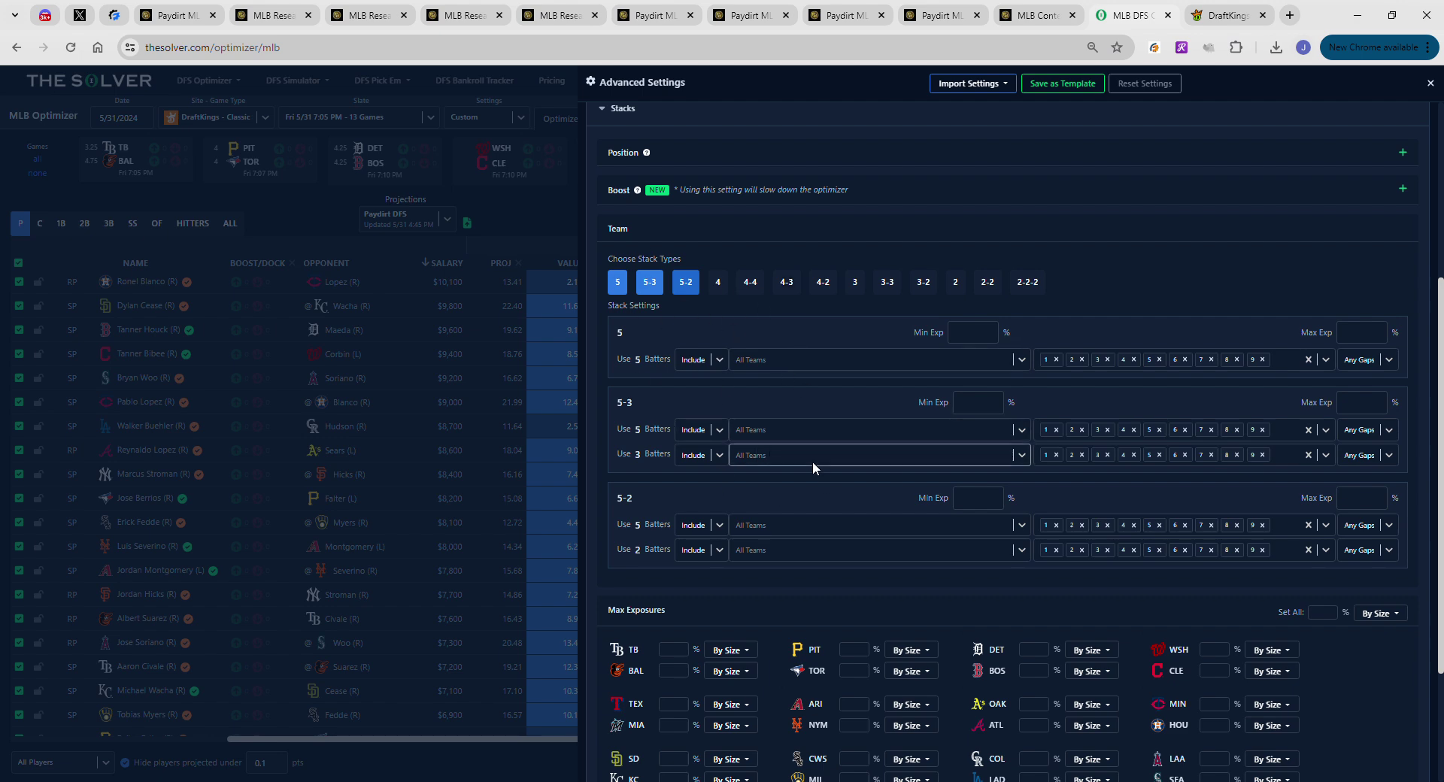
pyautogui.scroll(5, 1433, 94)
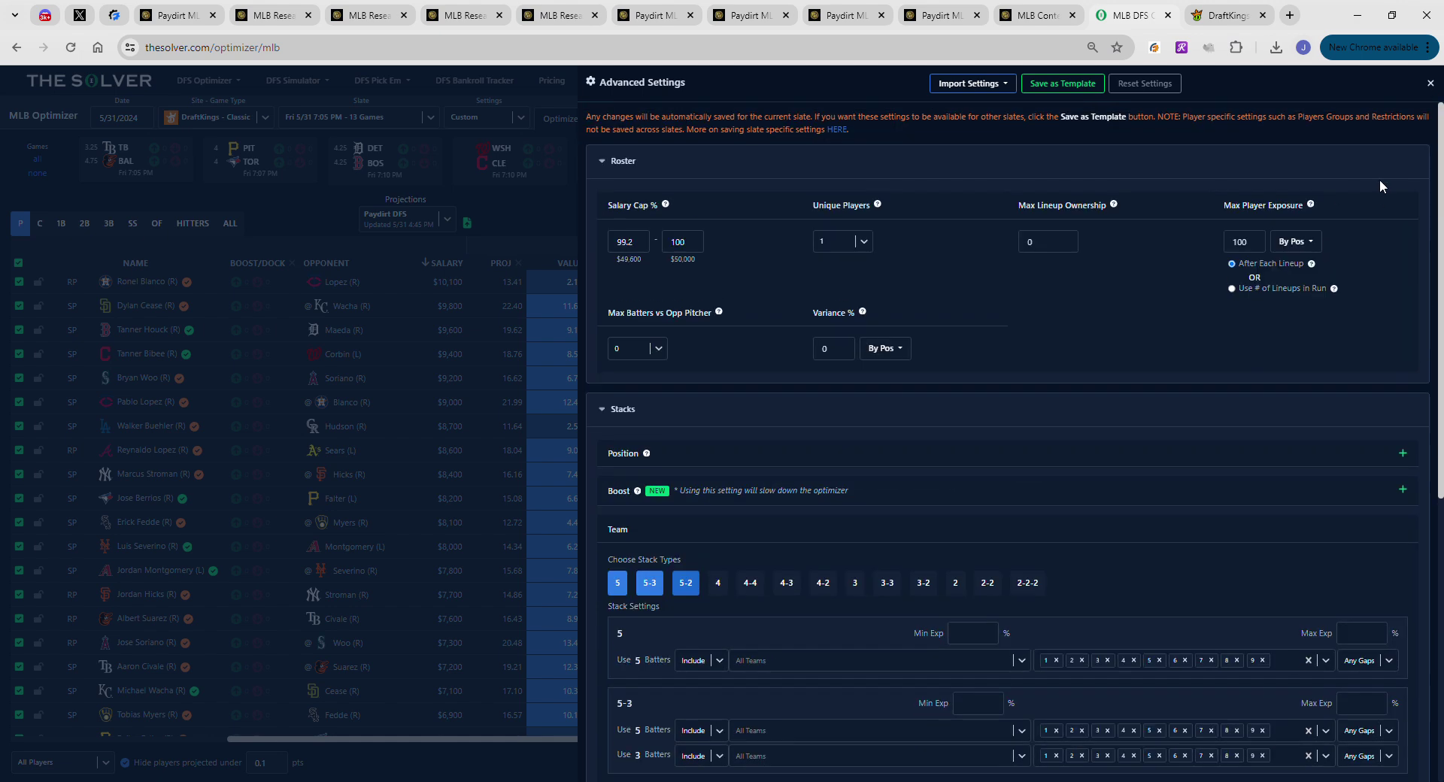
pyautogui.click(1431, 83)
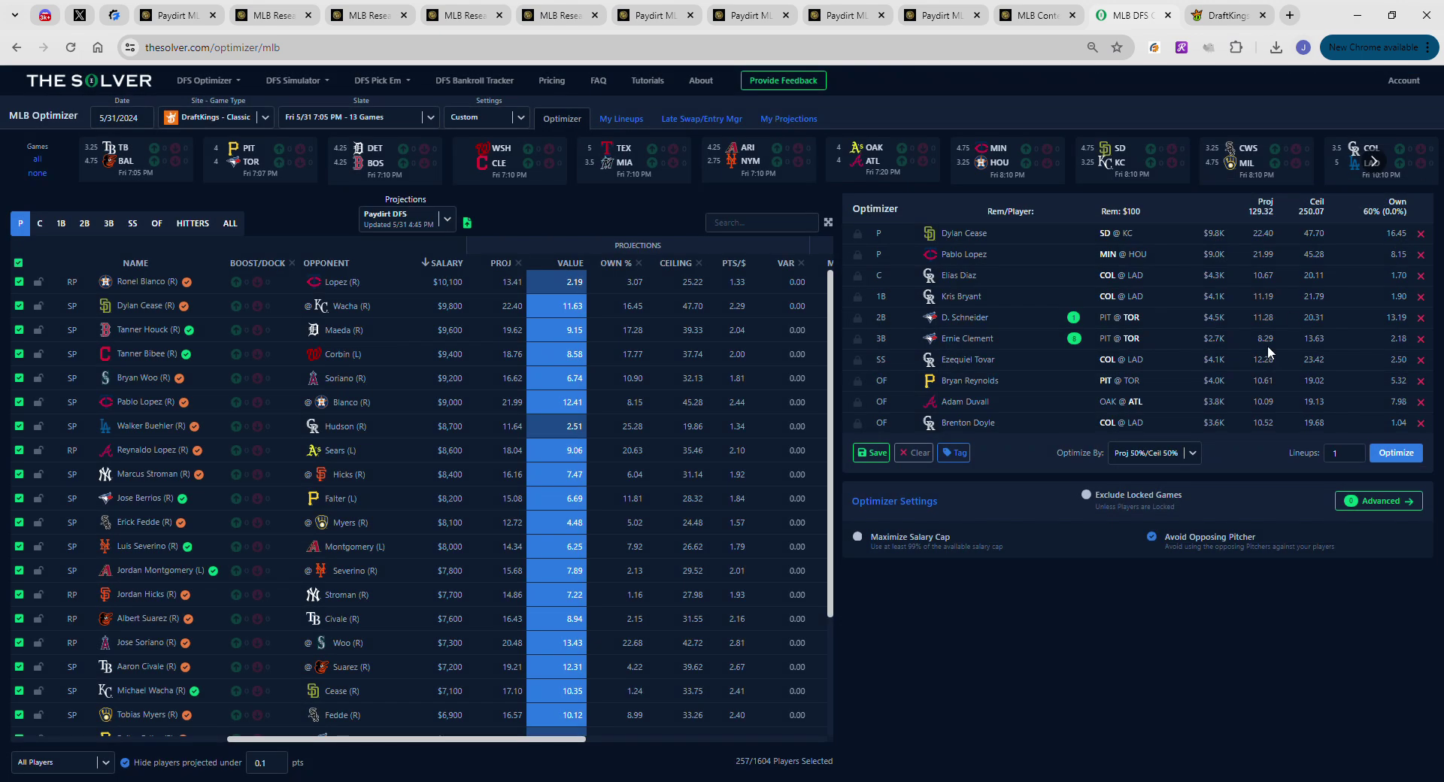
# Set the optimizer to optimize by Ceiling and generate one lineup with the new settings
pyautogui.click(1193, 453)
pyautogui.click(1158, 506)
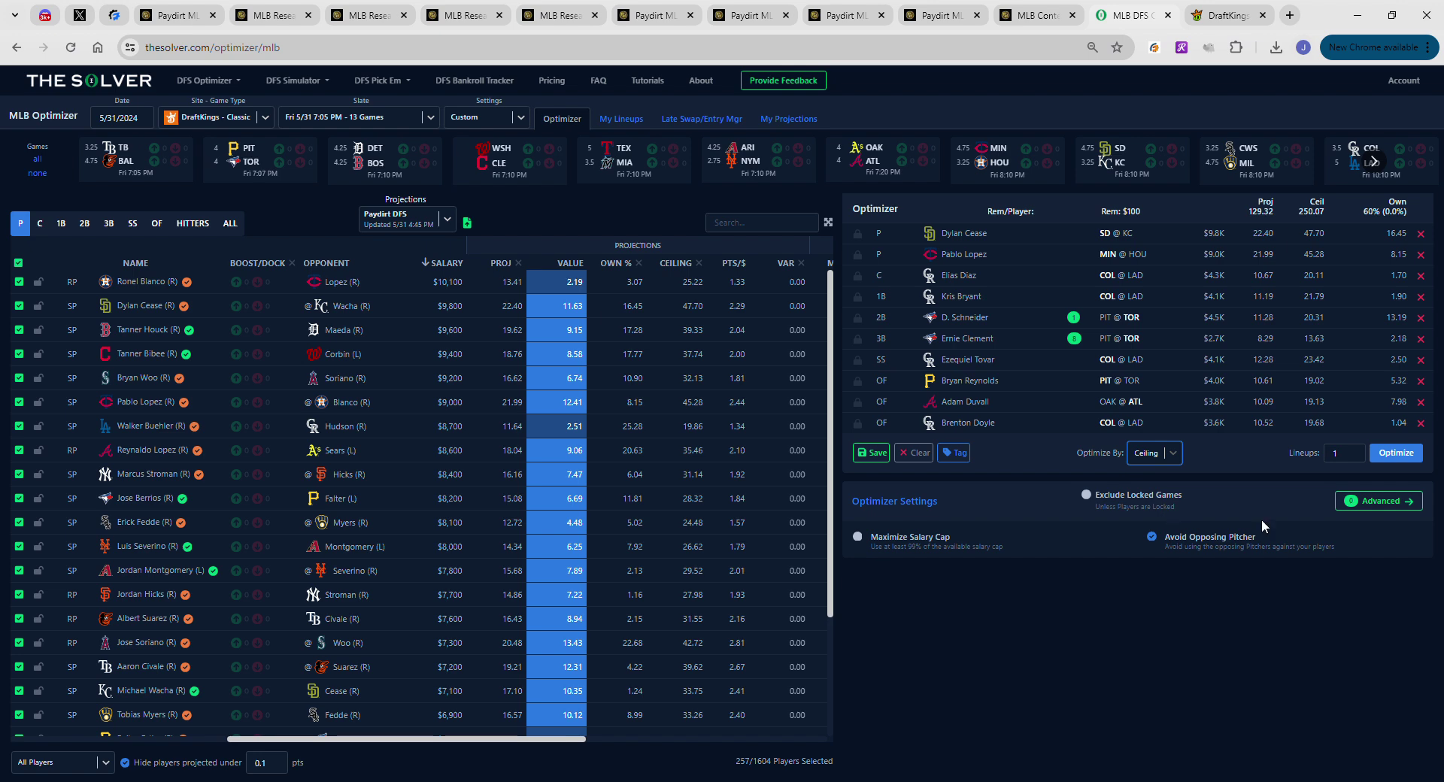
pyautogui.click(1396, 453)
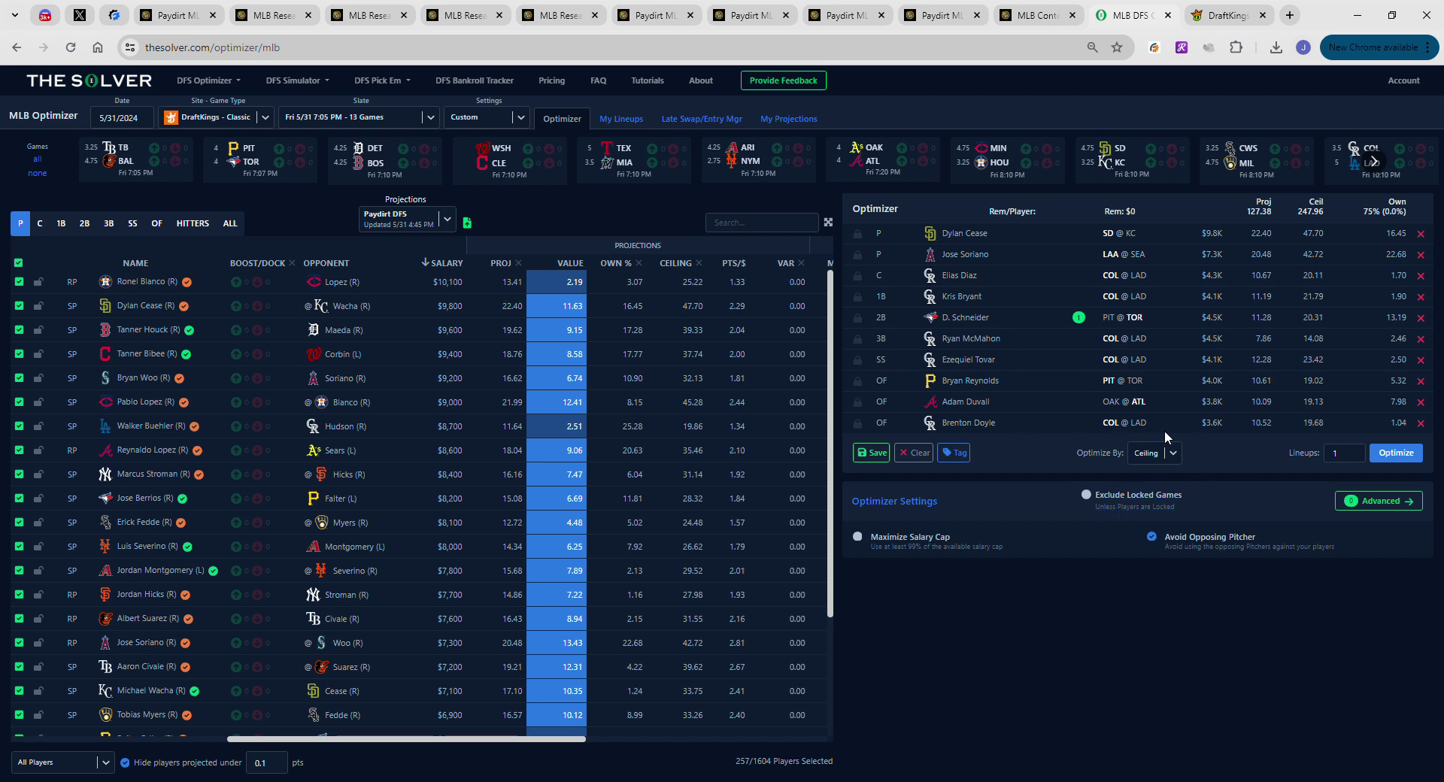
# Set the number of lineups to generate to 150
pyautogui.click(1350, 465)
pyautogui.click(1343, 461)
pyautogui.press('BackSpace')
pyautogui.write('150')
# Set Max Player Exposure to 65 and Unique Players to 2 in the advanced settings, and run the optimizer
pyautogui.click(1379, 500)
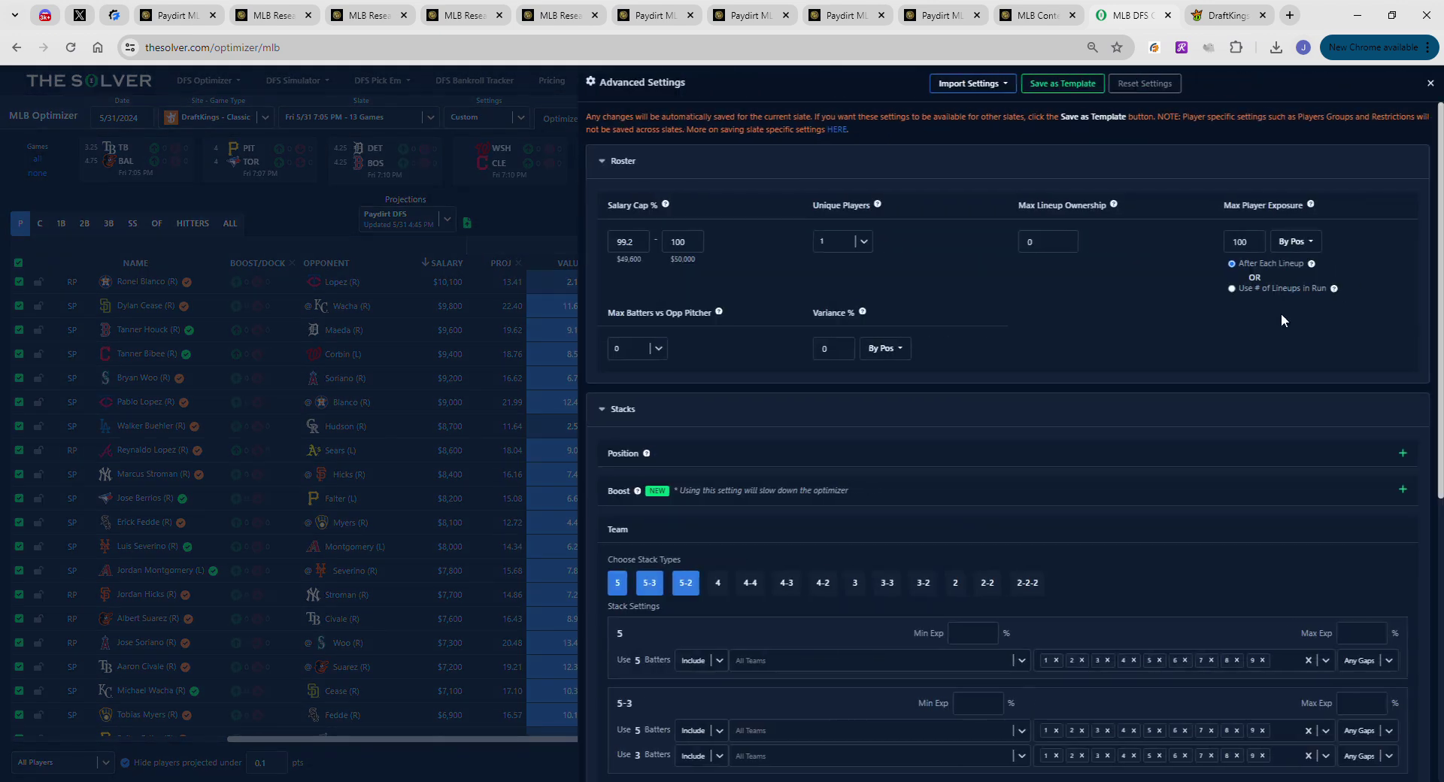
pyautogui.click(1251, 245)
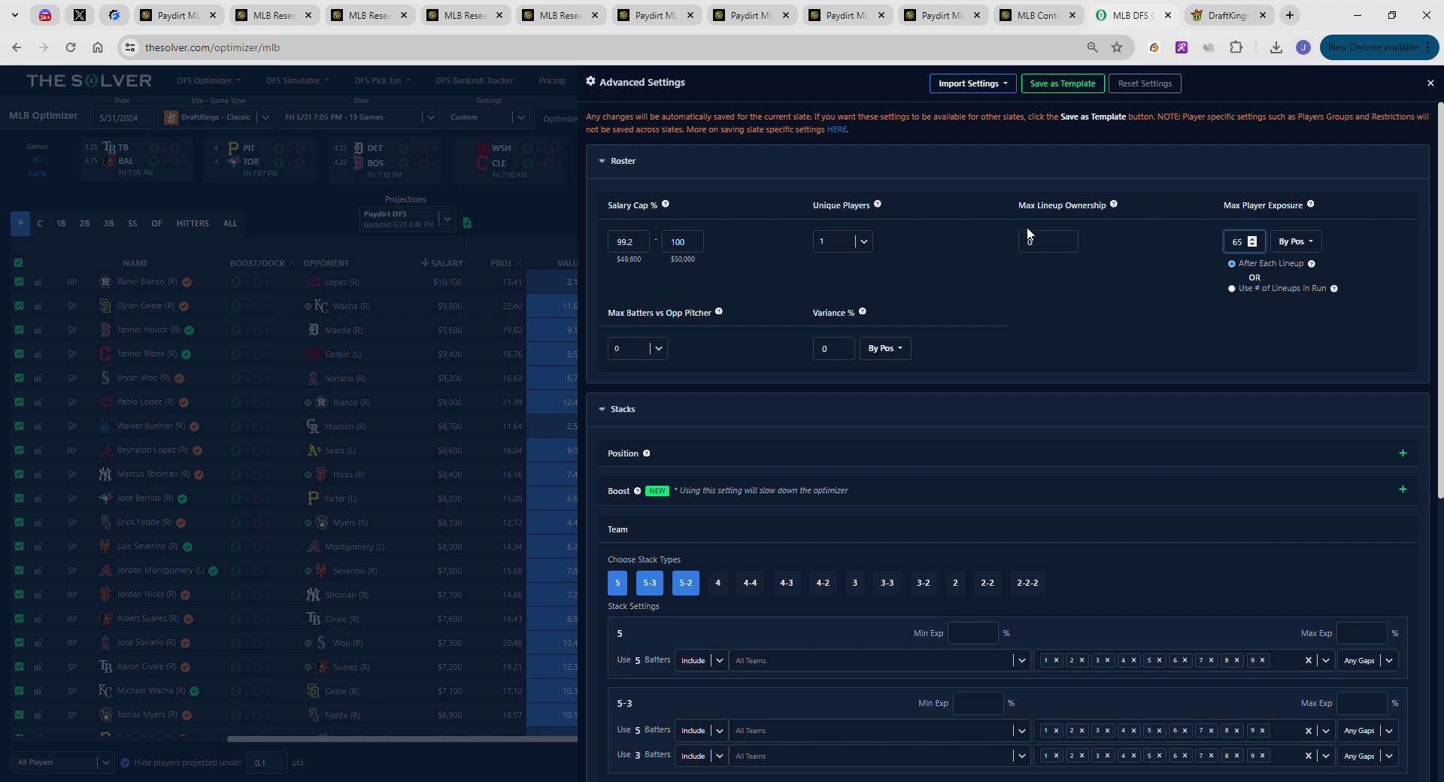
pyautogui.click(863, 241)
pyautogui.click(835, 294)
pyautogui.scroll(-6, 1077, 331)
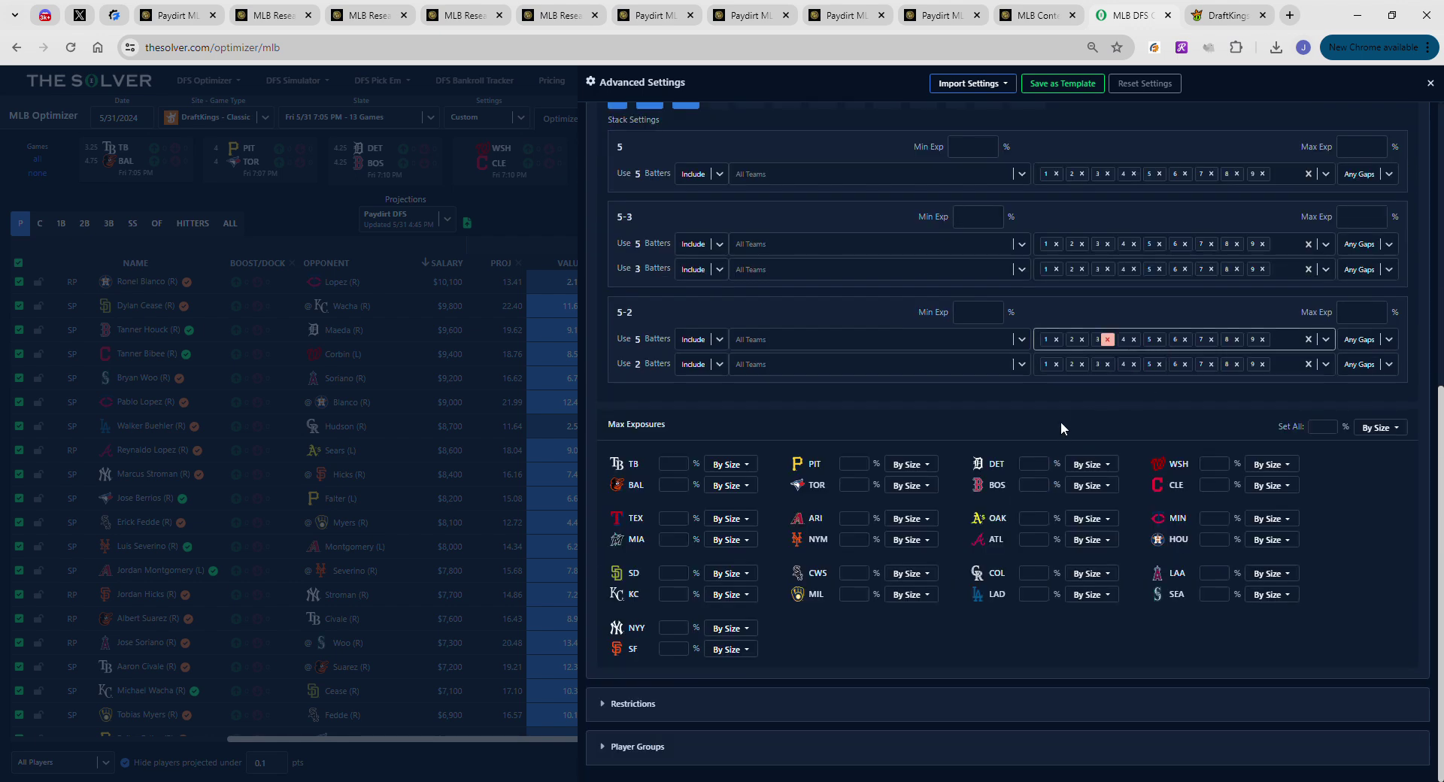
pyautogui.scroll(6, 1091, 391)
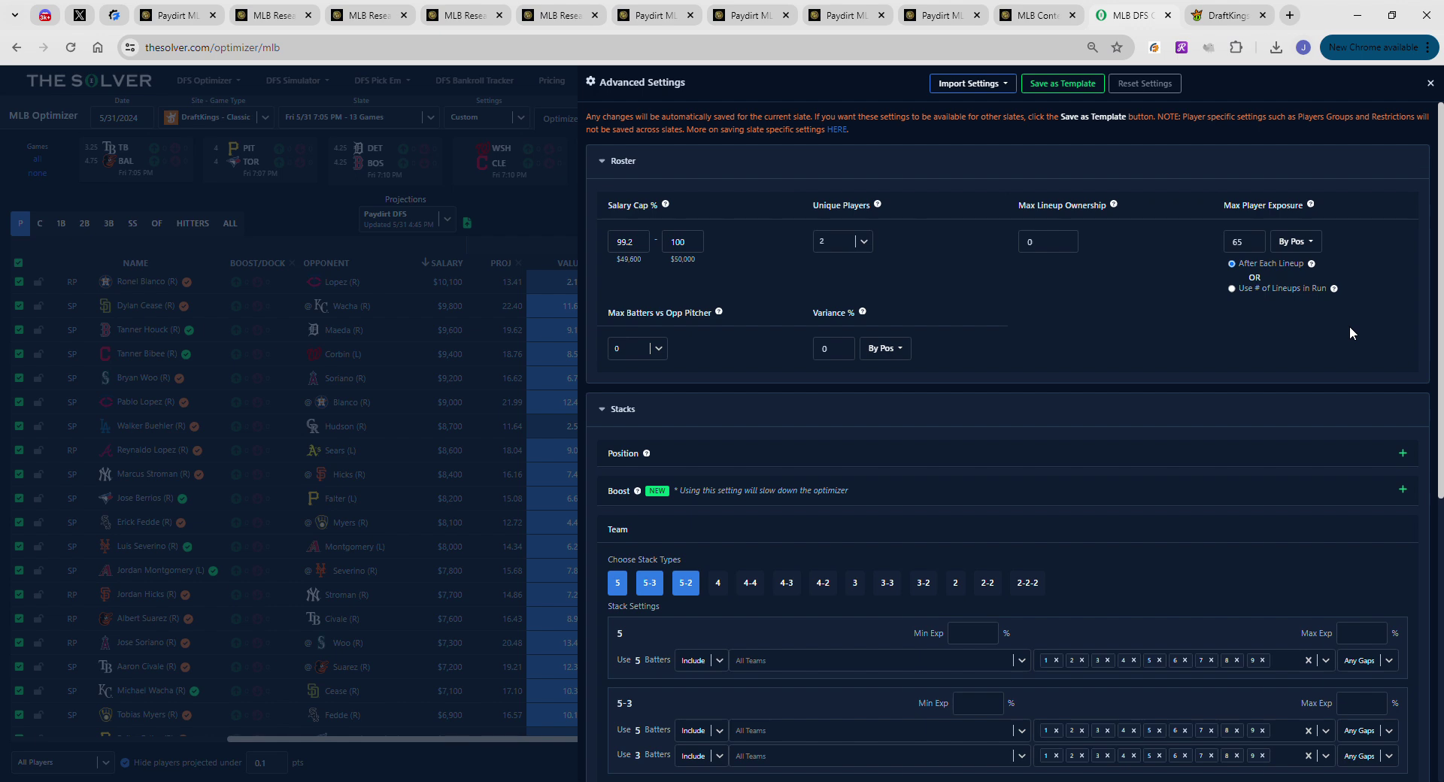
pyautogui.click(1431, 84)
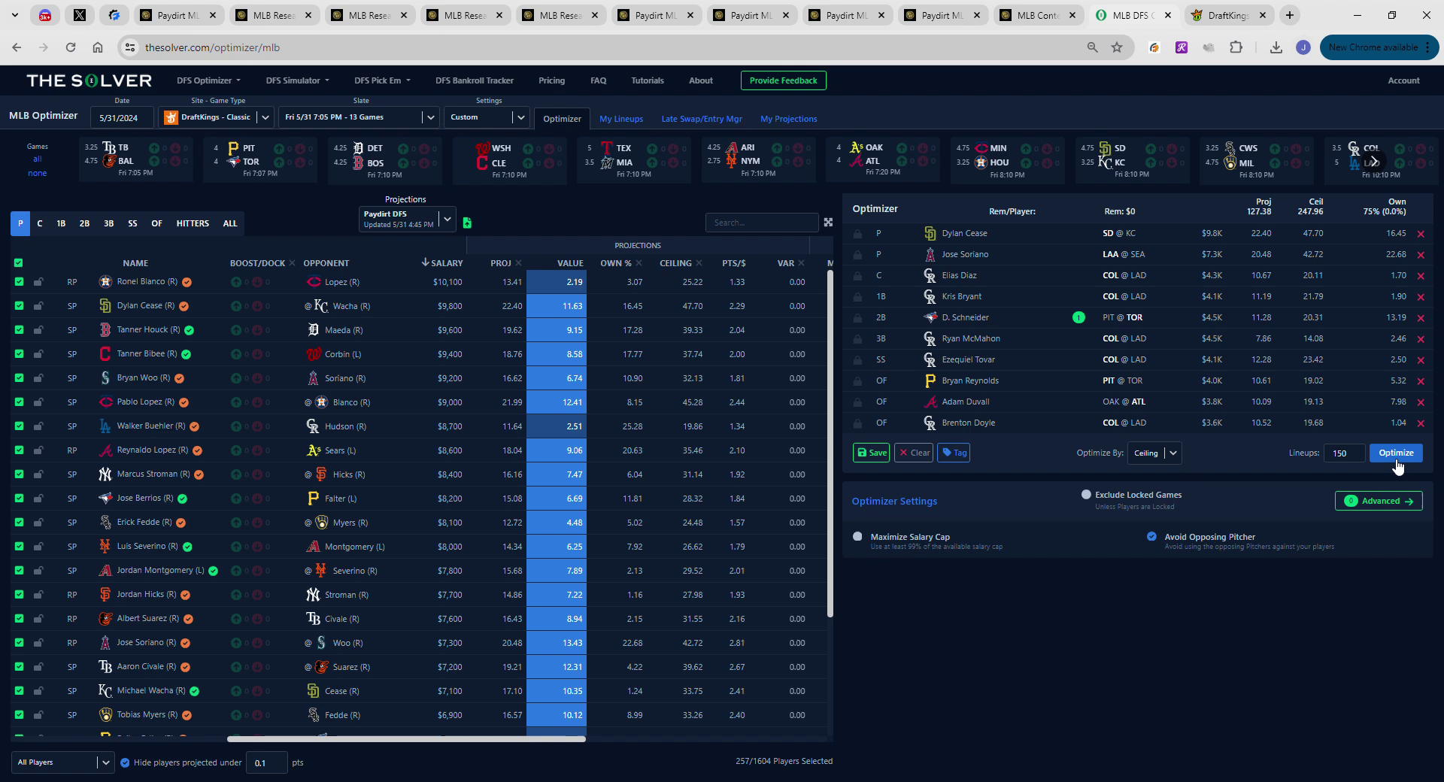
pyautogui.click(1396, 453)
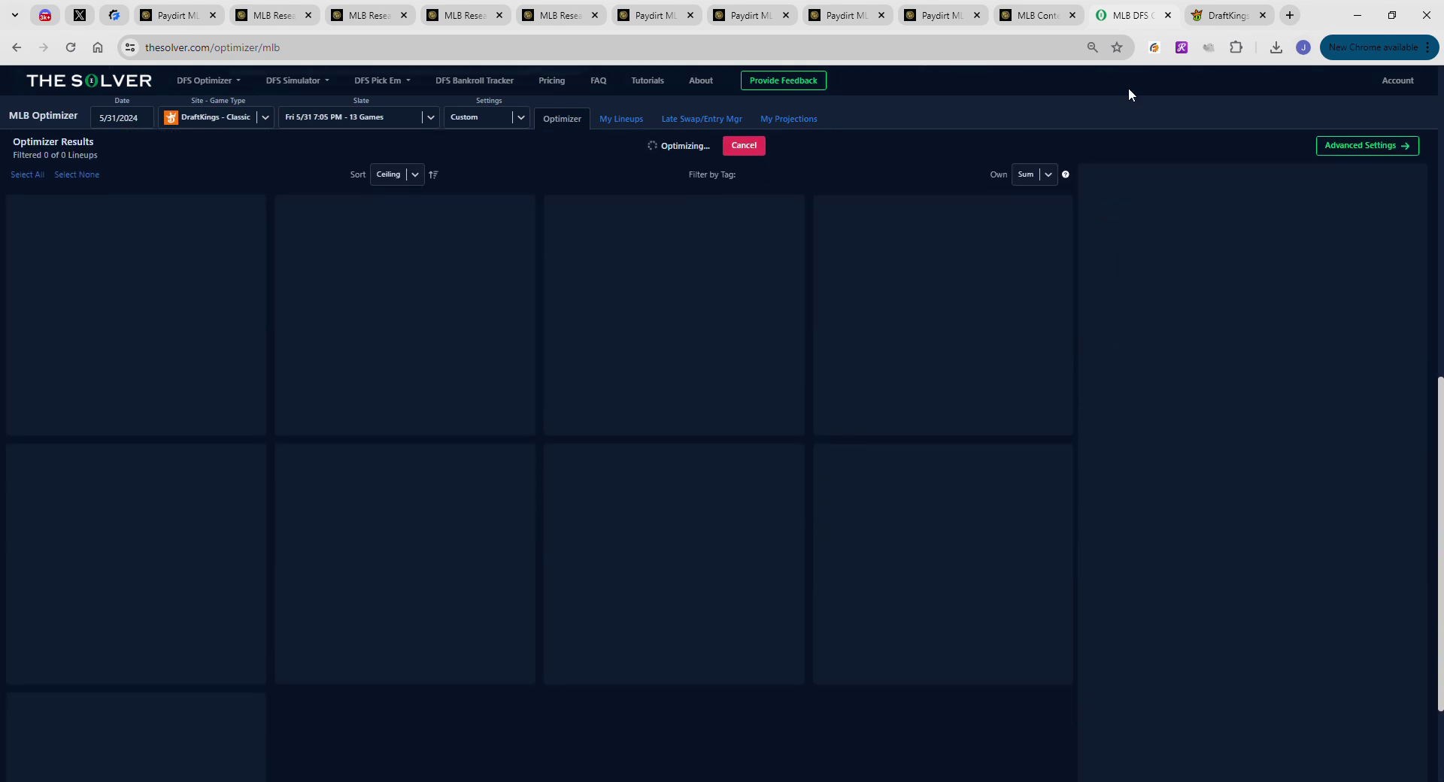
# Look at the overall exposures on Paydirt's MLB Contest Sims page and check the lineups generated so far in The Solver
pyautogui.click(1037, 15)
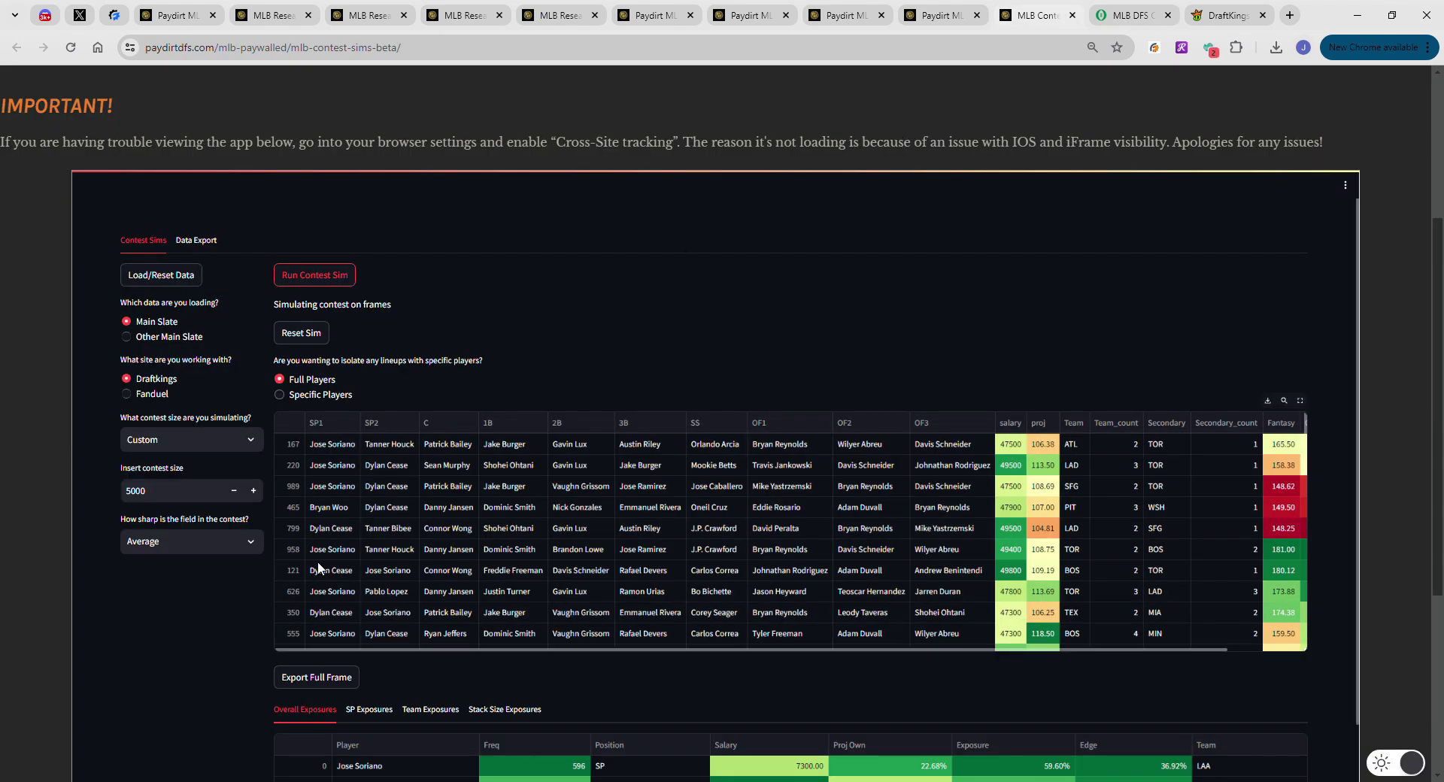
pyautogui.scroll(-2, 177, 577)
pyautogui.scroll(-1, 177, 578)
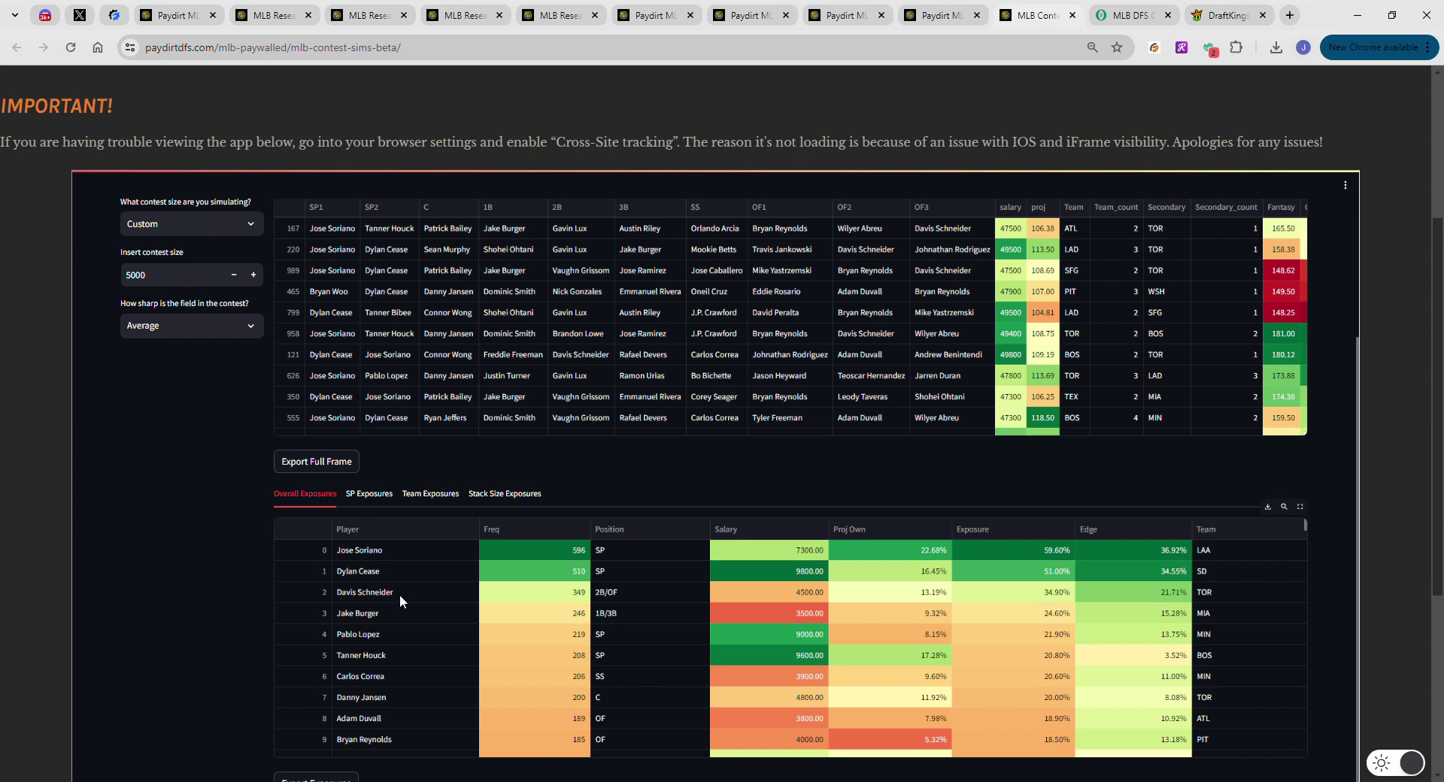
pyautogui.click(1129, 15)
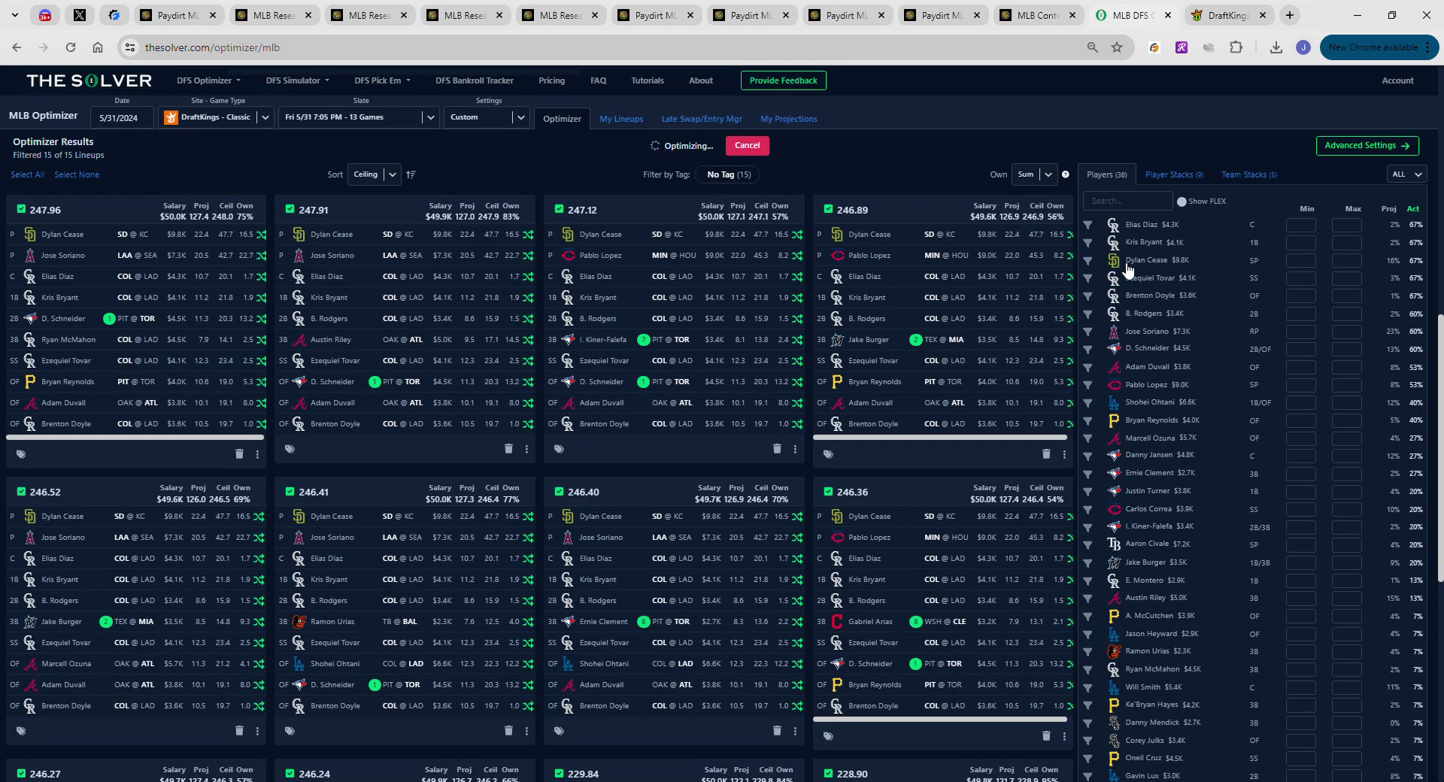
pyautogui.scroll(10, 1129, 267)
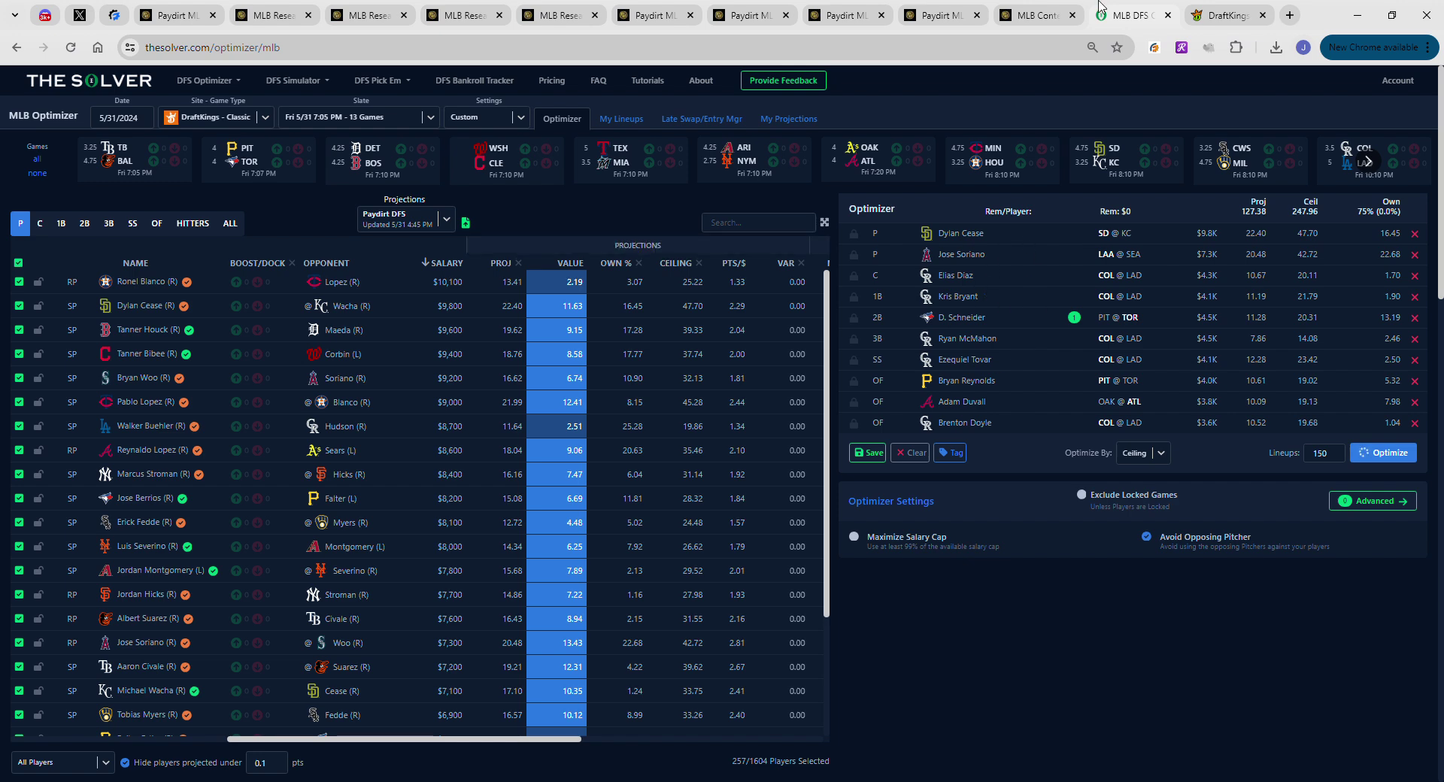
# Examine the contest sim's SP exposures on Paydirt, sorted in descending order by Exposure and by Proj Own
pyautogui.click(1036, 15)
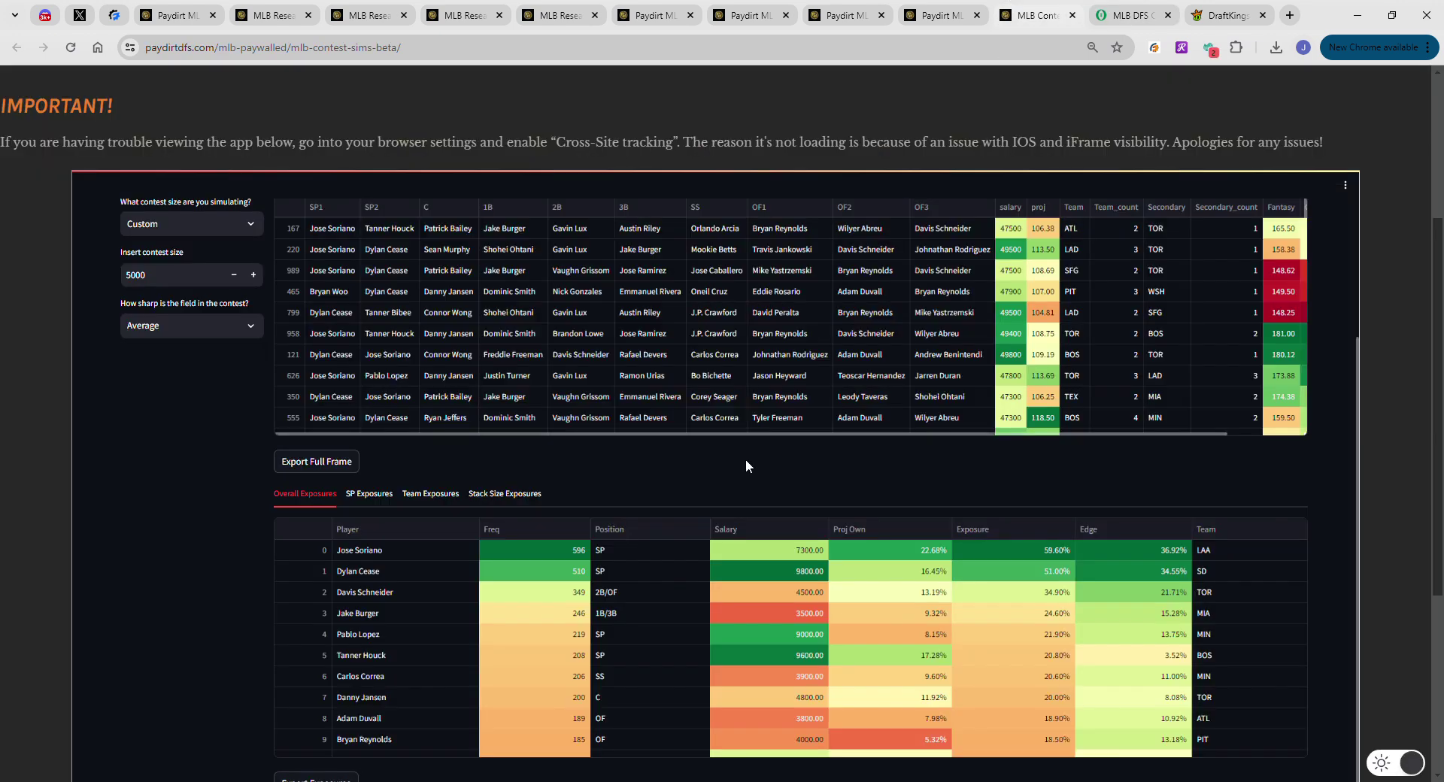
pyautogui.click(376, 511)
pyautogui.click(974, 529)
pyautogui.click(974, 529)
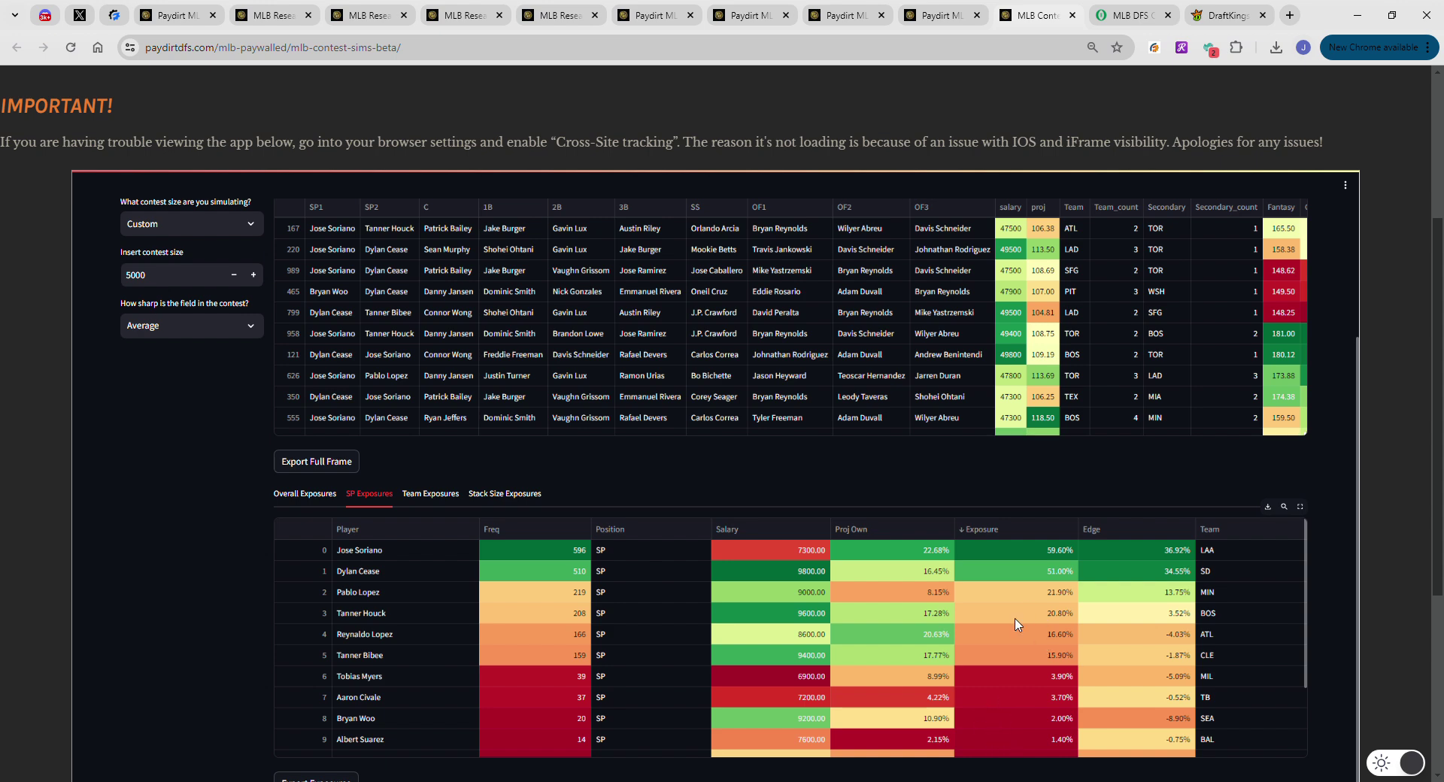
pyautogui.click(1019, 556)
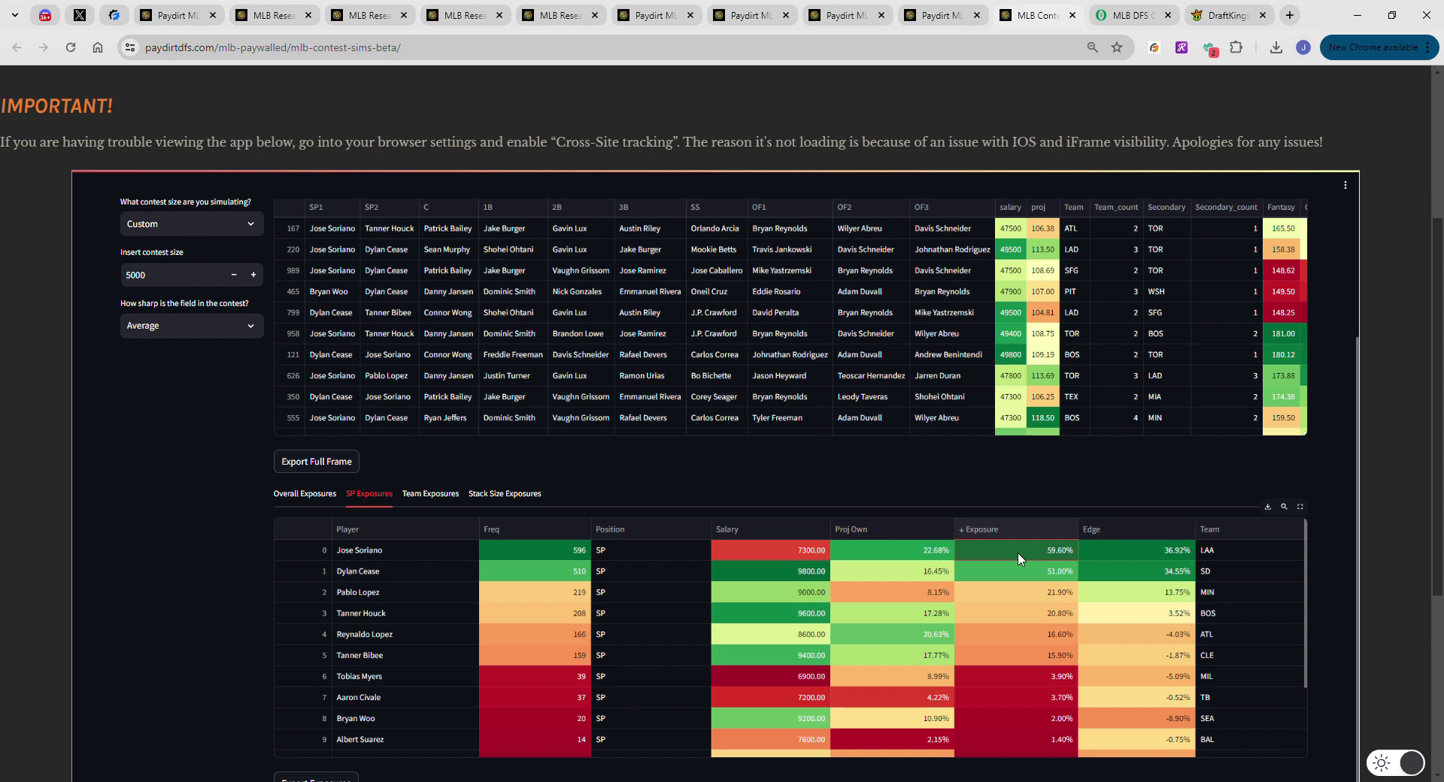
pyautogui.click(1027, 573)
pyautogui.click(779, 598)
pyautogui.click(887, 597)
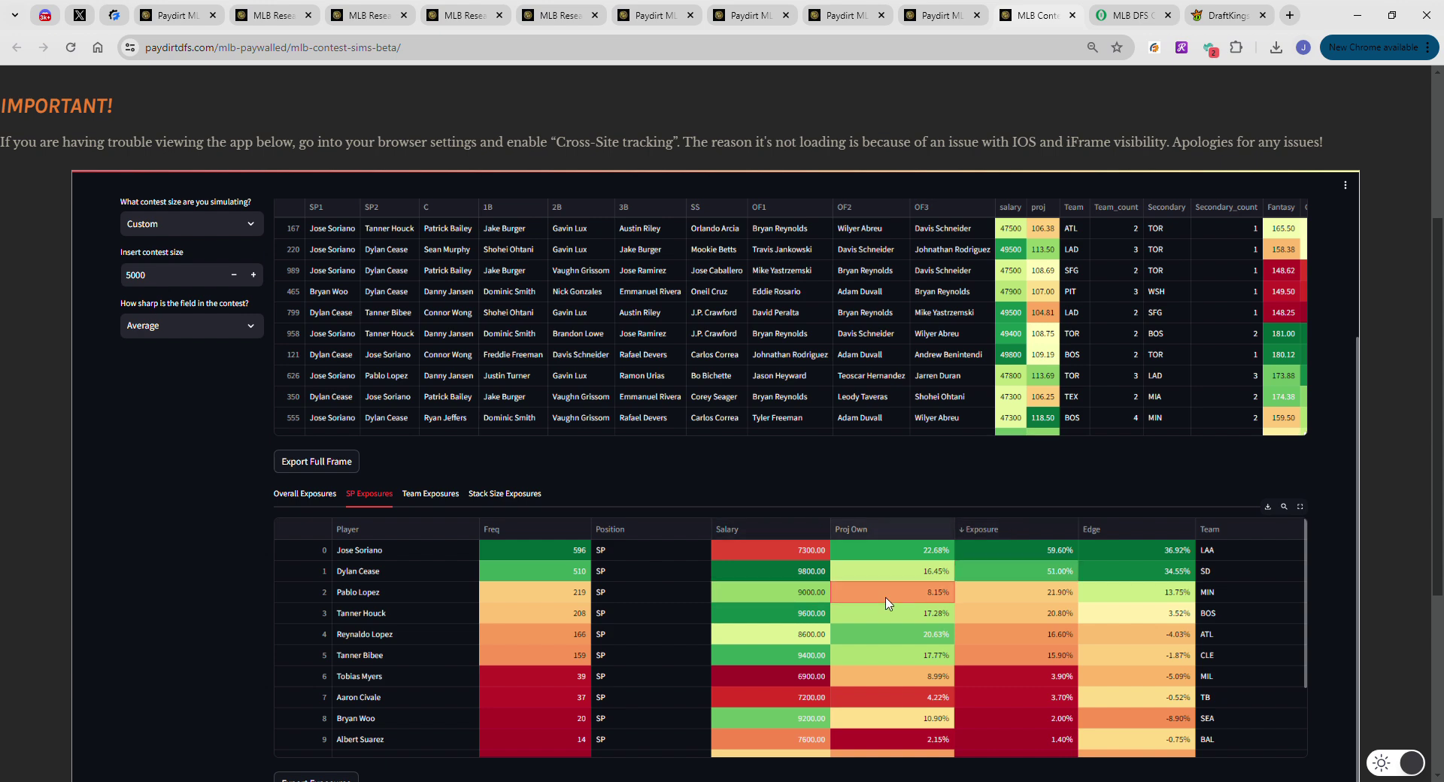
pyautogui.click(987, 599)
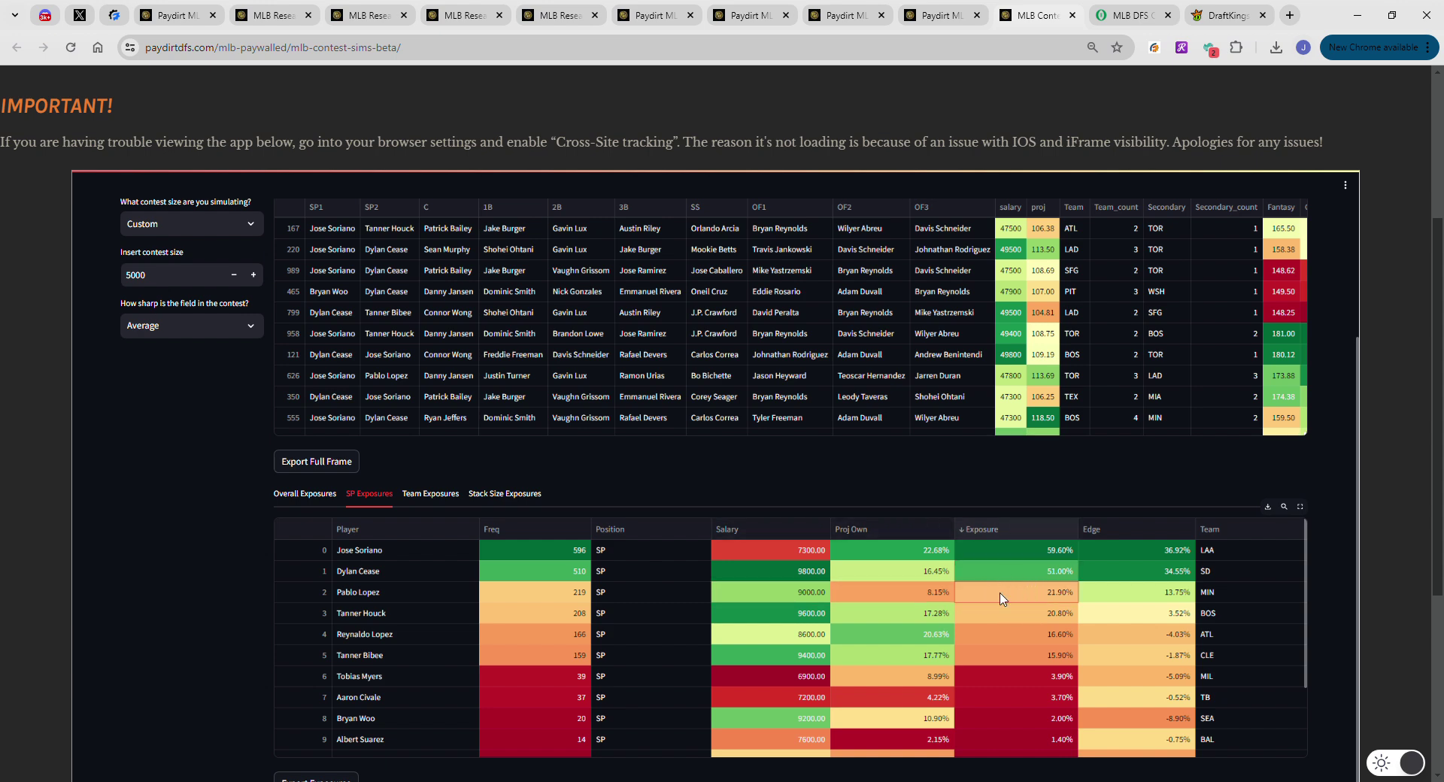
pyautogui.click(1008, 621)
pyautogui.click(1010, 645)
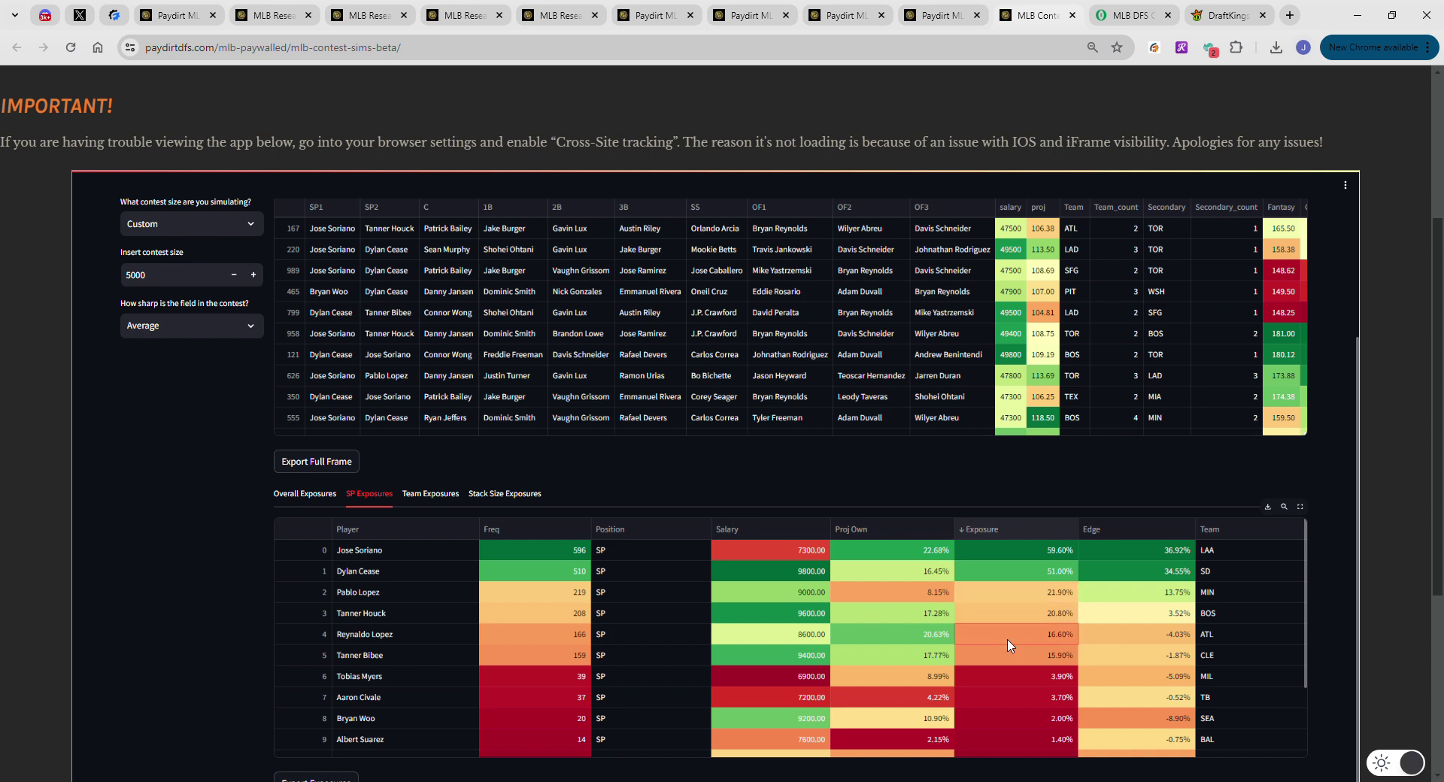
pyautogui.click(1008, 656)
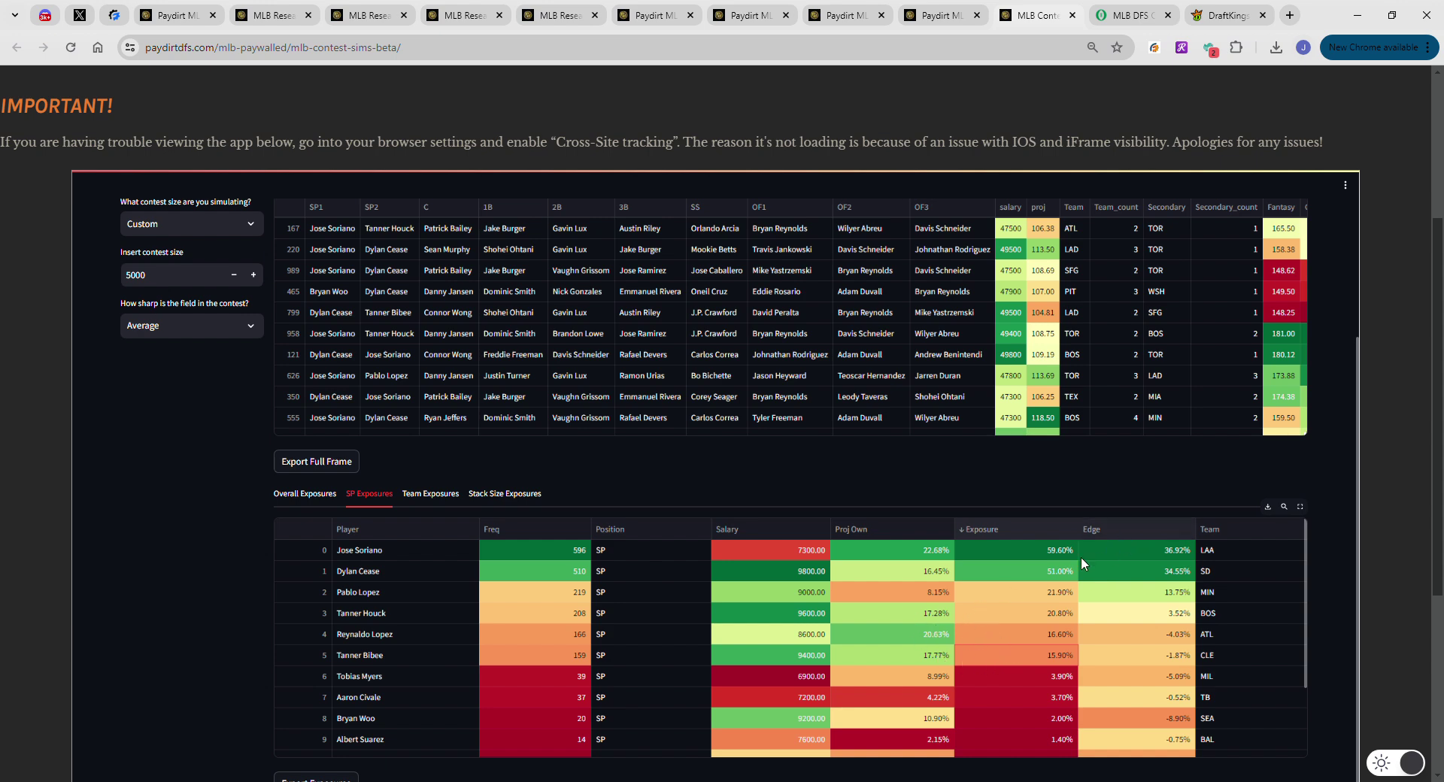
pyautogui.click(929, 531)
pyautogui.click(930, 531)
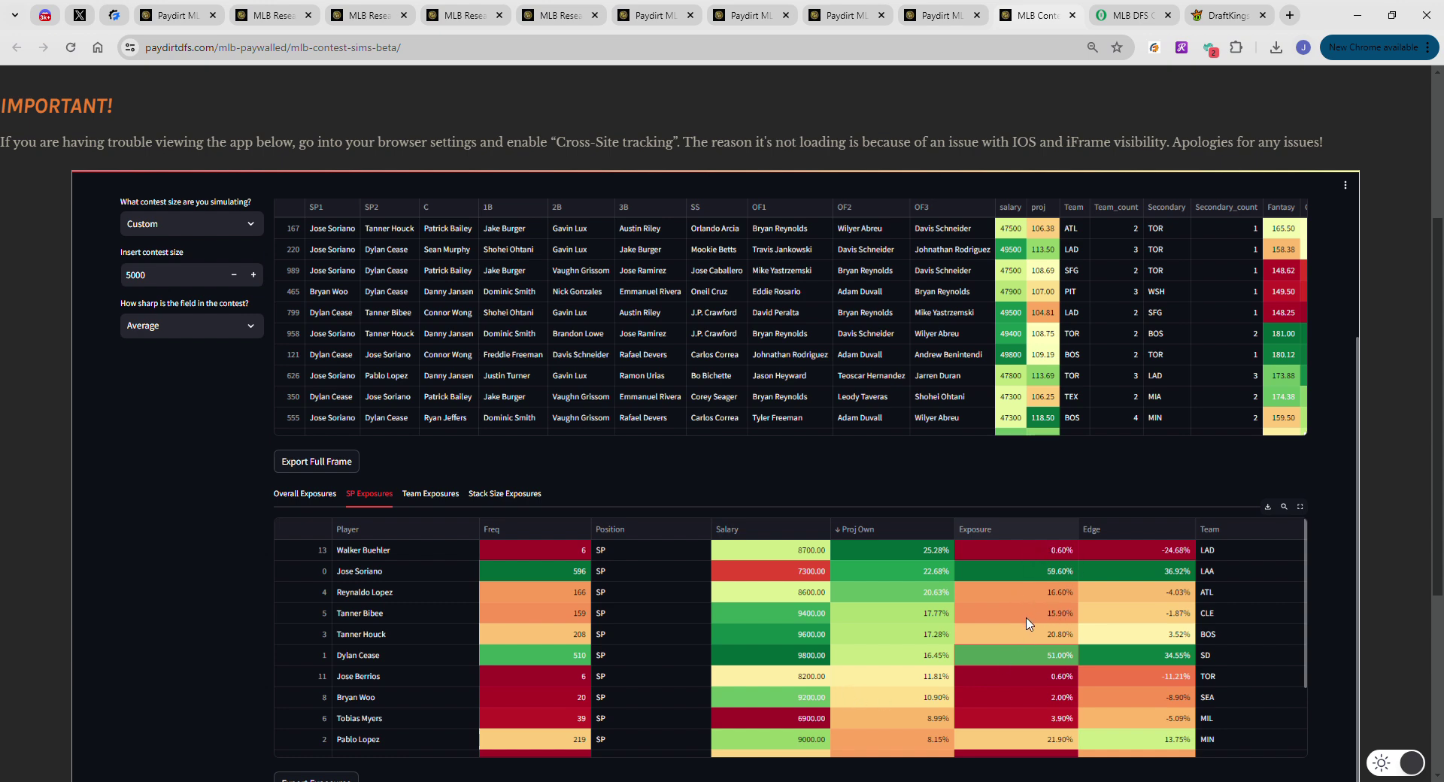
# Examine the contest sim's team exposures, comparing the highest teams with those at the end of the table
pyautogui.click(440, 496)
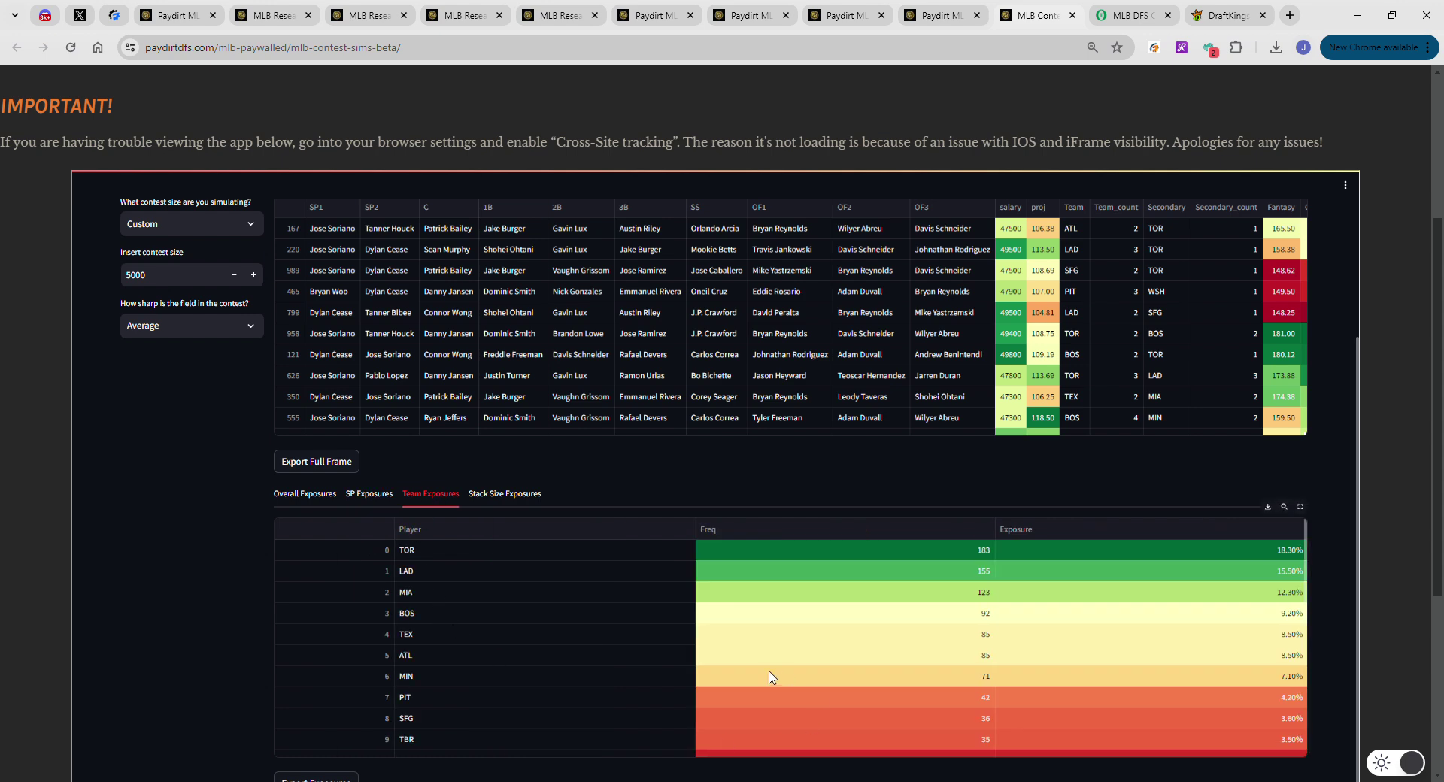
pyautogui.click(1097, 576)
pyautogui.click(1102, 602)
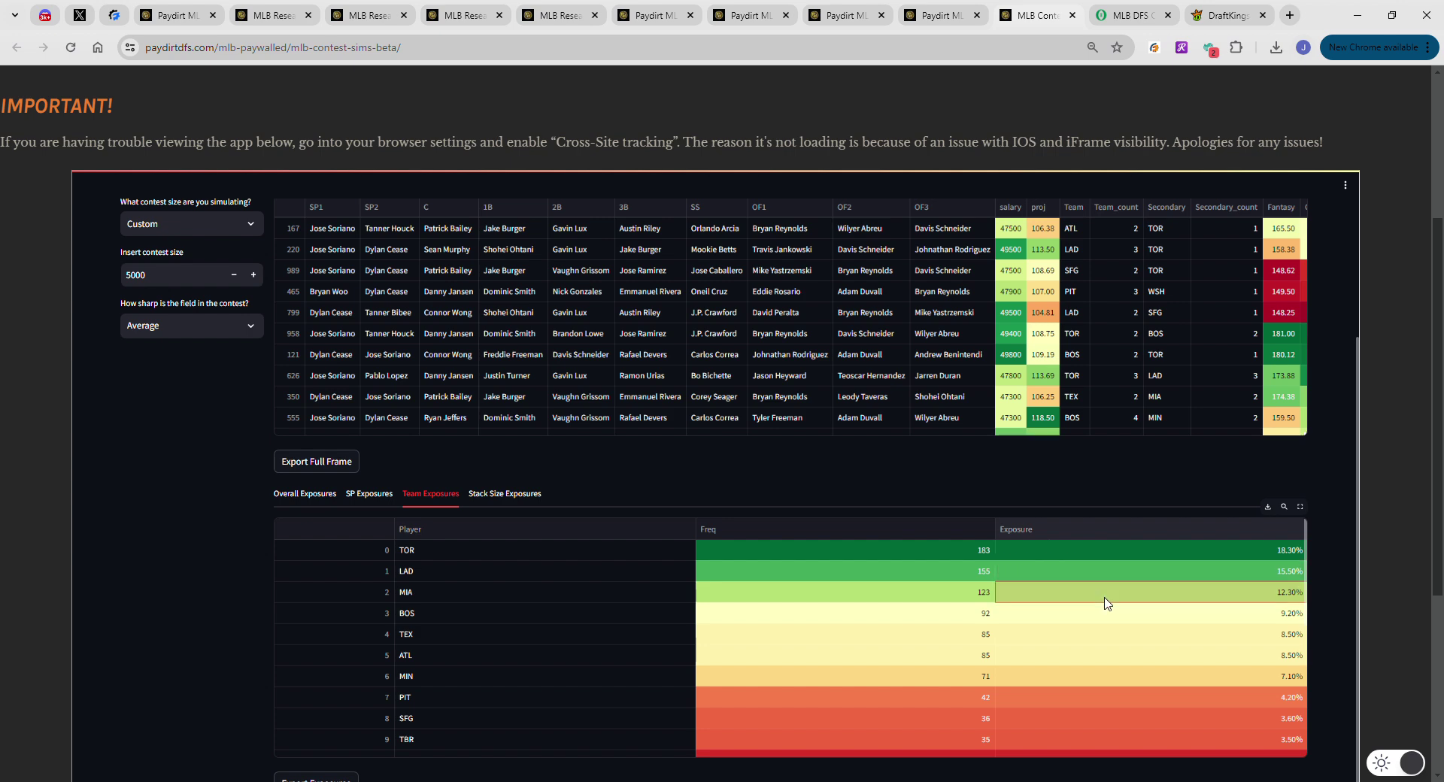
pyautogui.click(403, 764)
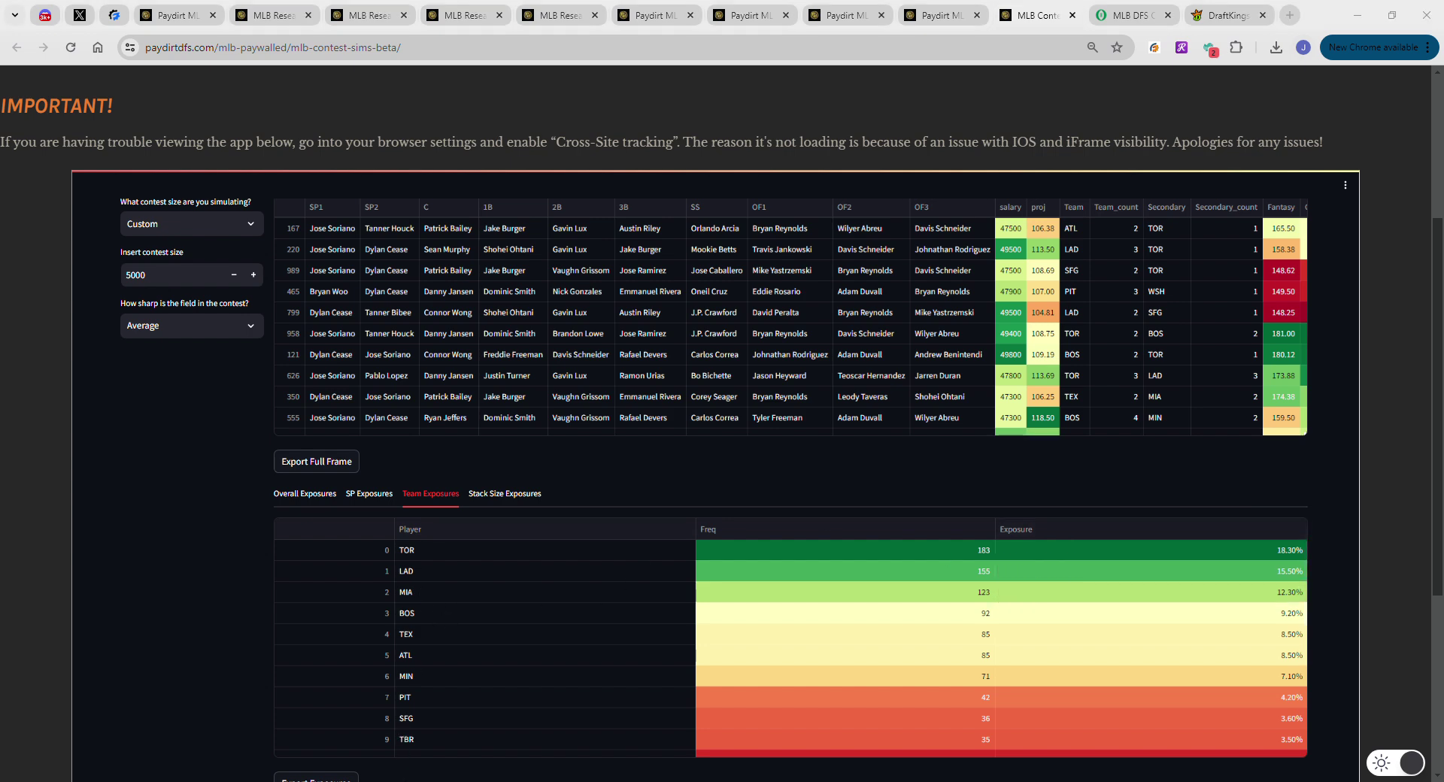
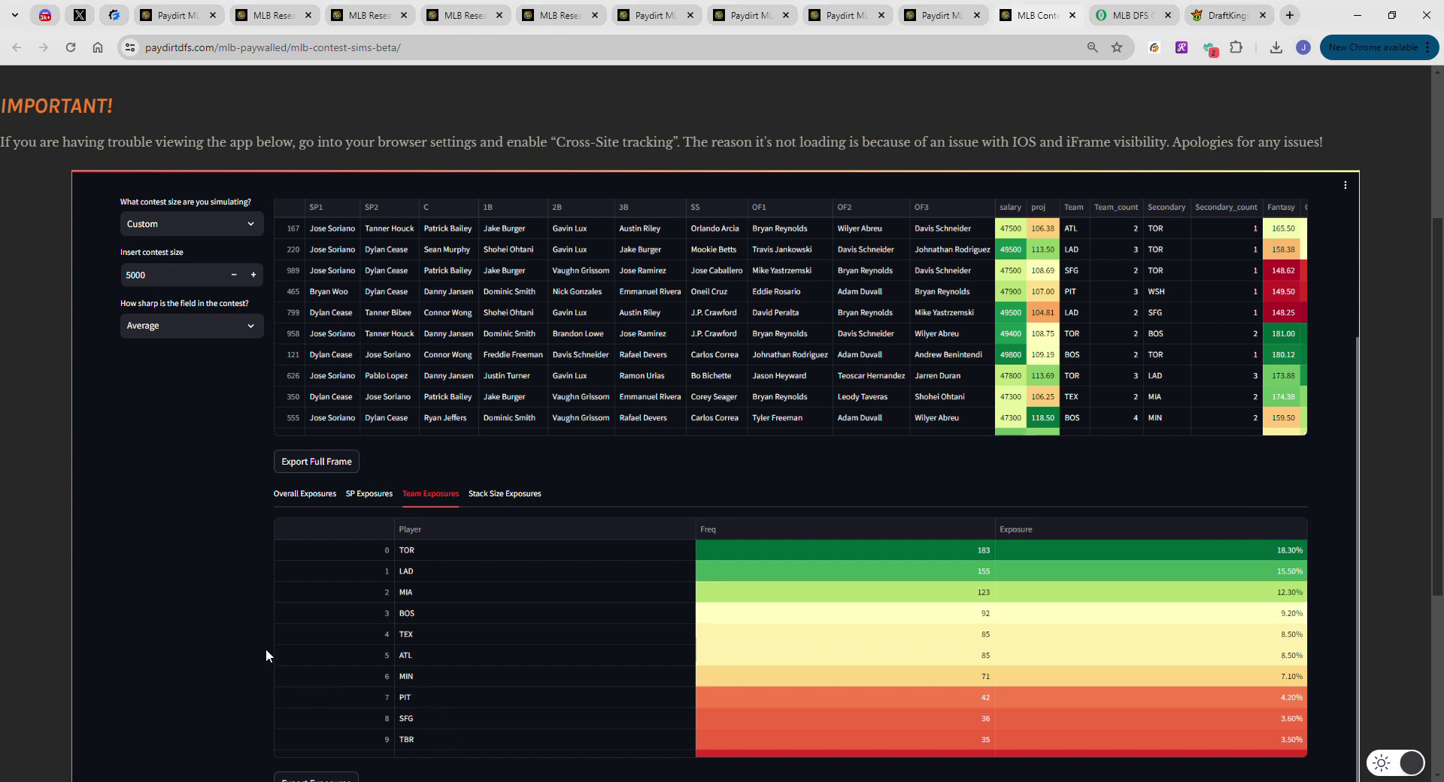
pyautogui.scroll(-3, 526, 628)
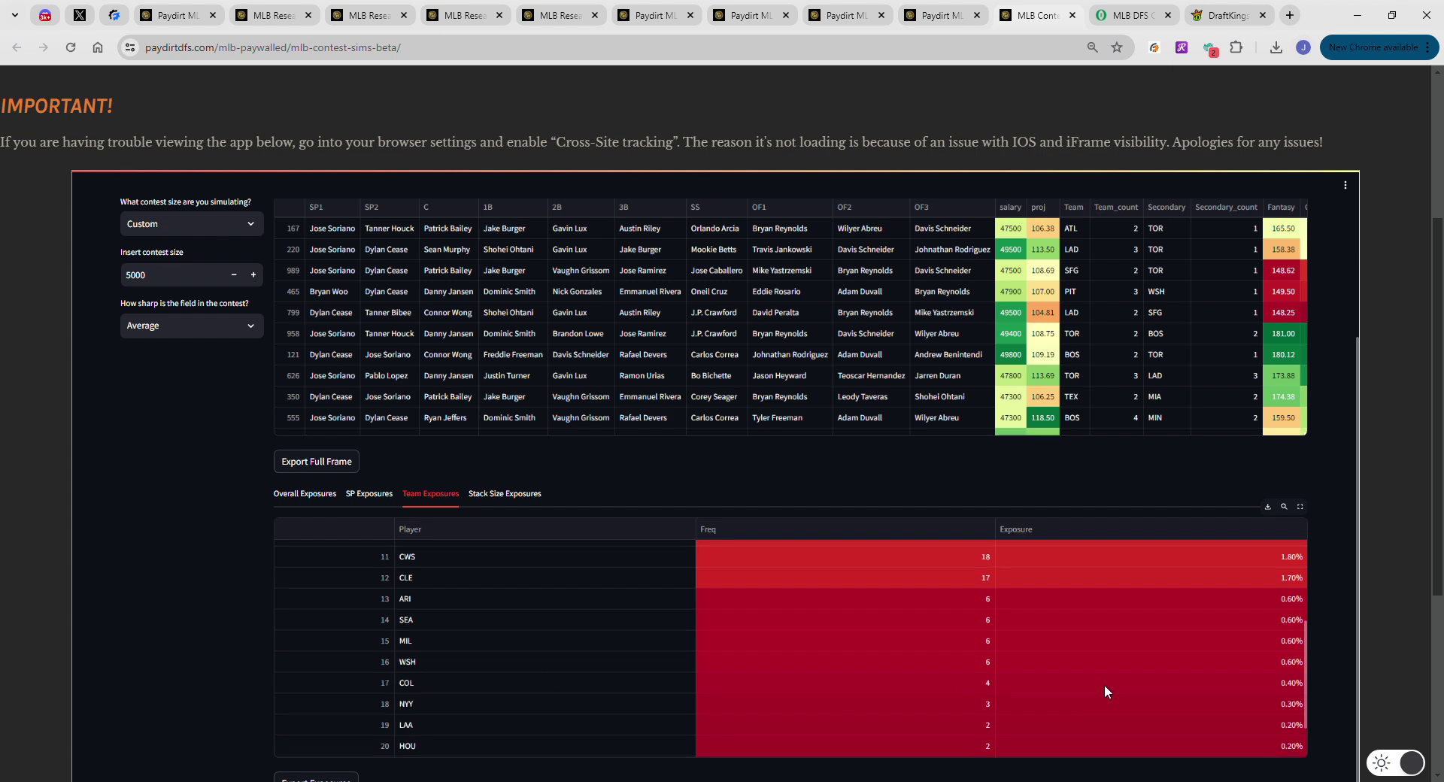
pyautogui.scroll(3, 1104, 685)
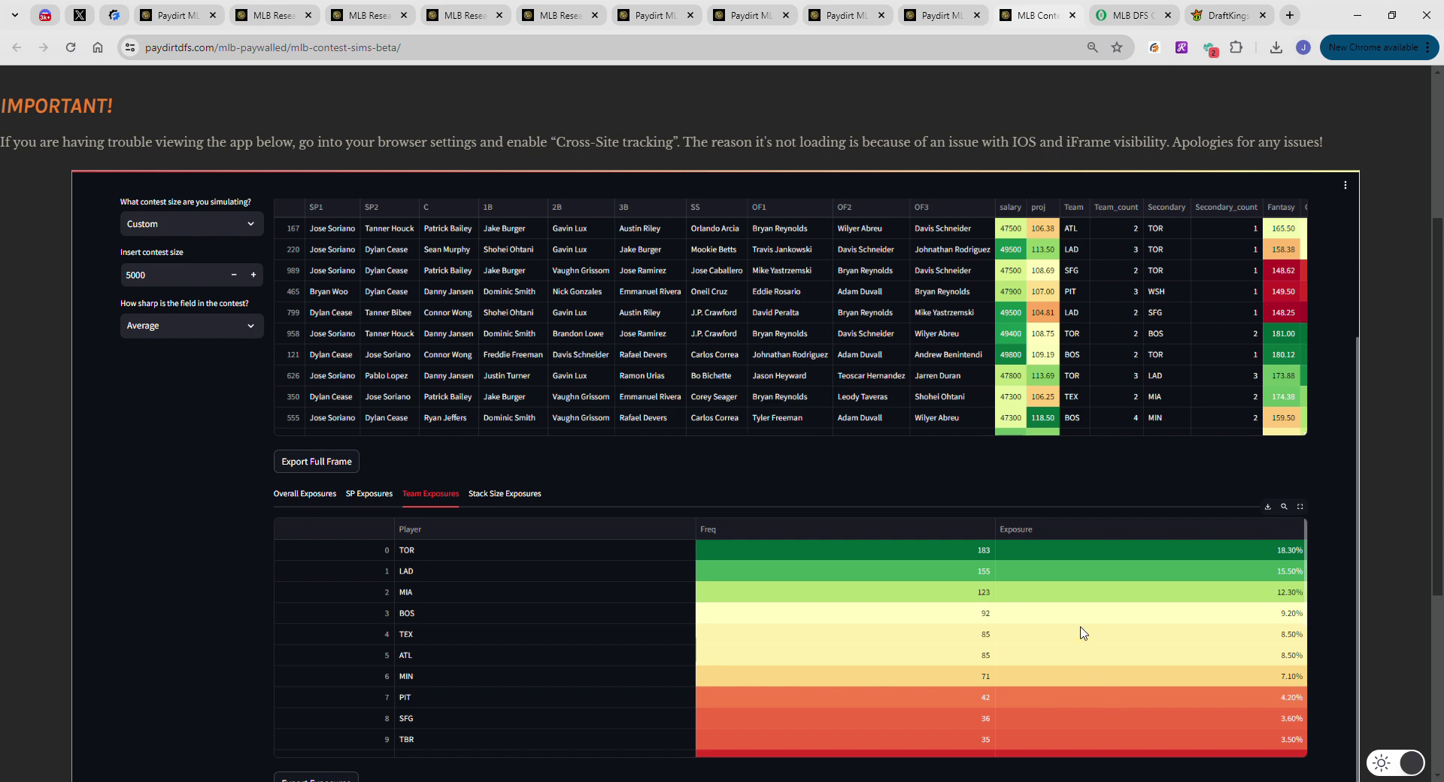
pyautogui.click(1100, 570)
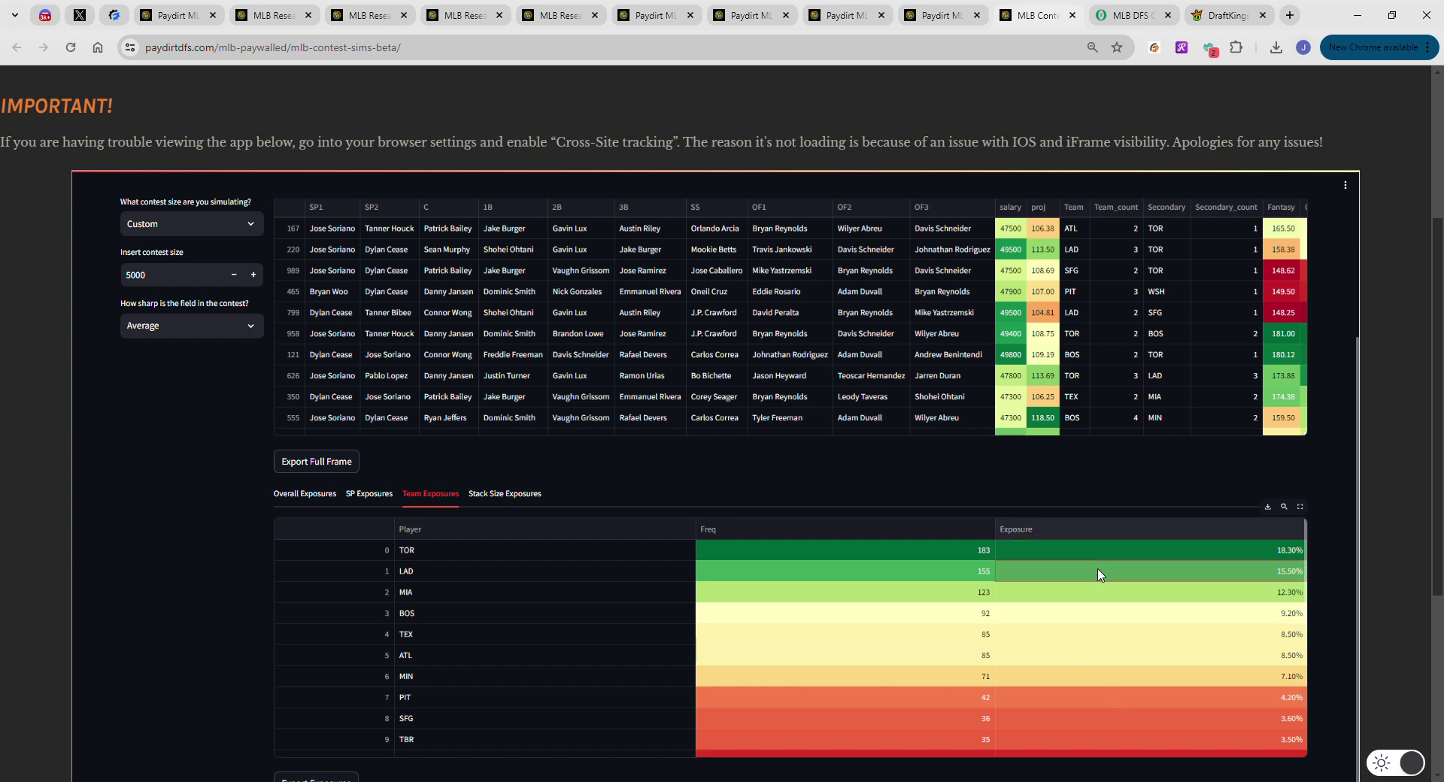
pyautogui.click(1105, 593)
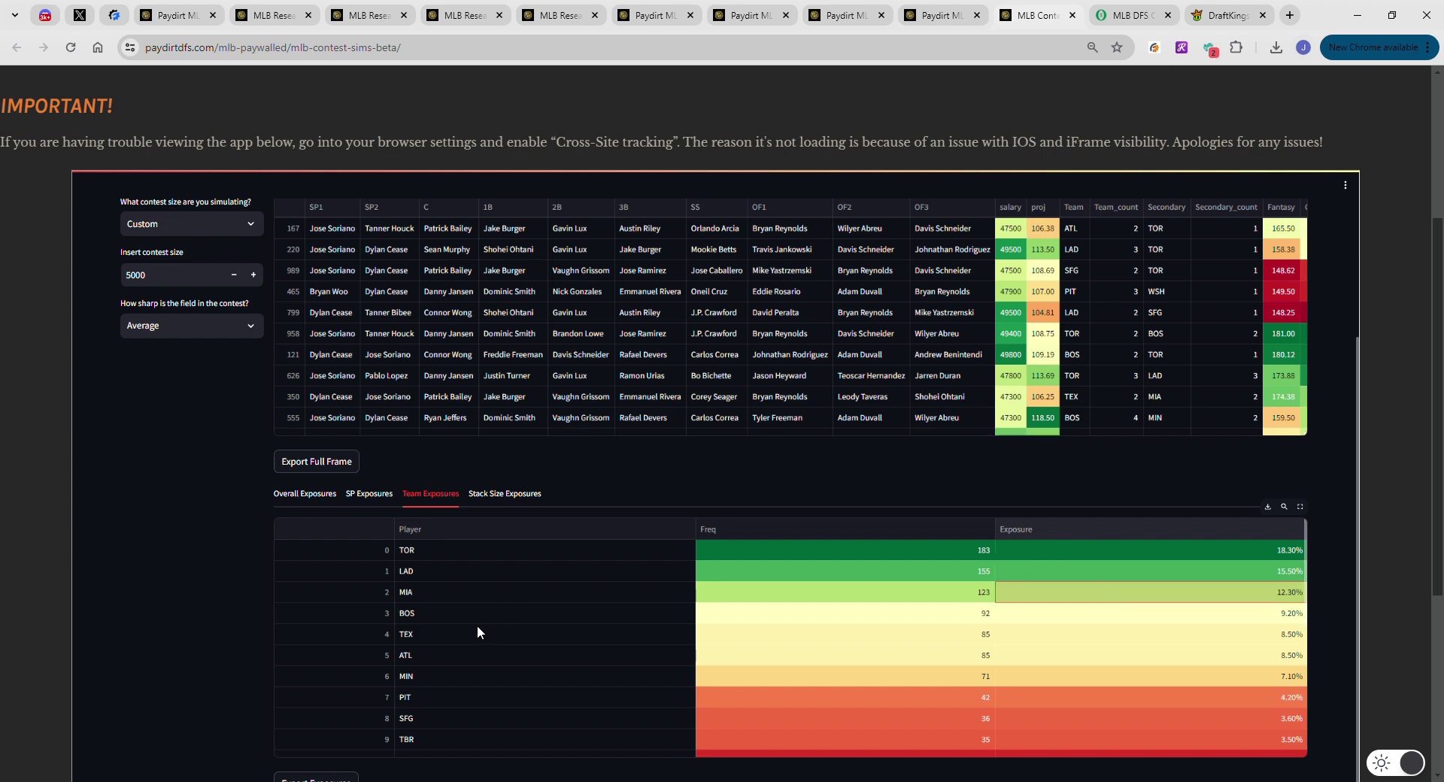
# Compare the contest sim's team exposures for TOR, LAD, MIA, BOS, TEX and ATL
pyautogui.click(427, 551)
pyautogui.click(431, 566)
pyautogui.click(430, 550)
pyautogui.click(428, 567)
pyautogui.click(427, 557)
pyautogui.click(427, 566)
pyautogui.click(426, 594)
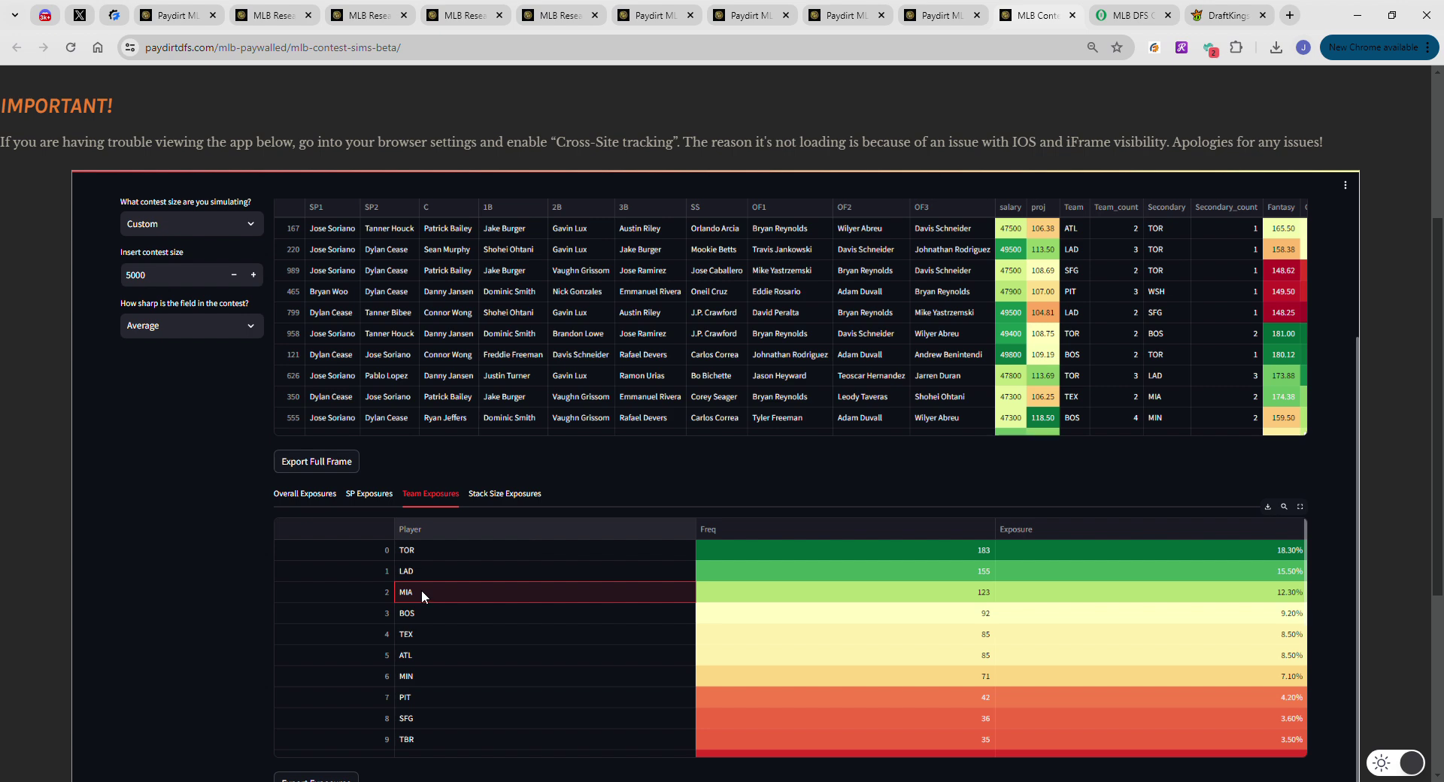
pyautogui.click(435, 613)
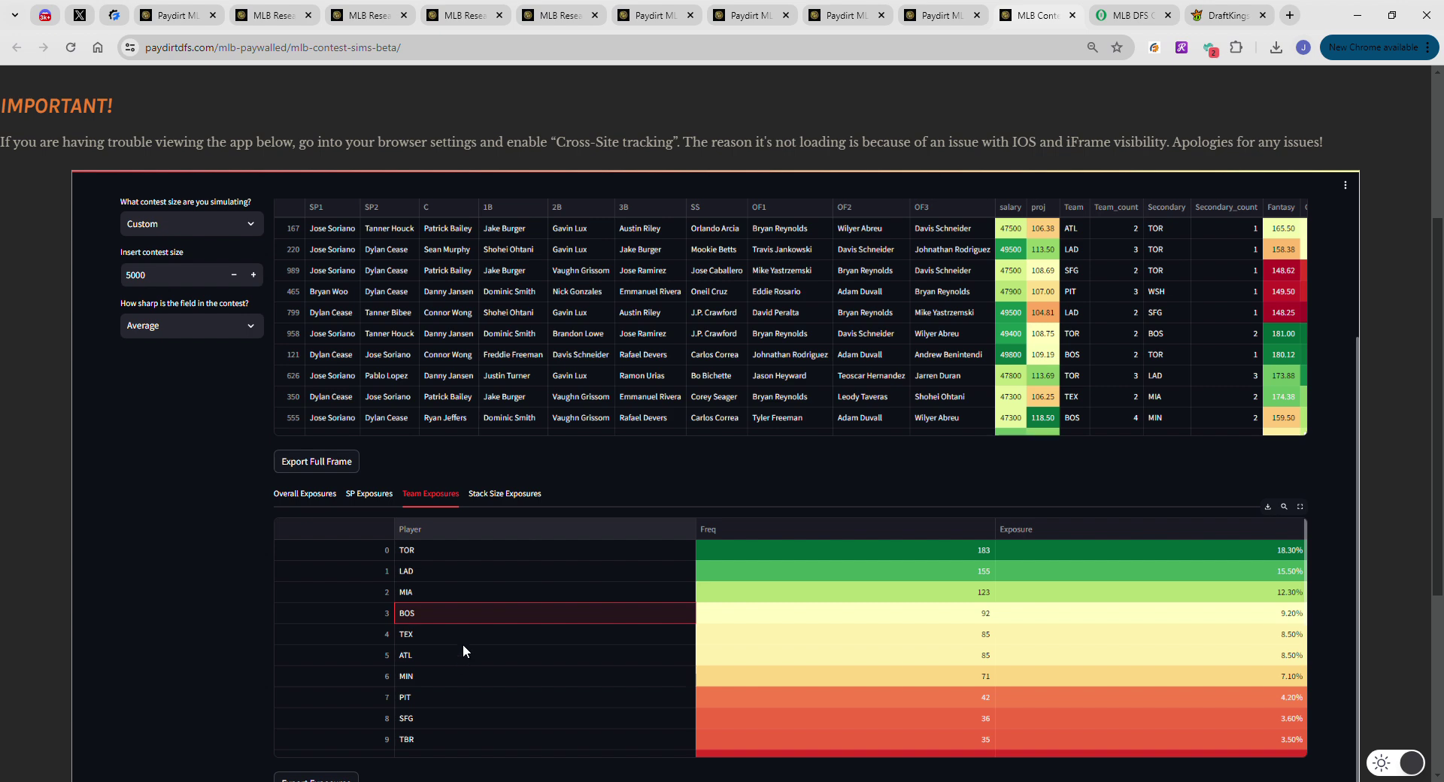
pyautogui.click(441, 551)
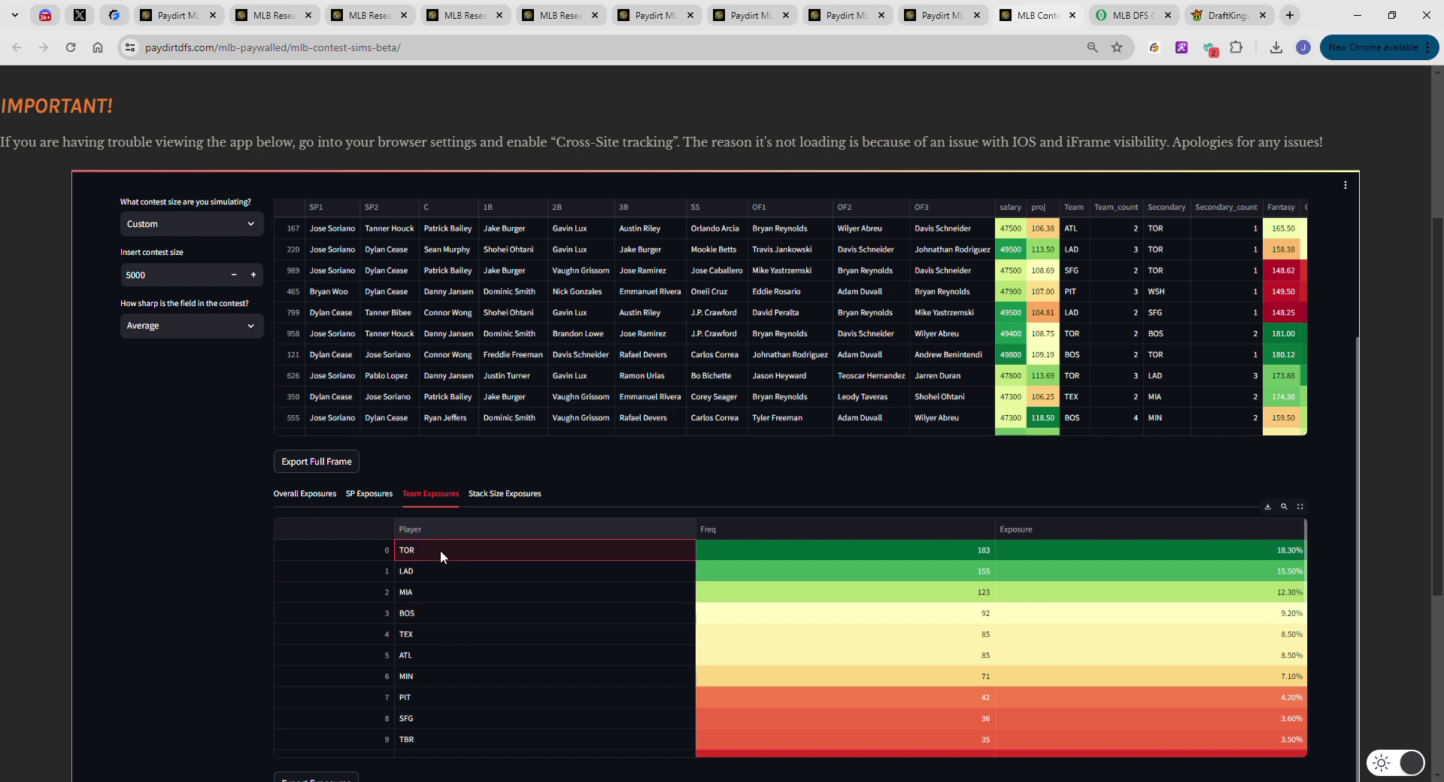
pyautogui.click(440, 571)
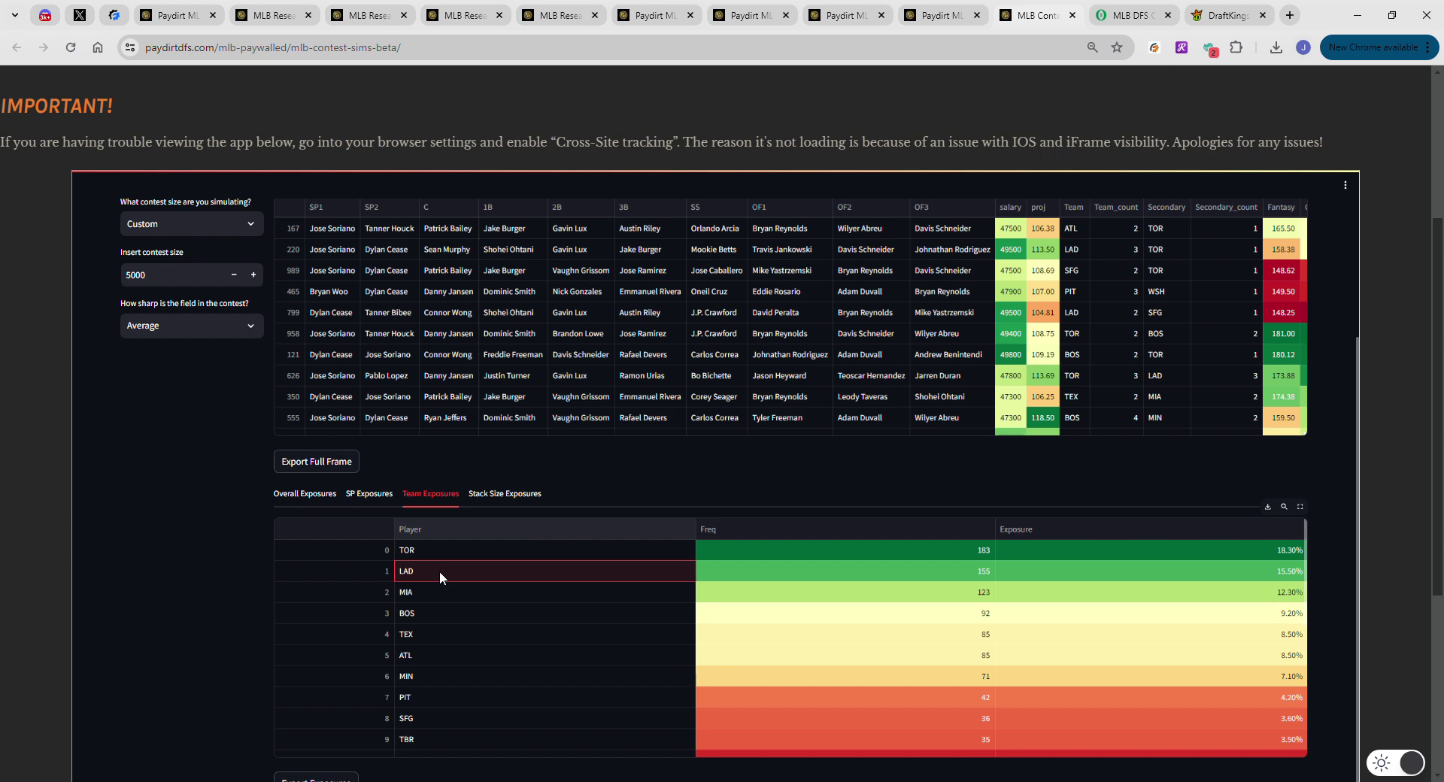
pyautogui.click(449, 616)
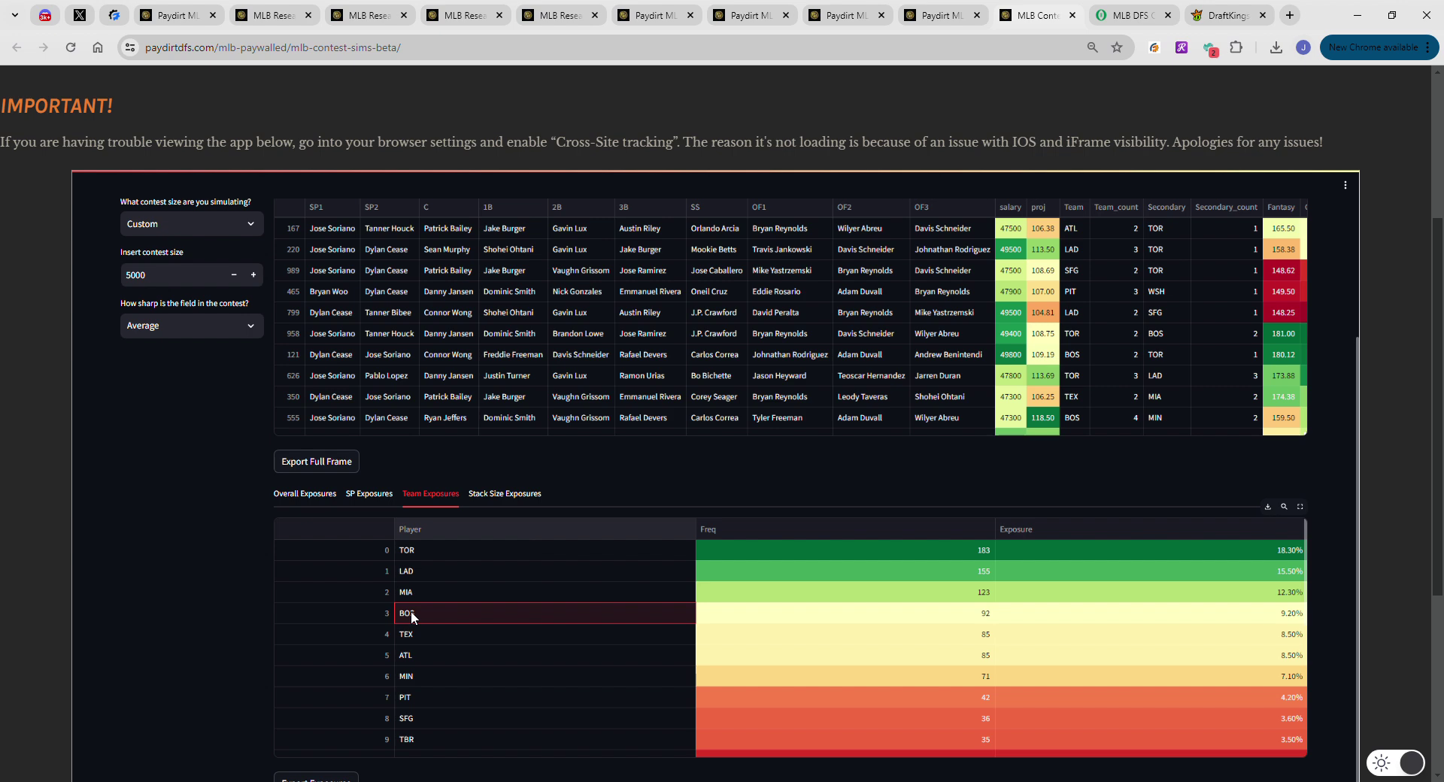
pyautogui.click(451, 654)
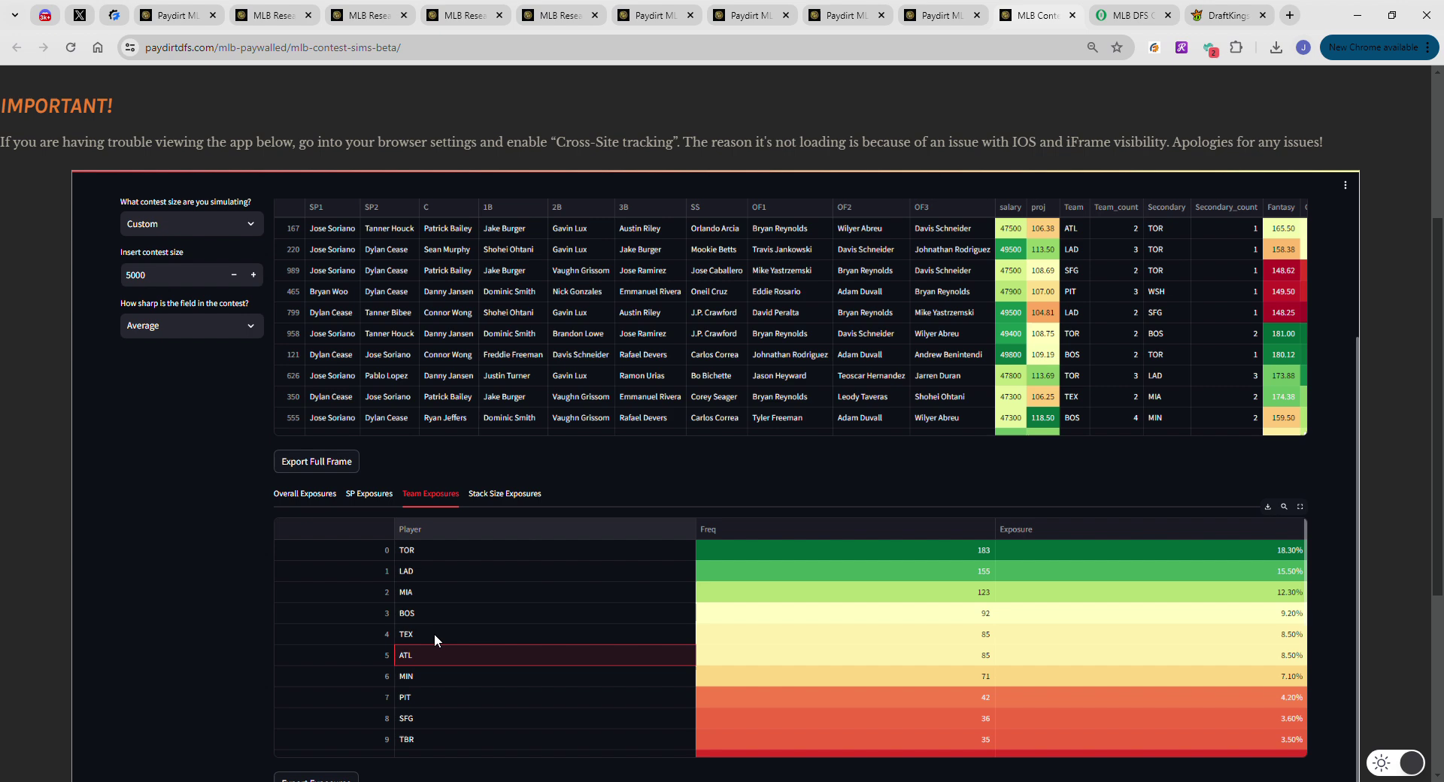
pyautogui.click(435, 638)
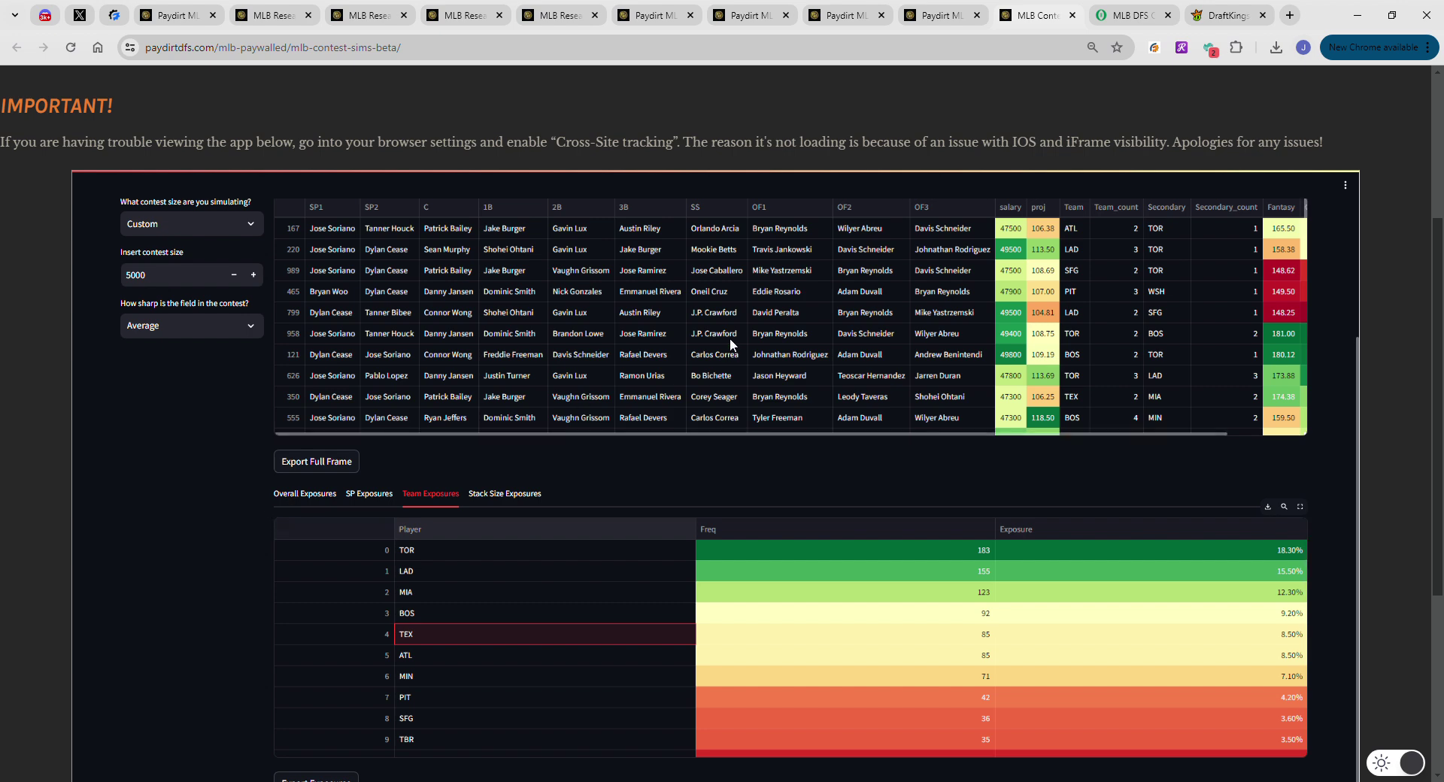
# Switch to The Solver and filter the player exposures of the generated lineups to position P
pyautogui.click(1128, 15)
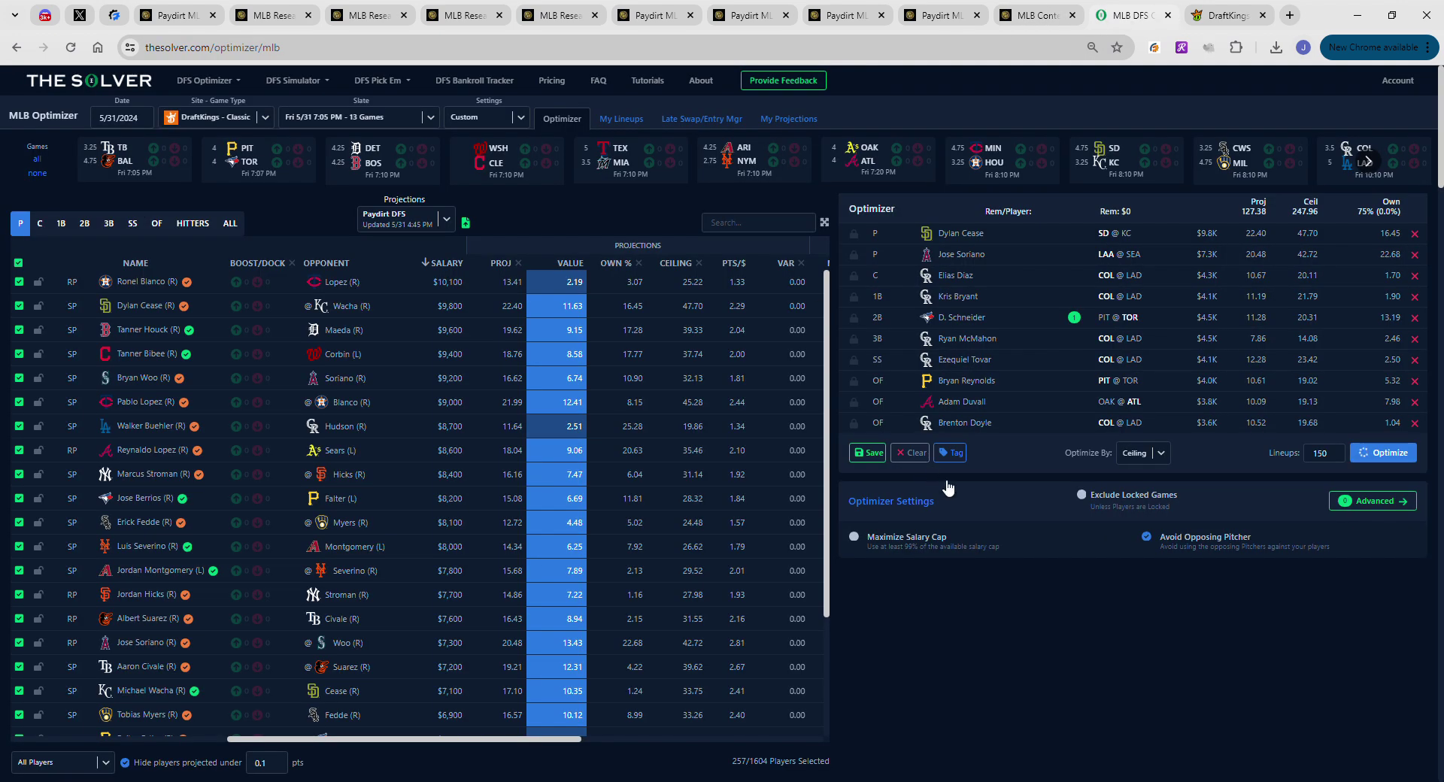
pyautogui.scroll(-3, 1010, 574)
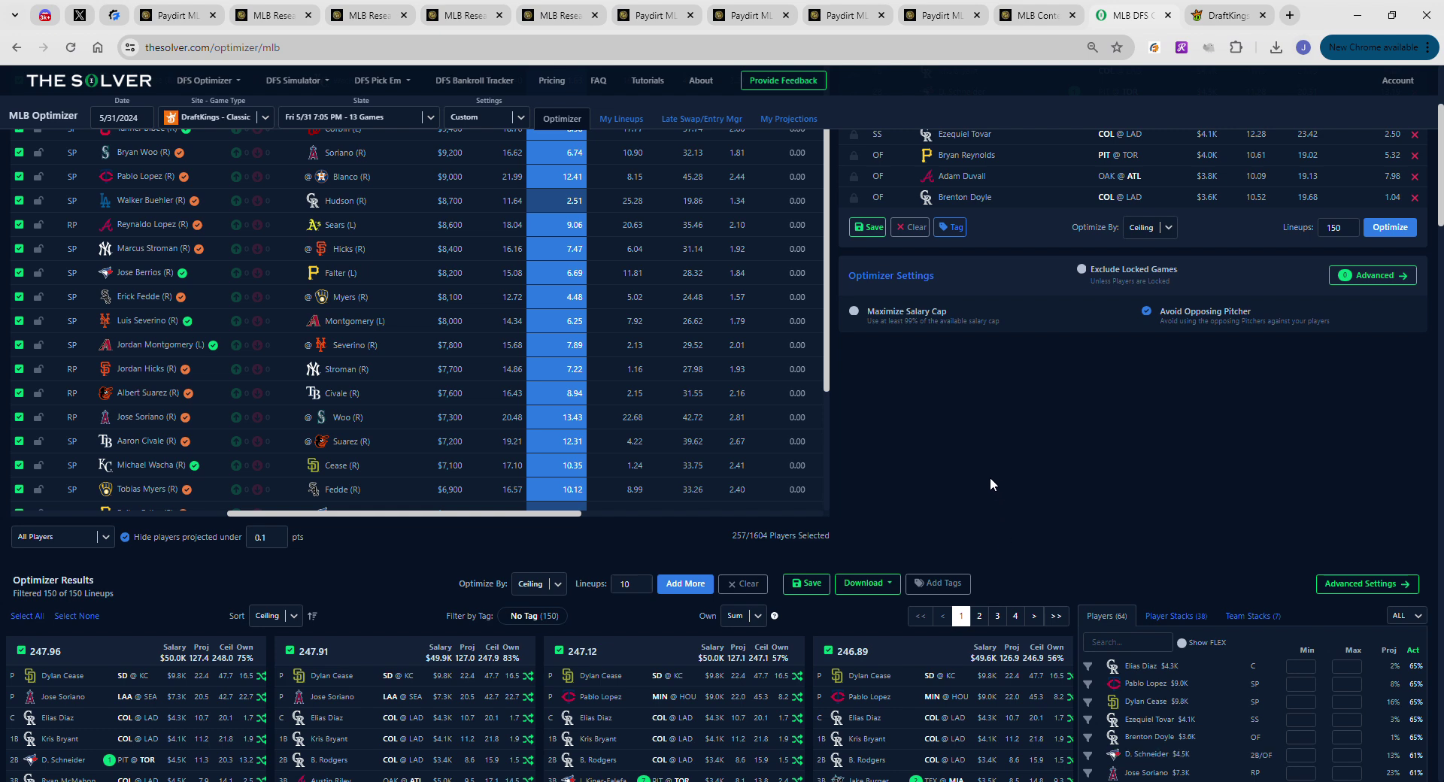
pyautogui.scroll(-4, 990, 477)
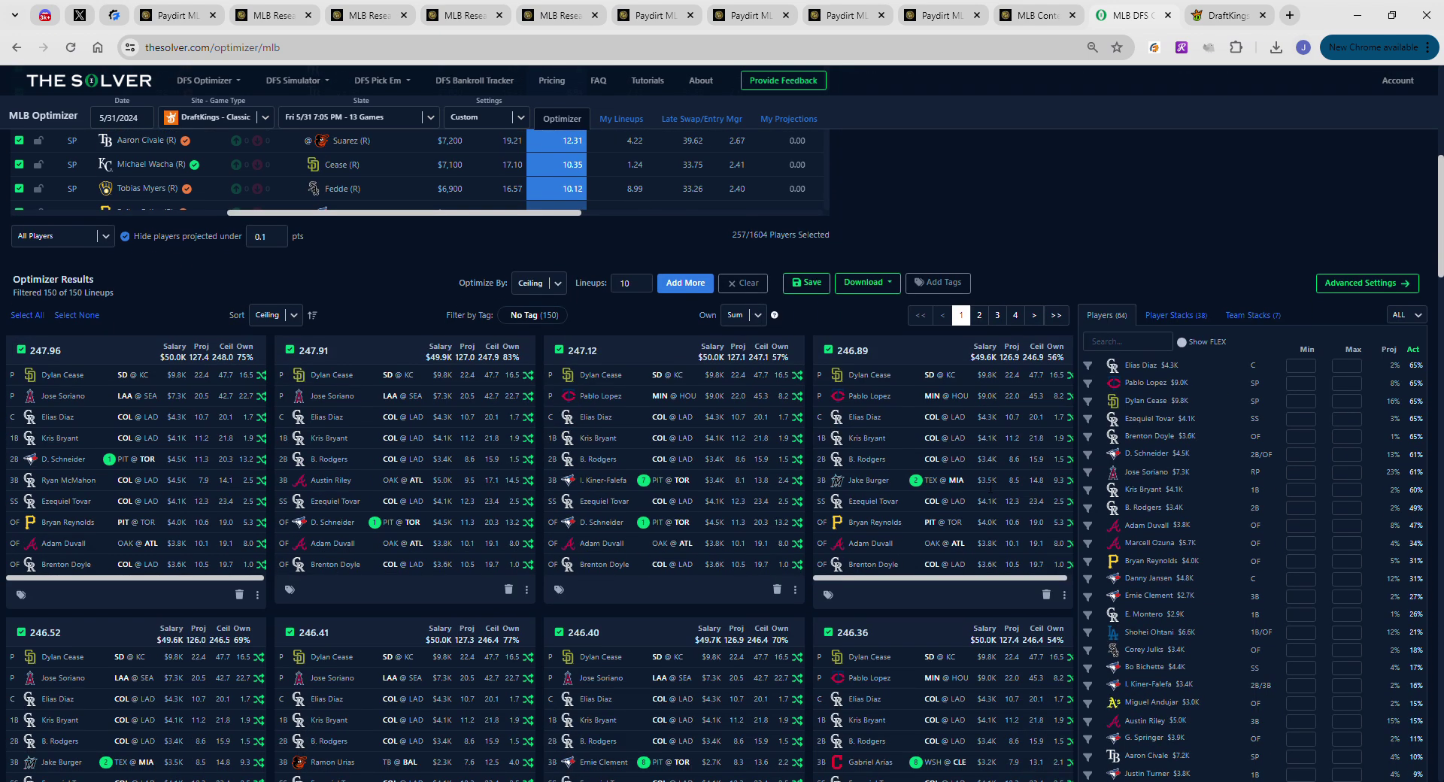
pyautogui.scroll(-1, 990, 477)
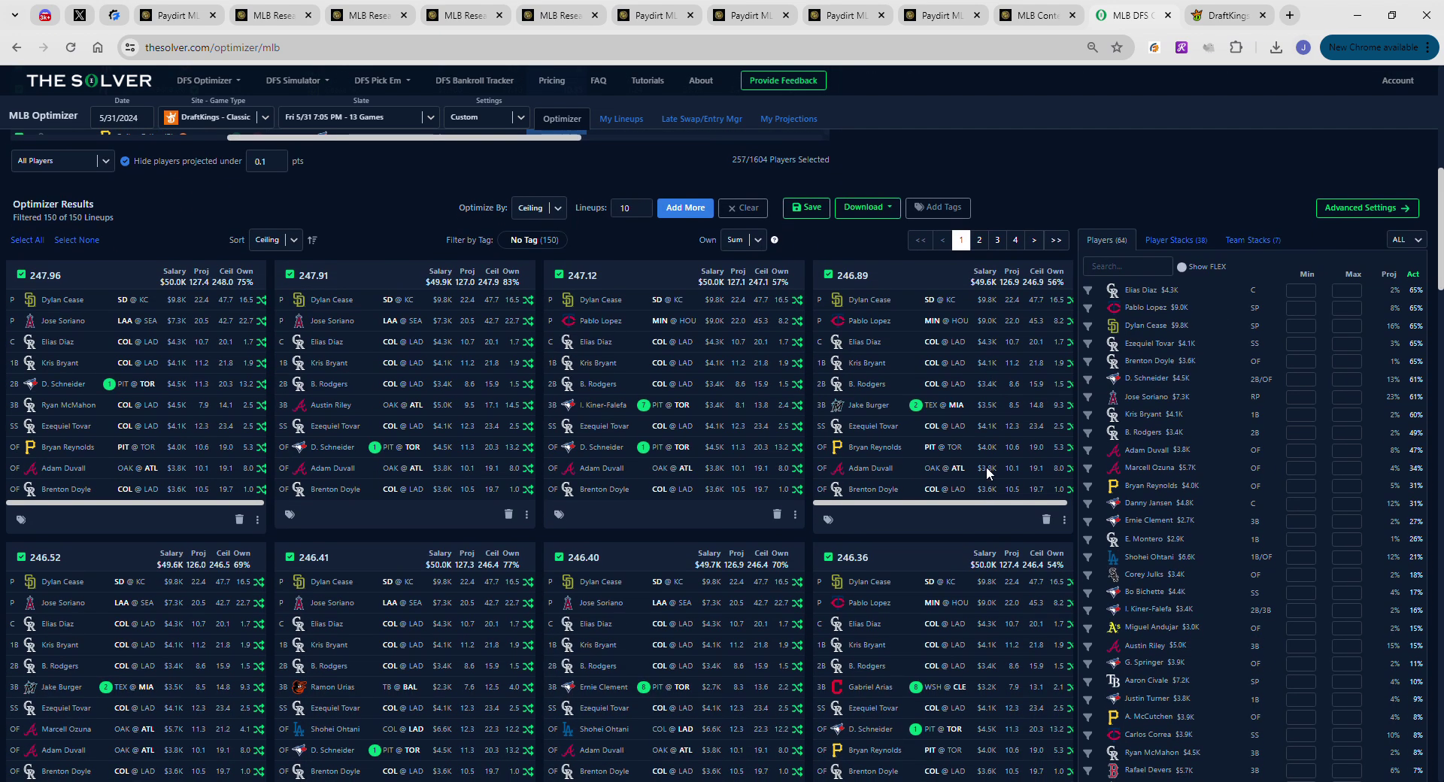
pyautogui.click(1406, 251)
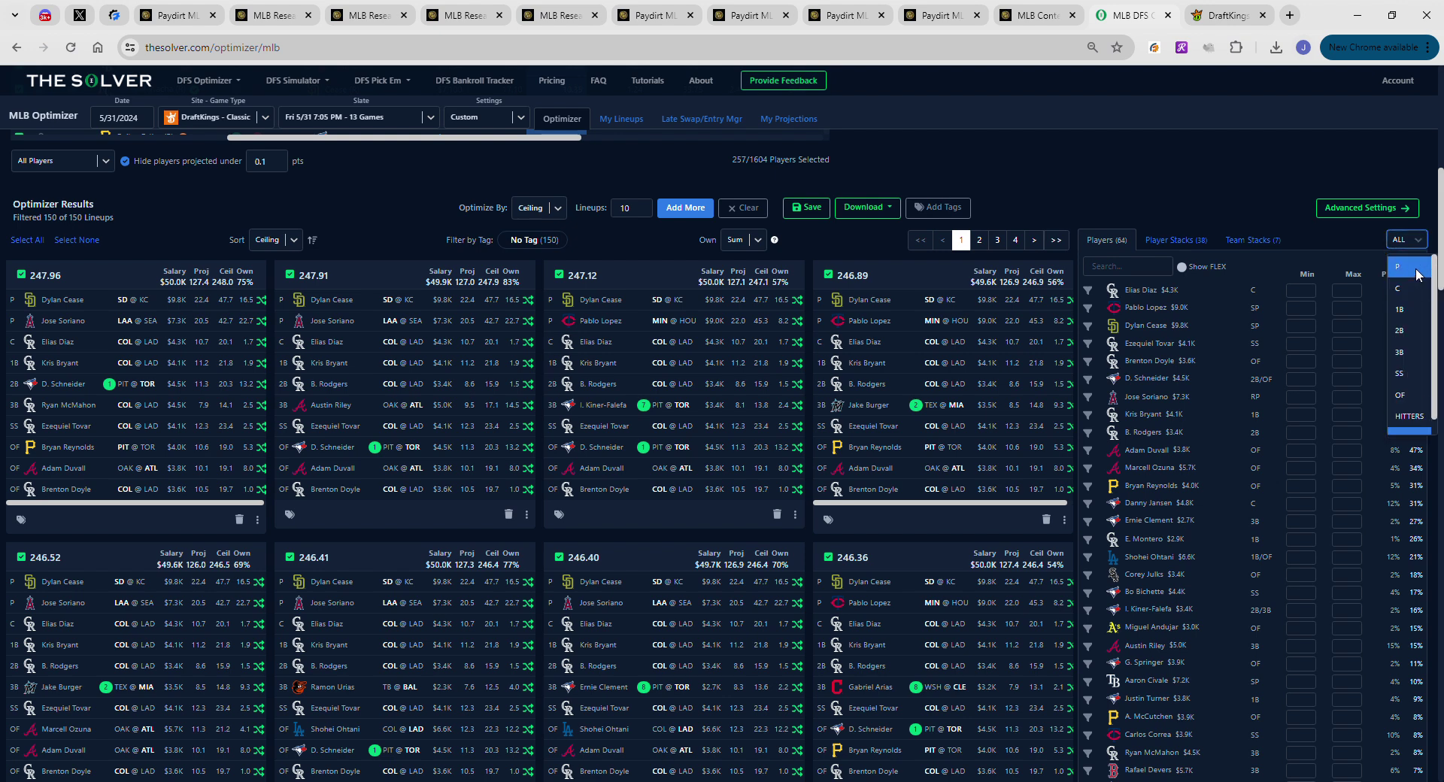
pyautogui.click(1407, 268)
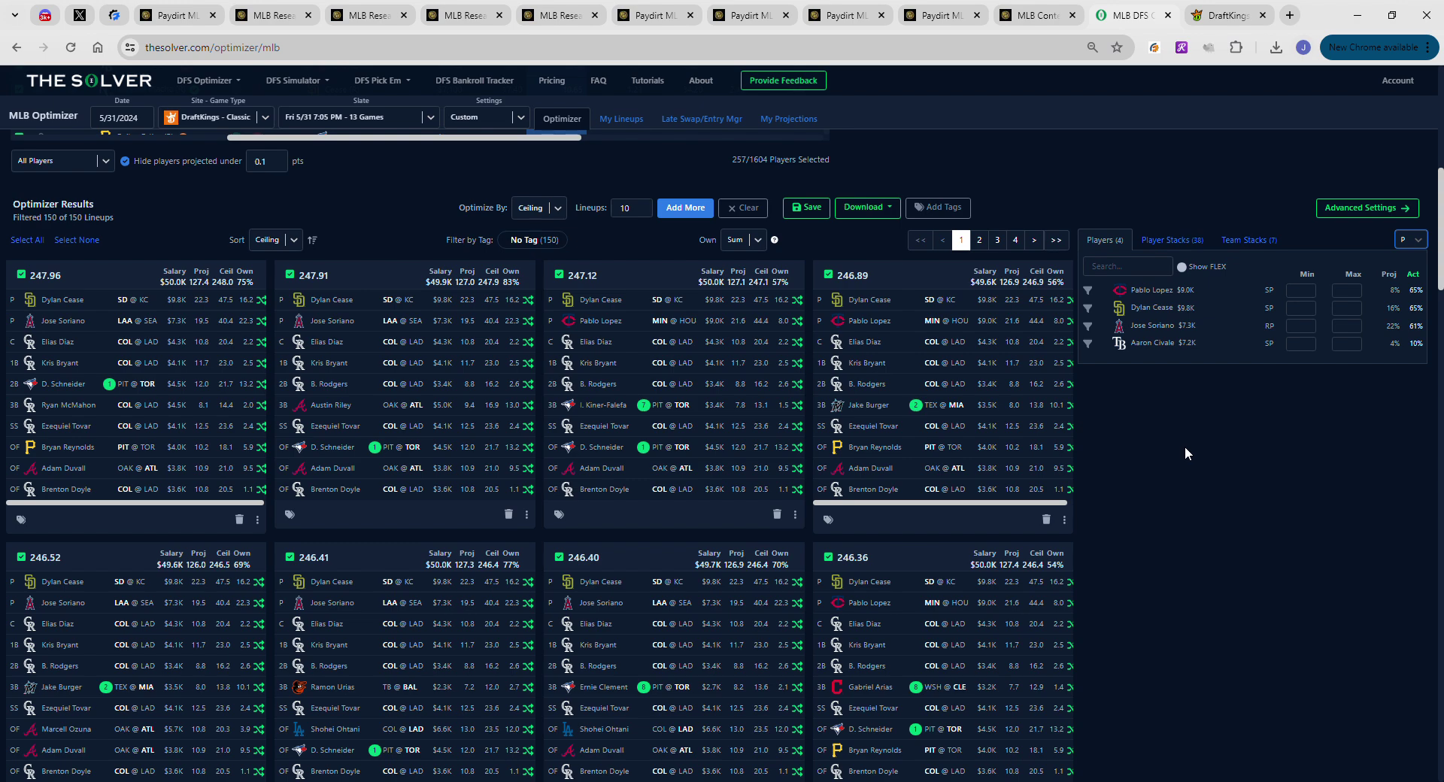
# Examine the team stack exposures of the generated lineups by team and stack size
pyautogui.scroll(4, 1184, 444)
pyautogui.scroll(-3, 1203, 474)
pyautogui.click(1249, 316)
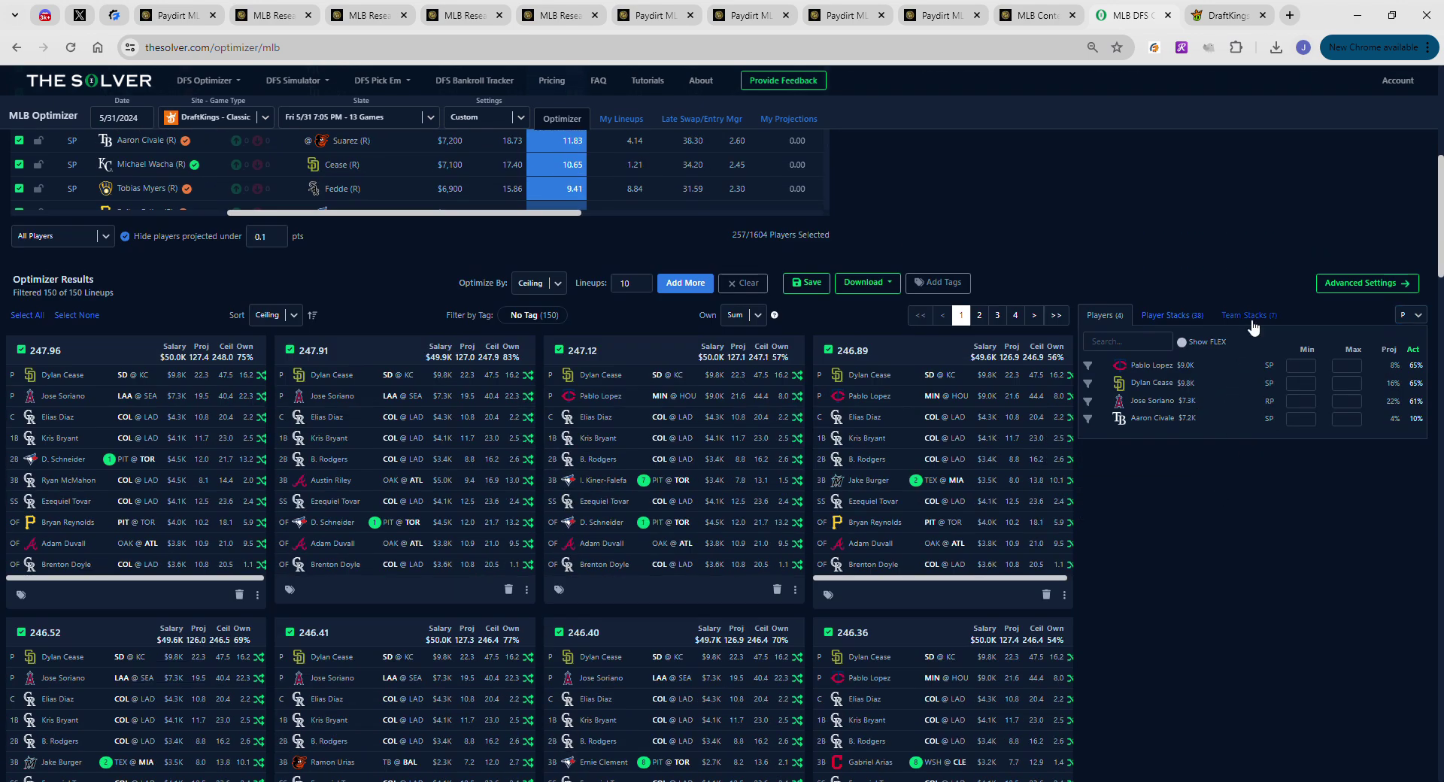
pyautogui.scroll(-1, 1294, 475)
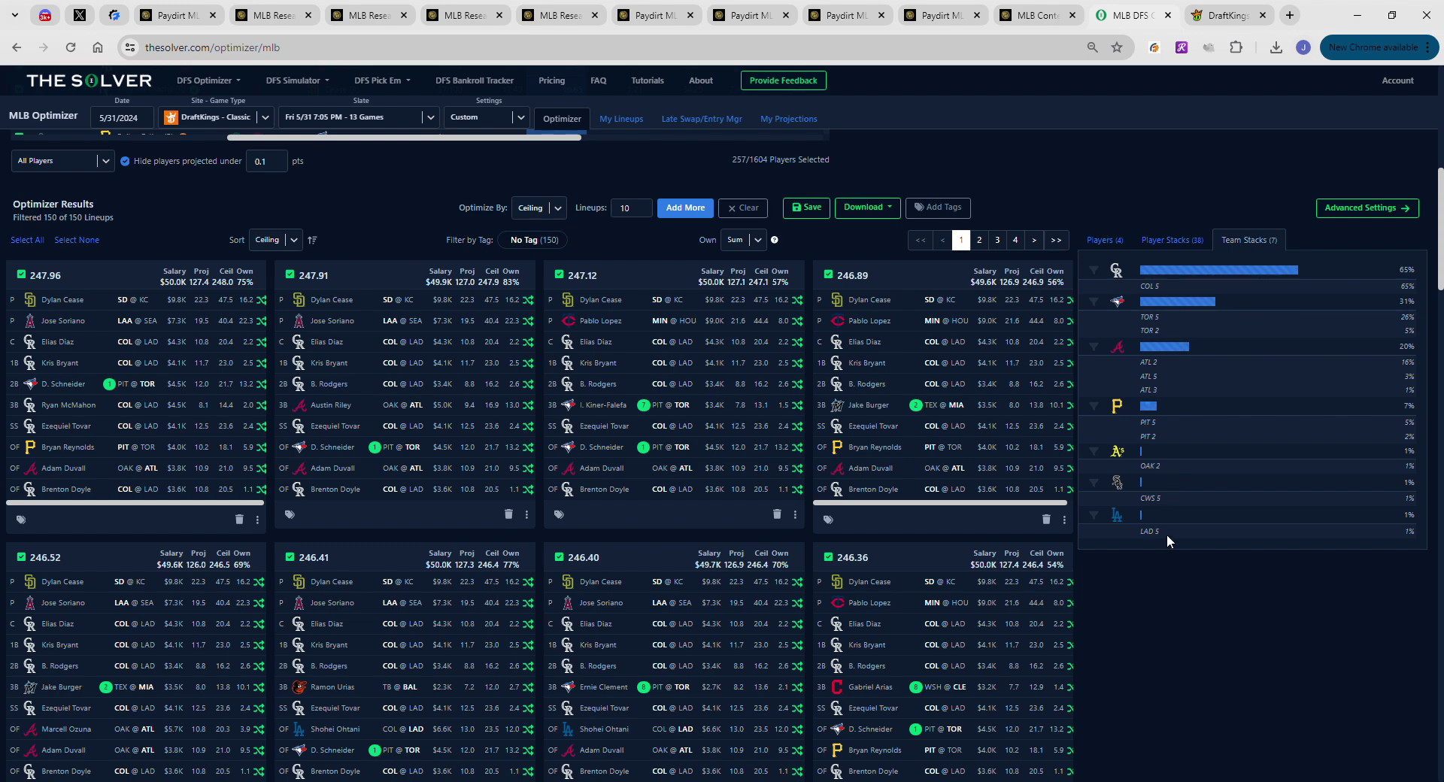
pyautogui.scroll(5, 1157, 508)
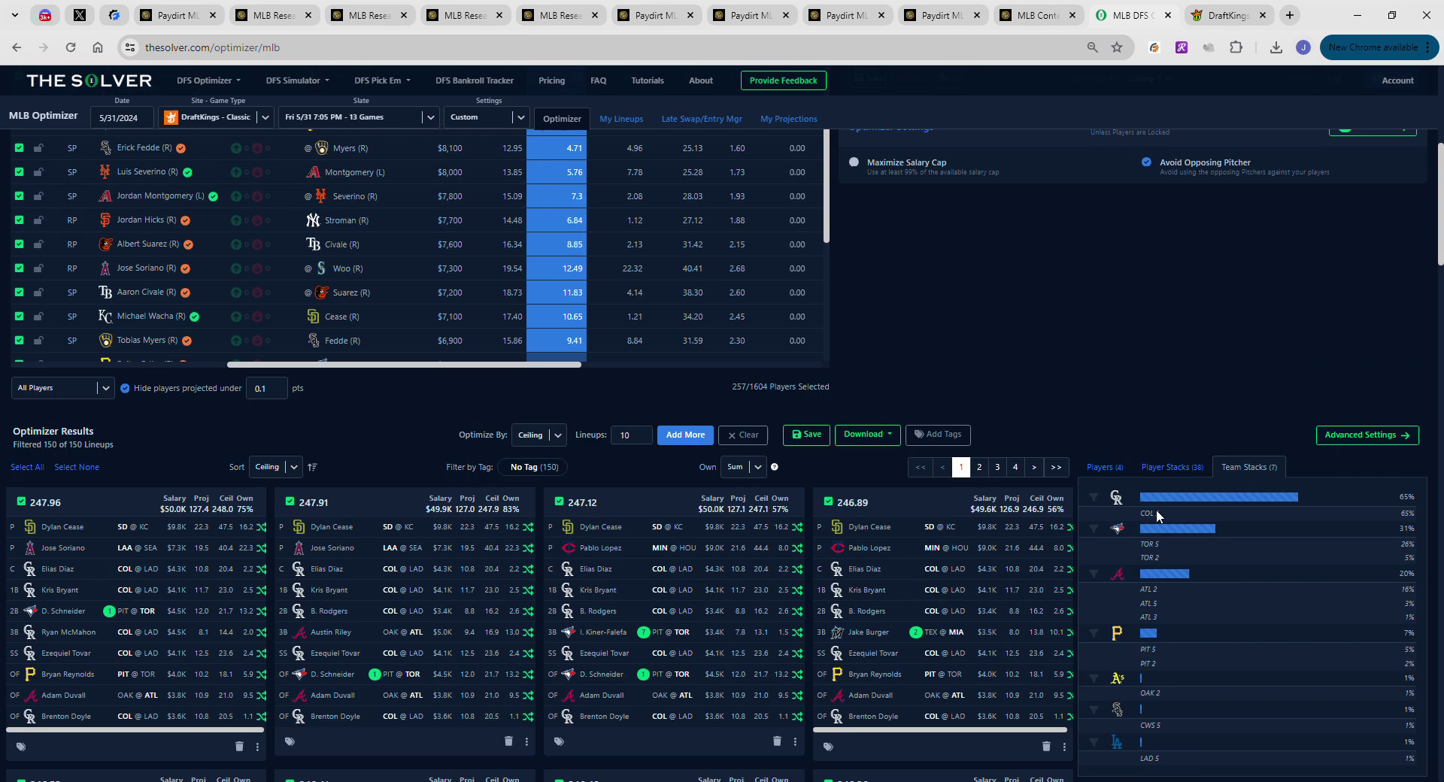
pyautogui.scroll(-4, 1171, 421)
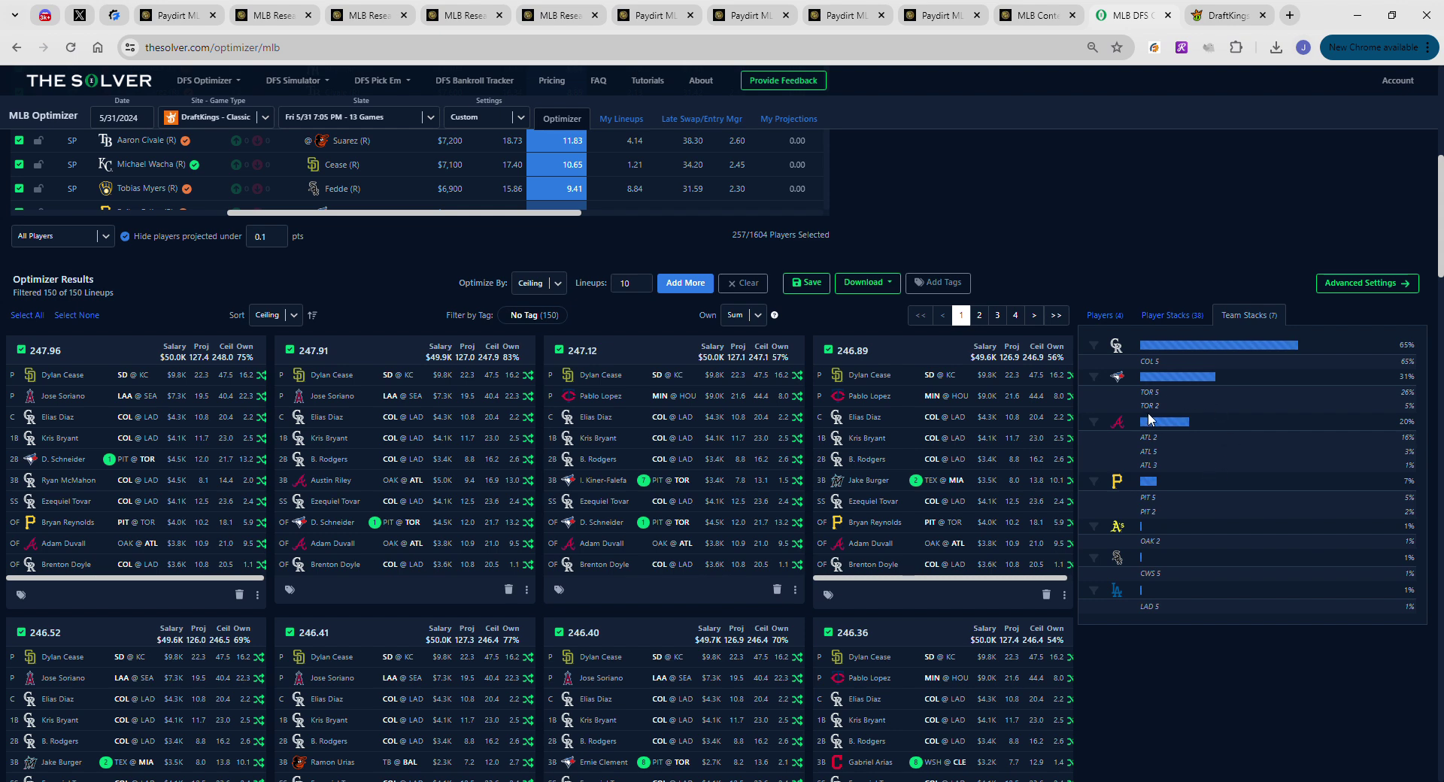
# In the advanced team settings, include COL and PIT as teams for the 5 stack type
pyautogui.scroll(5, 1202, 459)
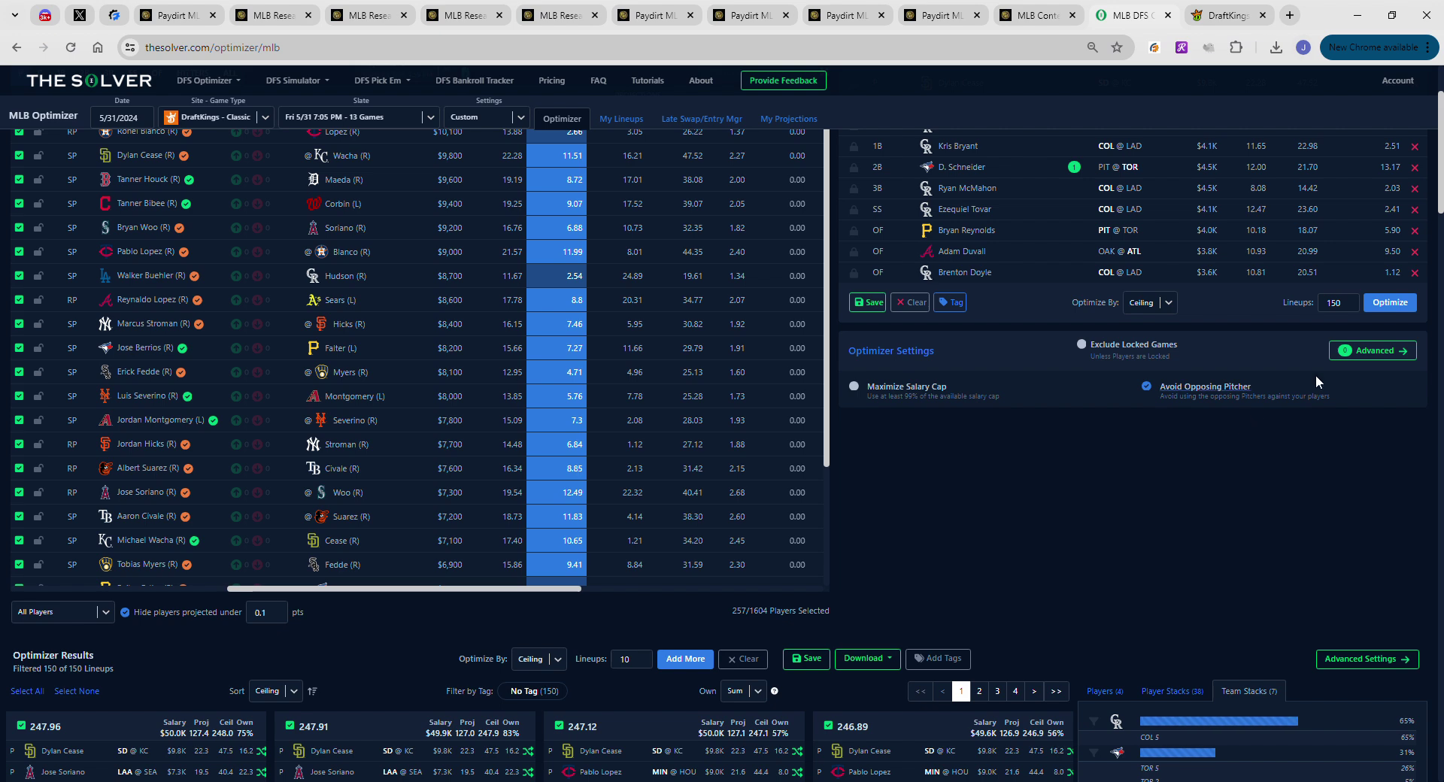
pyautogui.click(1350, 355)
pyautogui.scroll(-5, 1243, 427)
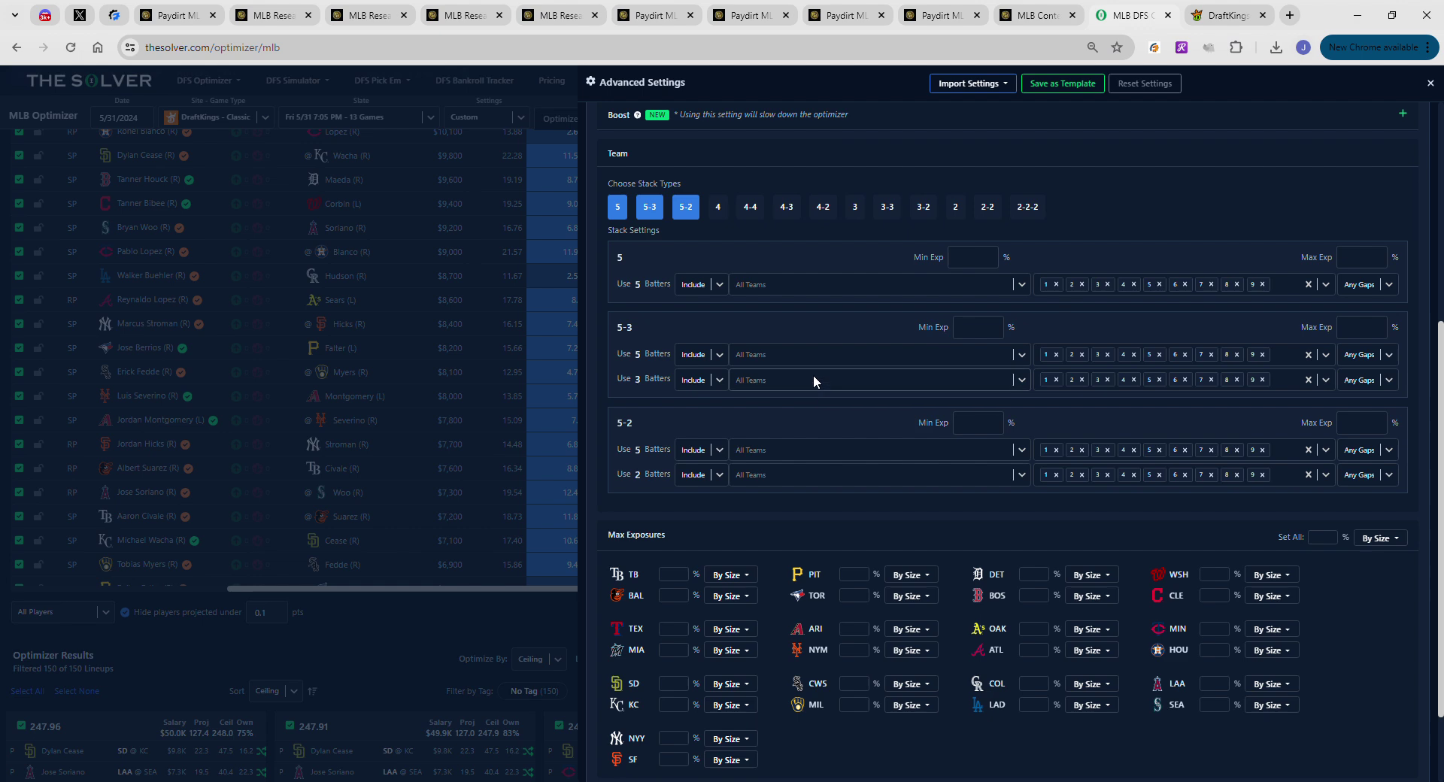
pyautogui.click(784, 282)
pyautogui.click(783, 281)
pyautogui.click(782, 278)
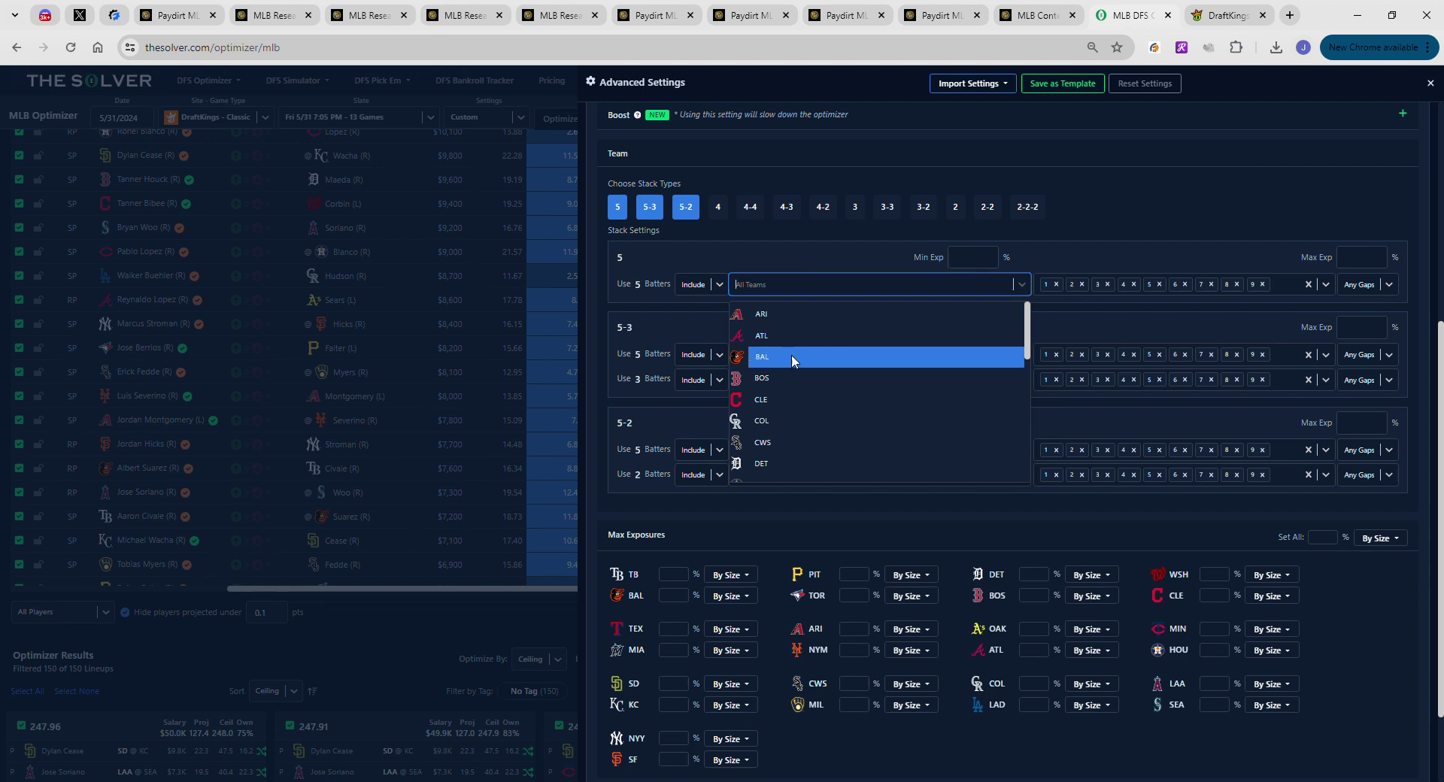
pyautogui.click(798, 423)
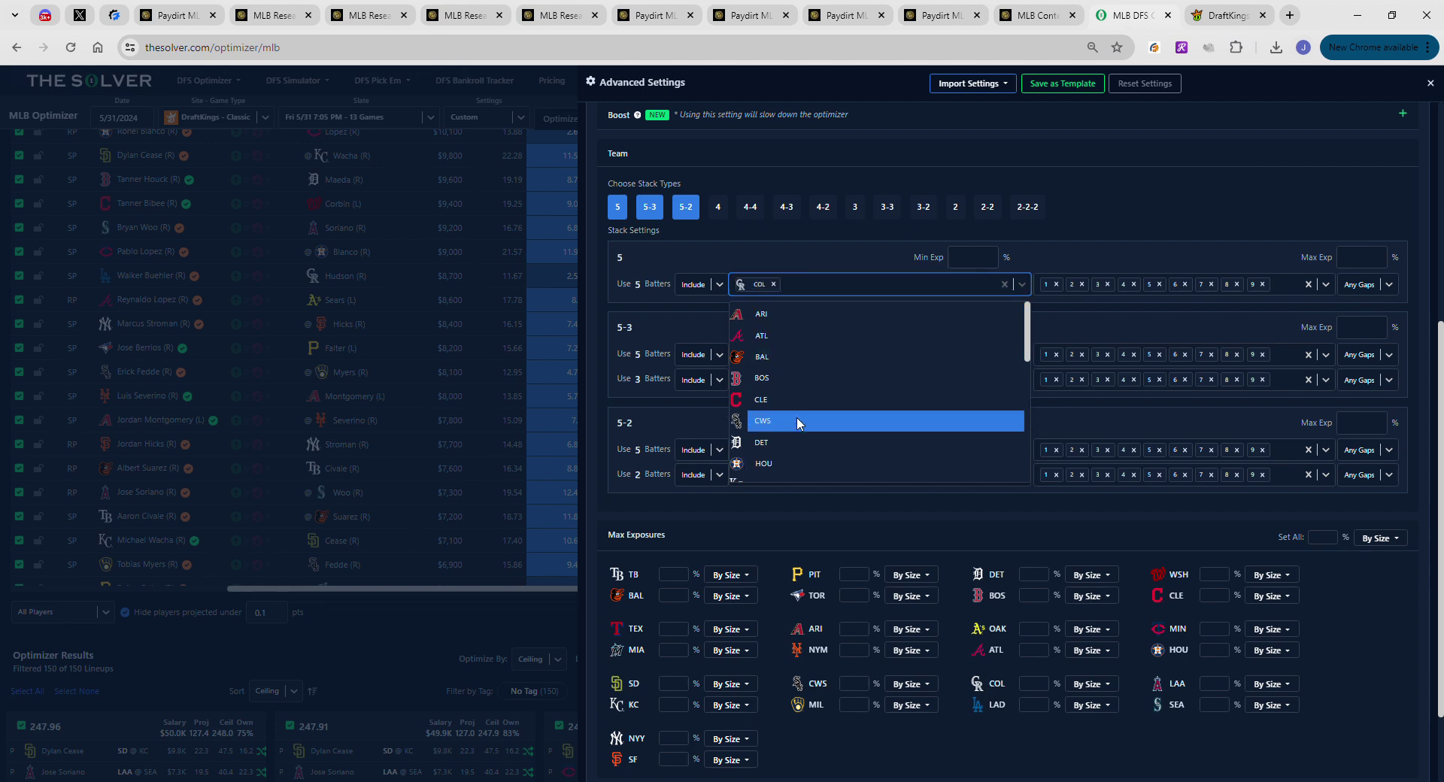
pyautogui.scroll(-1, 823, 391)
pyautogui.scroll(-3, 834, 394)
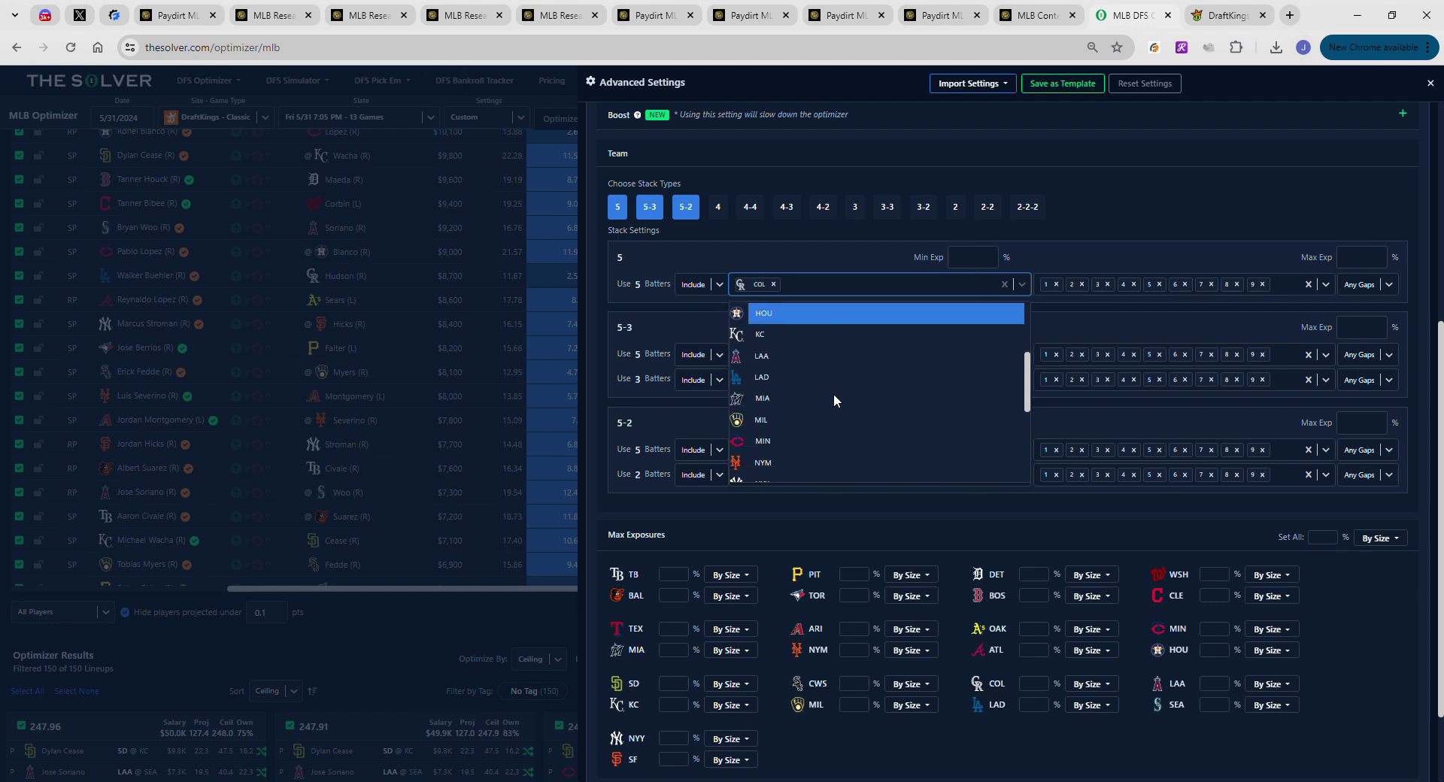
pyautogui.click(775, 378)
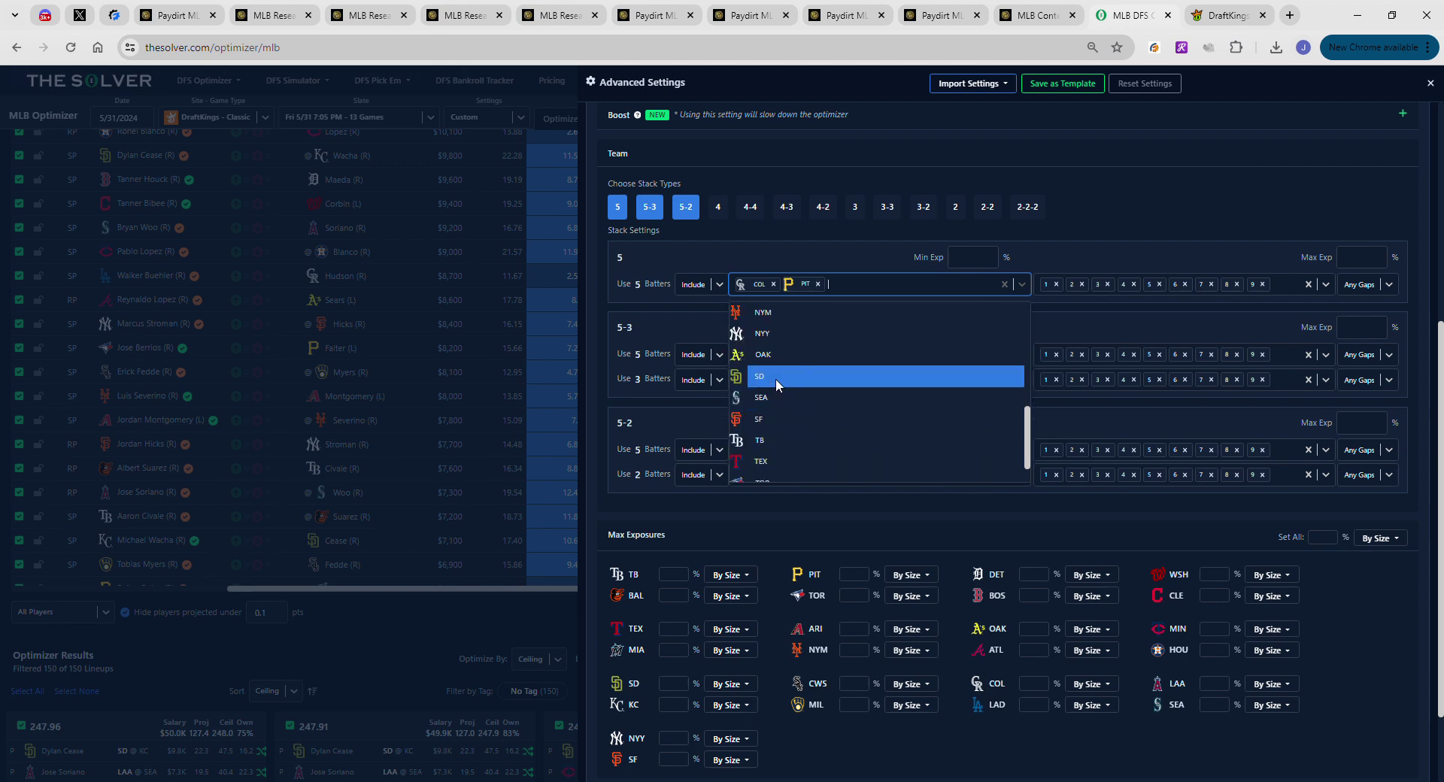
# Add TOR, TEX, MIA and LAD to the included teams of the 5 stack
pyautogui.scroll(-1, 788, 400)
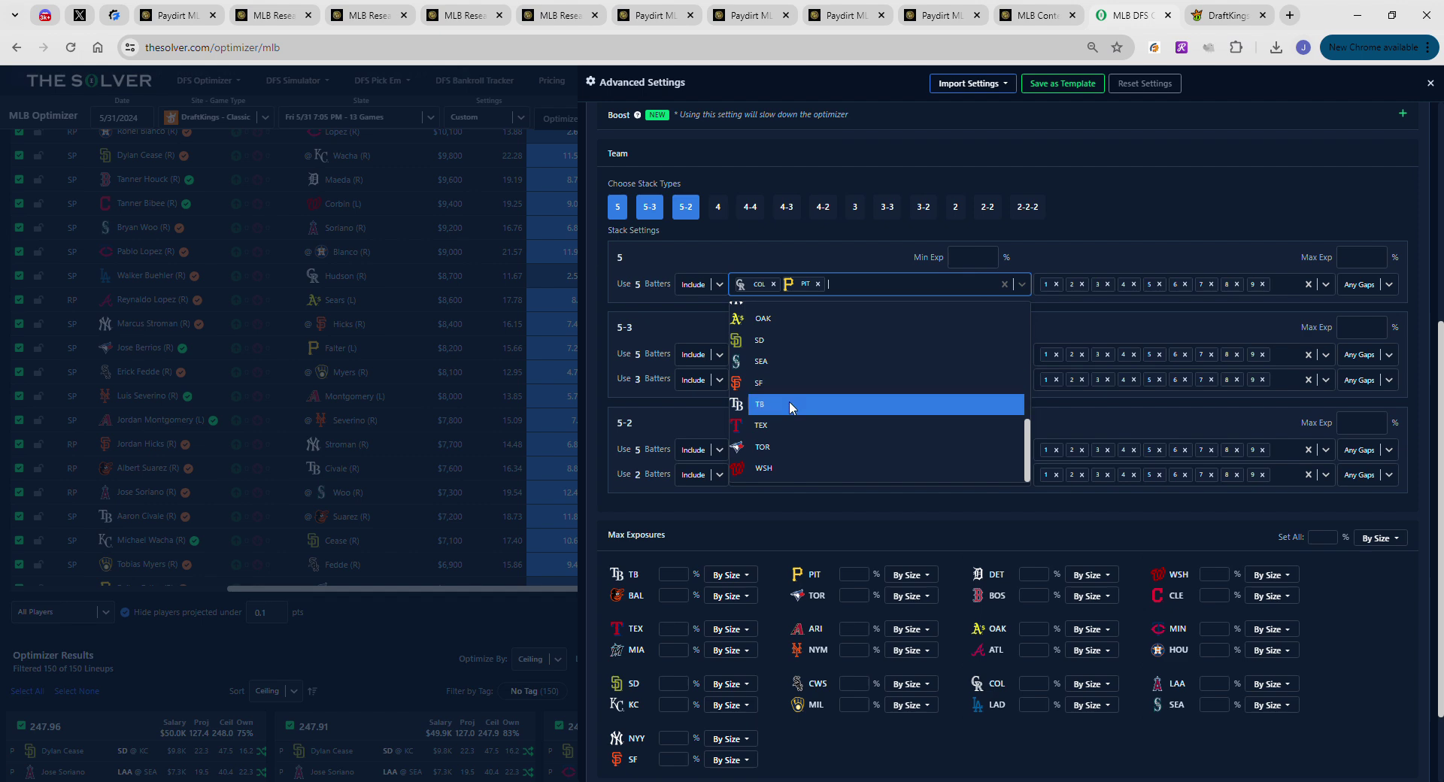
pyautogui.click(788, 446)
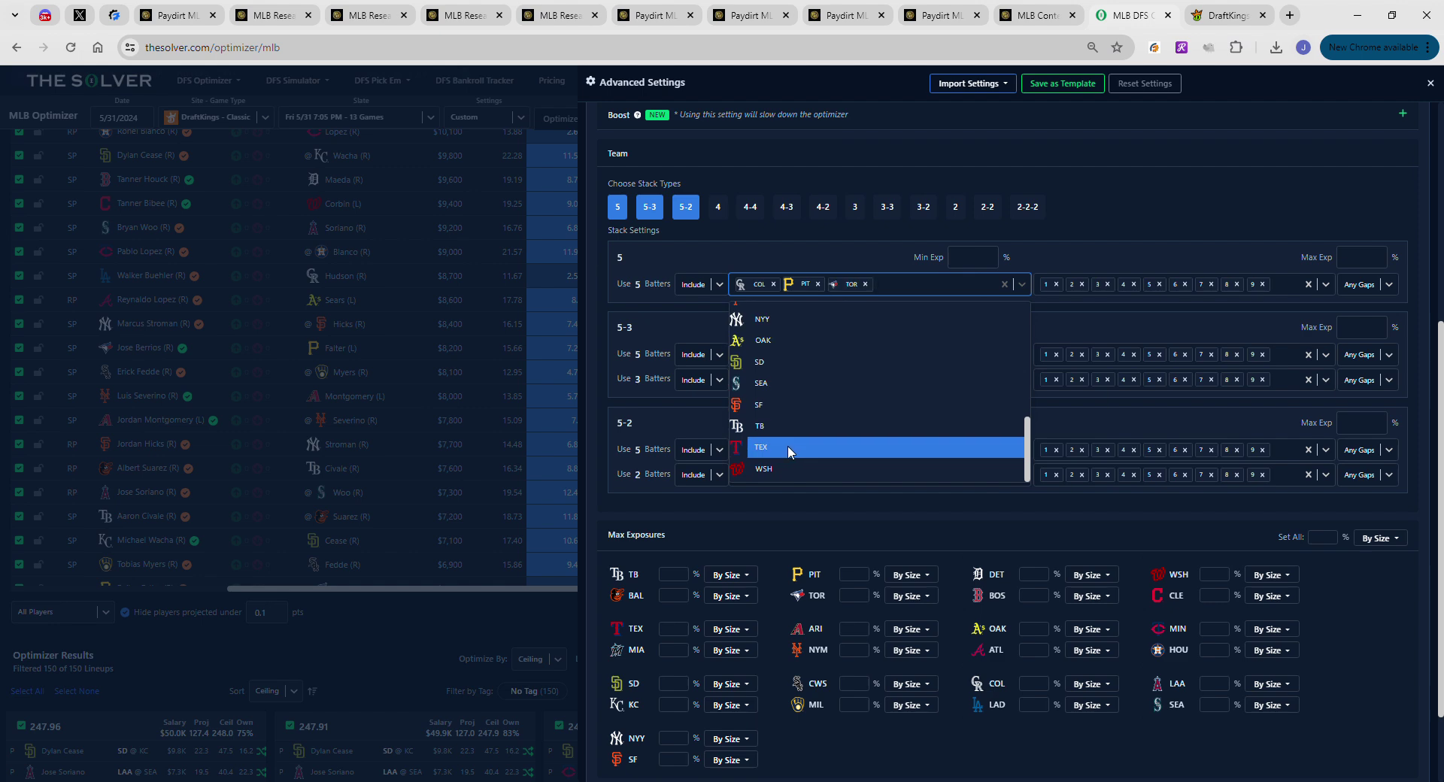
pyautogui.click(788, 445)
pyautogui.scroll(3, 797, 433)
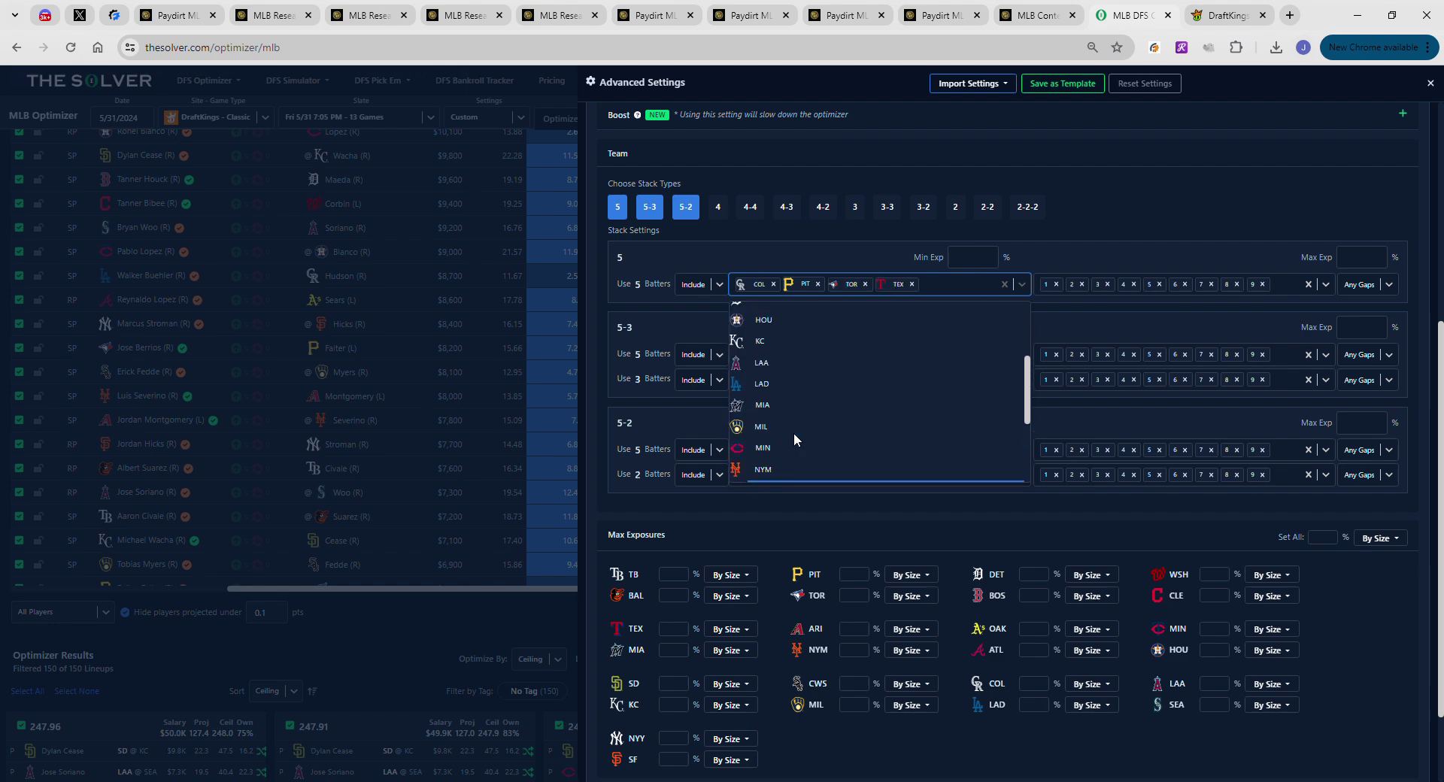
pyautogui.click(778, 397)
pyautogui.click(774, 388)
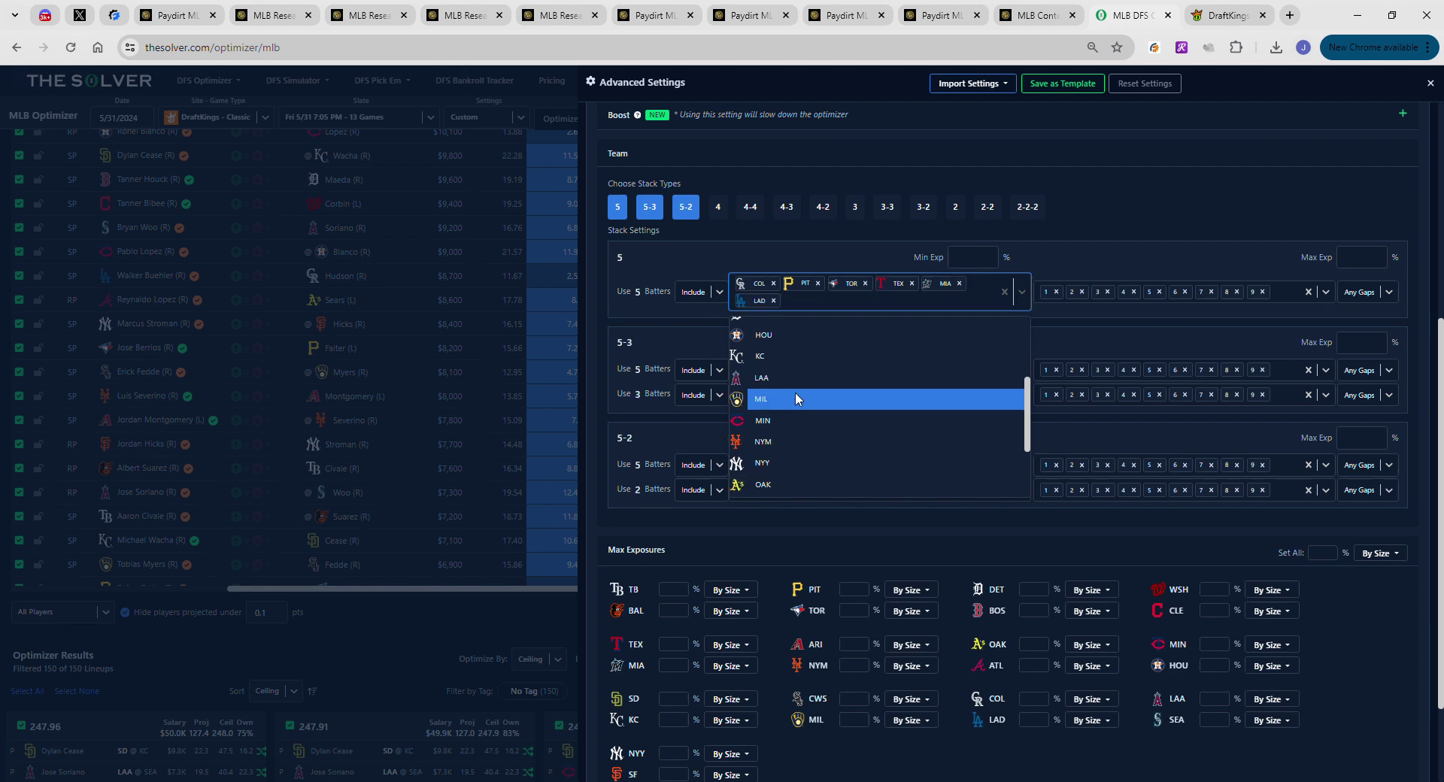
# Add BOS to the 5 stack's included teams and look through the remaining teams
pyautogui.scroll(3, 820, 388)
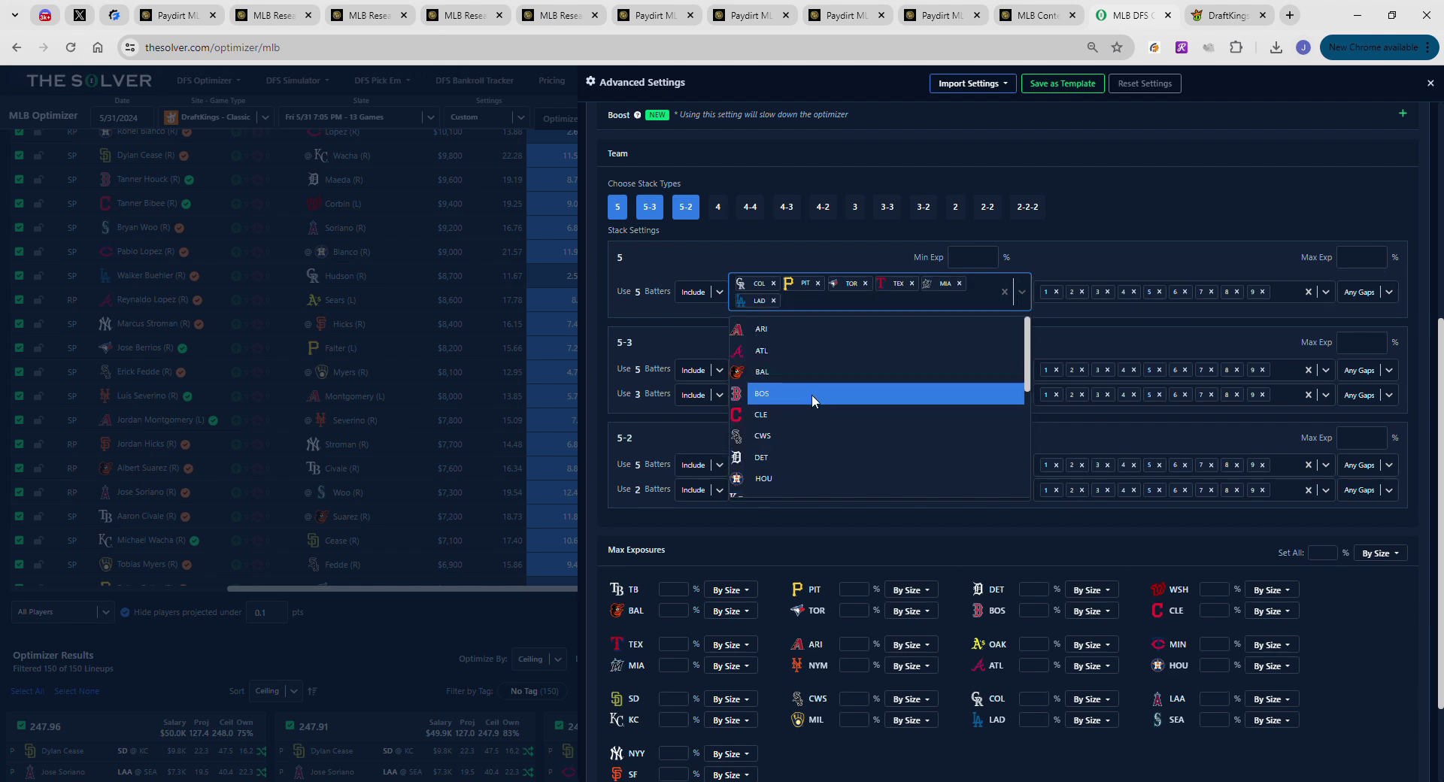
pyautogui.click(796, 375)
pyautogui.click(821, 302)
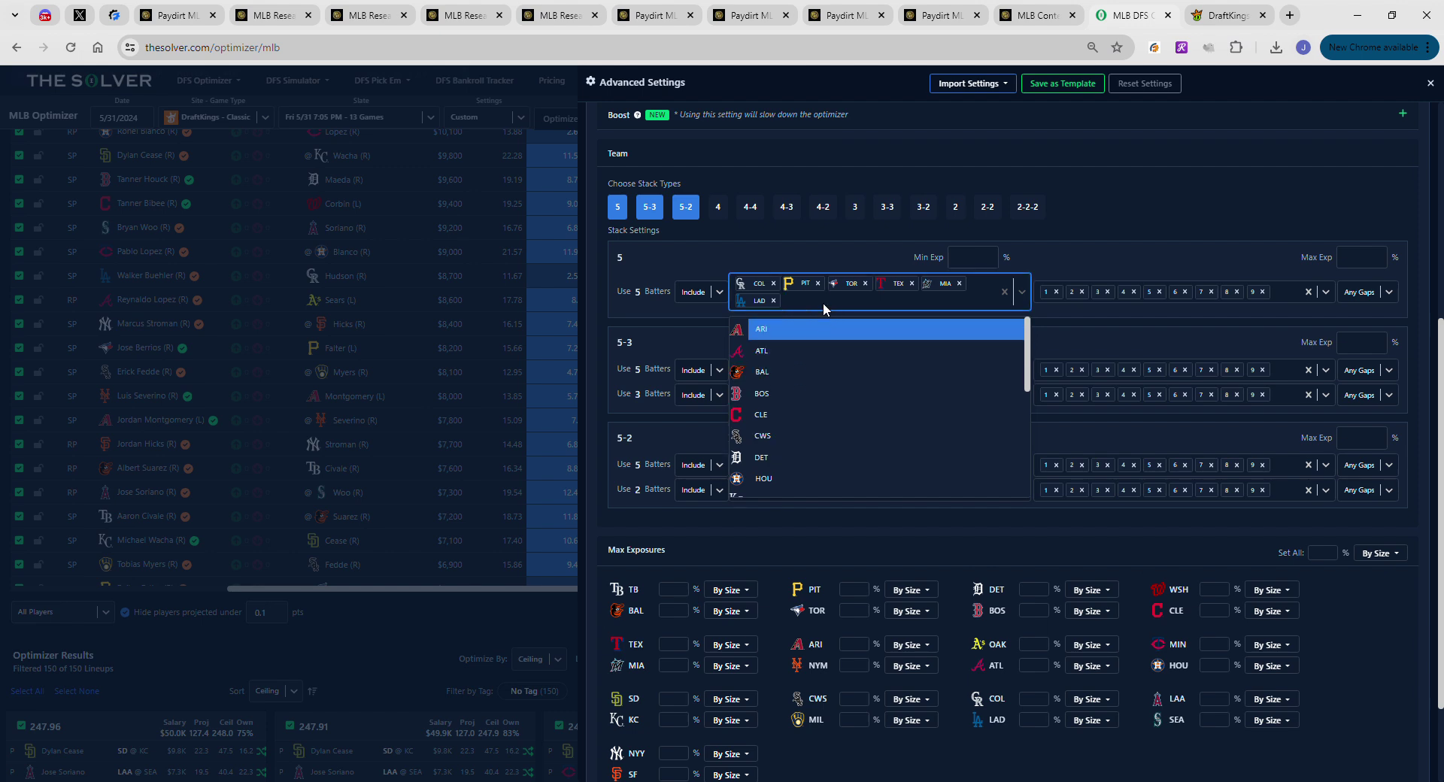
pyautogui.click(787, 392)
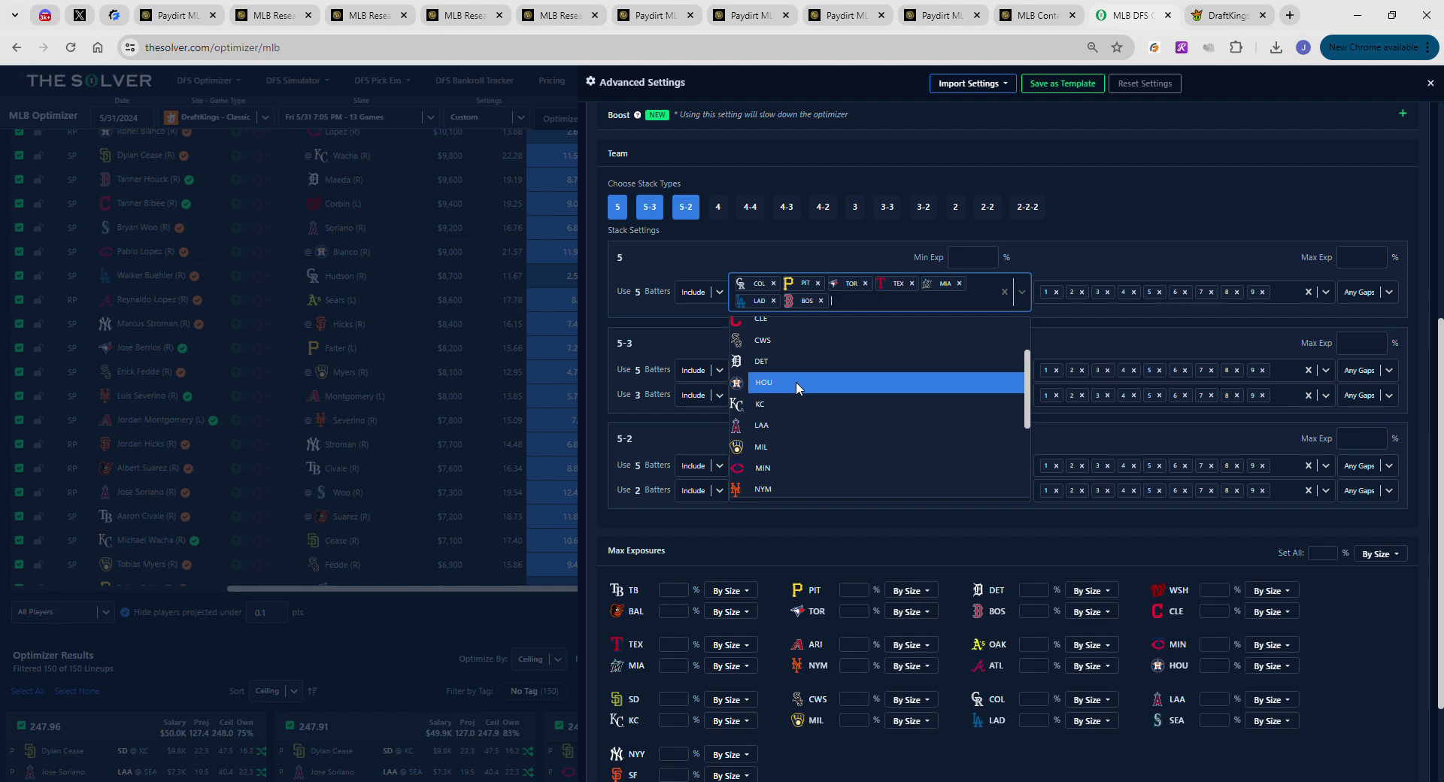
pyautogui.press('Down')
pyautogui.press('Down')
pyautogui.press('Down')
pyautogui.press('Down')
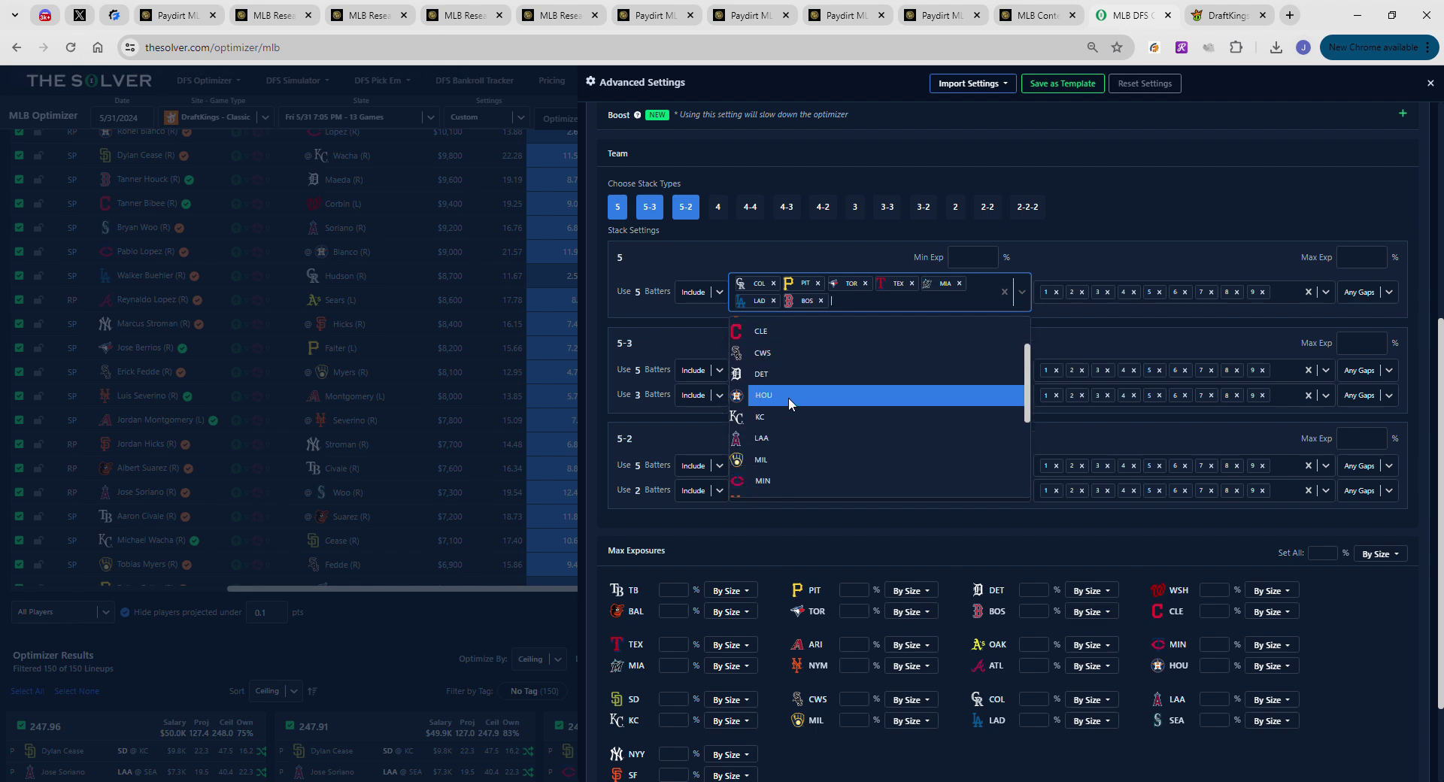
# Include COL, PIT, TOR and TEX as teams for the five batters of the 5-3 stack
pyautogui.click(727, 341)
pyautogui.click(774, 369)
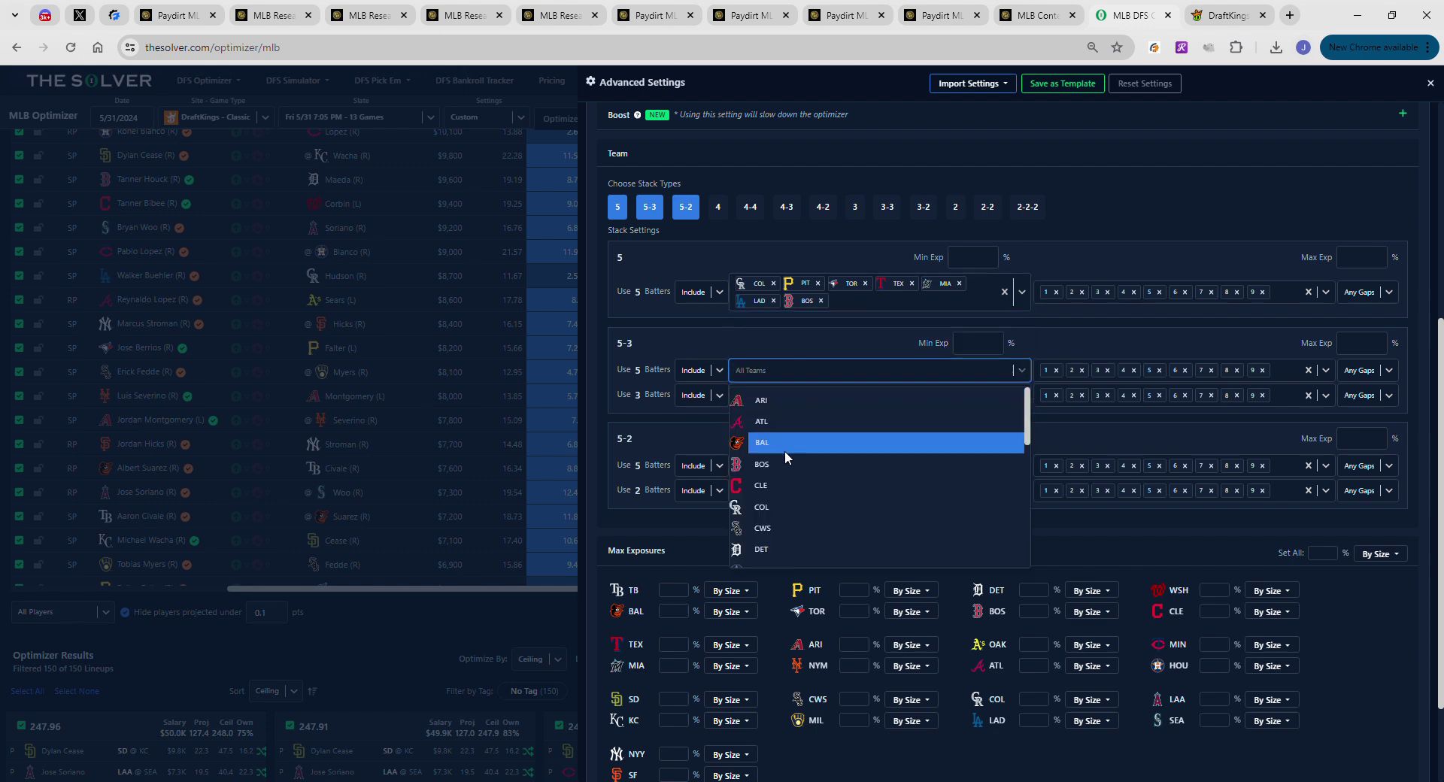
pyautogui.click(779, 500)
pyautogui.scroll(-5, 804, 459)
pyautogui.click(777, 527)
pyautogui.click(786, 528)
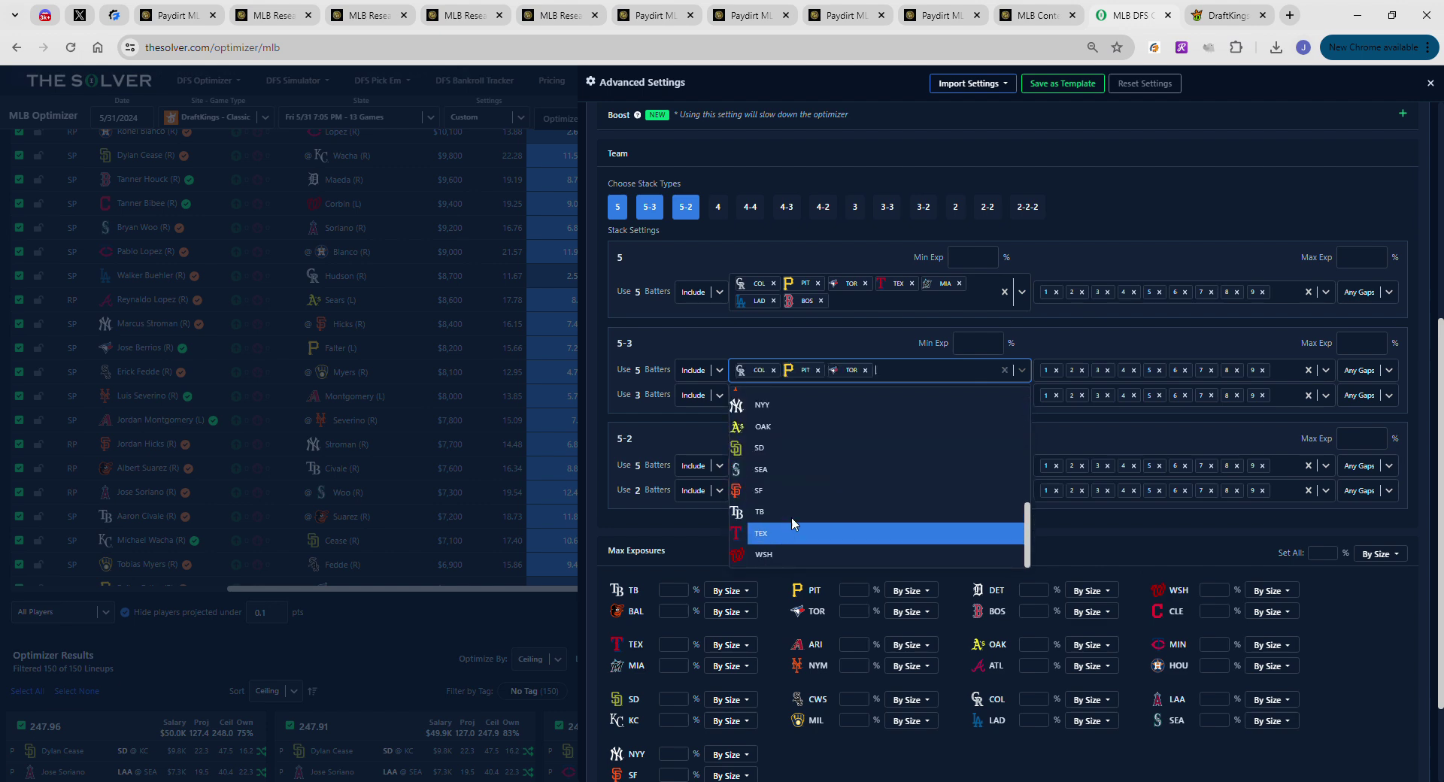
pyautogui.click(791, 528)
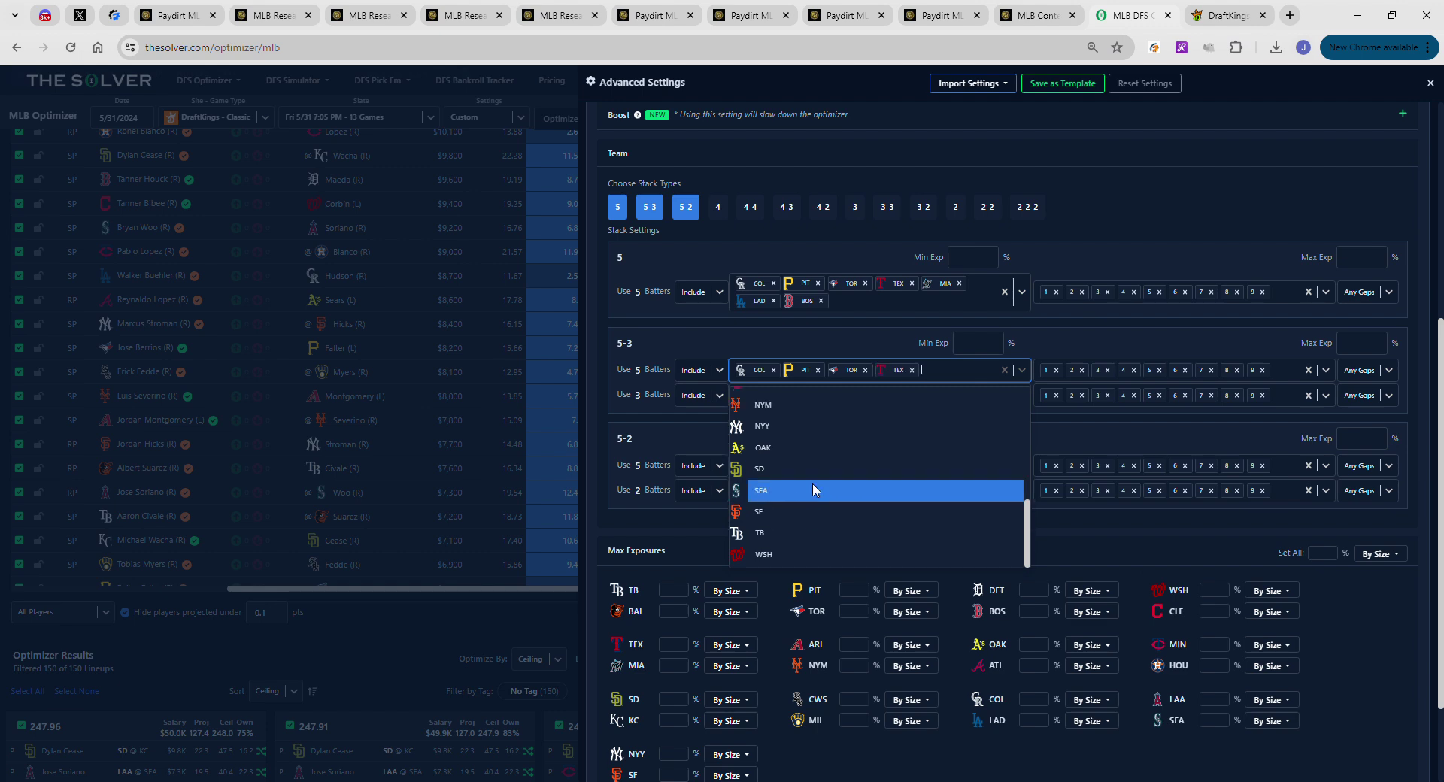
# Add MIA, LAD and BOS to the included five-batter teams of the 5-3 stack
pyautogui.scroll(2, 813, 485)
pyautogui.click(792, 419)
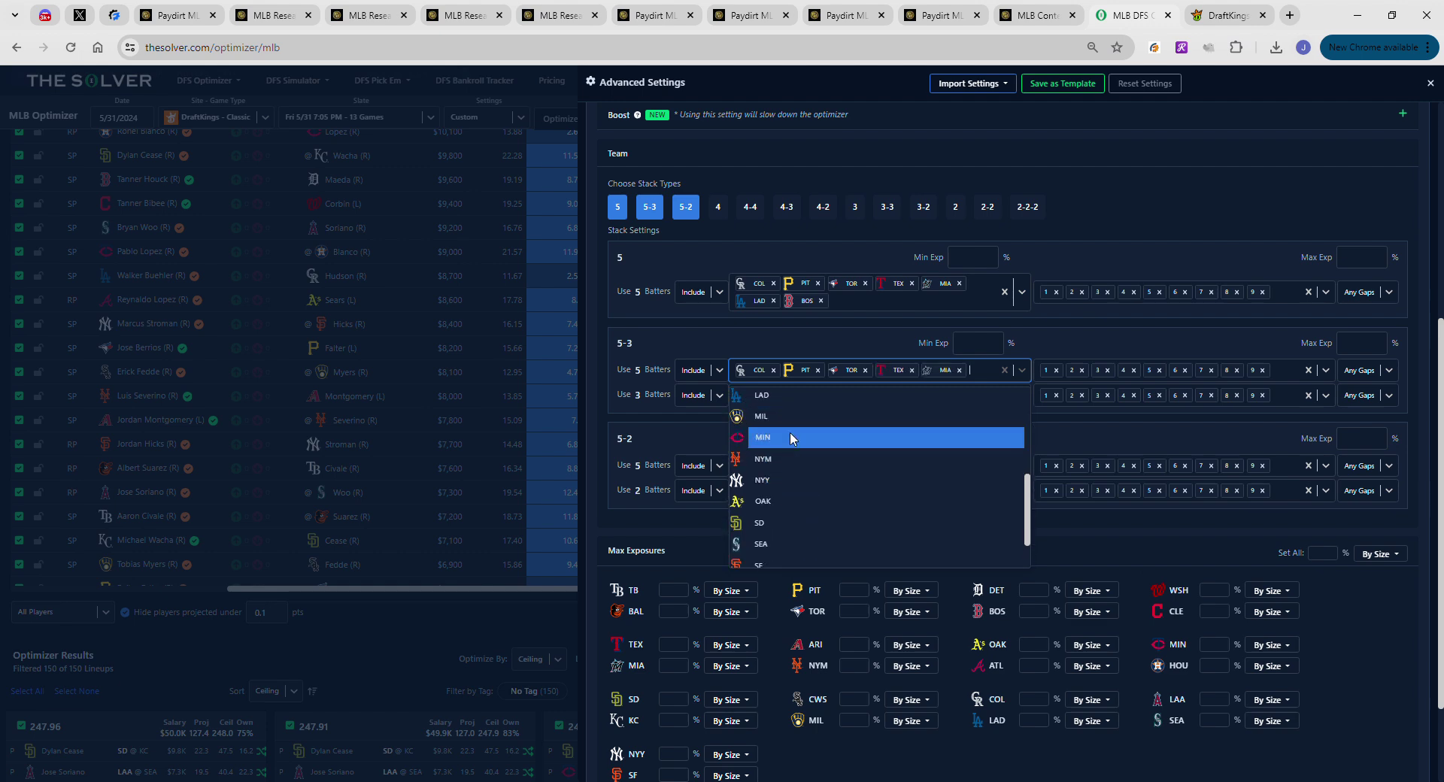
pyautogui.click(784, 396)
pyautogui.scroll(3, 786, 417)
pyautogui.click(788, 427)
pyautogui.click(701, 349)
# Include COL, MIA, PIT, TEX and TOR as teams for the five batters of the 5-2 stack
pyautogui.click(775, 482)
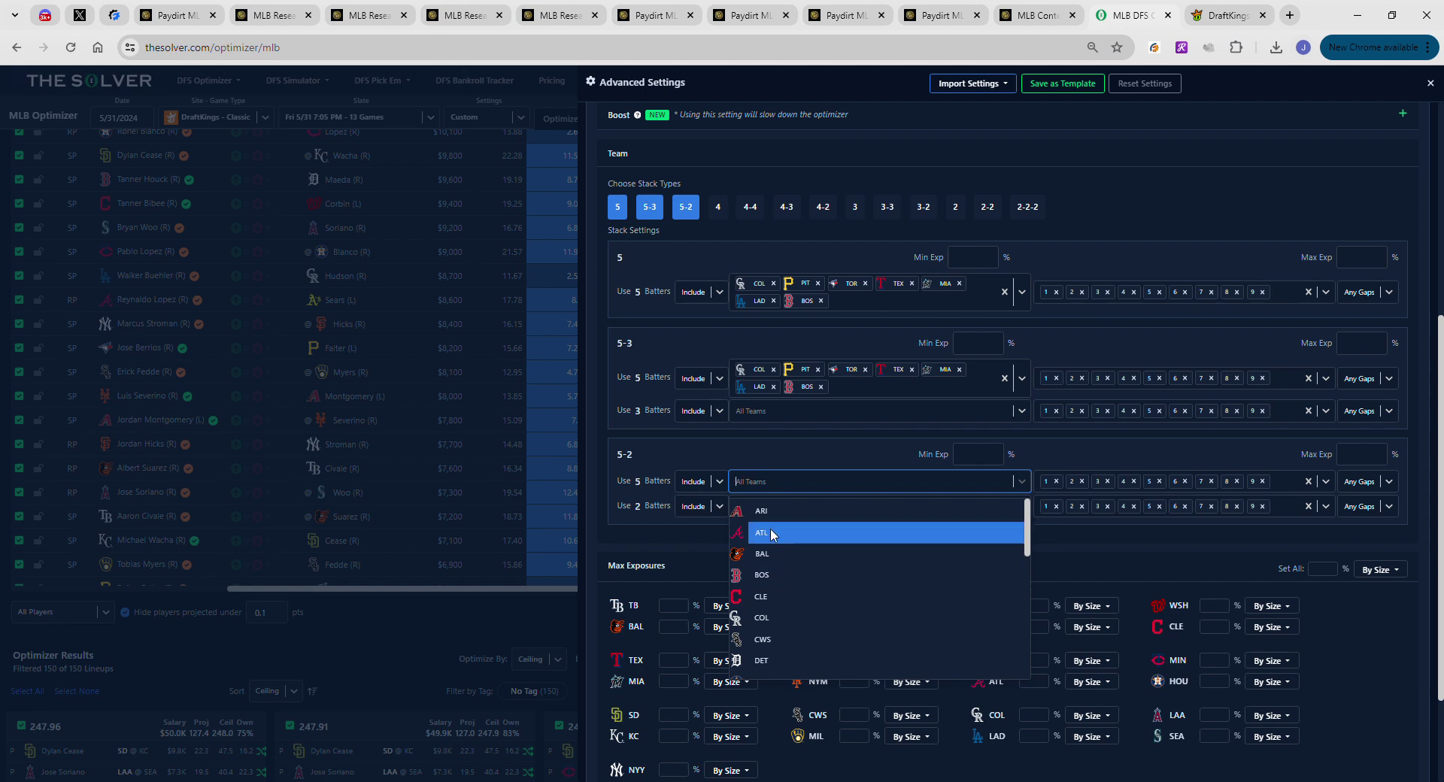
pyautogui.click(772, 613)
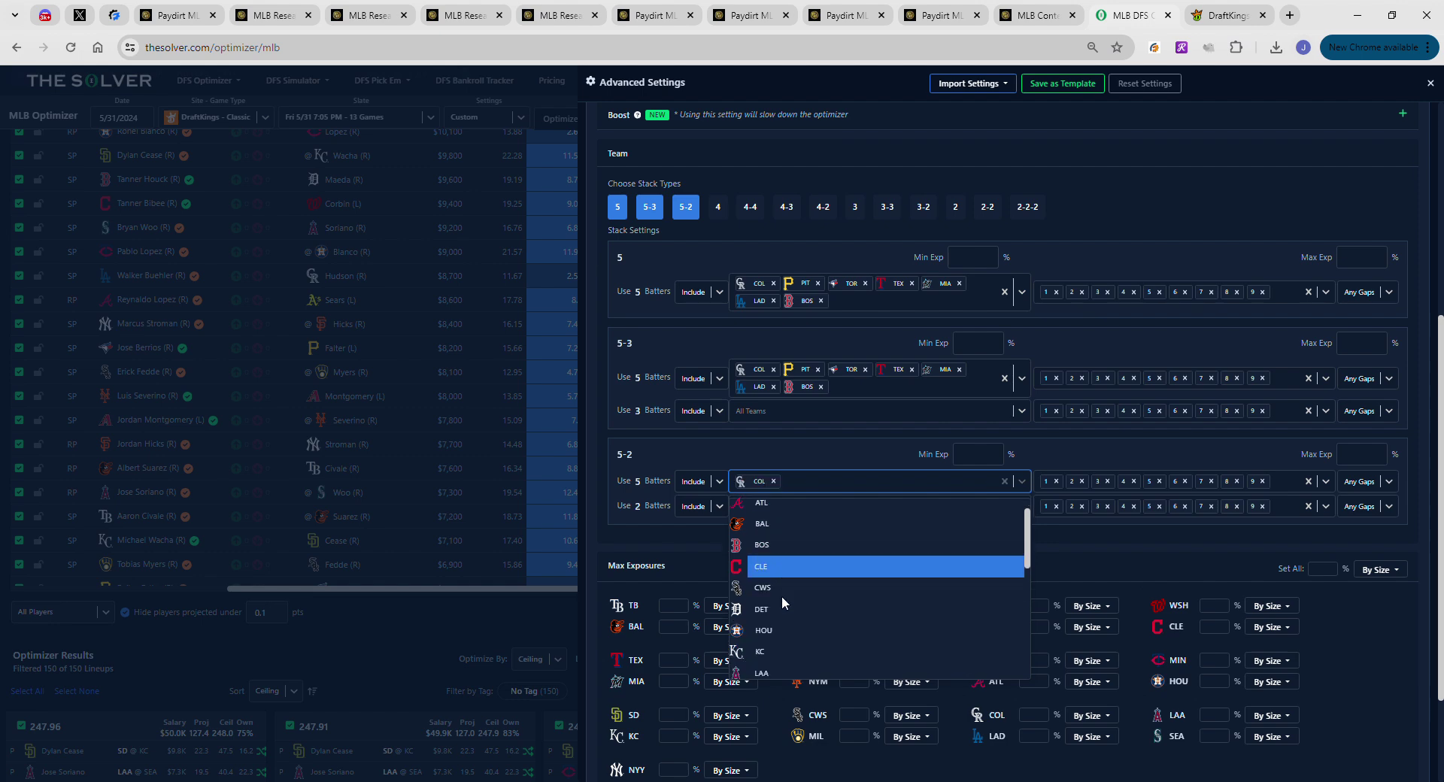
pyautogui.scroll(-2, 782, 596)
pyautogui.scroll(-1, 783, 587)
pyautogui.click(778, 542)
pyautogui.scroll(-5, 778, 564)
pyautogui.click(764, 516)
pyautogui.click(764, 623)
pyautogui.click(764, 644)
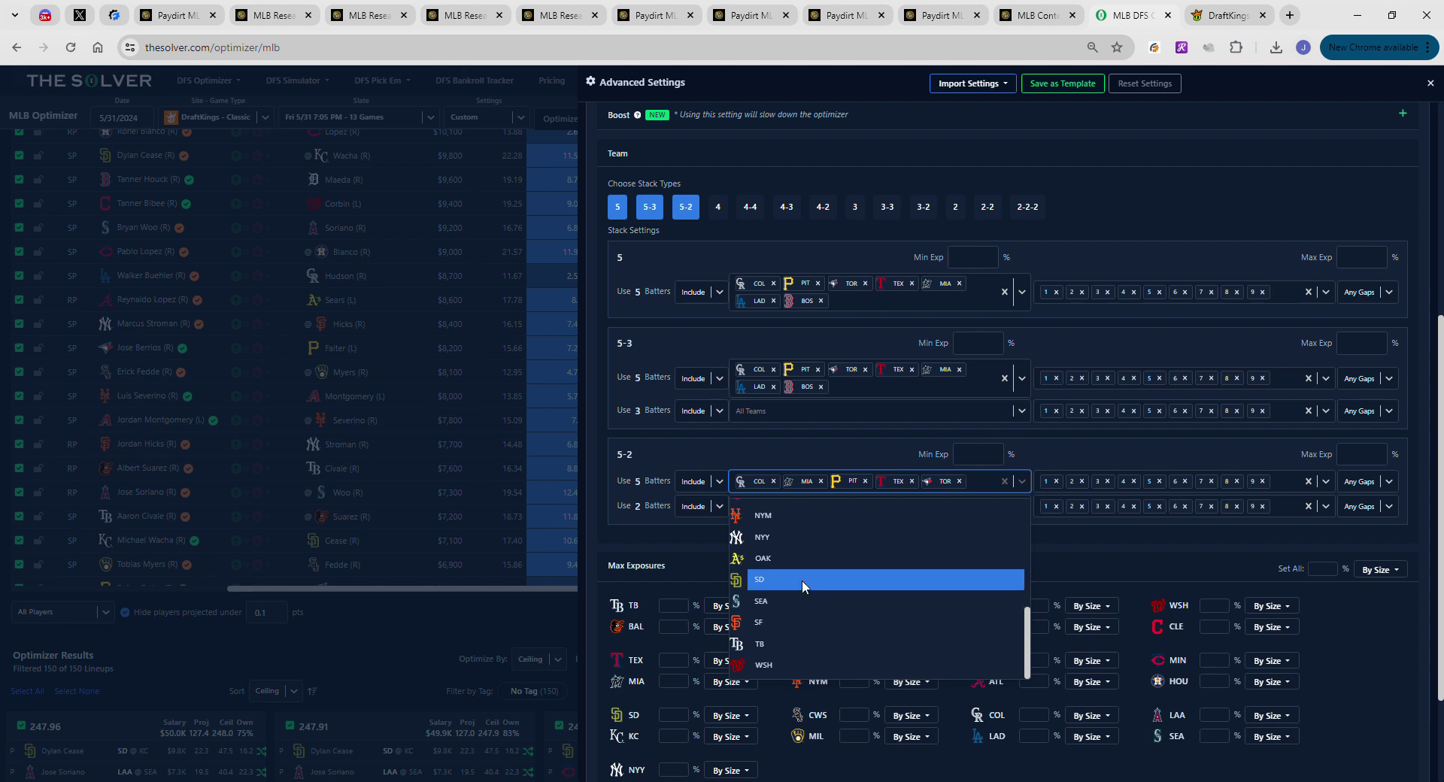
# Add BOS and LAD to the included five-batter teams of the 5-2 stack
pyautogui.scroll(5, 797, 579)
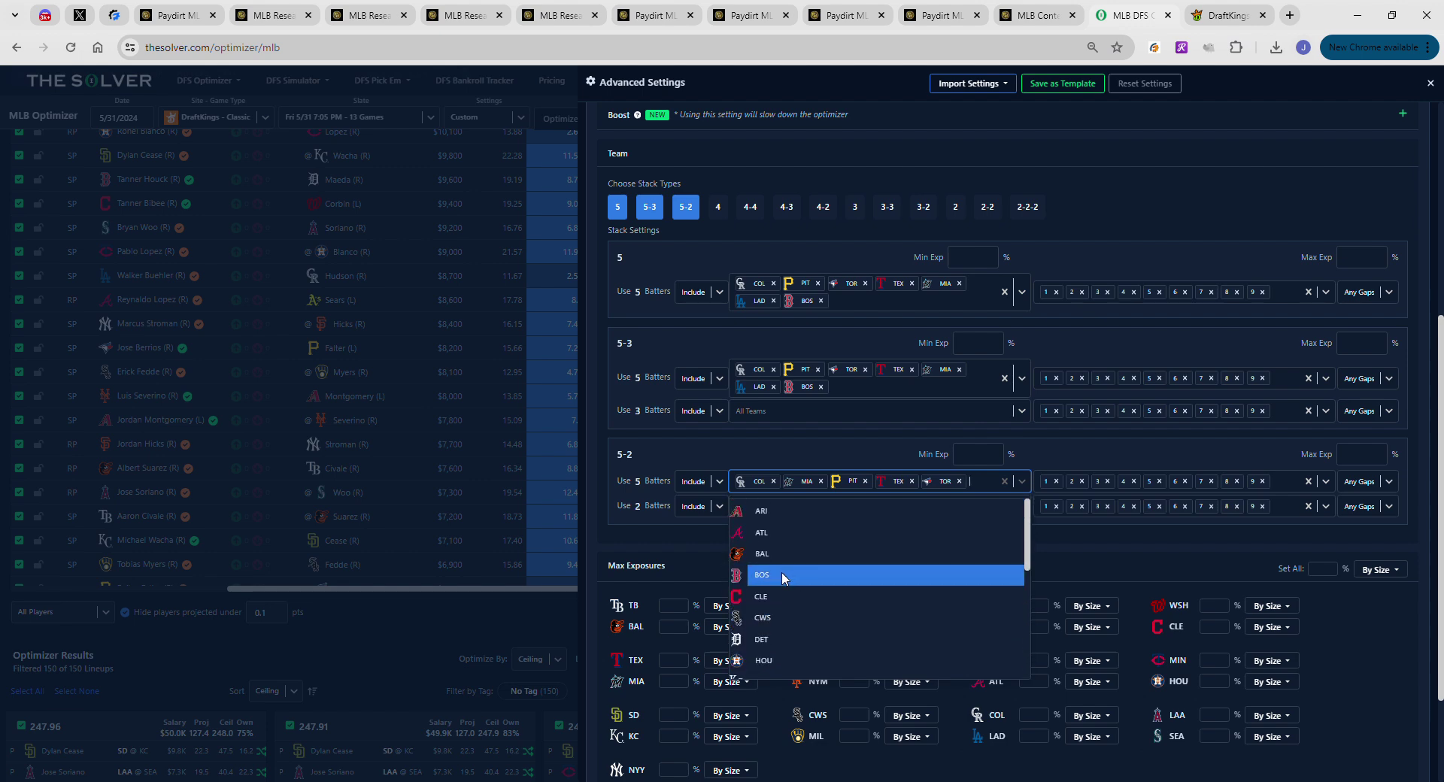
pyautogui.click(782, 573)
pyautogui.click(769, 640)
pyautogui.click(692, 467)
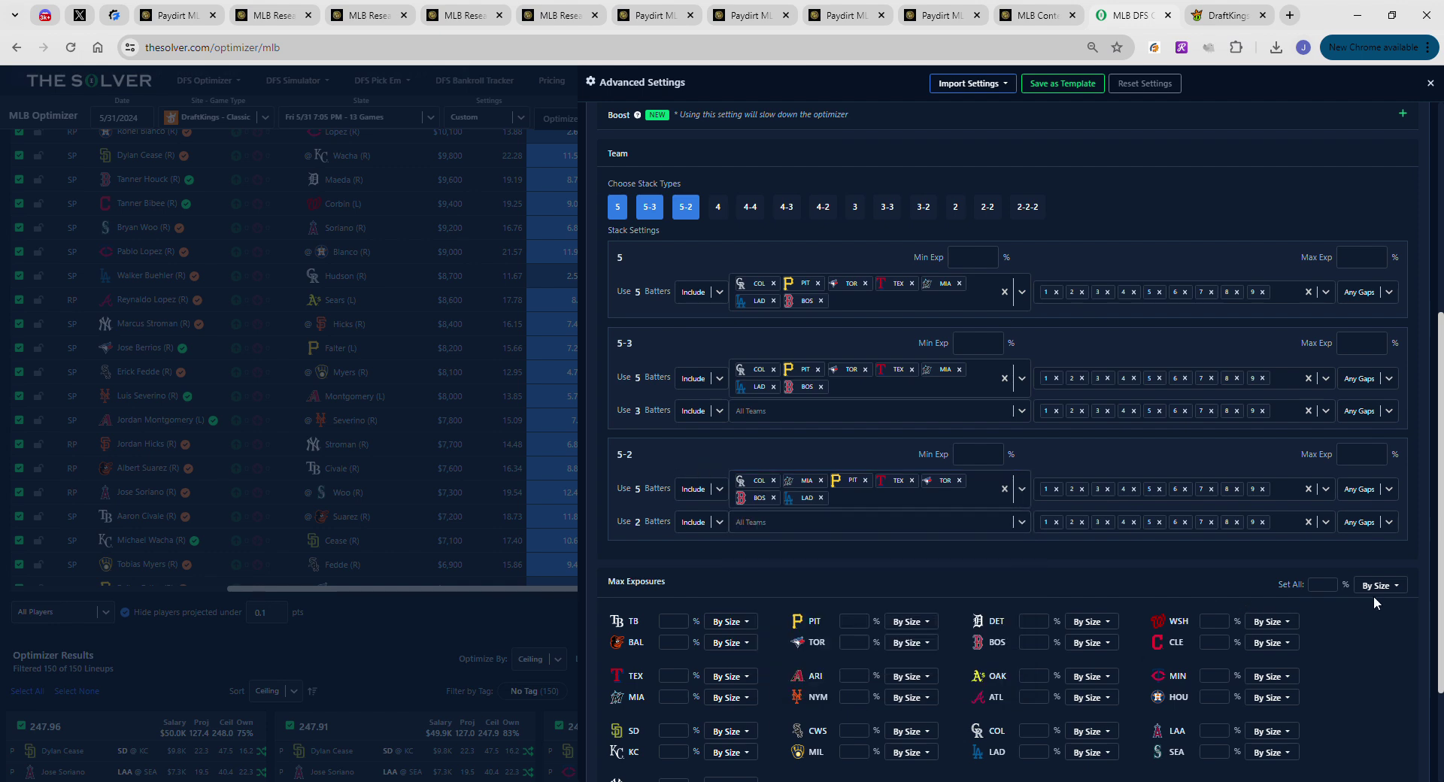
# Set the maximum exposure of all teams to 20% for stack size 5 and close the advanced settings
pyautogui.scroll(-2, 1386, 602)
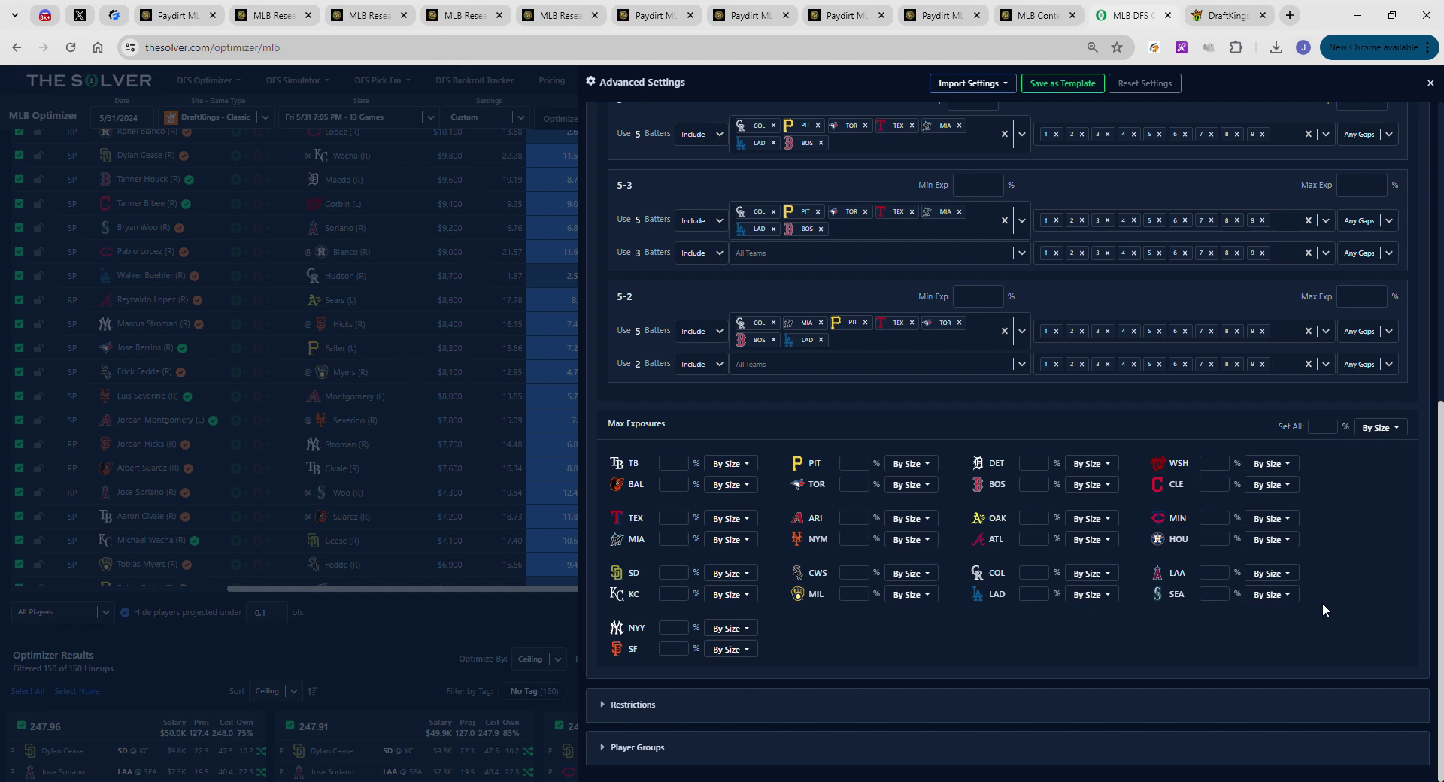
pyautogui.click(1376, 429)
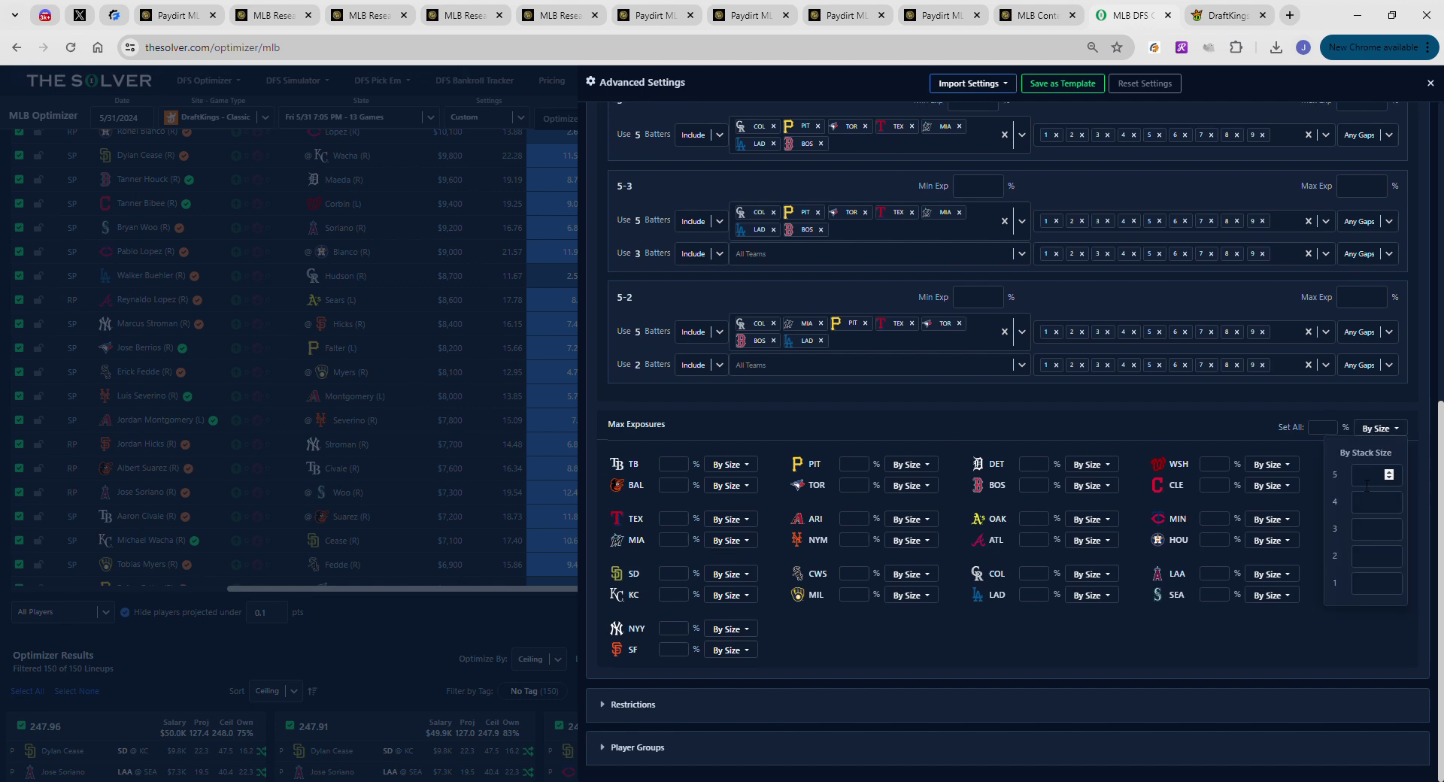
pyautogui.click(1367, 481)
pyautogui.write('20')
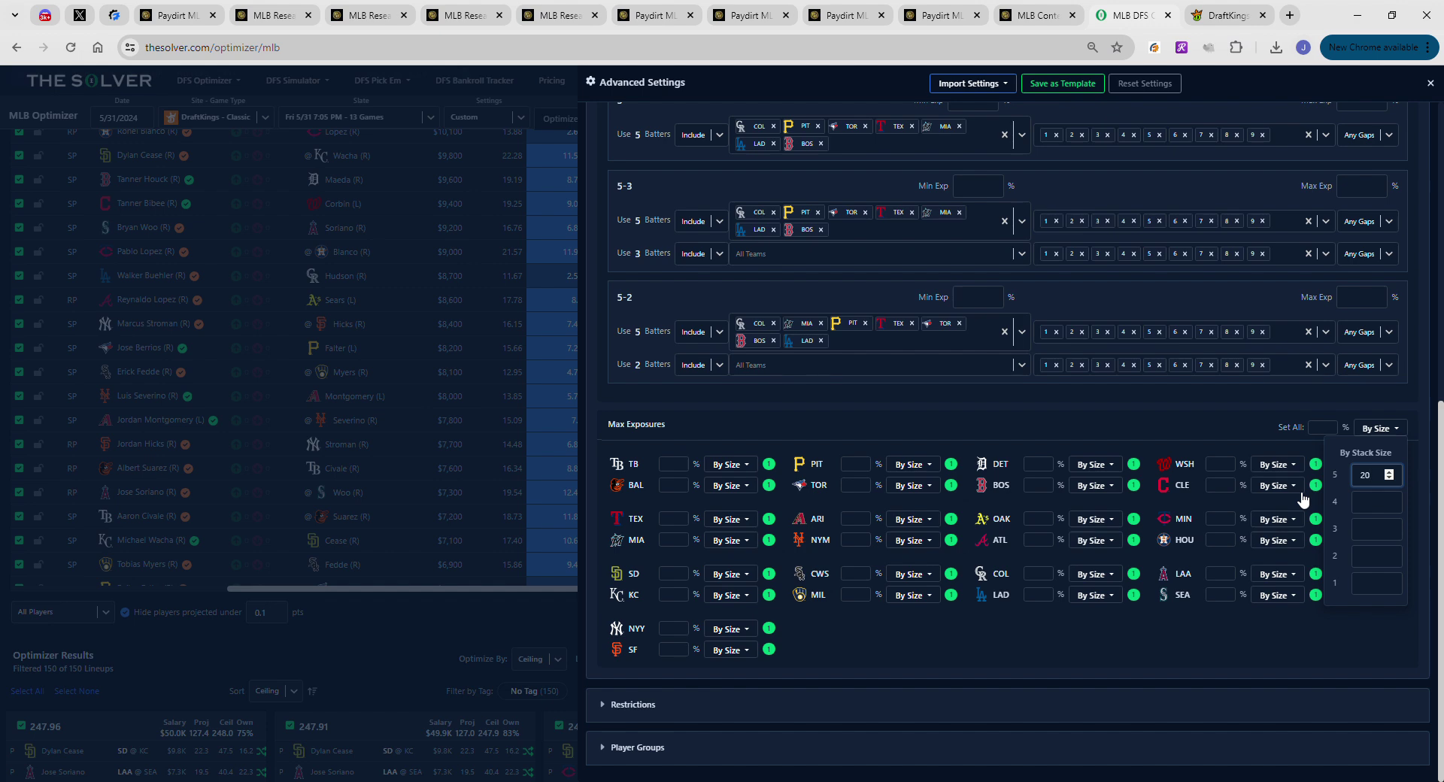
pyautogui.click(1215, 412)
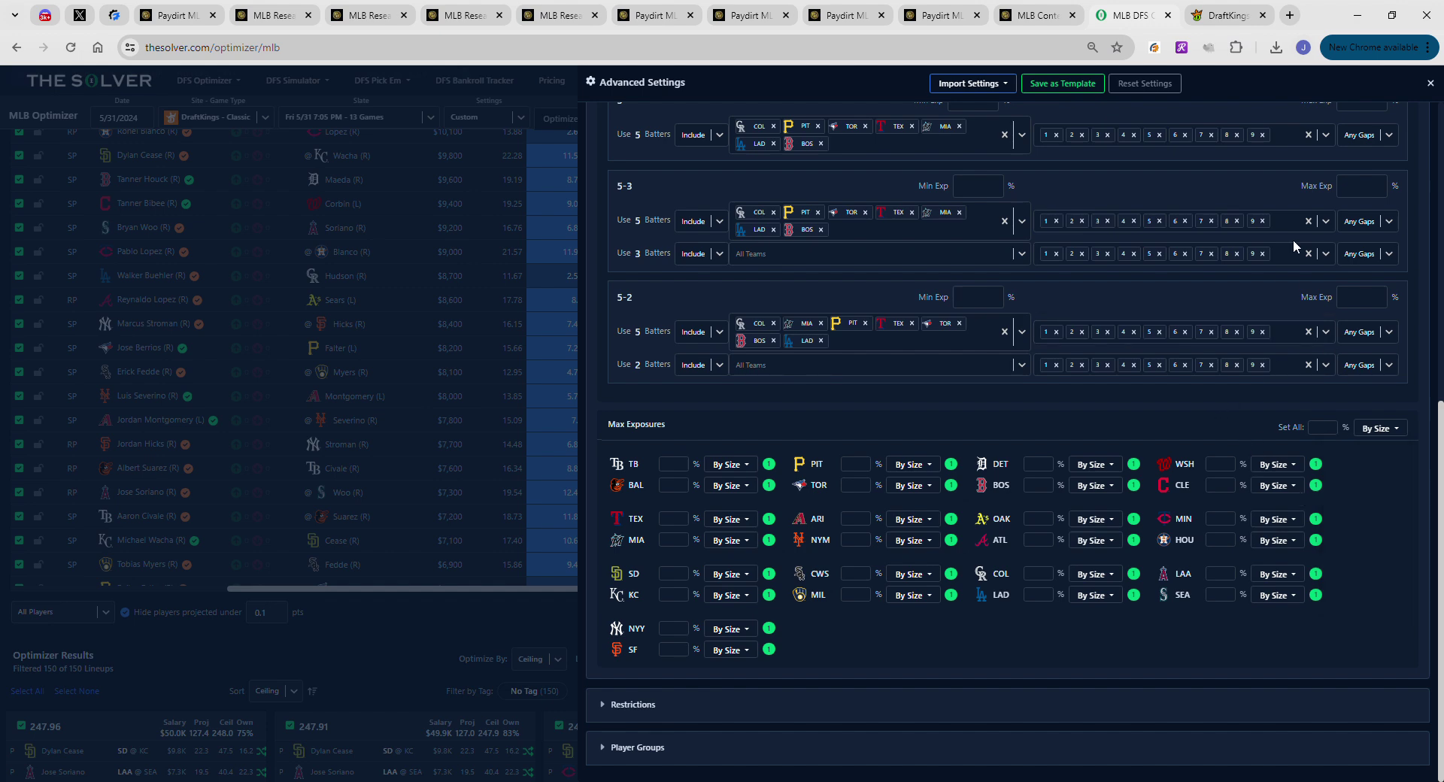
pyautogui.click(1437, 87)
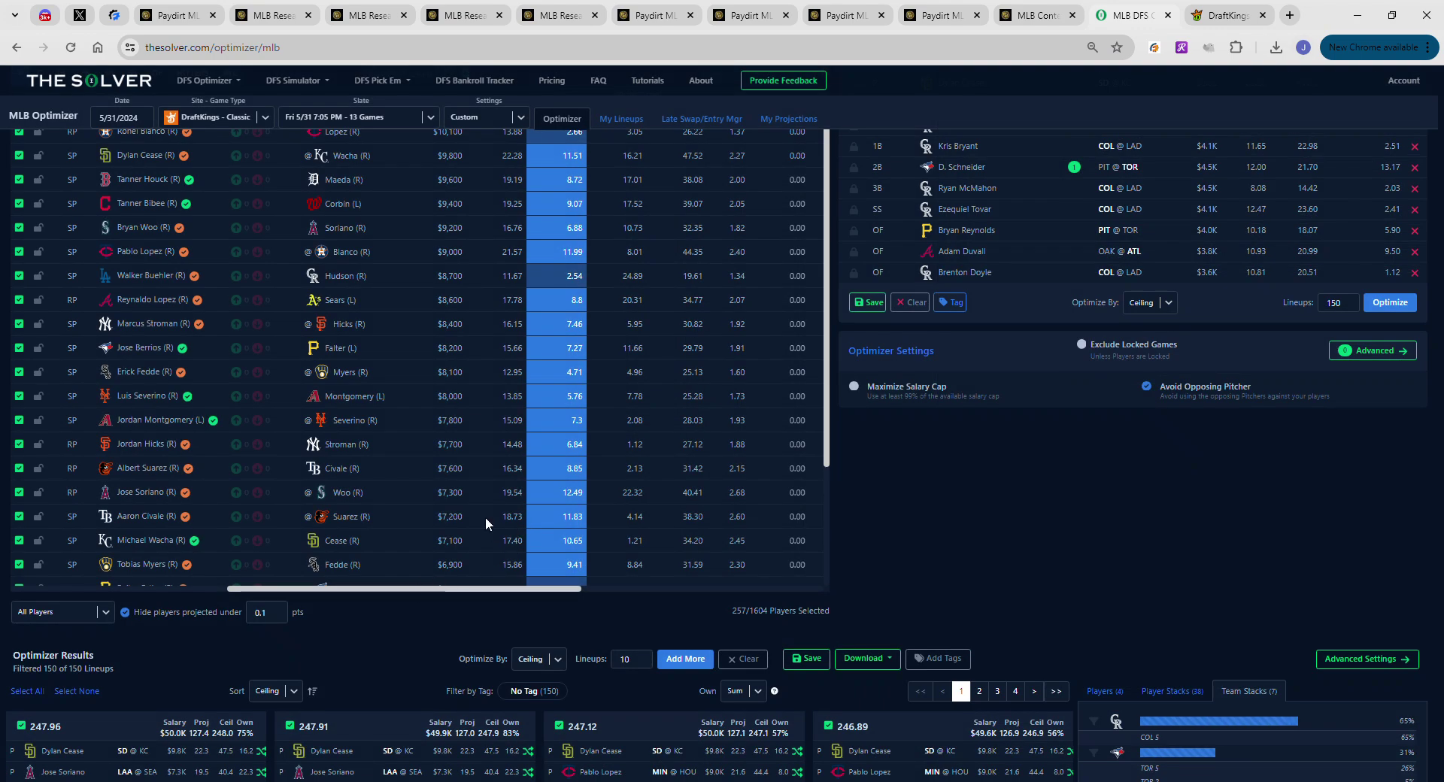
# Sort the pitcher pool by value from highest to lowest and look through to its lowest-value pitchers
pyautogui.scroll(1, 150, 334)
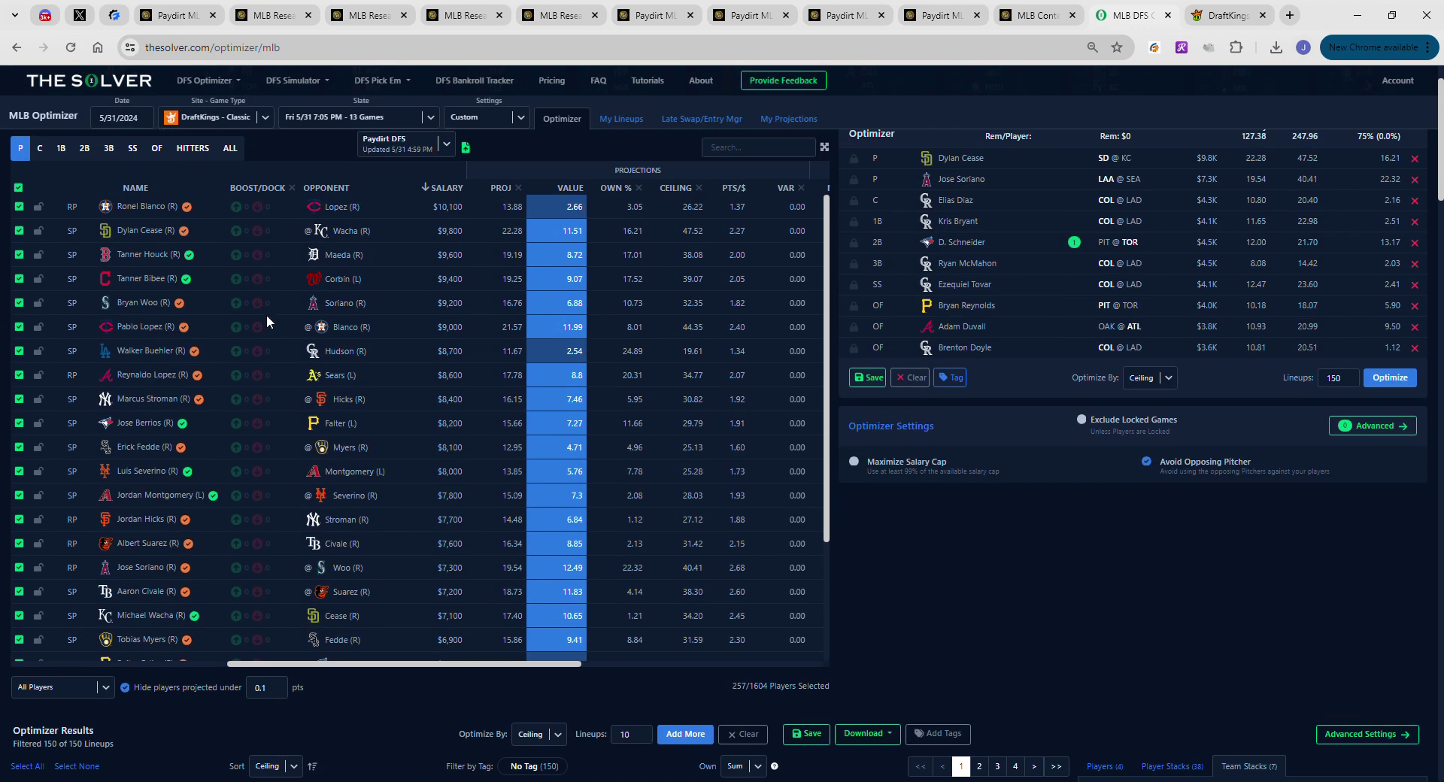
pyautogui.click(578, 191)
pyautogui.click(577, 191)
pyautogui.click(578, 191)
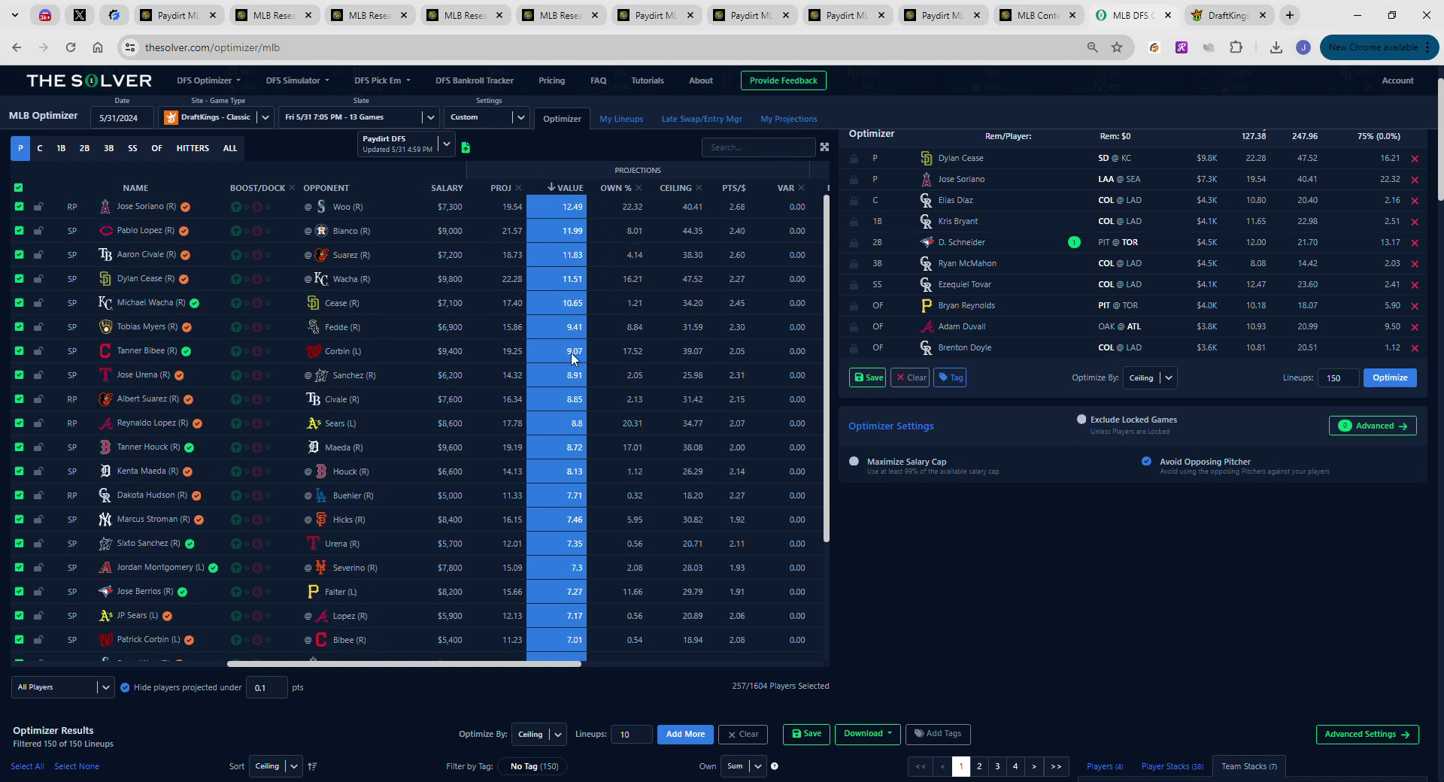
pyautogui.scroll(-2, 403, 570)
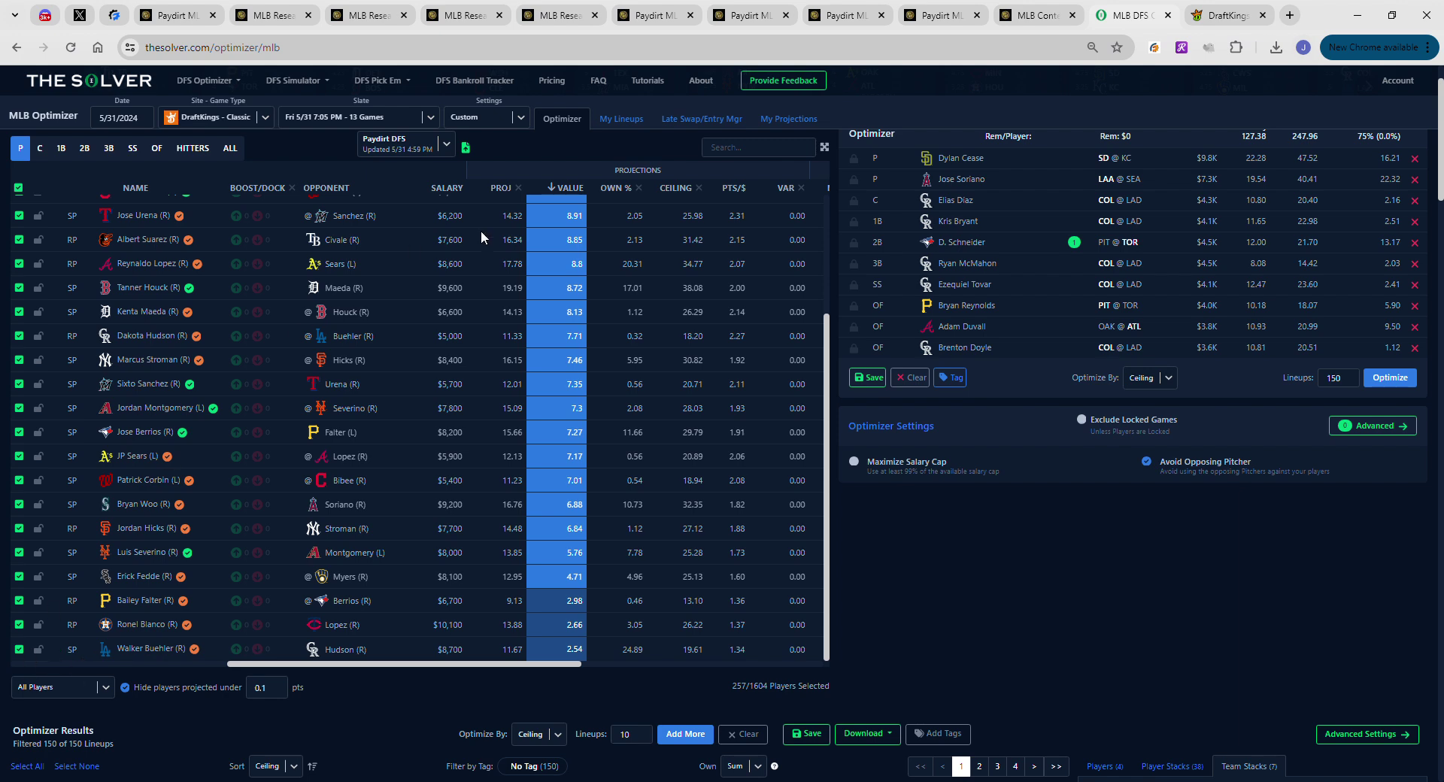
# Review the pitchers' projected outcomes in Paydirt's range of outcomes model and return to the optimizer
pyautogui.click(741, 15)
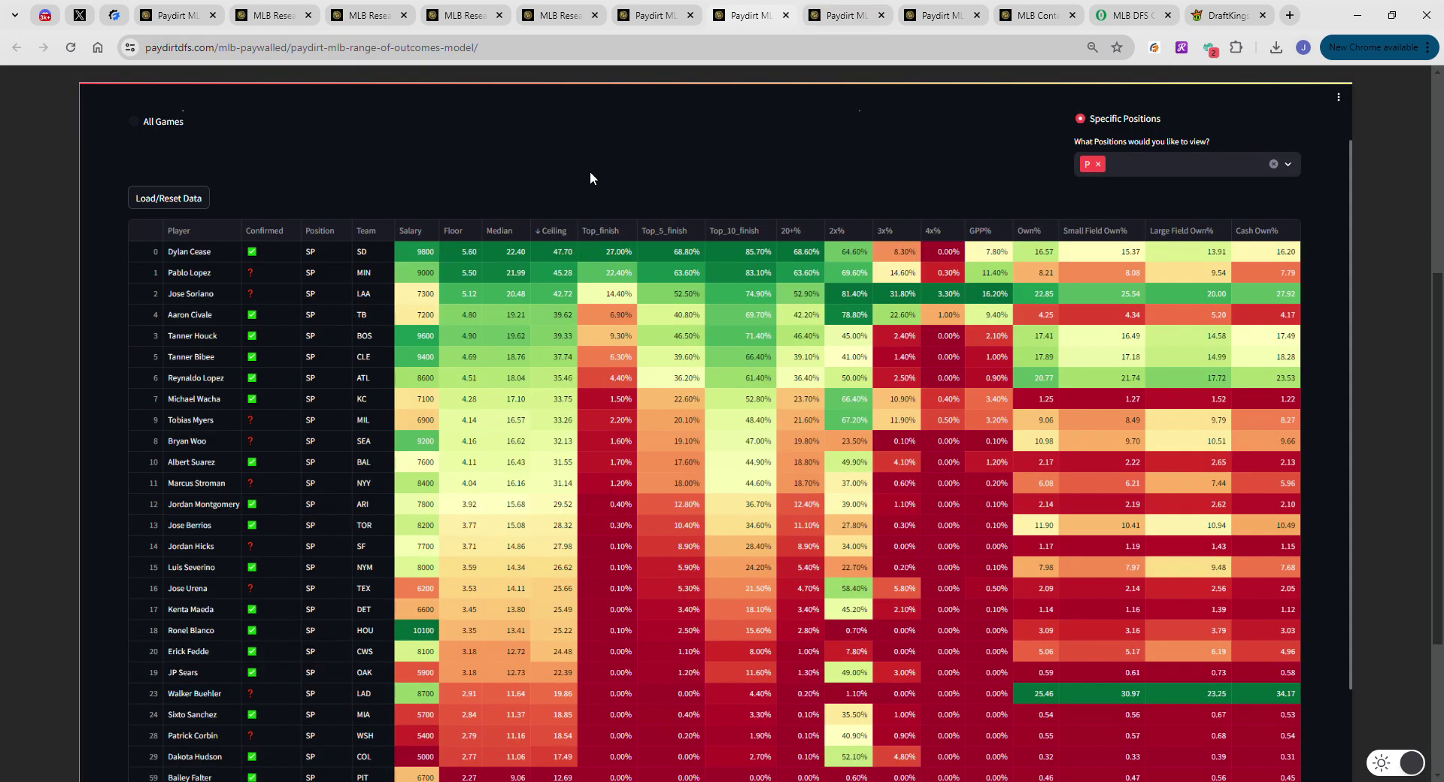
pyautogui.scroll(-2, 464, 291)
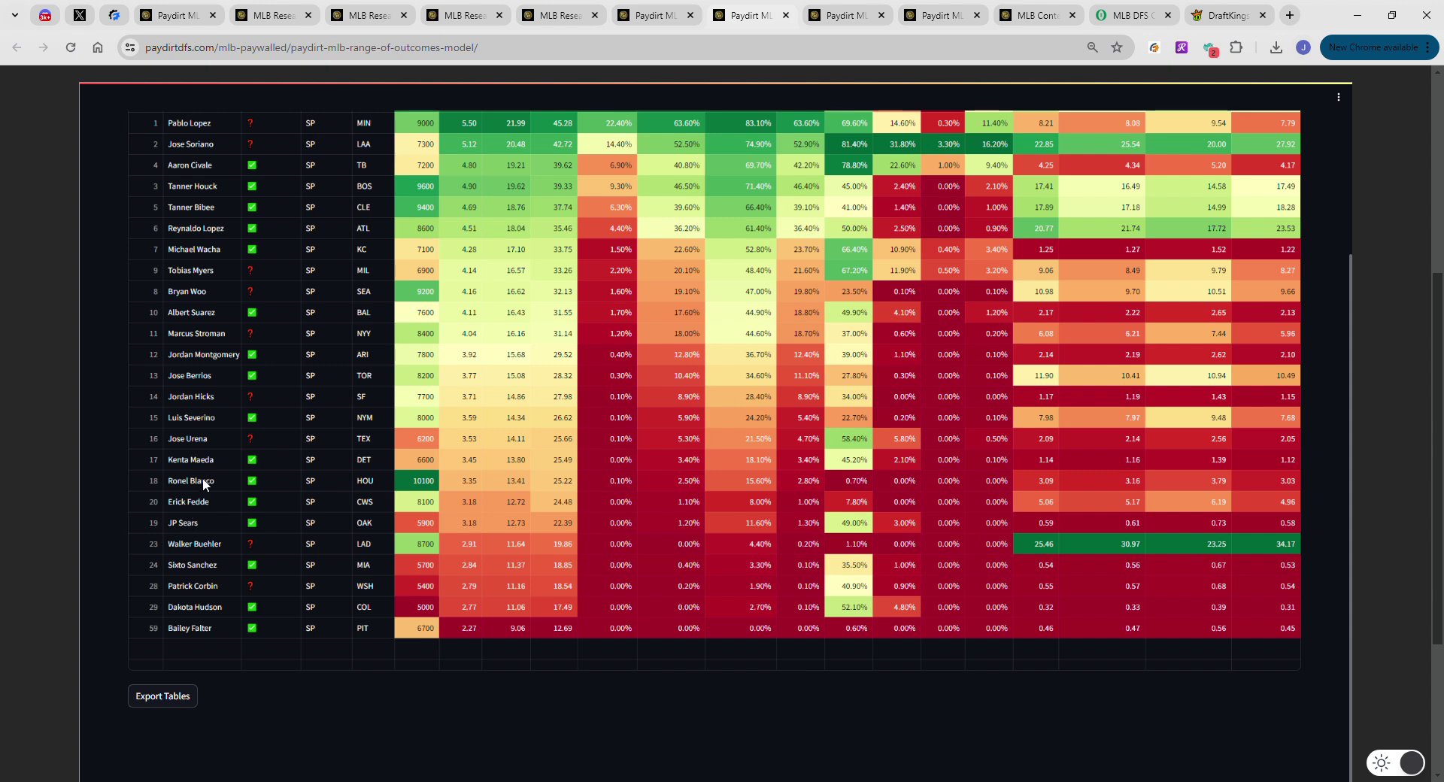
pyautogui.click(1038, 15)
pyautogui.click(1129, 15)
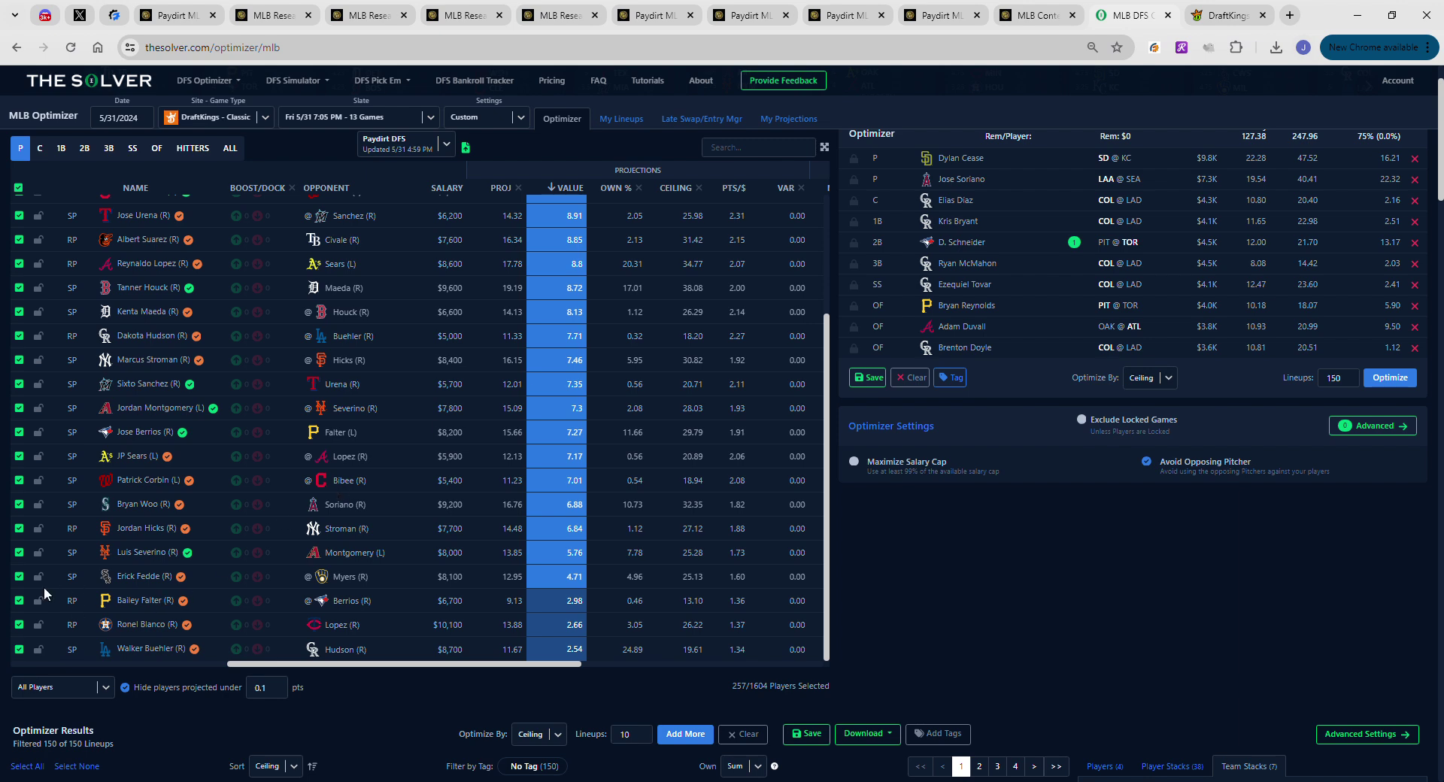
# Exclude Erick Fedde, Bailey Falter, Ronel Blanco and Walker Buehler from the pitcher pool
pyautogui.click(20, 577)
pyautogui.click(19, 600)
pyautogui.click(20, 624)
pyautogui.click(19, 650)
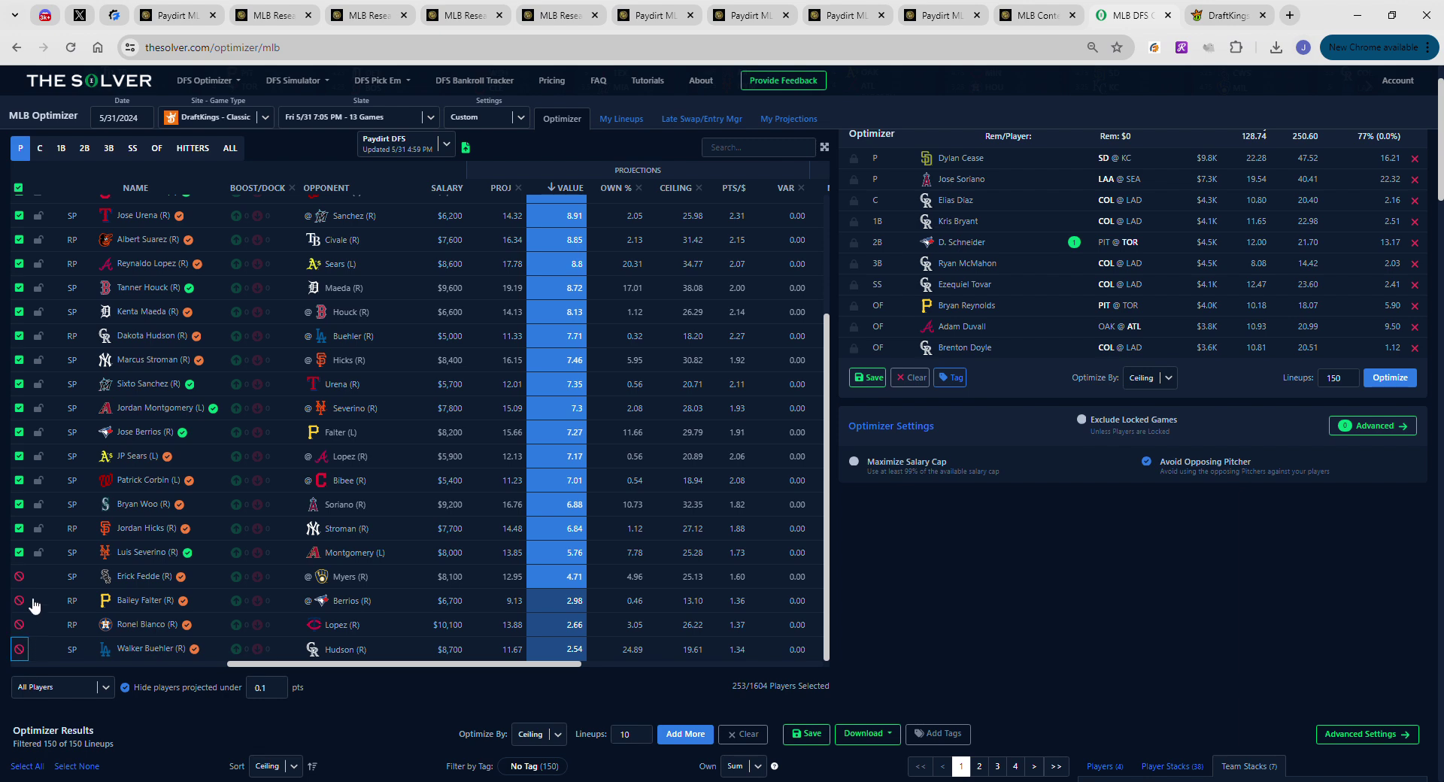
# Exclude Luis Severino, Jordan Hicks, Bryan Woo, Patrick Corbin and JP Sears from the pitcher pool
pyautogui.click(20, 552)
pyautogui.click(19, 528)
pyautogui.click(19, 504)
pyautogui.click(20, 480)
pyautogui.click(20, 456)
pyautogui.scroll(1, 81, 477)
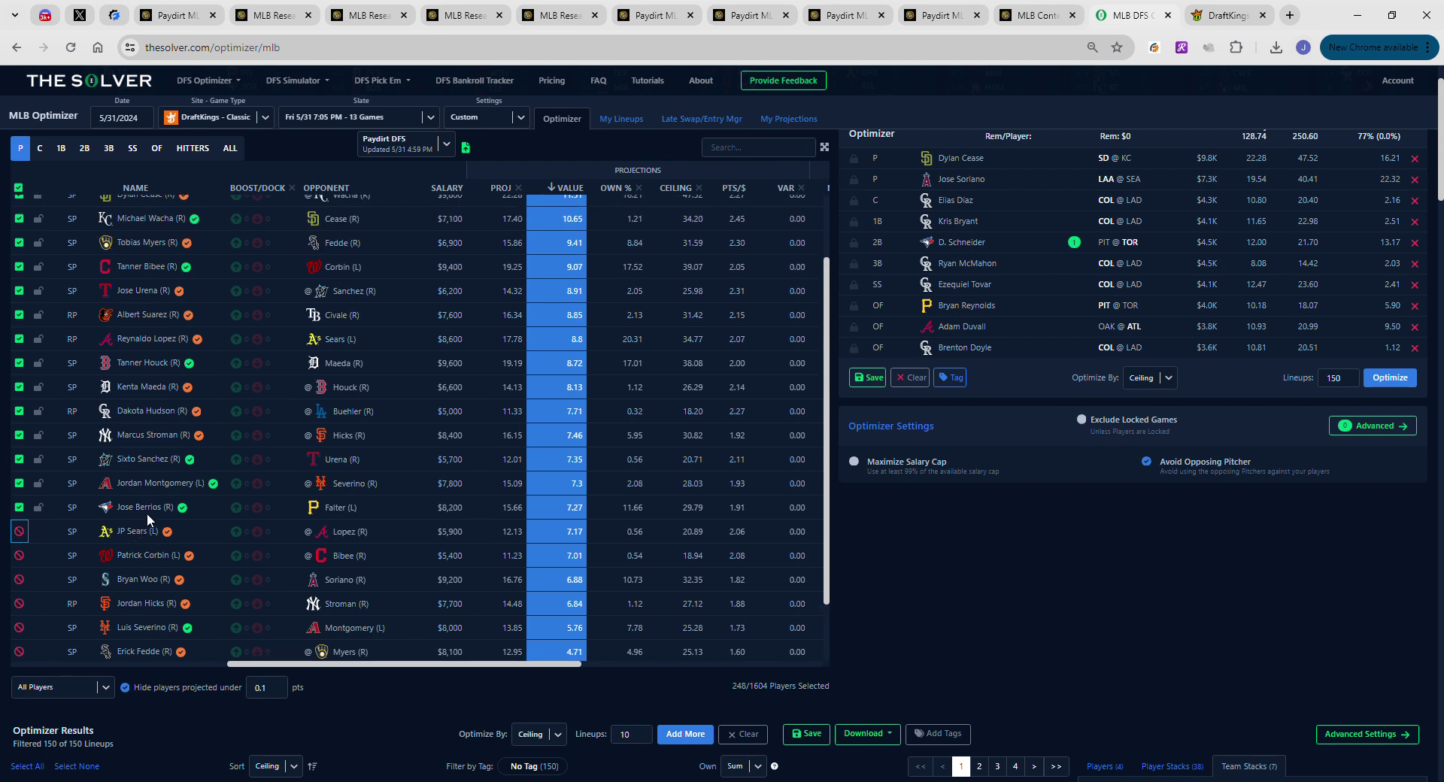
# Exclude Jose Berrios, Jordan Montgomery, Sixto Sanchez, Marcus Stroman, Dakota Hudson and Kenta Maeda from the pitcher pool
pyautogui.click(21, 508)
pyautogui.click(20, 485)
pyautogui.click(20, 460)
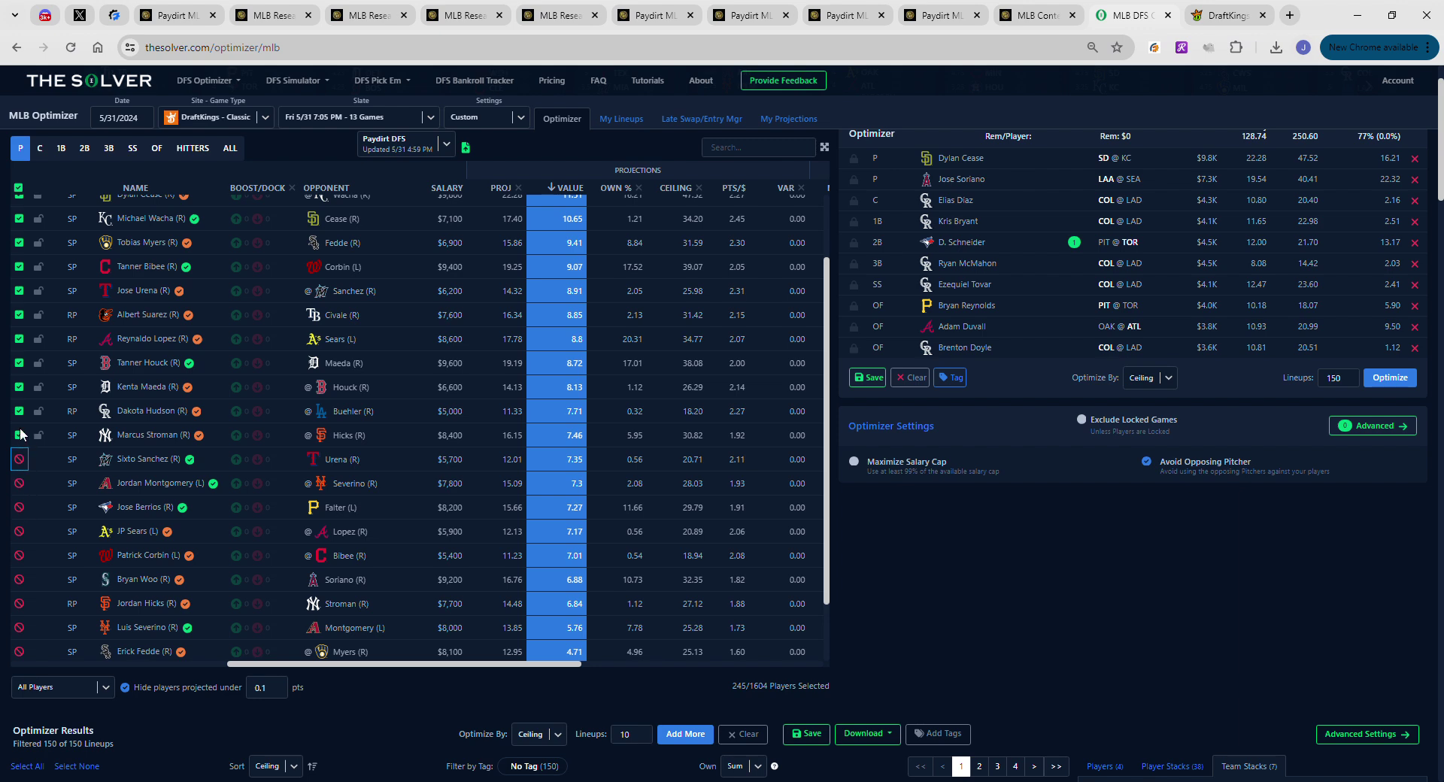
pyautogui.click(21, 436)
pyautogui.scroll(1, 22, 441)
pyautogui.scroll(1, 22, 442)
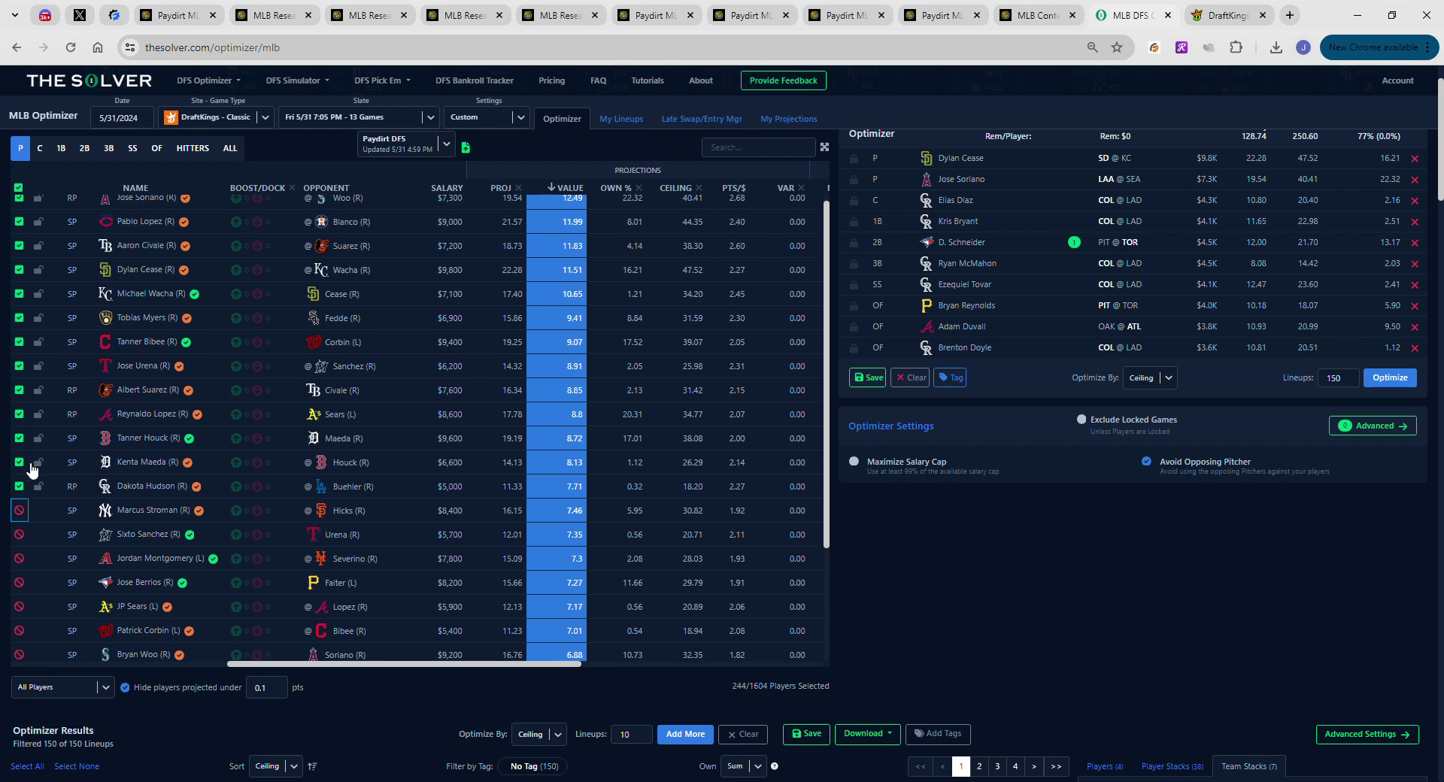
pyautogui.click(21, 486)
pyautogui.click(21, 462)
pyautogui.scroll(1, 60, 450)
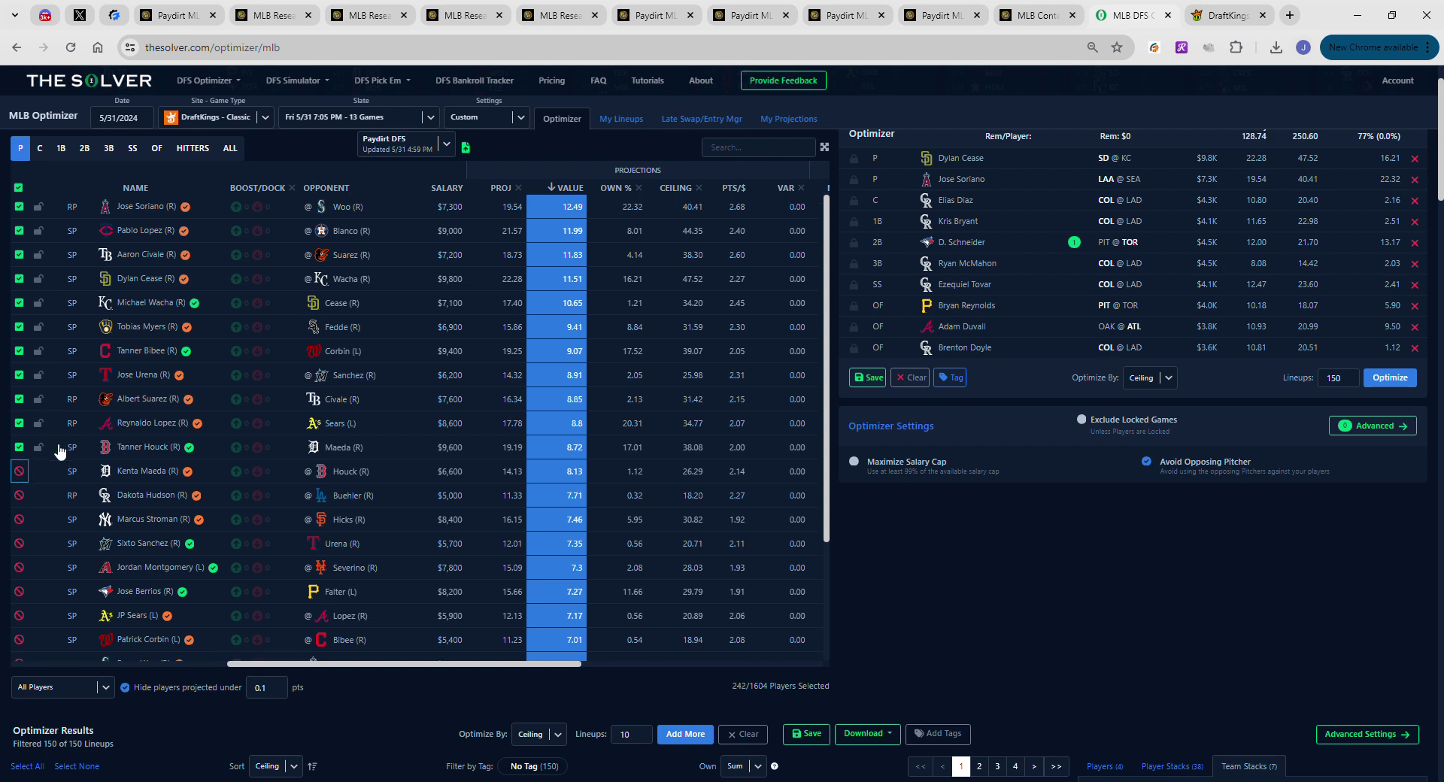
# Run the optimizer for 150 lineups by ceiling with the restricted stacks and reduced pitcher pool
pyautogui.scroll(1, 60, 451)
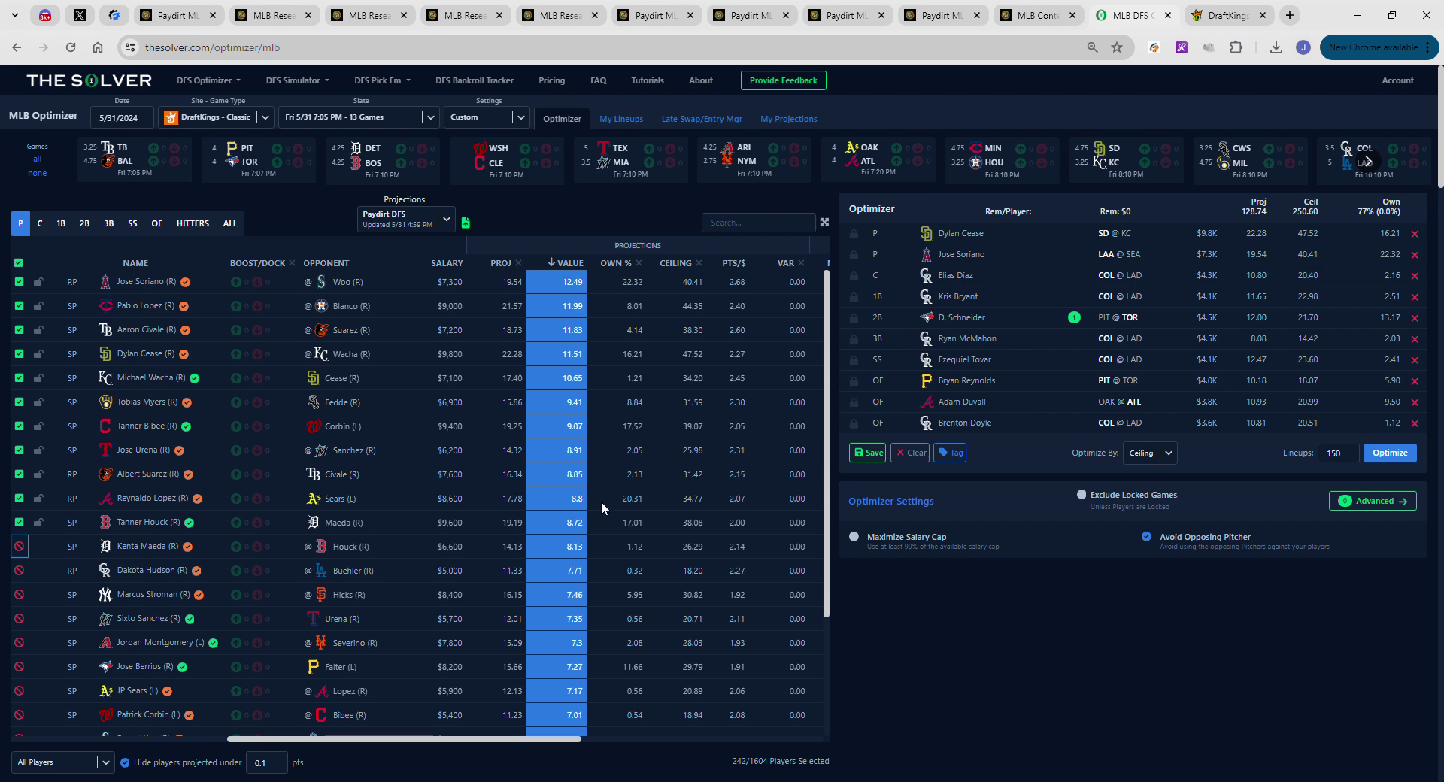
pyautogui.scroll(-5, 1028, 624)
pyautogui.scroll(5, 996, 588)
pyautogui.click(1389, 454)
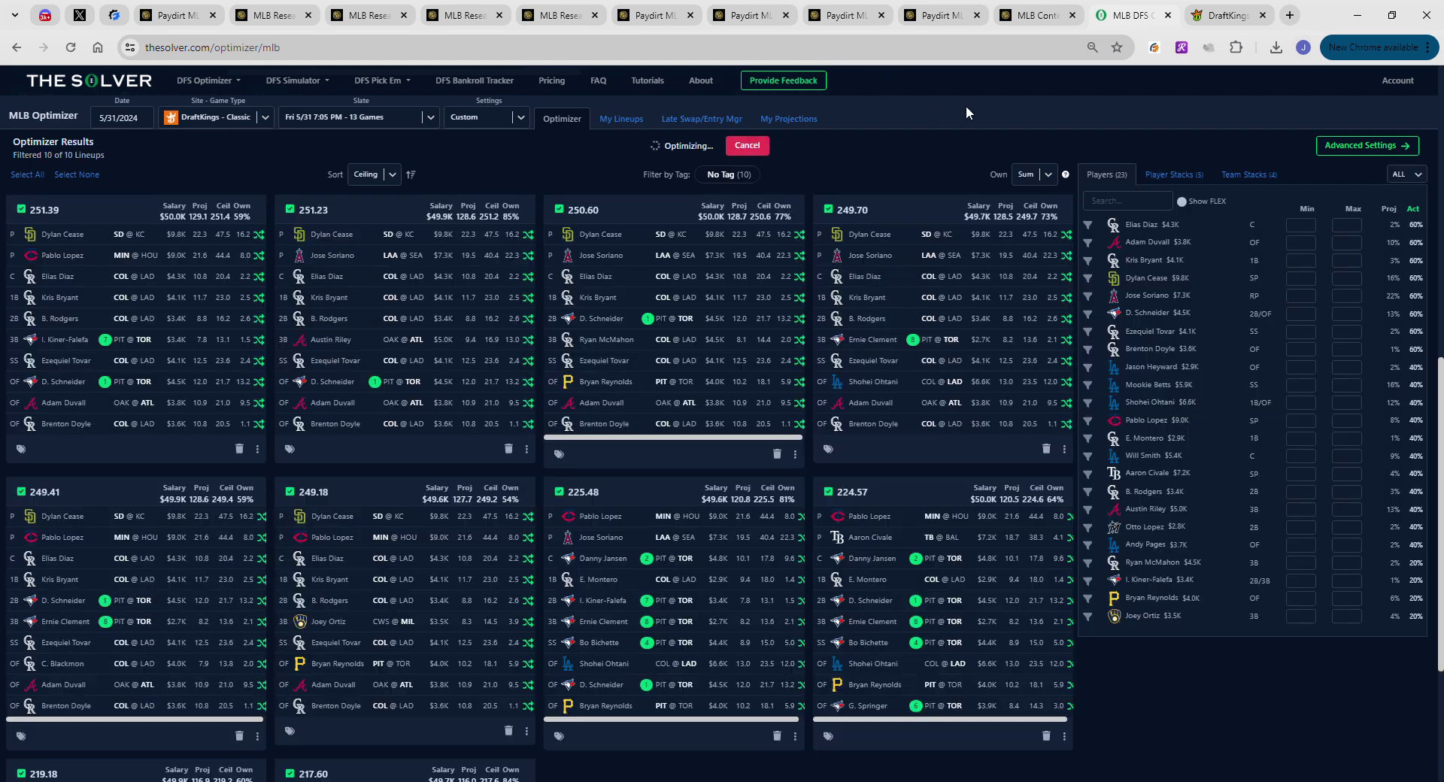
# Review Paydirt's team scoring percentages and the slate pitchers' stats against left-handed and right-handed hitters
pyautogui.click(945, 24)
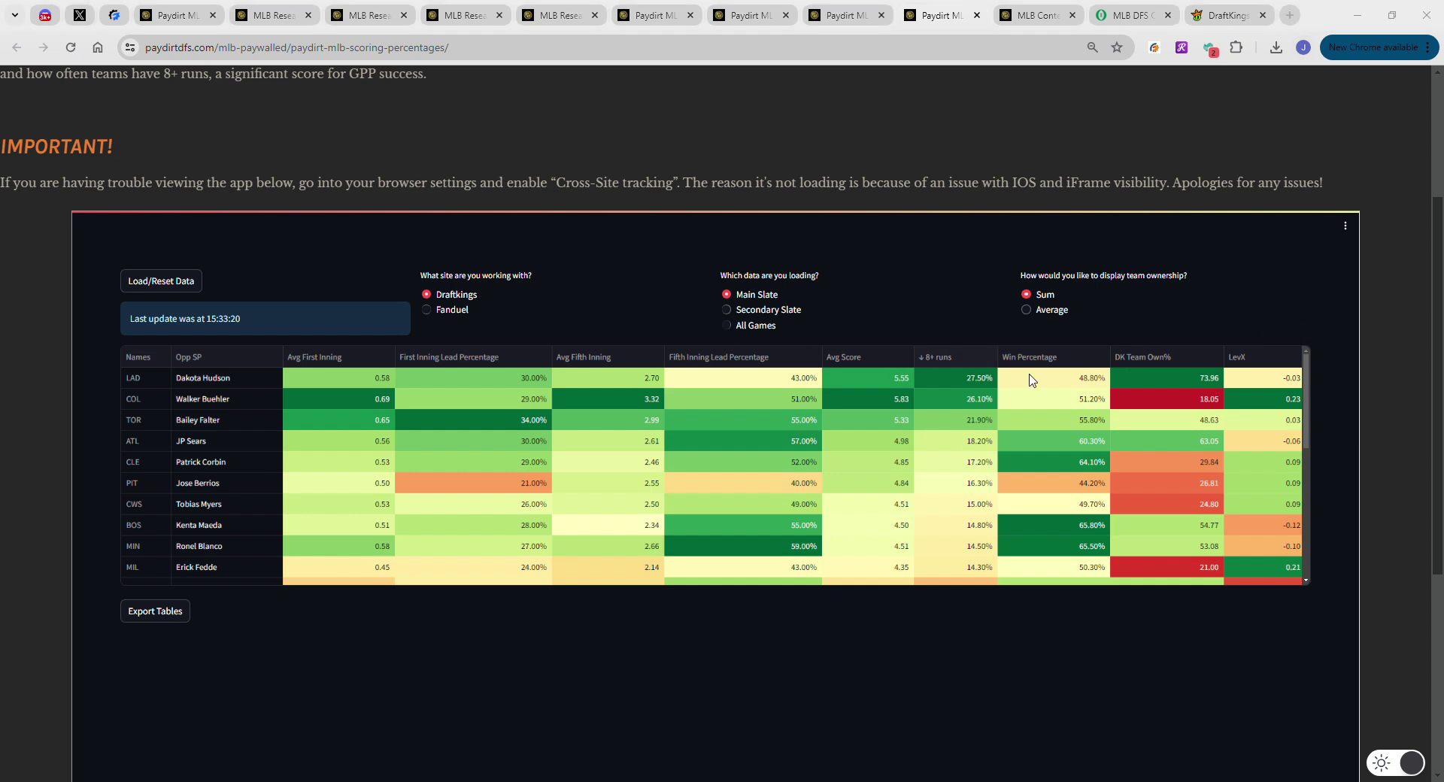
pyautogui.click(391, 9)
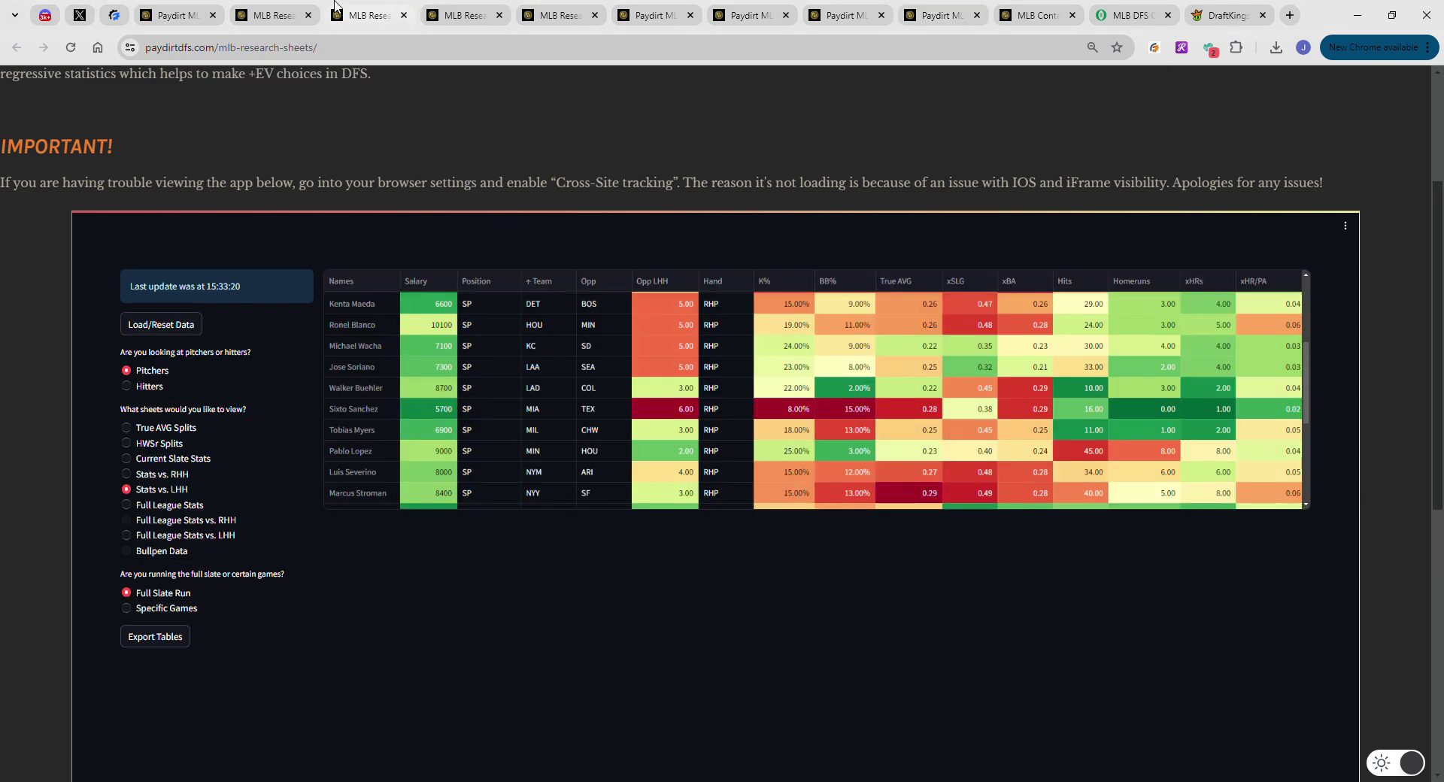
pyautogui.scroll(-5, 580, 334)
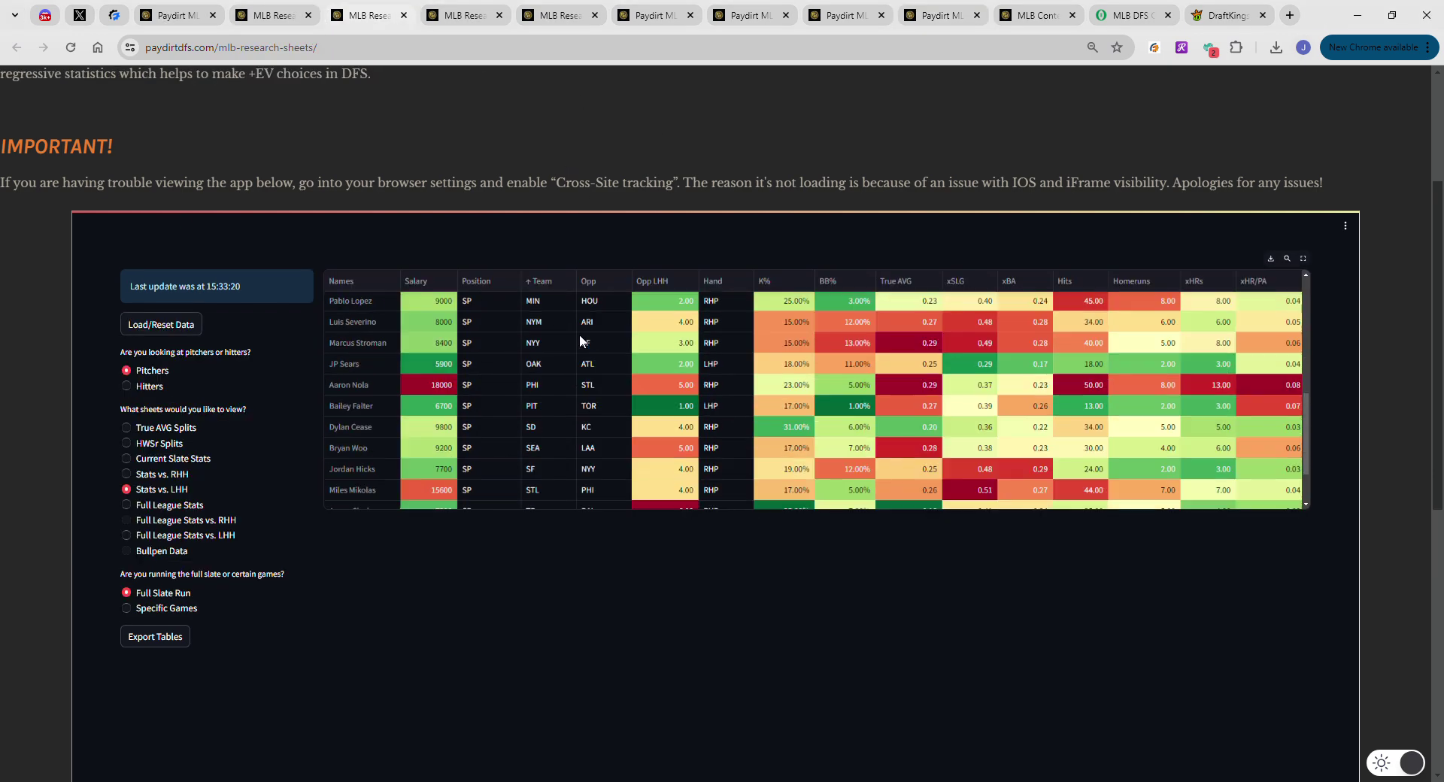
pyautogui.scroll(3, 576, 381)
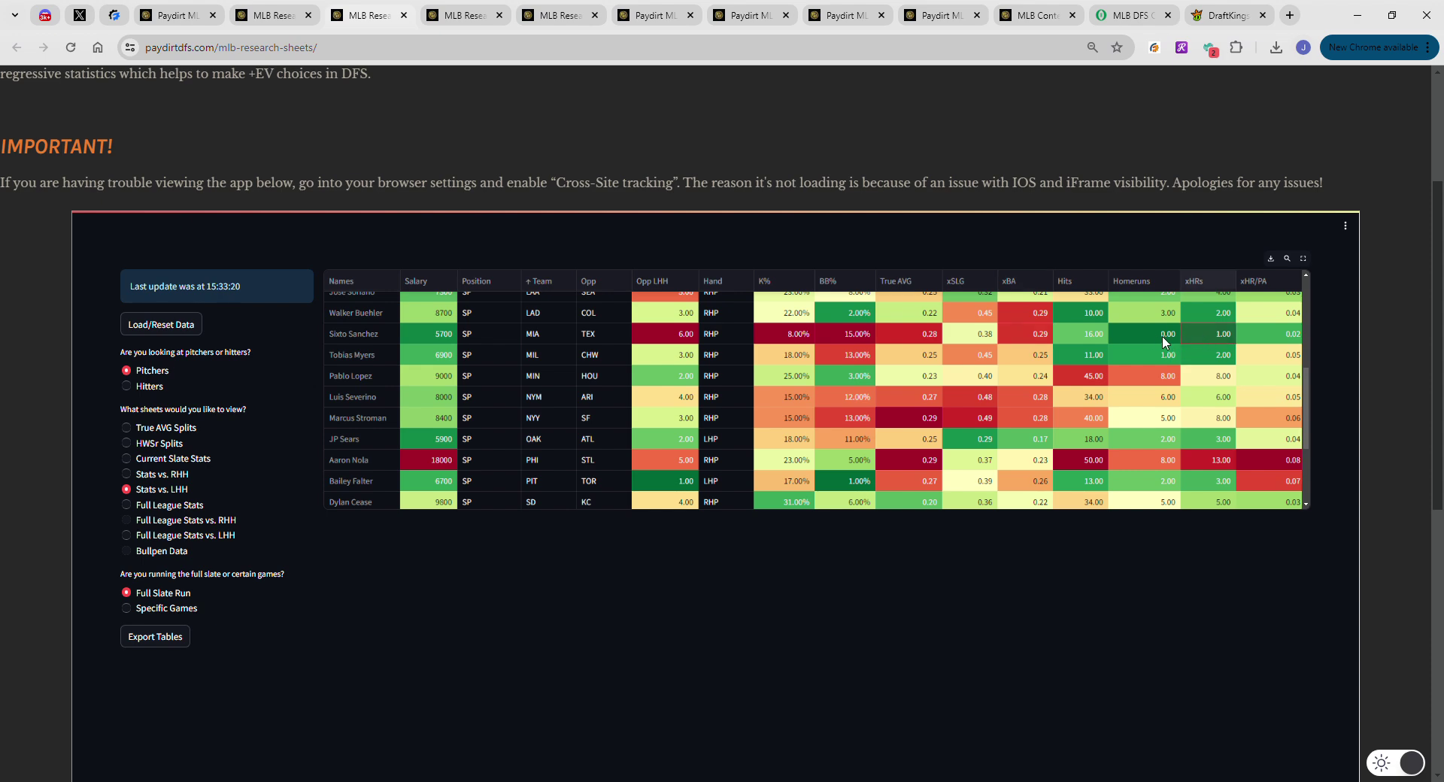
pyautogui.click(464, 15)
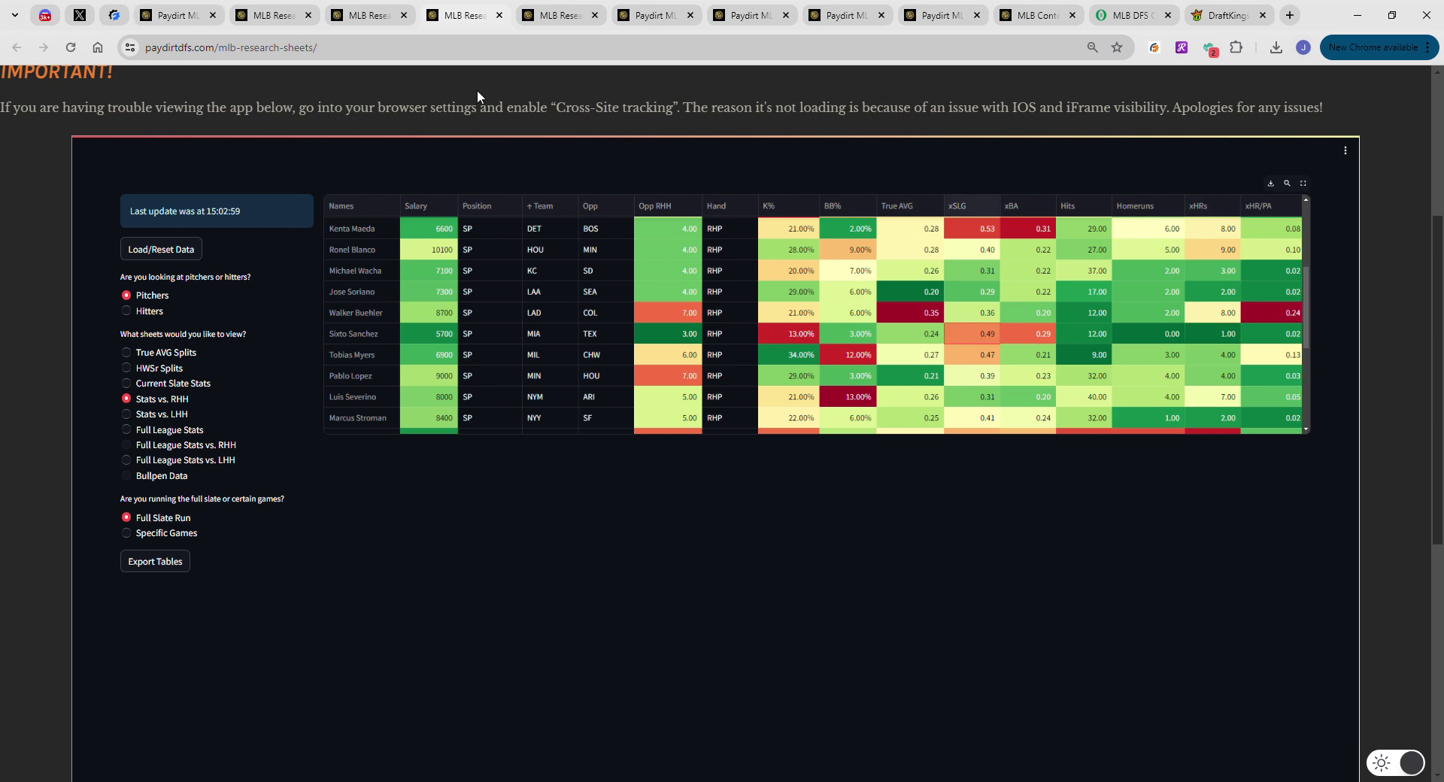
# Sort the bullpen data in the MLB research sheets by team name and examine the teams' bullpen stats
pyautogui.click(184, 15)
pyautogui.click(263, 9)
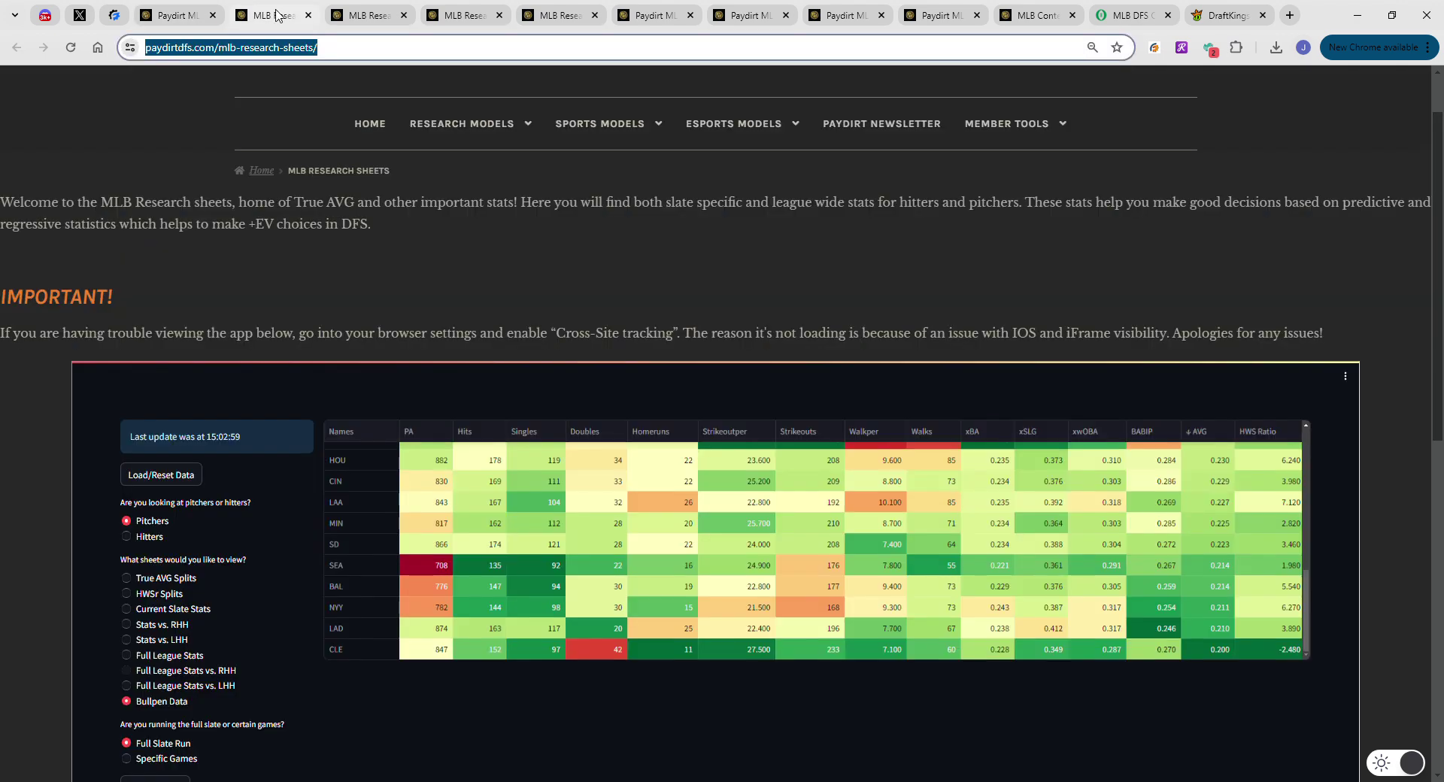
pyautogui.scroll(10, 707, 462)
pyautogui.scroll(1, 714, 378)
pyautogui.scroll(-1, 673, 384)
pyautogui.click(375, 435)
pyautogui.scroll(-3, 385, 489)
pyautogui.scroll(-3, 389, 486)
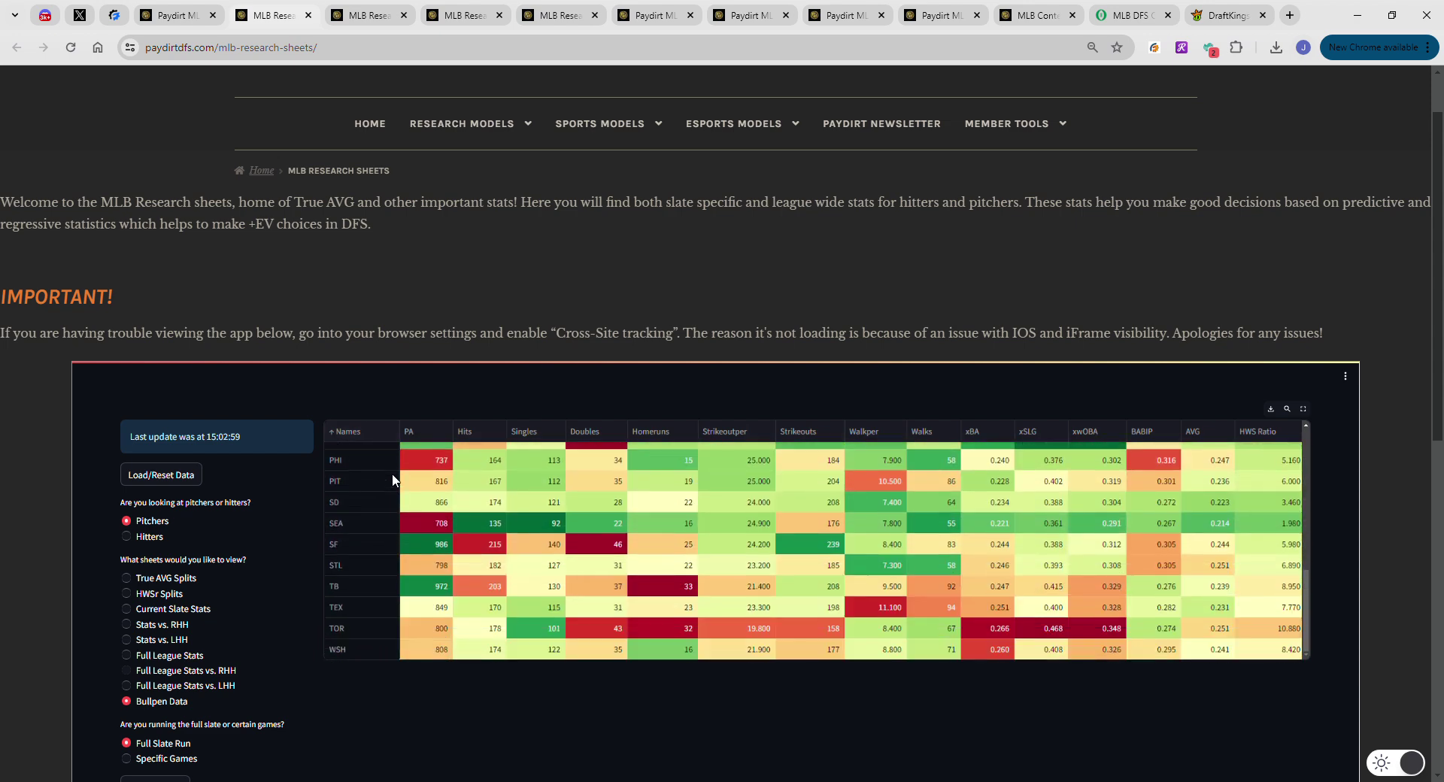
pyautogui.scroll(2, 358, 485)
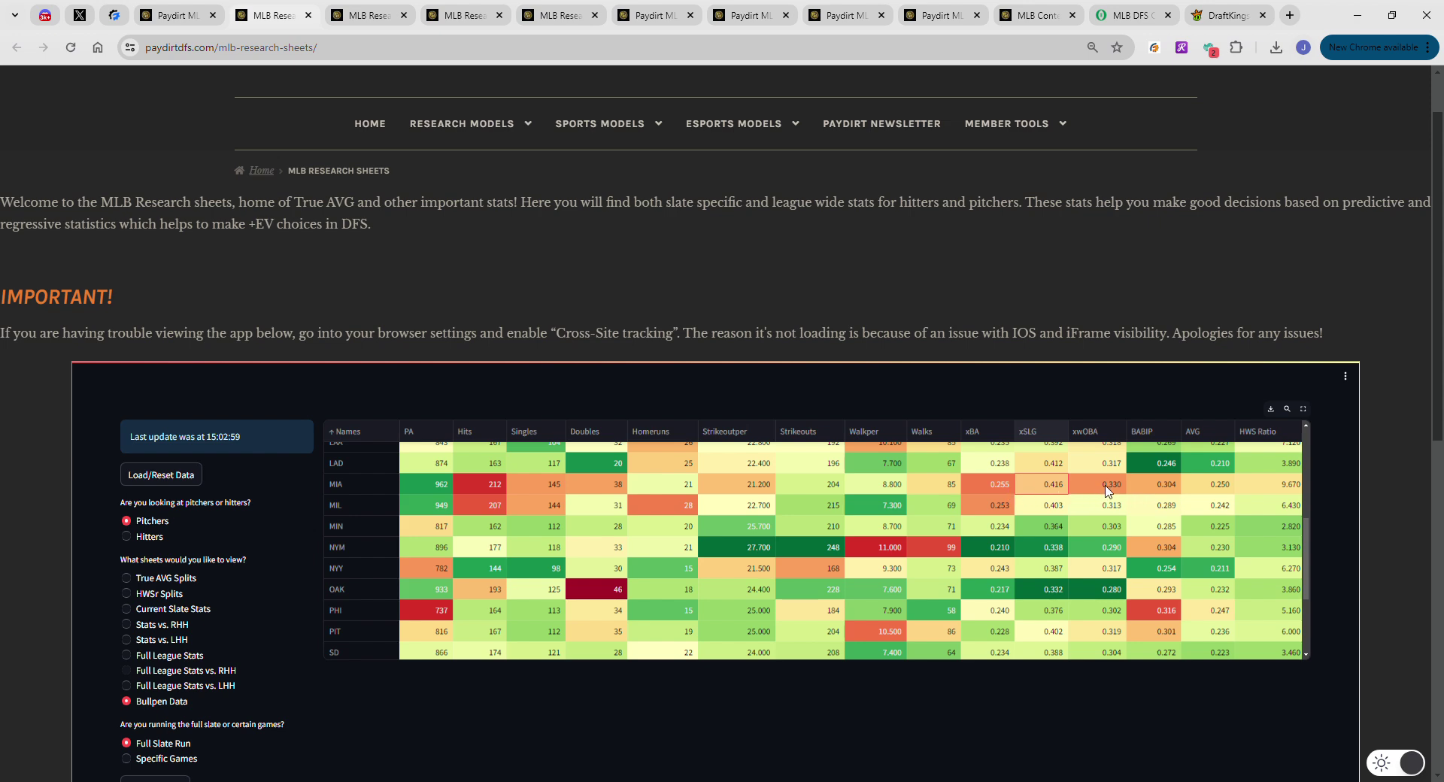
# Sort the bullpen data by xwOBA from highest to lowest
pyautogui.click(1091, 432)
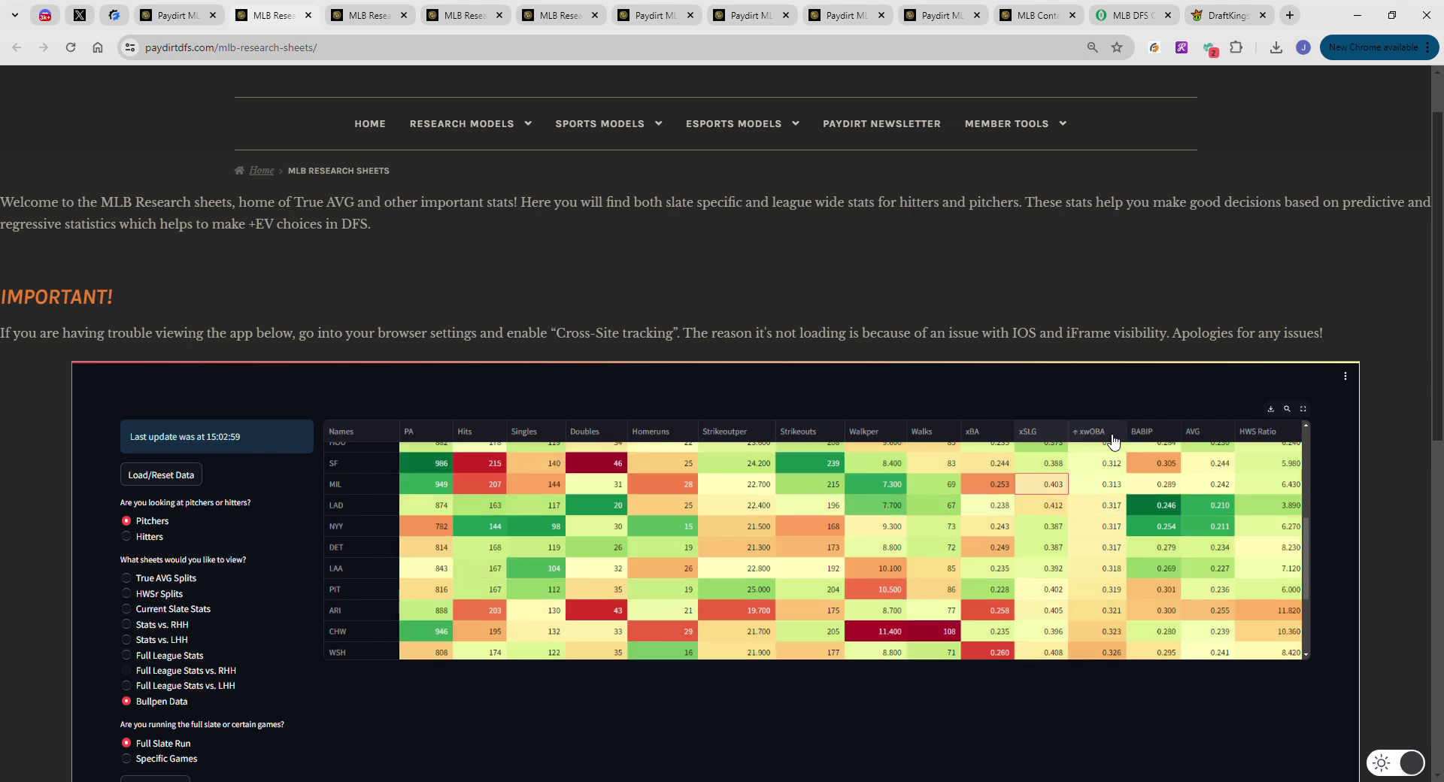
pyautogui.click(1090, 432)
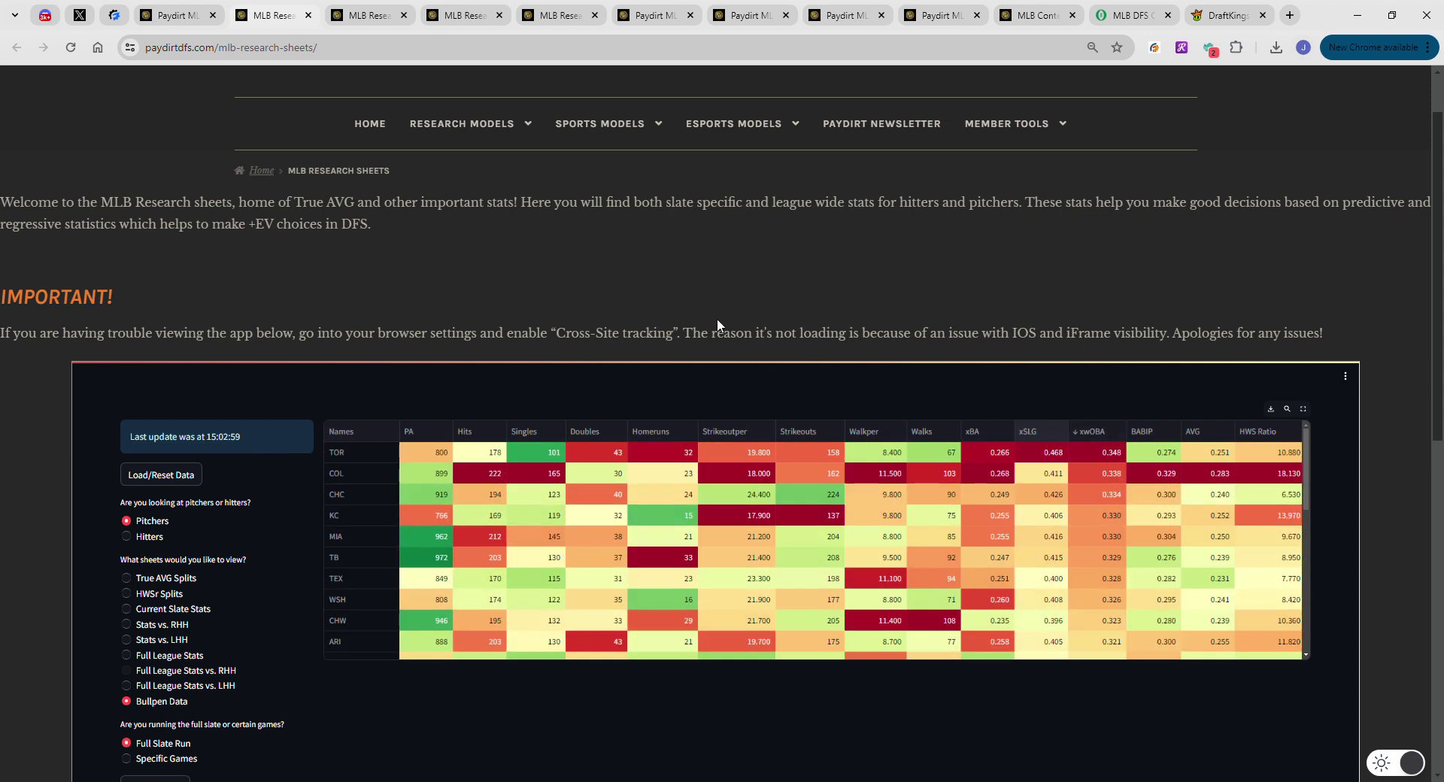
# Restrict the current slate hitter stats in the MLB research sheets to TEX
pyautogui.click(448, 19)
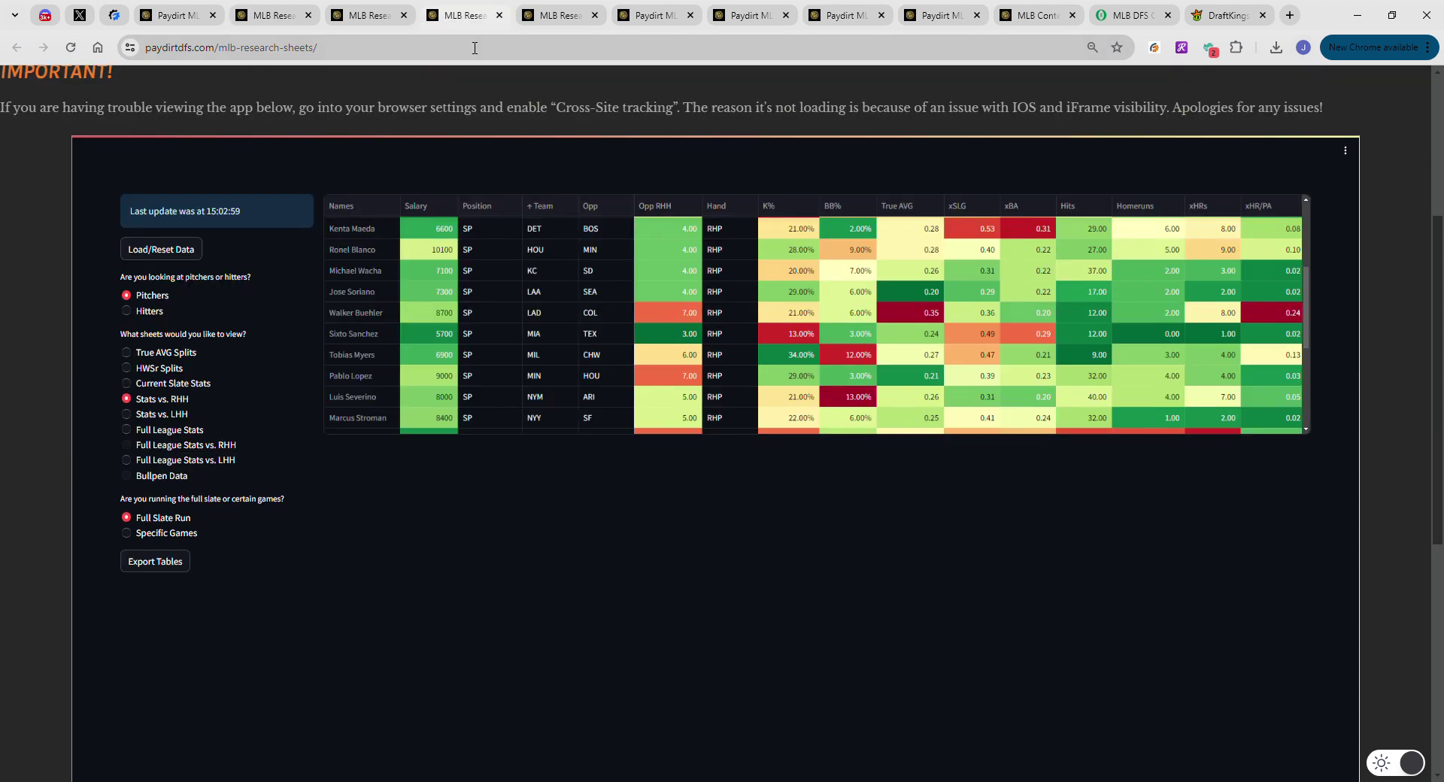
pyautogui.click(551, 19)
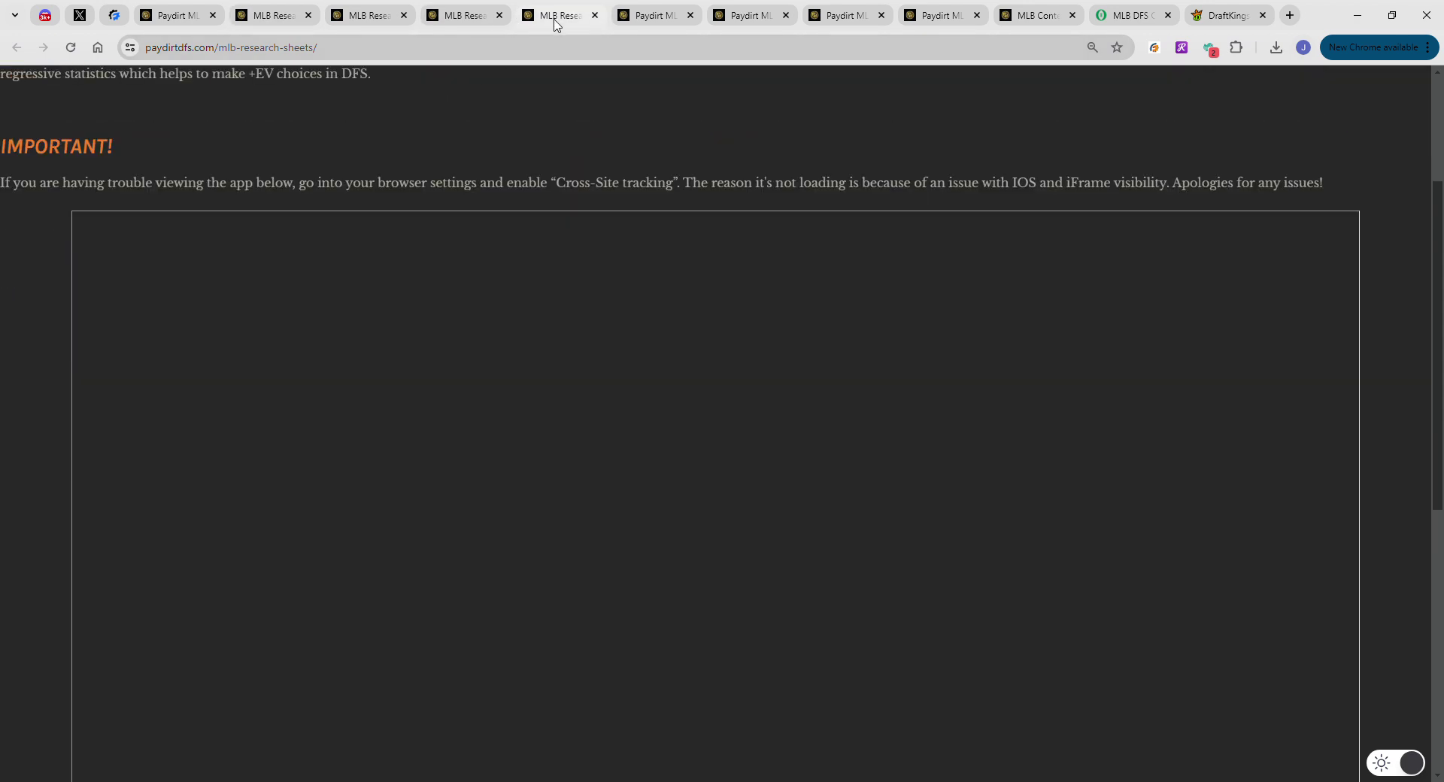
pyautogui.click(287, 659)
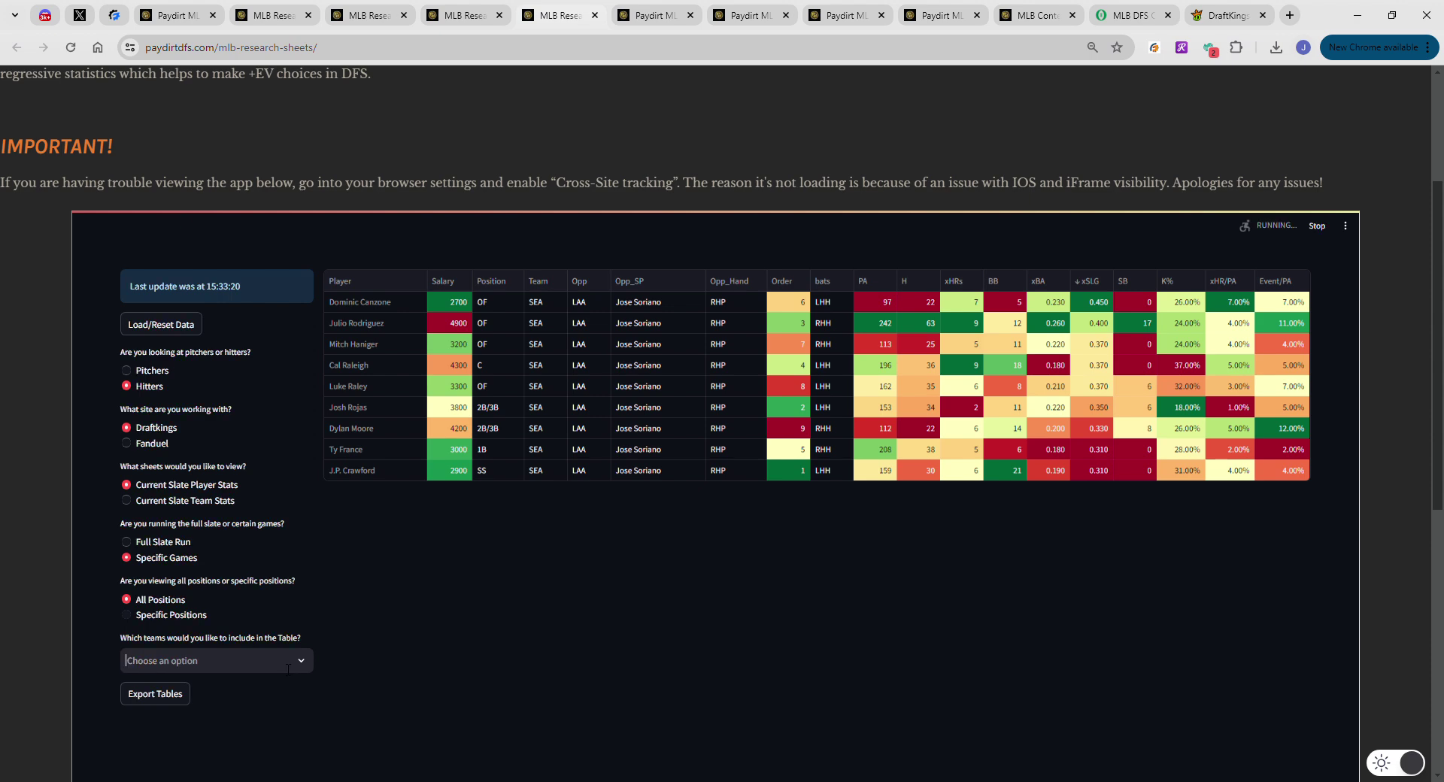
pyautogui.click(263, 660)
pyautogui.scroll(-10, 218, 668)
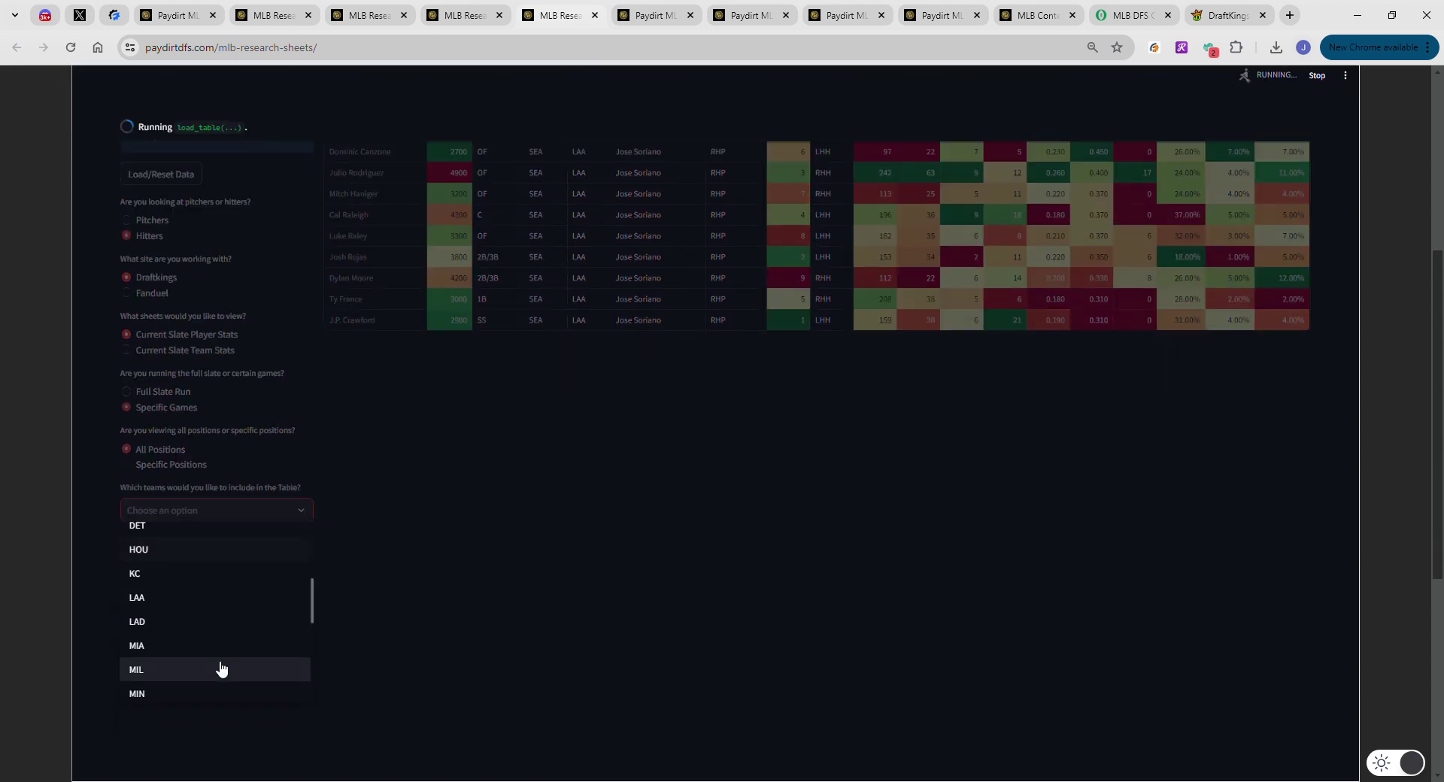
pyautogui.click(178, 661)
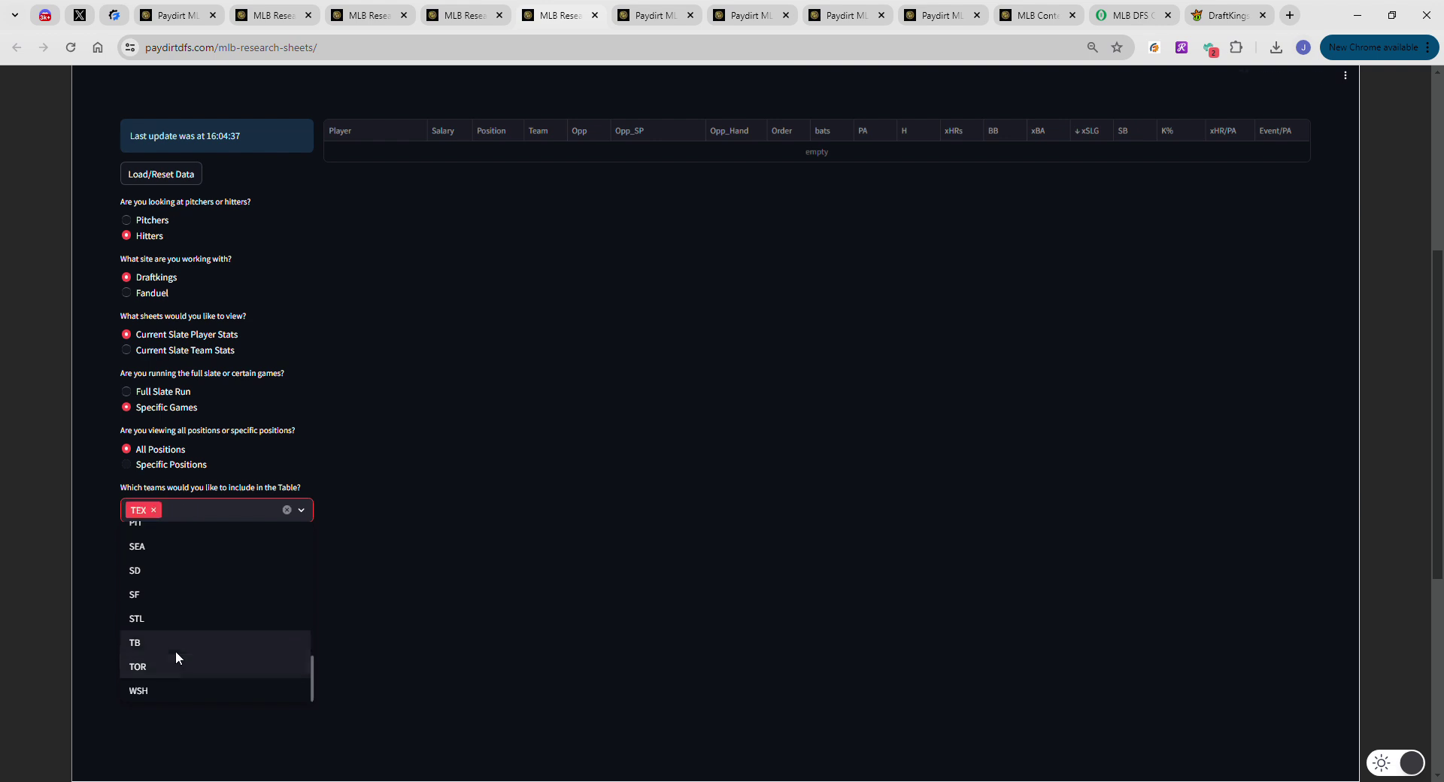
pyautogui.click(659, 527)
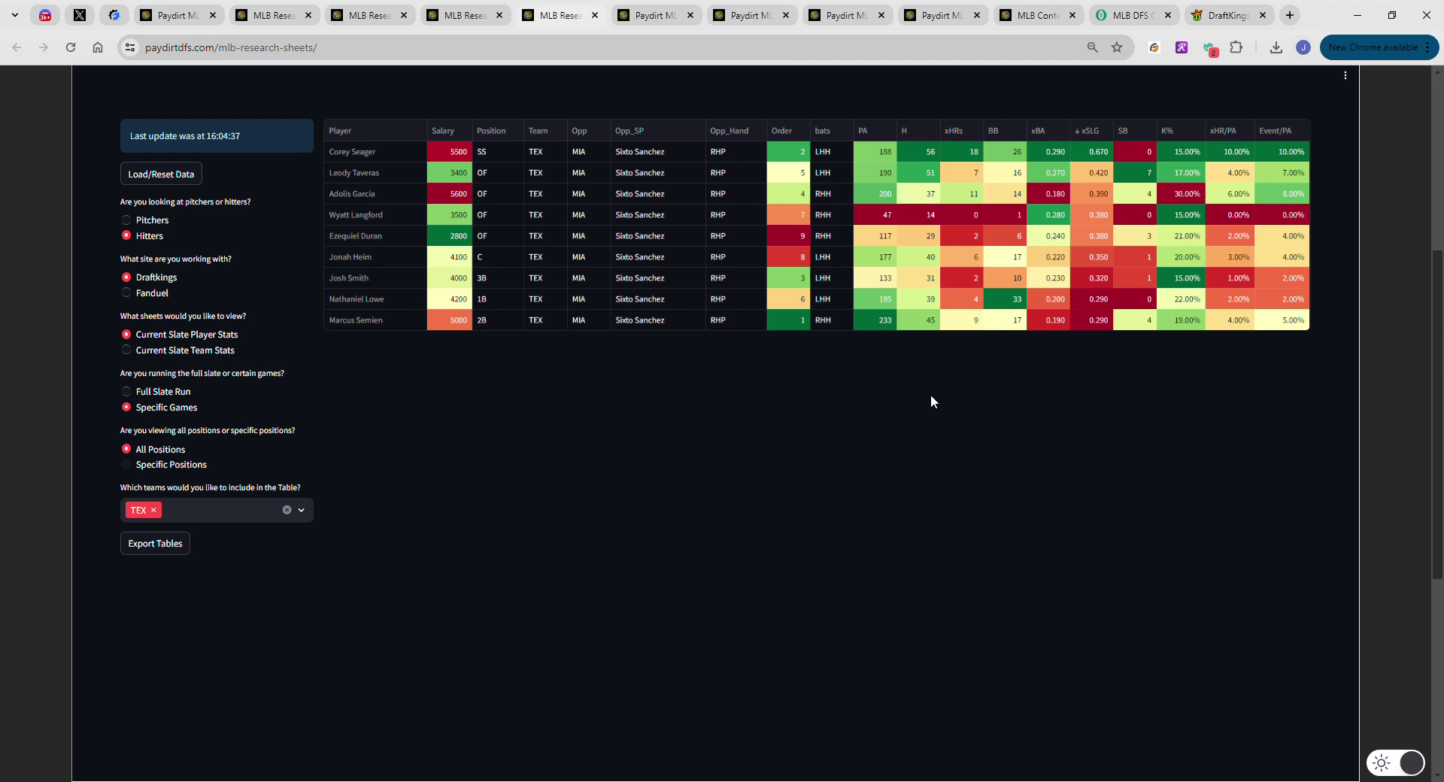
# Compare the Texas hitters by sorting them on K%, xHR/PA, xBA and finally xSLG from highest to lowest
pyautogui.click(1096, 160)
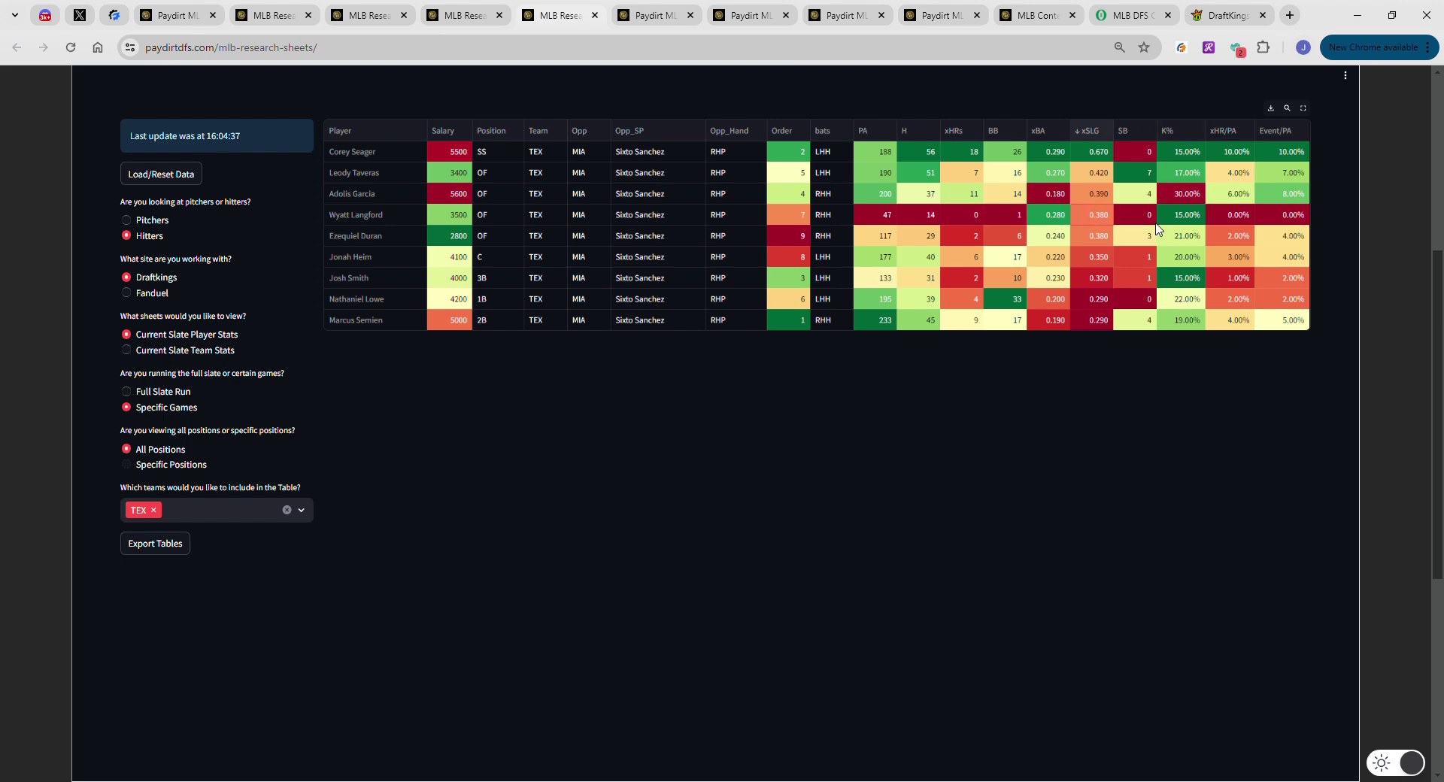
pyautogui.click(1177, 132)
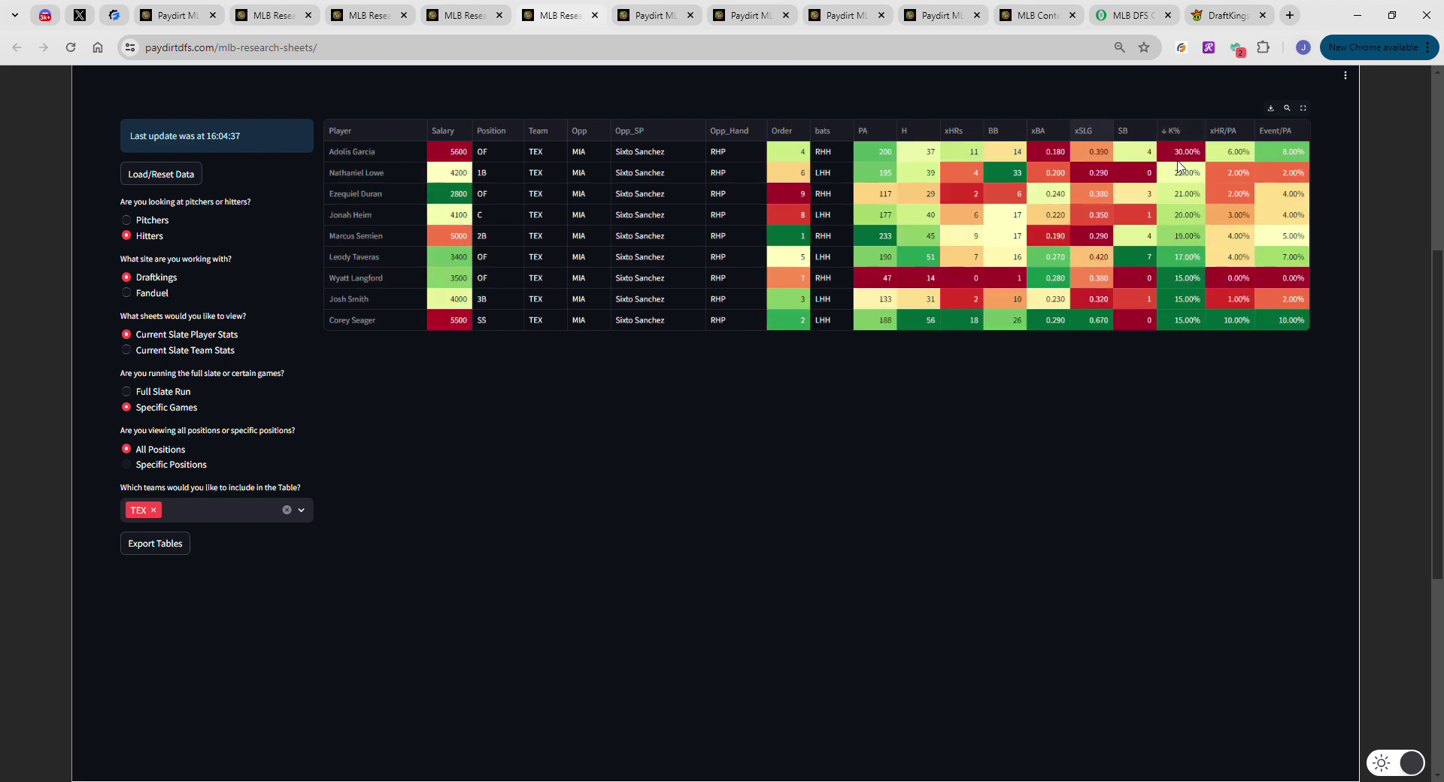
pyautogui.click(1223, 135)
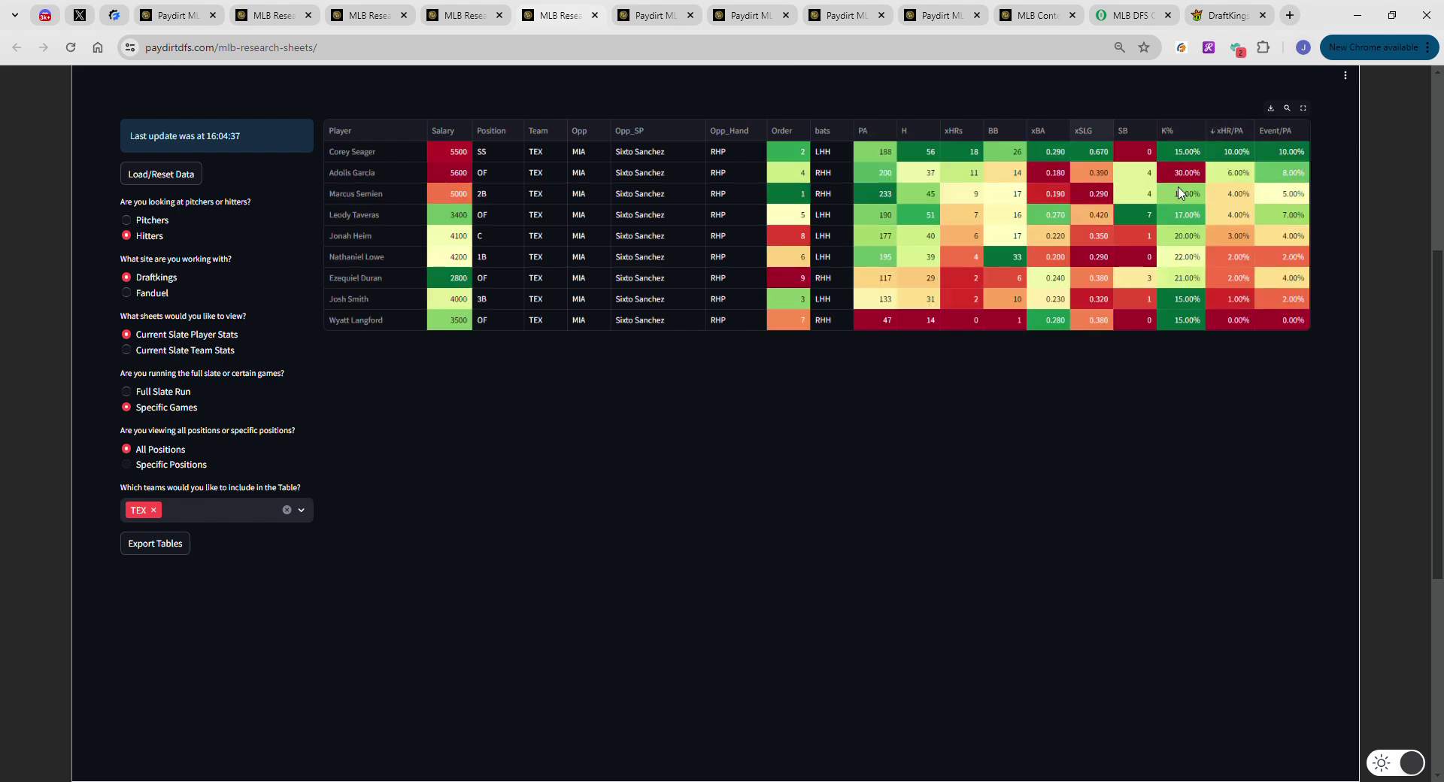
pyautogui.click(1114, 137)
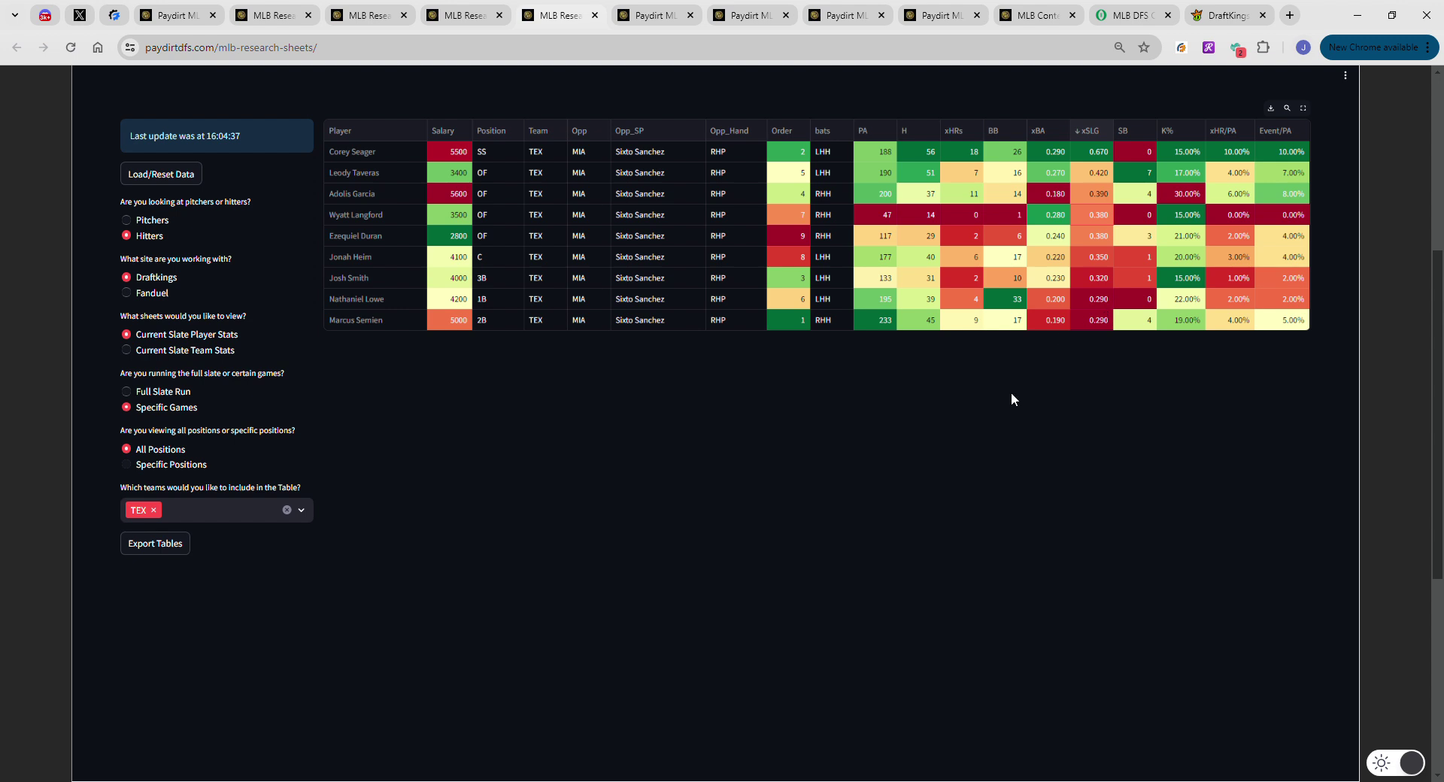
pyautogui.click(1053, 136)
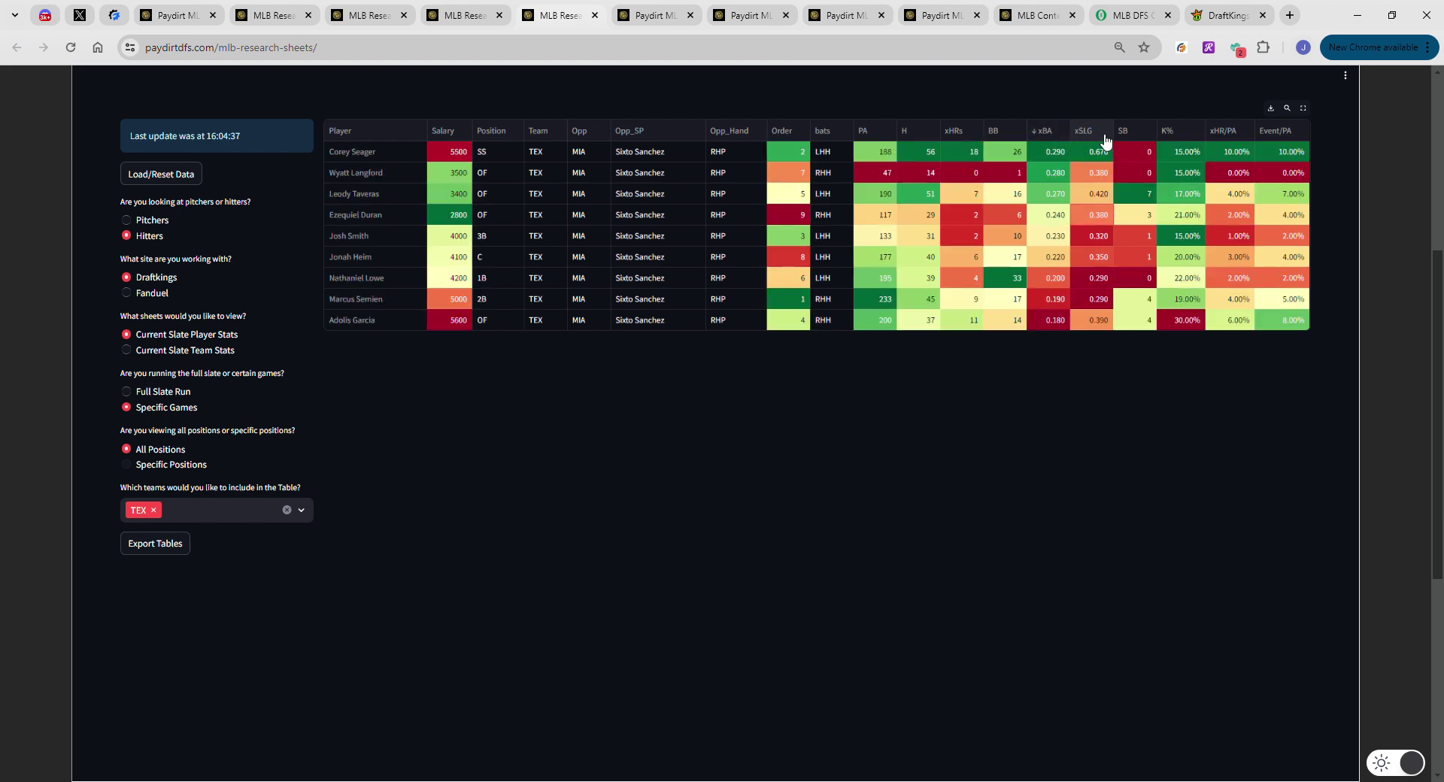
pyautogui.click(1104, 135)
pyautogui.click(1104, 135)
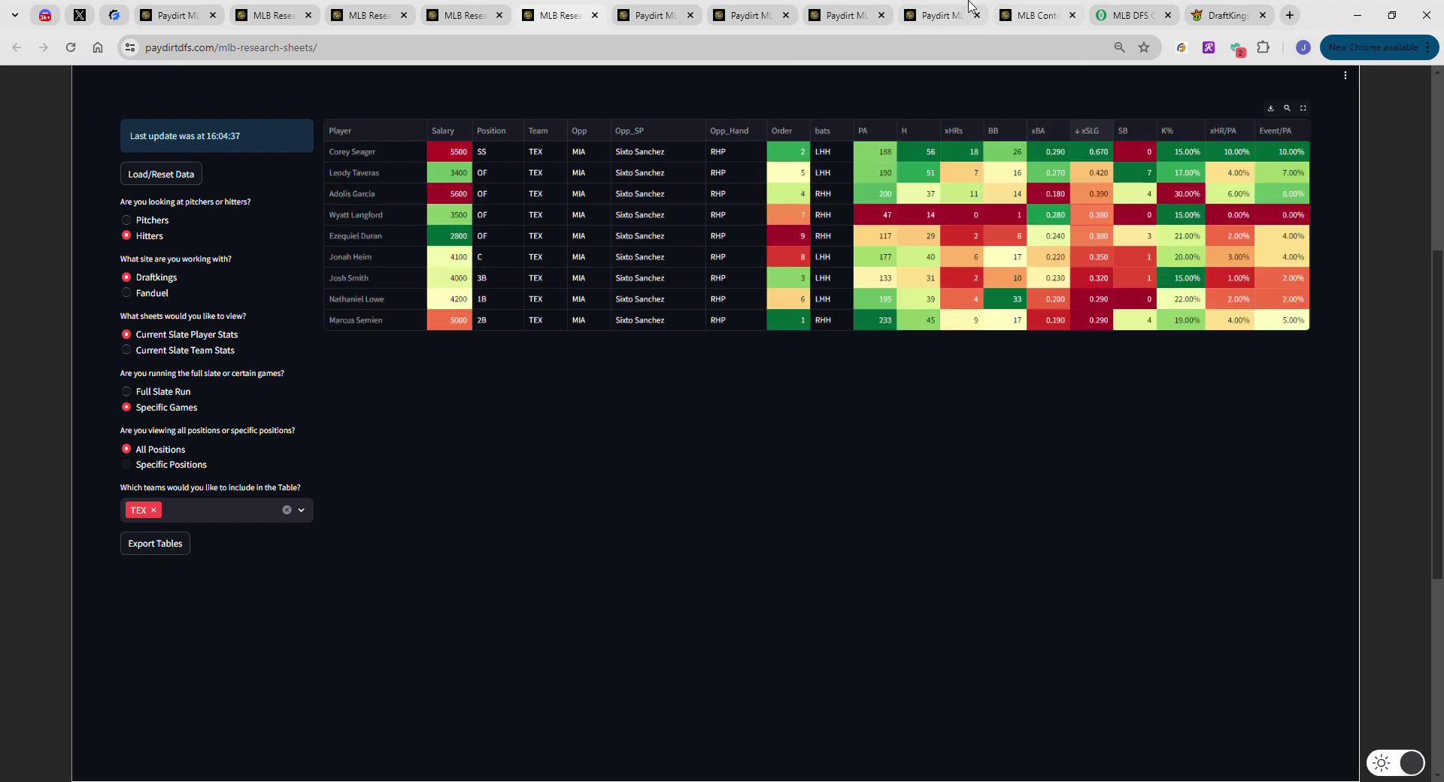
# Sort Paydirt's team scoring percentages by DK Team Own% from highest to lowest and check the ownership of Texas
pyautogui.click(946, 11)
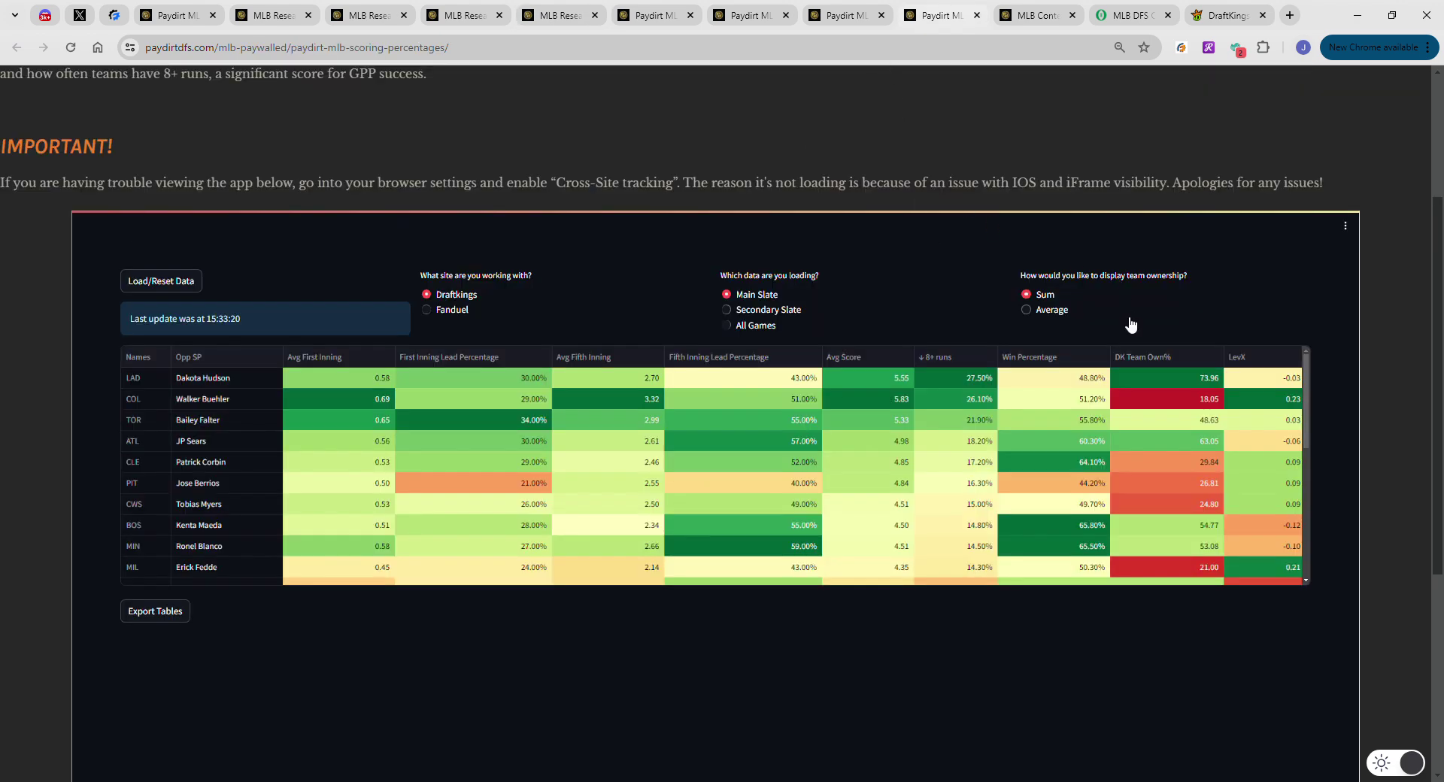
pyautogui.click(1132, 360)
pyautogui.click(1134, 361)
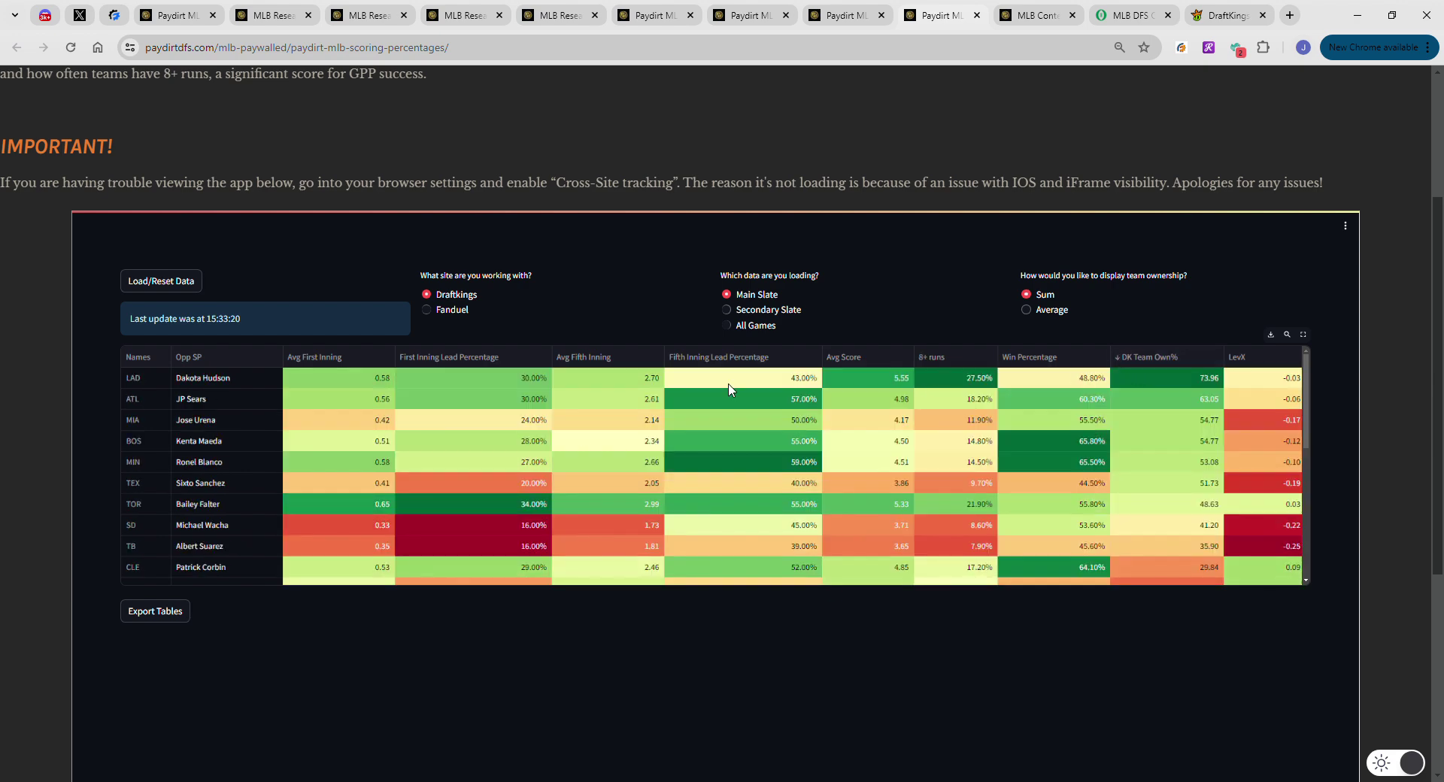
pyautogui.click(1141, 490)
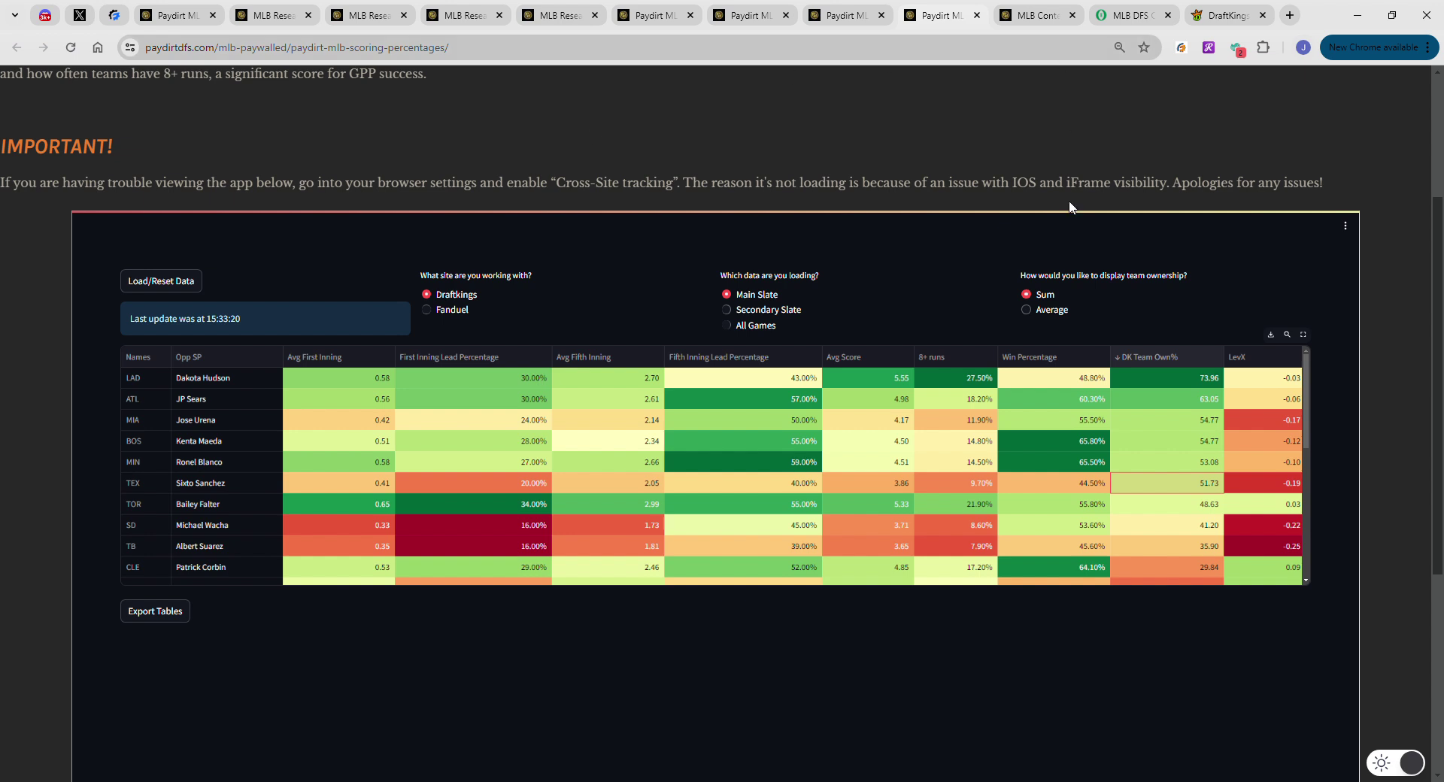
pyautogui.click(413, 781)
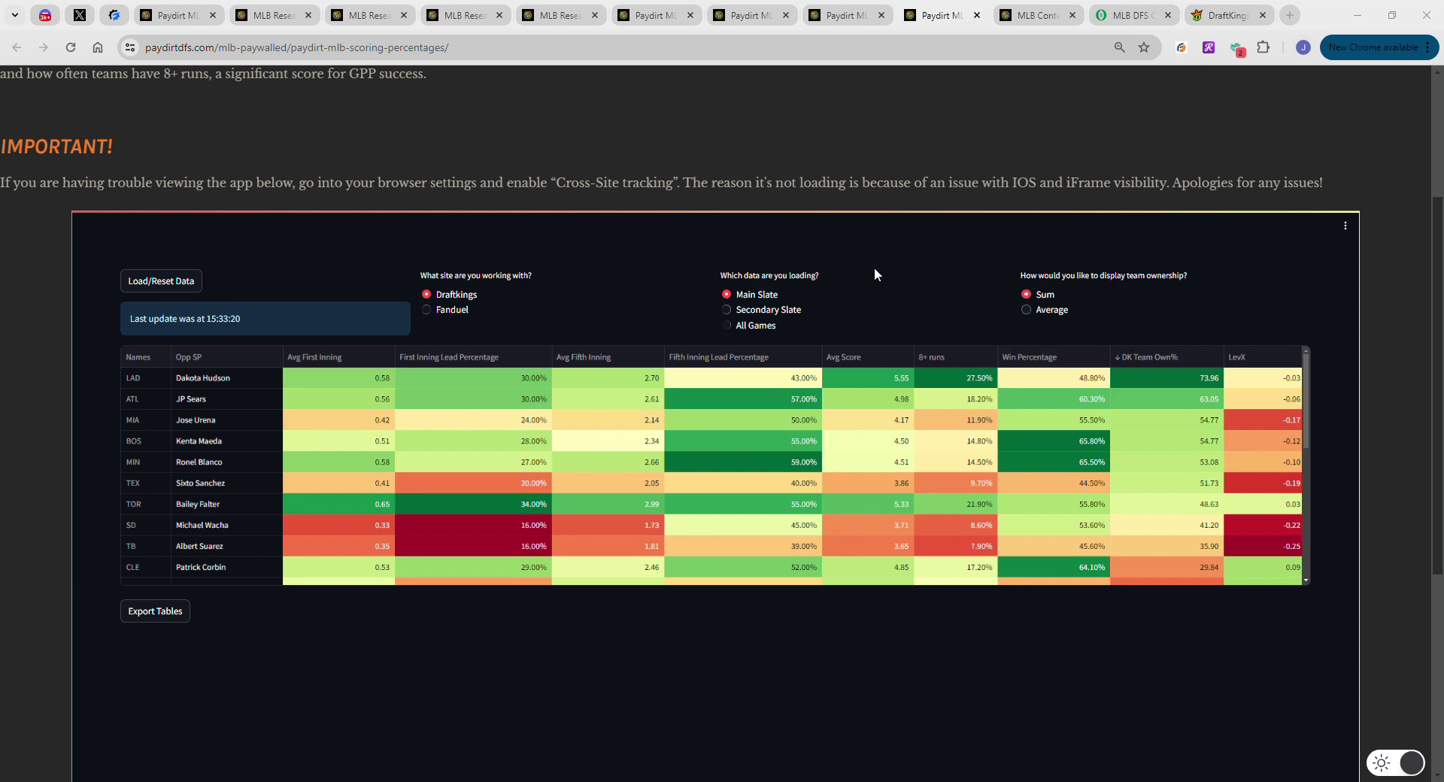
# Examine Jose Urena's stats against left-handed hitters, including K%, BB%, True AVG, xSLG and xHRs
pyautogui.click(304, 11)
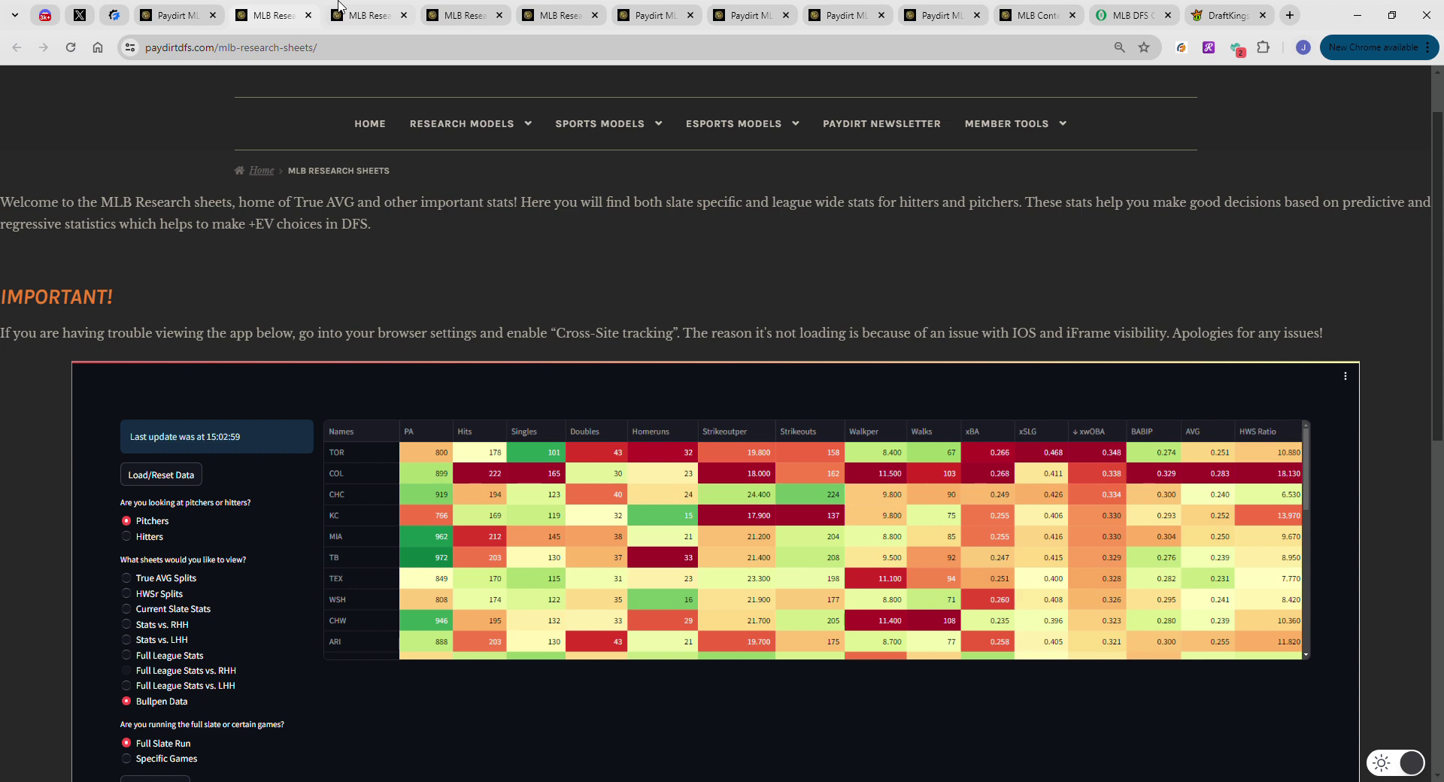
pyautogui.click(340, 11)
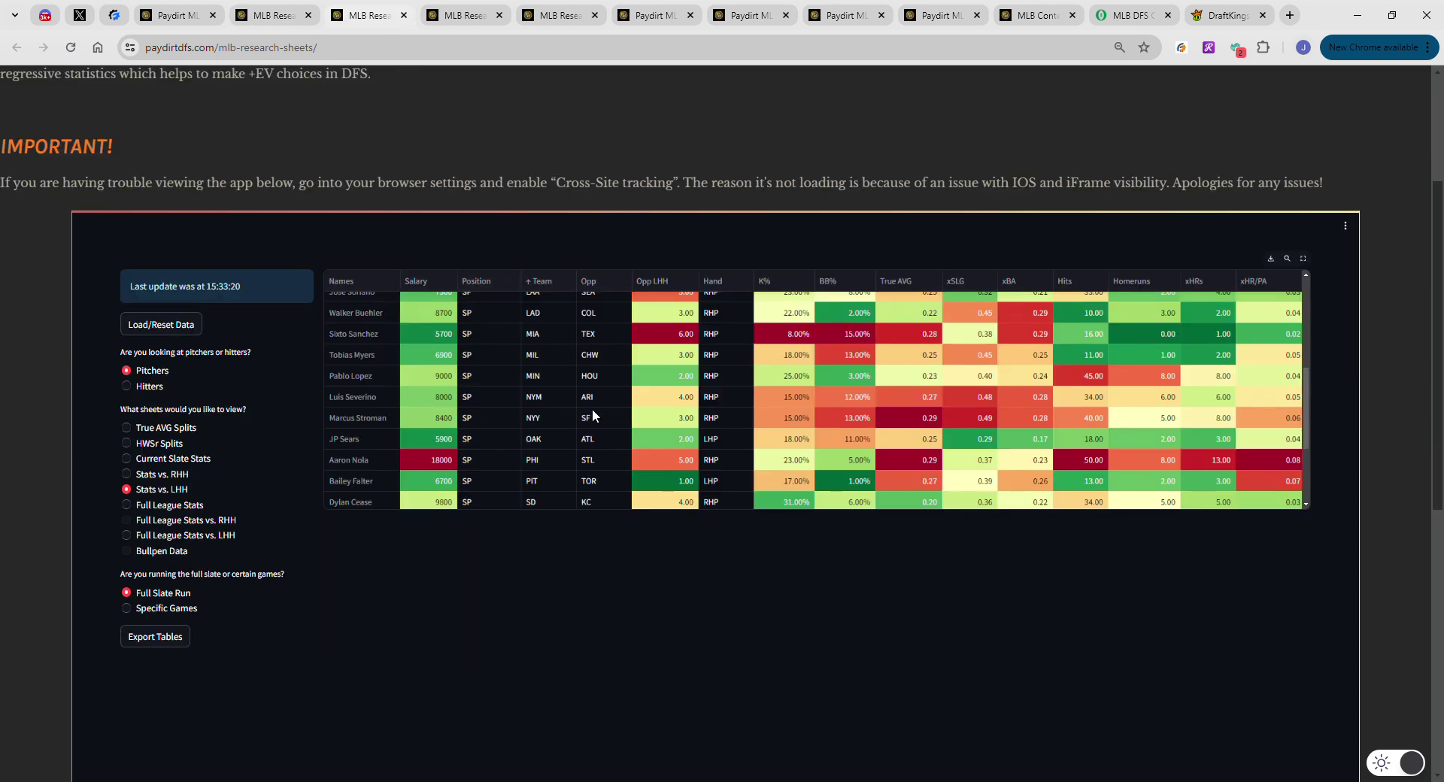
pyautogui.scroll(-2, 573, 395)
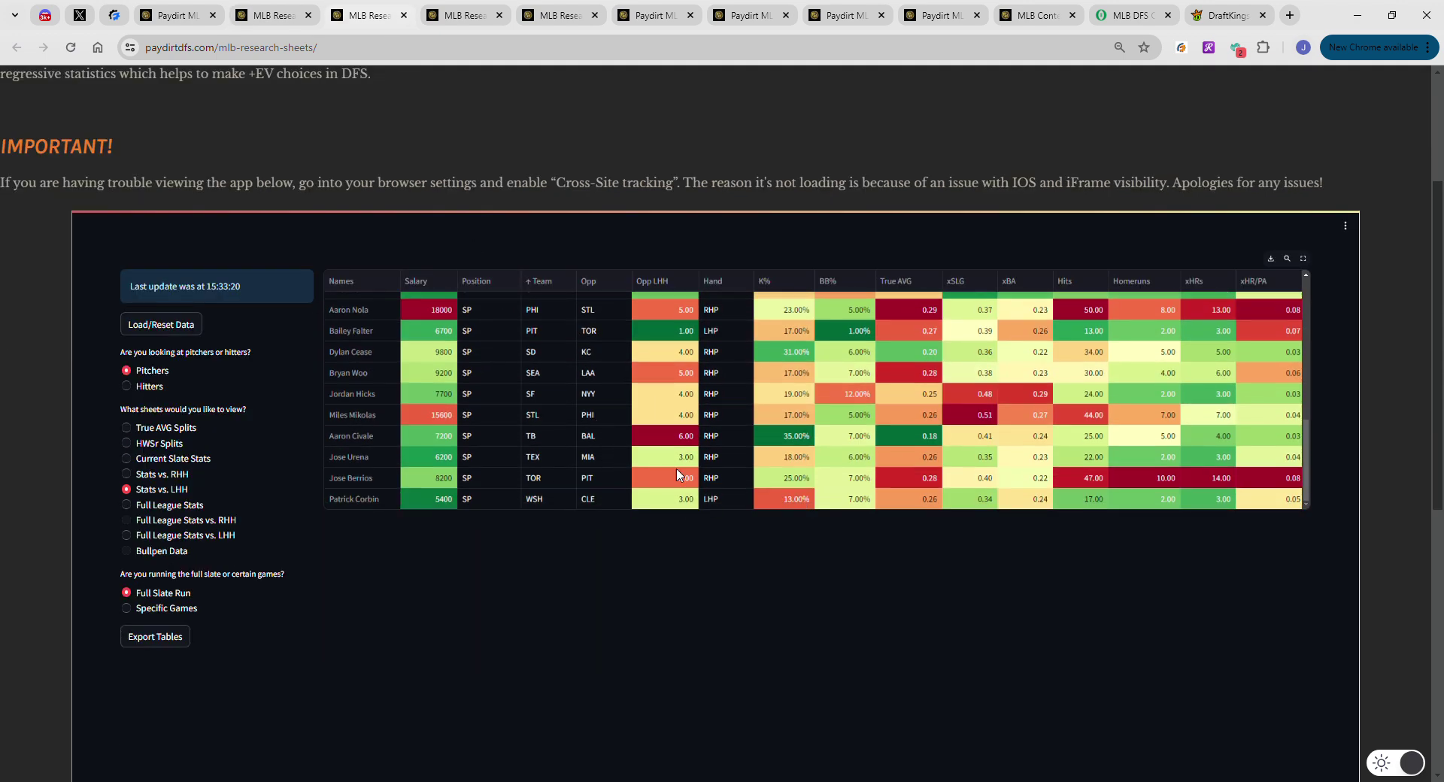
pyautogui.click(779, 463)
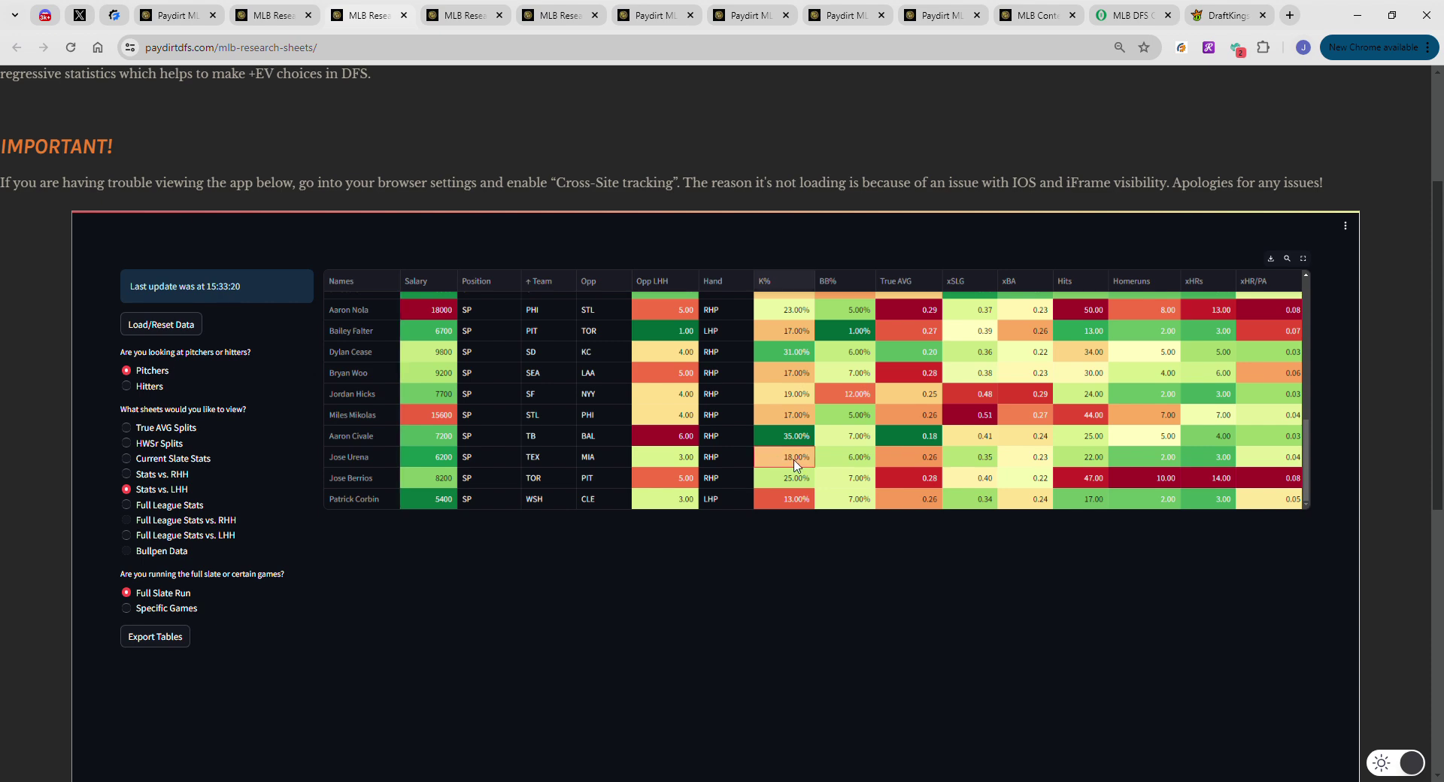
pyautogui.click(841, 468)
pyautogui.click(928, 458)
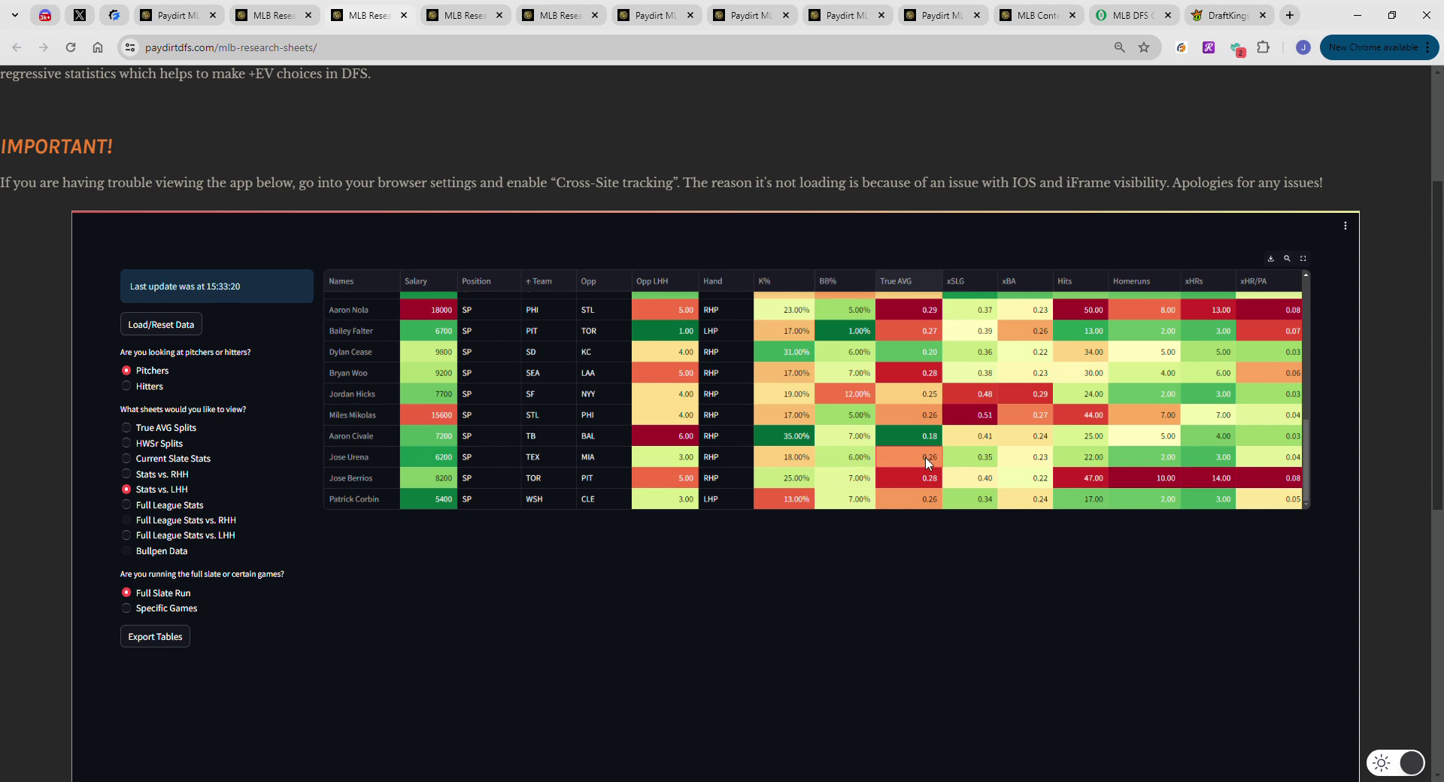
pyautogui.click(971, 461)
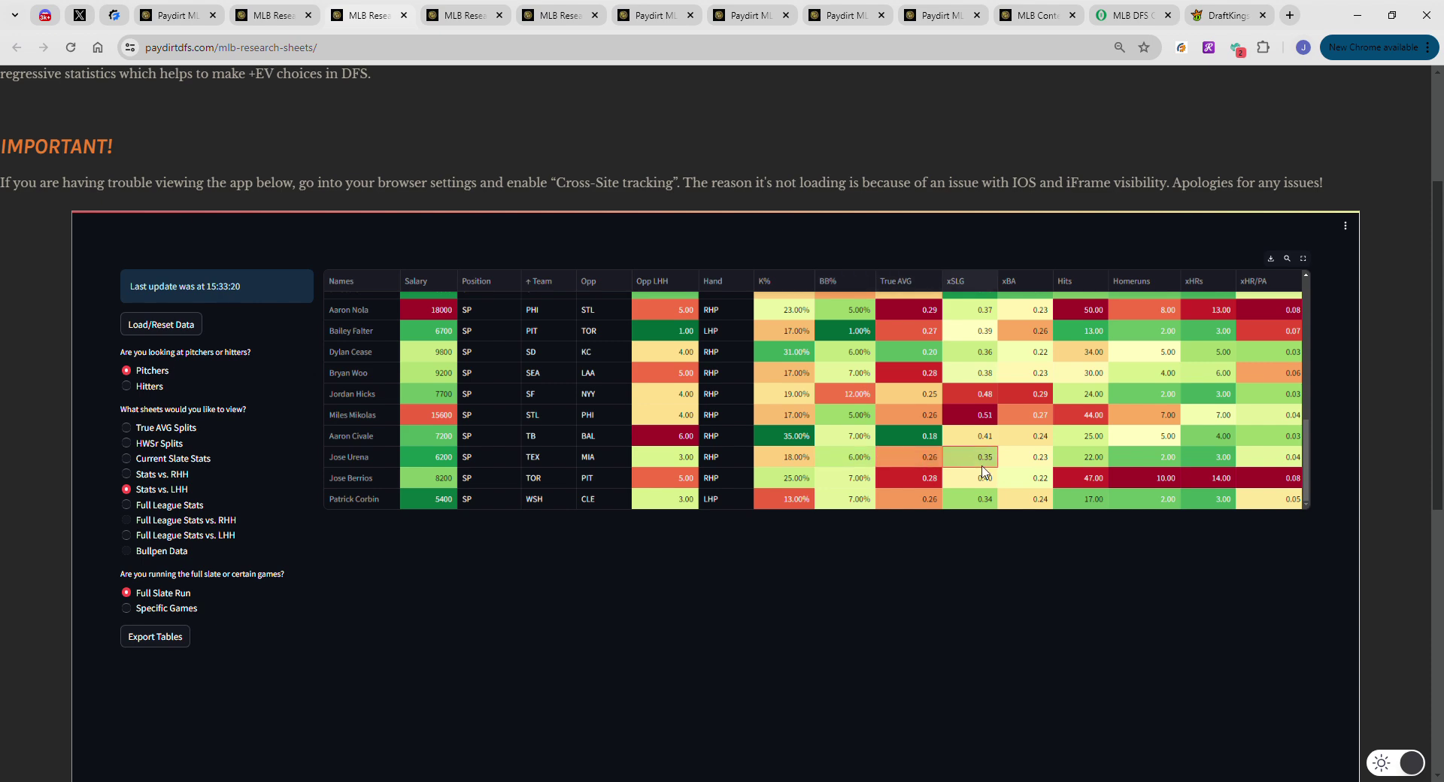
pyautogui.press('Right')
pyautogui.press('Right')
pyautogui.press('Right')
pyautogui.press('Right')
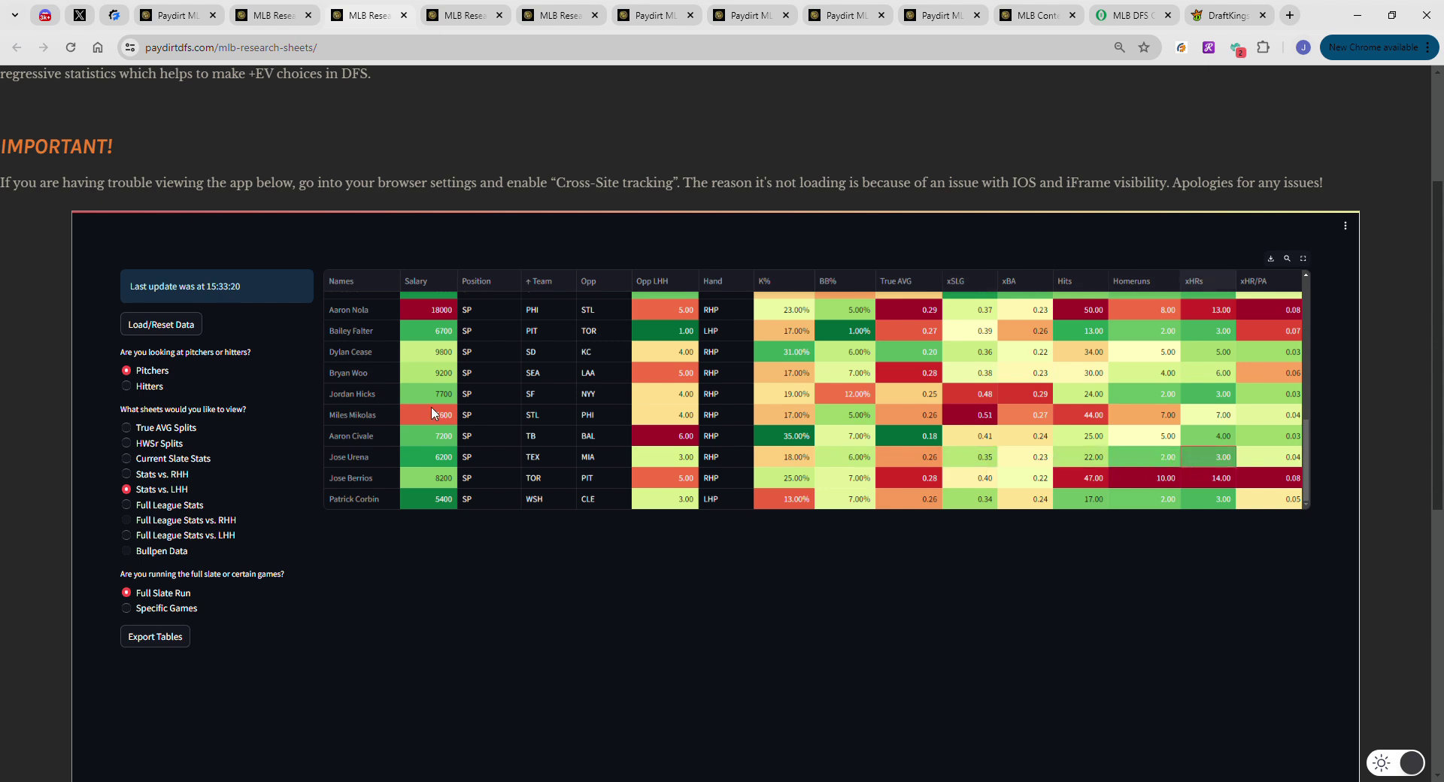
# Examine Jose Urena's stats against right-handed hitters, including xSLG, xBA and home runs
pyautogui.hotkey('ctrl', 'Tab')
pyautogui.scroll(-1, 639, 372)
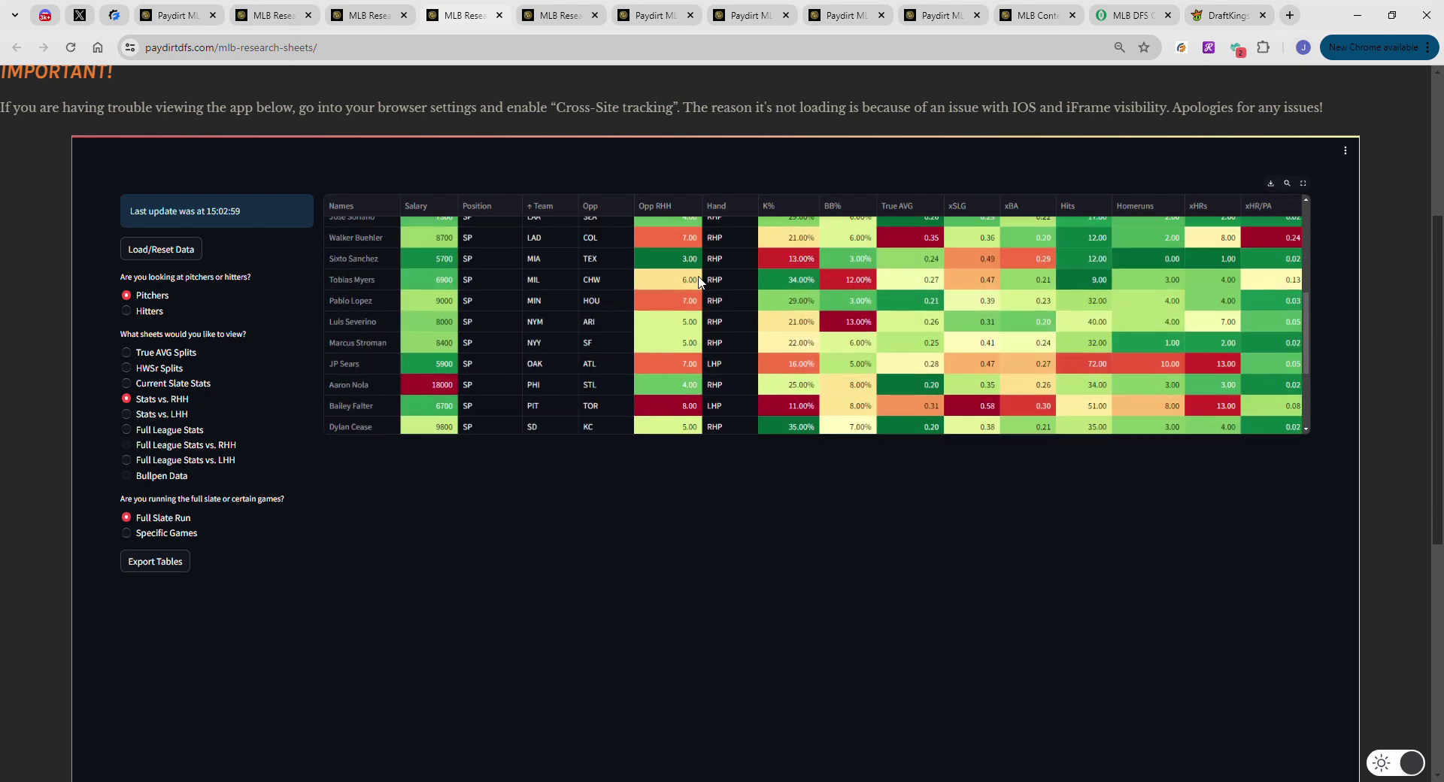
pyautogui.scroll(-2, 675, 323)
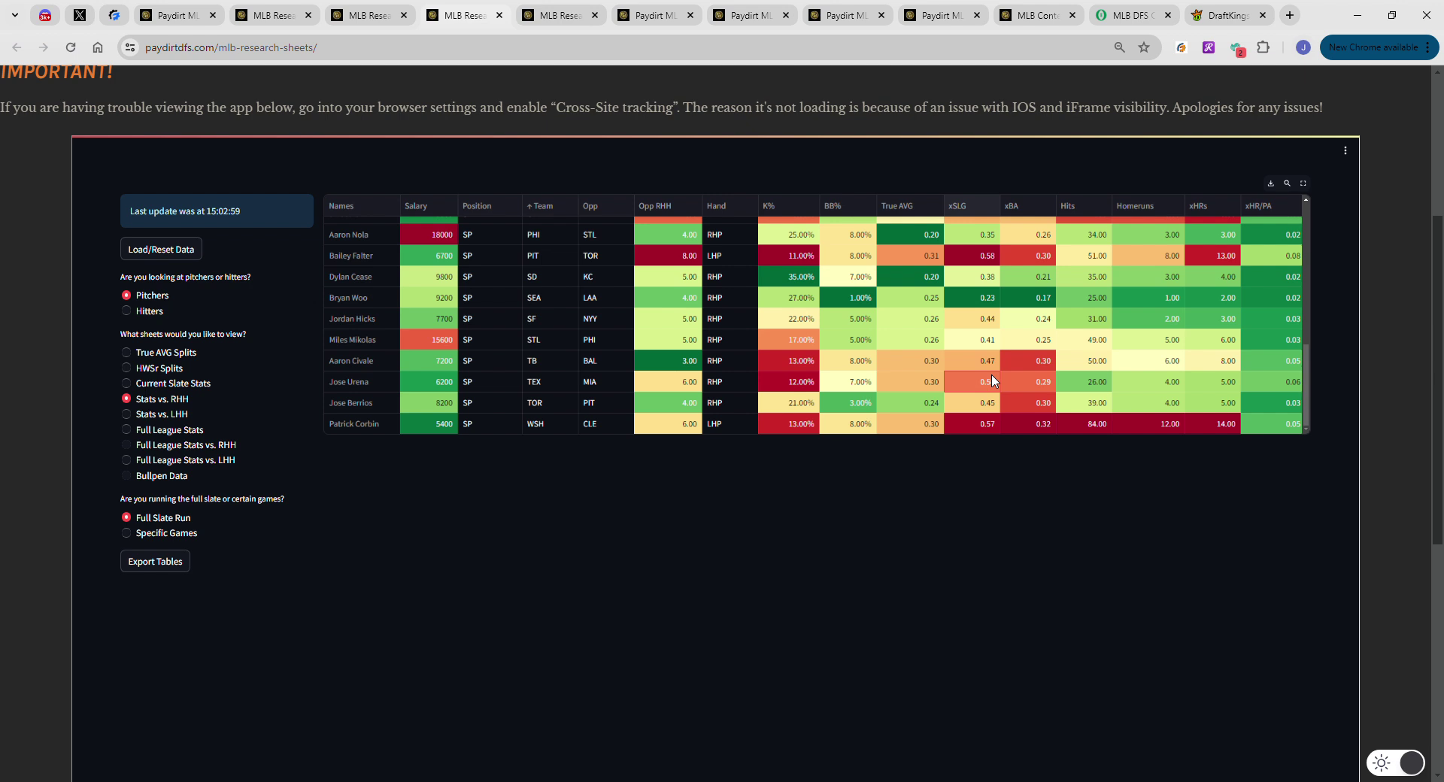
pyautogui.click(1141, 387)
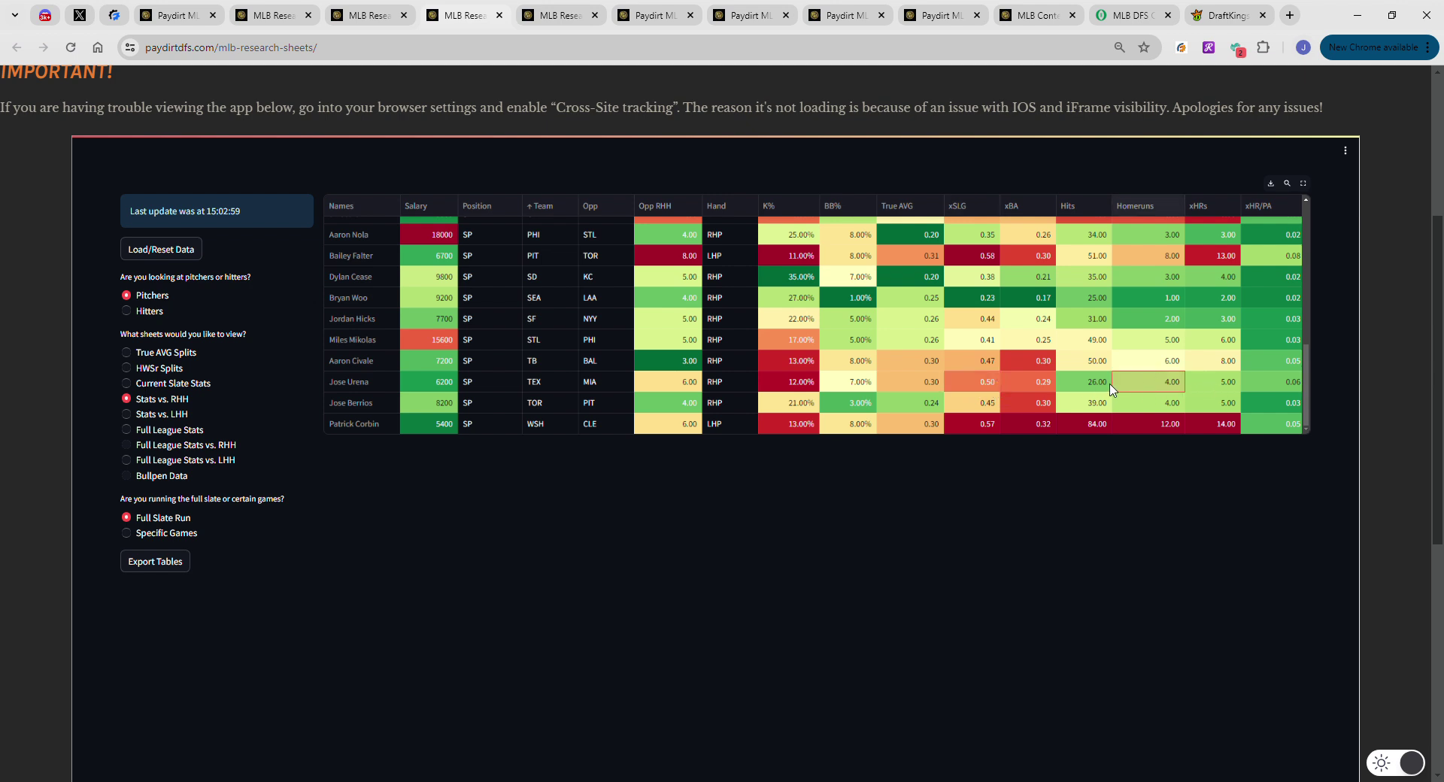
pyautogui.click(1052, 385)
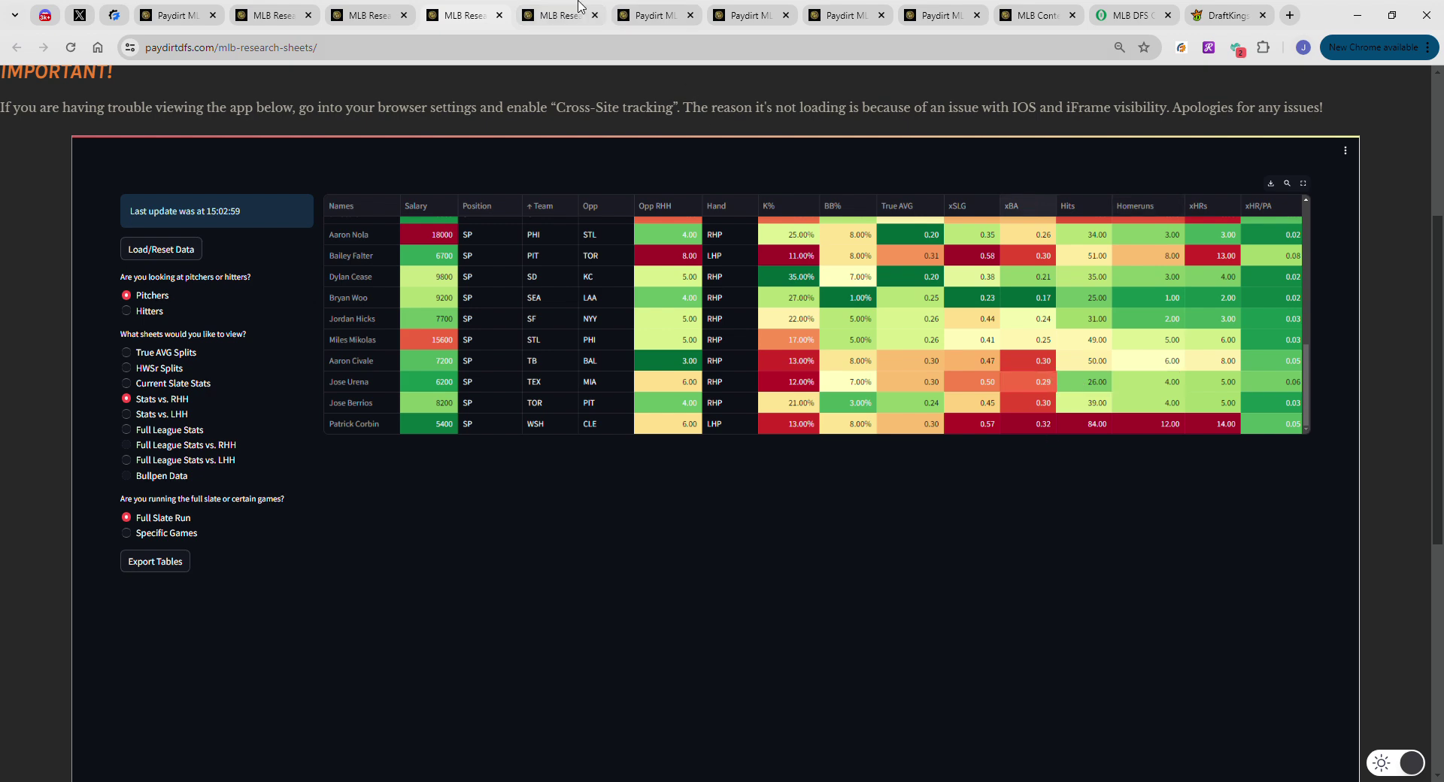
# Replace TEX with MIA in the hitter stats team filter and examine the Miami hitters' xSLG
pyautogui.click(560, 15)
pyautogui.click(250, 519)
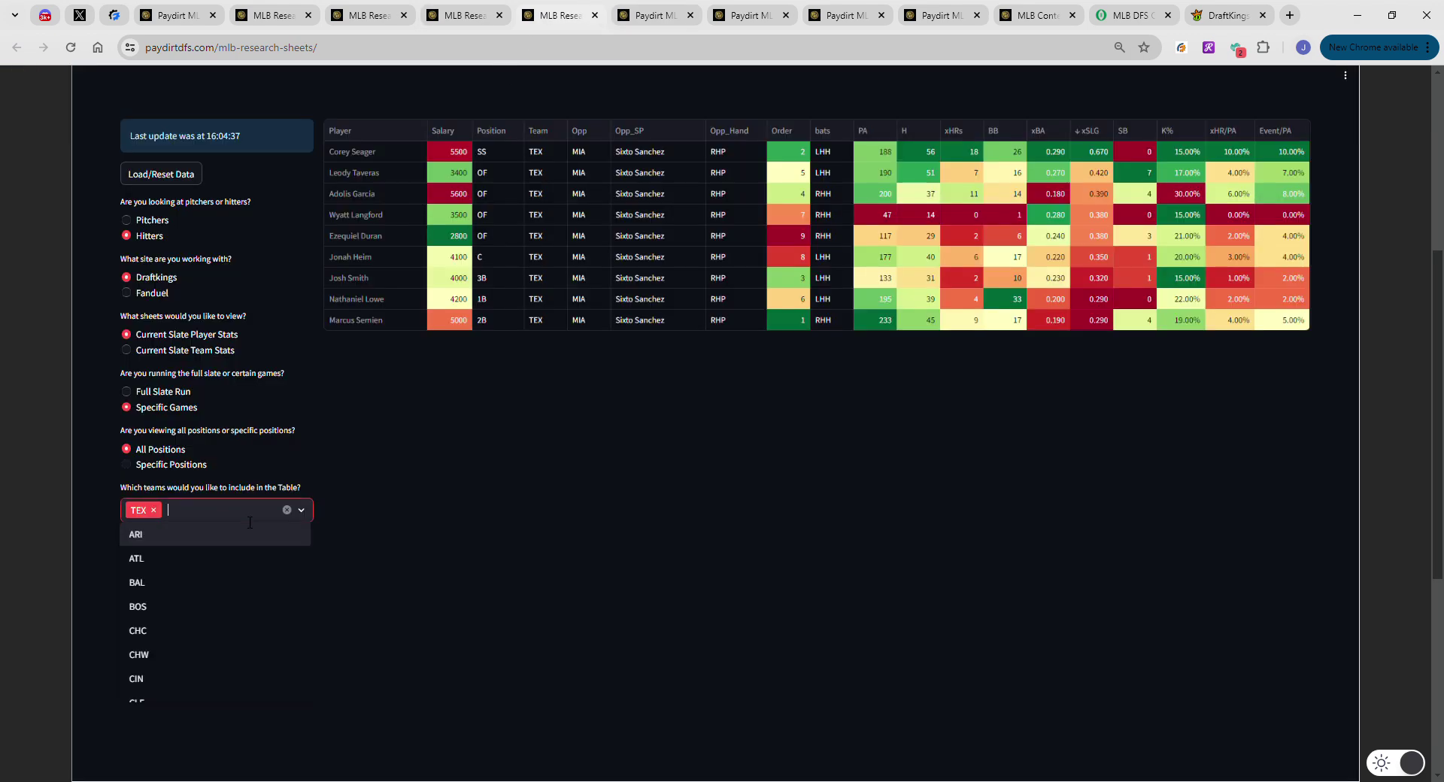
pyautogui.press('BackSpace')
pyautogui.write('mia')
pyautogui.press('Return')
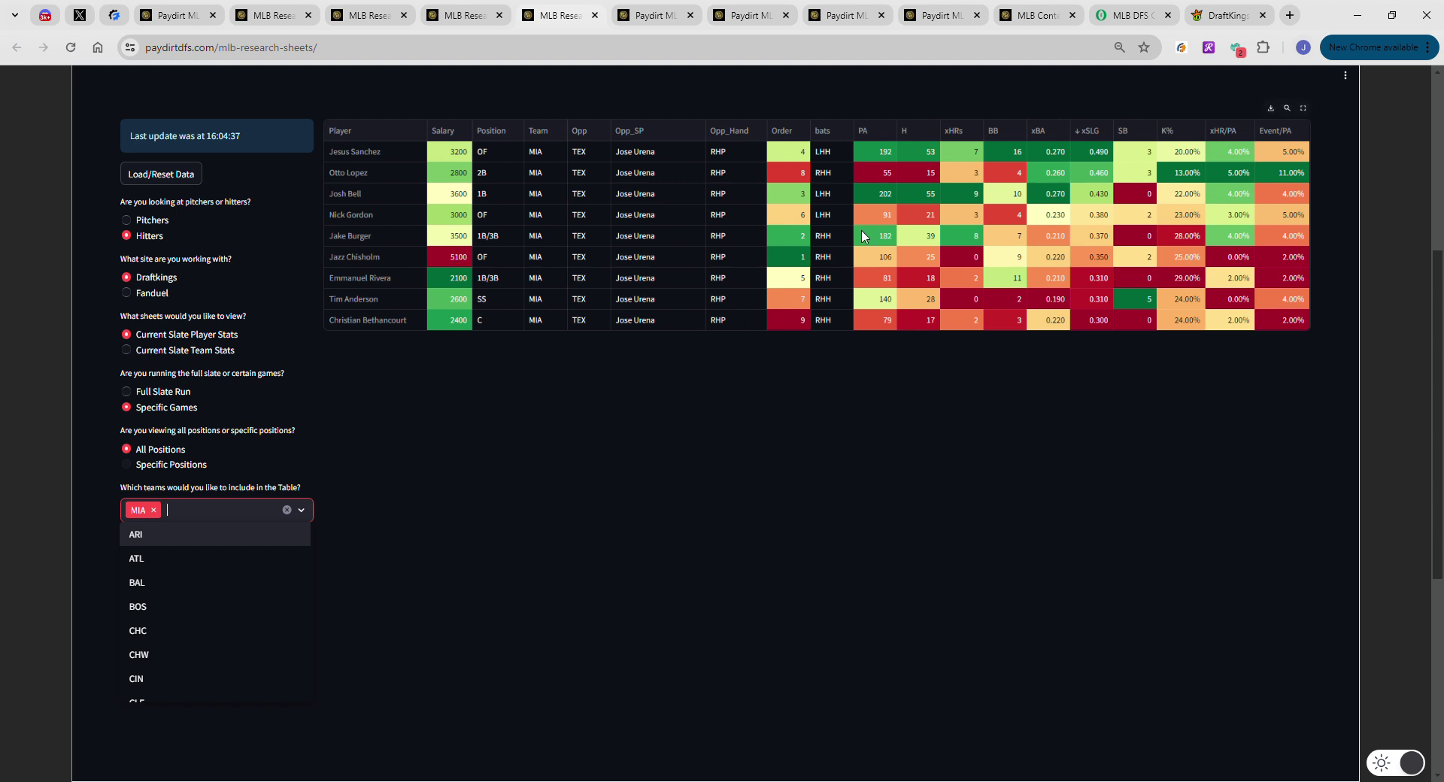
pyautogui.click(1098, 175)
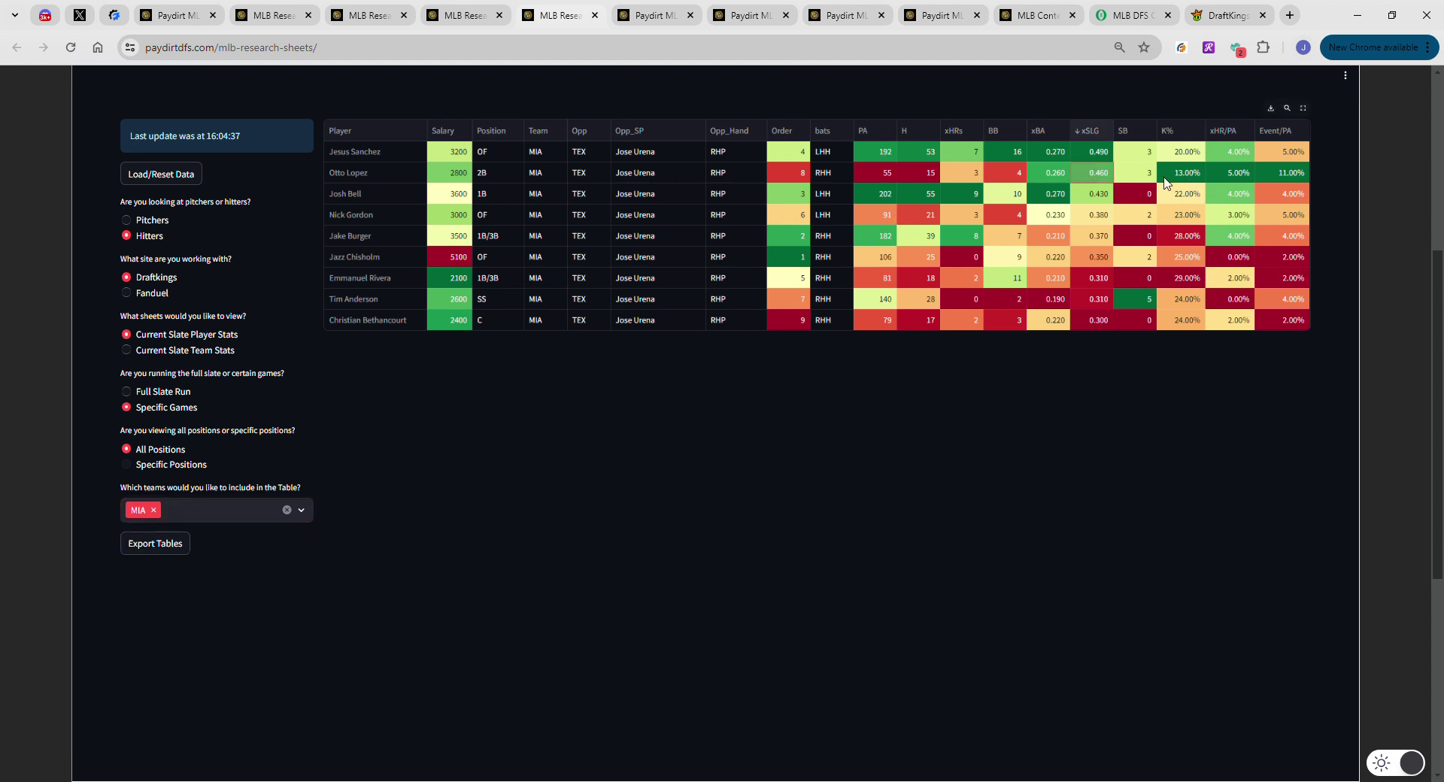
pyautogui.click(1094, 207)
pyautogui.click(1098, 260)
# Check the Texas bullpen's xwOBA and xSLG in the bullpen data
pyautogui.click(248, 11)
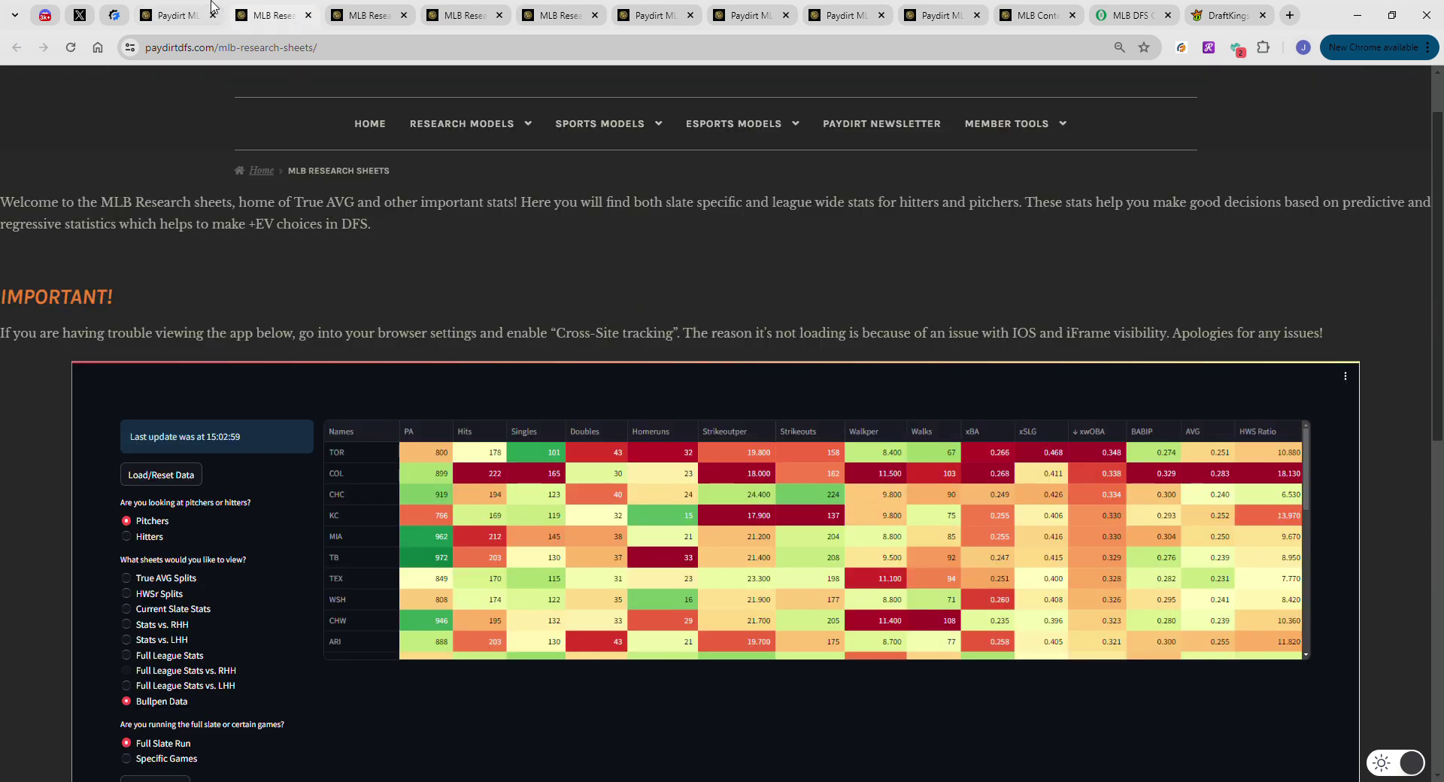
pyautogui.click(1081, 583)
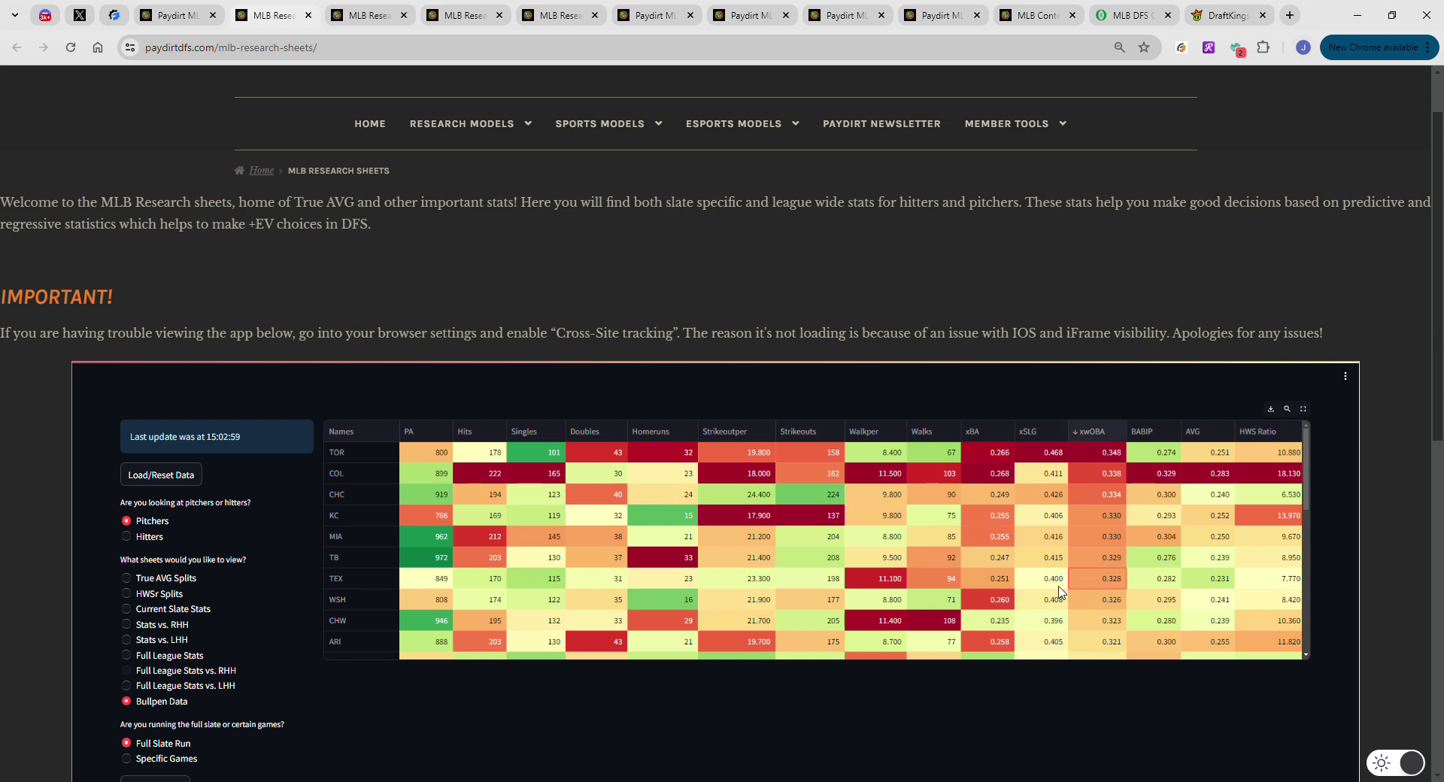
pyautogui.click(1059, 586)
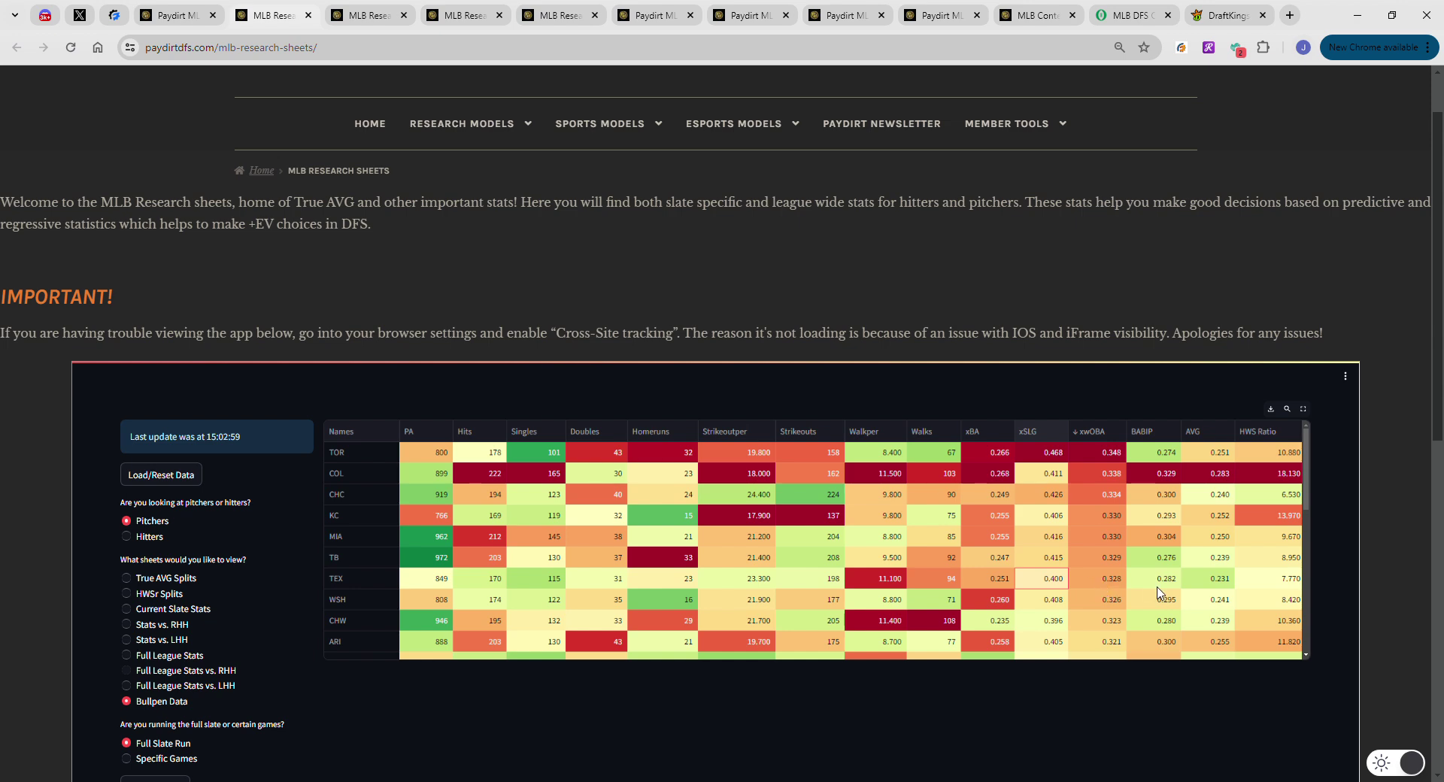
# Compare the Texas bullpen's AVG, xwOBA and walk percentage with the other teams in the bullpen data
pyautogui.click(1205, 578)
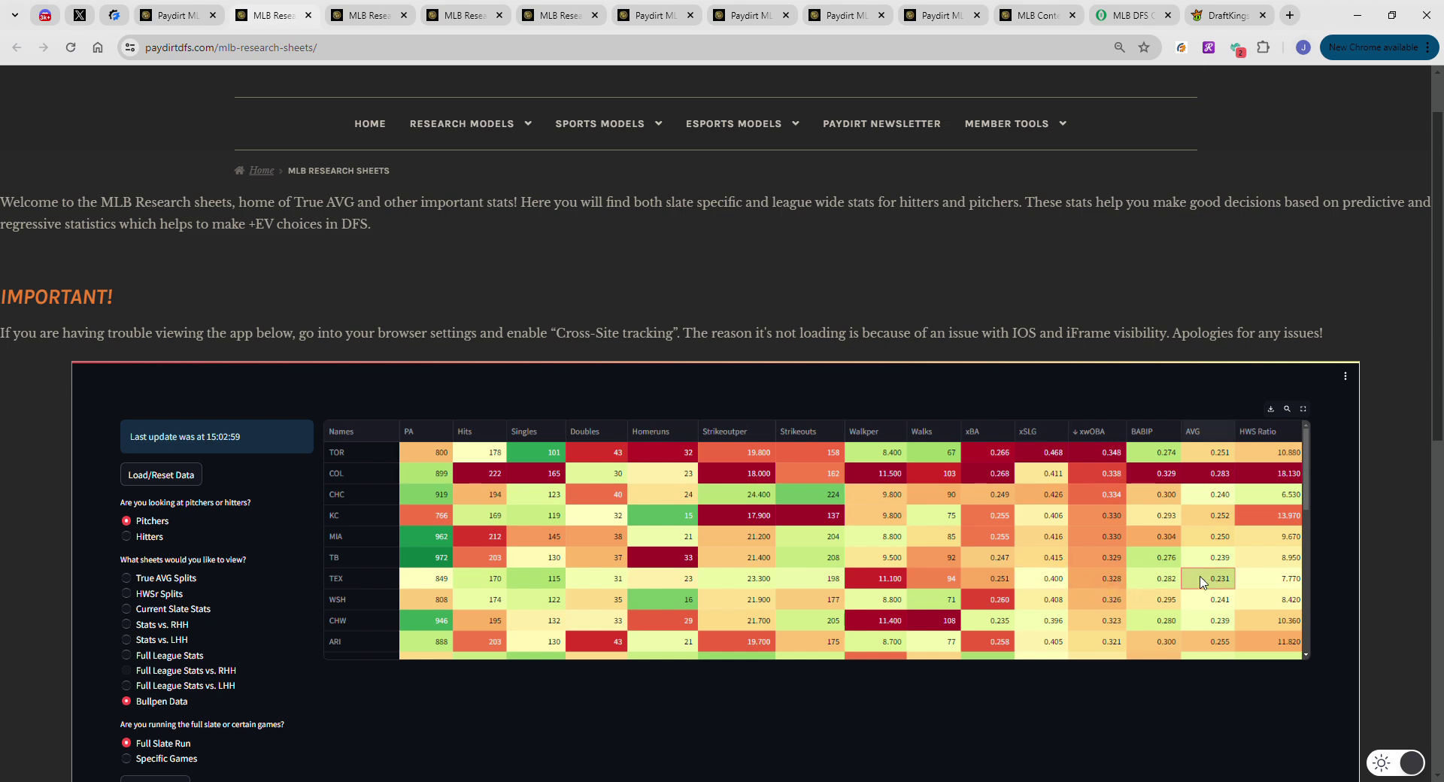
pyautogui.click(1111, 583)
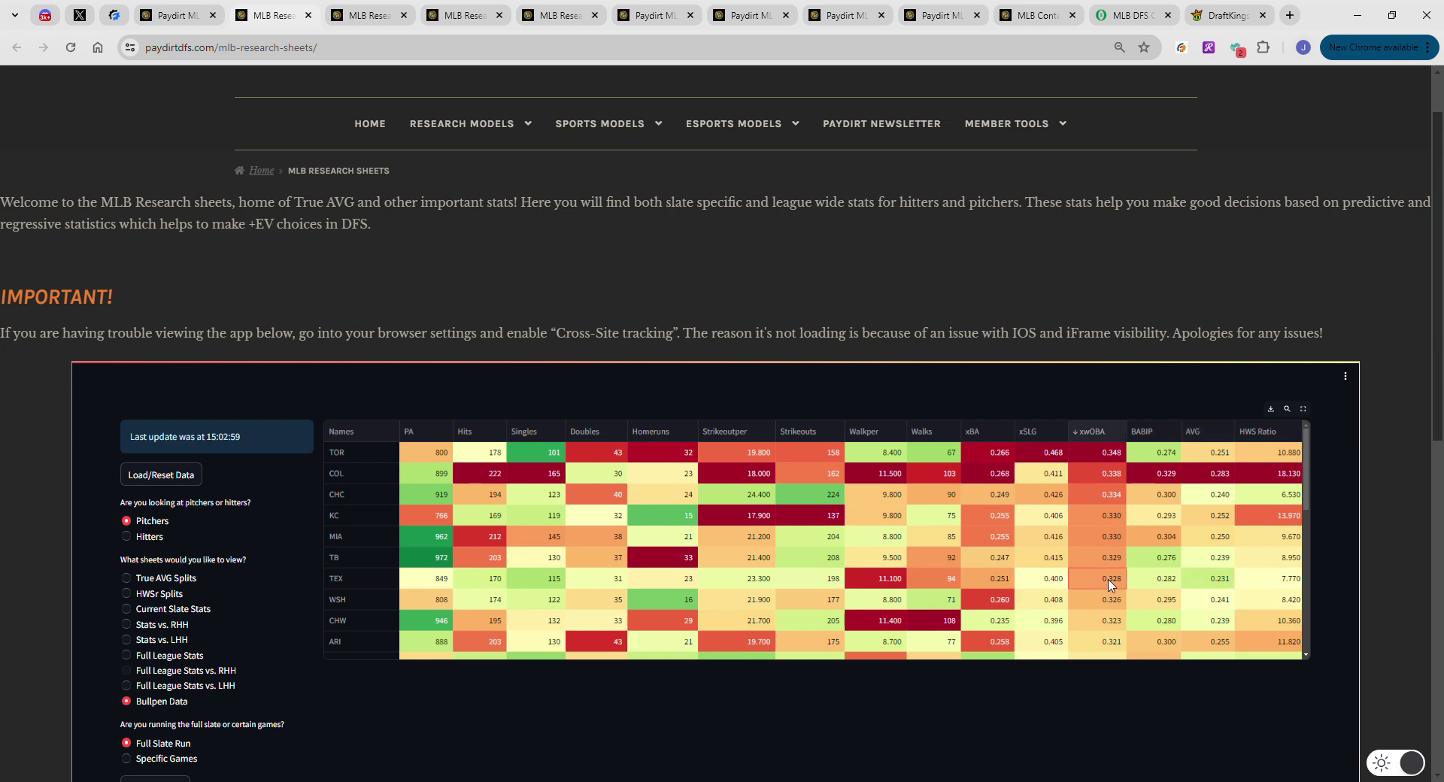
pyautogui.click(886, 579)
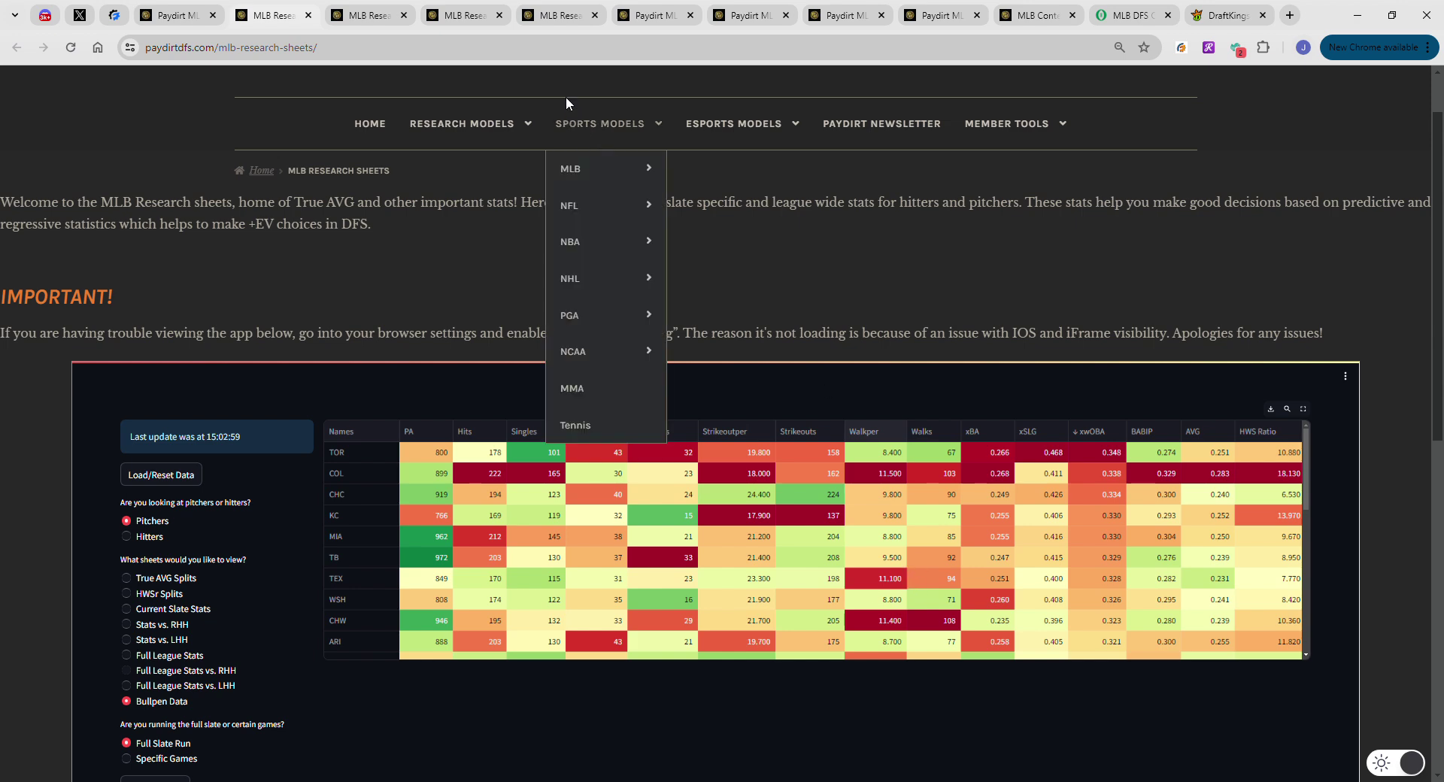
pyautogui.click(422, 777)
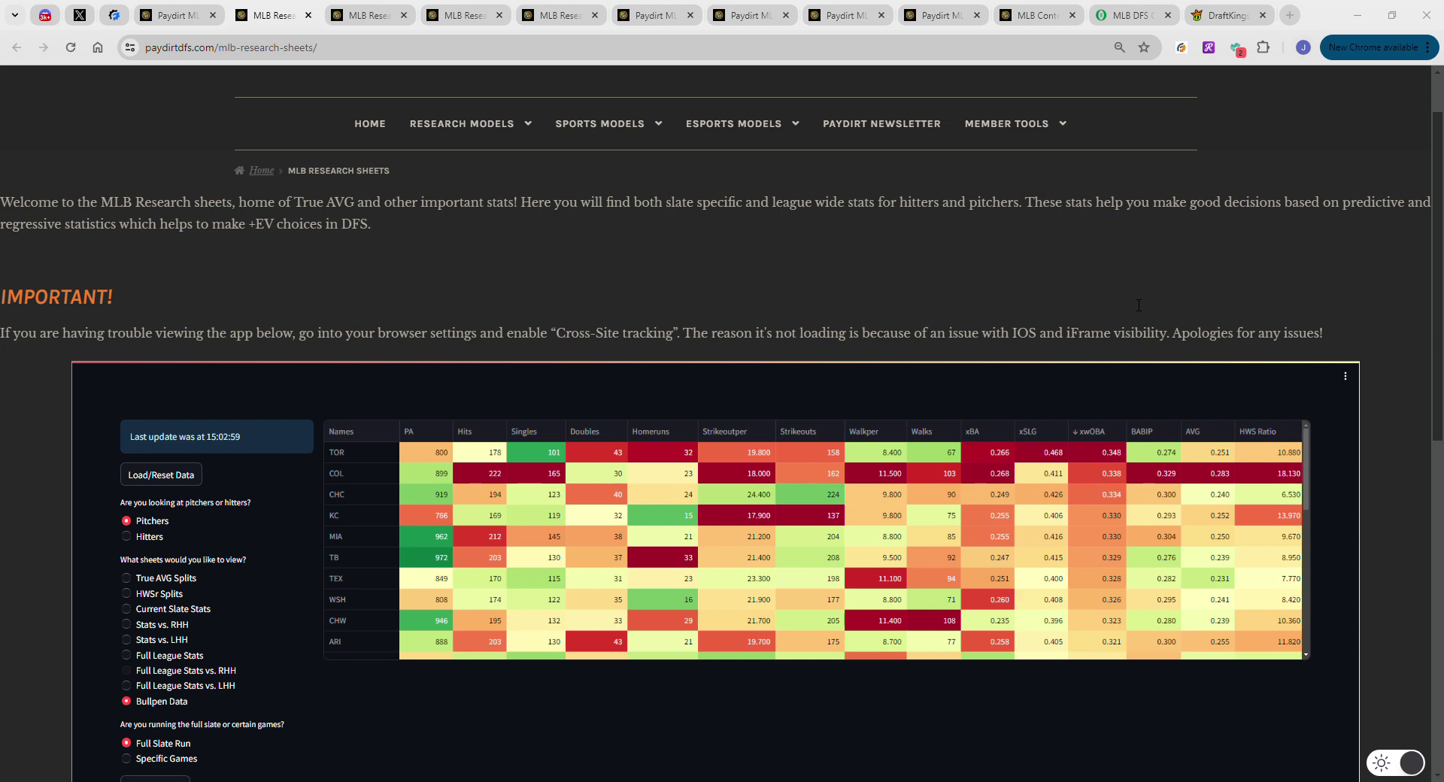
# Switch to The Solver and filter the player exposures of the optimized lineups to pitchers
pyautogui.click(1129, 15)
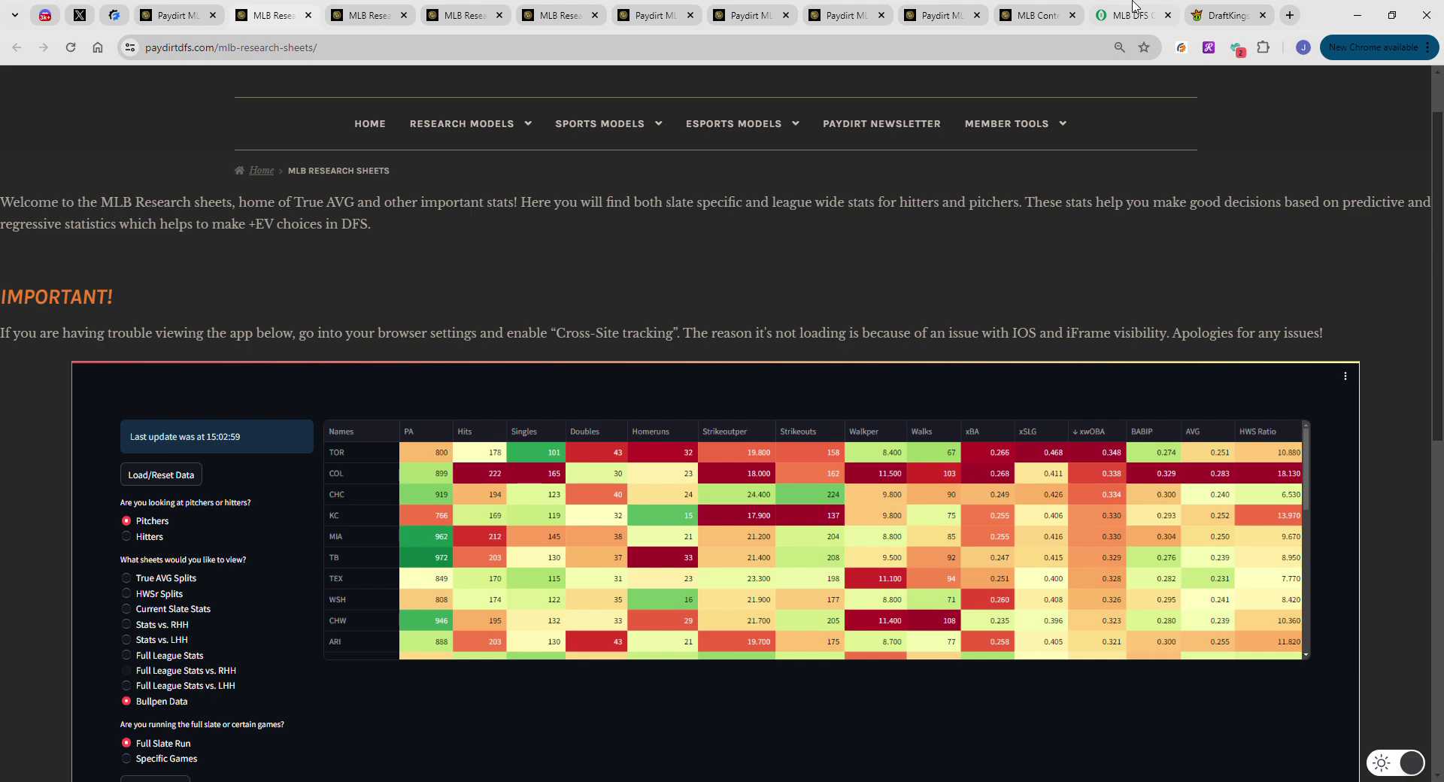
pyautogui.scroll(3, 1020, 270)
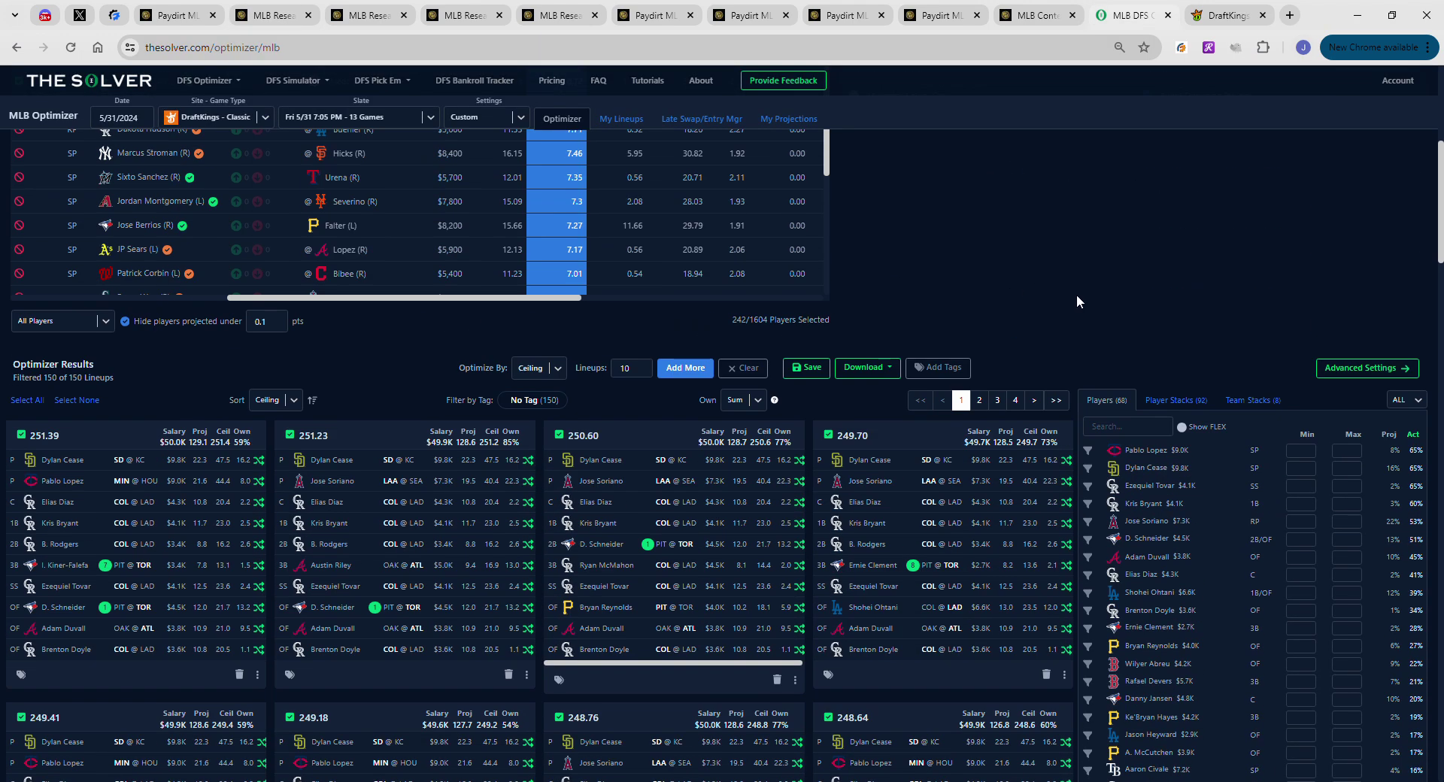
pyautogui.doubleClick(1399, 400)
pyautogui.click(1399, 400)
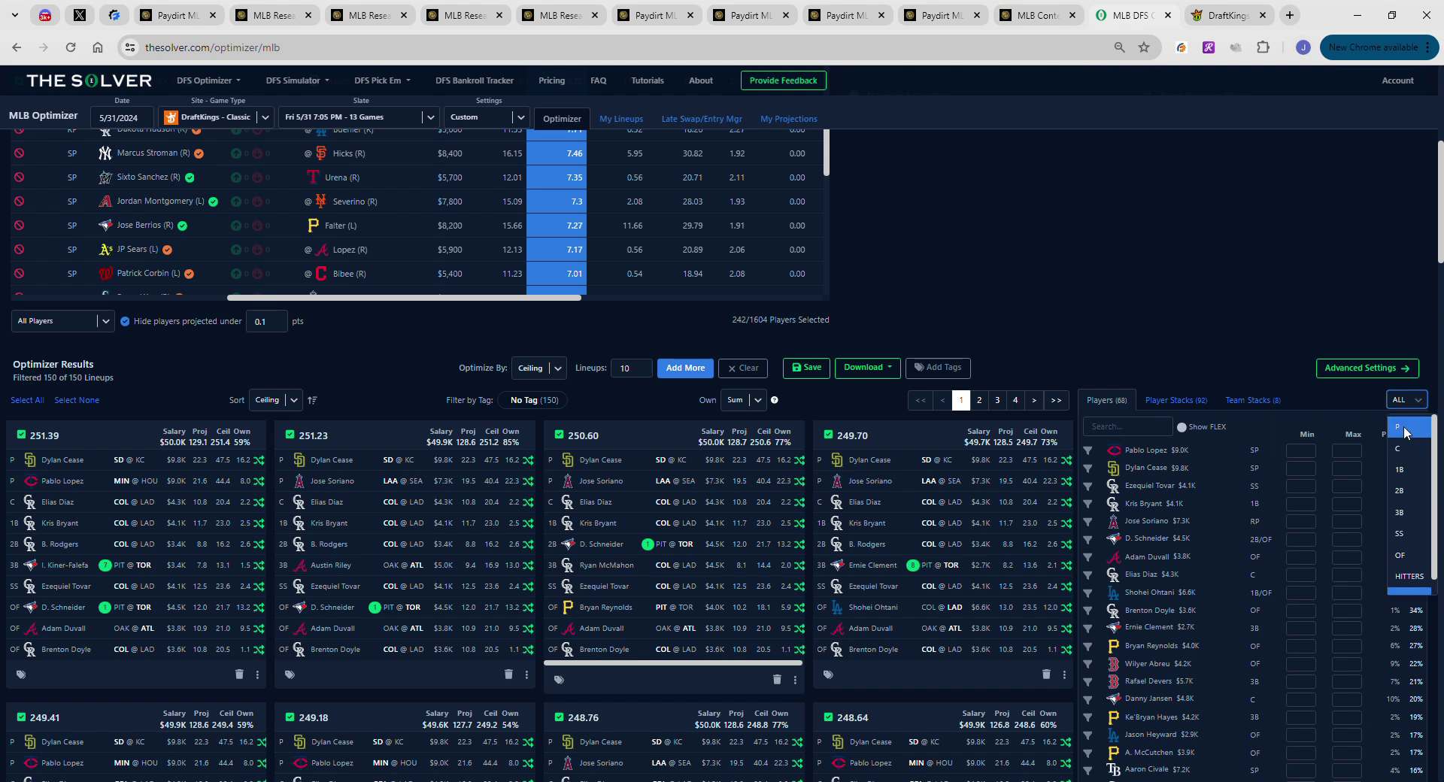
pyautogui.click(1401, 428)
pyautogui.scroll(-1, 1306, 571)
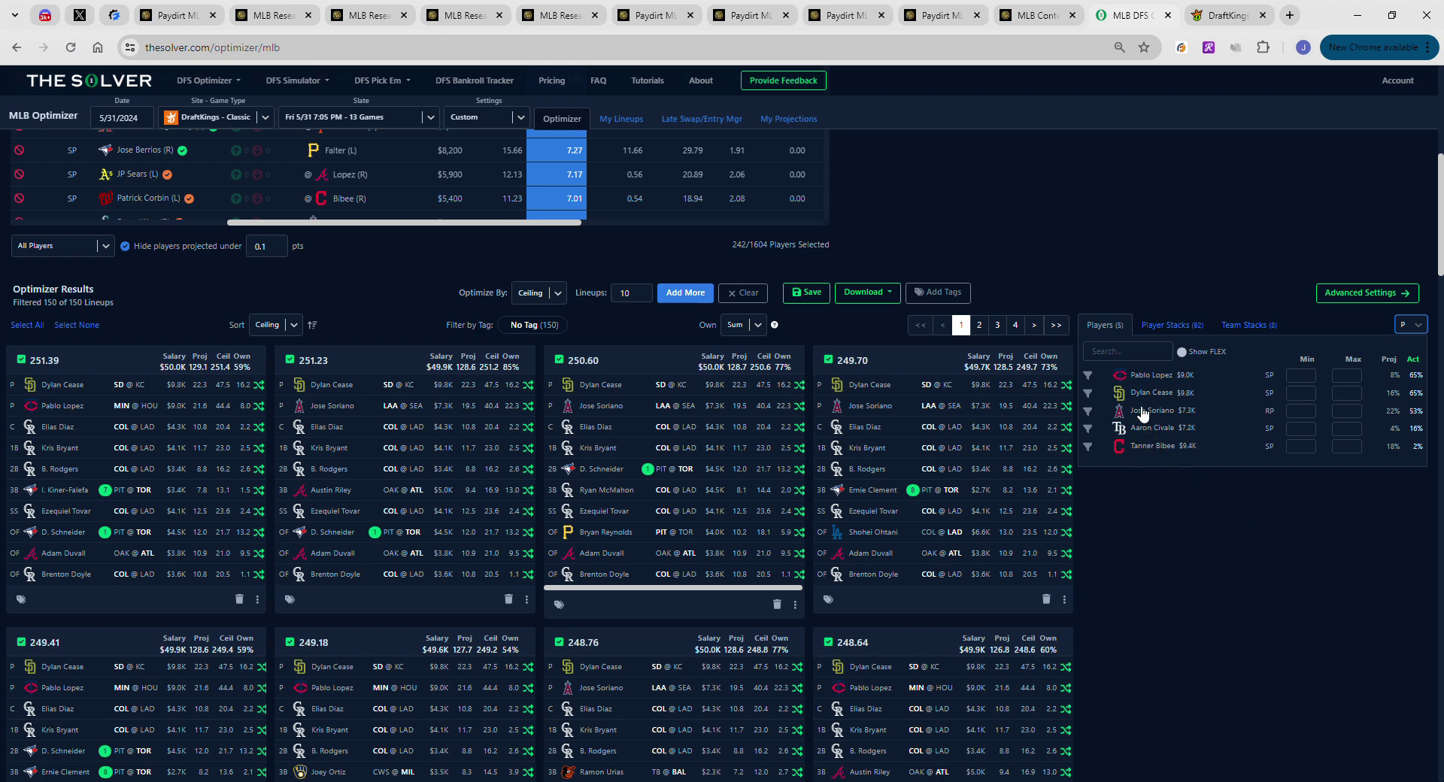
# Examine the team stack exposures of the 150 lineups, including the Colorado and Pittsburgh stack sizes
pyautogui.click(1255, 328)
pyautogui.scroll(-1, 1329, 551)
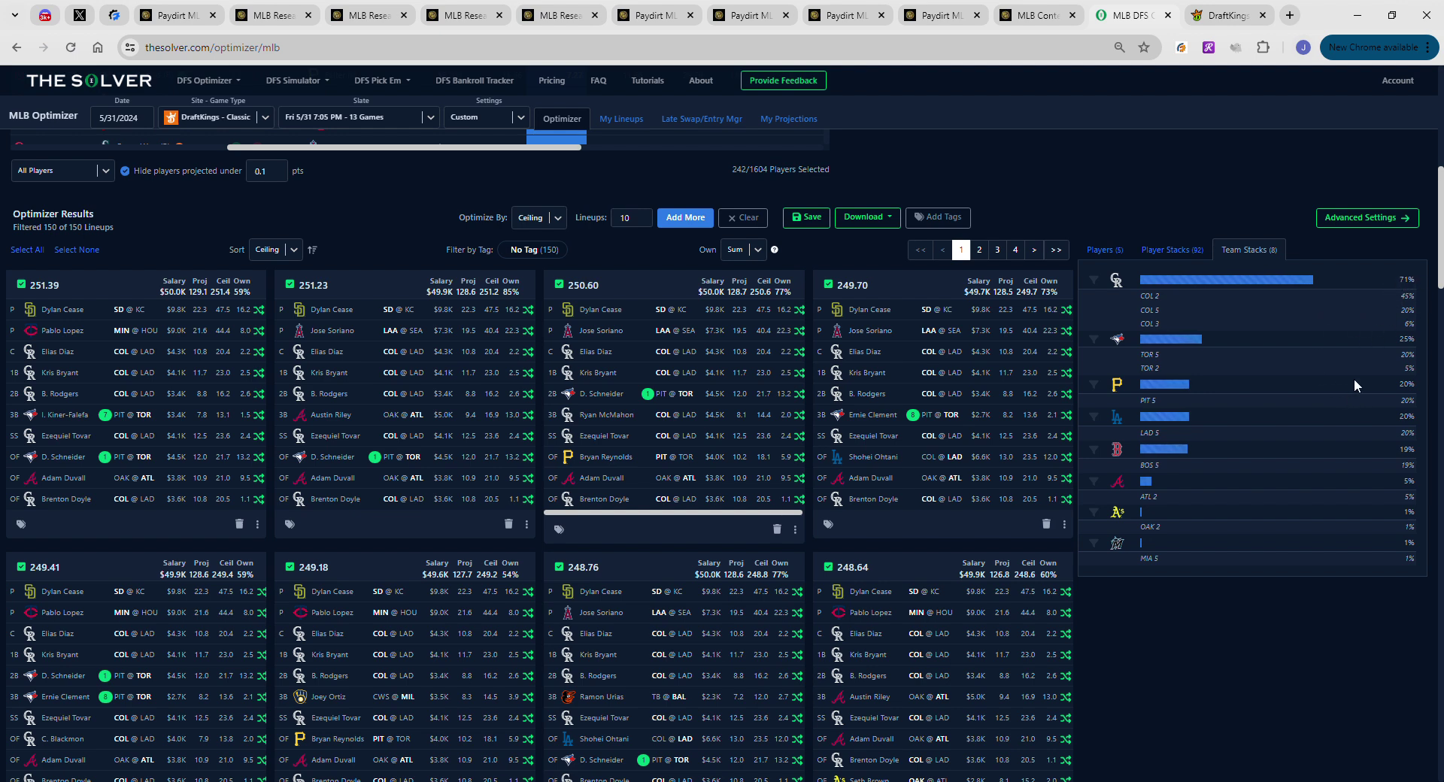
pyautogui.doubleClick(1404, 310)
pyautogui.click(1423, 319)
pyautogui.click(1391, 390)
# Look at the Late Swap/Entry Mgr upload page and return to the optimizer
pyautogui.scroll(5, 1200, 612)
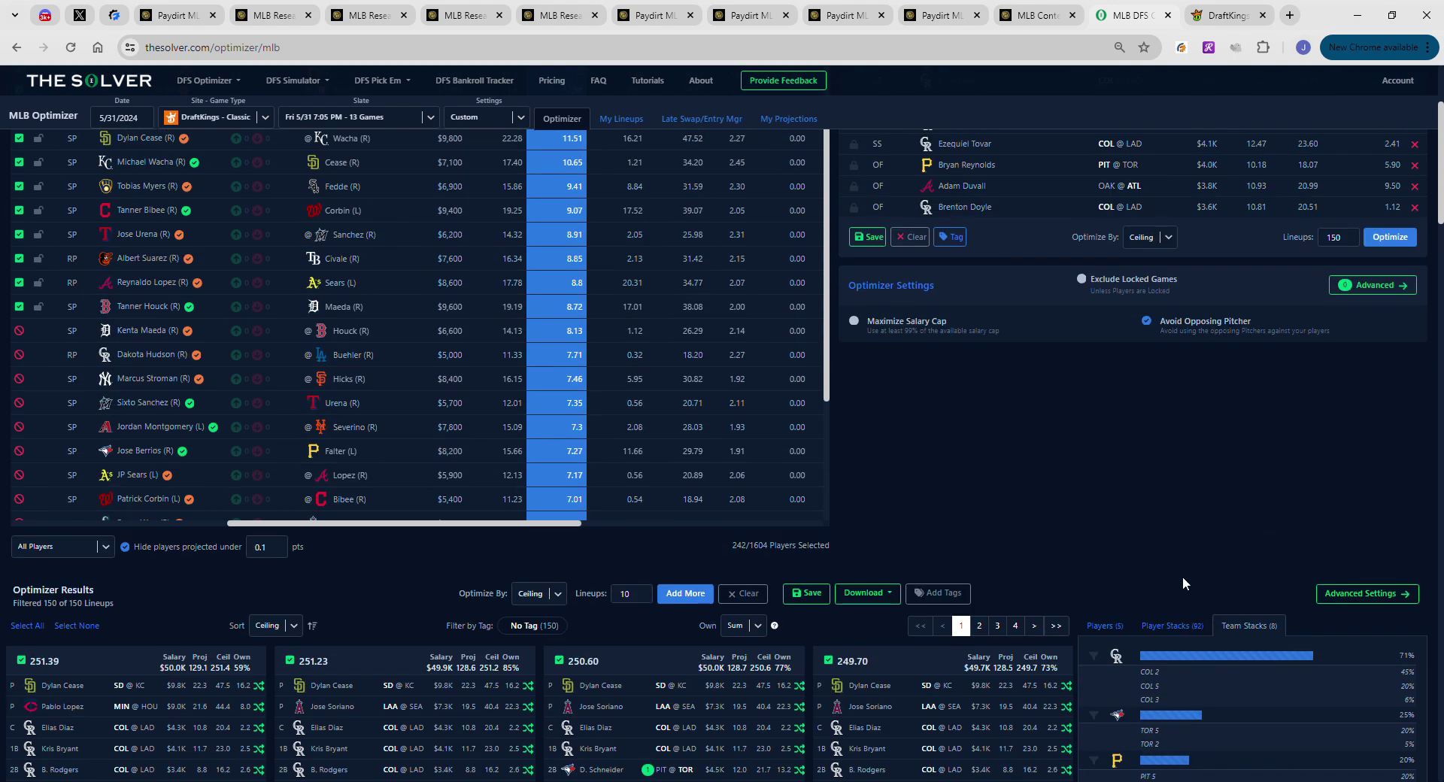
pyautogui.scroll(3, 1179, 573)
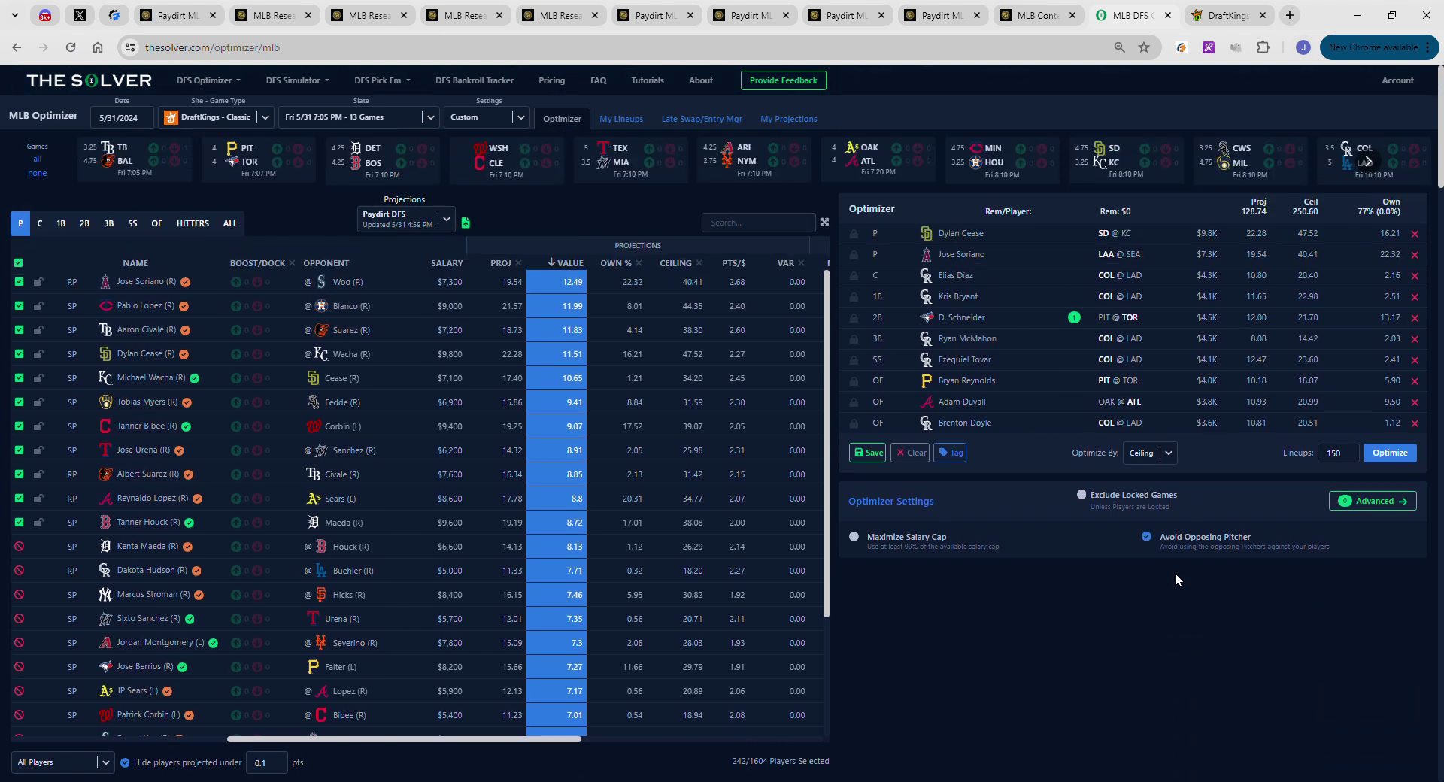
pyautogui.scroll(-3, 1161, 575)
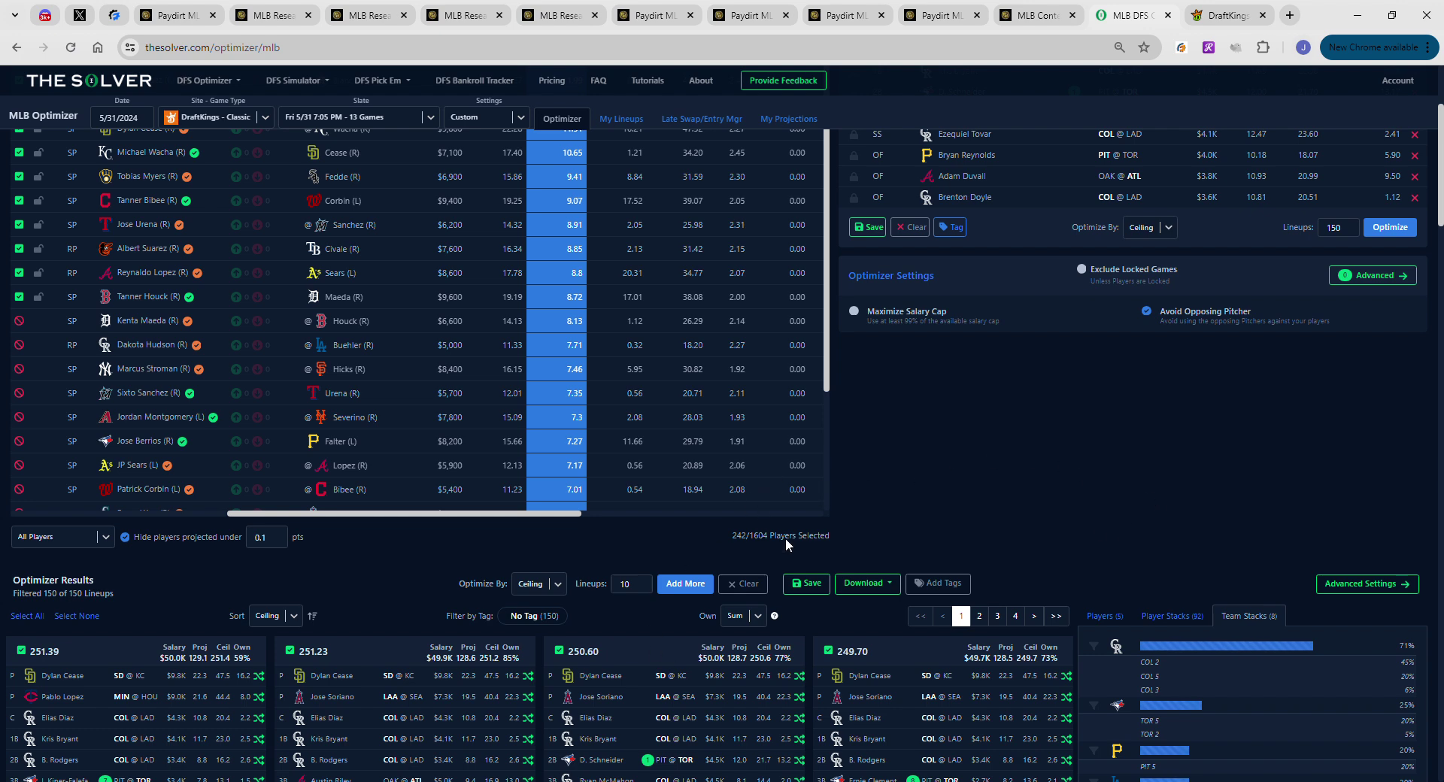
pyautogui.scroll(3, 915, 516)
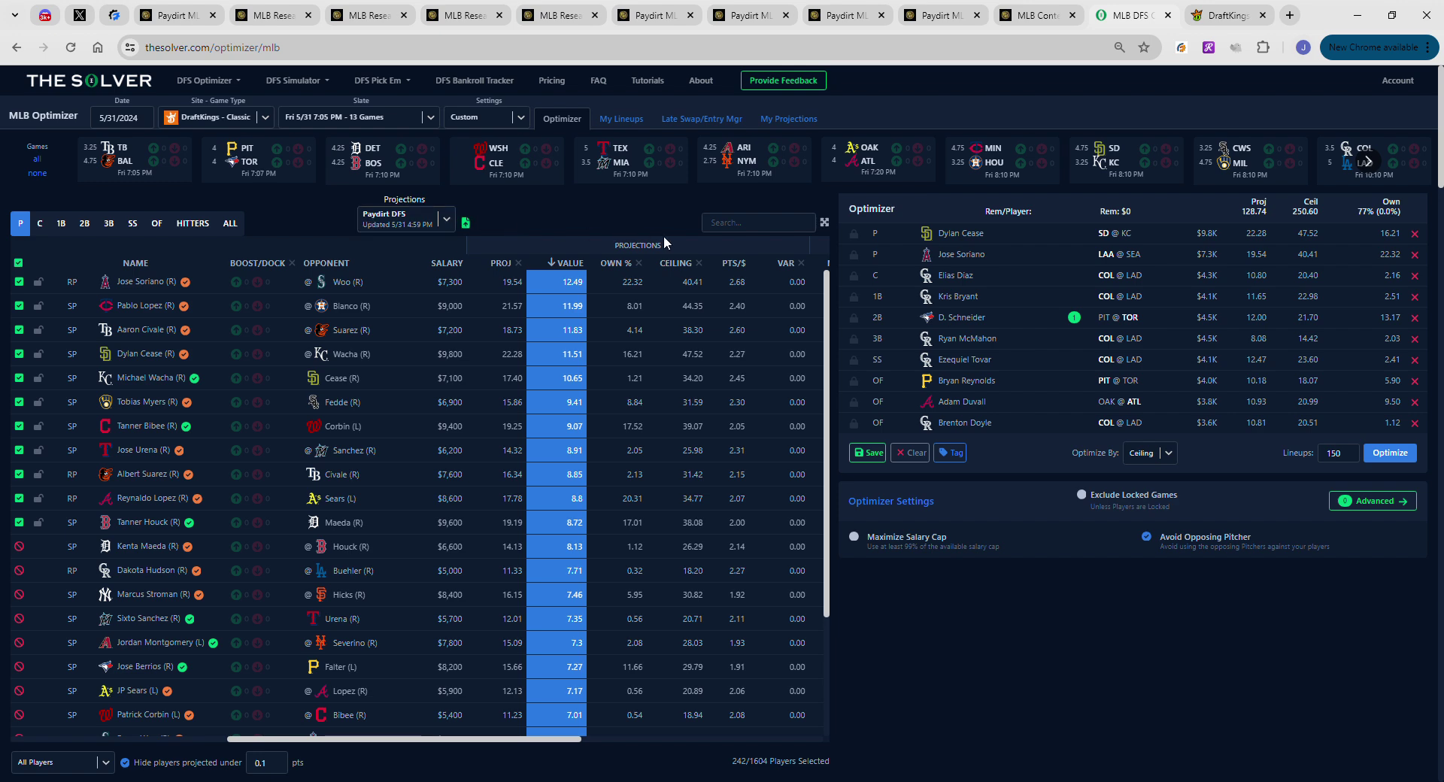
pyautogui.click(688, 124)
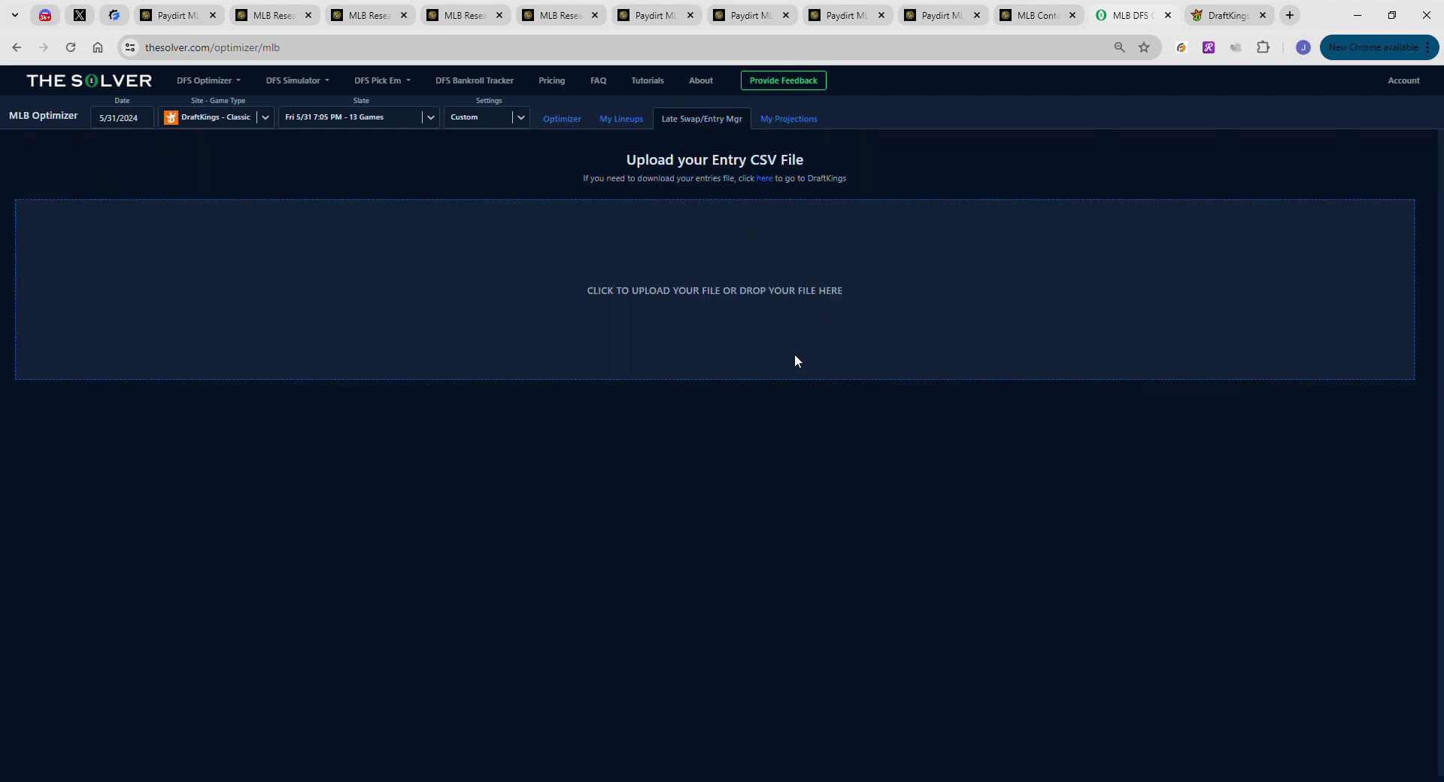
pyautogui.click(585, 133)
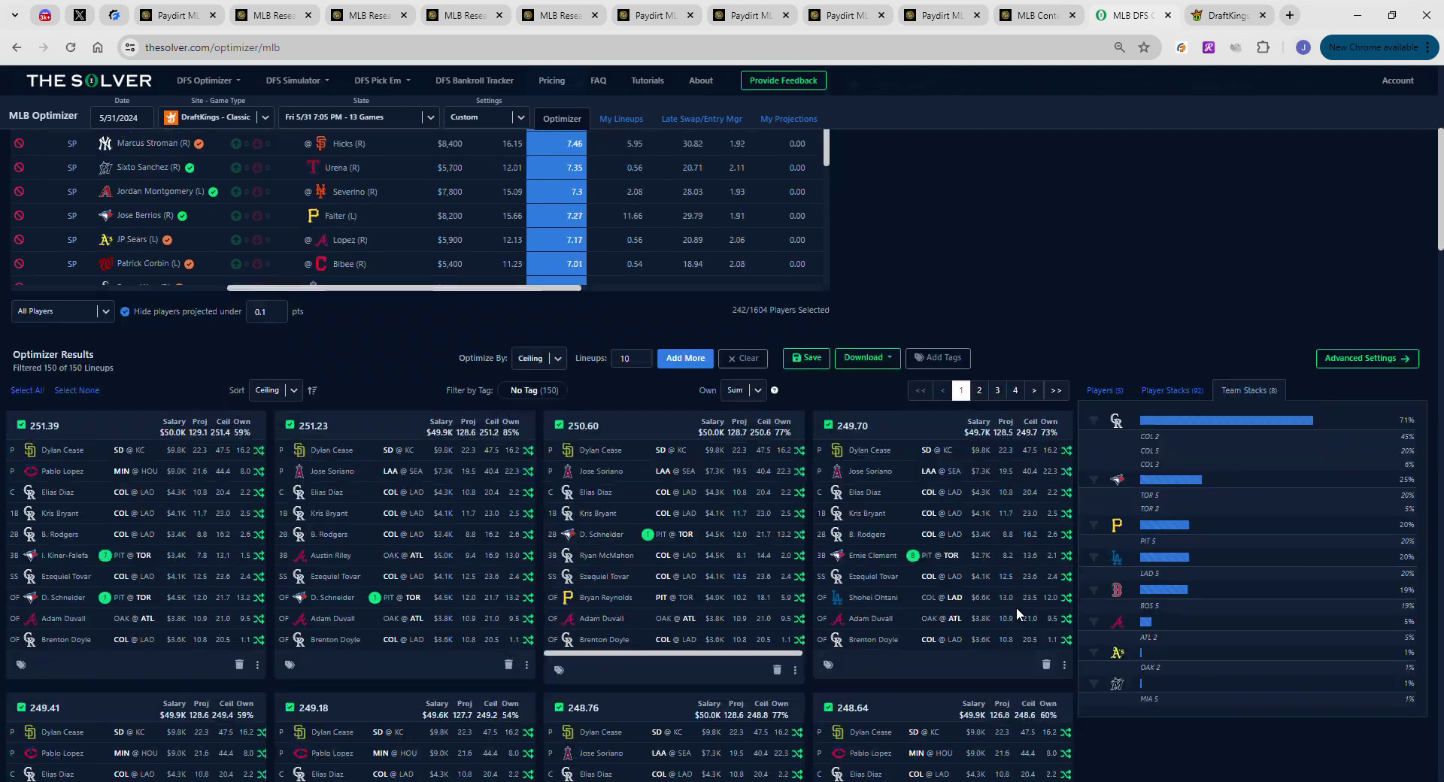
# Review the generated lineups with their player, player stack and team stack exposures, and the optimizer settings
pyautogui.scroll(-3, 1029, 560)
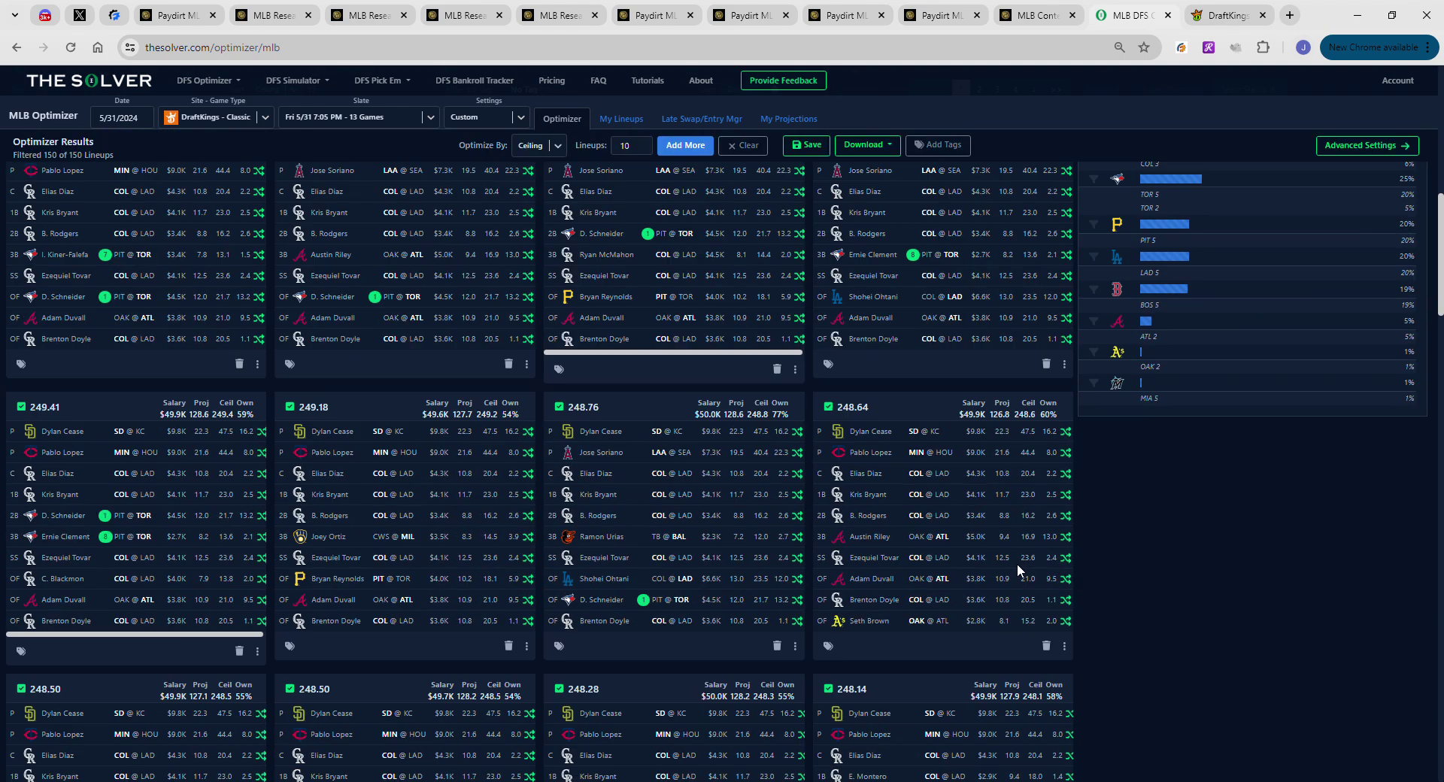
pyautogui.scroll(3, 1147, 631)
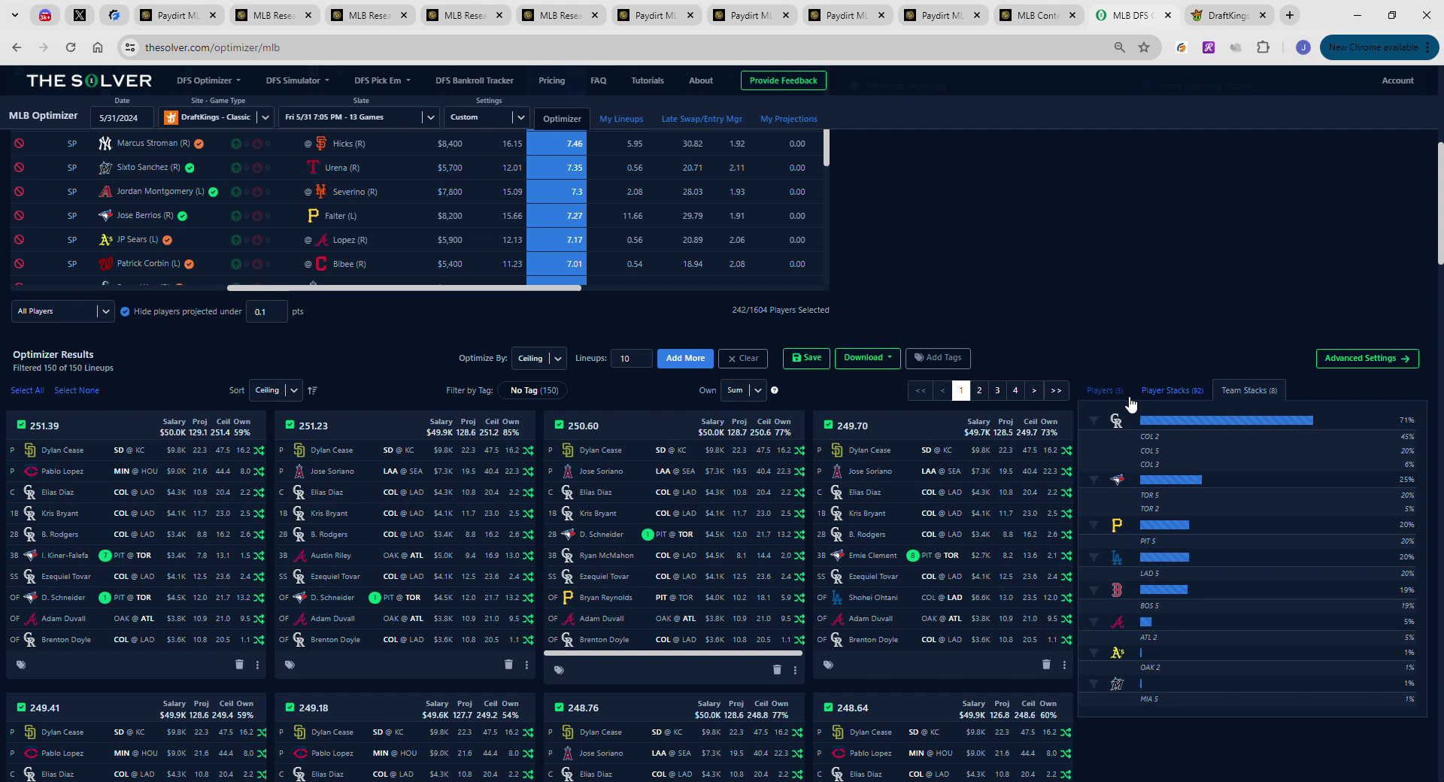
pyautogui.click(1126, 395)
pyautogui.click(1172, 392)
pyautogui.click(1230, 394)
pyautogui.scroll(4, 1228, 409)
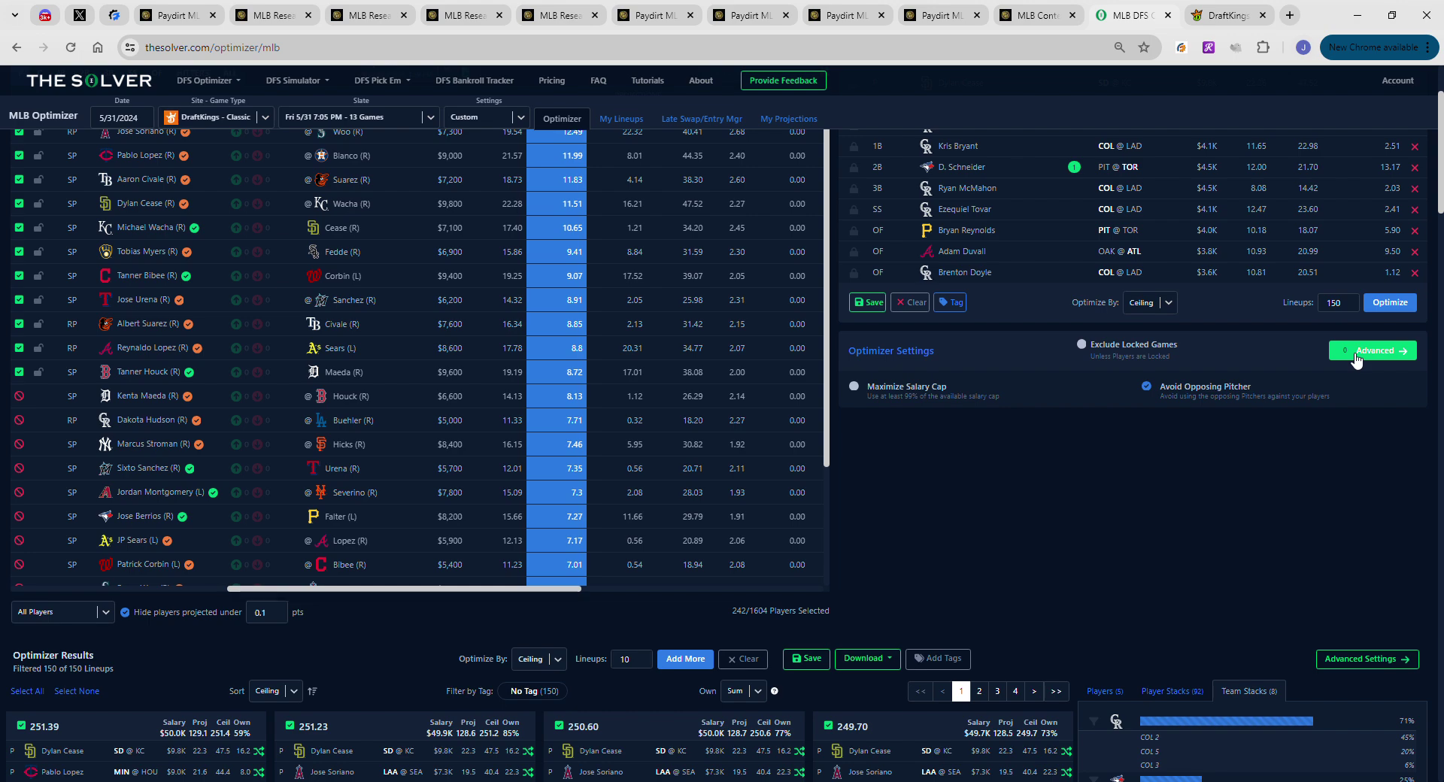
pyautogui.scroll(-3, 1110, 548)
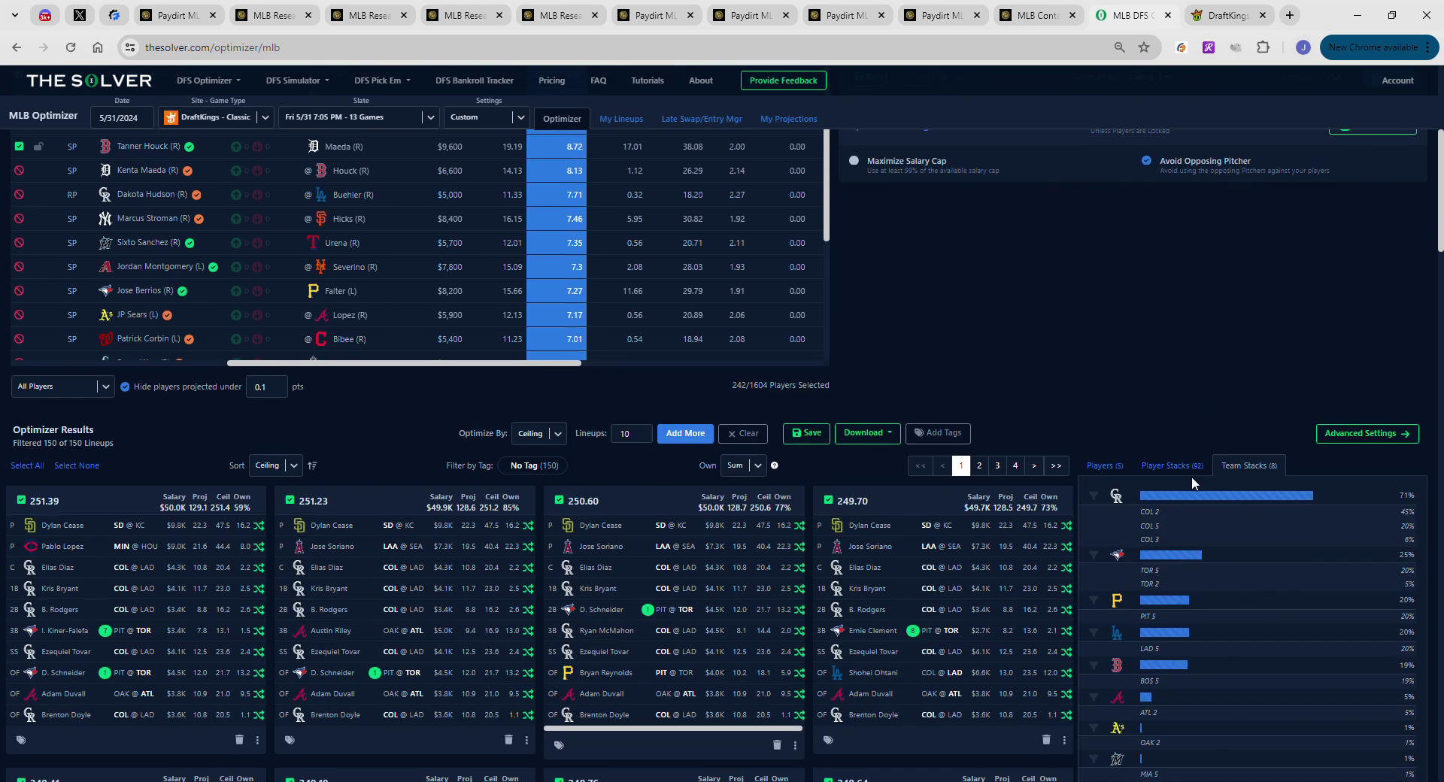
pyautogui.scroll(5, 1086, 422)
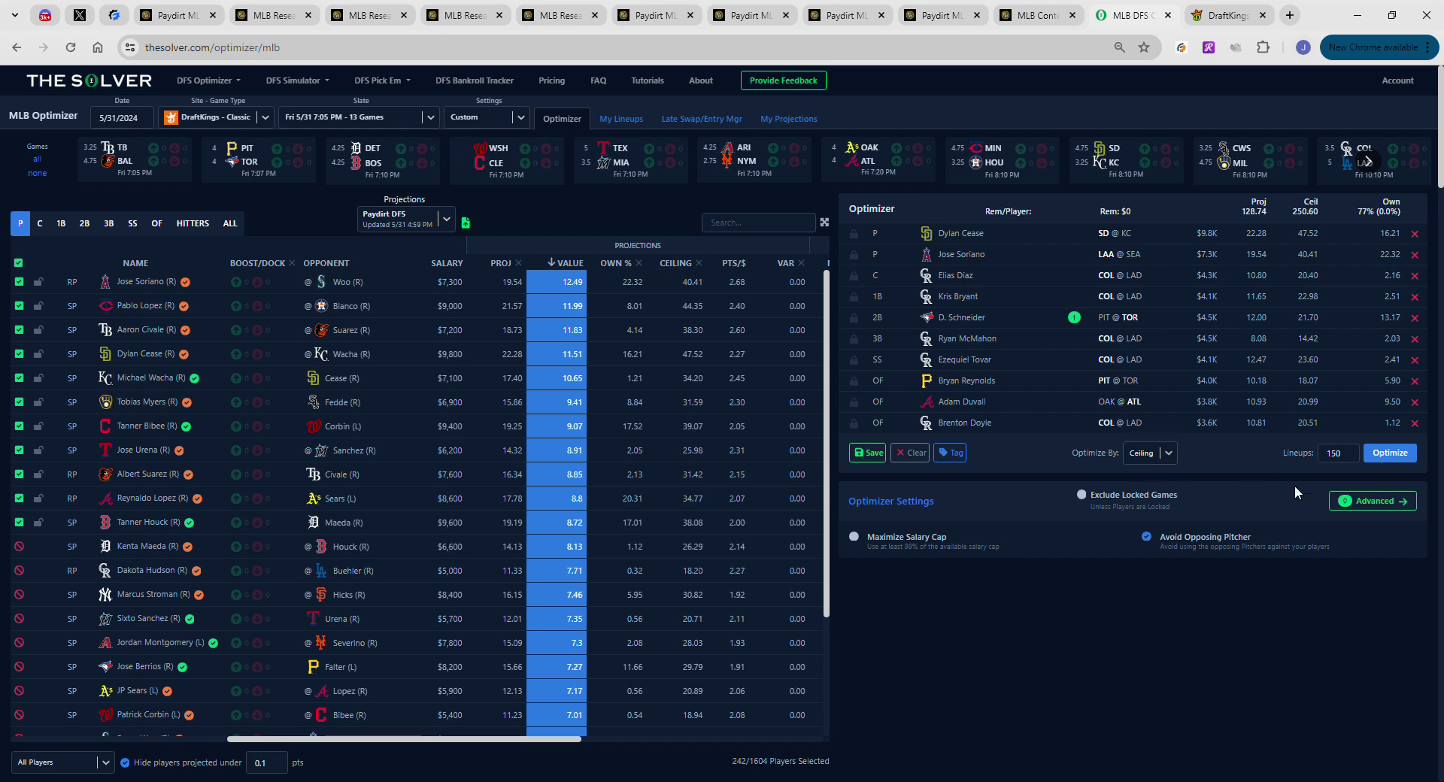
# Generate 5 lineups optimized by Proj 50%/Ceil 50% and show their team stack exposures
pyautogui.click(1162, 454)
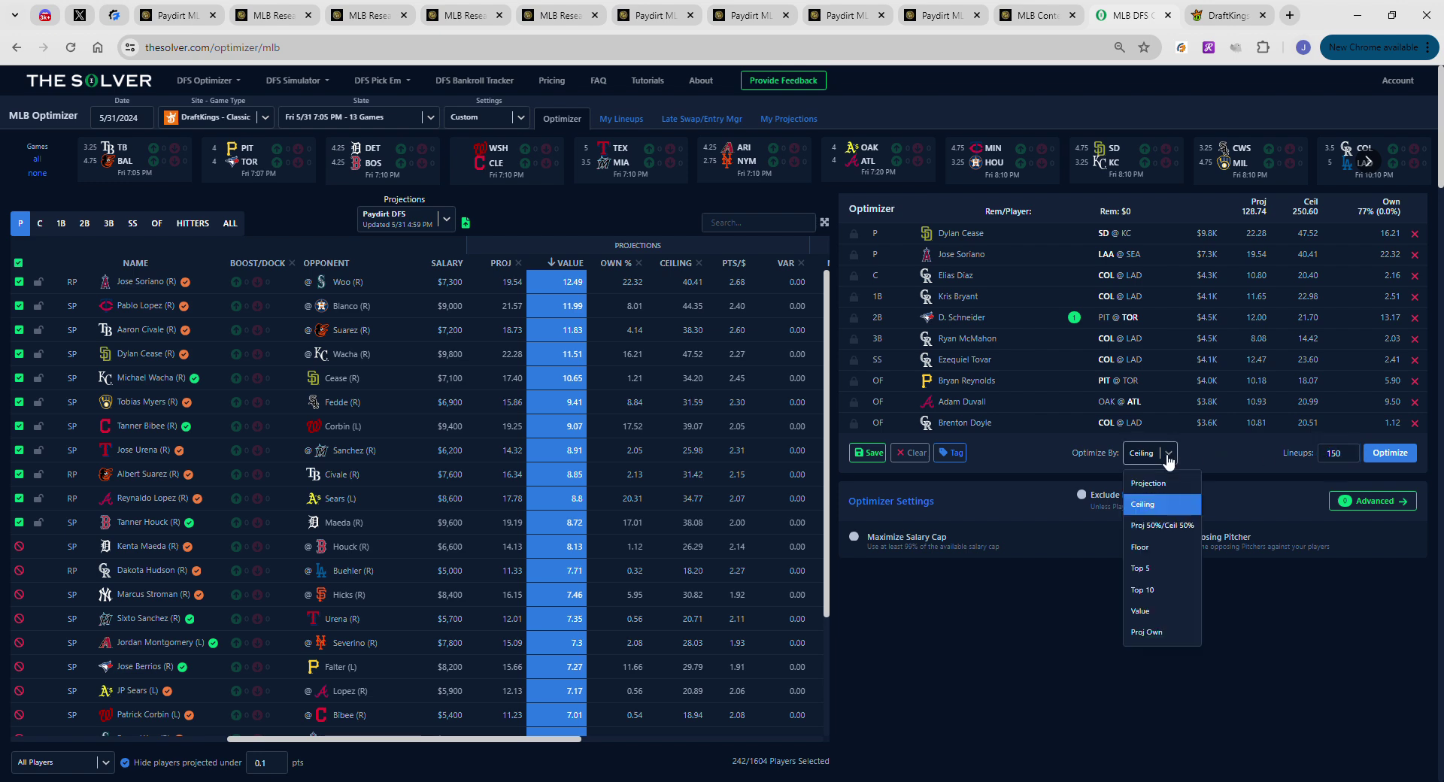
pyautogui.click(1153, 526)
pyautogui.doubleClick(1341, 452)
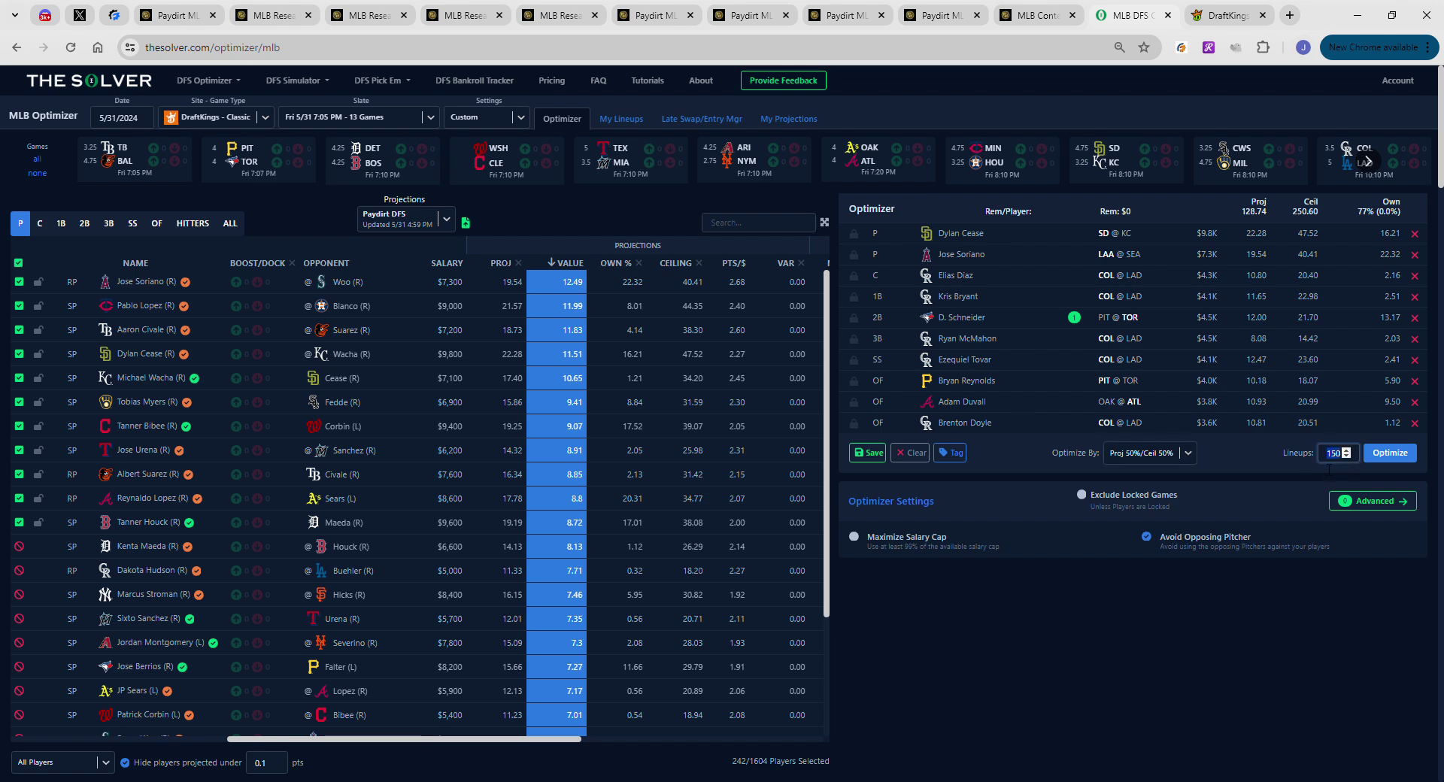
pyautogui.press('BackSpace')
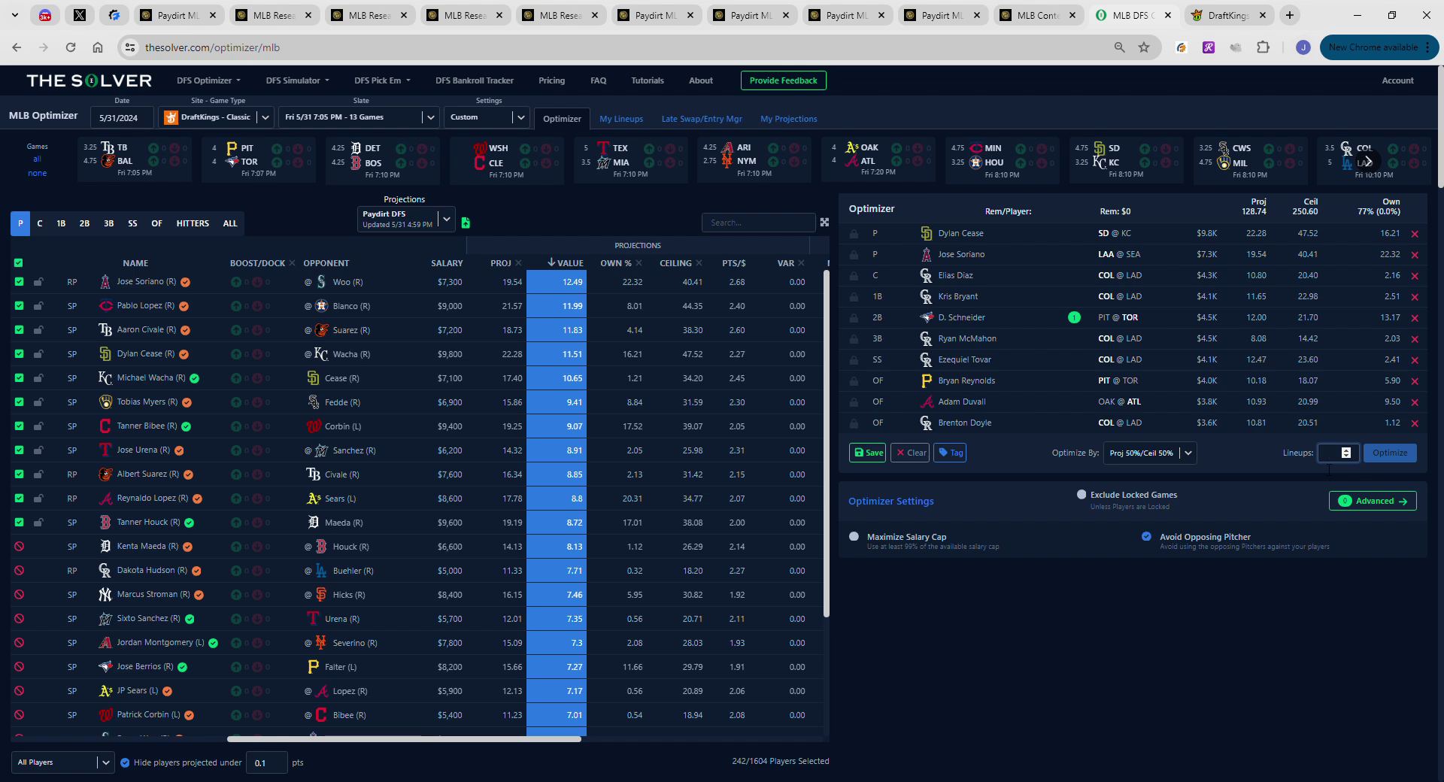
pyautogui.write('5')
pyautogui.click(1392, 457)
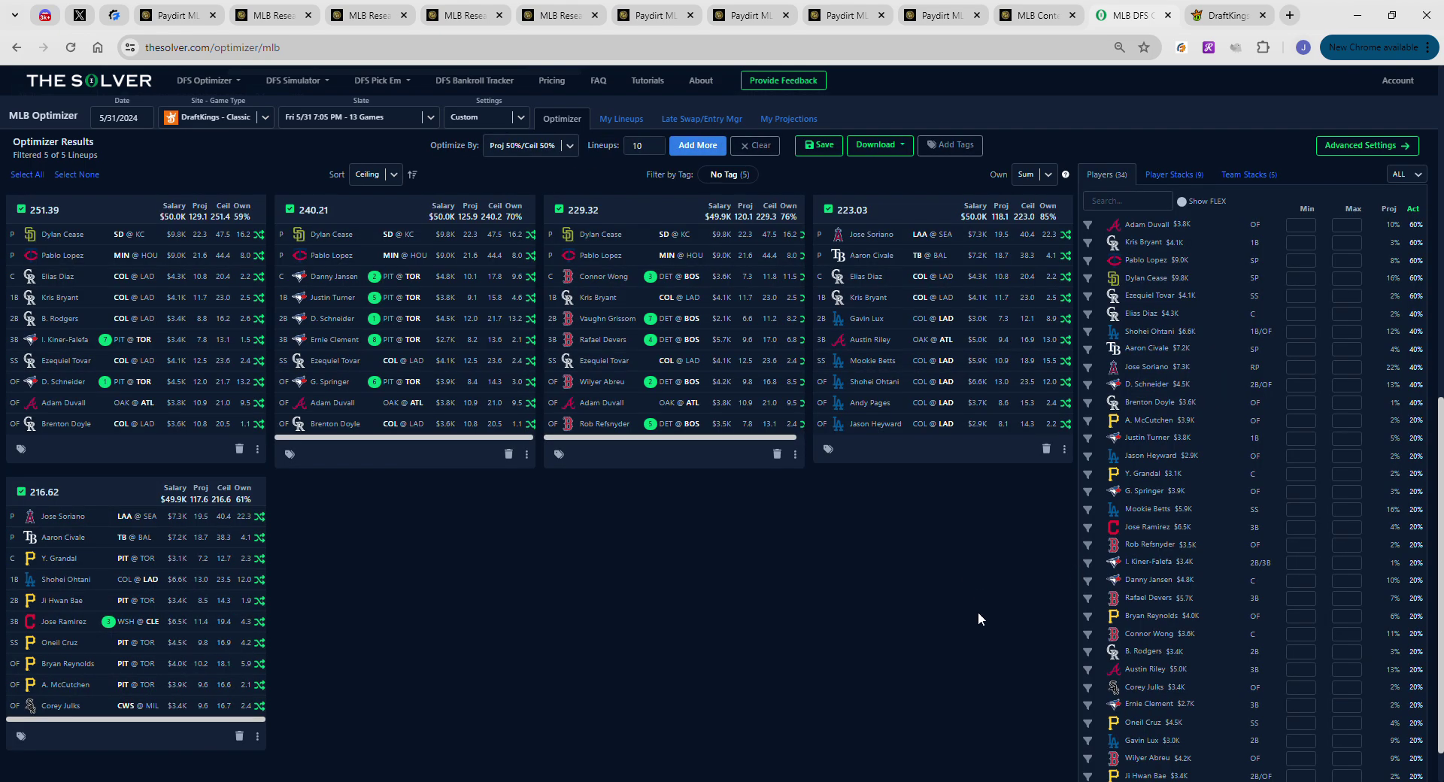
pyautogui.click(1247, 183)
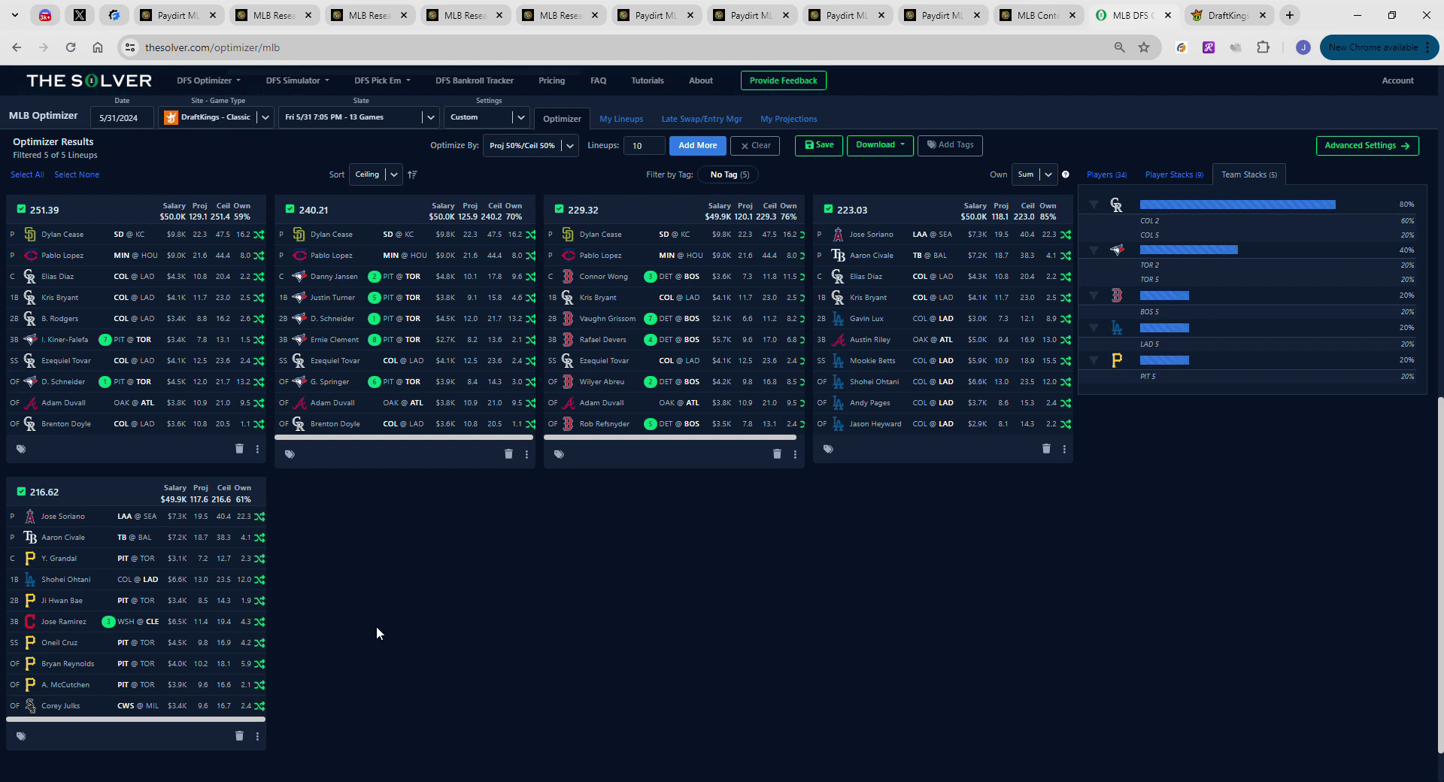
# Switch to Paydirt's MLB contest sims page and bring up its simulation settings
pyautogui.click(927, 10)
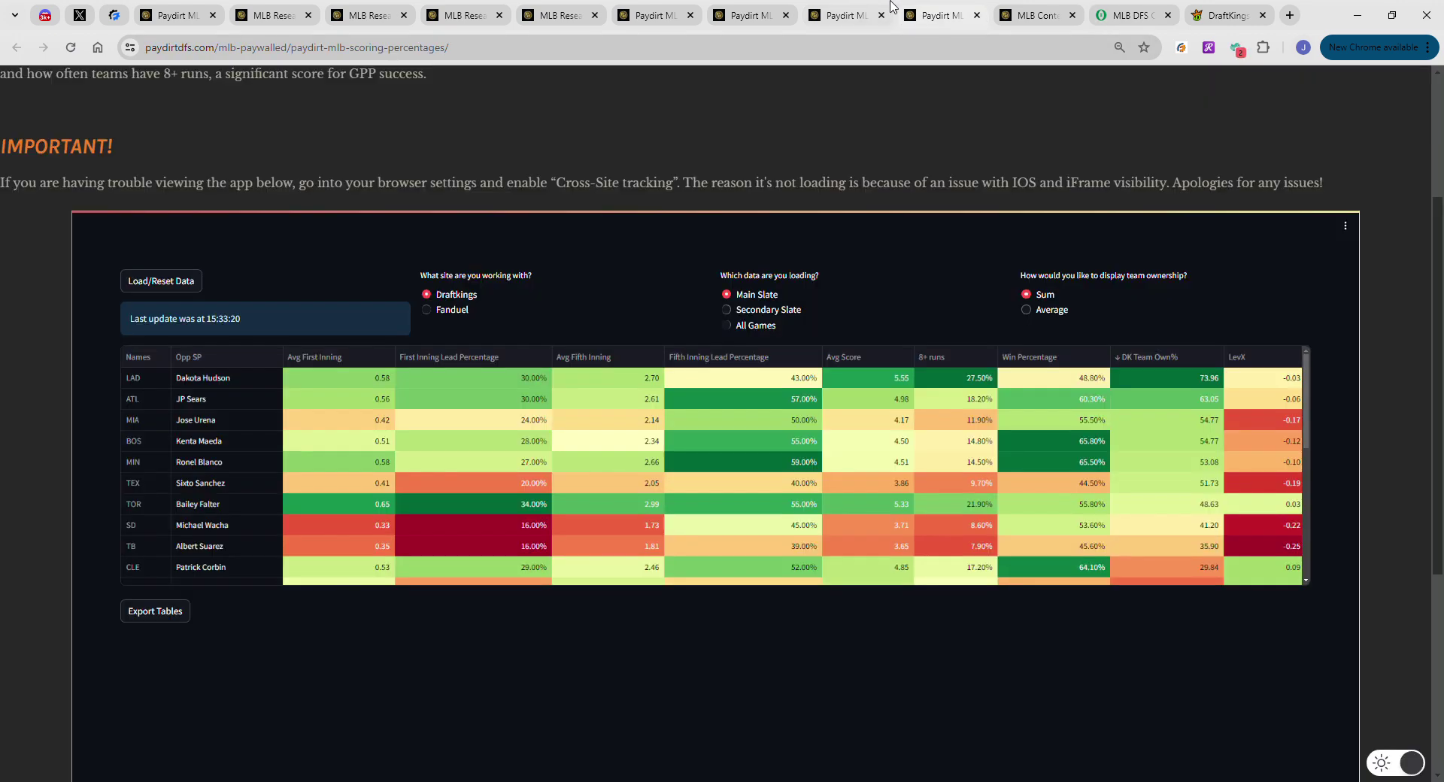
pyautogui.click(1034, 12)
pyautogui.scroll(1, 267, 367)
pyautogui.scroll(3, 269, 368)
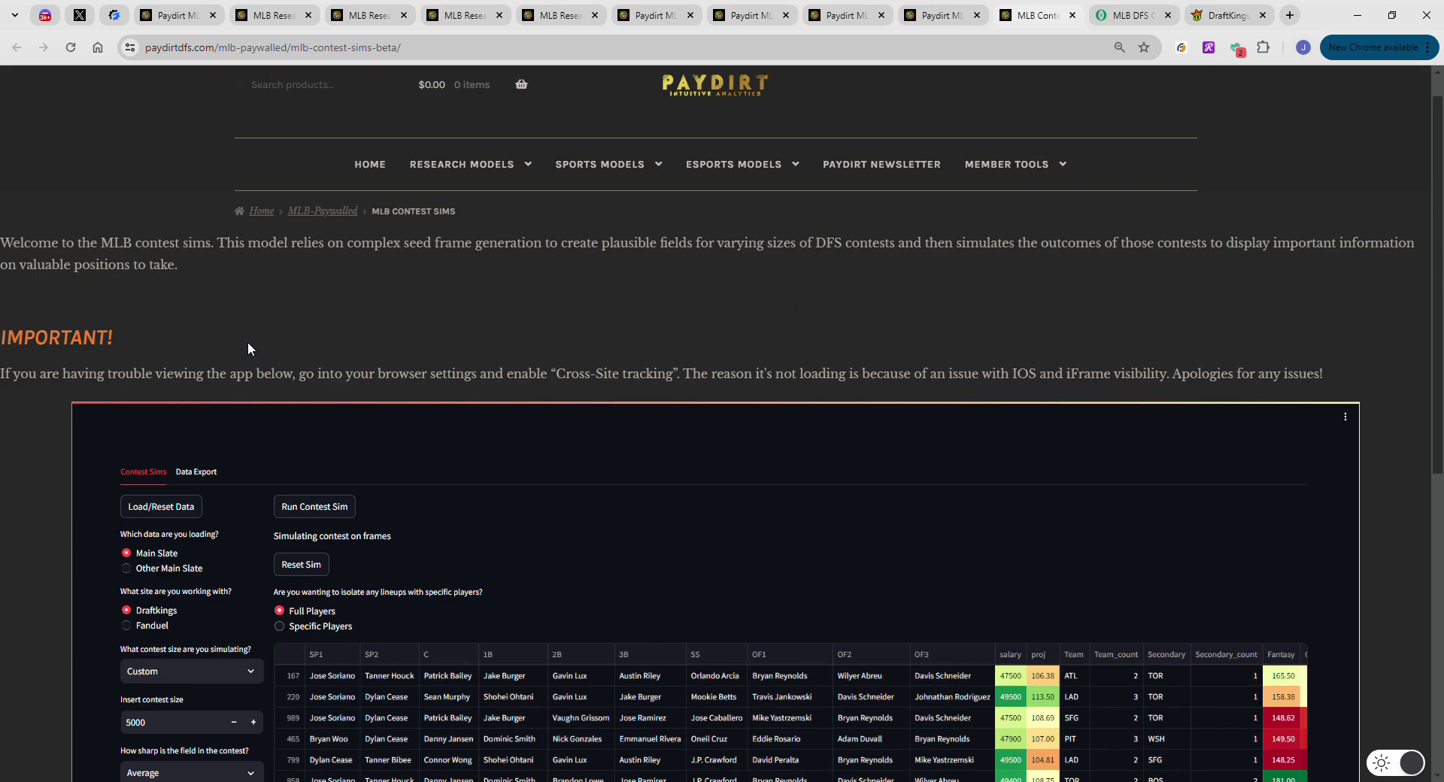
pyautogui.scroll(-2, 93, 142)
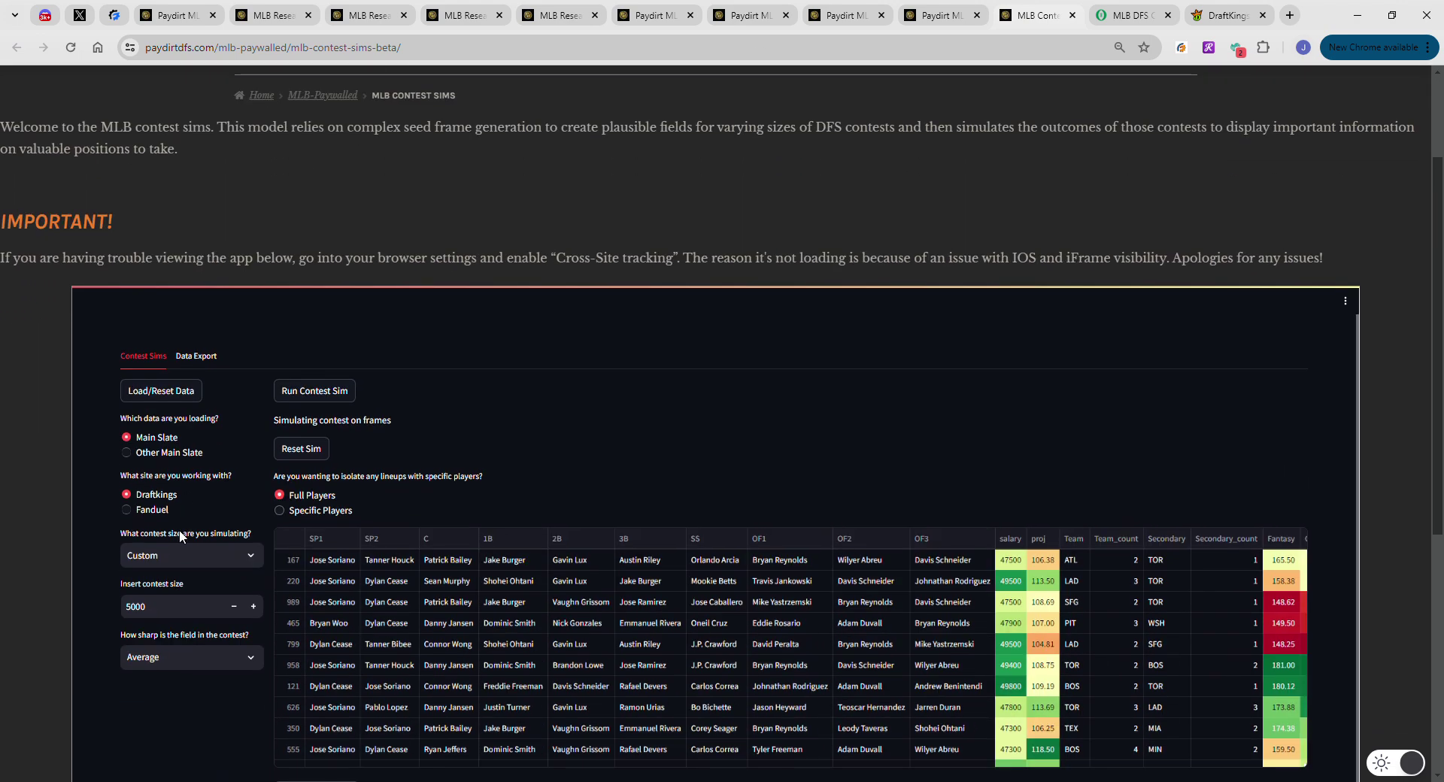
# Set the simulated contest size to Medium and the field sharpness to Very
pyautogui.click(184, 557)
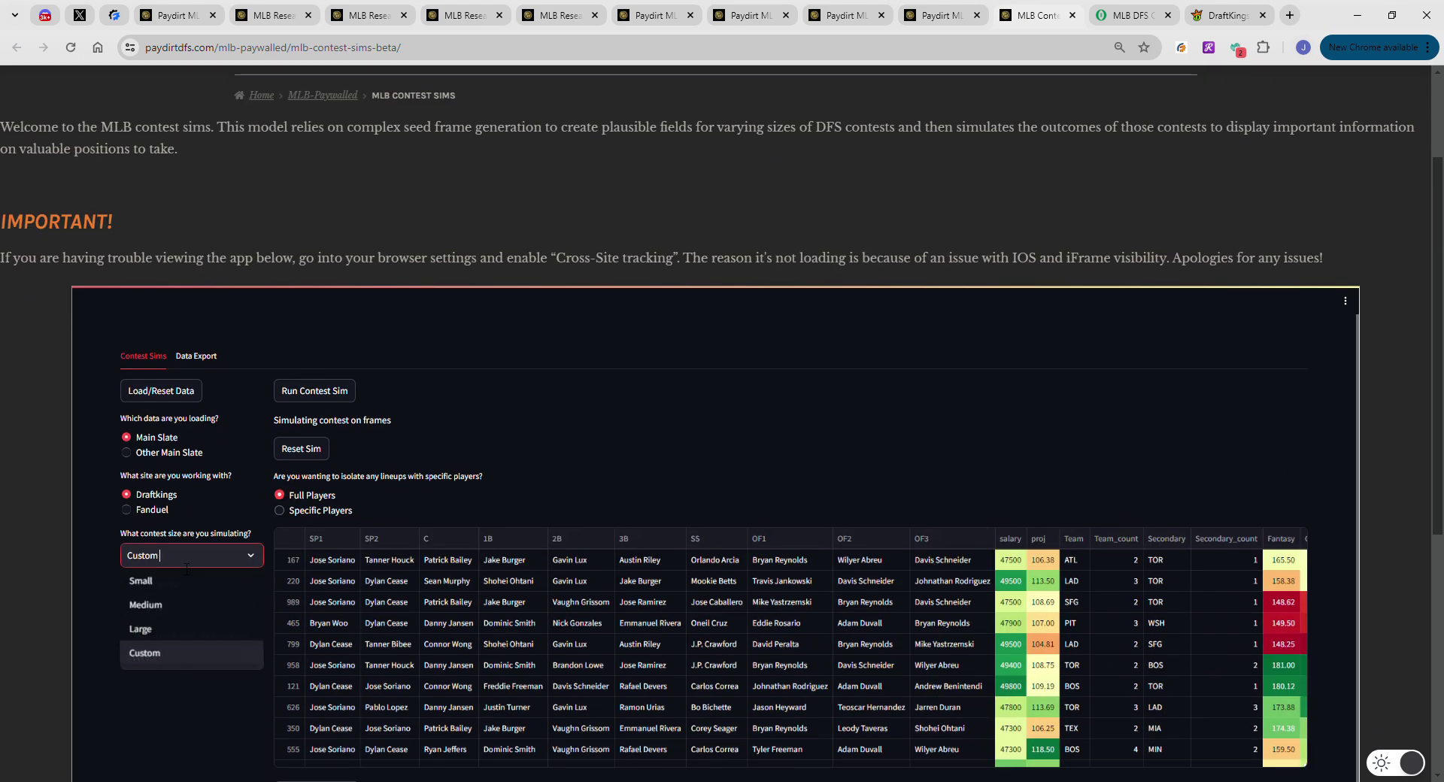
pyautogui.click(168, 609)
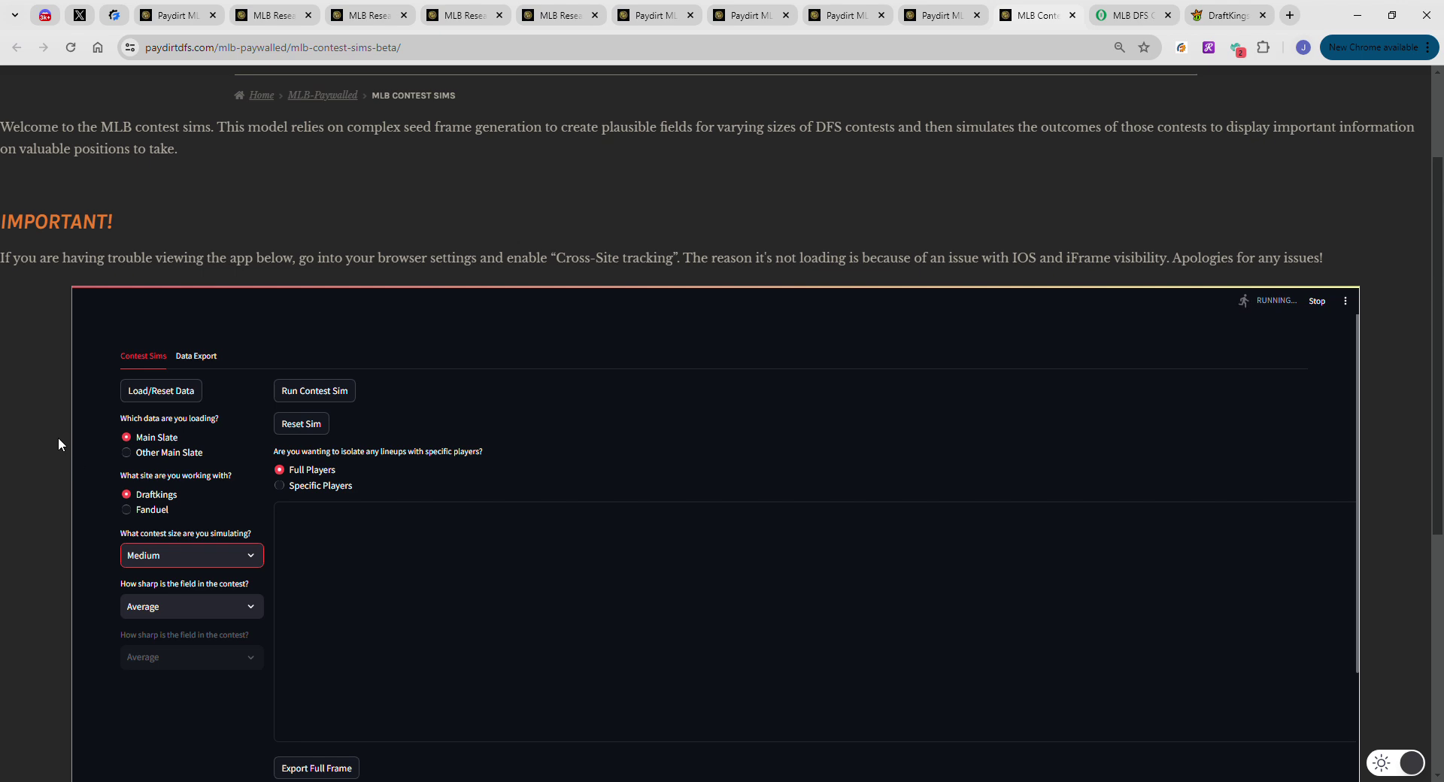
pyautogui.scroll(-3, 120, 519)
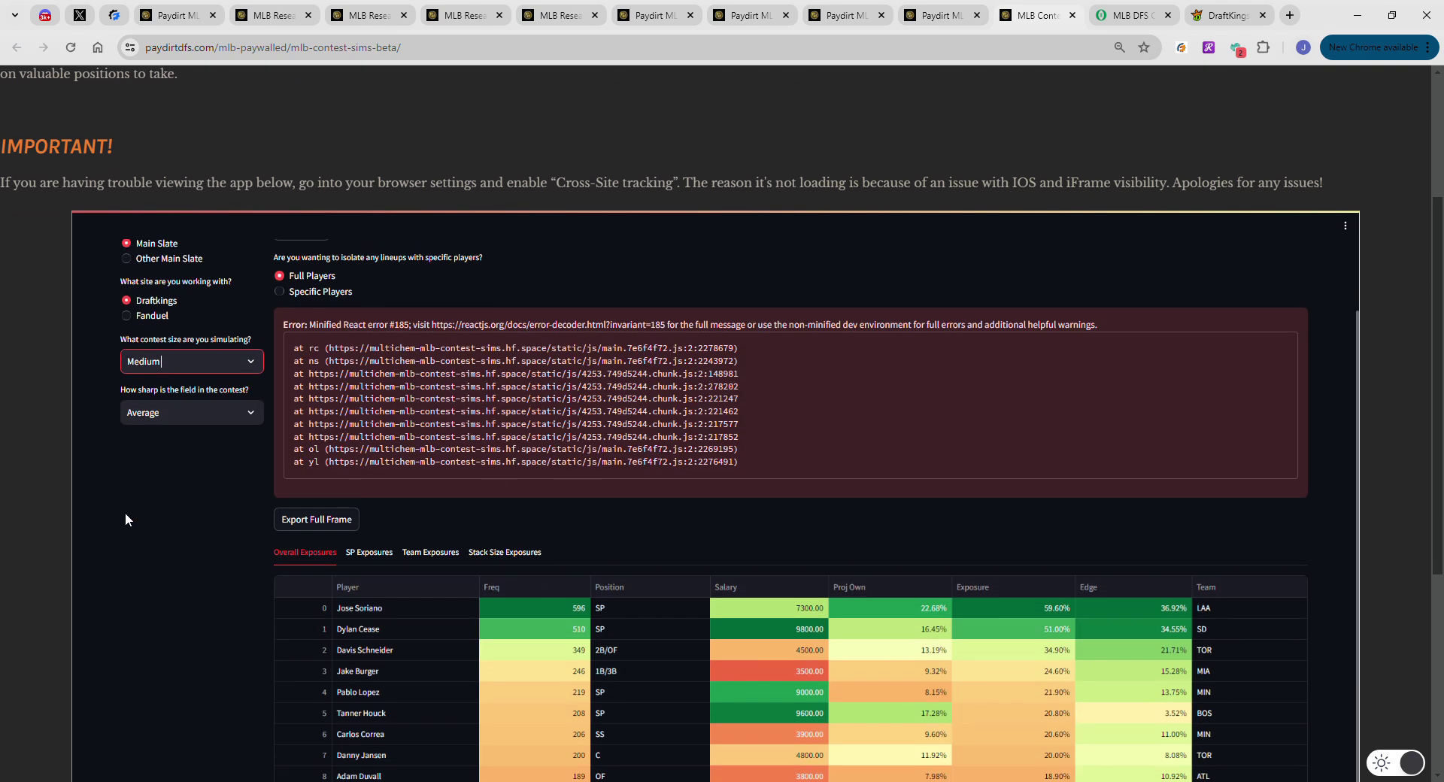
pyautogui.scroll(1, 151, 500)
pyautogui.click(178, 473)
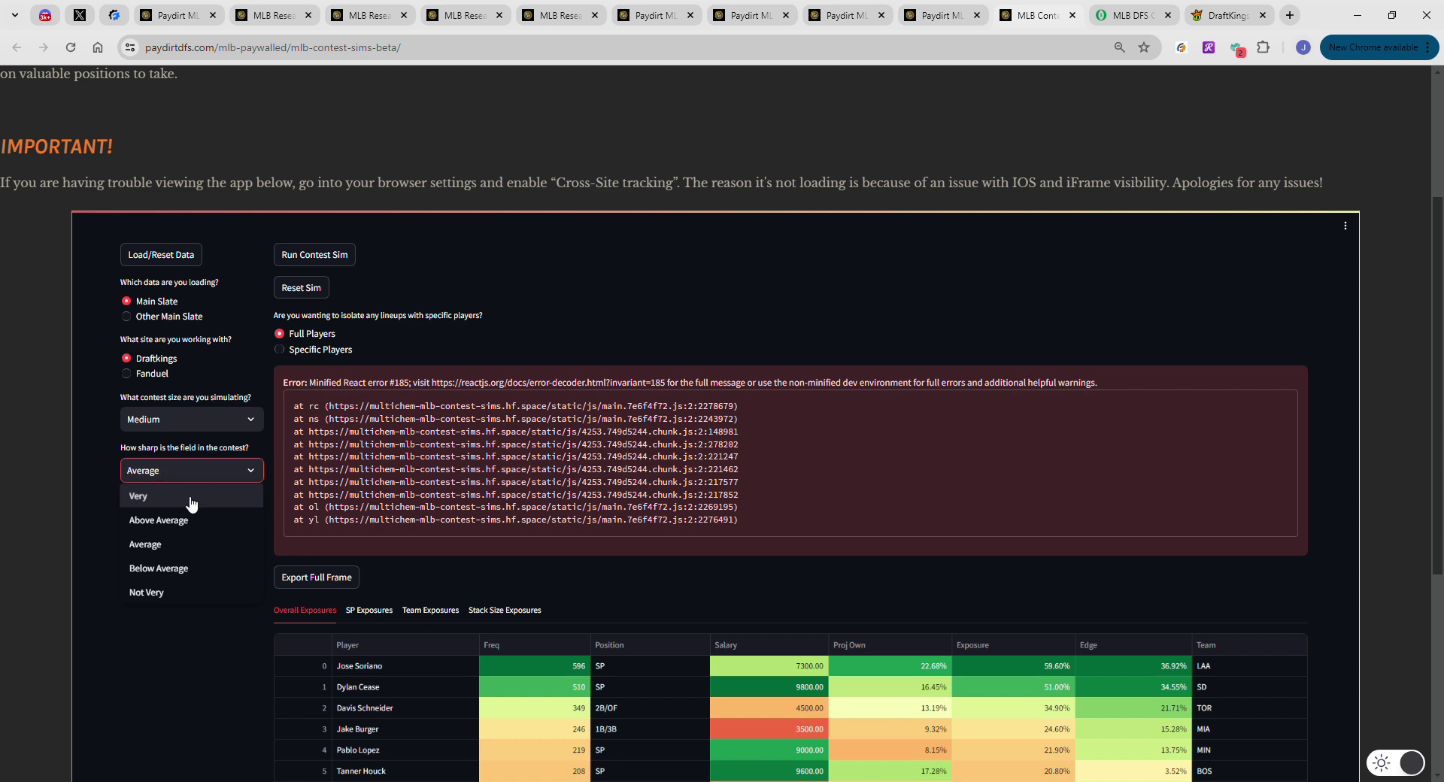
pyautogui.click(191, 499)
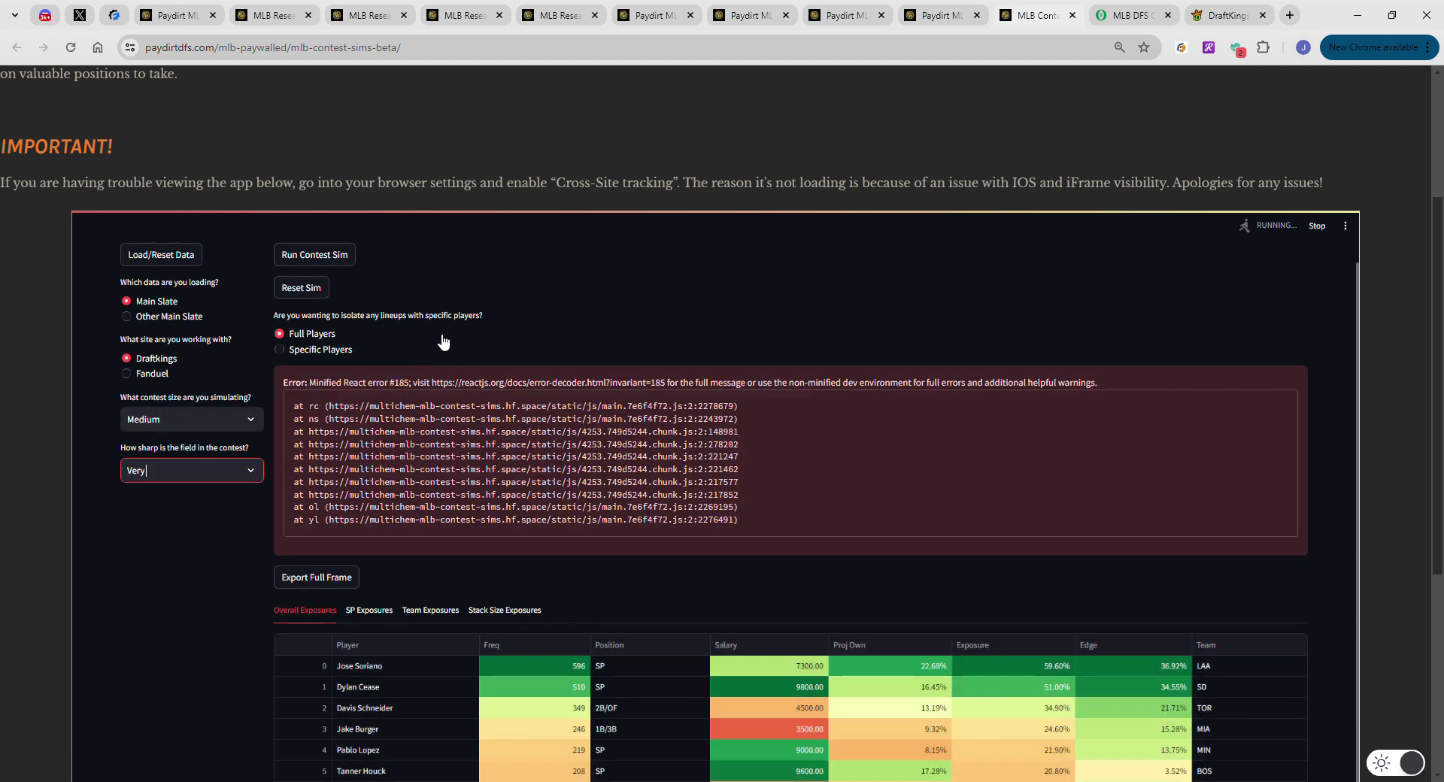
# Try to run the contest sim with the chosen settings, and reload the contest sims page
pyautogui.click(340, 260)
pyautogui.click(340, 260)
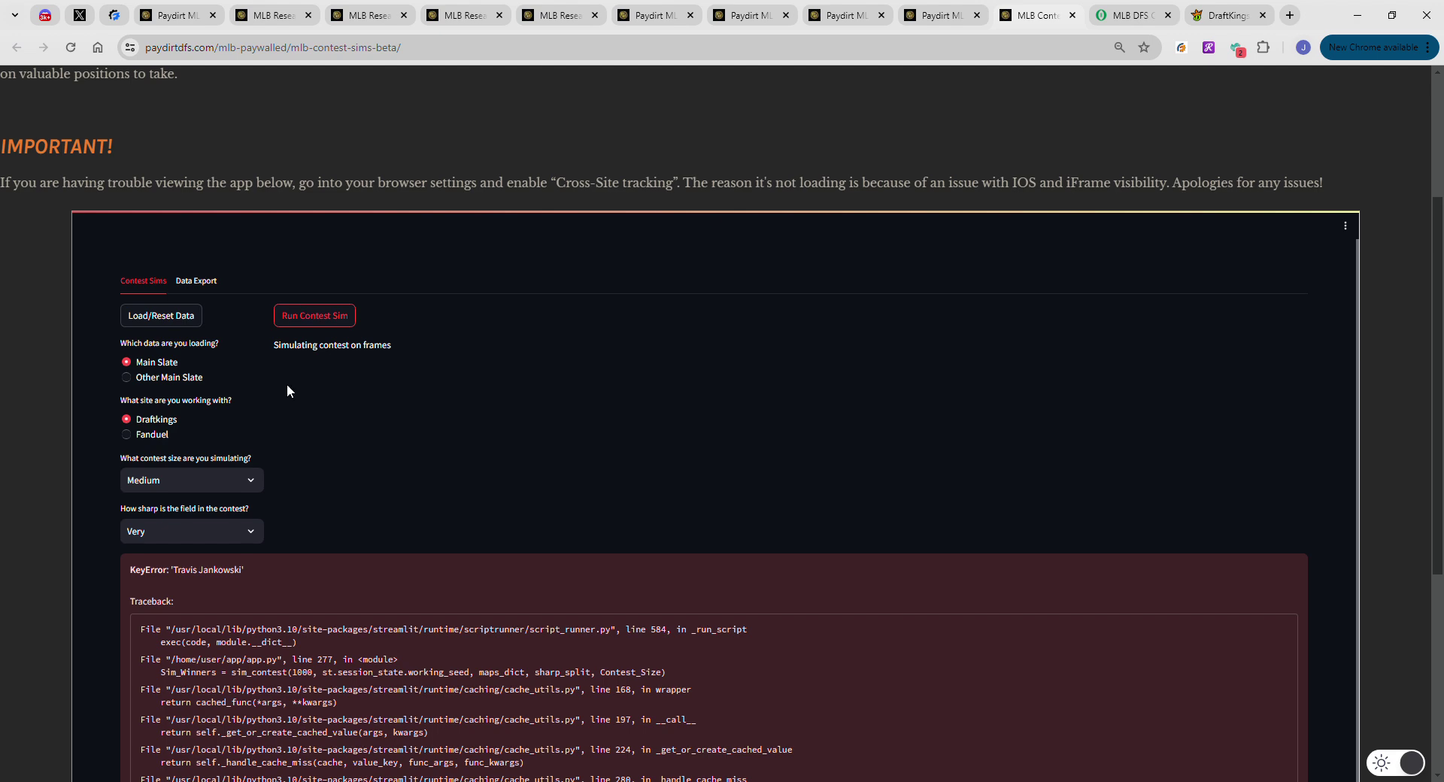
pyautogui.click(71, 48)
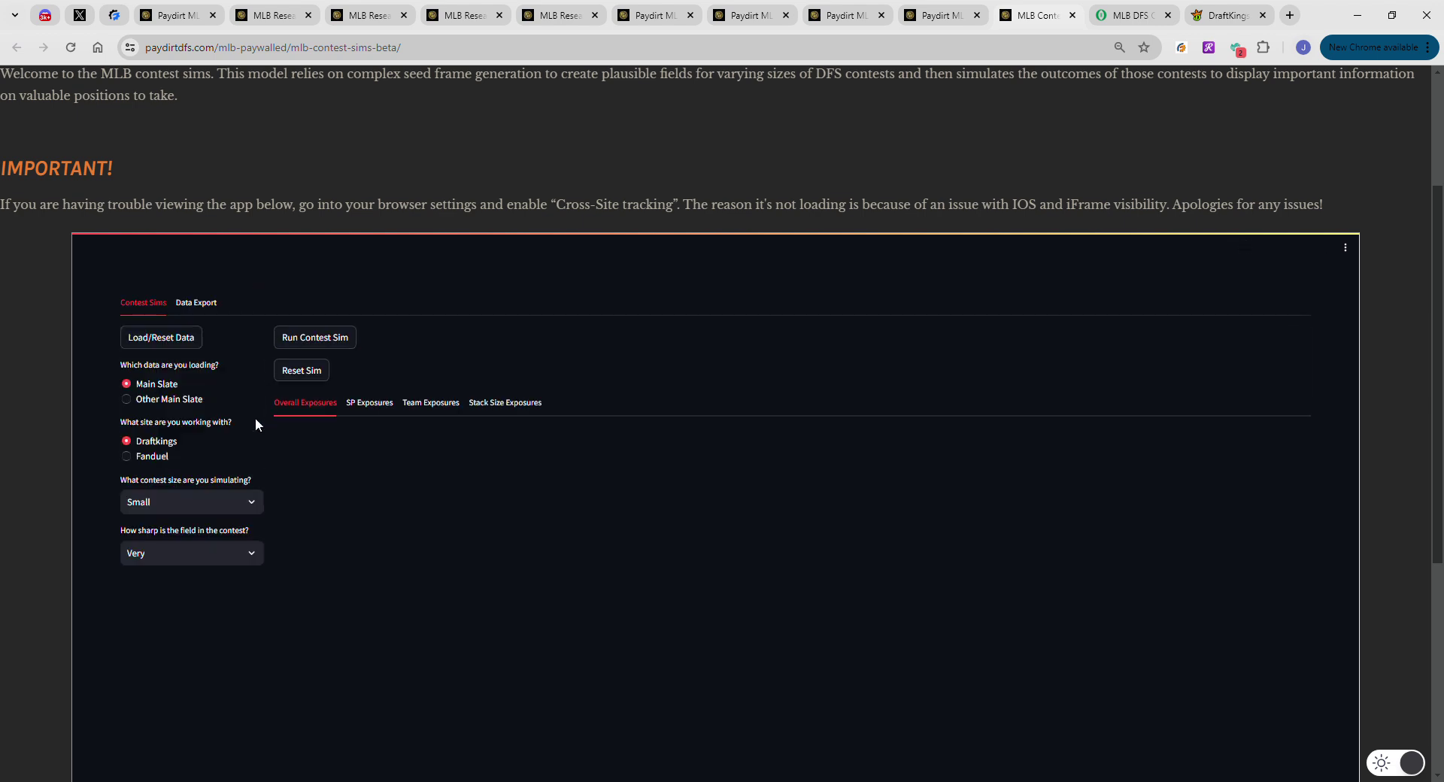
# Run the DraftKings main-slate contest sim with a Small contest size and a Very sharp field, and examine the simulated lineups and exposures
pyautogui.click(211, 503)
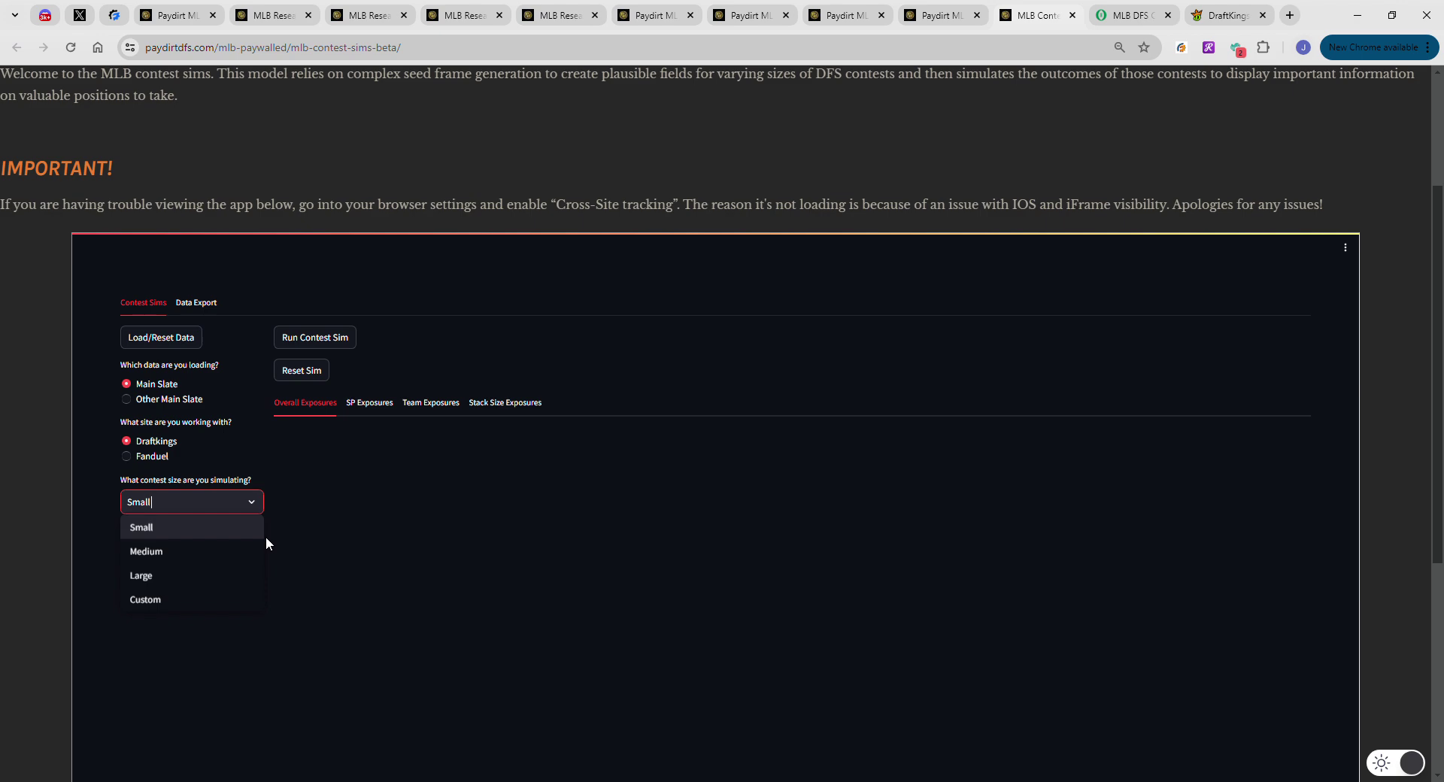
pyautogui.click(312, 477)
pyautogui.click(312, 340)
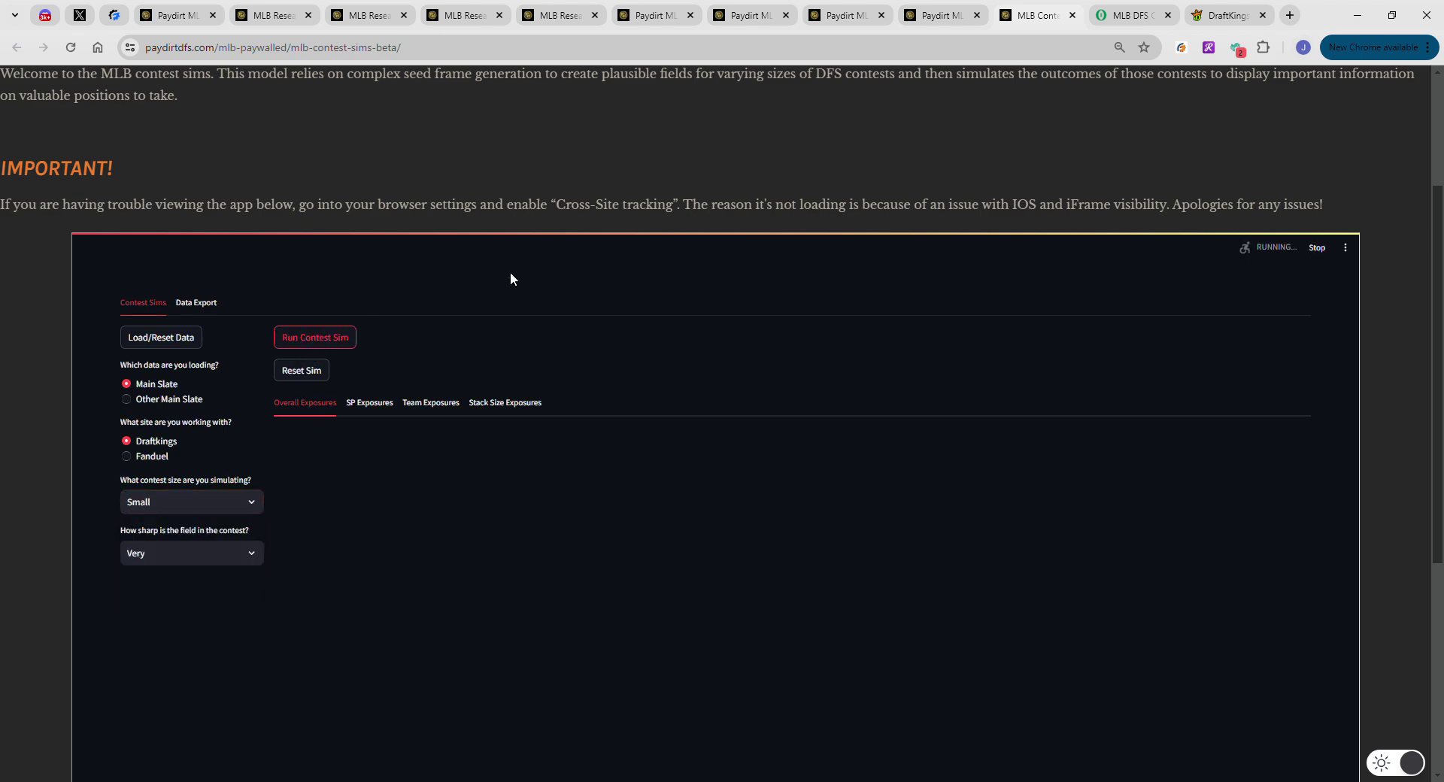
pyautogui.scroll(-3, 510, 273)
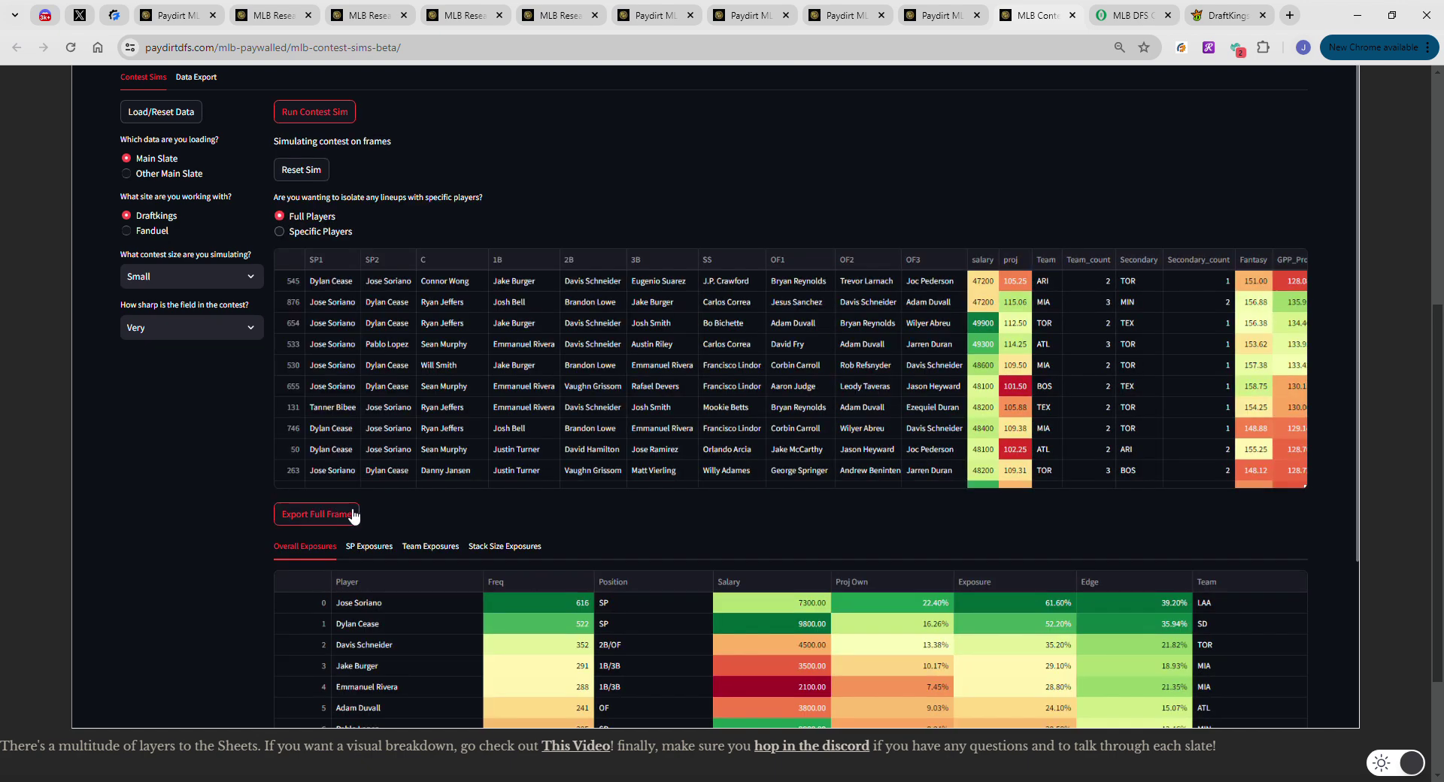
pyautogui.scroll(-2, 474, 536)
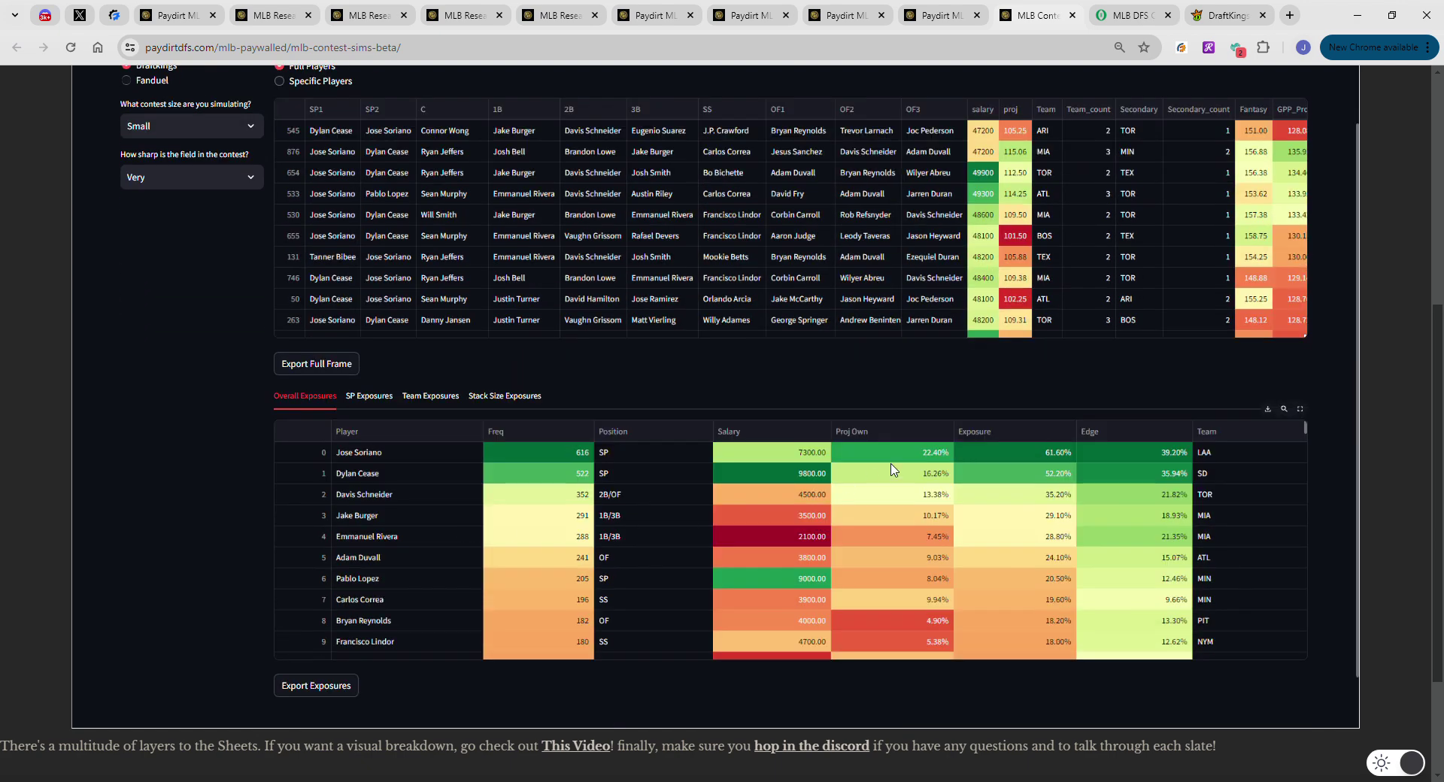
# Review the sim's starting pitcher exposures sorted by exposure, and examine the team exposures for the highest-ranked teams
pyautogui.click(396, 399)
pyautogui.click(992, 433)
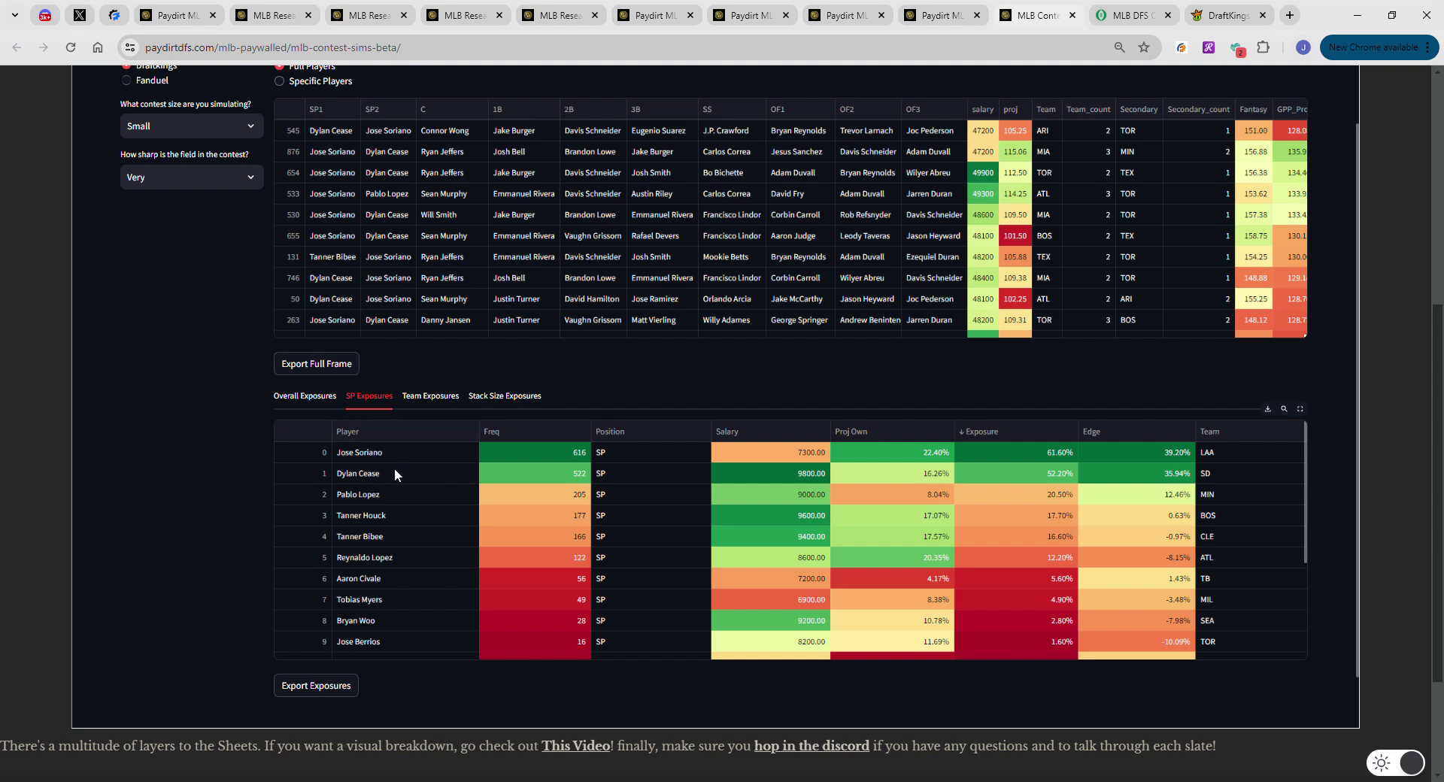
pyautogui.click(449, 400)
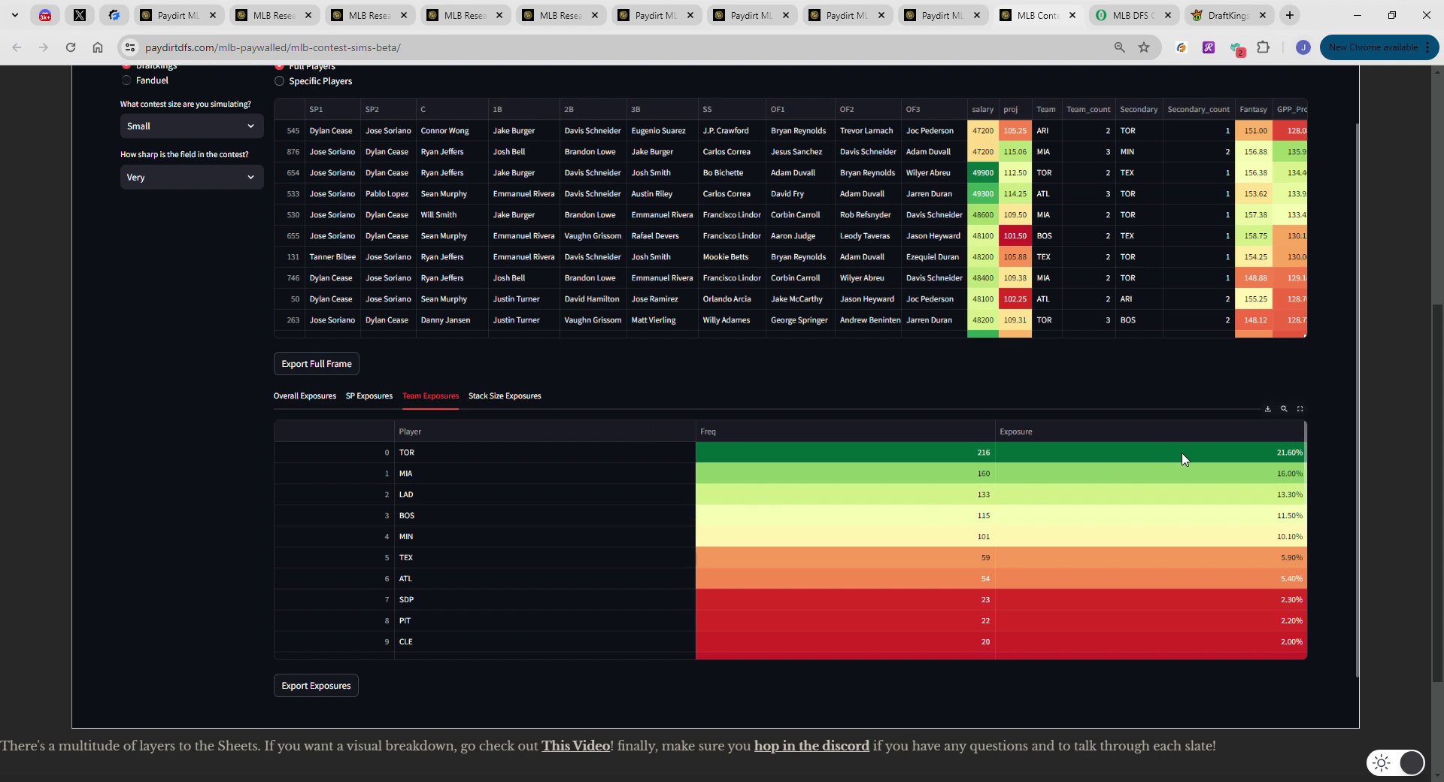
pyautogui.click(1175, 477)
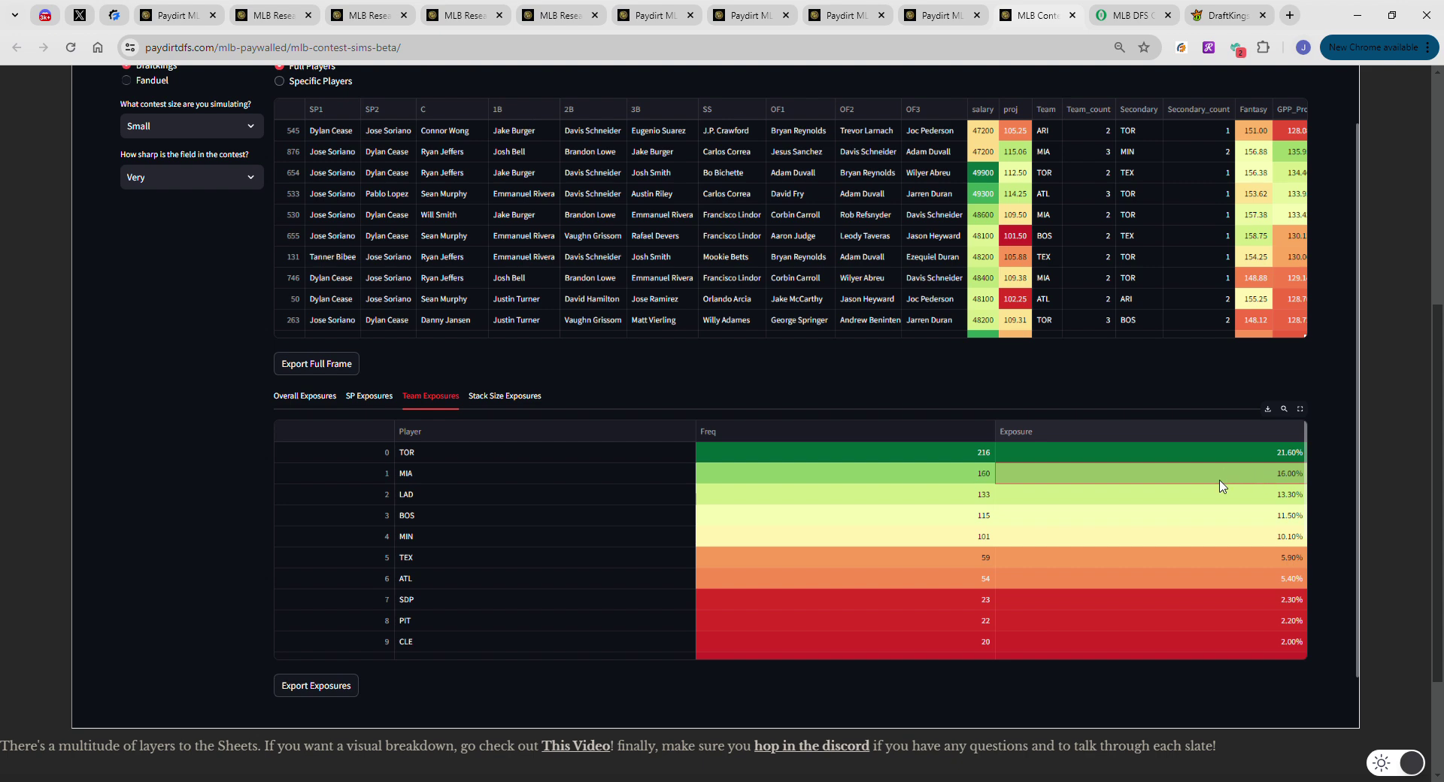
pyautogui.click(1236, 497)
pyautogui.click(1221, 518)
pyautogui.click(1228, 540)
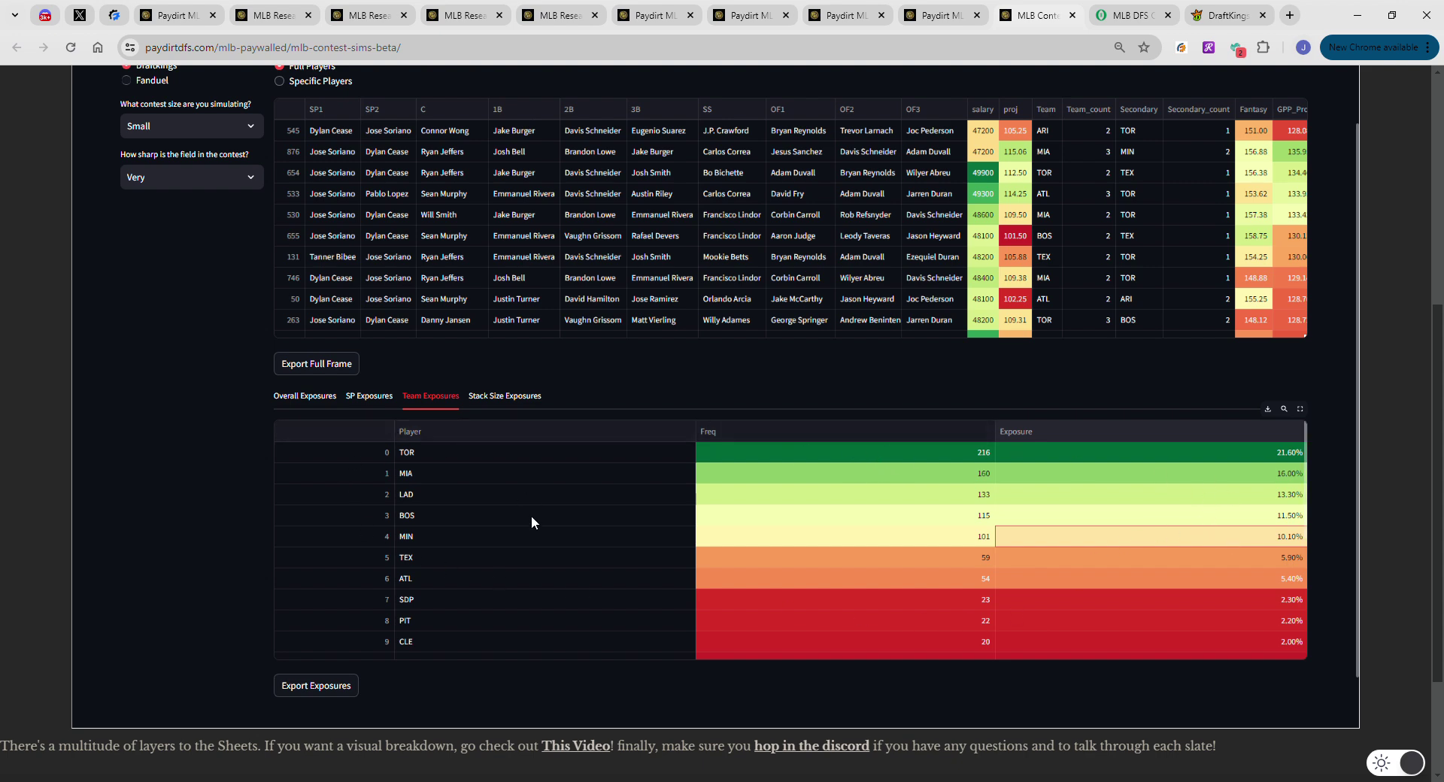
# Switch to The Solver and add MIN to the included teams of the 5 stack in the advanced settings
pyautogui.click(1126, 15)
pyautogui.scroll(3, 1180, 321)
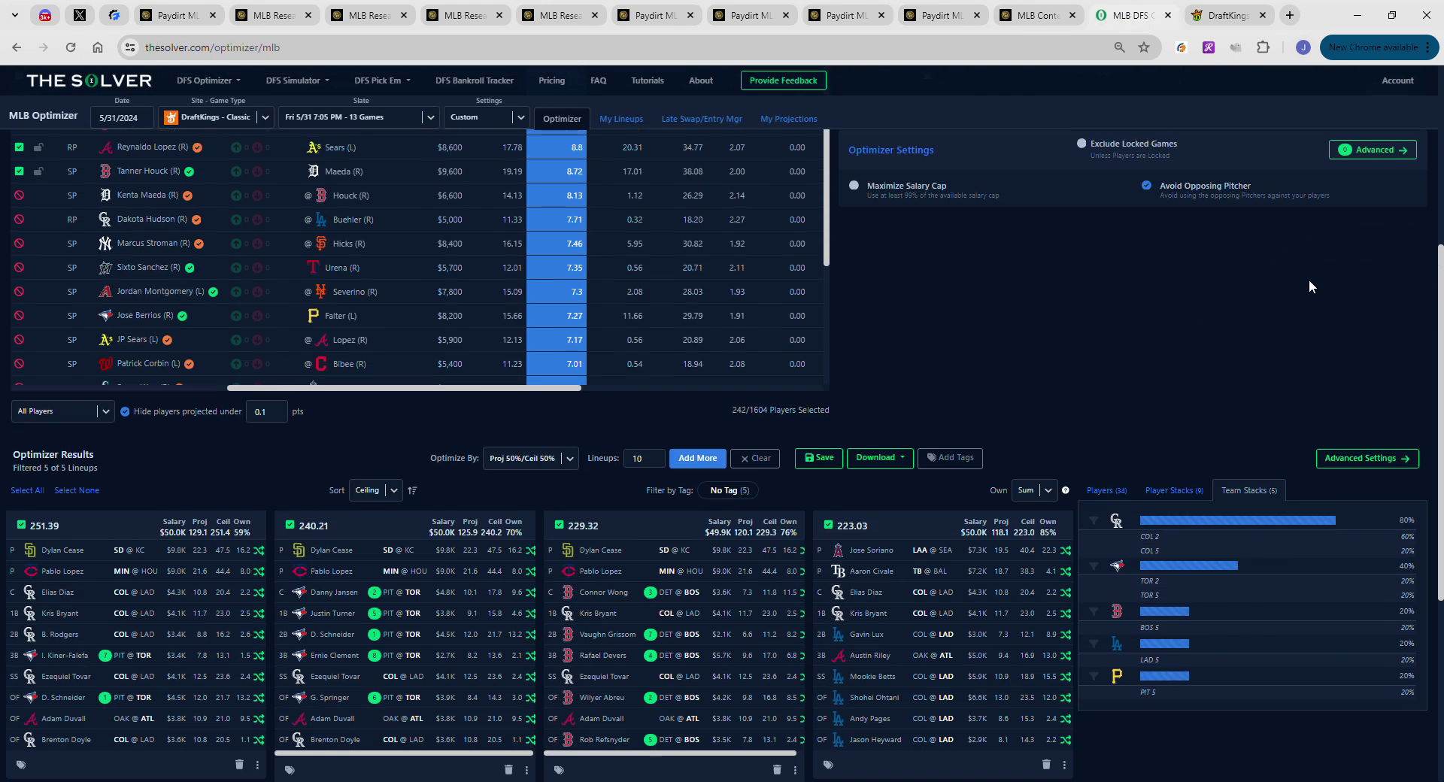
pyautogui.click(1354, 362)
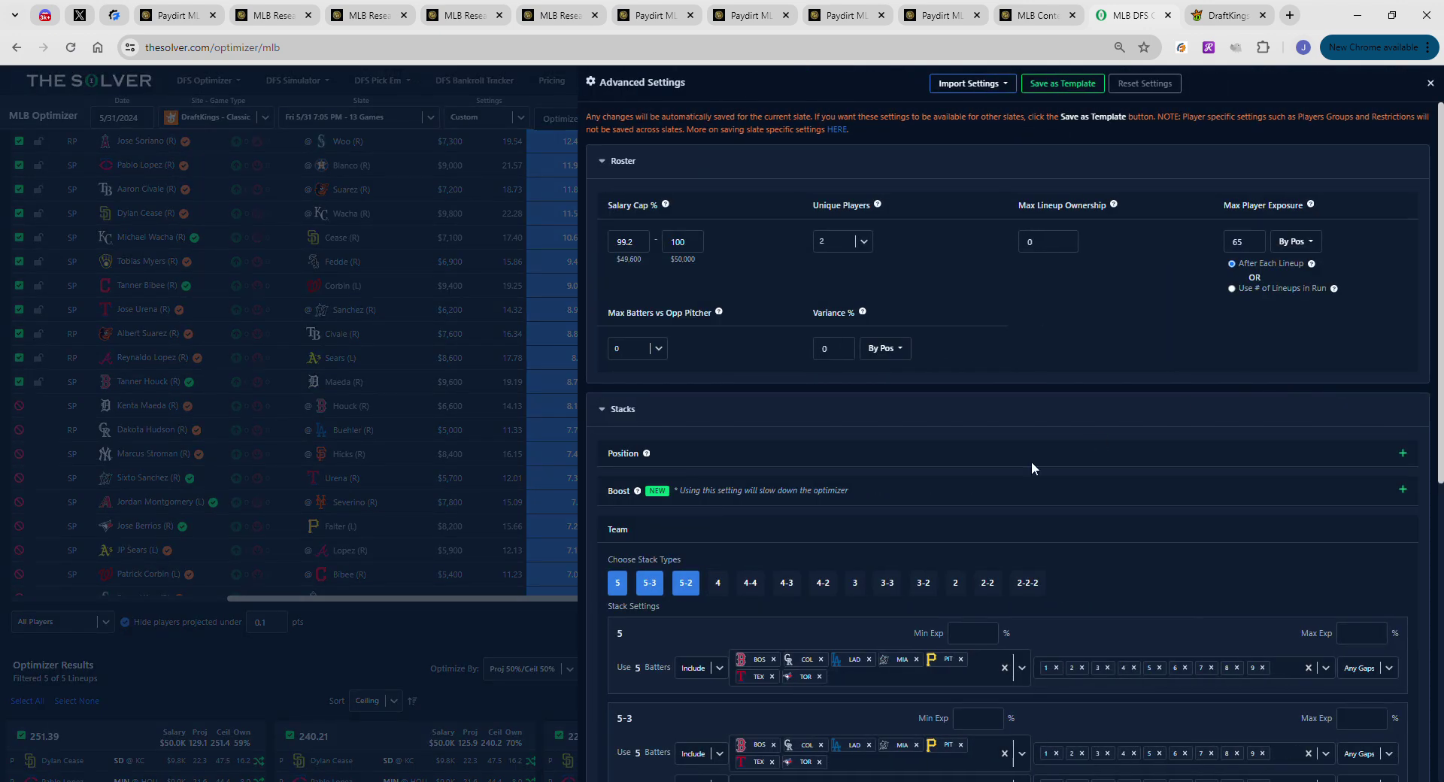
pyautogui.scroll(-5, 1031, 465)
pyautogui.click(886, 306)
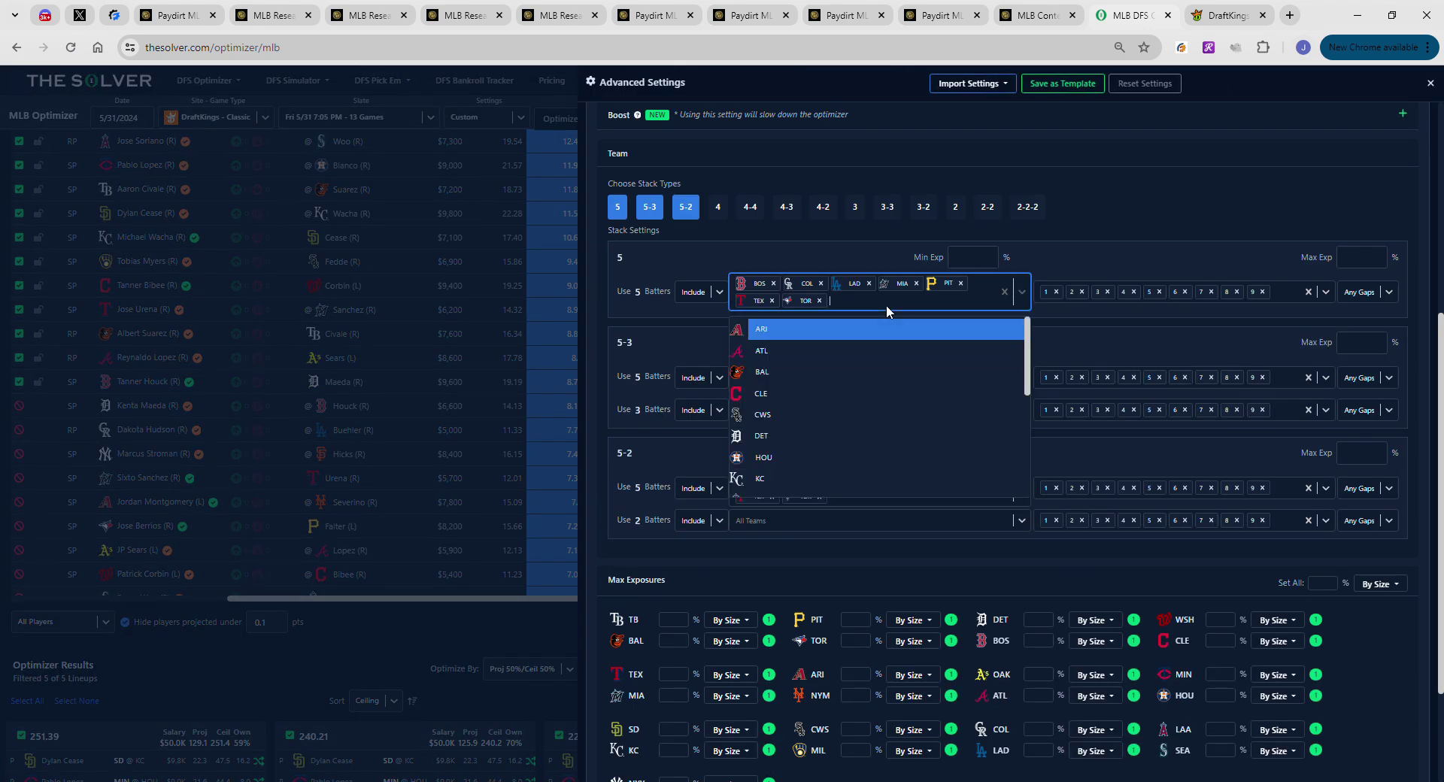
pyautogui.write('mi')
pyautogui.scroll(-5, 950, 381)
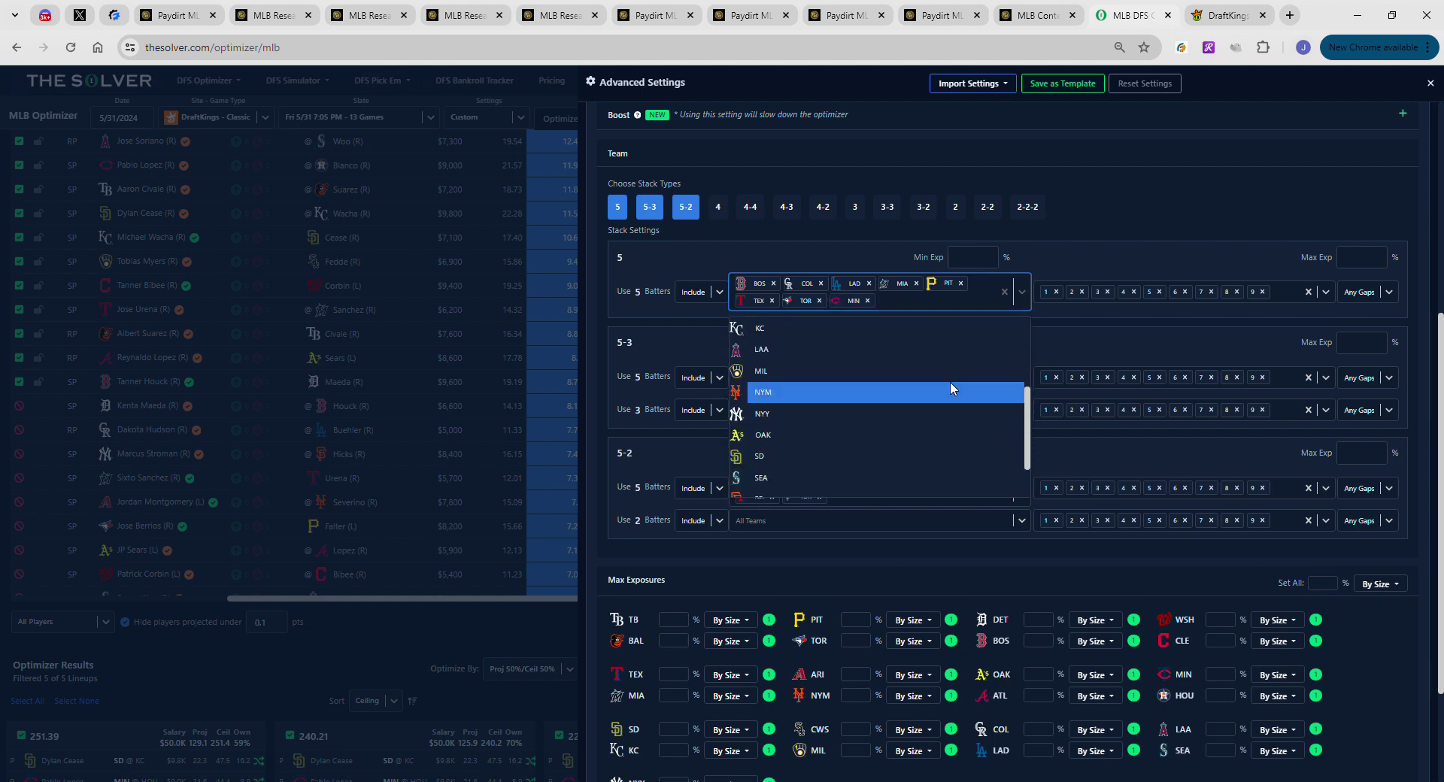
pyautogui.click(1035, 349)
# Add MIN to the included five-batter teams of the 5-3 and 5-2 stacks
pyautogui.click(973, 378)
pyautogui.scroll(-1, 851, 499)
pyautogui.click(809, 553)
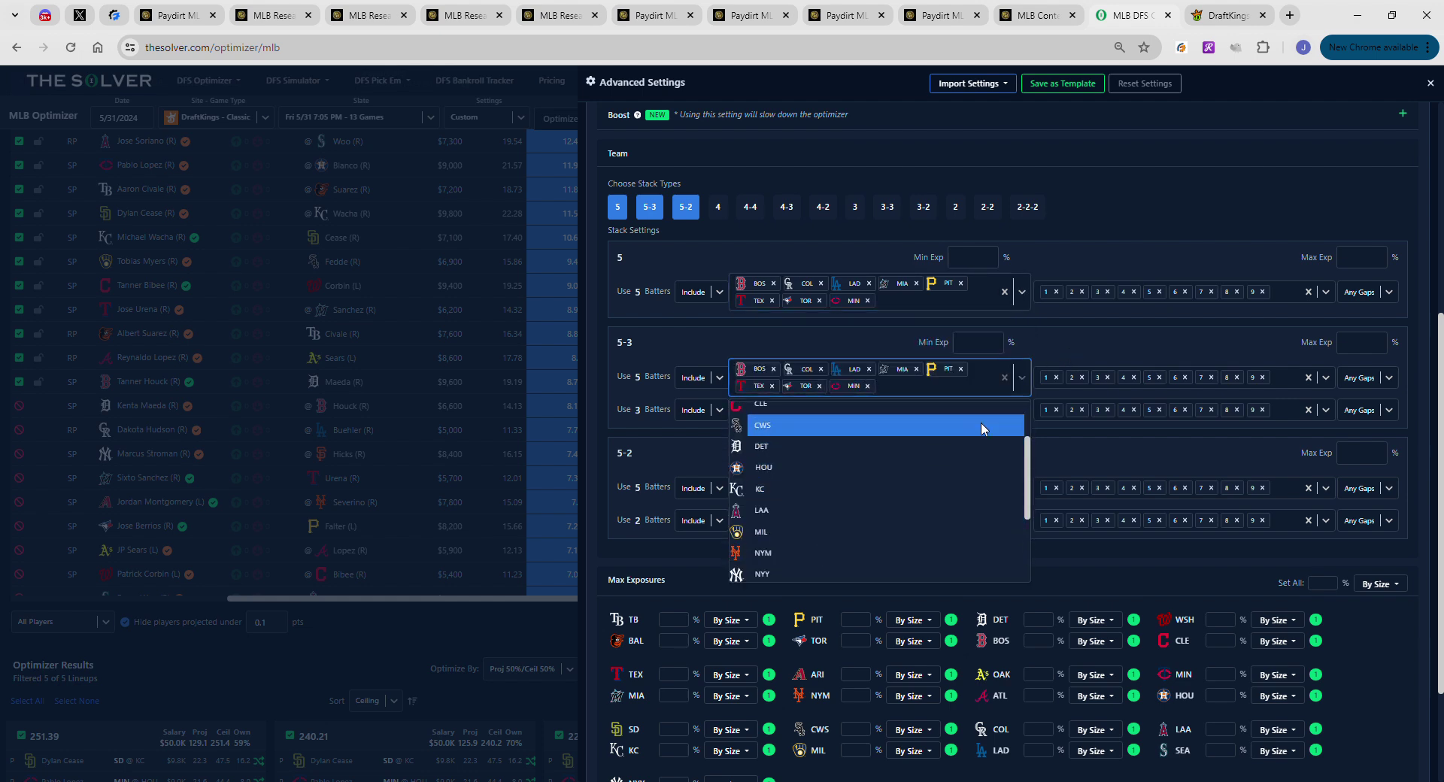
pyautogui.click(1059, 337)
pyautogui.click(905, 488)
pyautogui.scroll(-2, 853, 563)
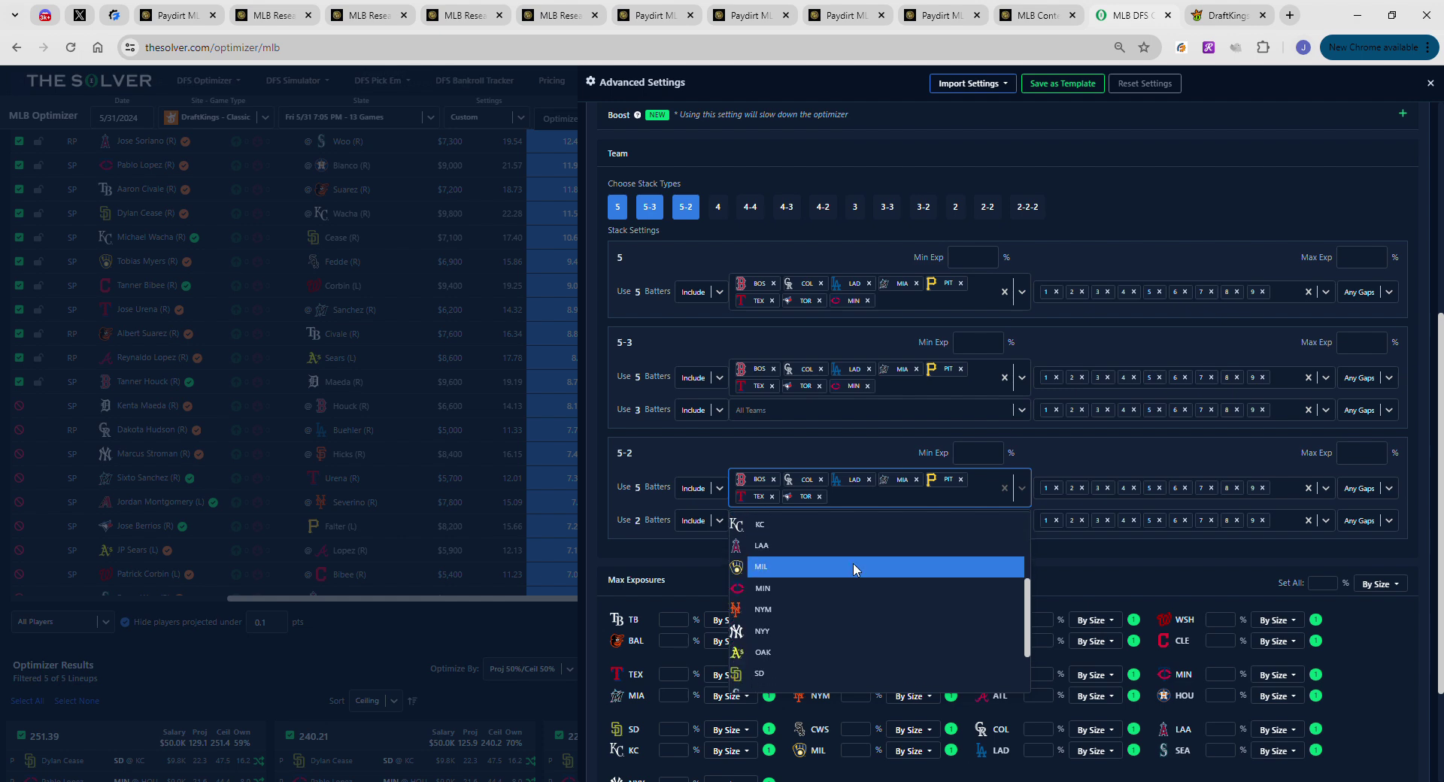
pyautogui.click(830, 592)
# Set the maximum exposure of five-batter stacks to 33% for all teams and close the advanced settings
pyautogui.scroll(5, 1198, 221)
pyautogui.scroll(-7, 1225, 238)
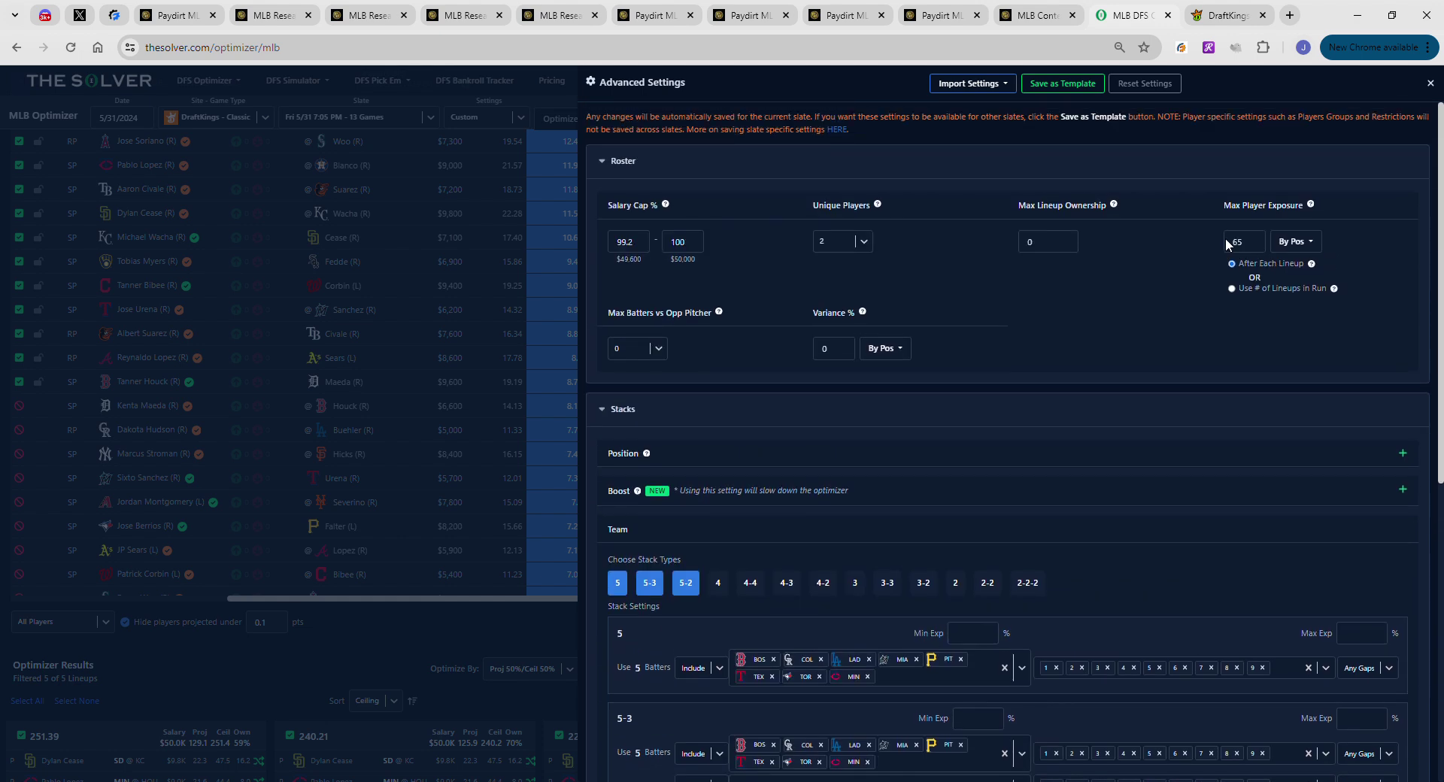
pyautogui.click(1379, 433)
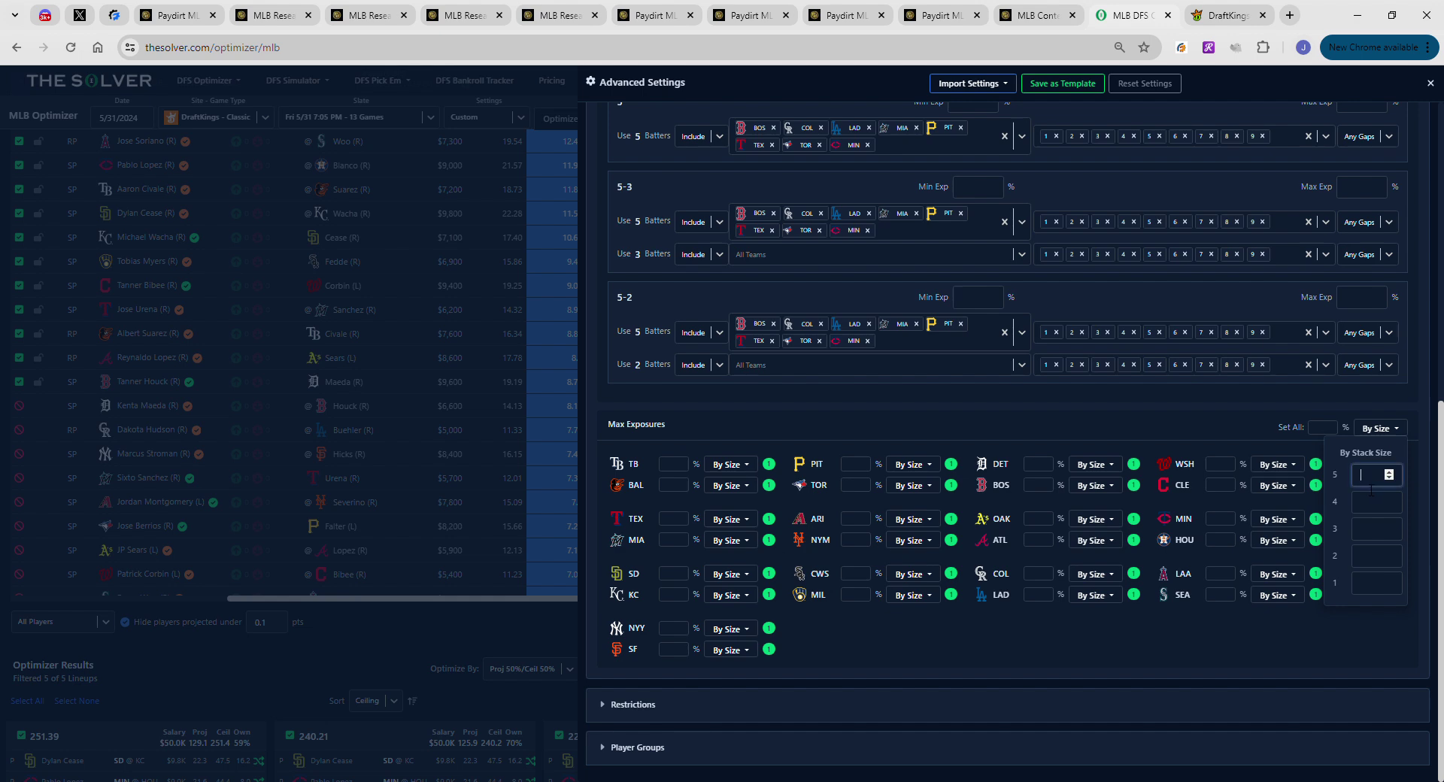
pyautogui.write('33')
pyautogui.click(1388, 394)
pyautogui.click(1431, 85)
# Generate a new set of 5 lineups with the updated stack settings and review their team stack exposures
pyautogui.click(1391, 314)
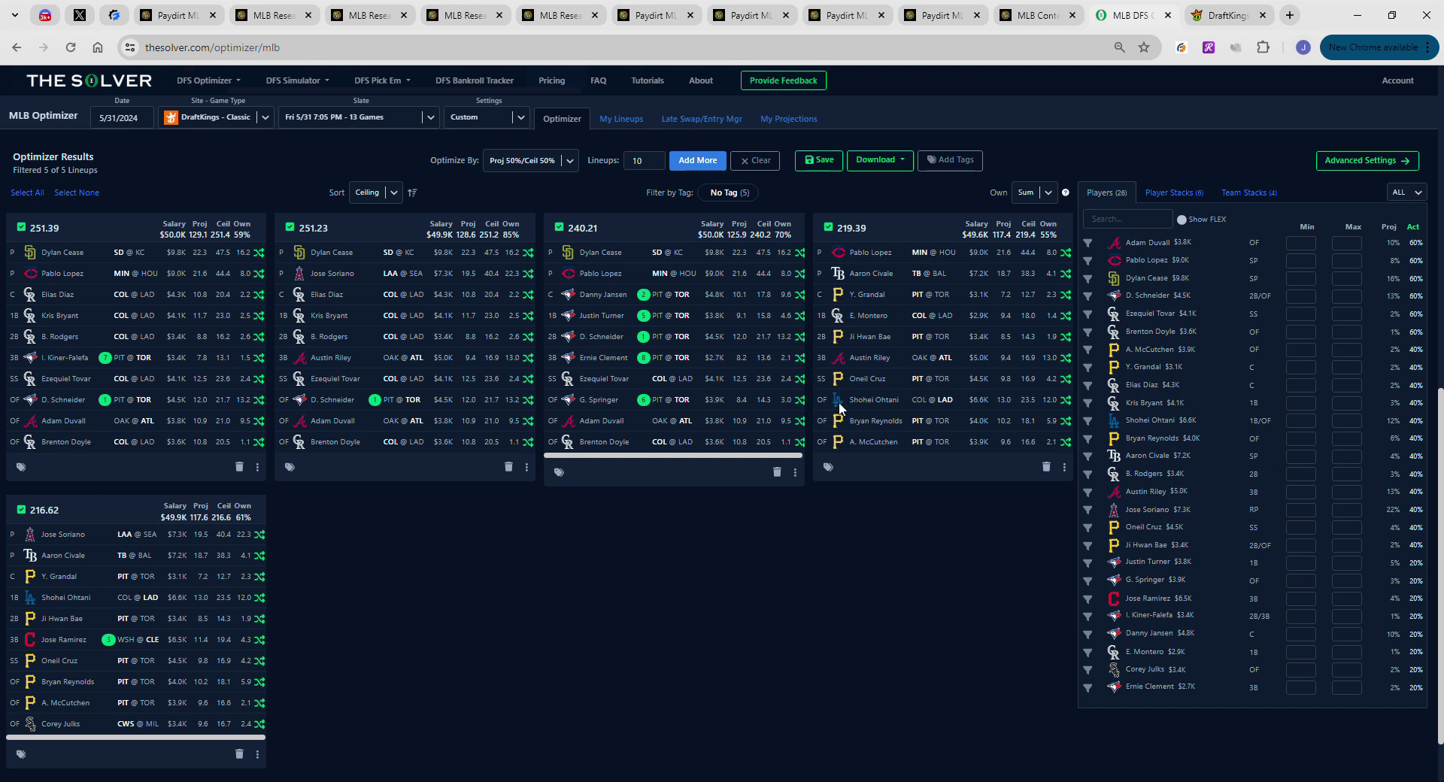
pyautogui.click(1227, 192)
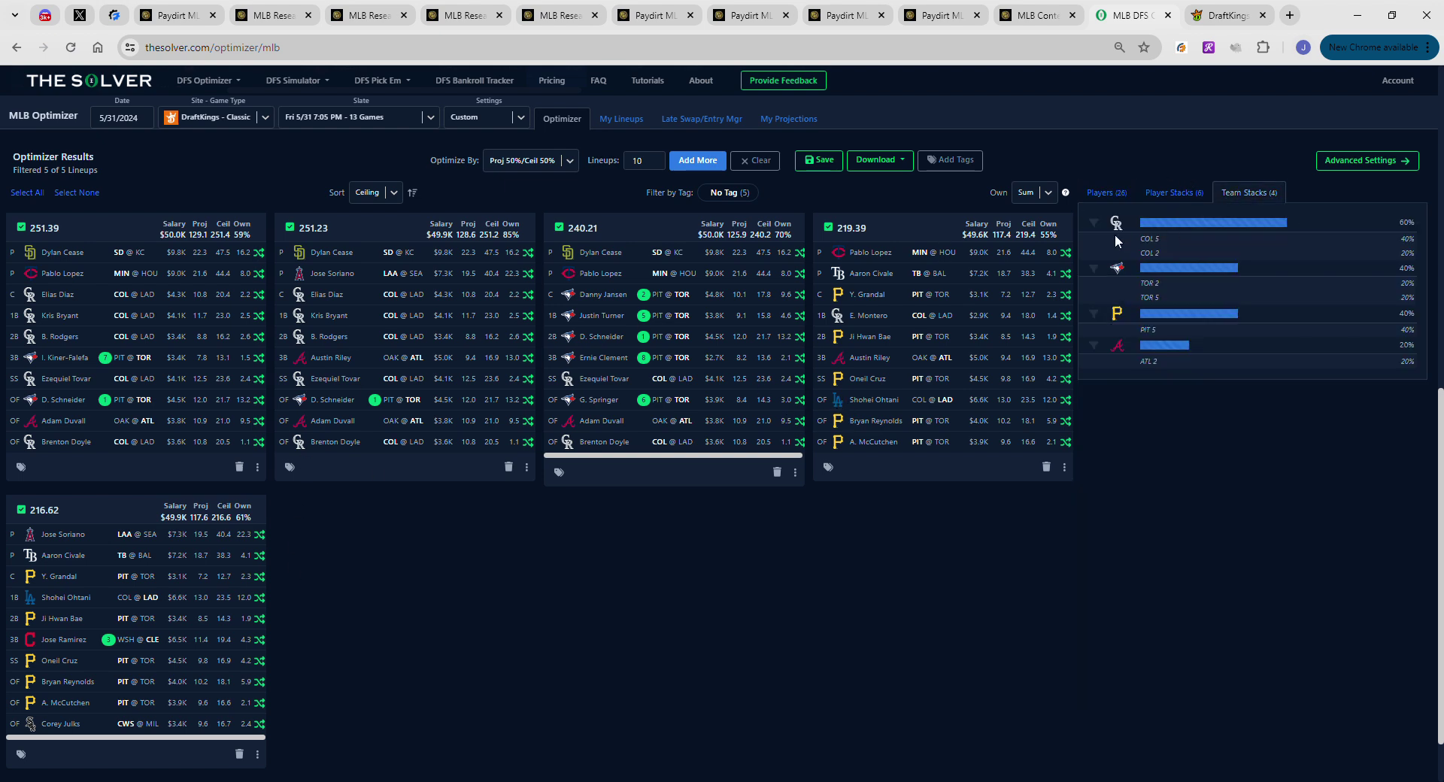
pyautogui.scroll(5, 815, 332)
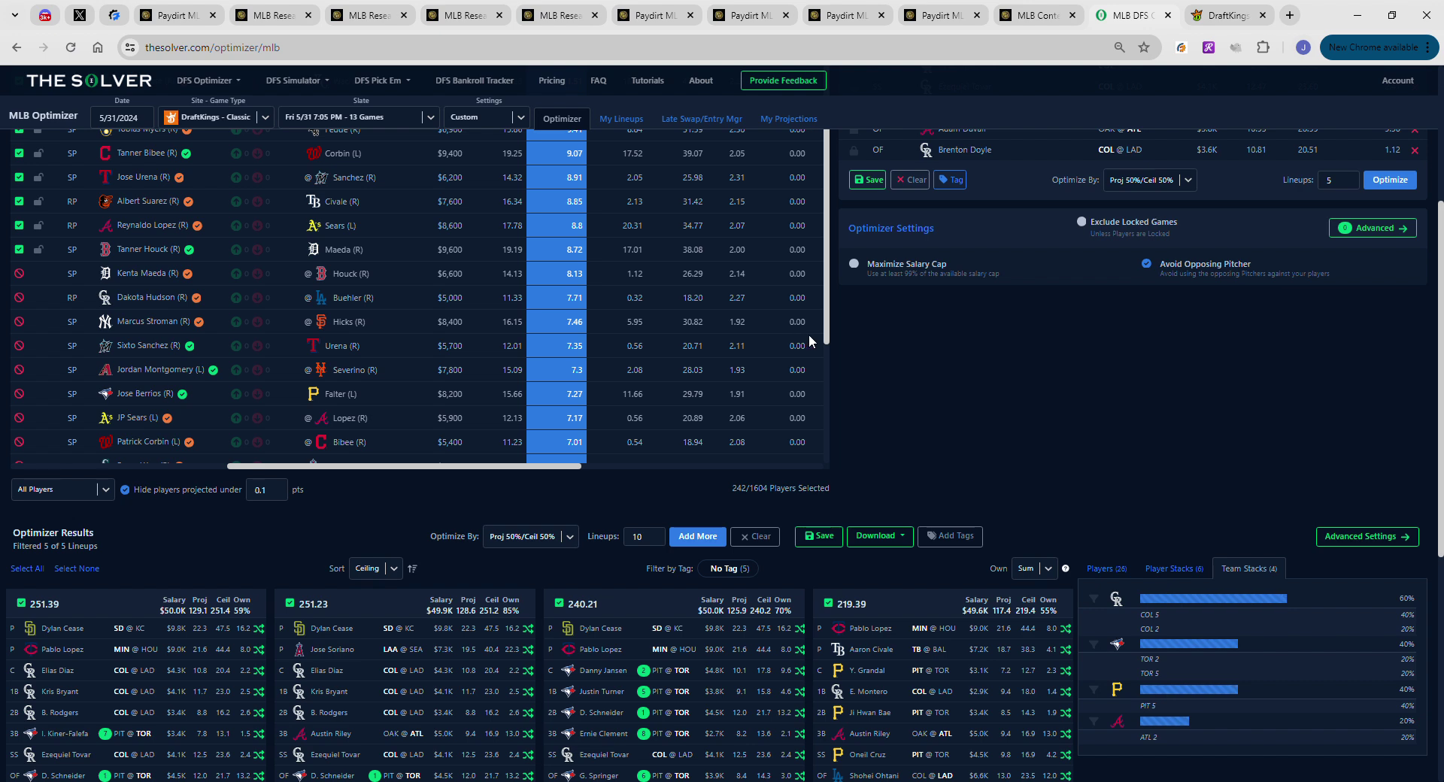
pyautogui.scroll(-1, 811, 336)
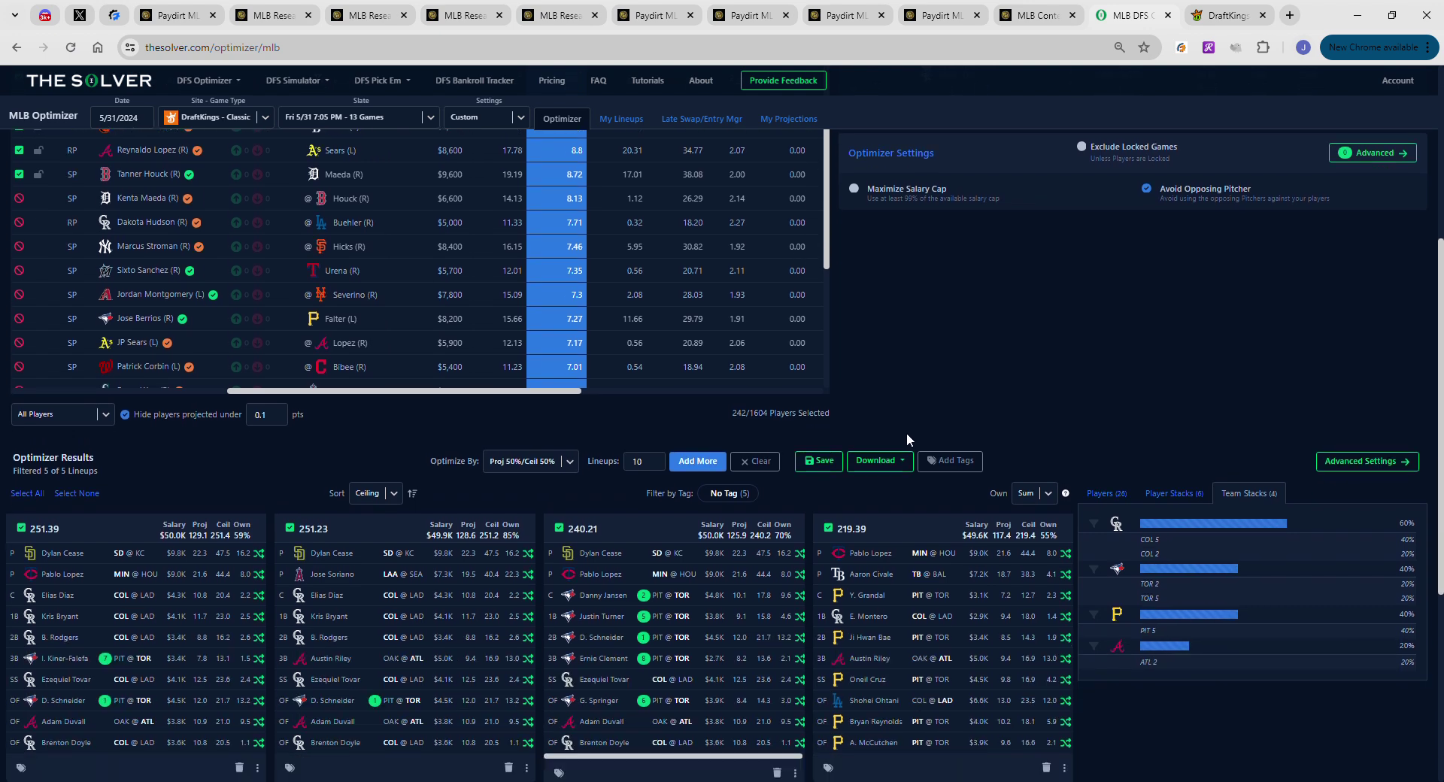
pyautogui.scroll(-2, 1014, 493)
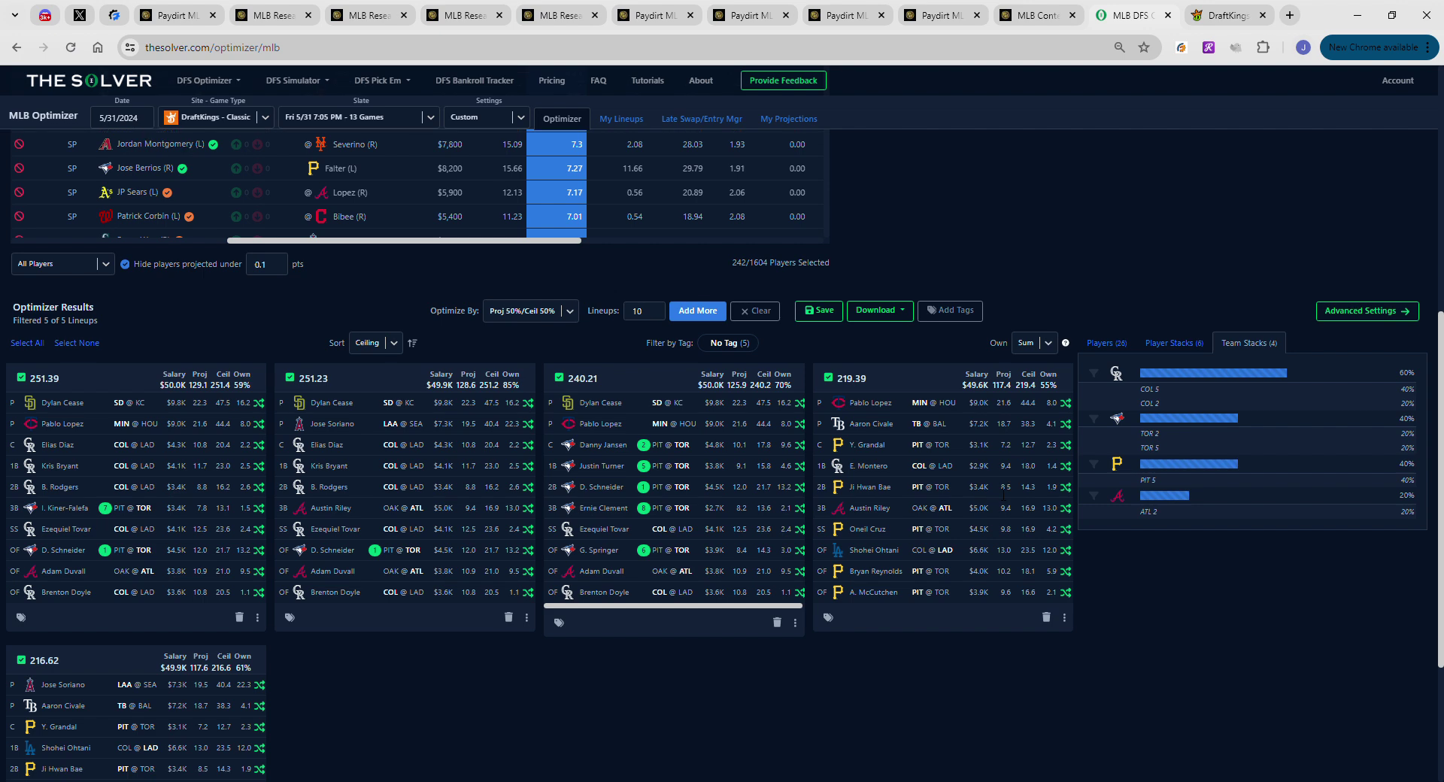
# Lock pitchers Dylan Cease and Jose Soriano into the lineup and optimize 5 lineups again
pyautogui.scroll(5, 716, 430)
pyautogui.scroll(2, 856, 413)
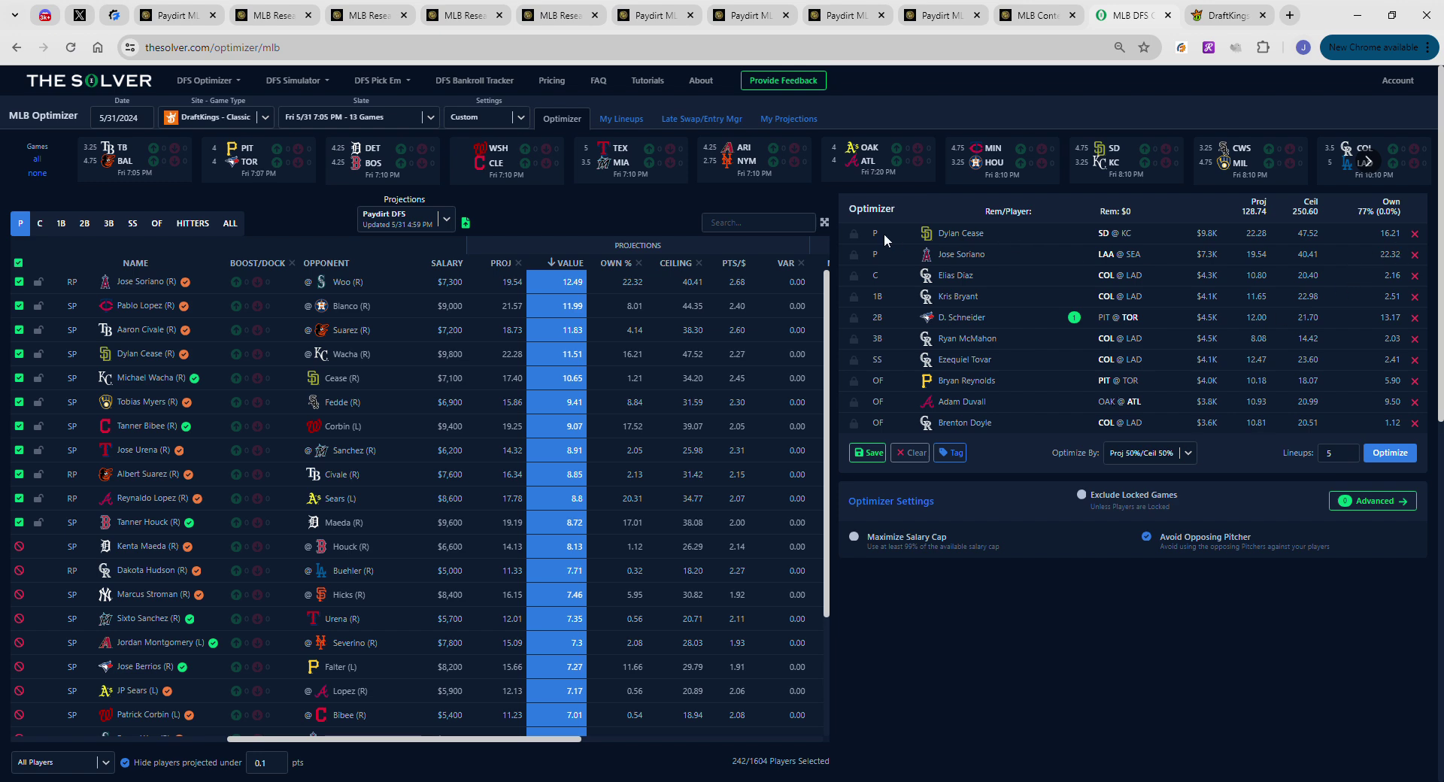
pyautogui.click(855, 233)
pyautogui.click(853, 254)
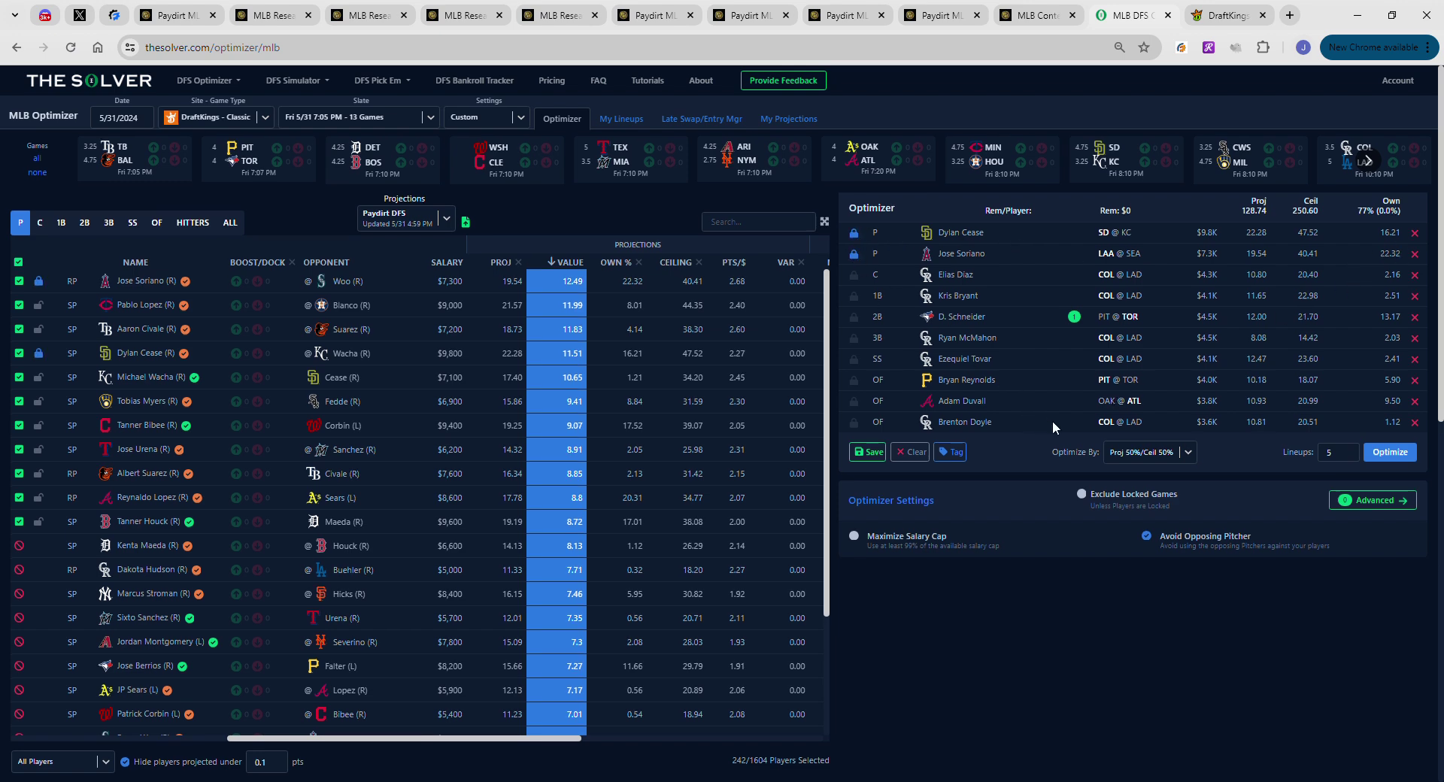
pyautogui.scroll(-1, 1049, 418)
pyautogui.click(1378, 379)
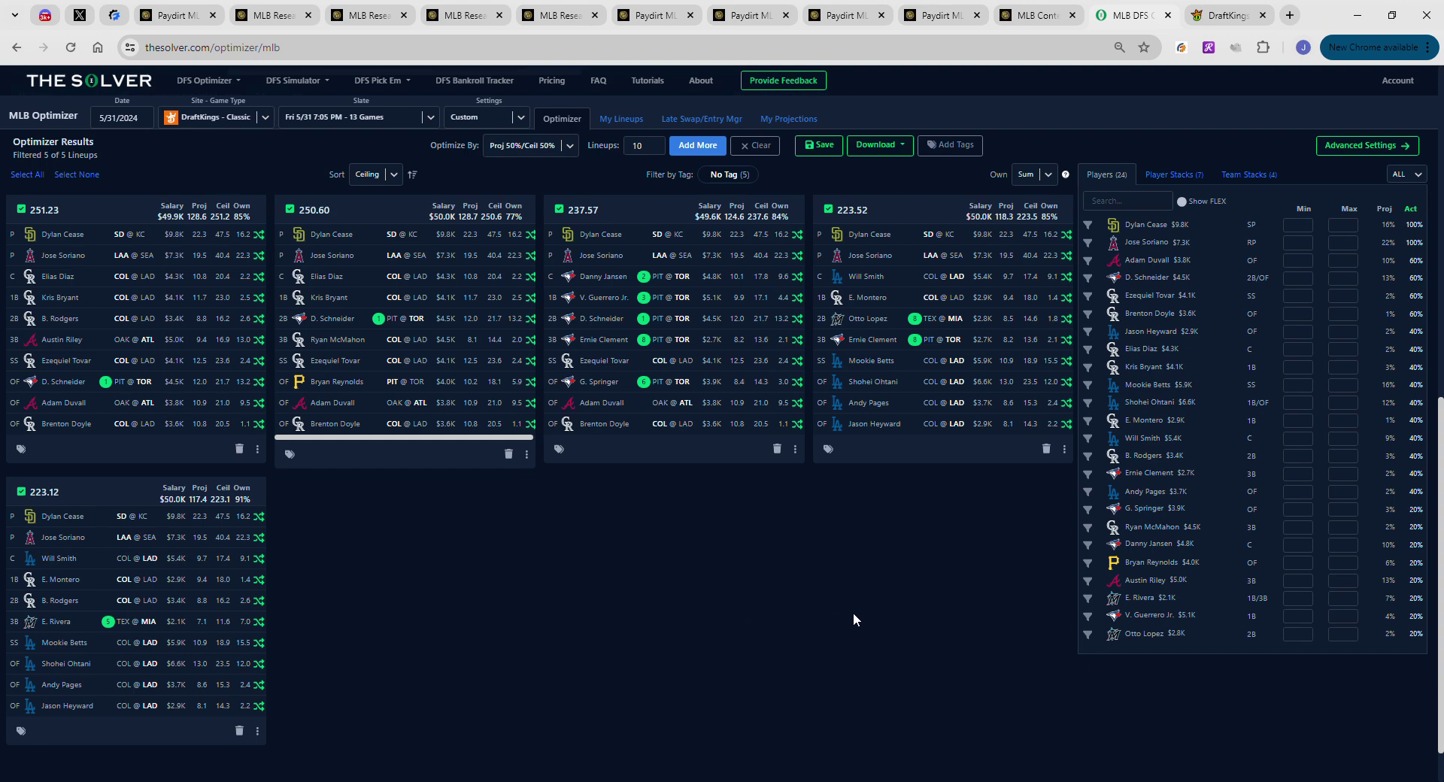
# Look over the lineups built around the locked pitchers and set the number of lineups to 3
pyautogui.scroll(4, 845, 637)
pyautogui.scroll(-3, 943, 479)
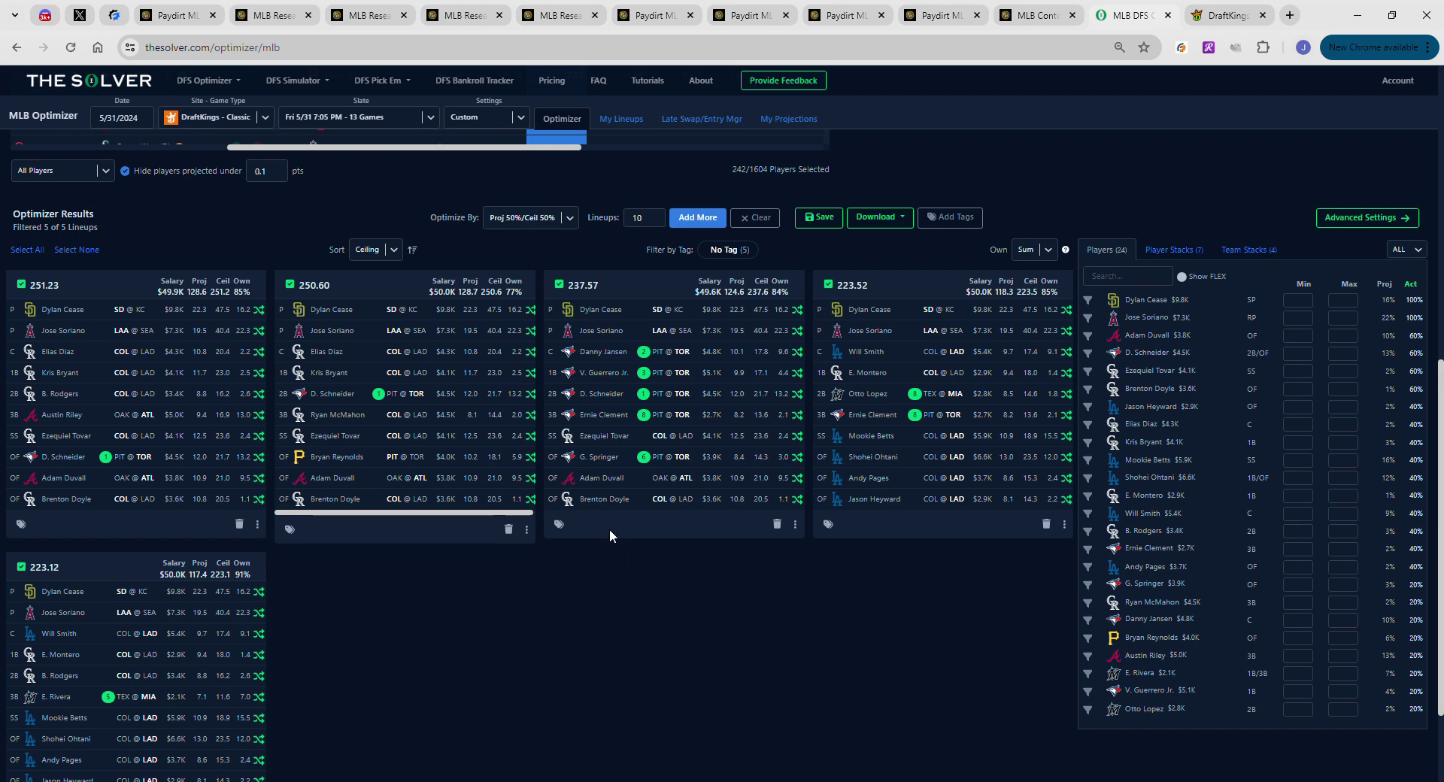
pyautogui.scroll(8, 752, 428)
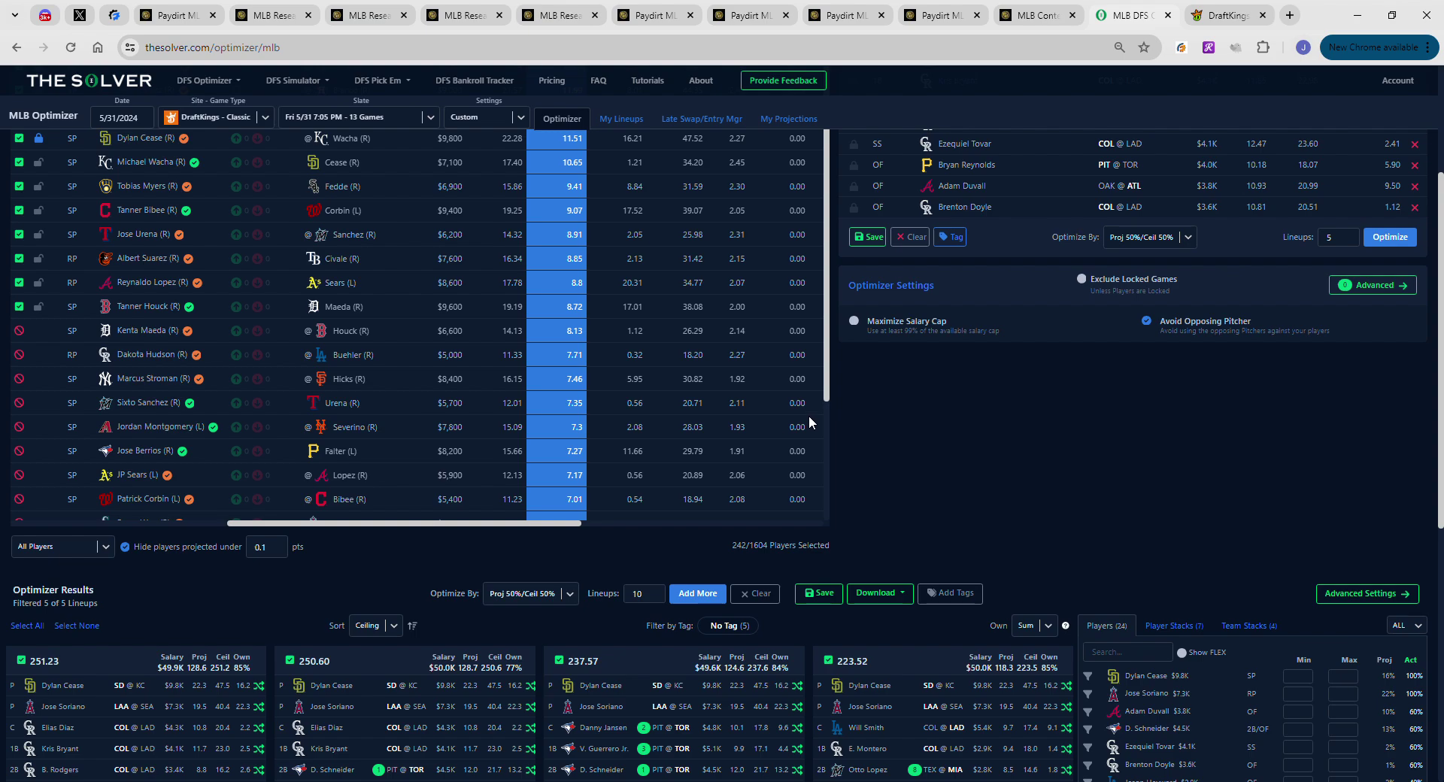
pyautogui.scroll(-6, 1259, 545)
pyautogui.scroll(4, 1234, 412)
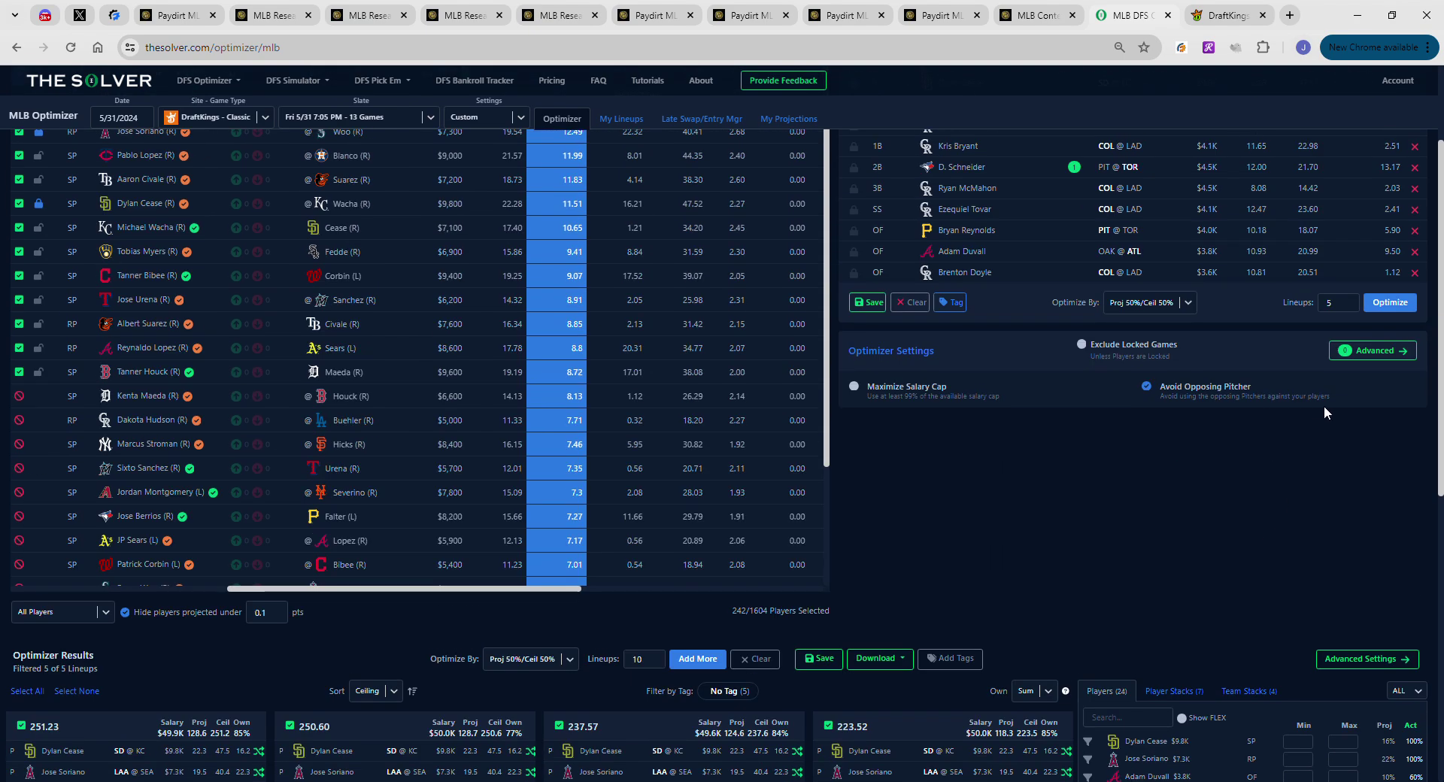
pyautogui.click(1338, 308)
pyautogui.doubleClick(1331, 309)
pyautogui.write('3')
# Unlock Jose Soriano and Dylan Cease in the optimizer lineup
pyautogui.scroll(2, 1080, 540)
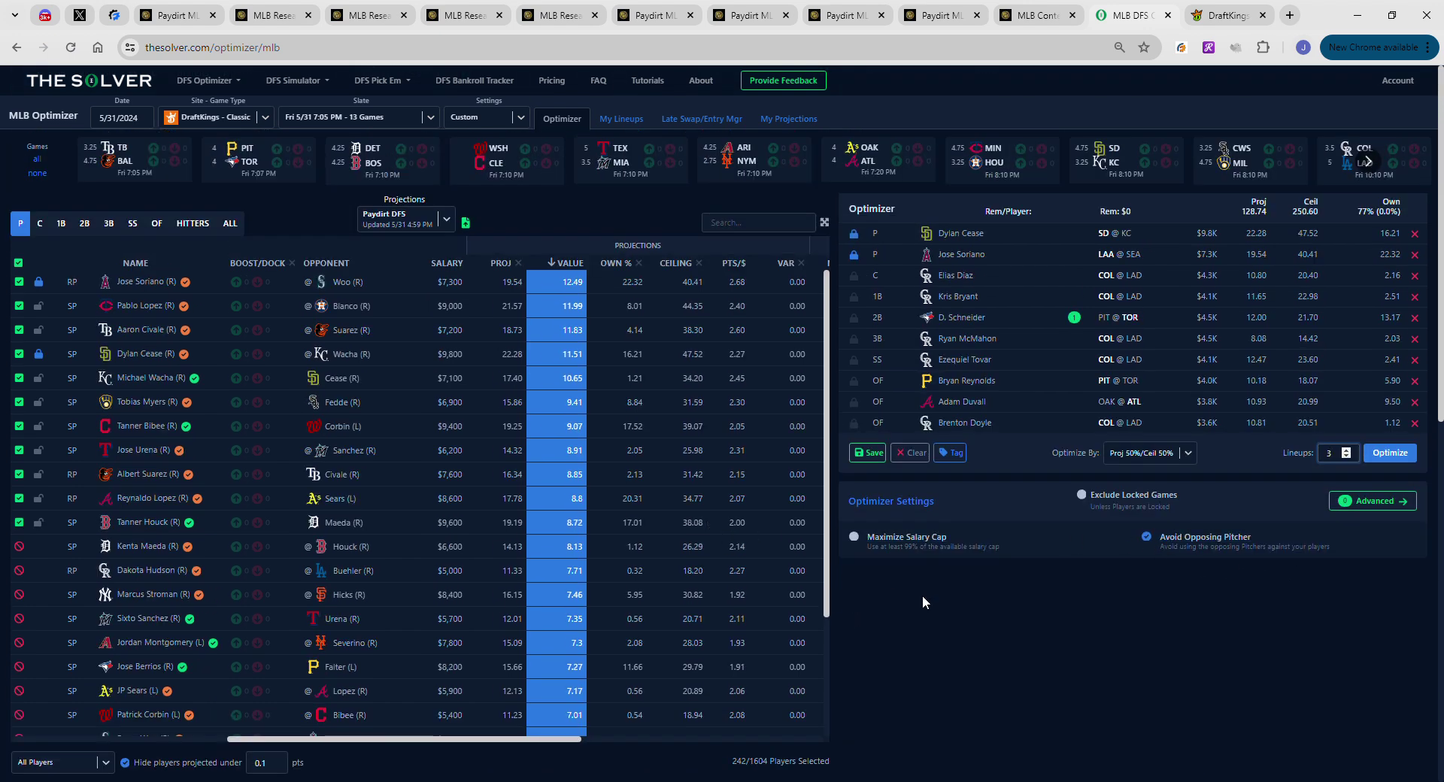
pyautogui.click(853, 254)
pyautogui.click(851, 237)
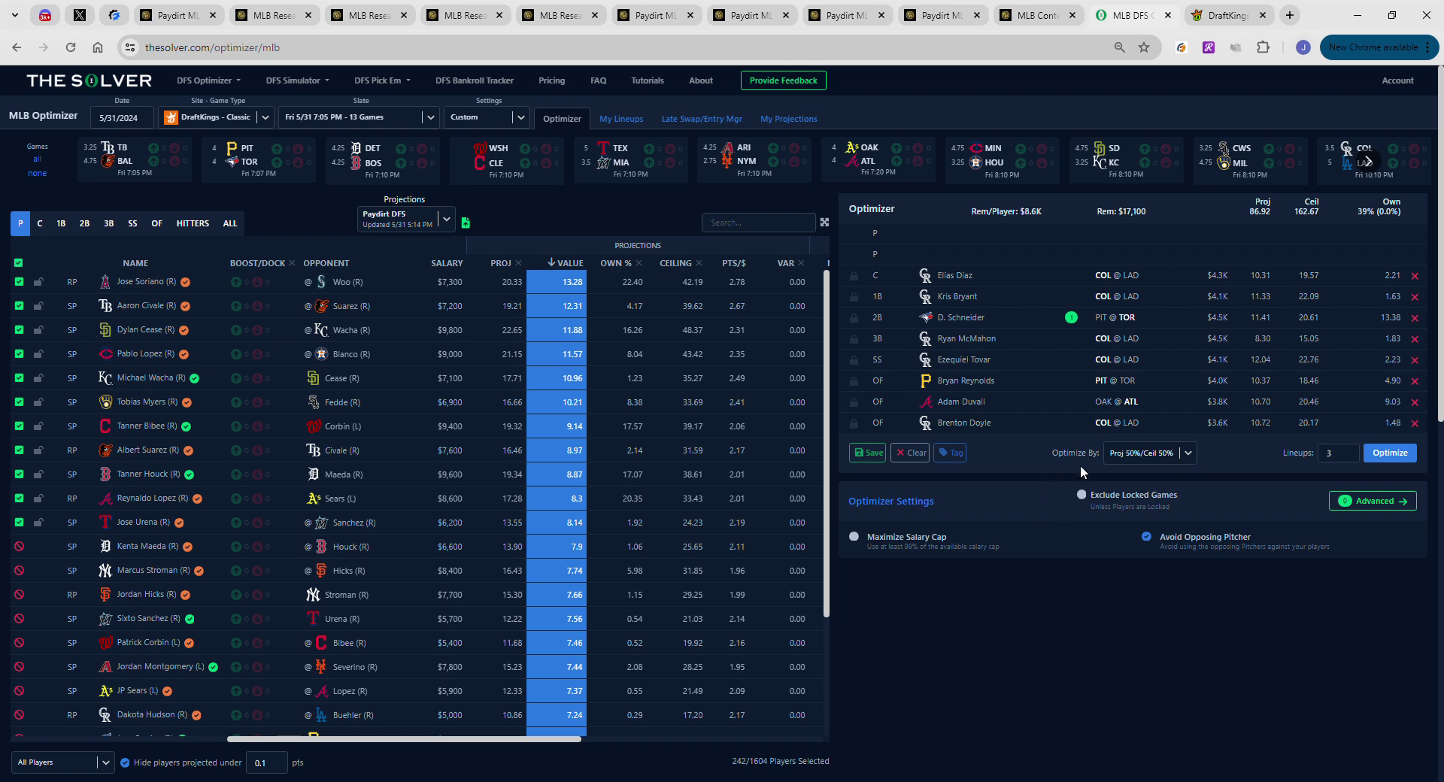
# Check the maximum team exposures by stack size in the advanced settings and close the settings
pyautogui.click(1346, 500)
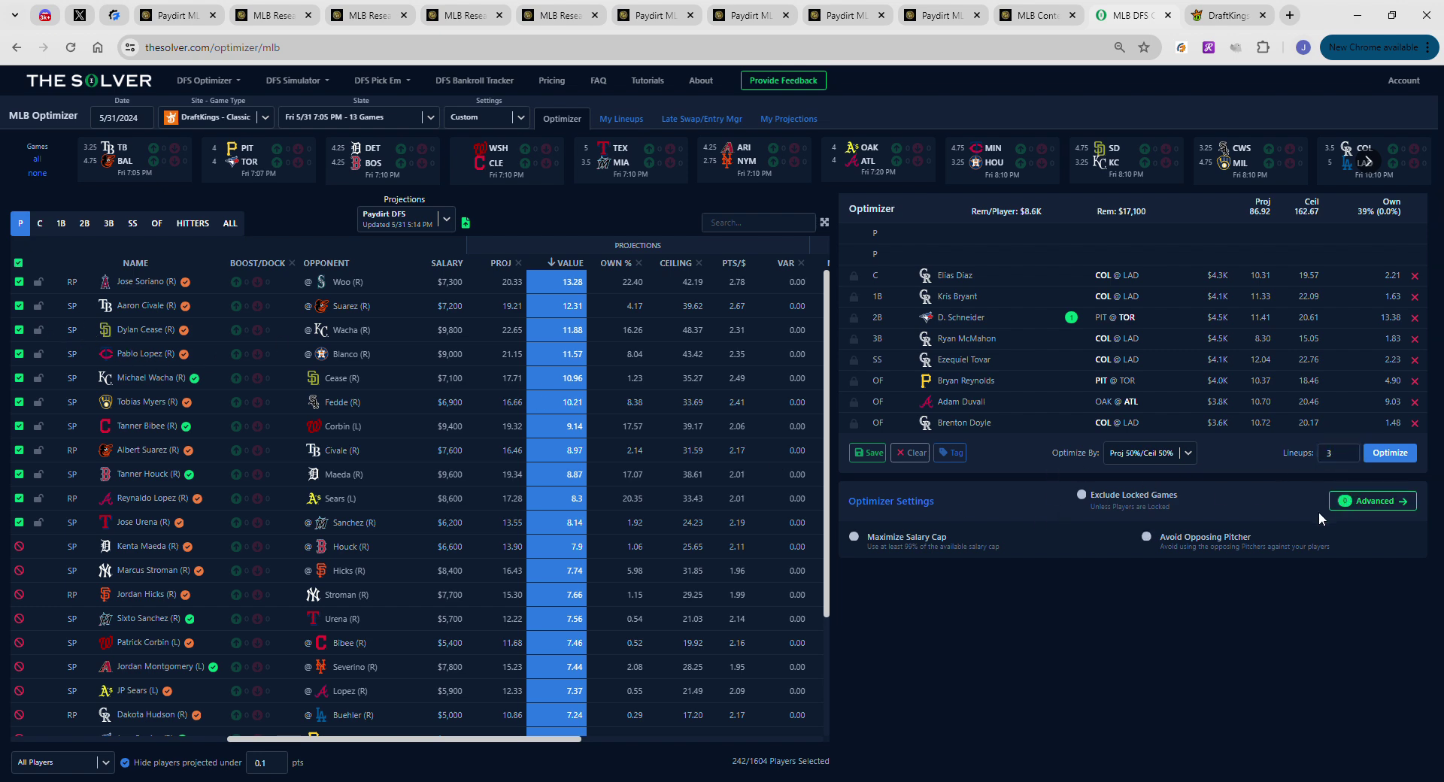
pyautogui.click(1386, 503)
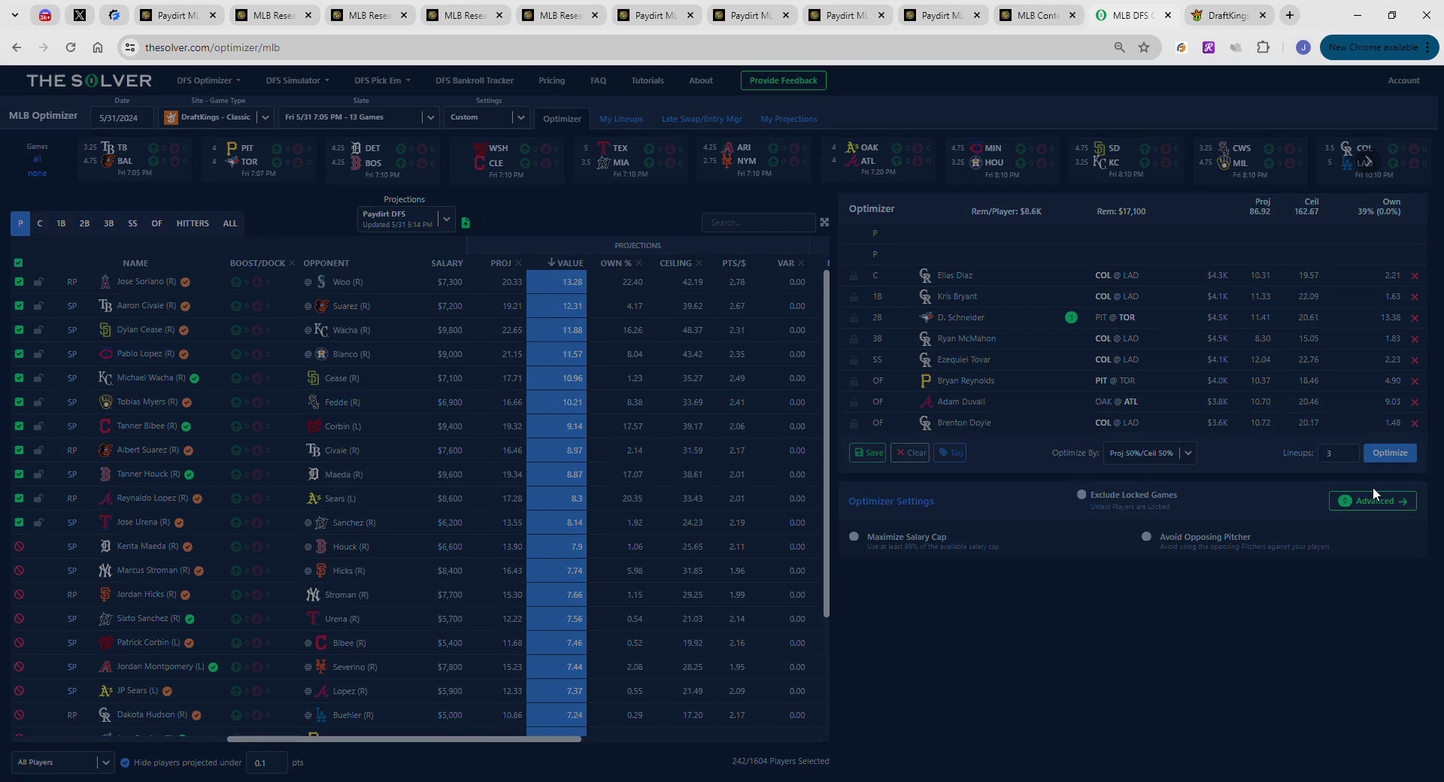
pyautogui.scroll(-8, 1312, 503)
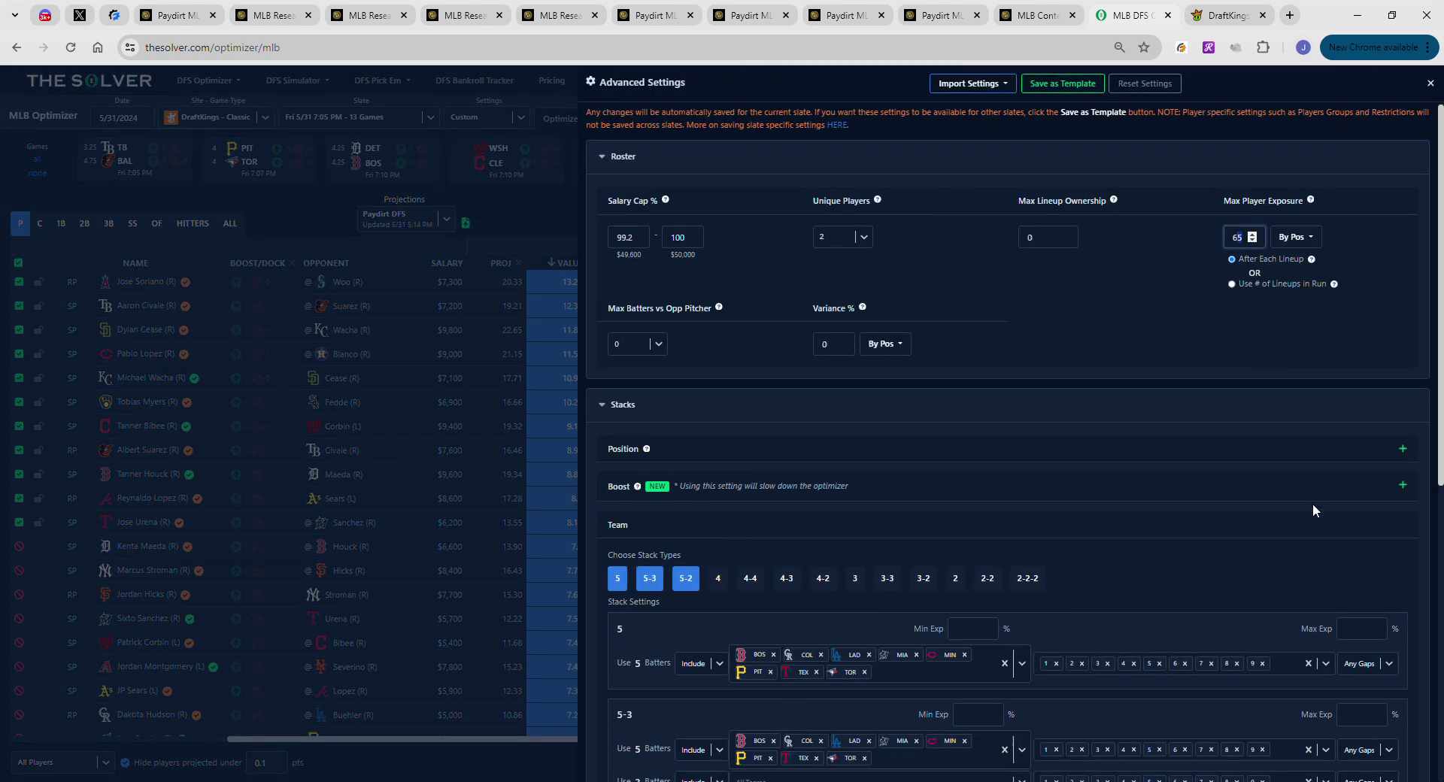
pyautogui.click(1373, 429)
pyautogui.click(1381, 481)
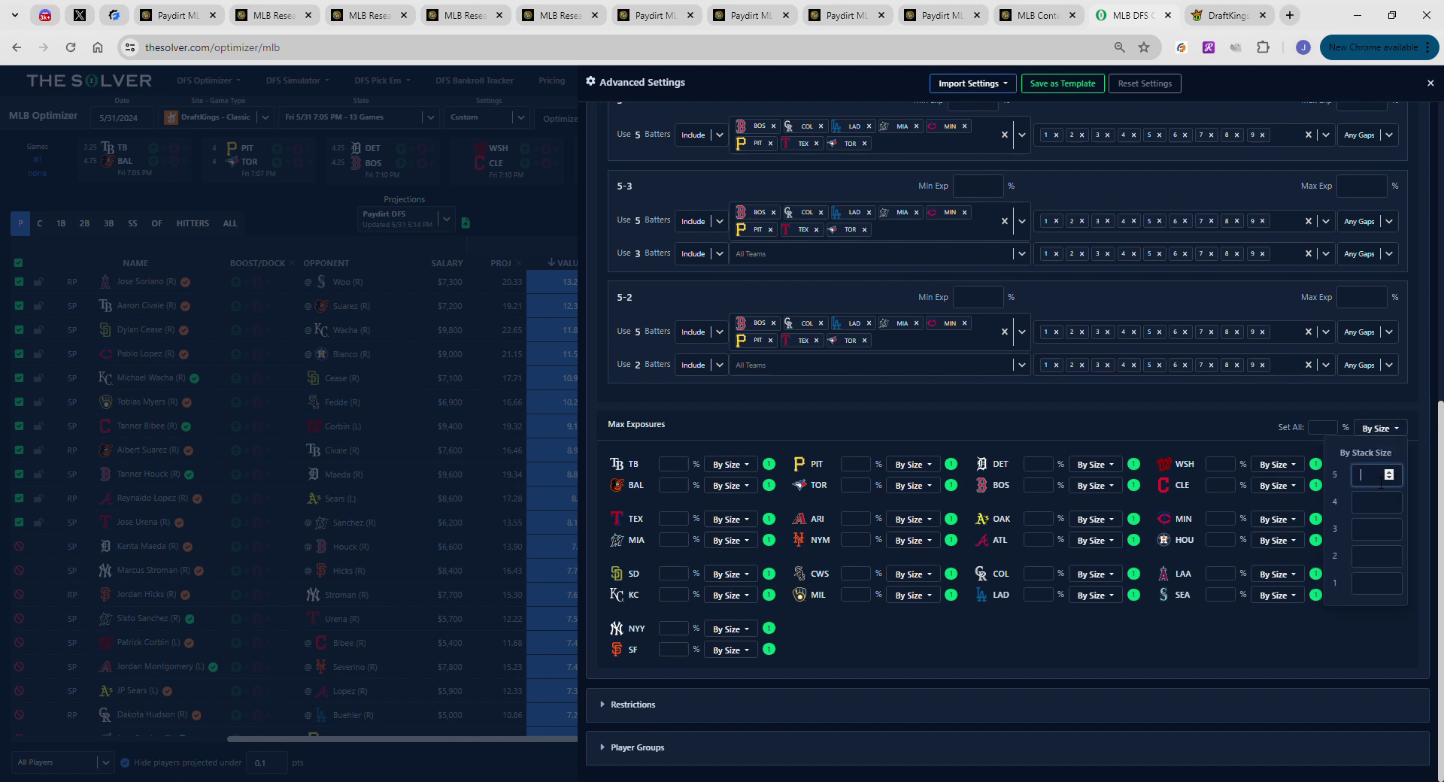
pyautogui.click(1439, 90)
pyautogui.click(1432, 84)
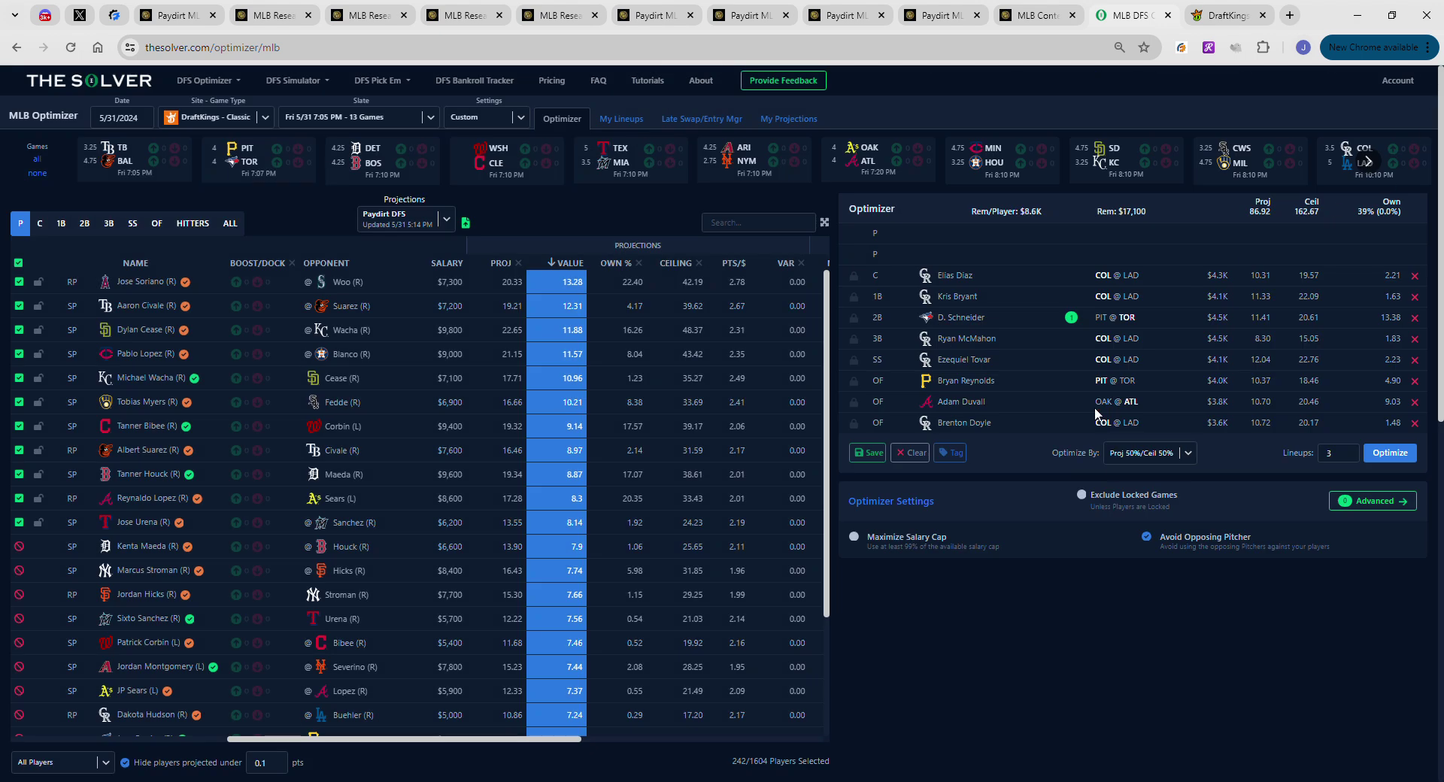
# Exclude the seven pitchers from Michael Wacha through Jose Urena, keeping only Soriano, Civale, Cease and Lopez in the pitcher pool
pyautogui.click(19, 377)
pyautogui.click(19, 402)
pyautogui.click(19, 426)
pyautogui.click(20, 450)
pyautogui.click(19, 474)
pyautogui.click(20, 498)
pyautogui.click(20, 522)
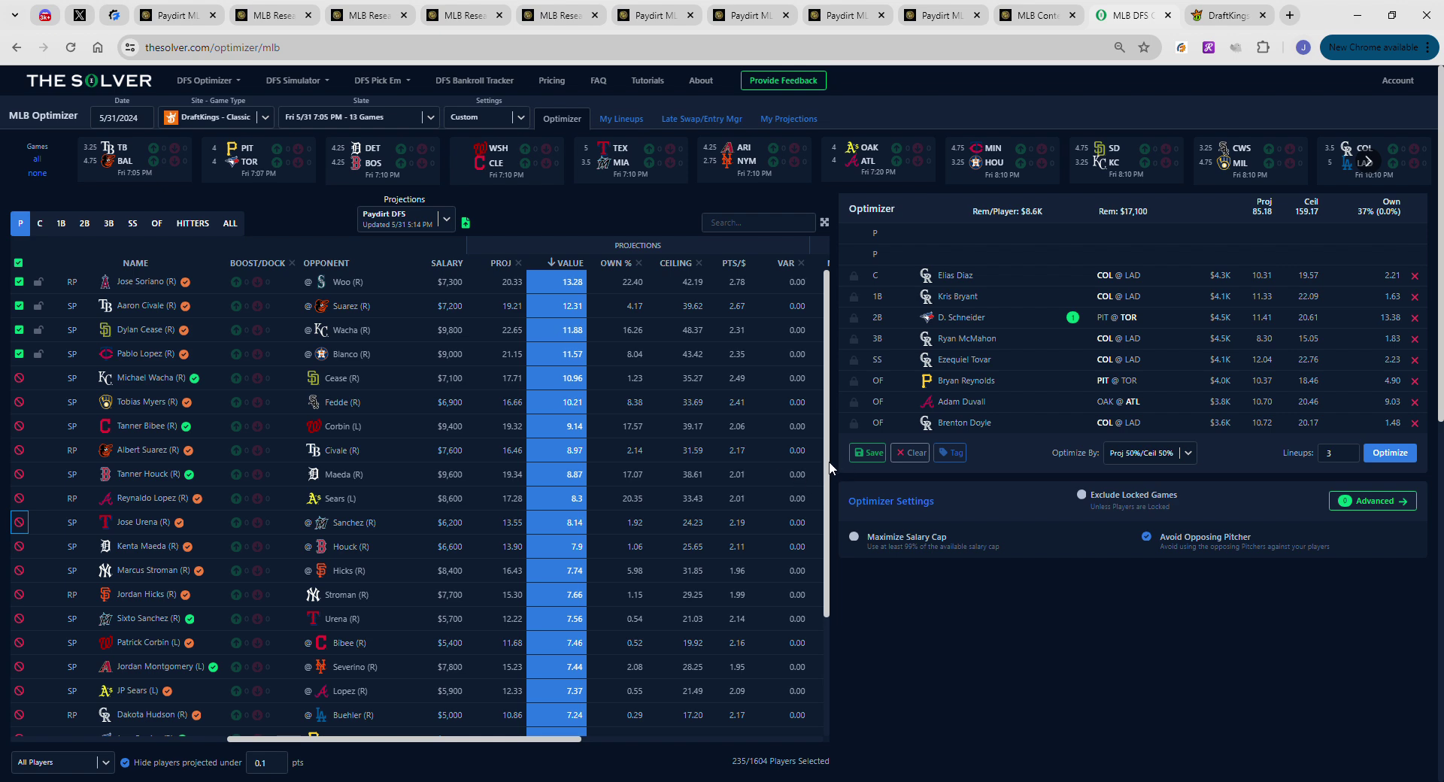
# Generate three lineups from the four-pitcher pool, optimizing by Proj 50%/Ceil 50%
pyautogui.click(1381, 455)
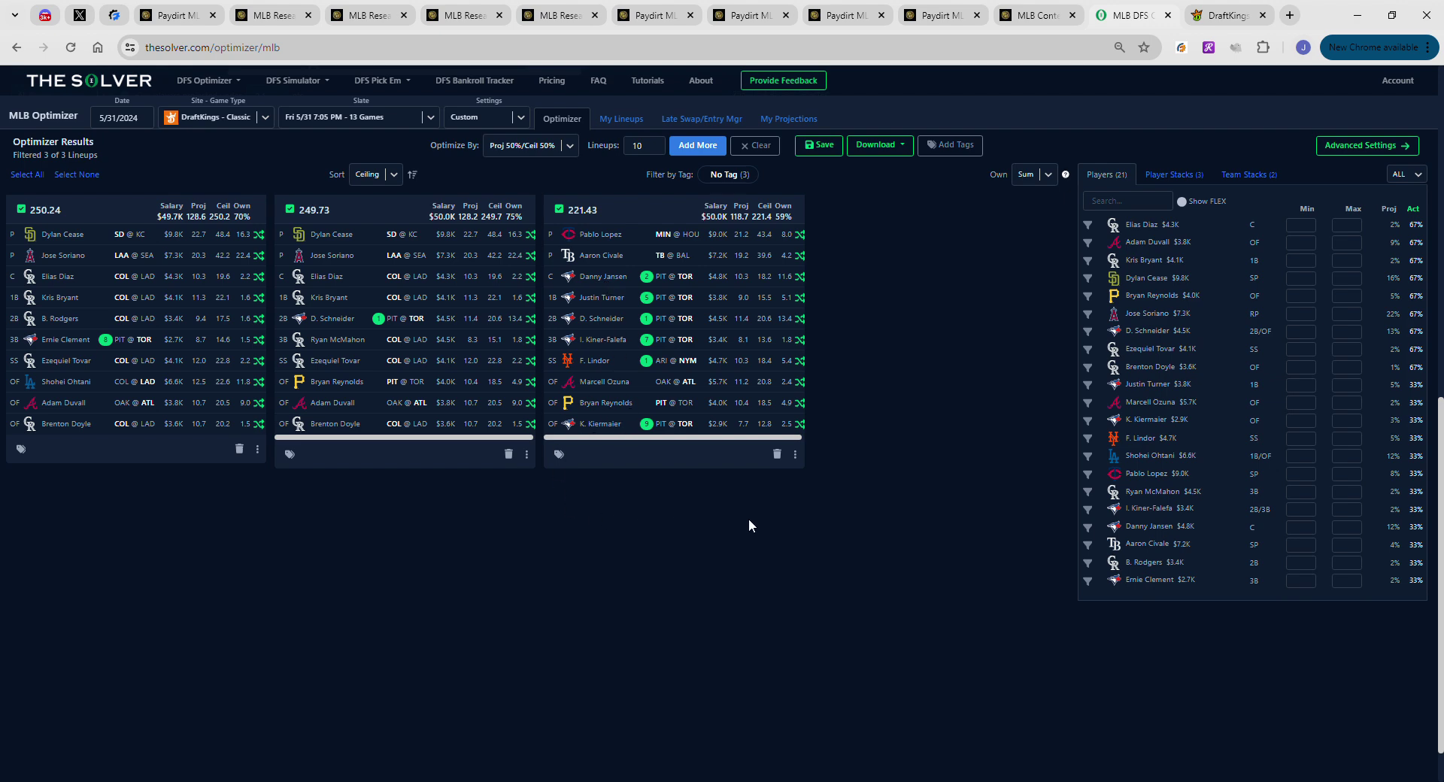
pyautogui.scroll(6, 749, 525)
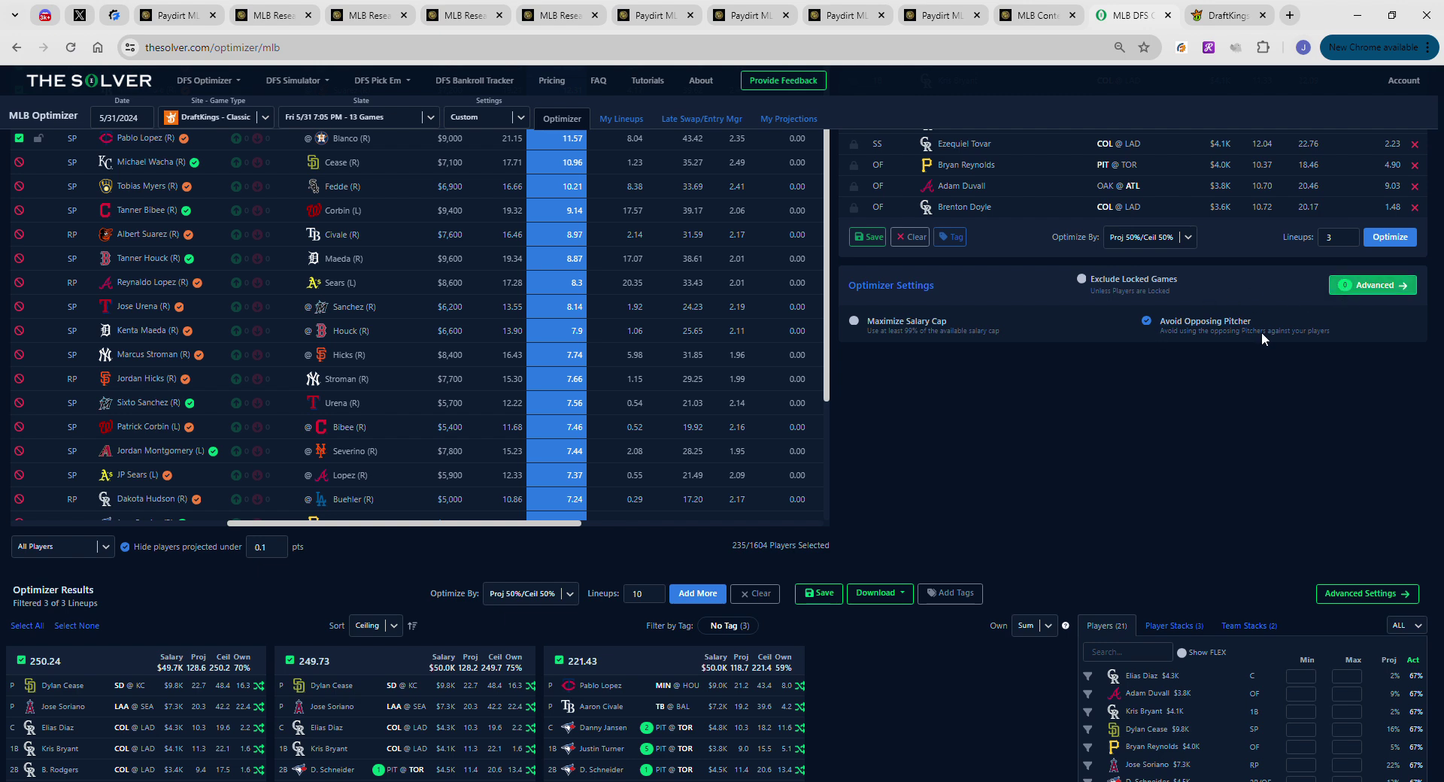
# Remove the plain 5 stack type from the advanced team stack settings, keeping the 5-3 and 5-2 types
pyautogui.click(1373, 285)
pyautogui.scroll(-4, 941, 428)
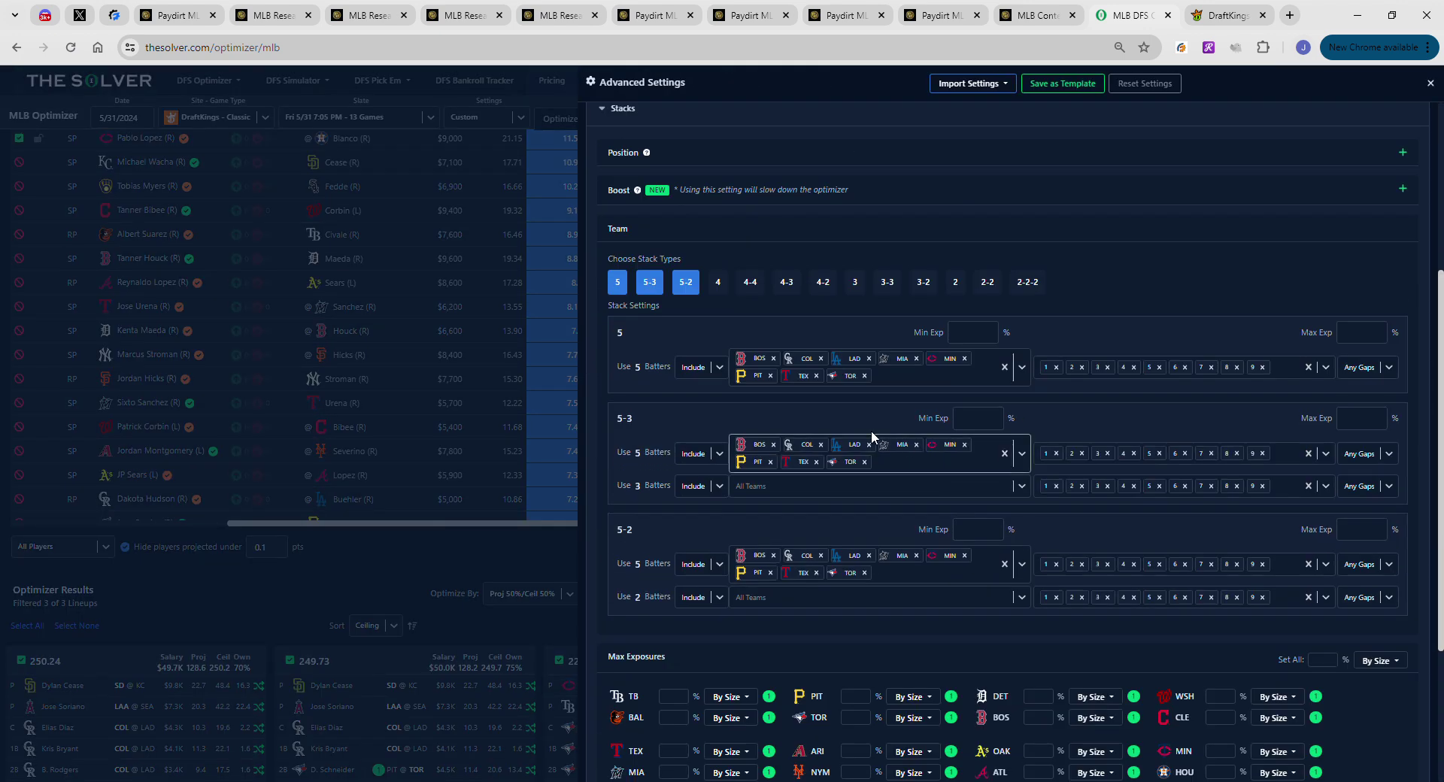
pyautogui.click(686, 284)
pyautogui.click(617, 284)
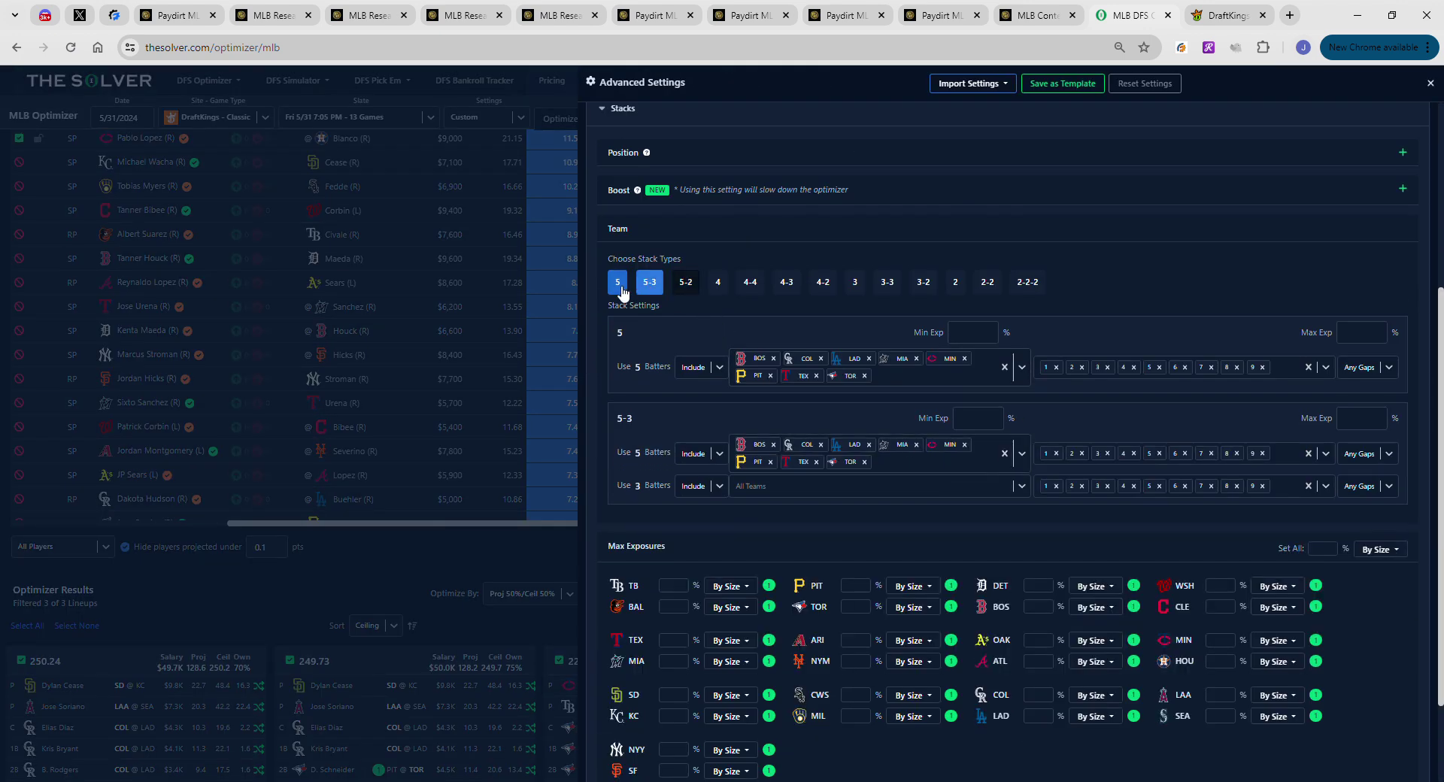
pyautogui.click(692, 289)
pyautogui.click(1431, 83)
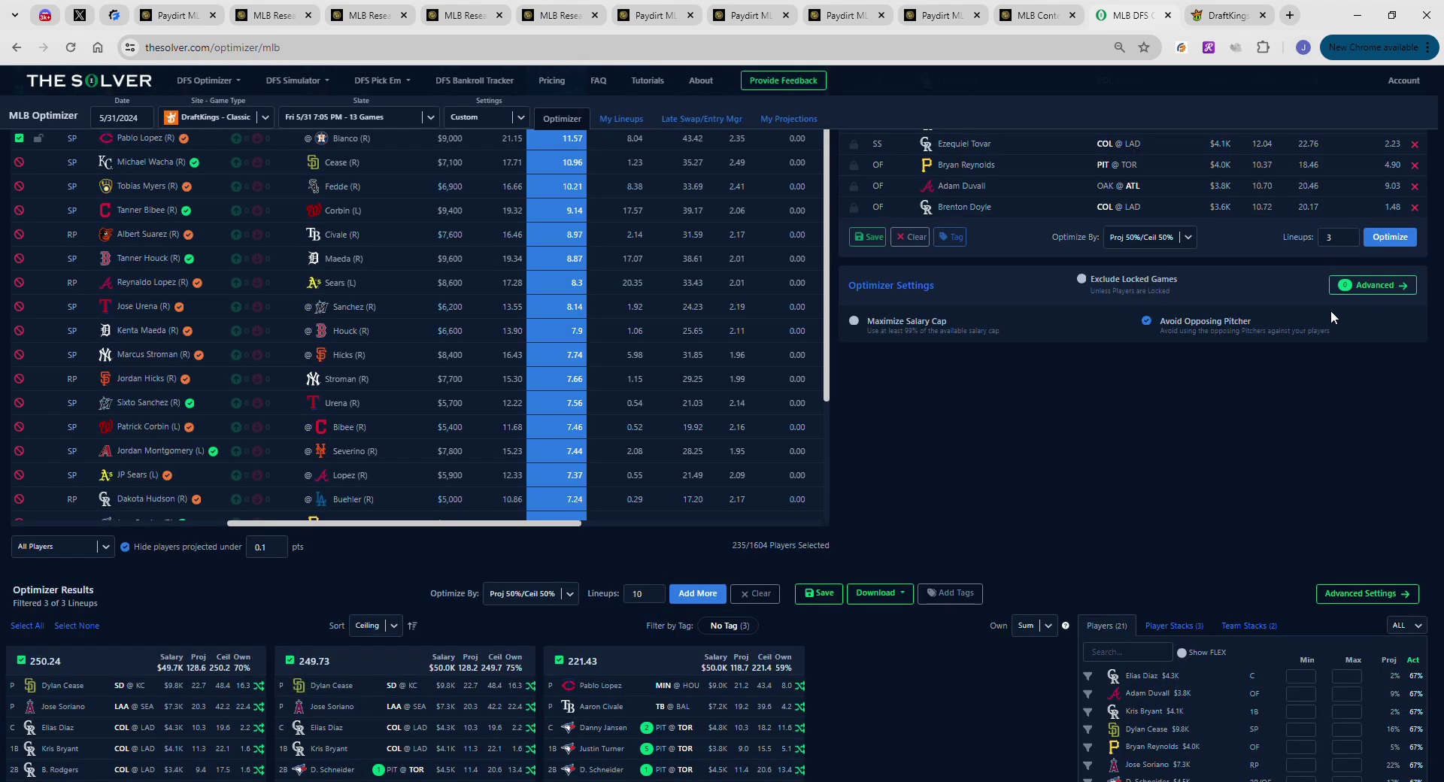
# Rebuild the three lineups with the revised stack types and review them against the pitcher pool
pyautogui.click(1390, 236)
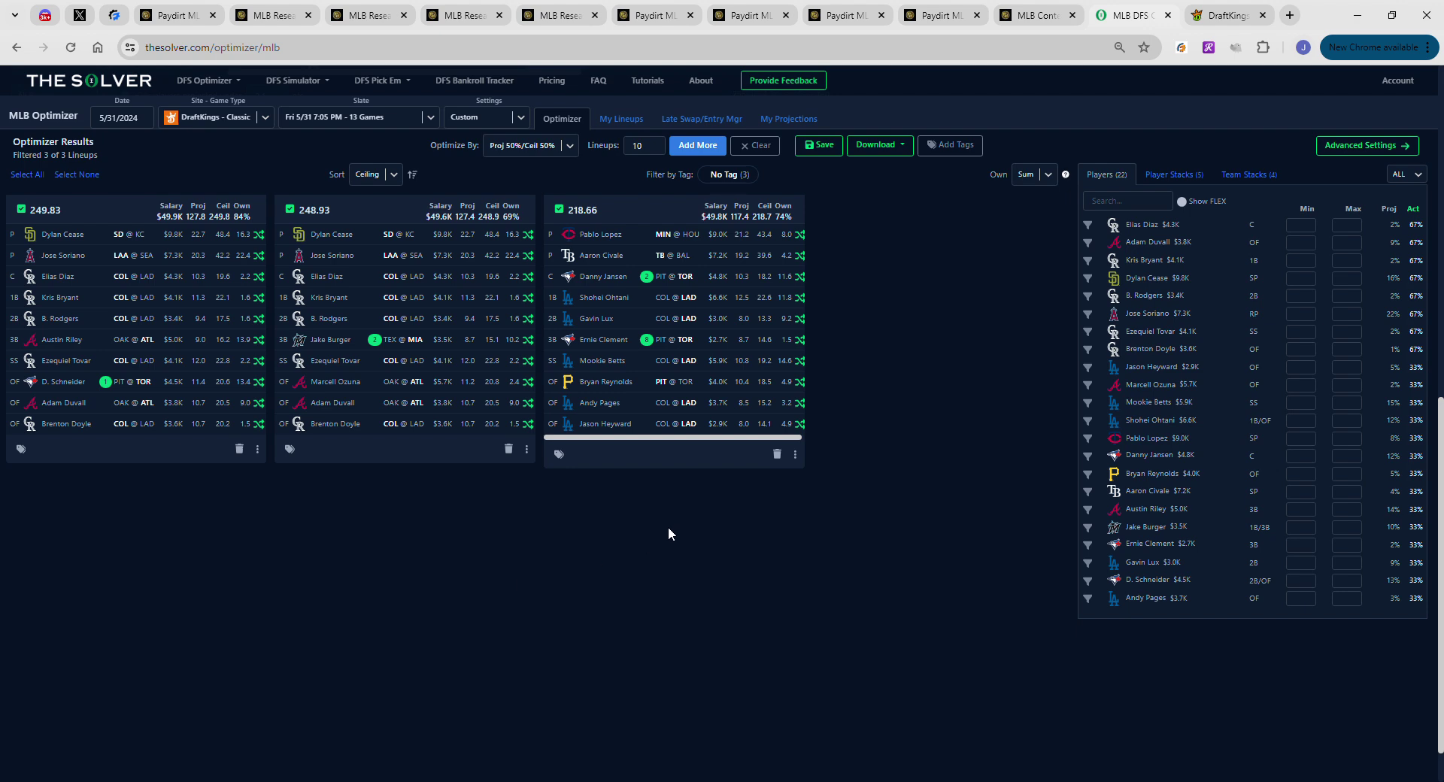
pyautogui.scroll(2, 722, 558)
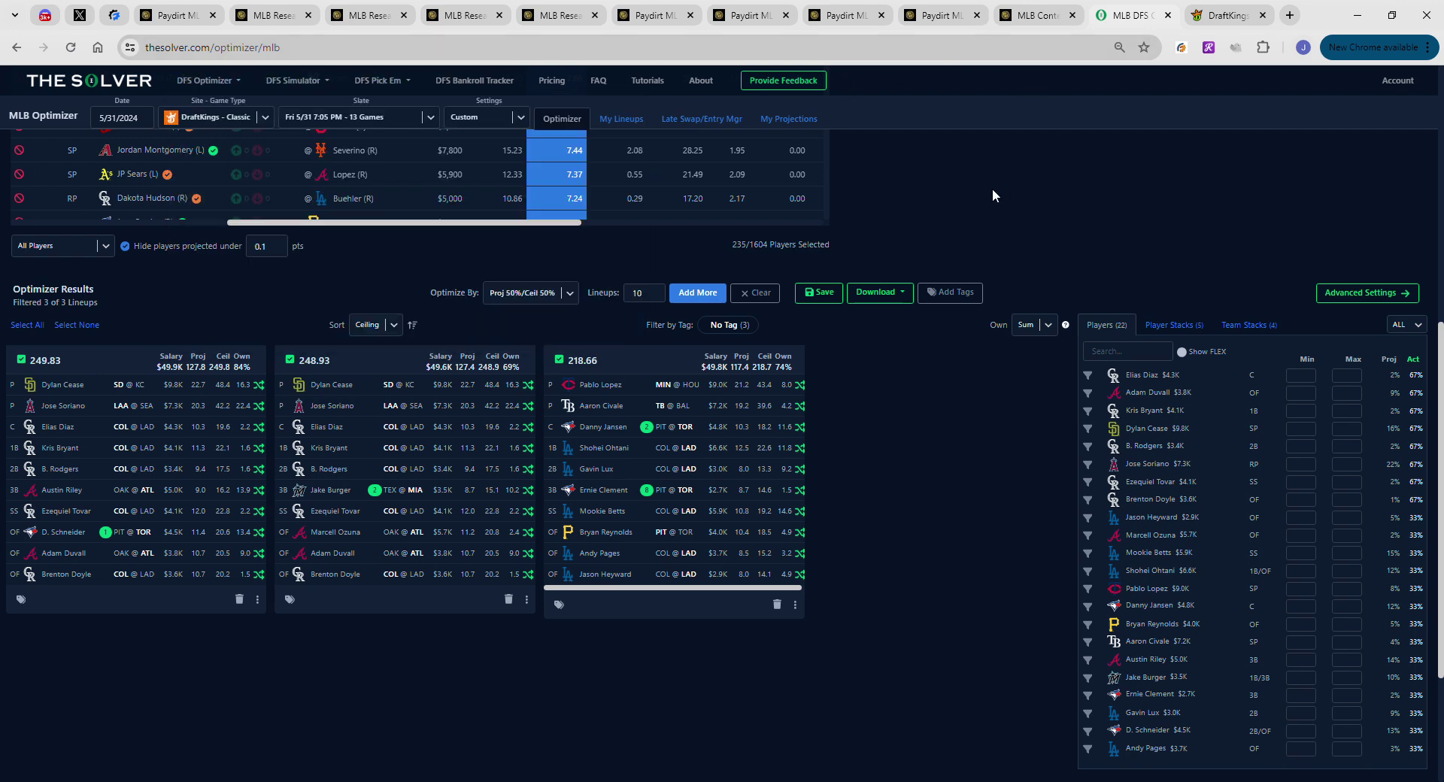
pyautogui.scroll(2, 991, 188)
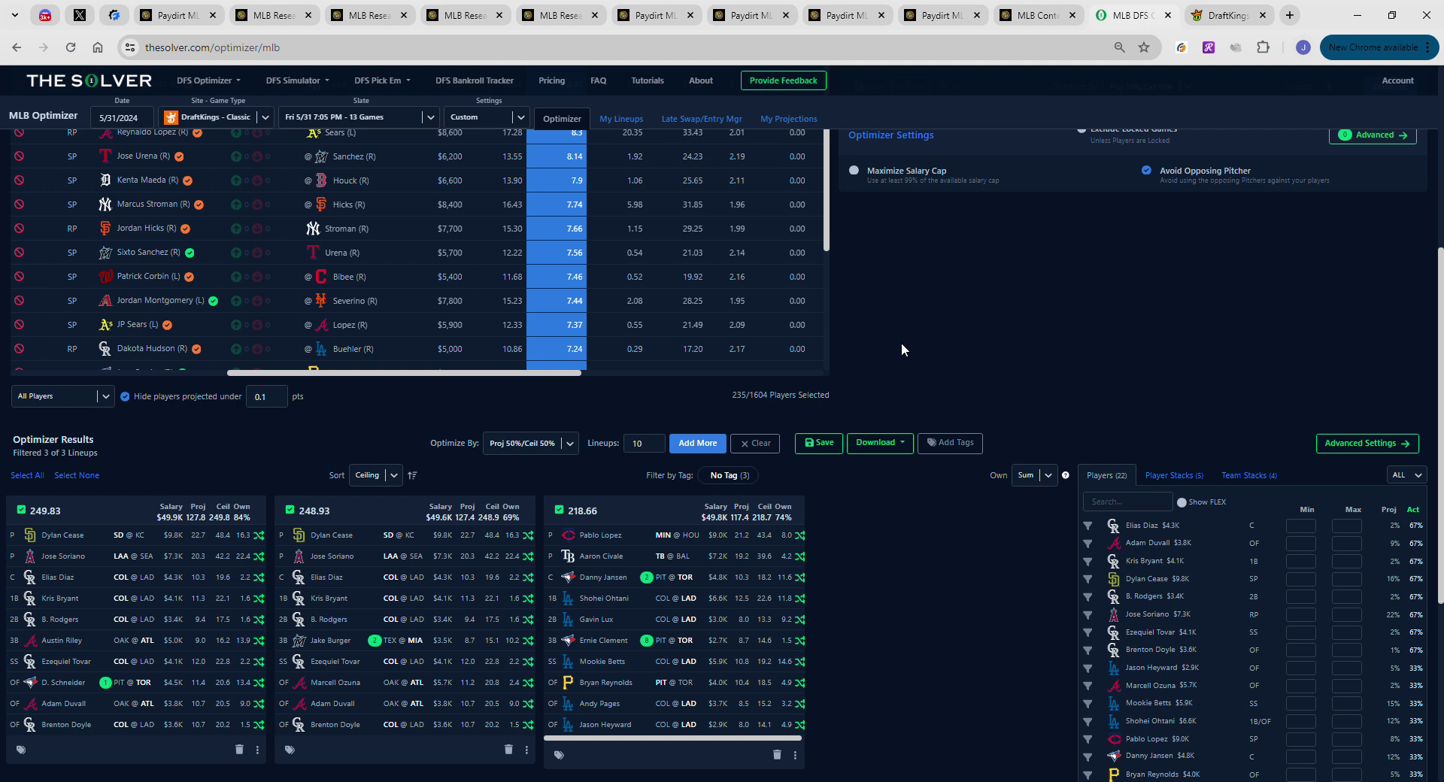
pyautogui.scroll(3, 1002, 459)
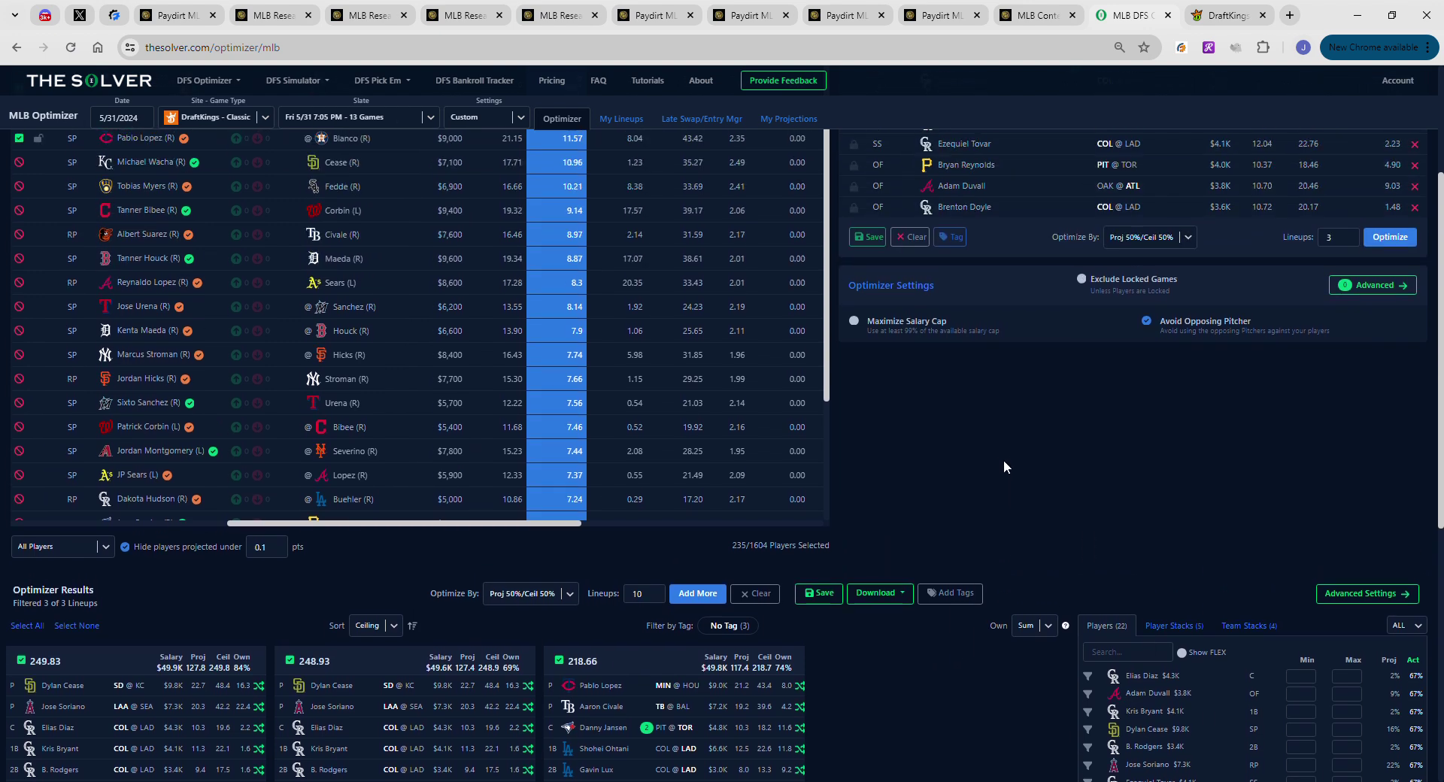
pyautogui.scroll(-3, 1004, 459)
pyautogui.scroll(4, 935, 386)
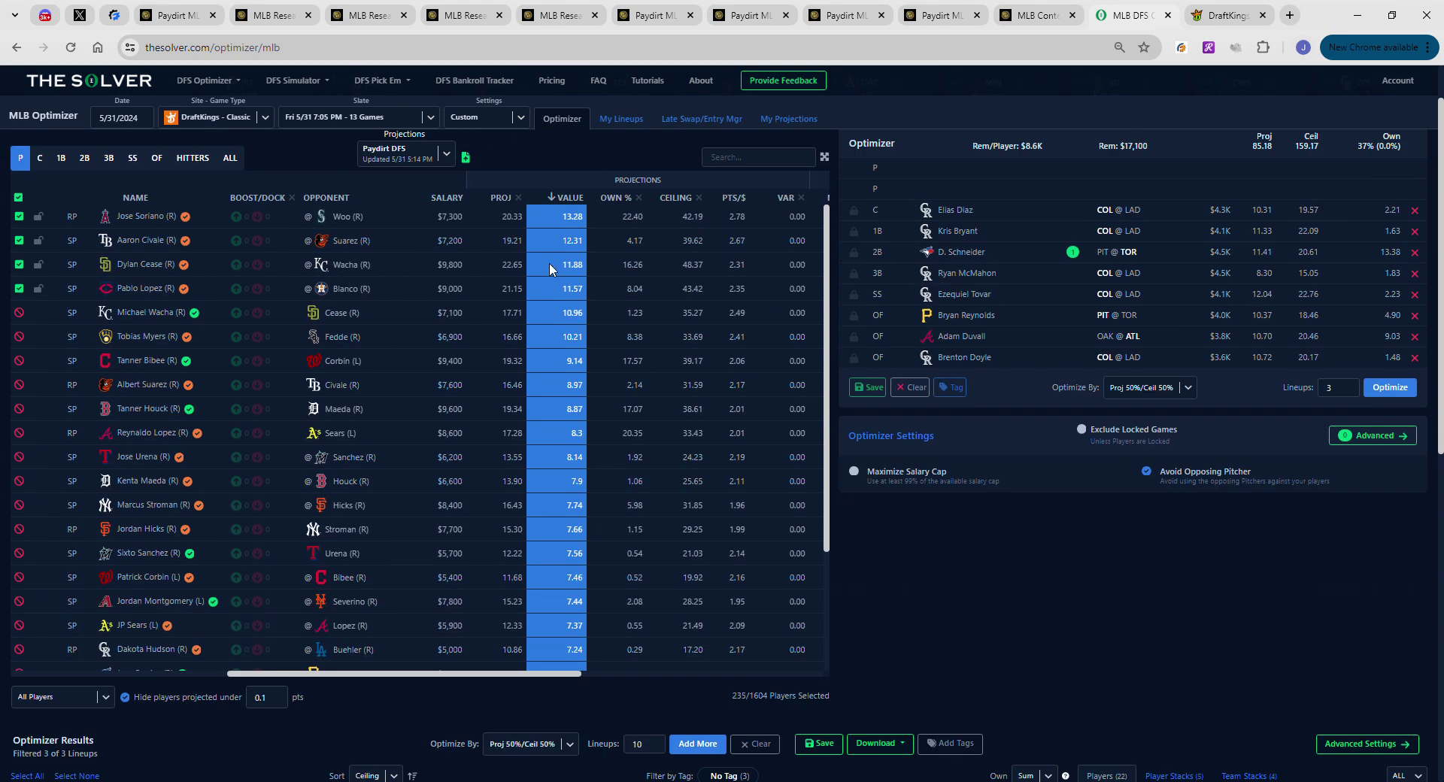
pyautogui.scroll(-5, 966, 520)
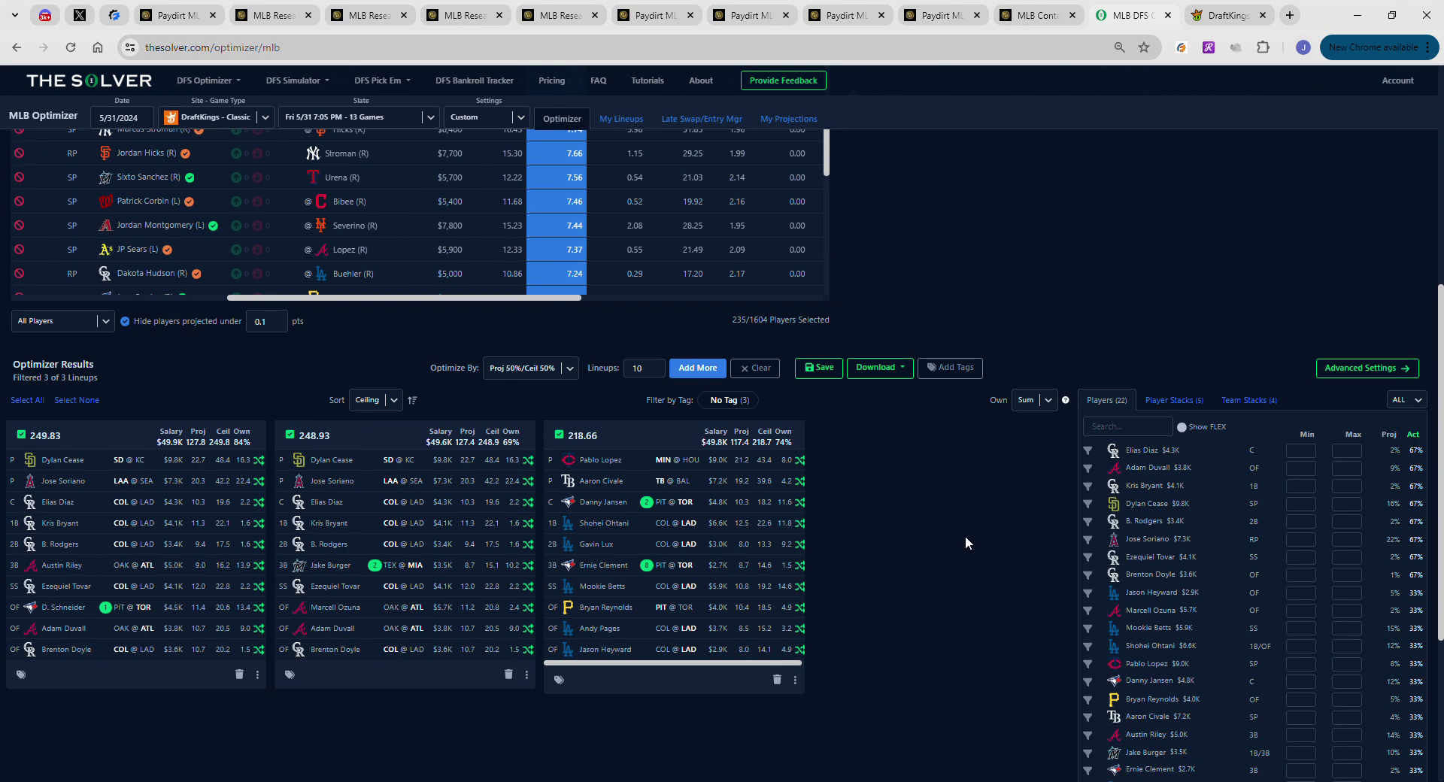
# Export the three optimized lineups with the quick download for uploading to DraftKings
pyautogui.click(880, 367)
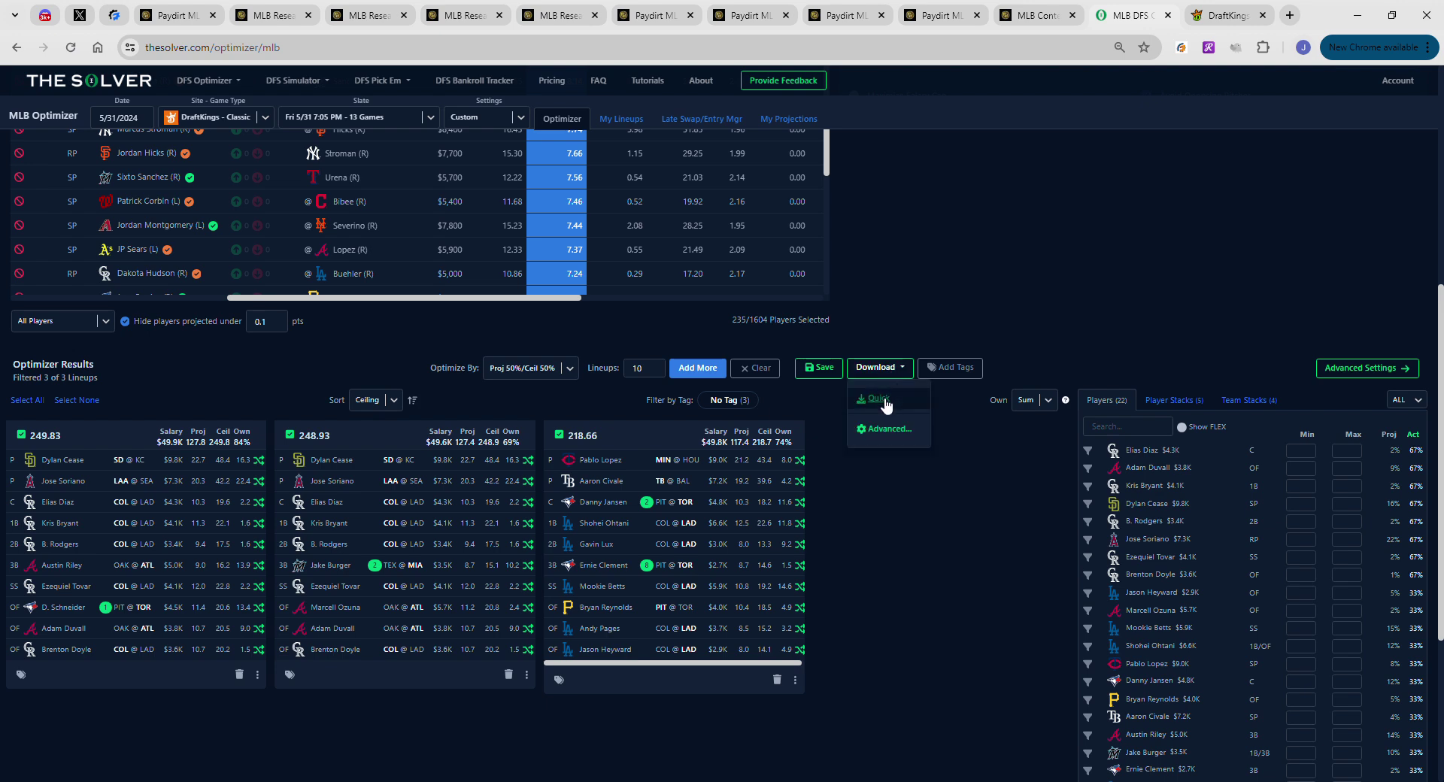
pyautogui.click(878, 399)
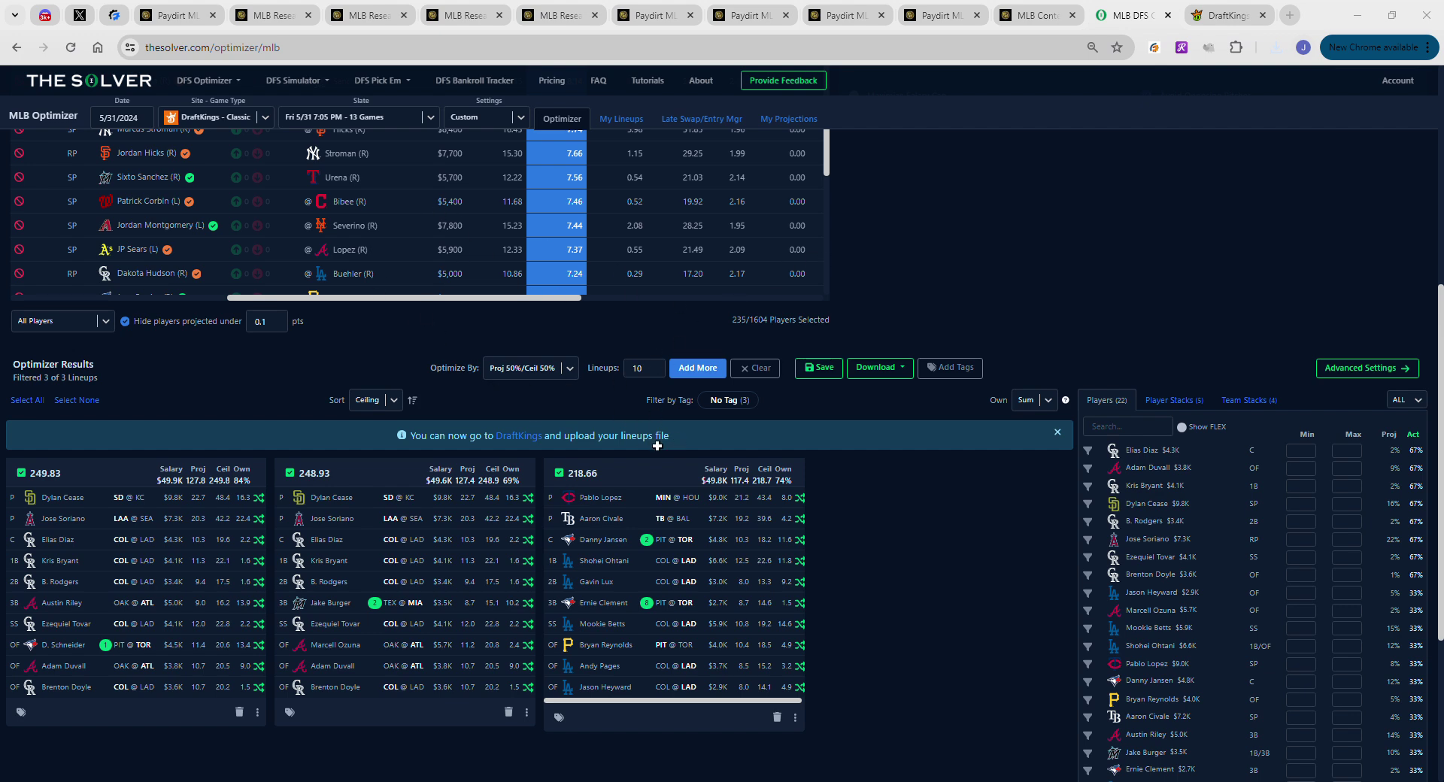
pyautogui.scroll(5, 886, 337)
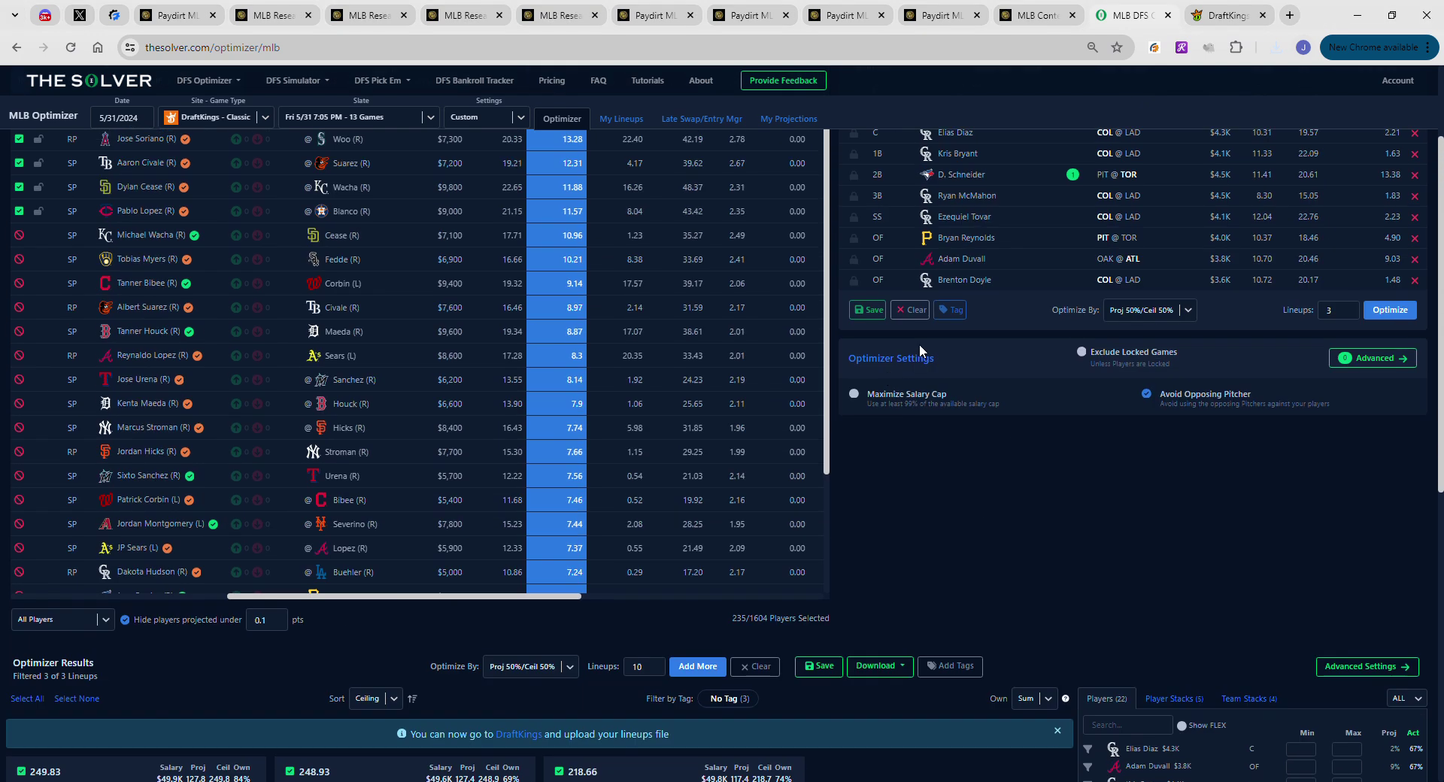